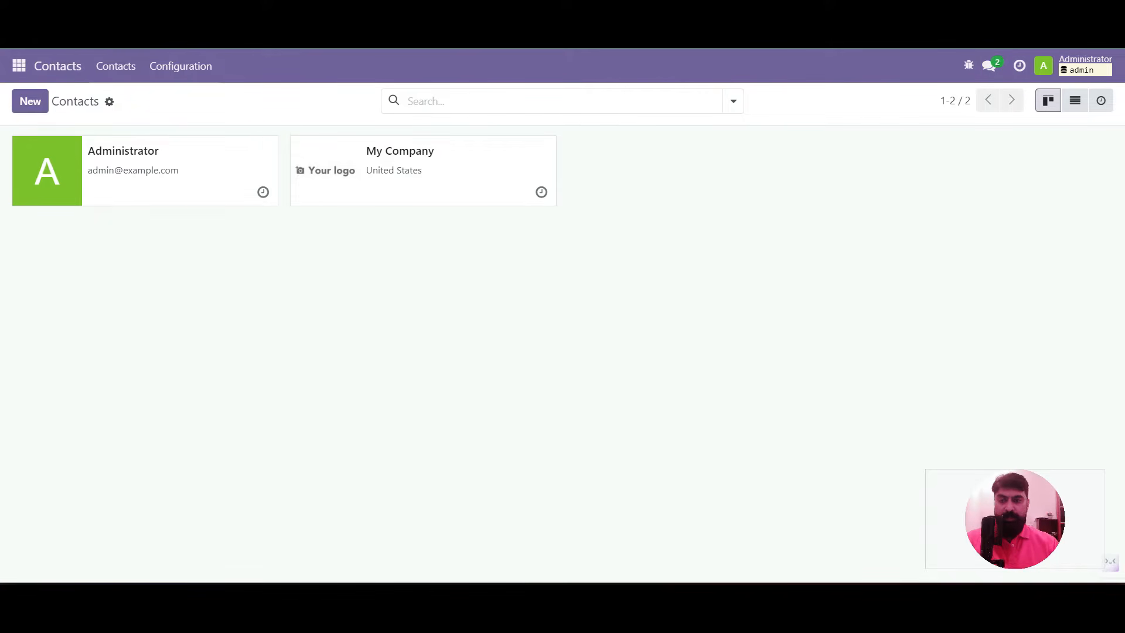
Load demo data from the Settings Developer Tools and accept the risk warning
click(18, 65)
key(Down)
key(Return)
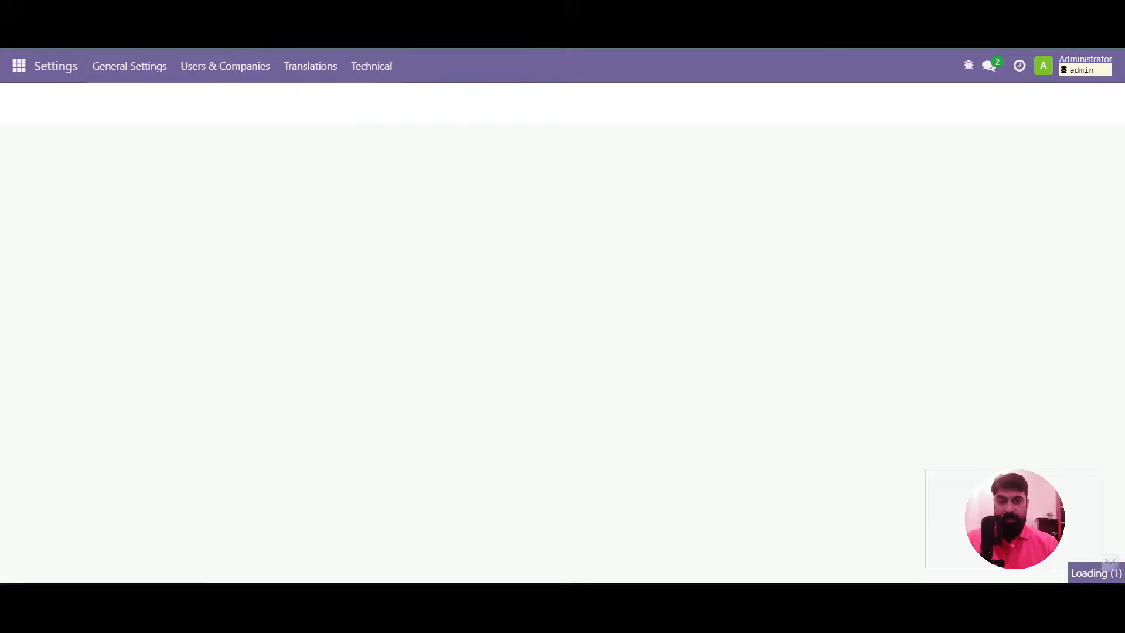
scroll(621, 351, down, 15)
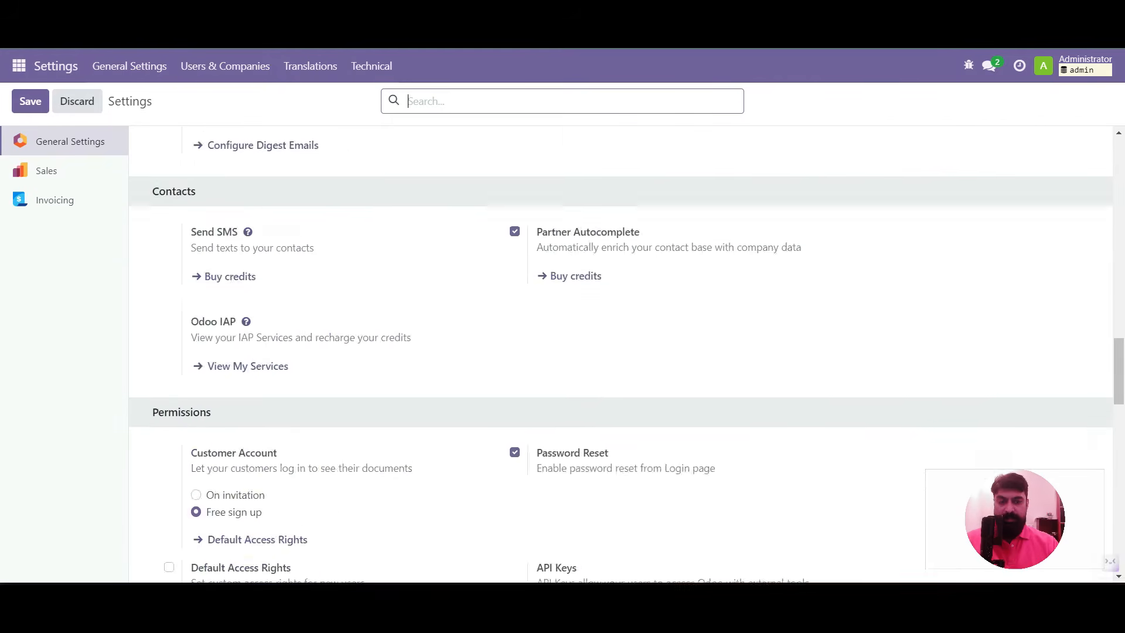
scroll(622, 352, down, 15)
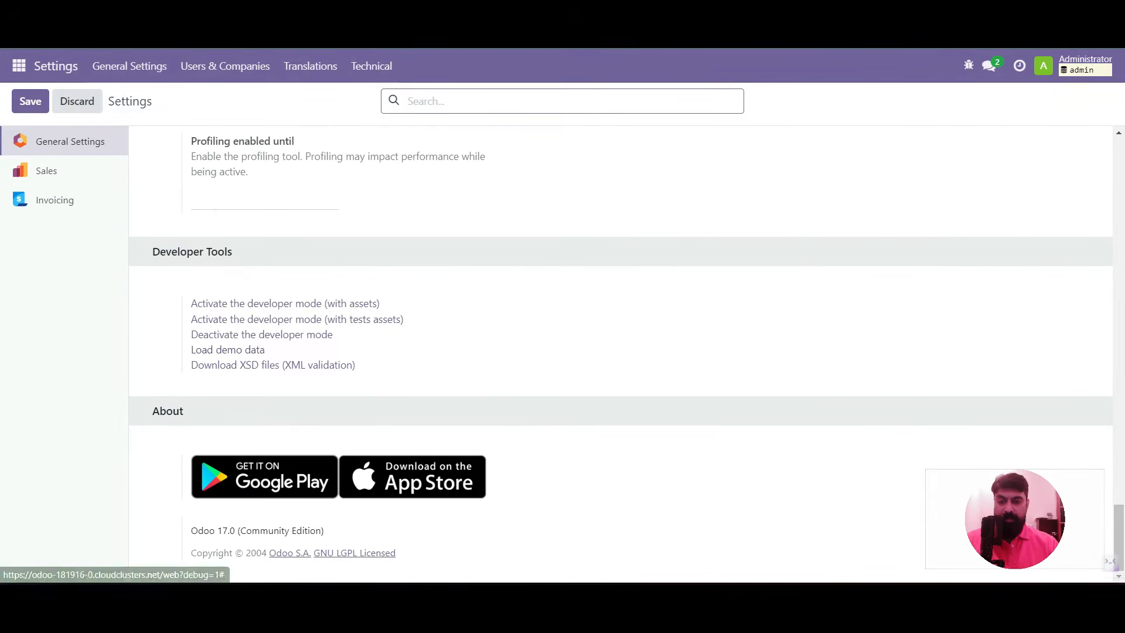
click(227, 350)
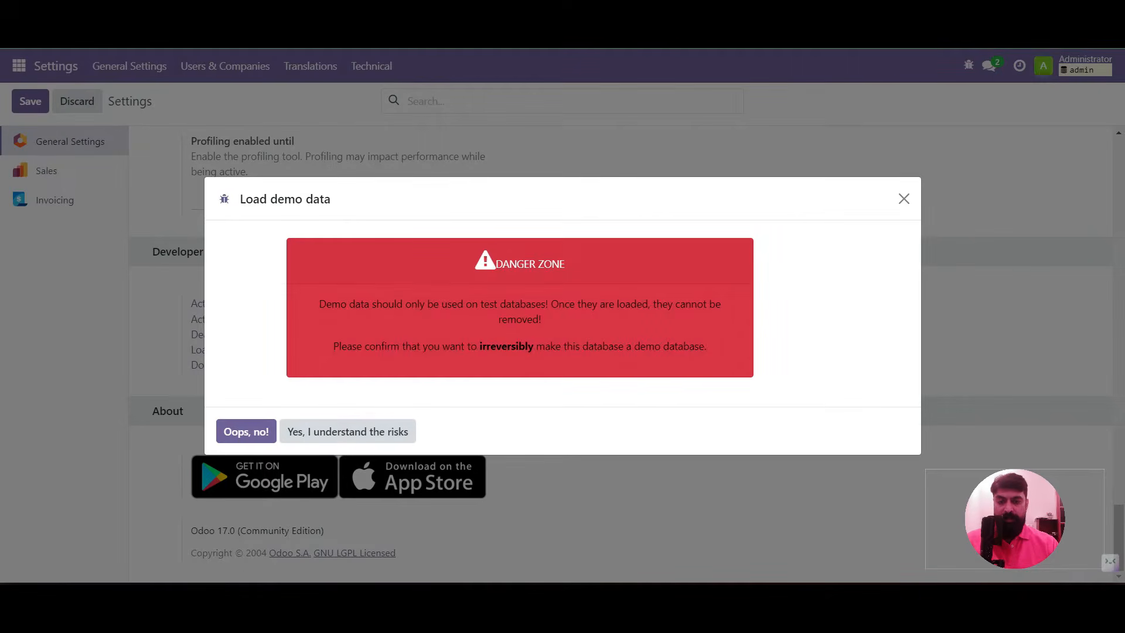
click(347, 431)
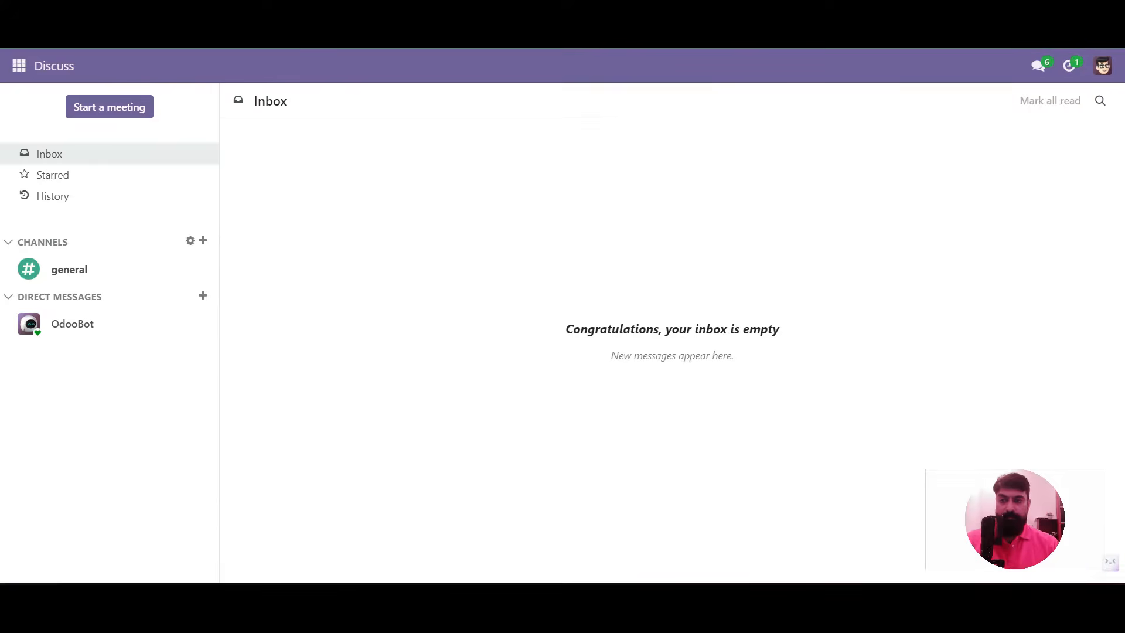
Browse the 36 demo contact cards in Contacts, then switch to the Settings app
click(19, 66)
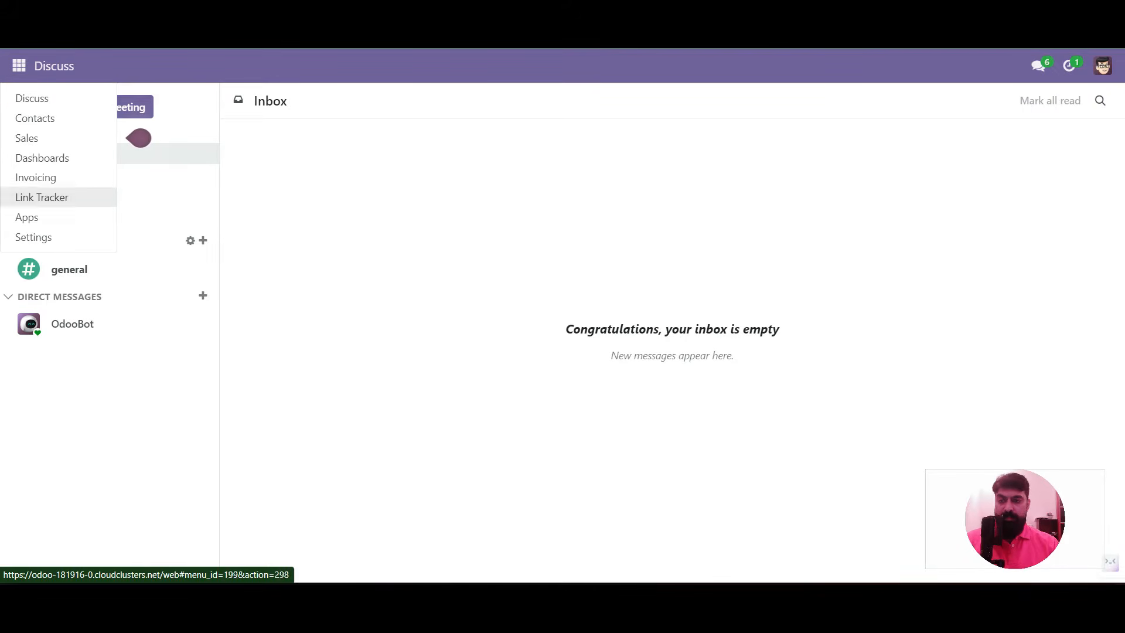
click(34, 118)
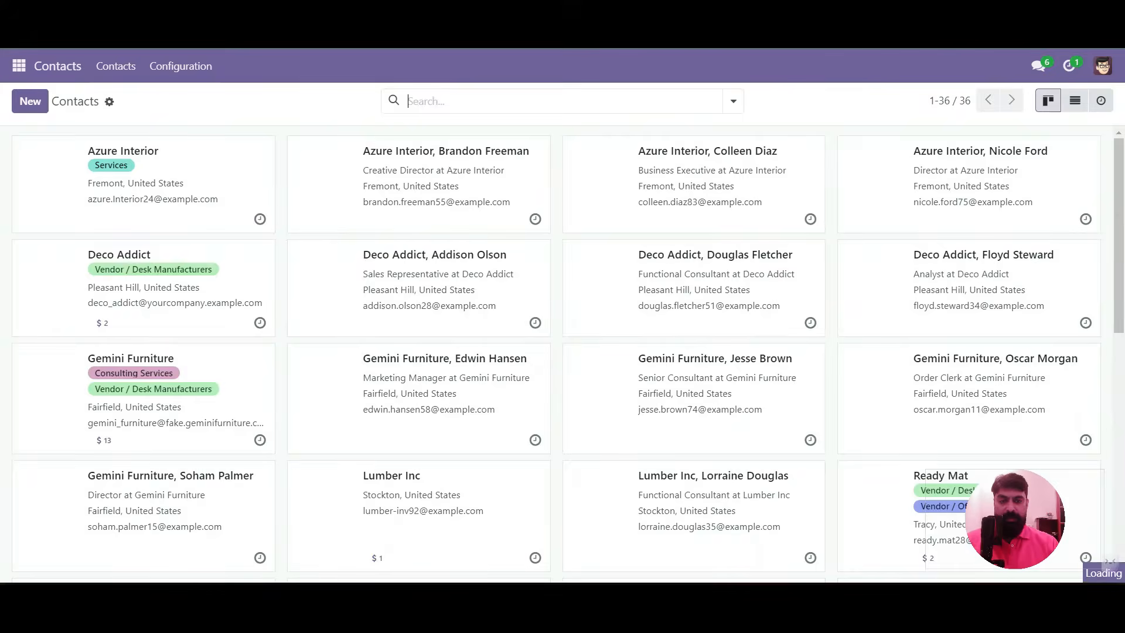
scroll(563, 351, down, 4)
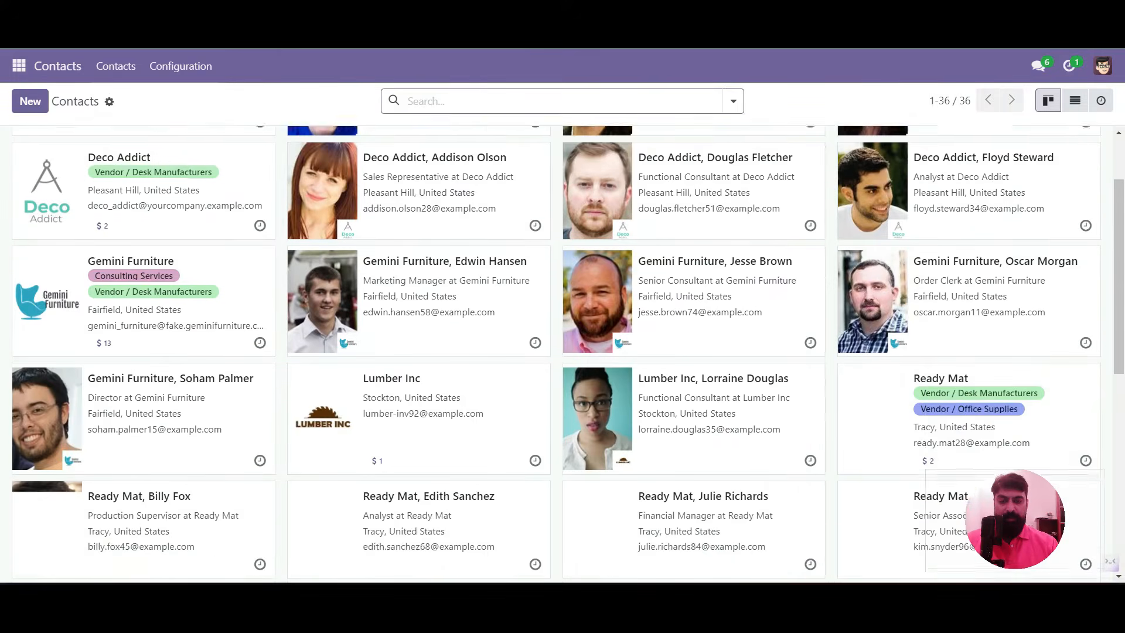
scroll(562, 352, up, 3)
scroll(562, 352, down, 3)
scroll(562, 351, up, 3)
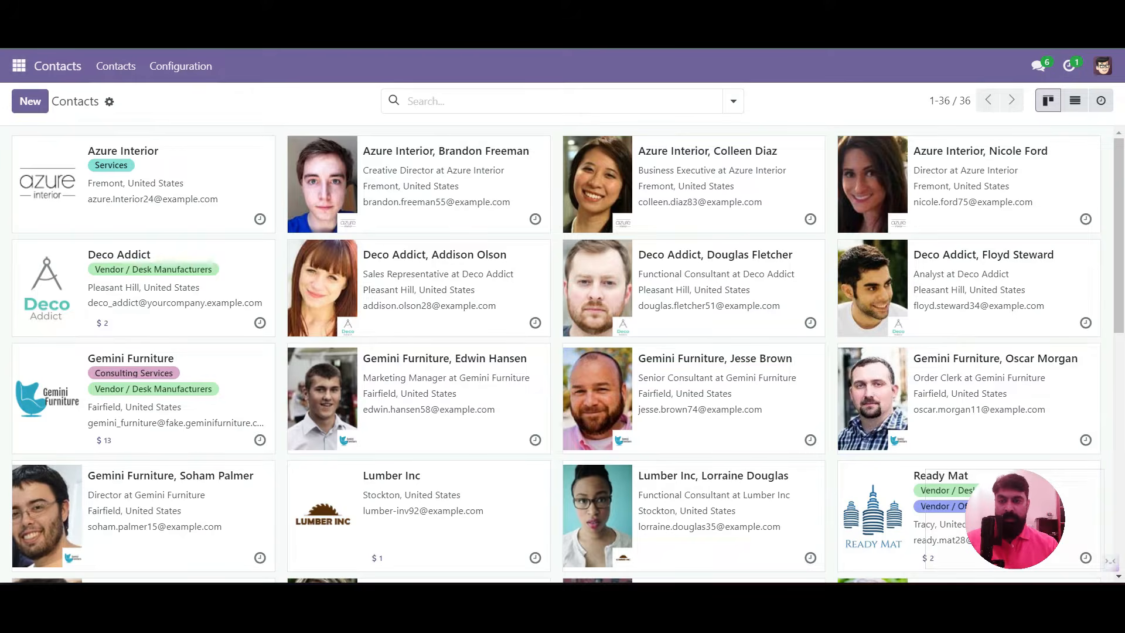
click(19, 66)
click(34, 236)
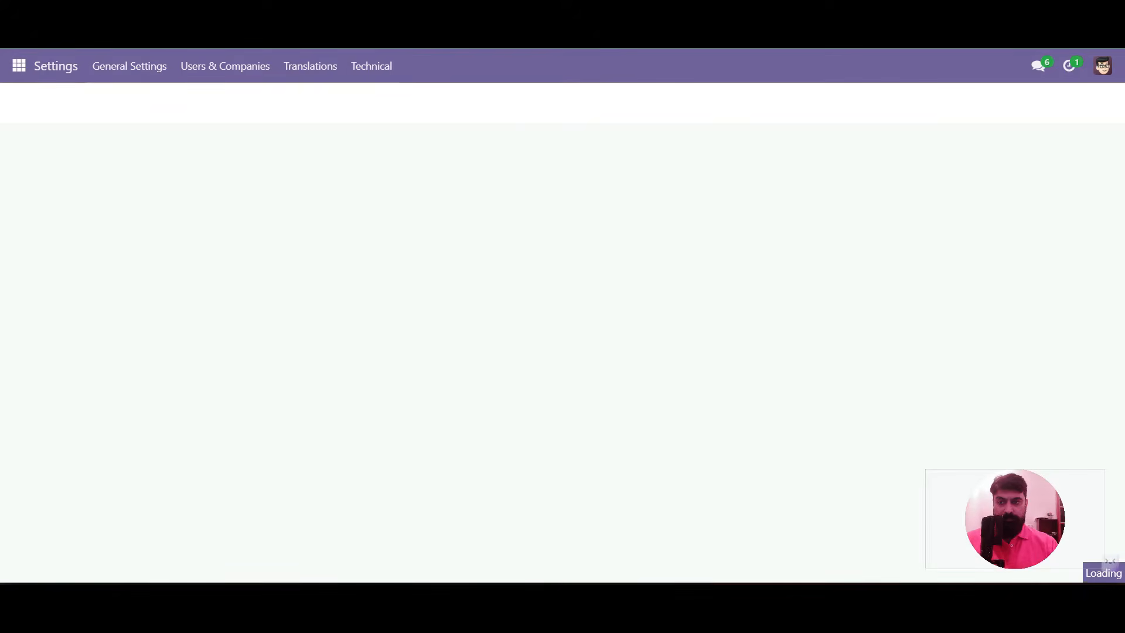
Show Contacts as a list and display all Contact model fields from the debug menu
click(18, 66)
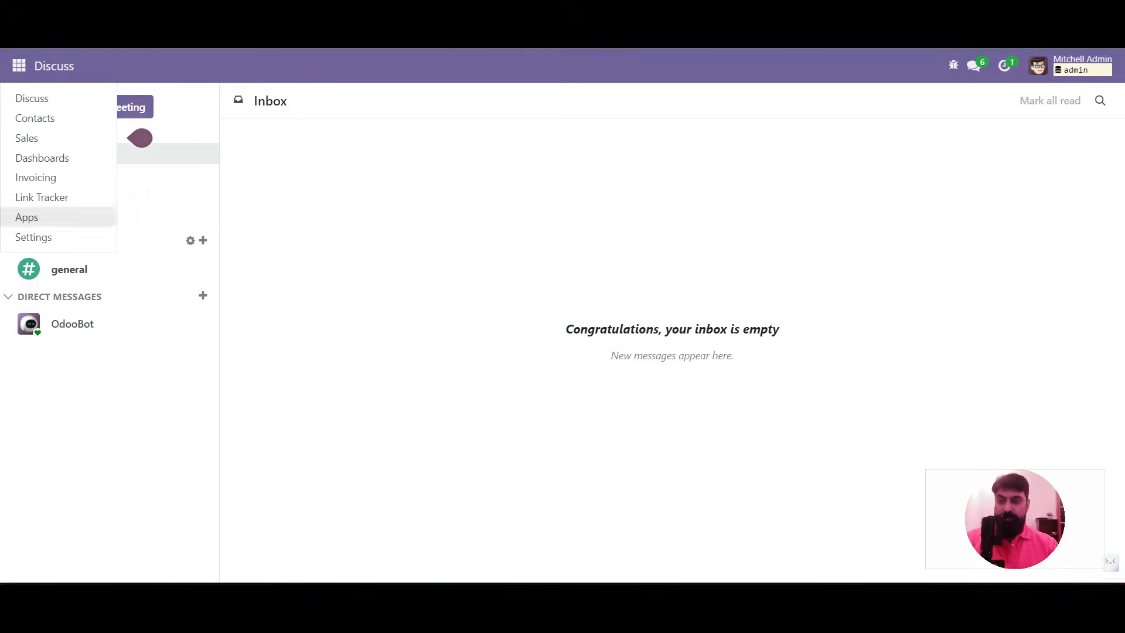
click(34, 118)
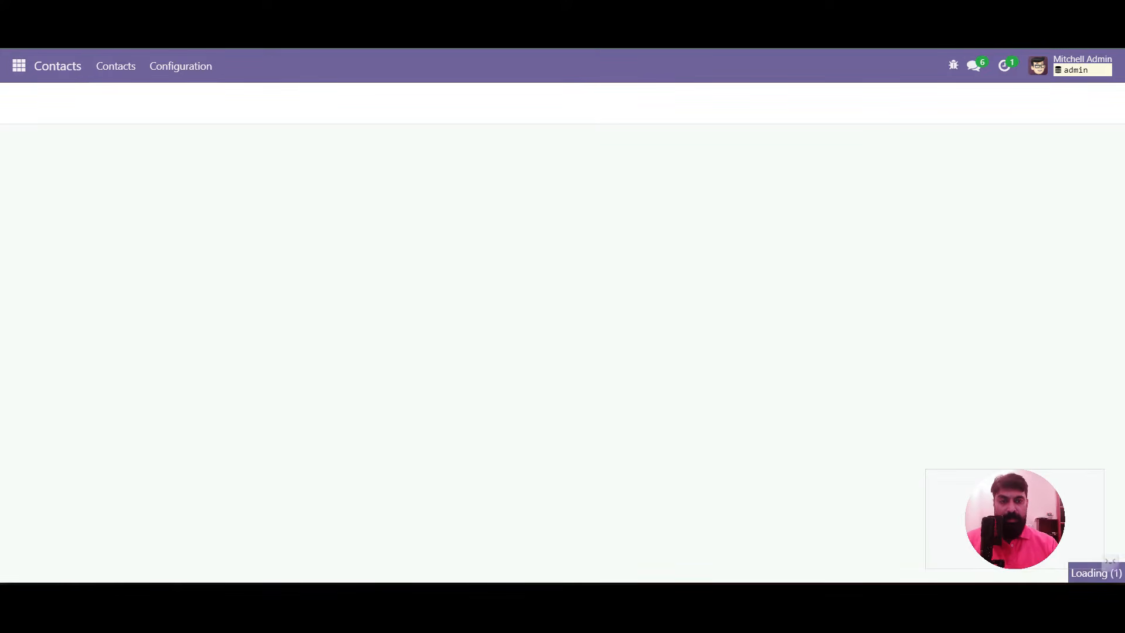
click(1075, 101)
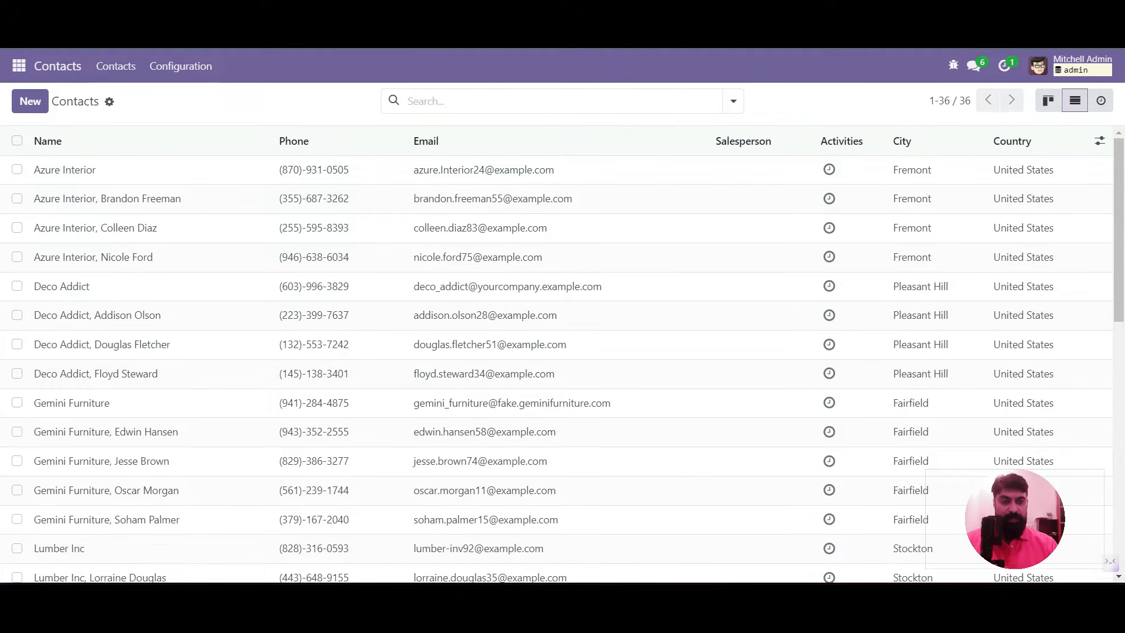
click(954, 65)
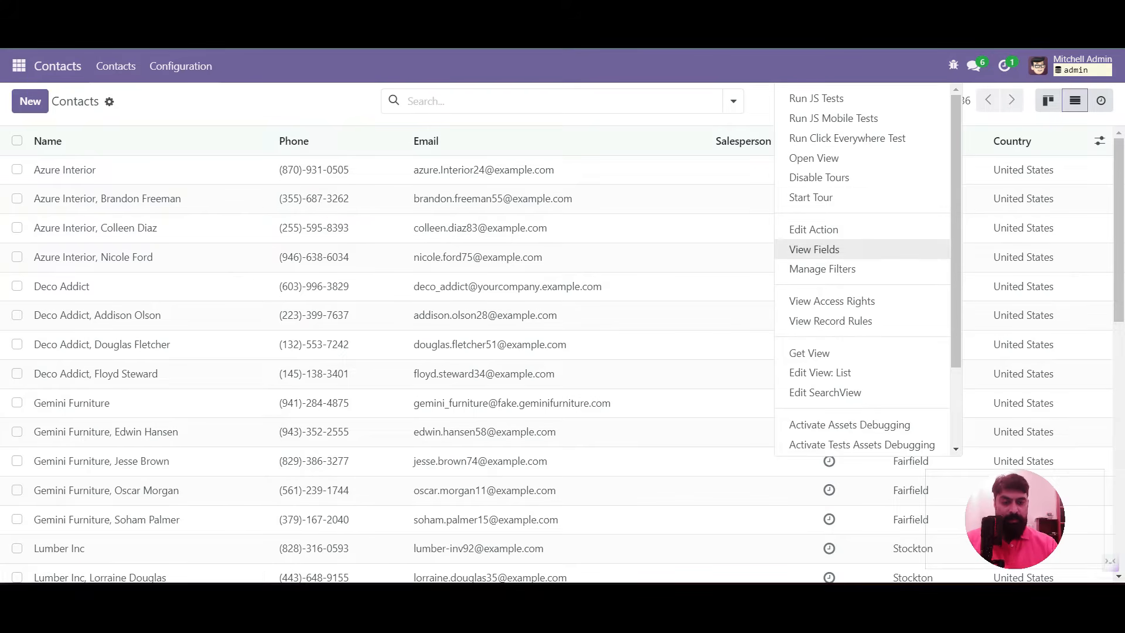
click(815, 249)
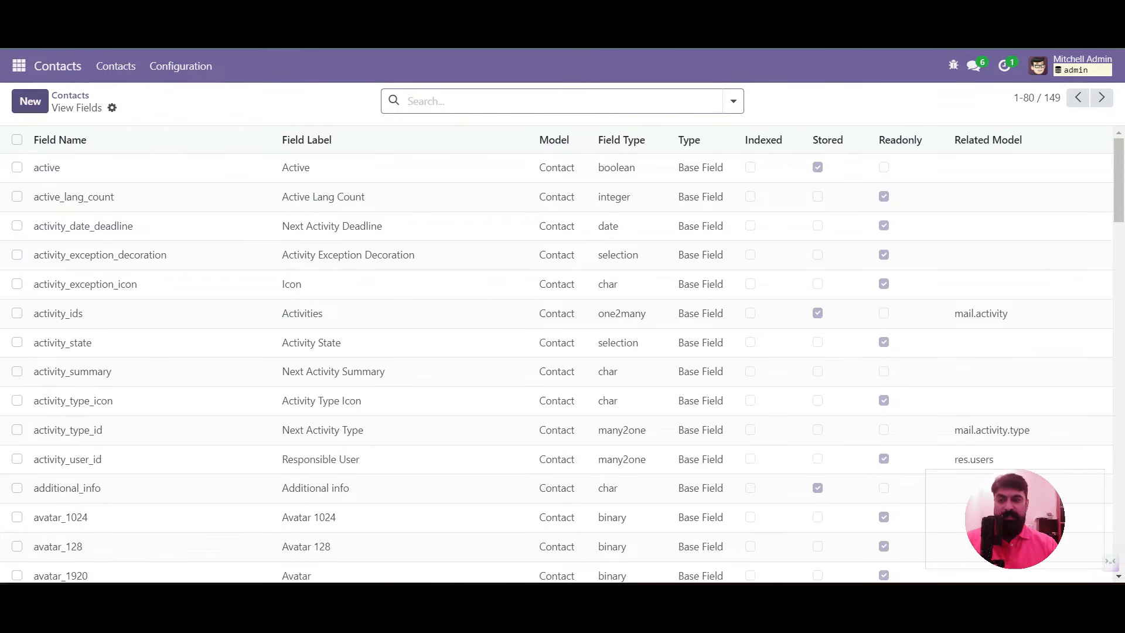
click(30, 101)
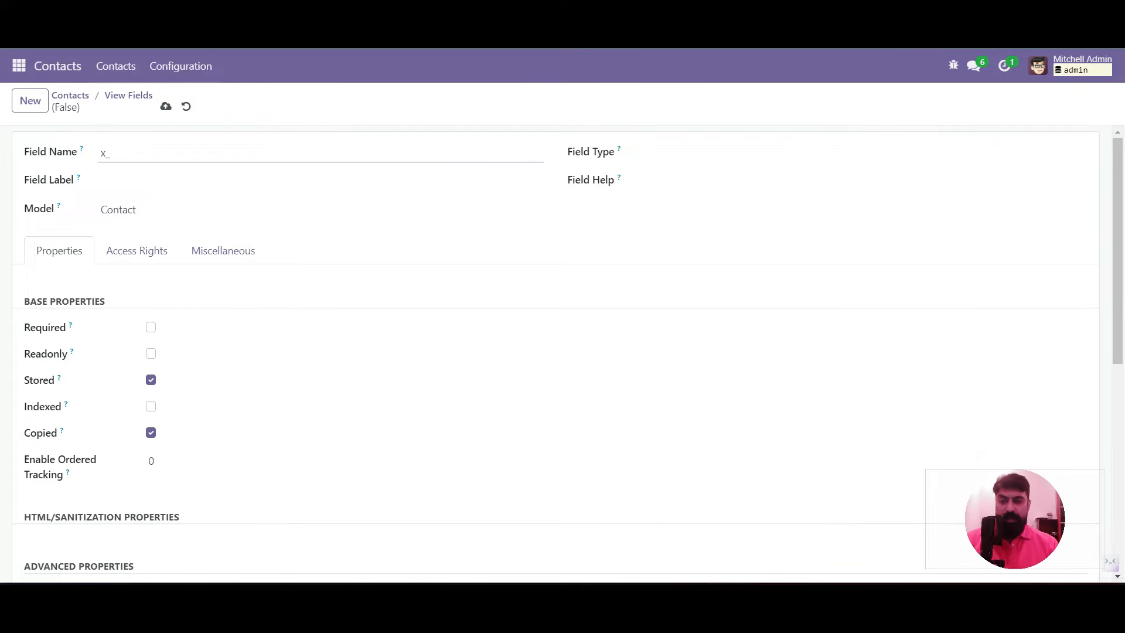
Create a boolean field x_is_student labelled 'Is Student' on Contact
text(is_student)
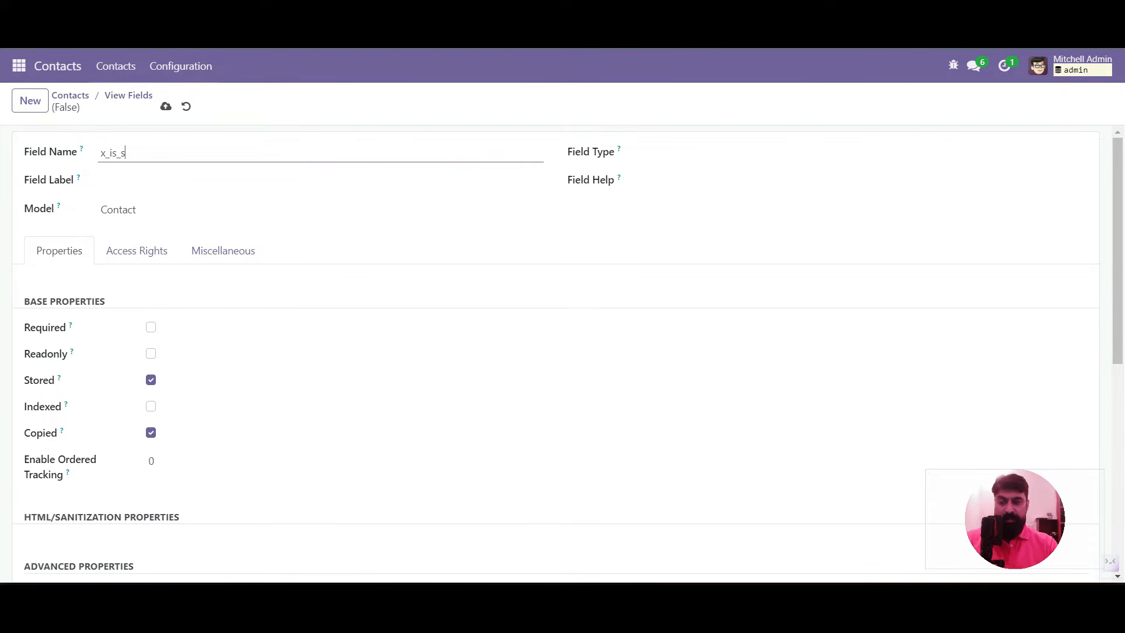
key(Tab)
text(Is)
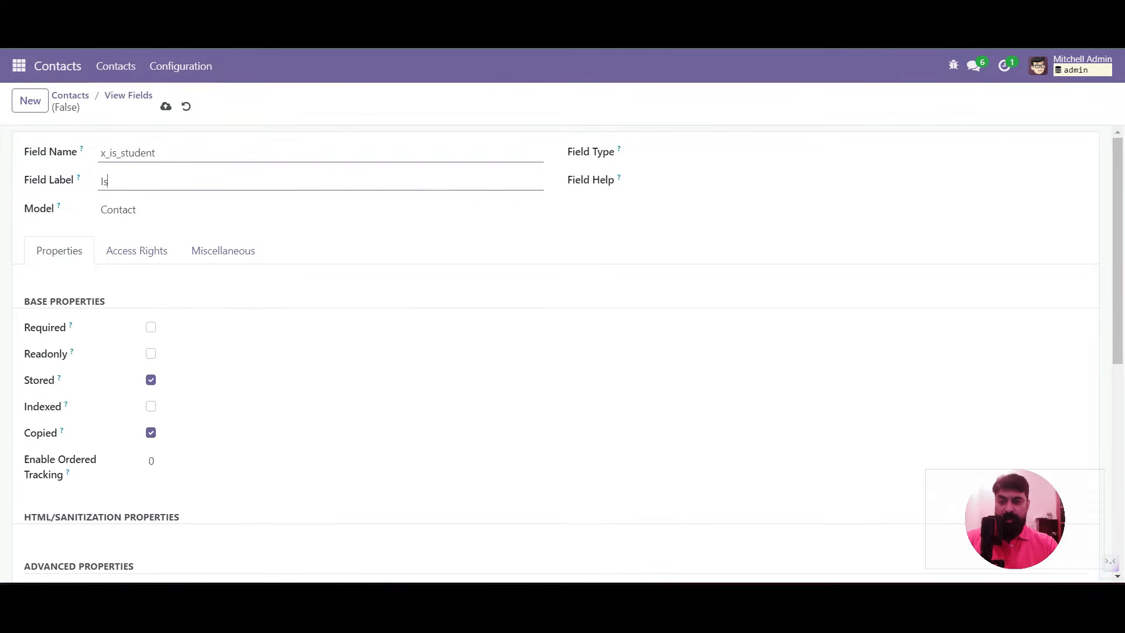
text( Student)
click(862, 153)
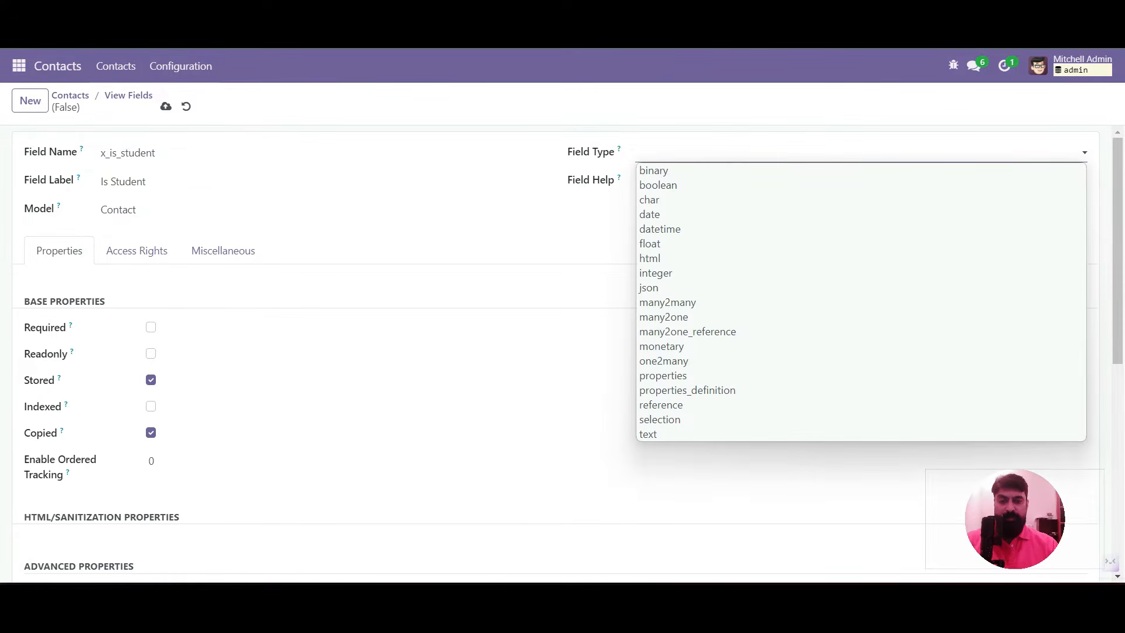
click(762, 186)
click(166, 106)
Add a boolean field x_is_teacher labelled 'Is Teacher' and return to the Contacts list
click(30, 100)
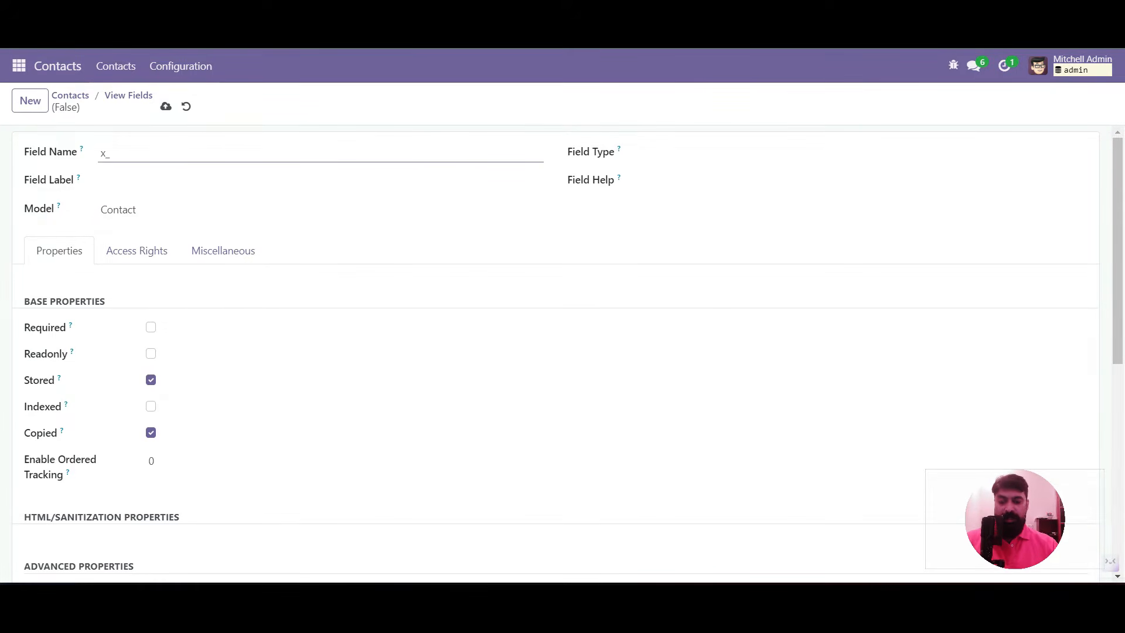
text(is_teacher)
key(Tab)
text(Is Teacher)
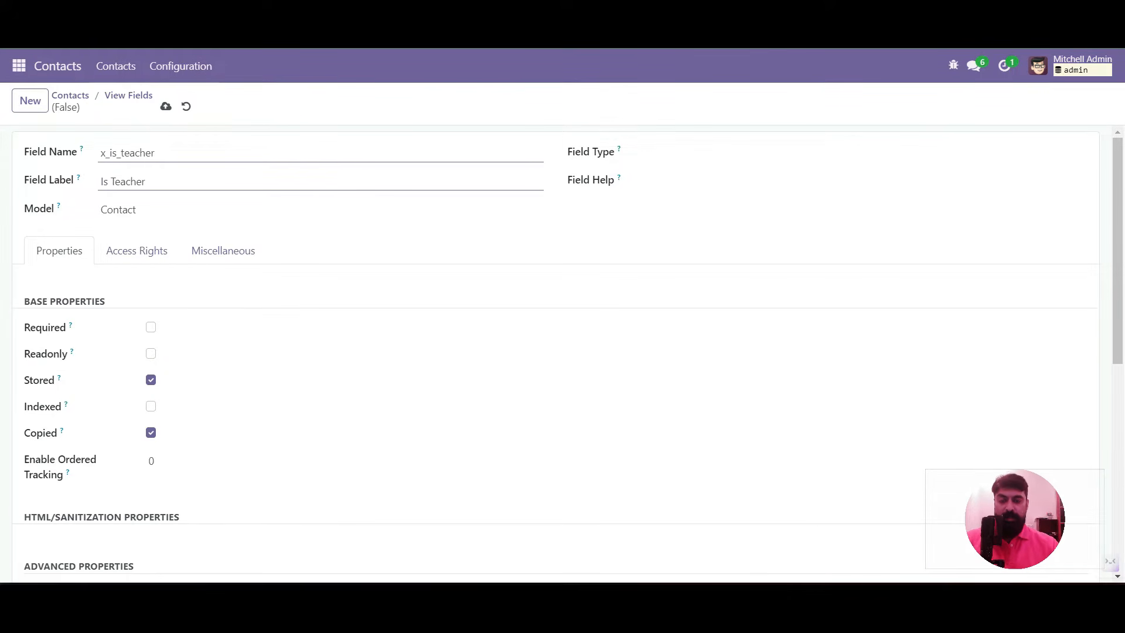
click(860, 153)
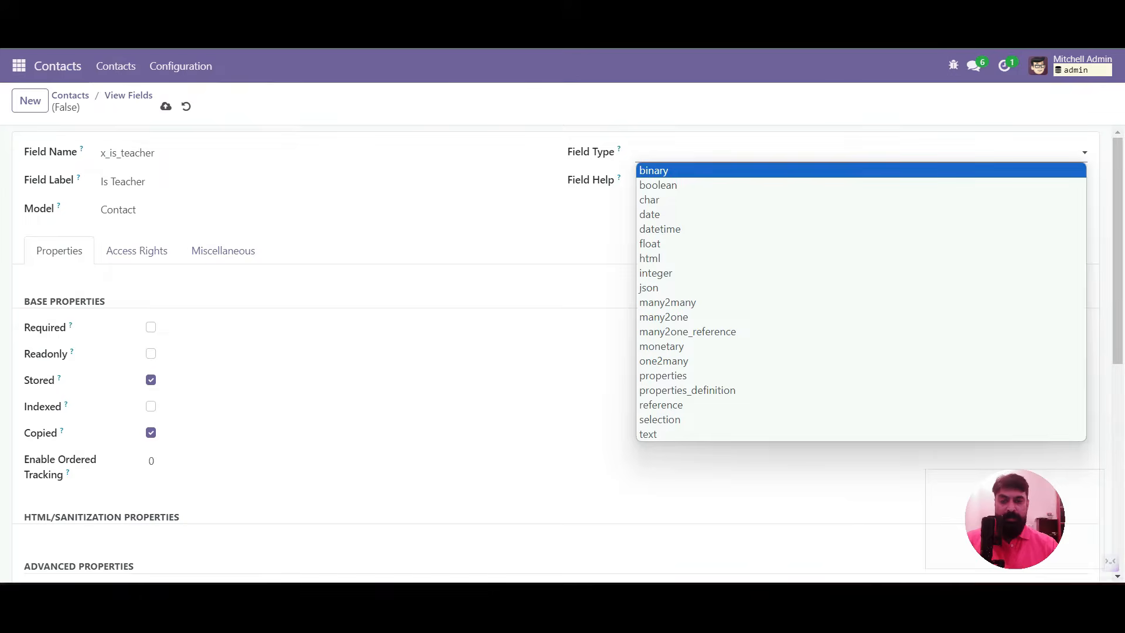
key(Down)
key(Return)
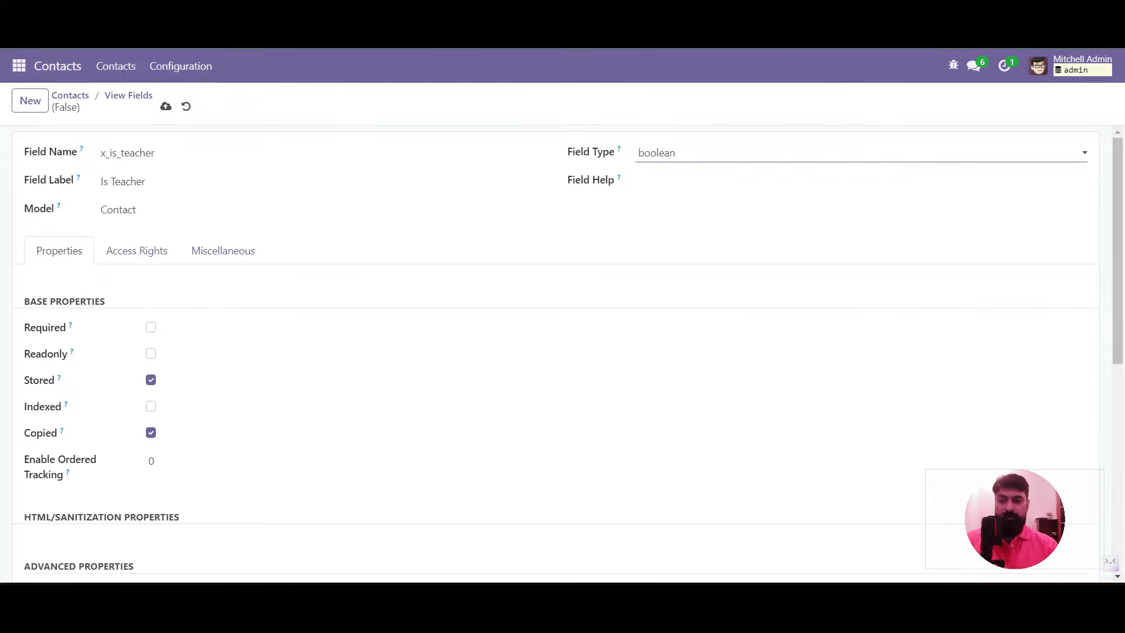
click(166, 106)
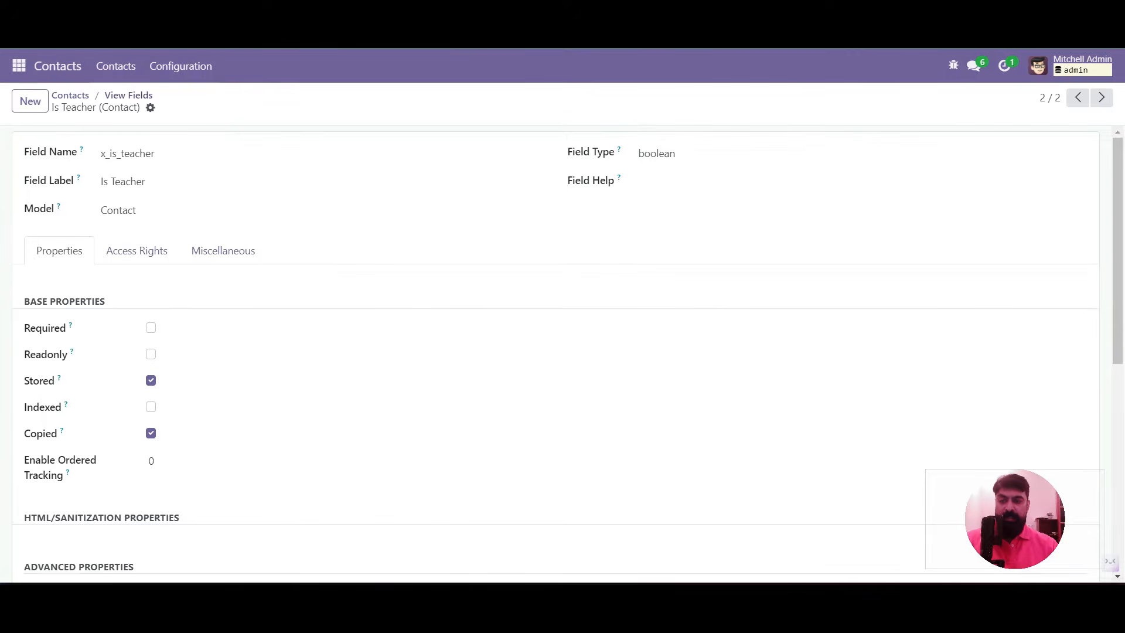
click(128, 96)
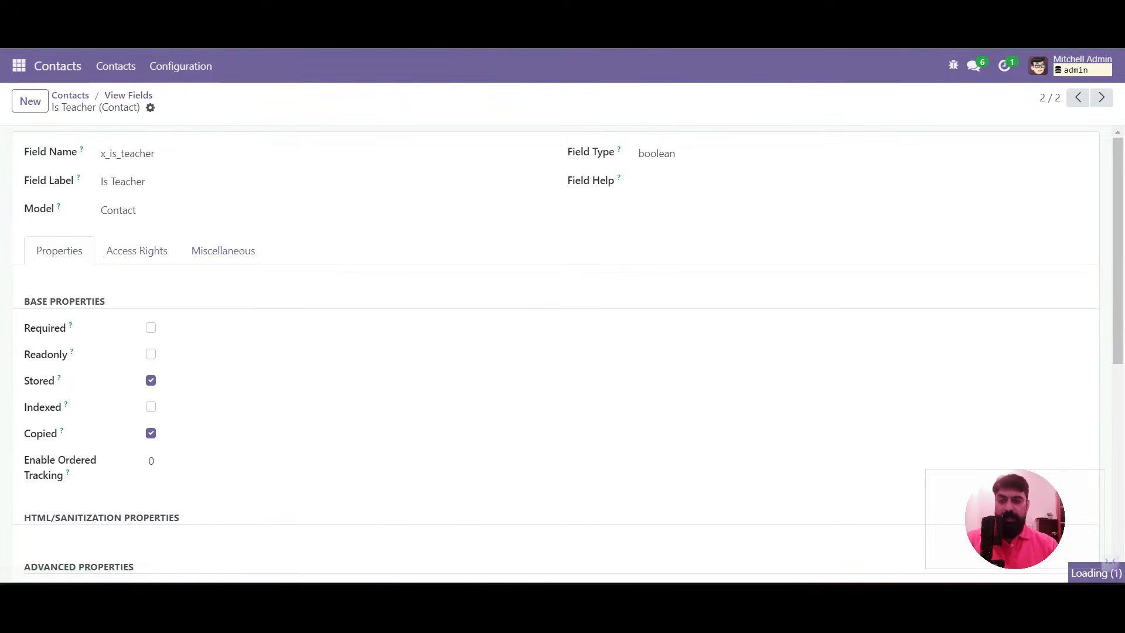
click(71, 95)
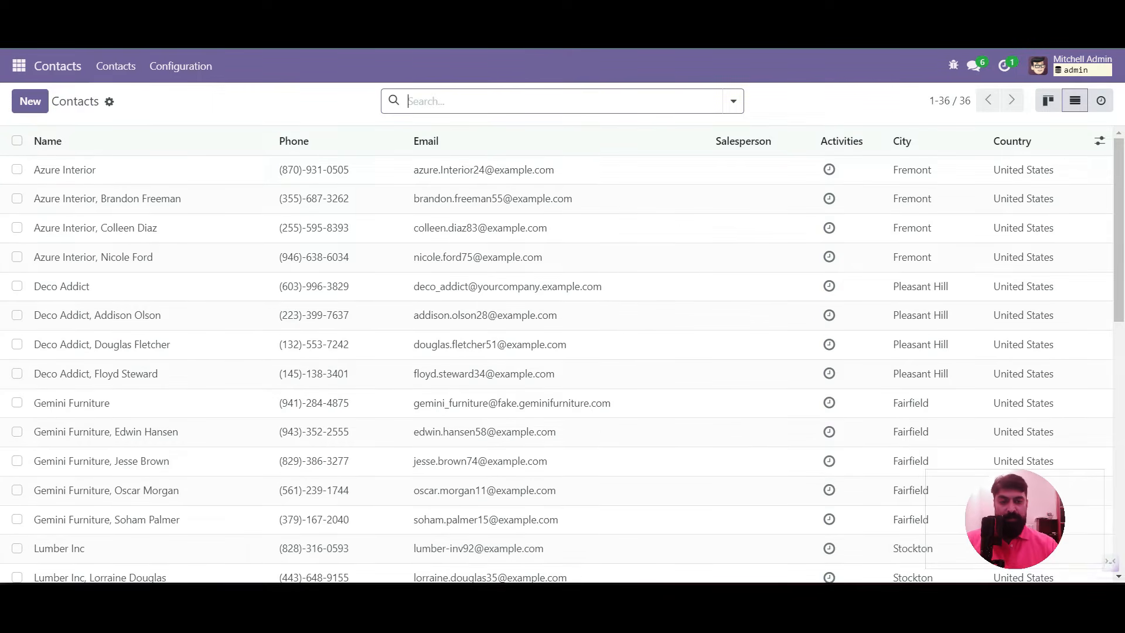
Open the res.partner.tree list view definition, inspect its architecture, and show its inherited views
click(850, 103)
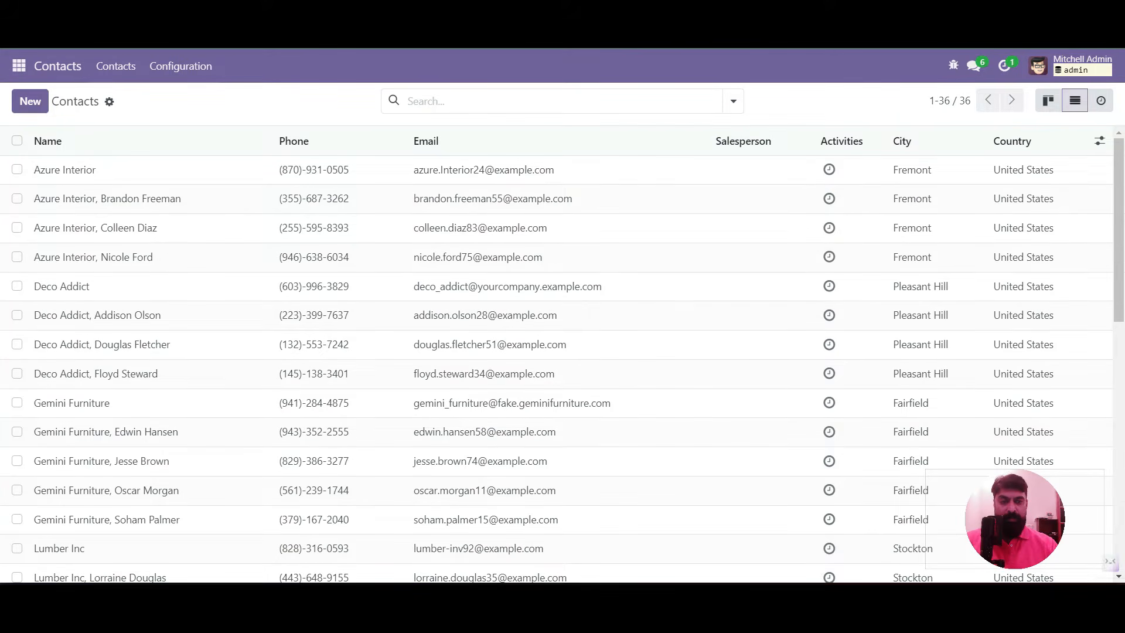
click(953, 66)
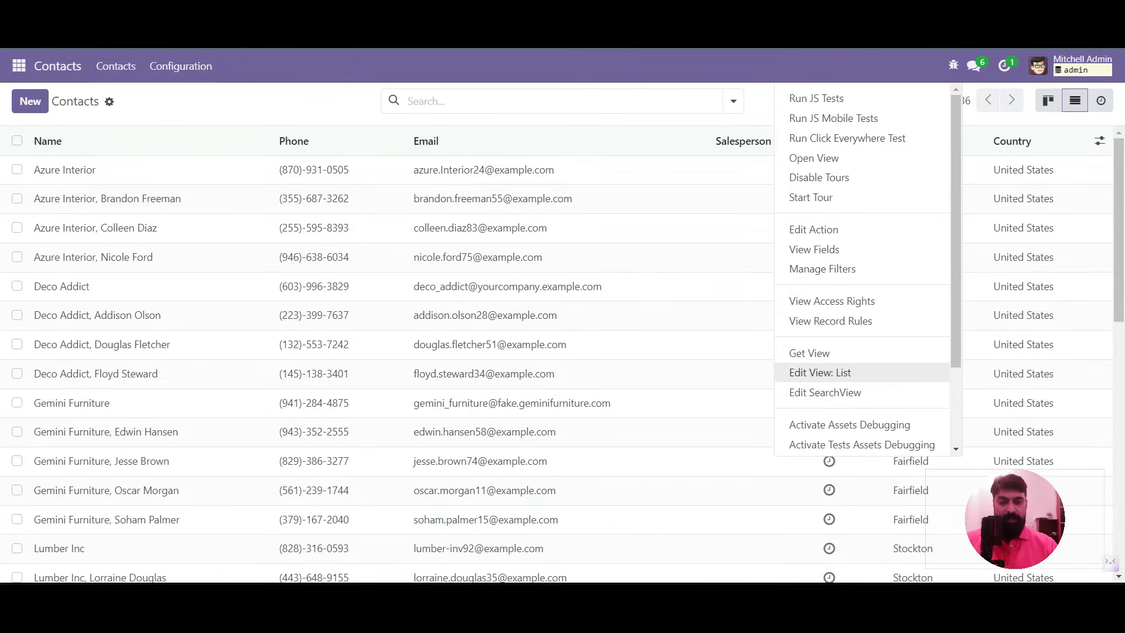
click(820, 372)
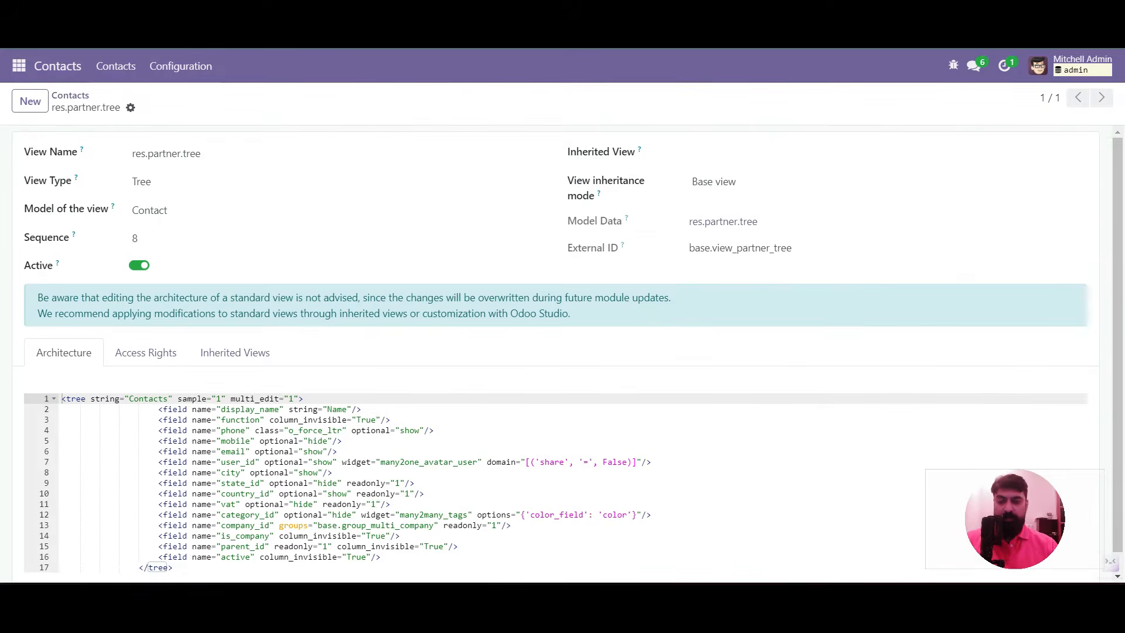
scroll(556, 351, down, 1)
double_click(244, 505)
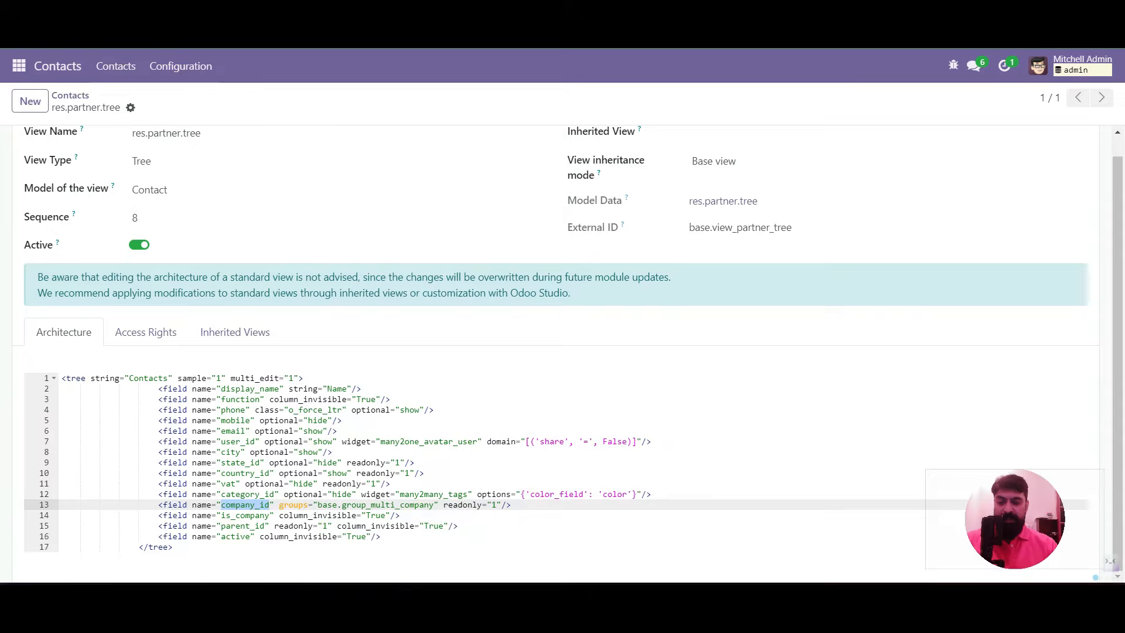
click(283, 525)
double_click(226, 504)
click(235, 332)
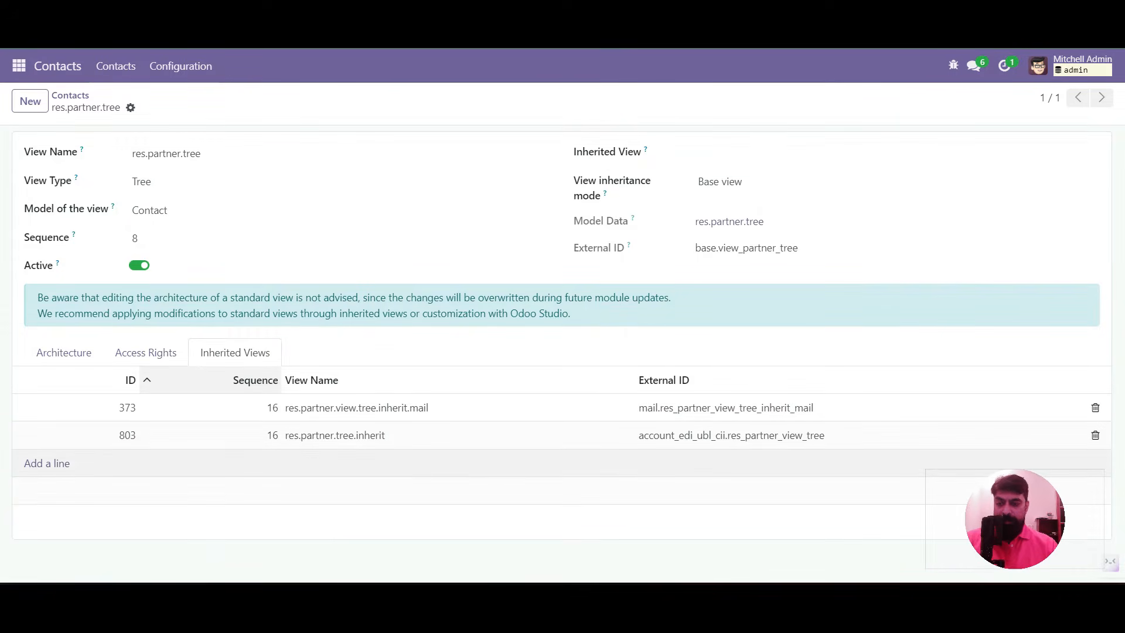
Add a new inherited view named res.partner.inherit.school.tree.view
click(47, 463)
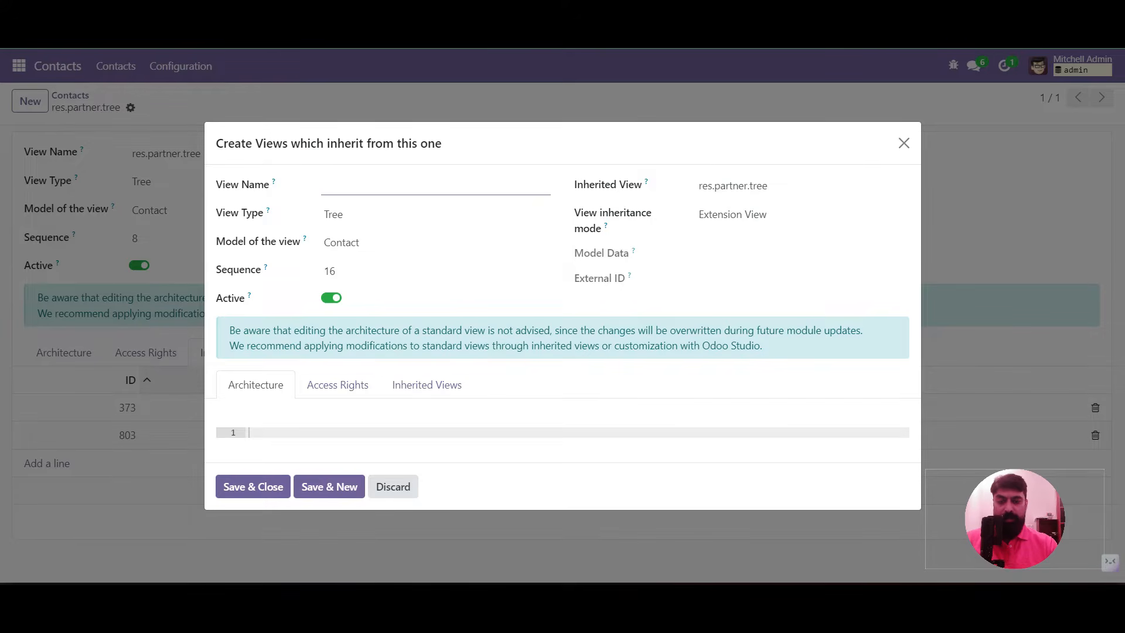
text(res.partner.)
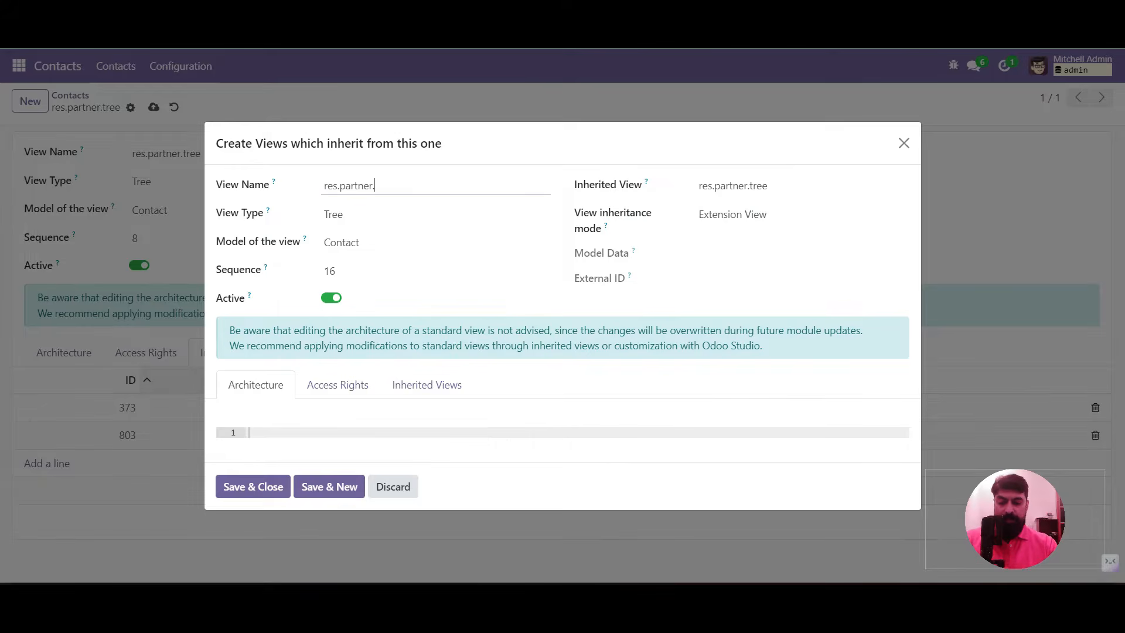
text(student_teacher)
key(BackSpace)
key(BackSpace)
key(BackSpace)
key(BackSpace)
key(BackSpace)
key(BackSpace)
key(BackSpace)
key(BackSpace)
key(BackSpace)
key(BackSpace)
key(BackSpace)
key(BackSpace)
key(BackSpace)
key(BackSpace)
text(schoo)
key(BackSpace)
key(BackSpace)
key(BackSpace)
key(BackSpace)
key(BackSpace)
text(inherit)
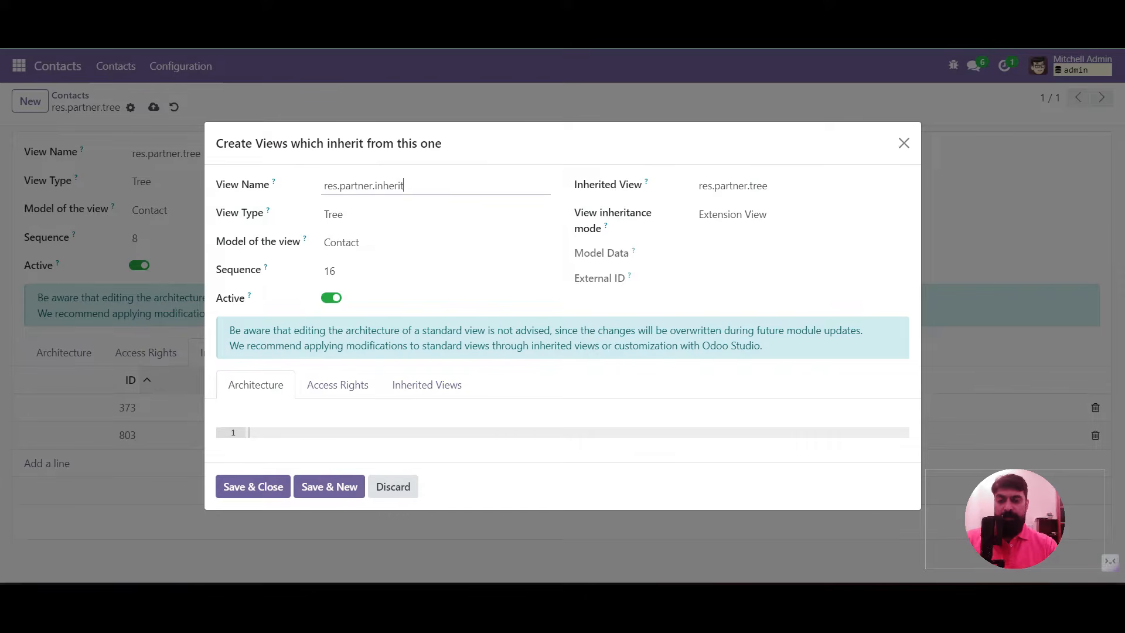
text(.school.tree.view)
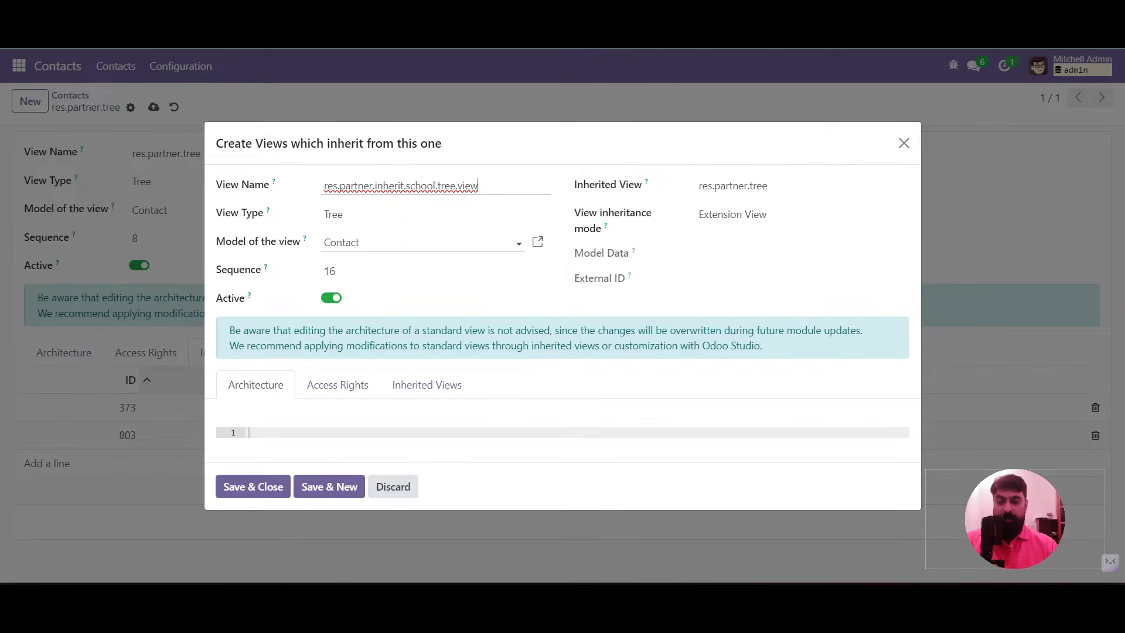
Write an xpath on //tree, position inside, adding hidden optional is_student and is_teacher fields
click(250, 433)
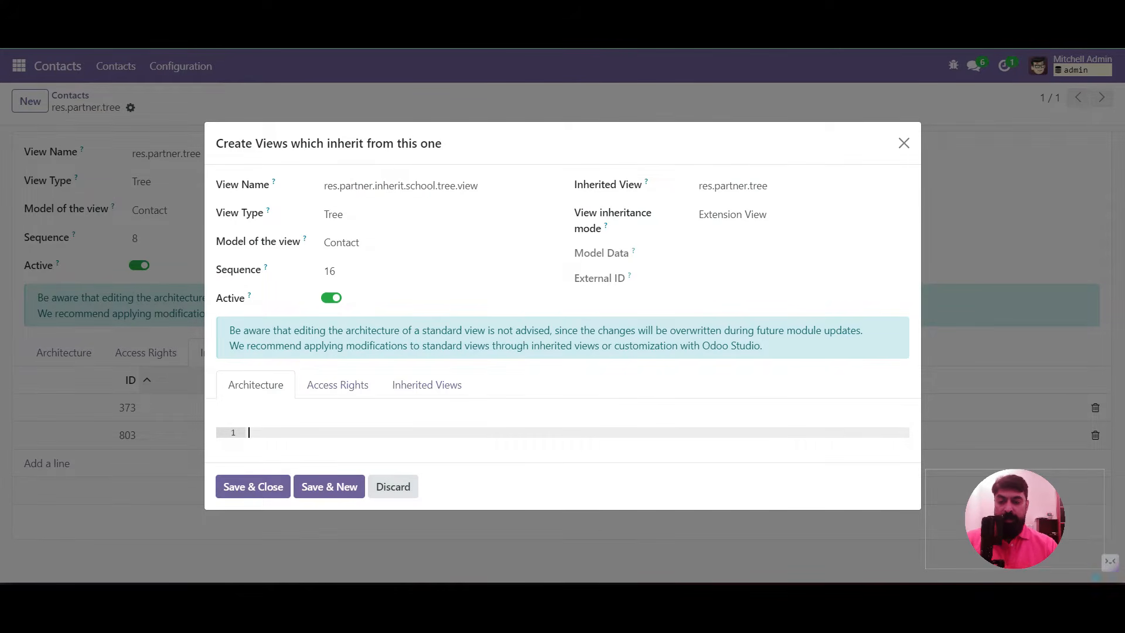
text(<xpath expr="//field[@name='vat']" position="after">                 <field name="ubl_cii_format" string="EDI Format" optional="hide"/>             </xpath>)
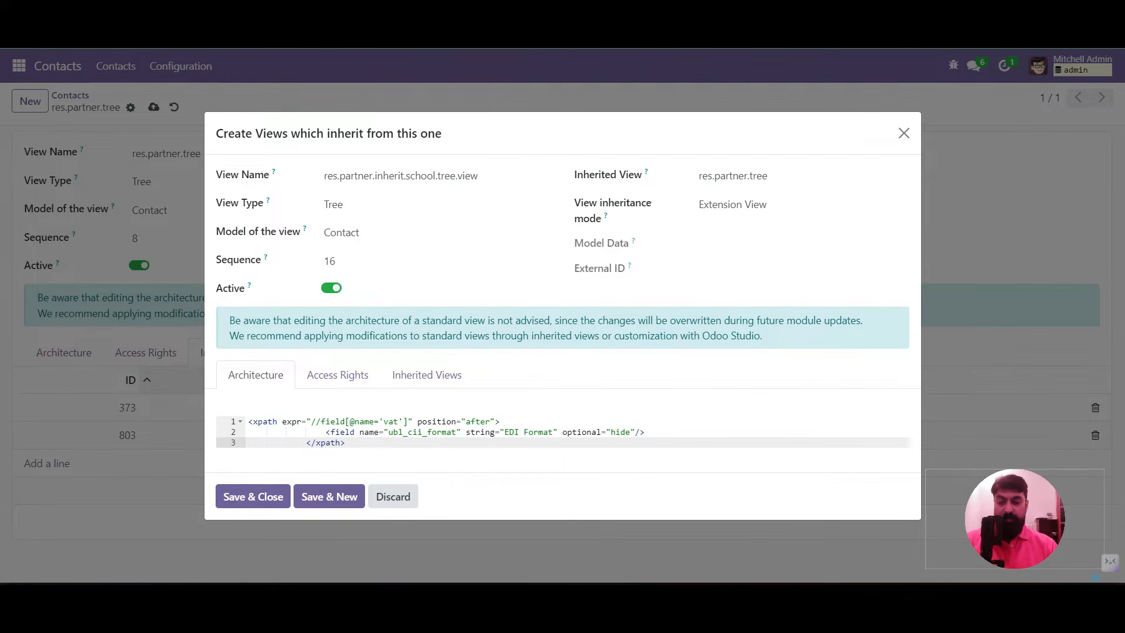
double_click(391, 422)
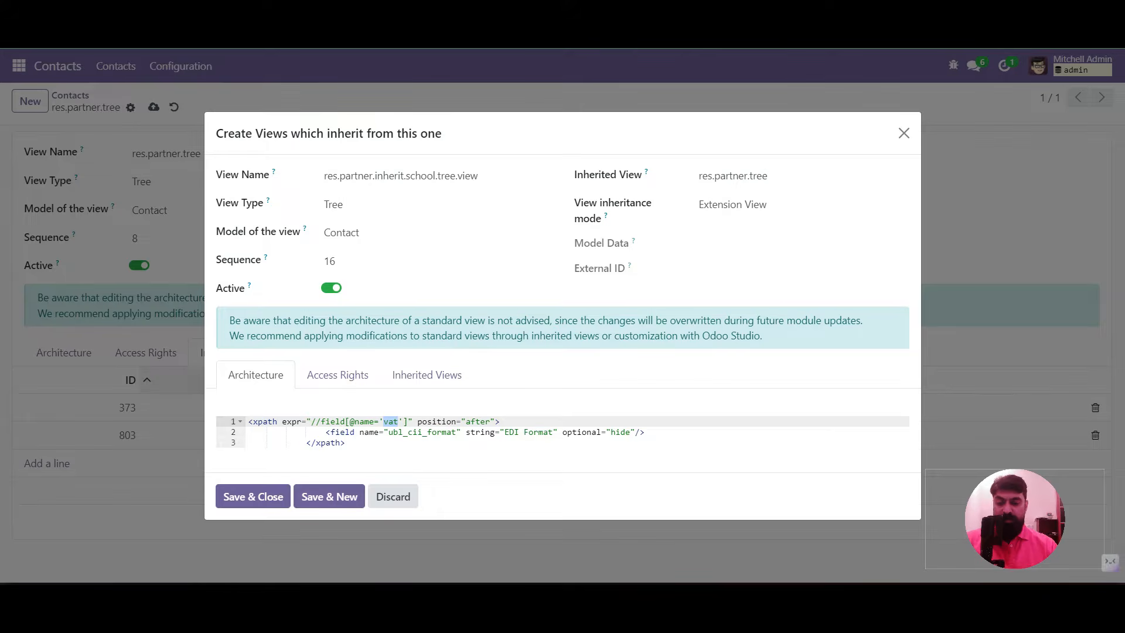
drag(321, 422, 409, 421)
key(BackSpace)
text(tree)
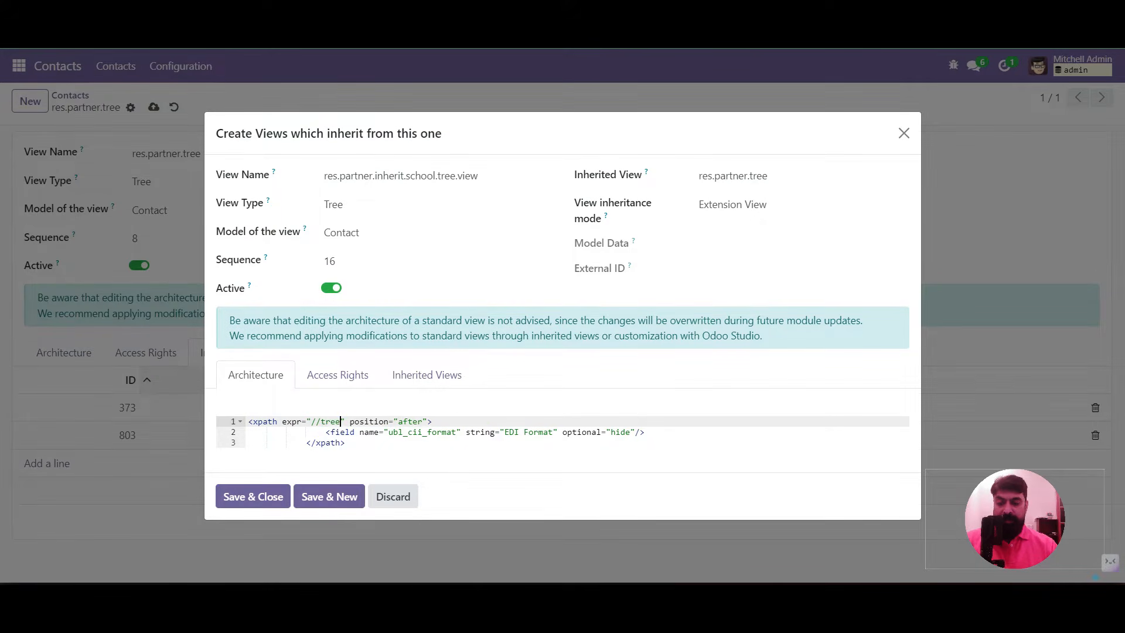
double_click(401, 421)
text(inside)
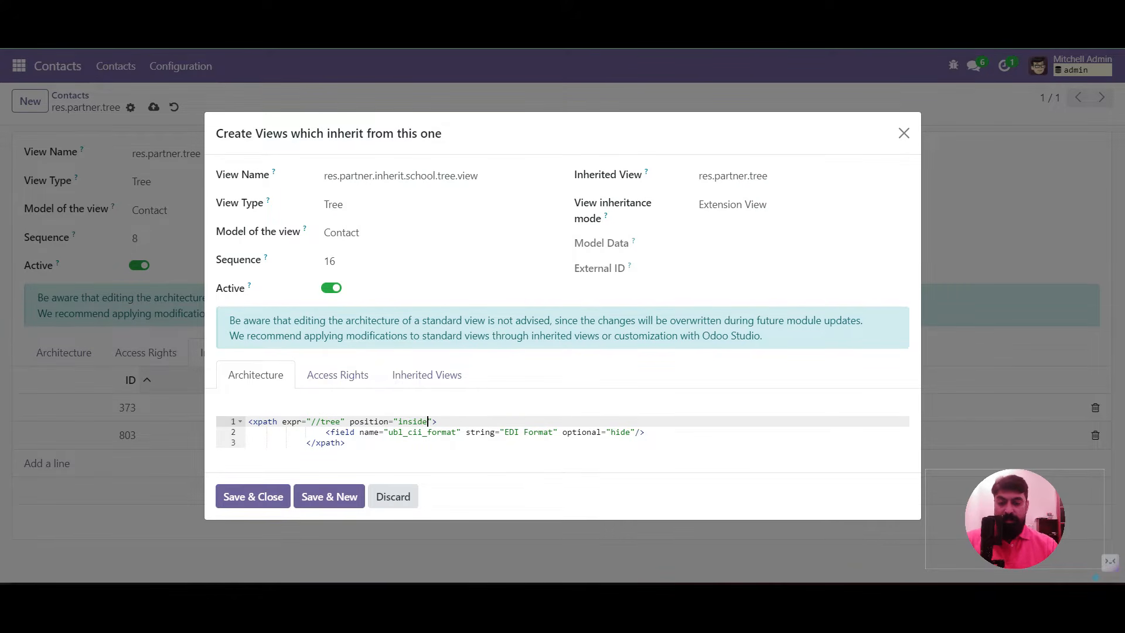
drag(389, 432, 631, 432)
text(is)
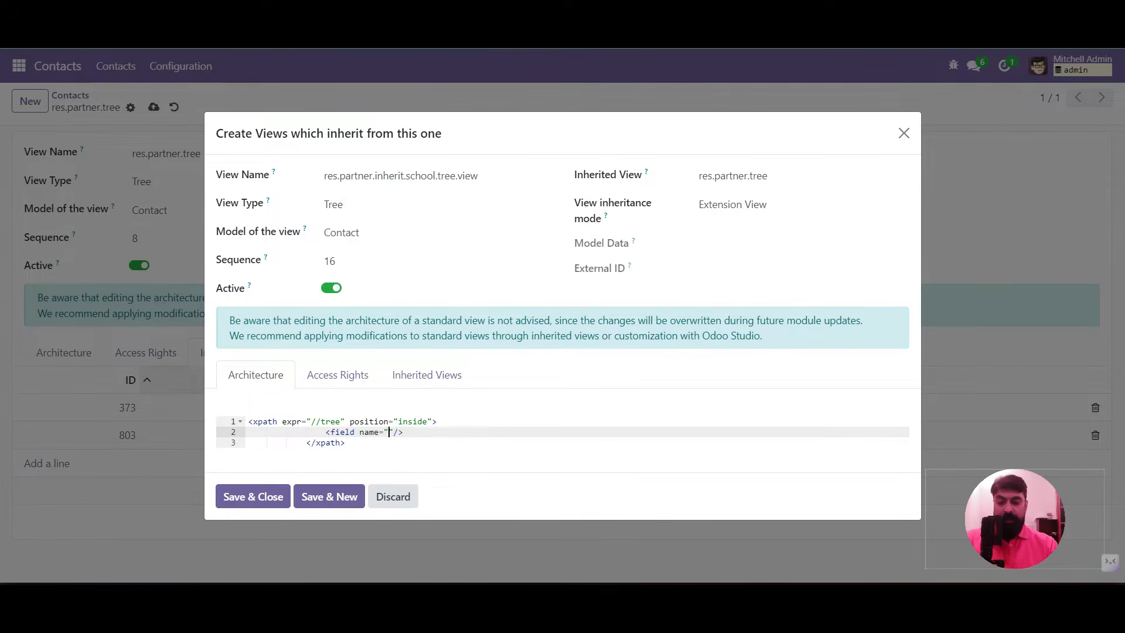
text(_student")
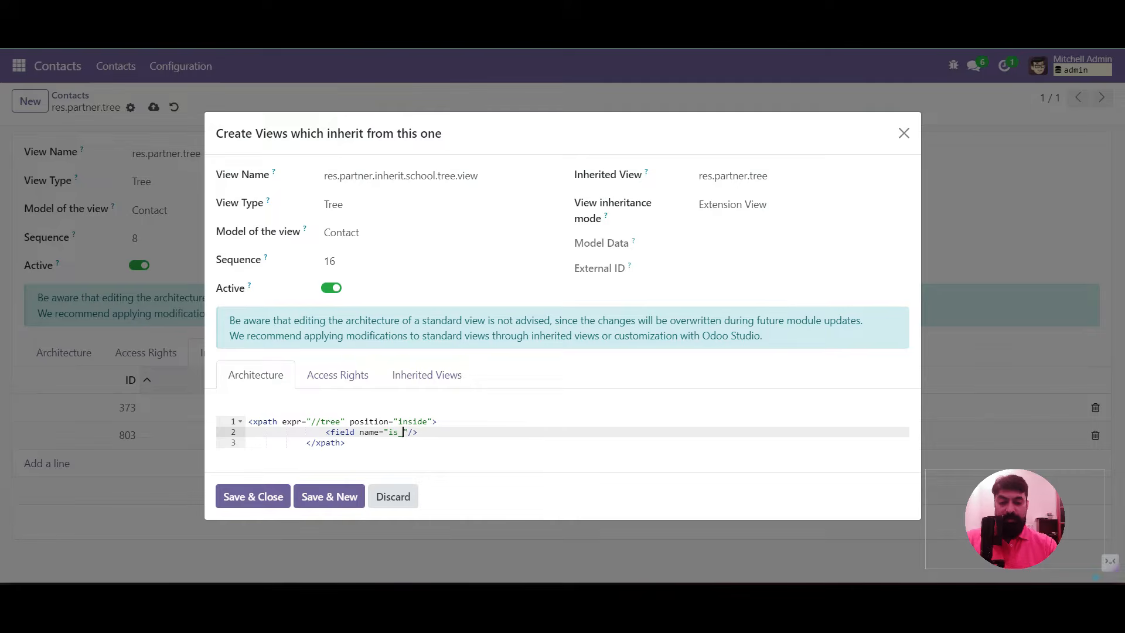
text( optional="hide")
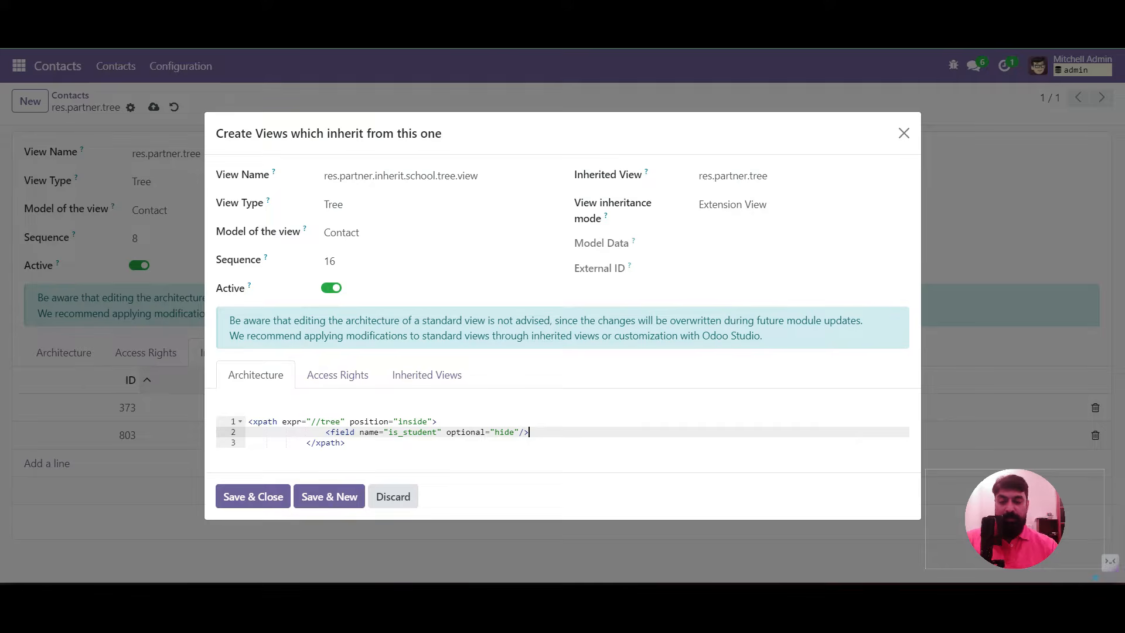
text(/>)
key(Return)
text(<field )
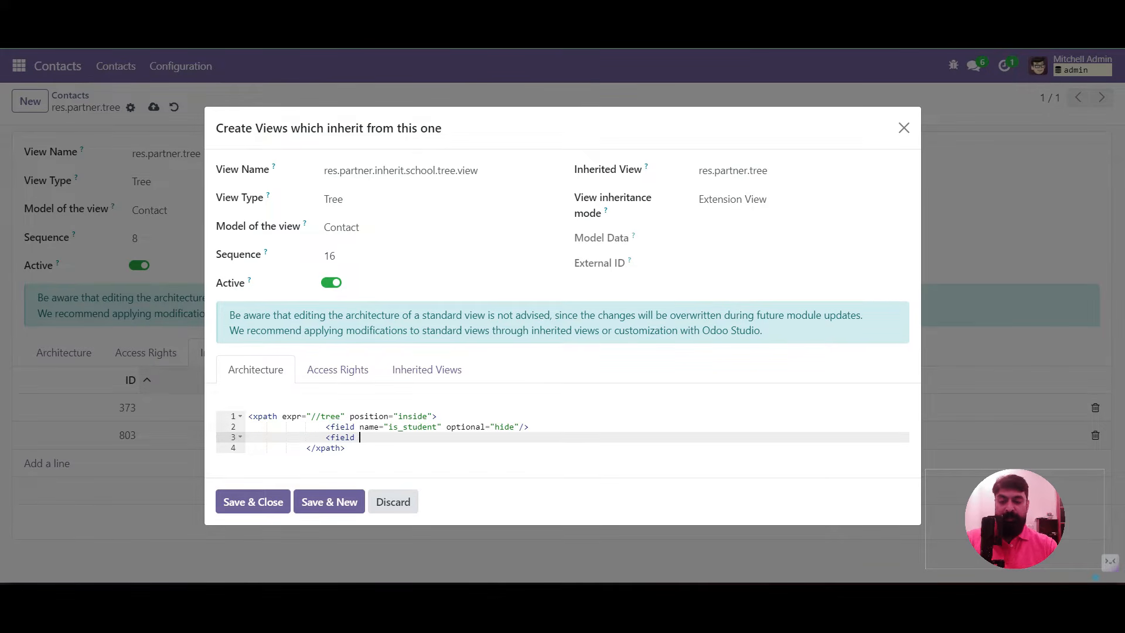
text(name="is_teacher" optional=)
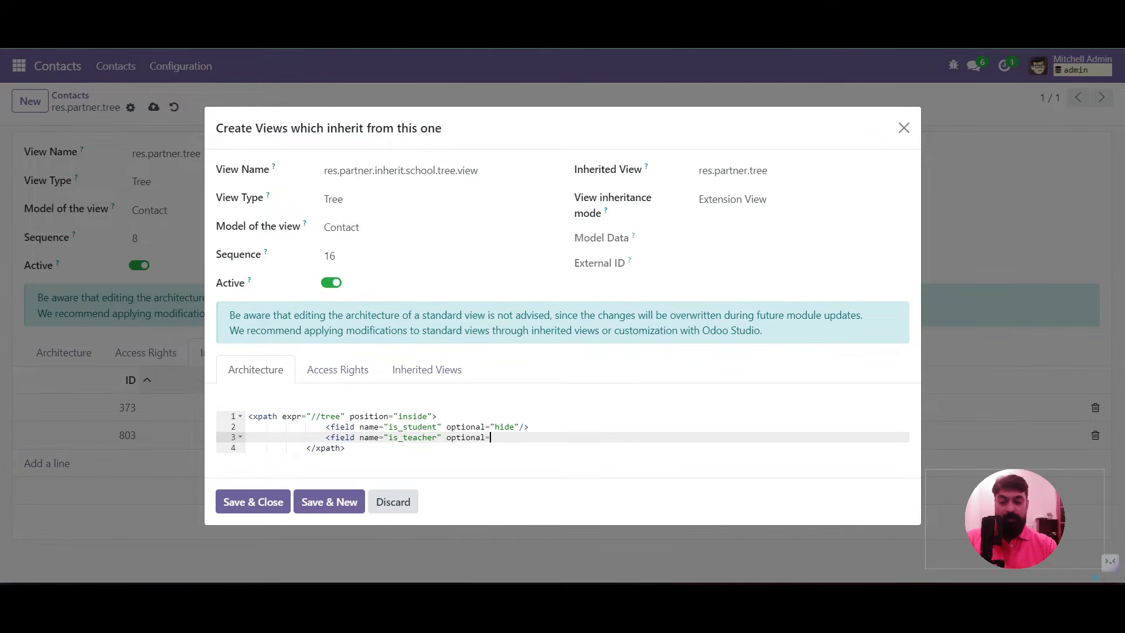
text("hide"/>)
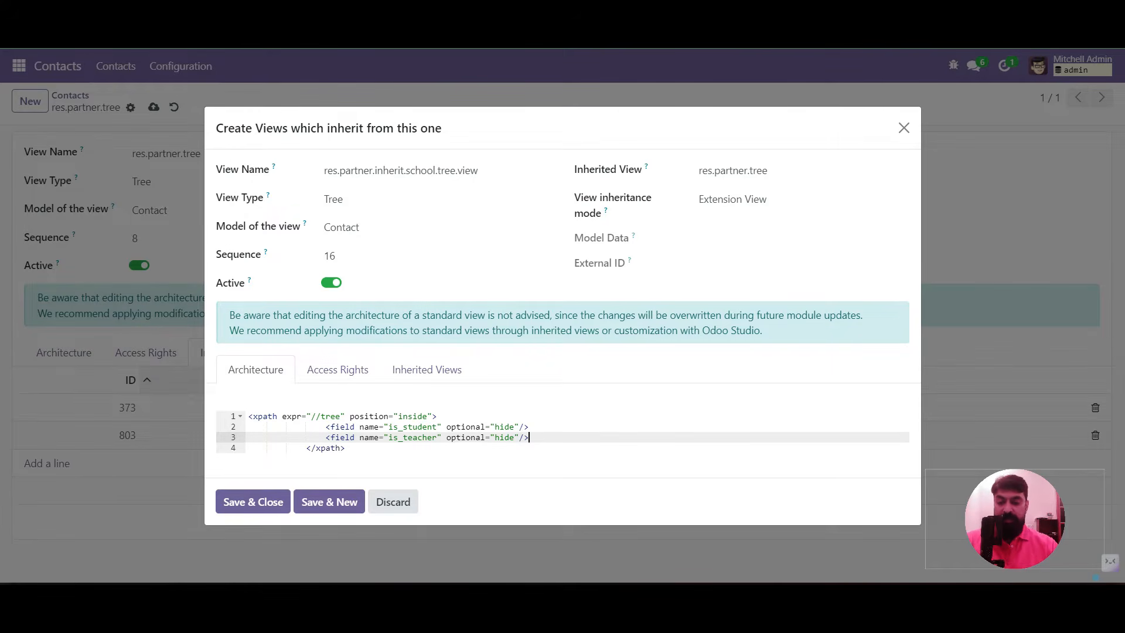
Save the inherited and base views, then dismiss the is_student validation error
click(252, 502)
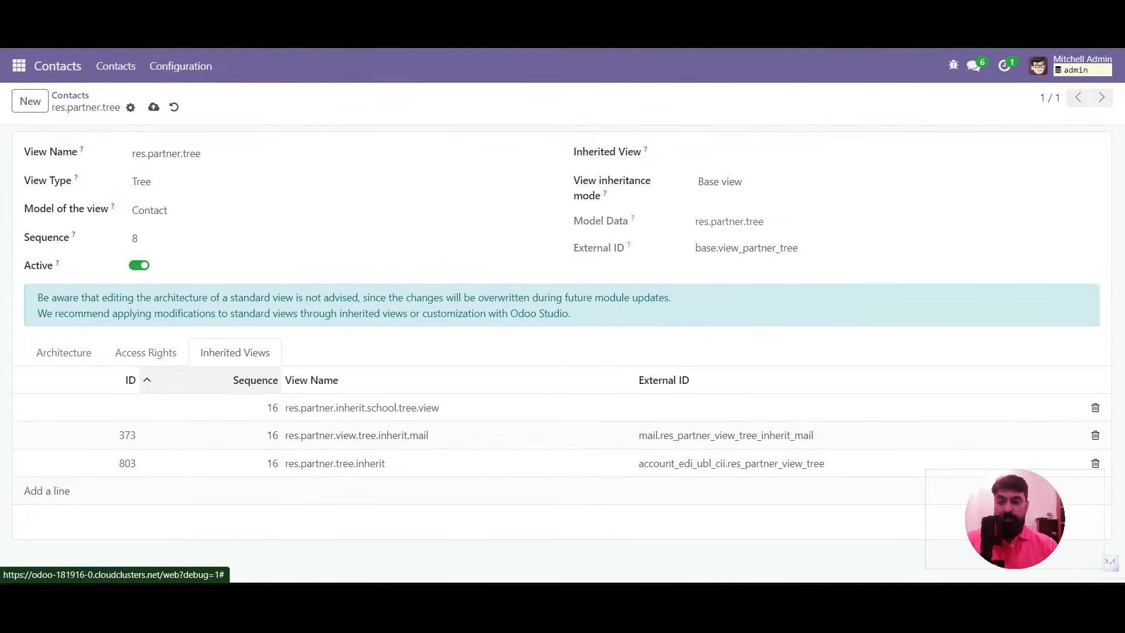
click(153, 107)
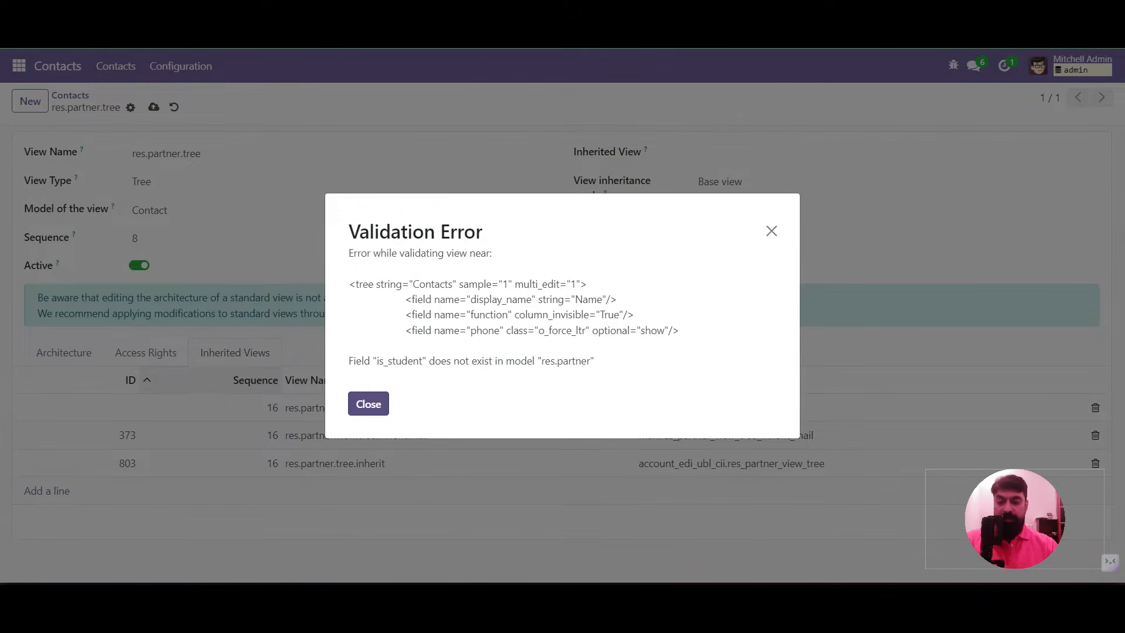
click(368, 404)
Prefix both fields with x_ in the inherited view and save it with the base view
click(369, 407)
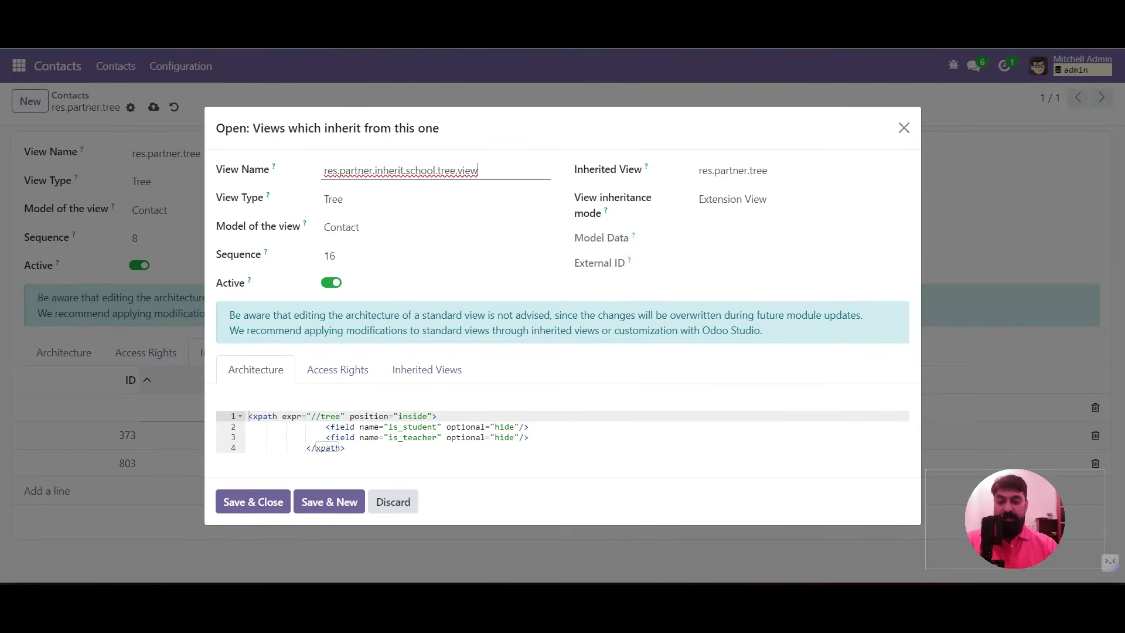
click(389, 427)
text(x_)
click(398, 438)
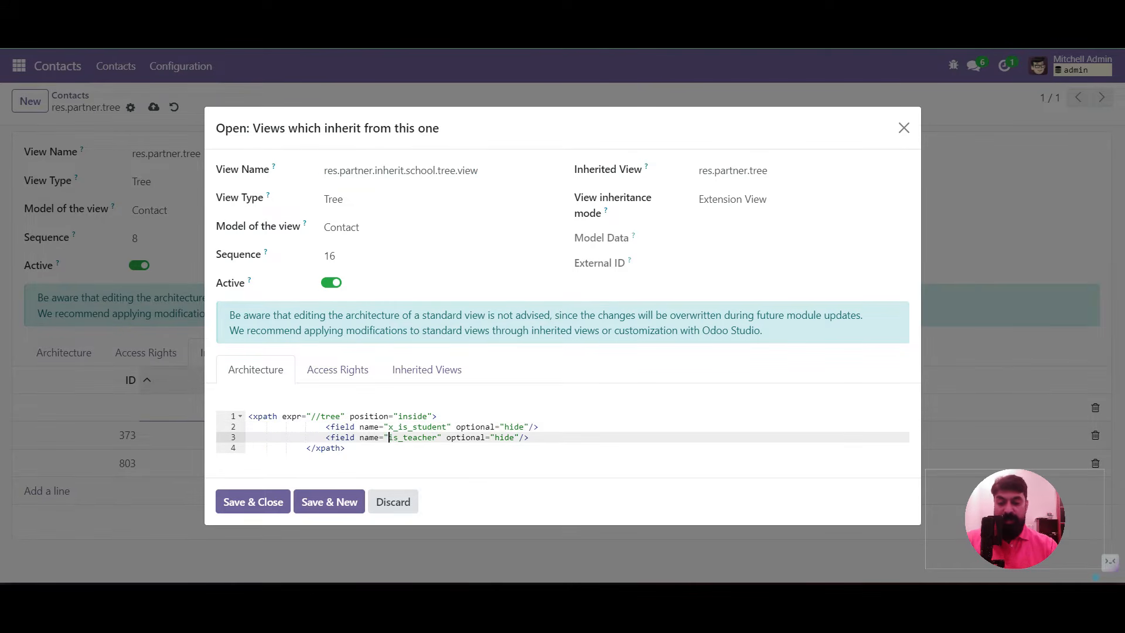
text(x_)
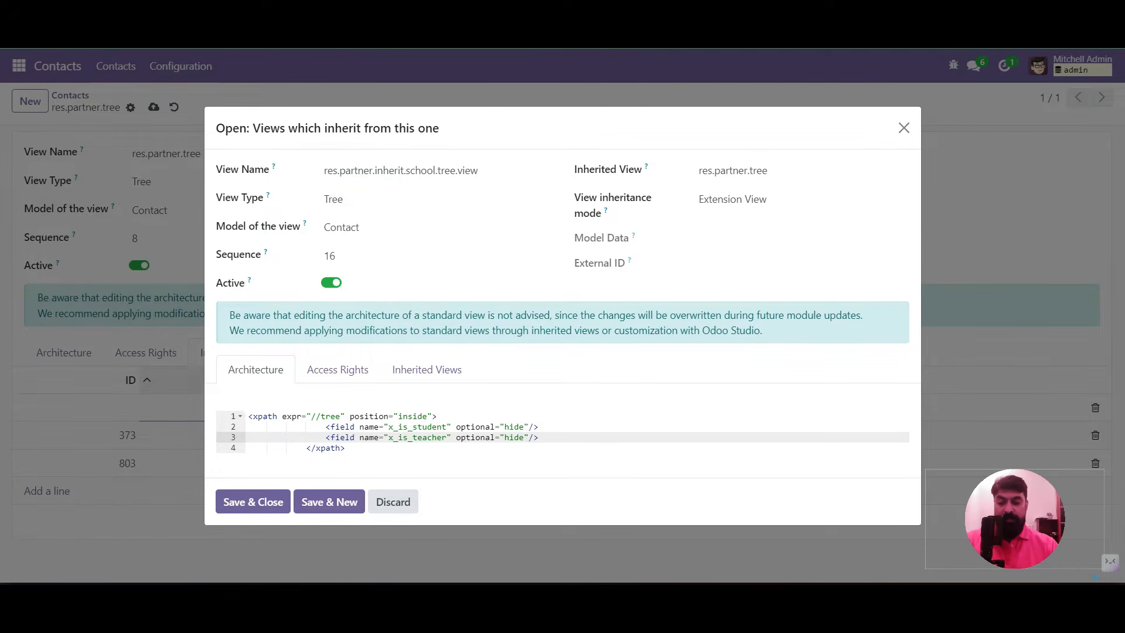
click(252, 502)
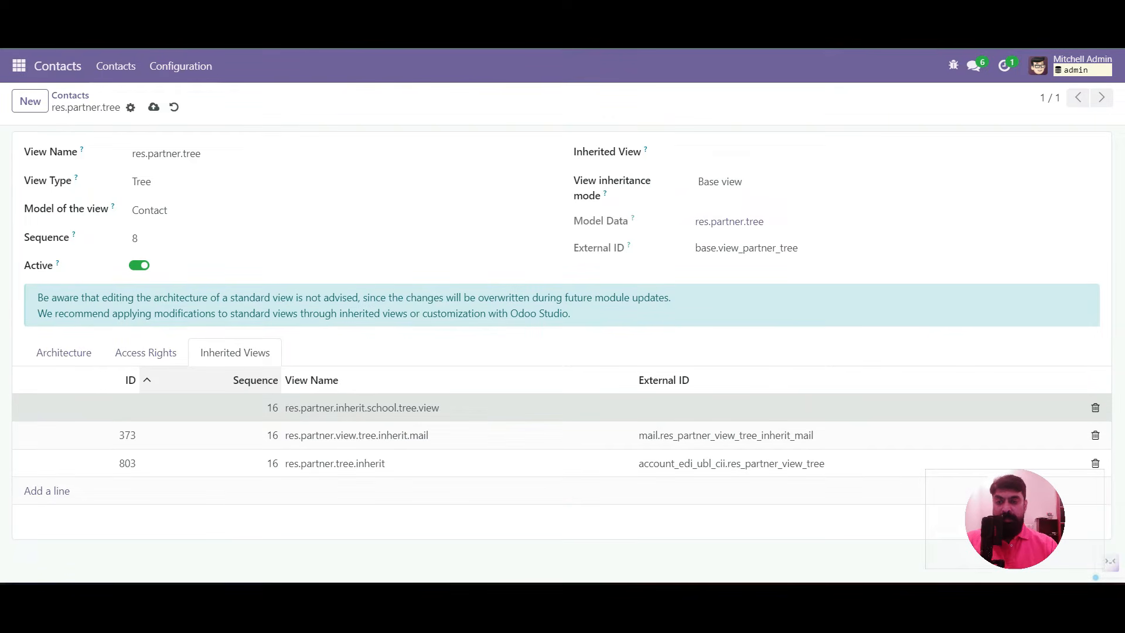
click(153, 106)
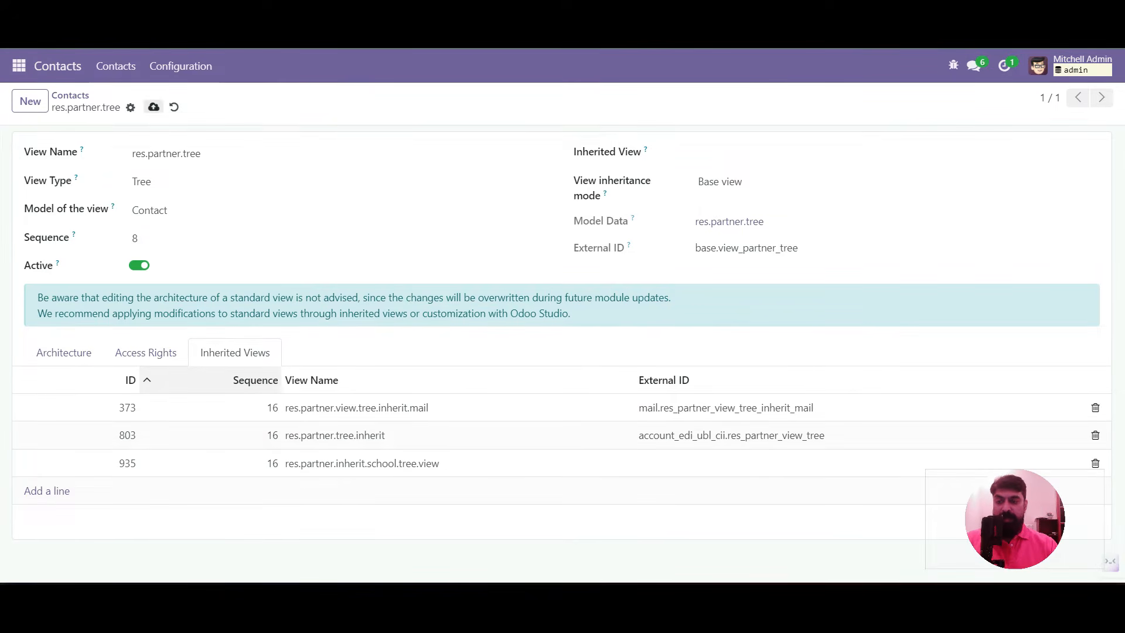
Close the client error shown after returning to Contacts and reload the page
click(70, 95)
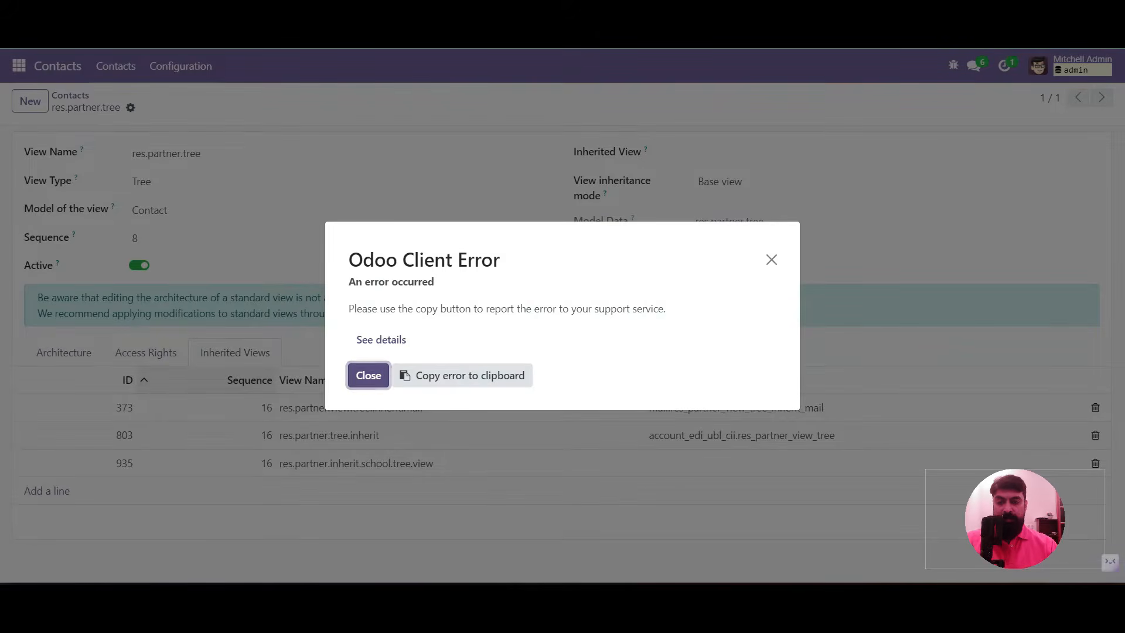
click(381, 339)
scroll(557, 393, down, 3)
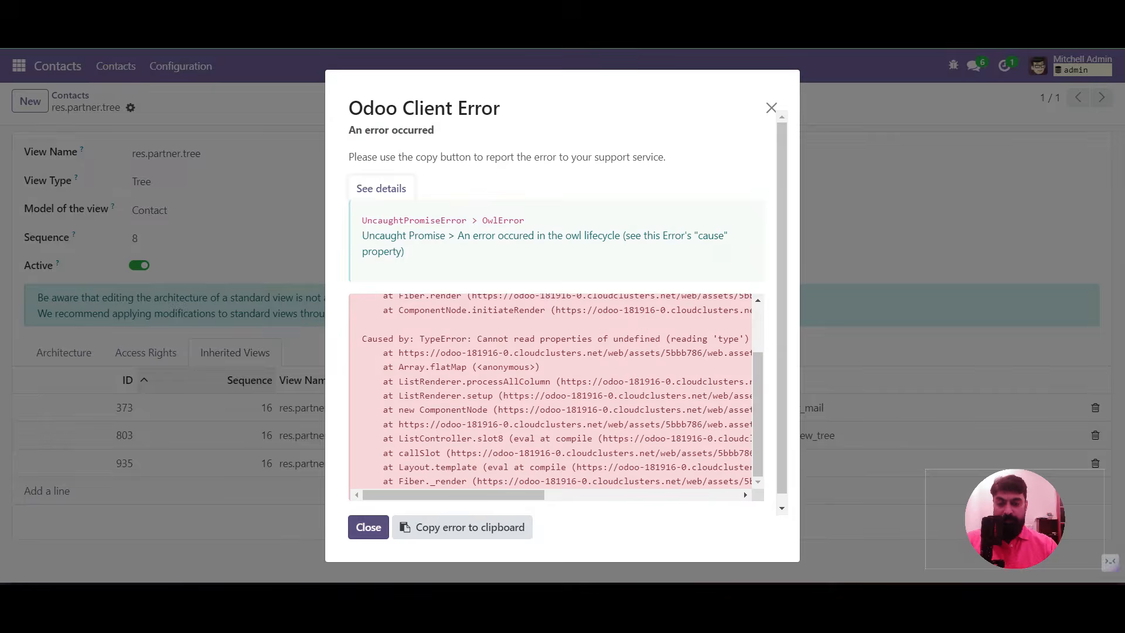
click(368, 527)
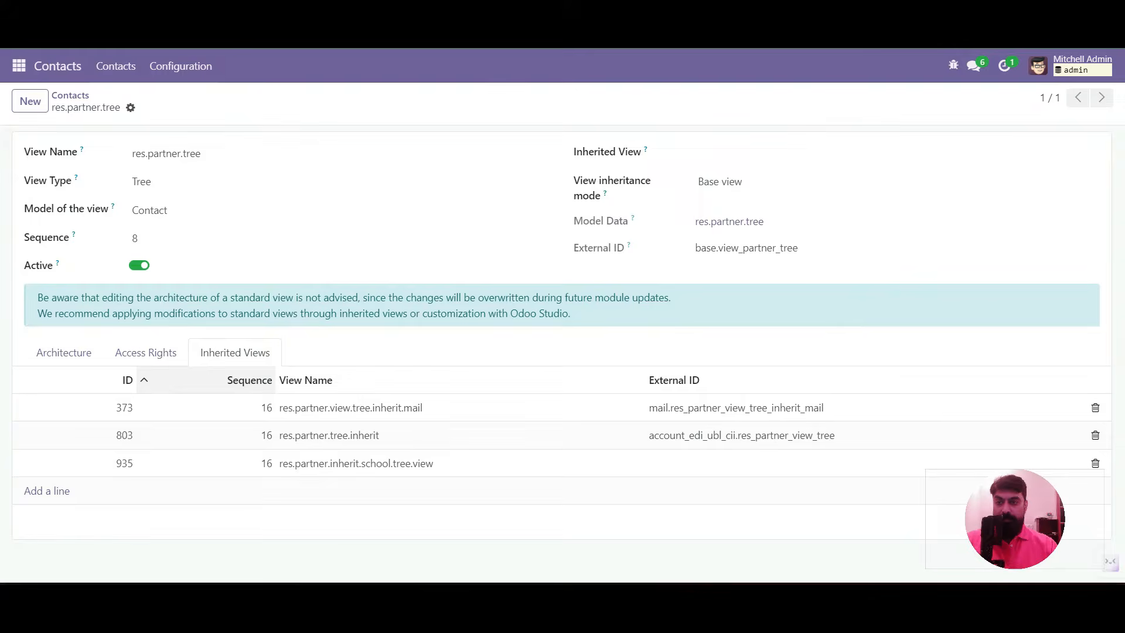
key(F5)
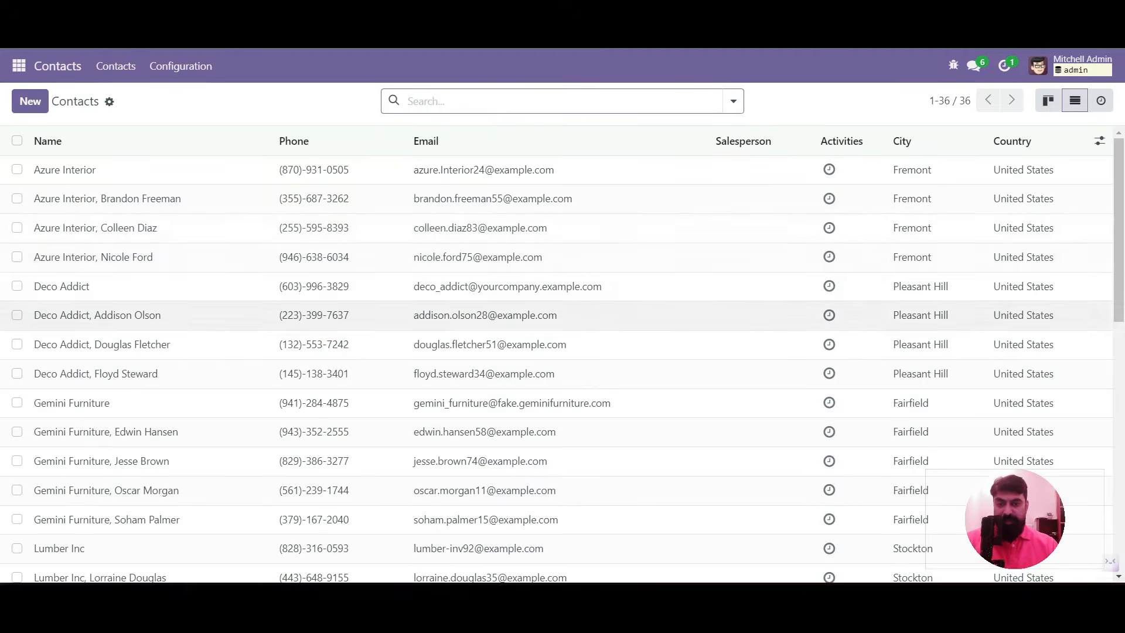
Show the Is Student and Is Teacher optional columns in the contacts list
click(1100, 141)
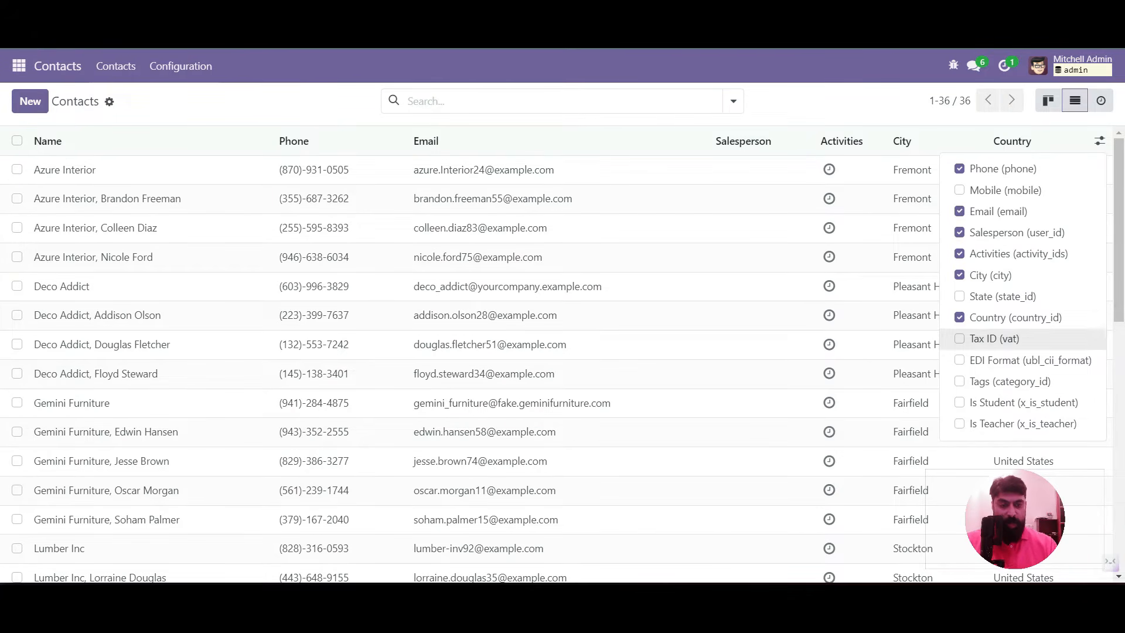
click(997, 402)
click(996, 423)
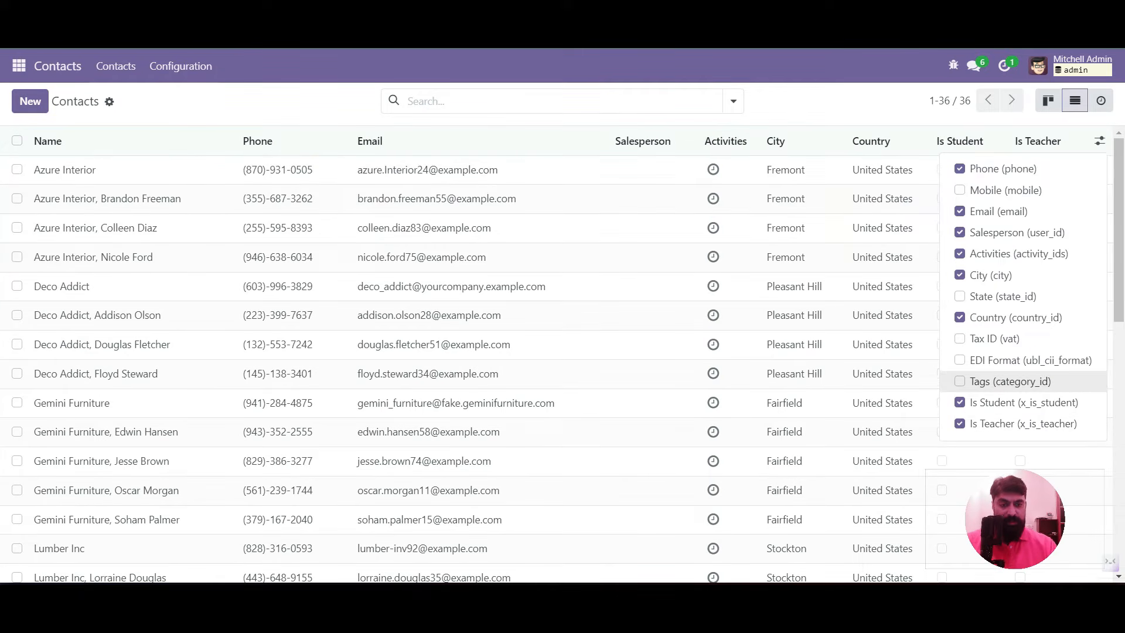
click(843, 105)
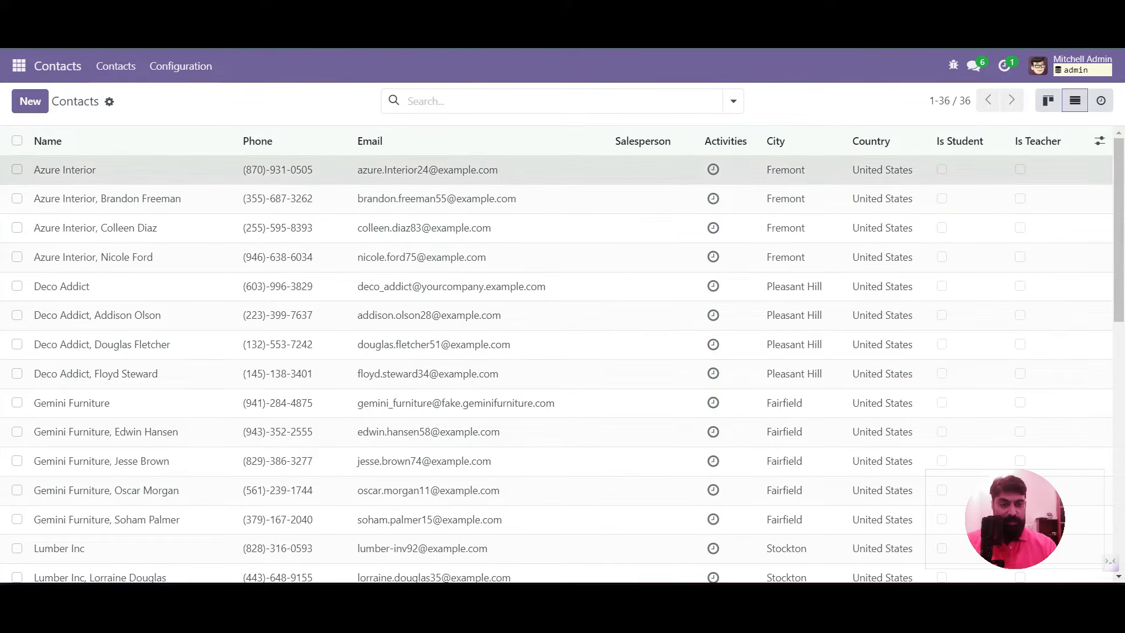
Open the Azure Interior contact and browse its Sales & Purchase, Invoicing and Internal Notes tabs
click(65, 170)
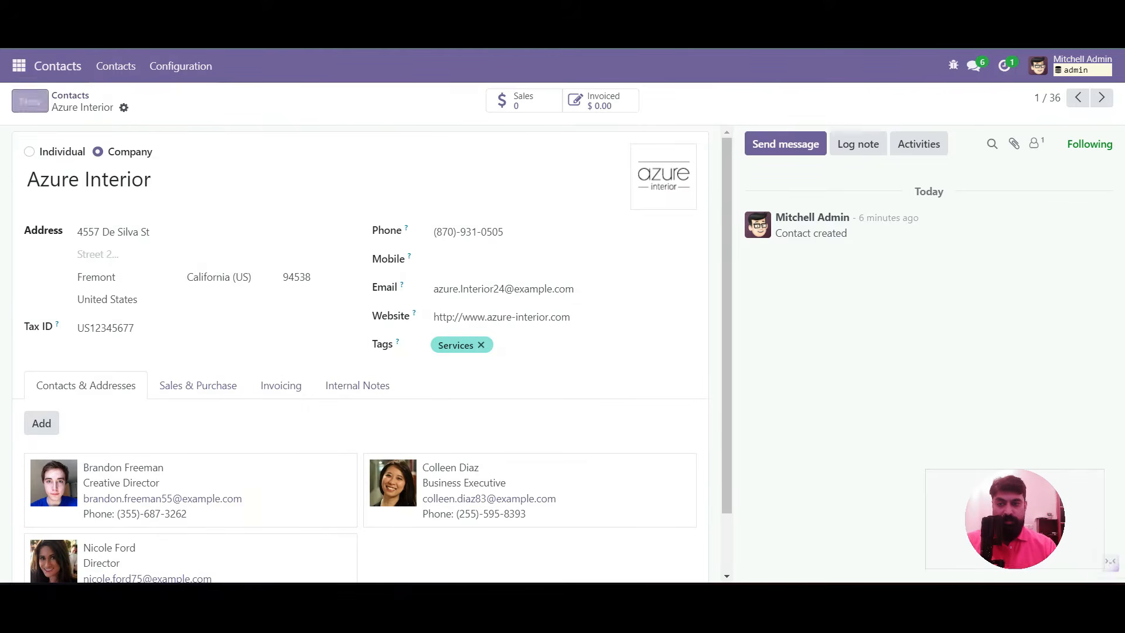
click(69, 95)
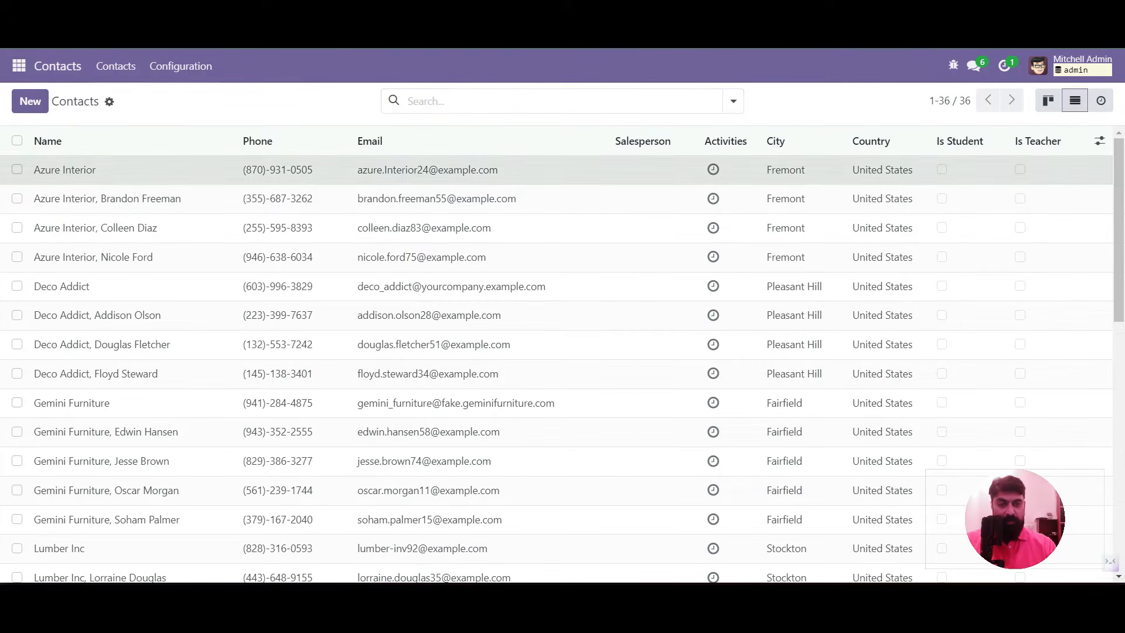
click(528, 170)
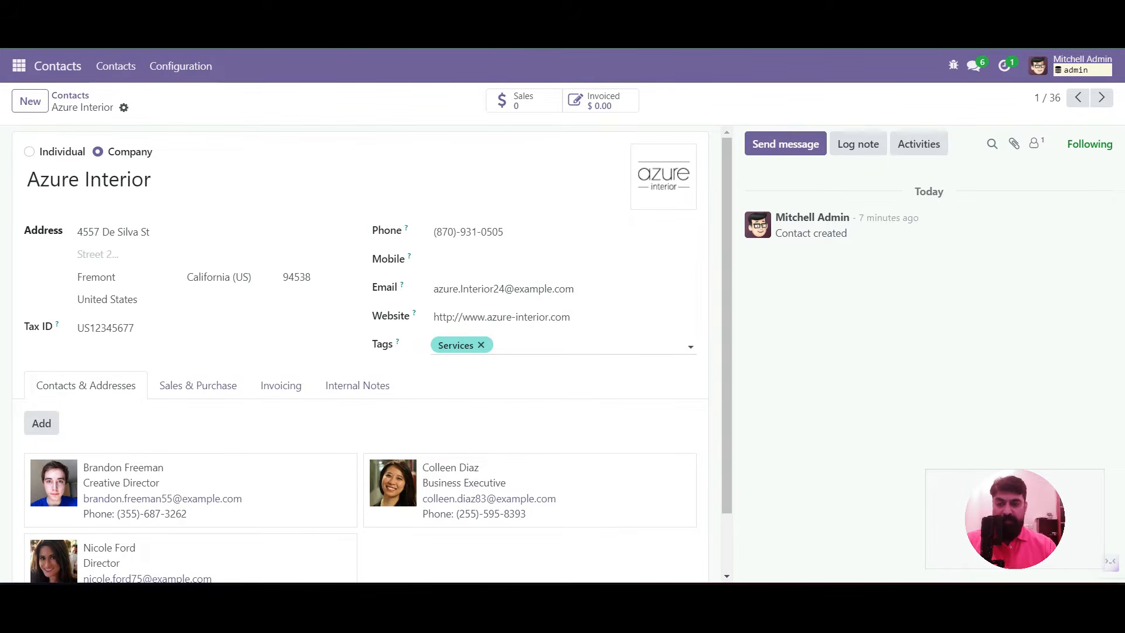
click(198, 385)
scroll(198, 385, down, 2)
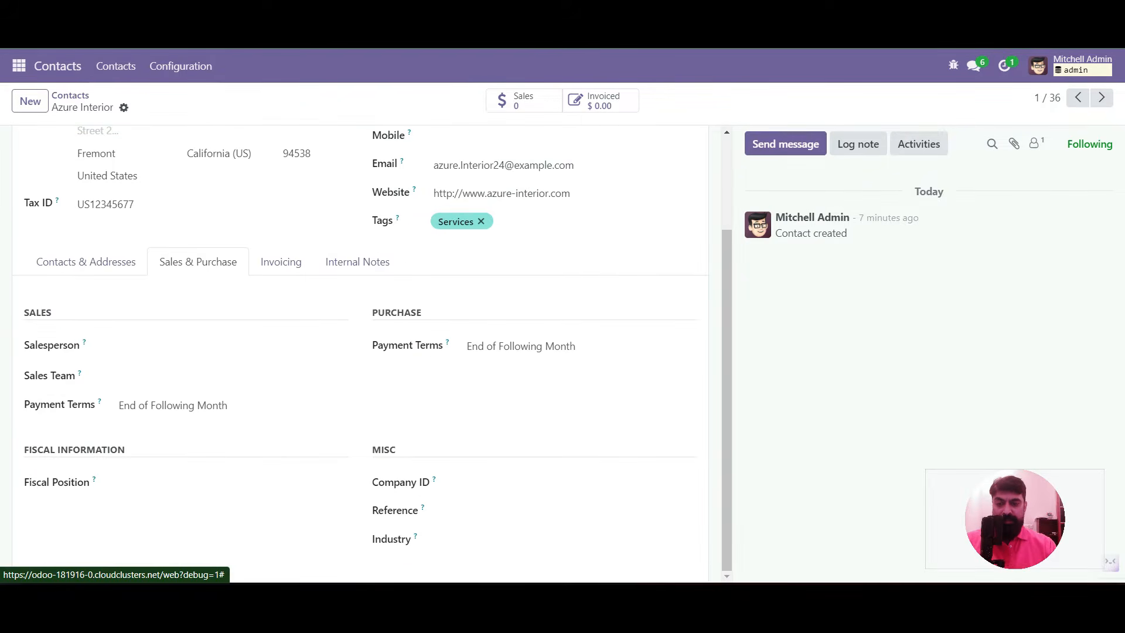
click(282, 262)
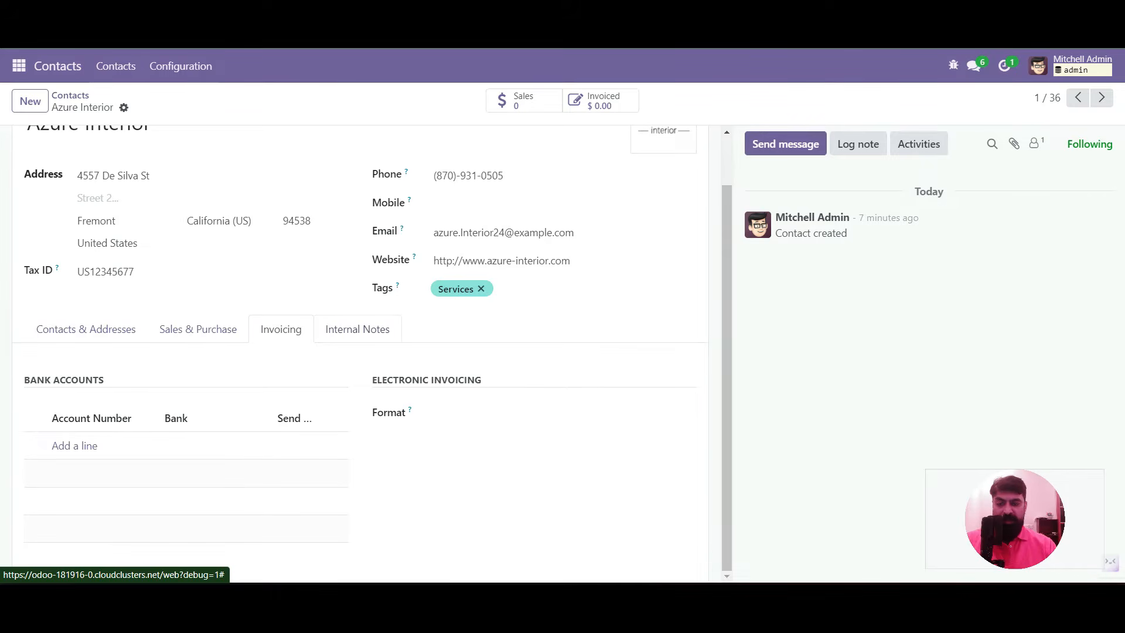
scroll(374, 352, up, 1)
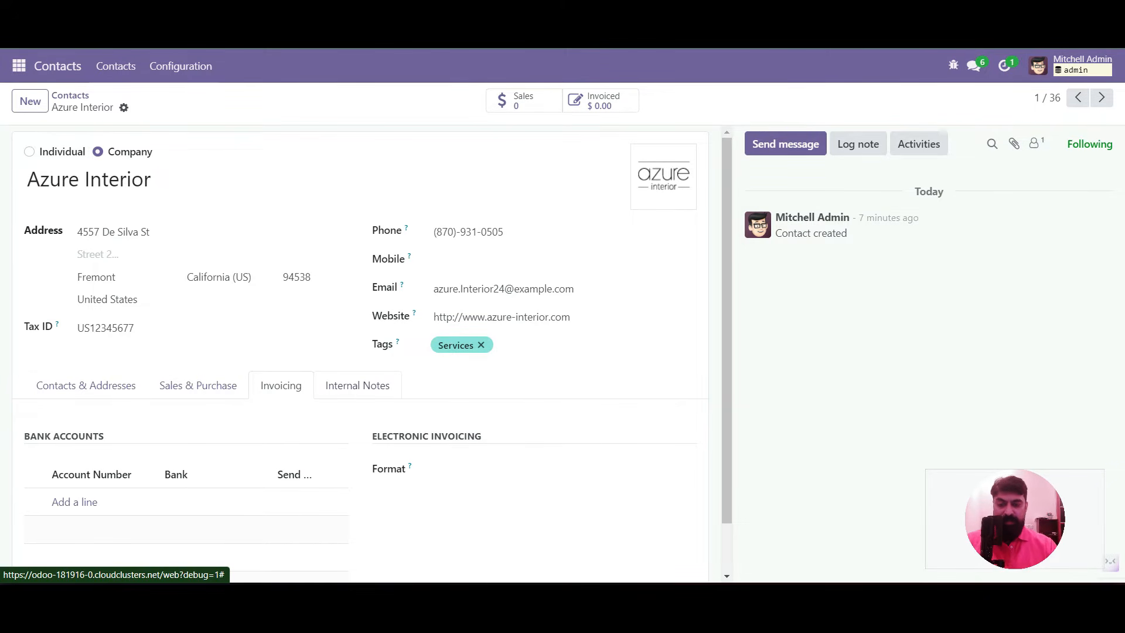
click(358, 386)
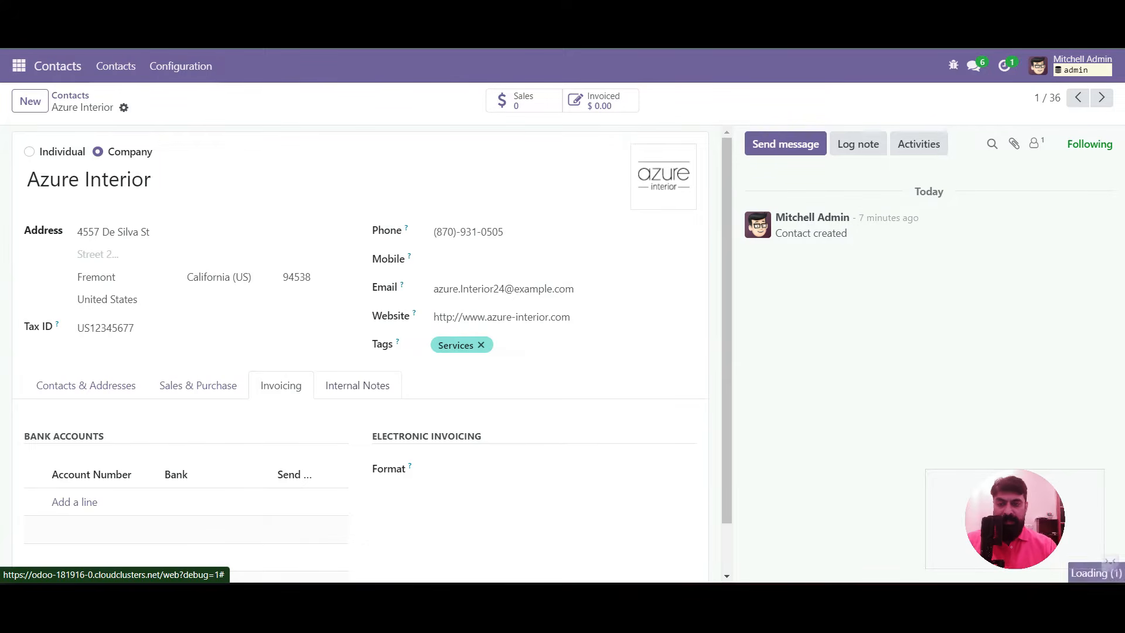
click(954, 65)
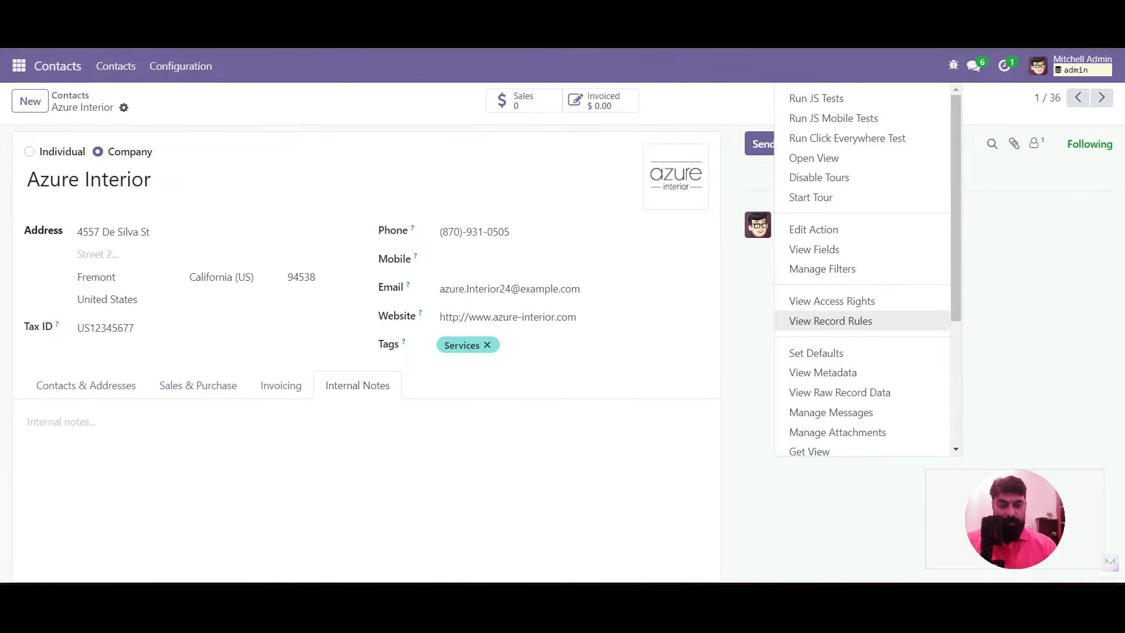
Open the res.partner.form view definition and add a new line under Inherited Views
scroll(862, 317, down, 1)
scroll(862, 328, down, 3)
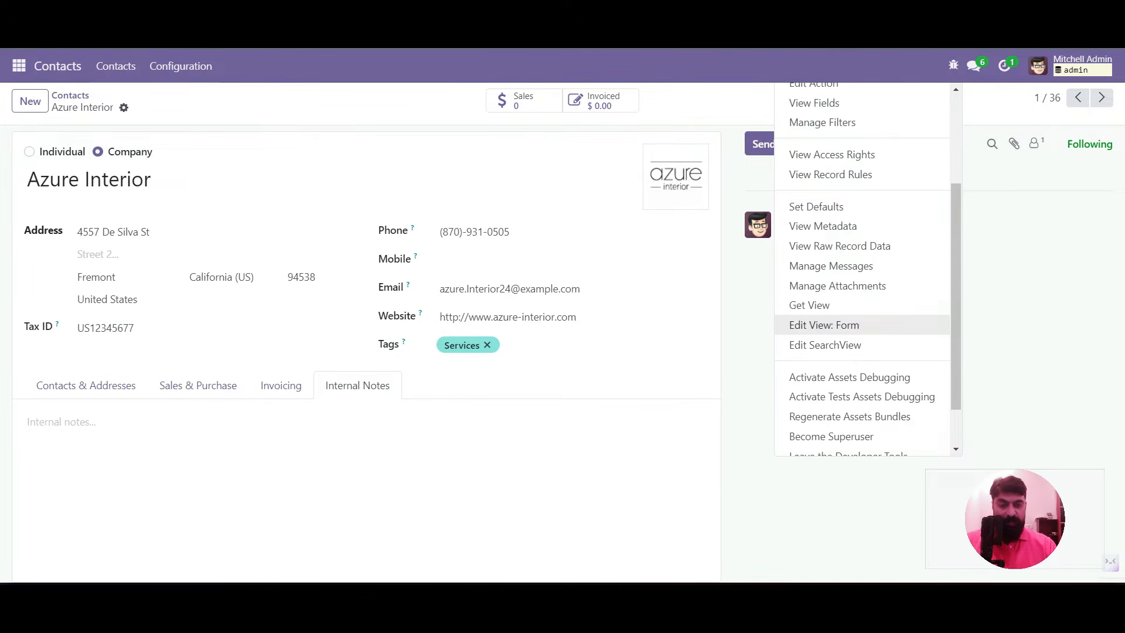
click(826, 325)
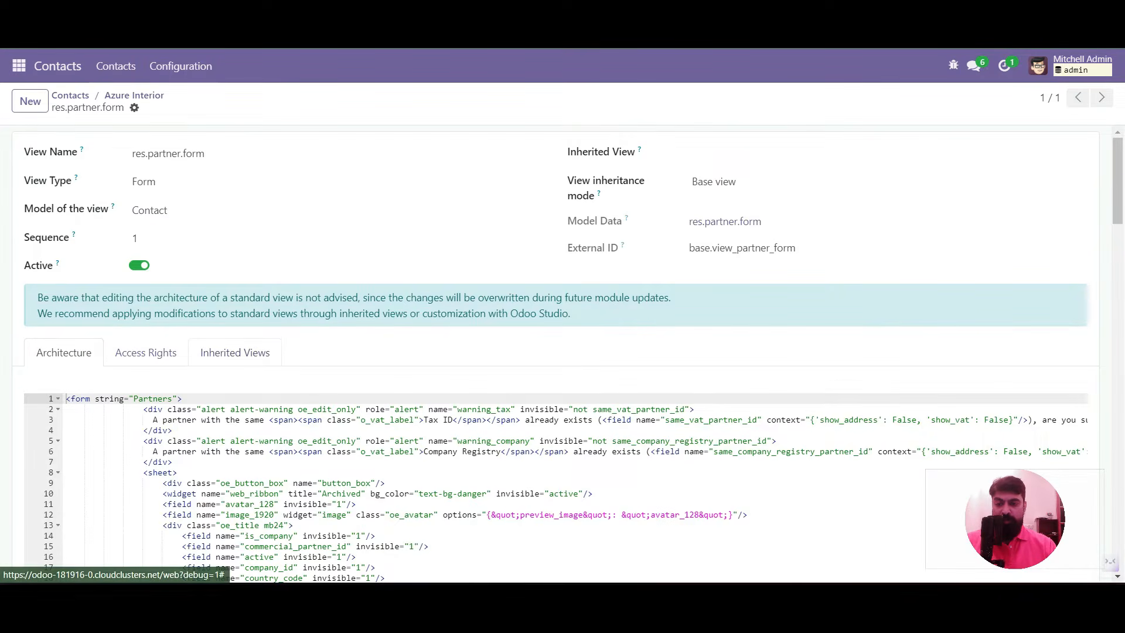
click(235, 352)
scroll(235, 352, down, 2)
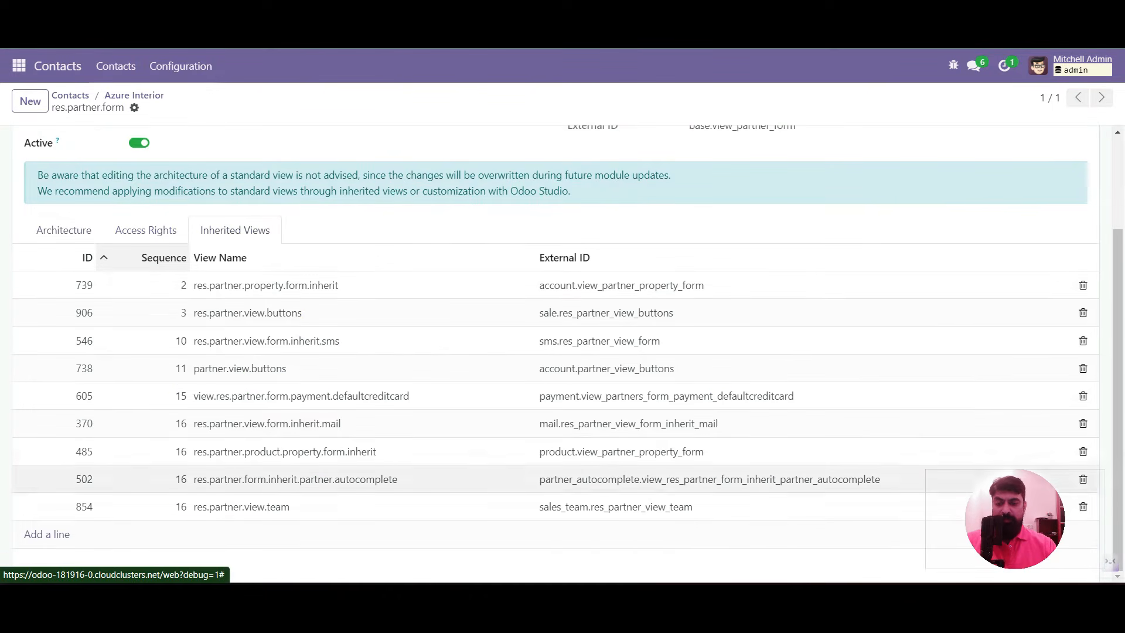
click(47, 534)
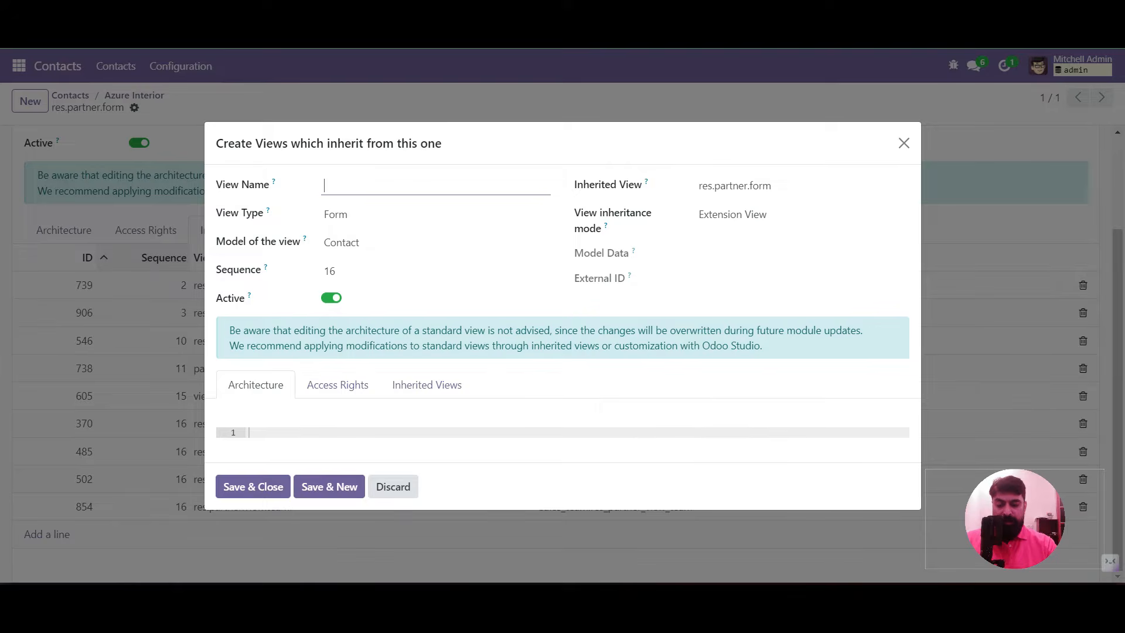
Name the new view res.partner.inherit.student.teacher.form.view
text(res.partn)
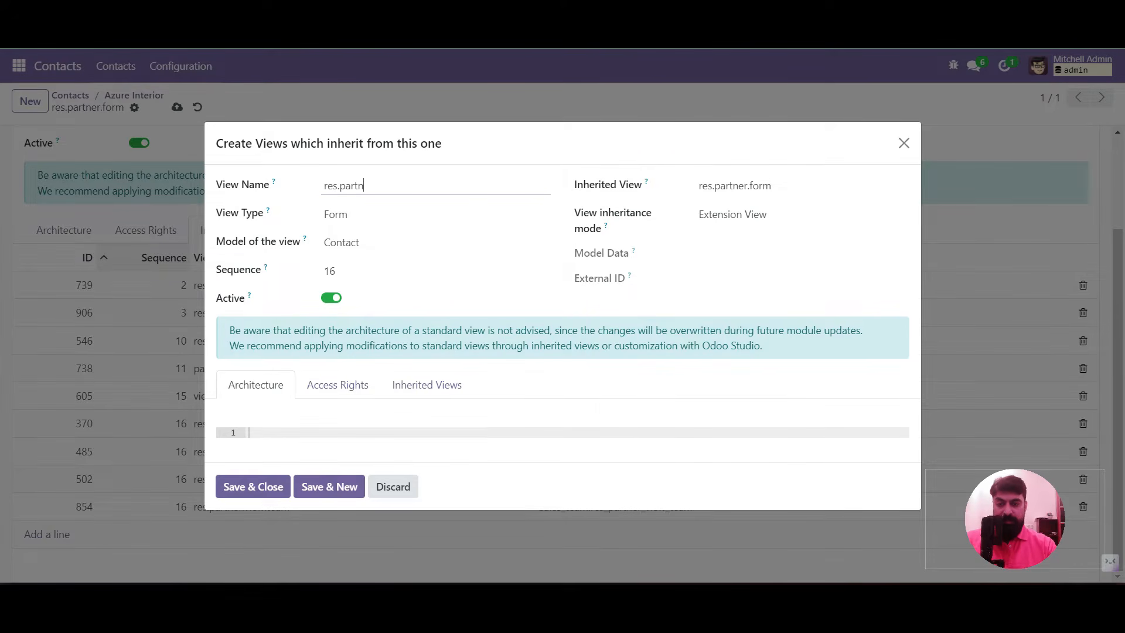
text(er.inherit.student.teache)
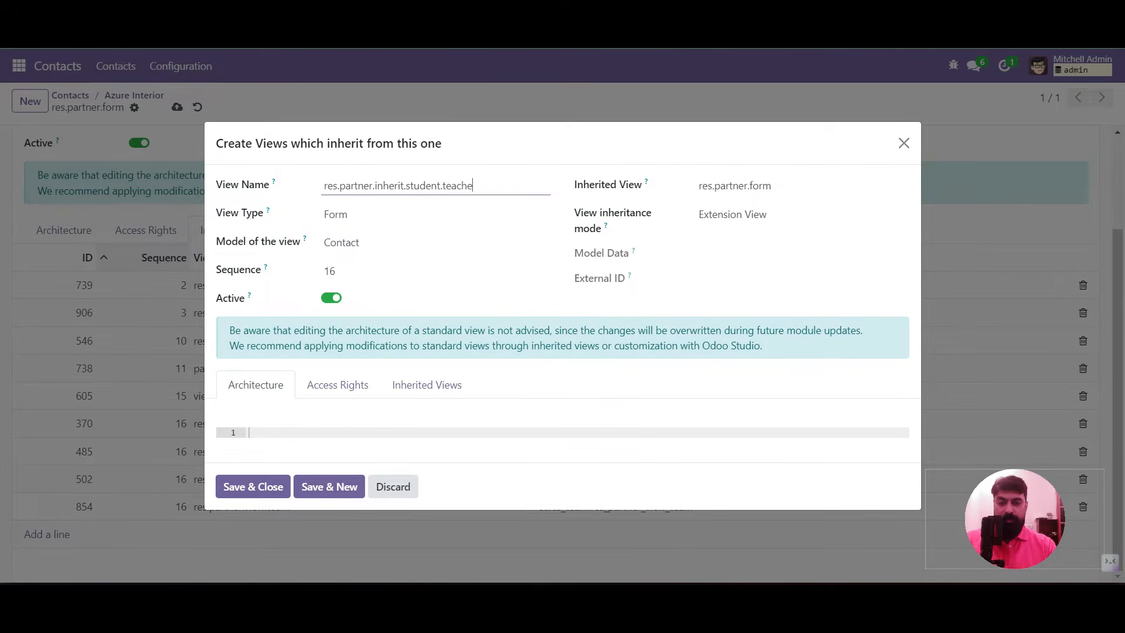
text(r.form.view)
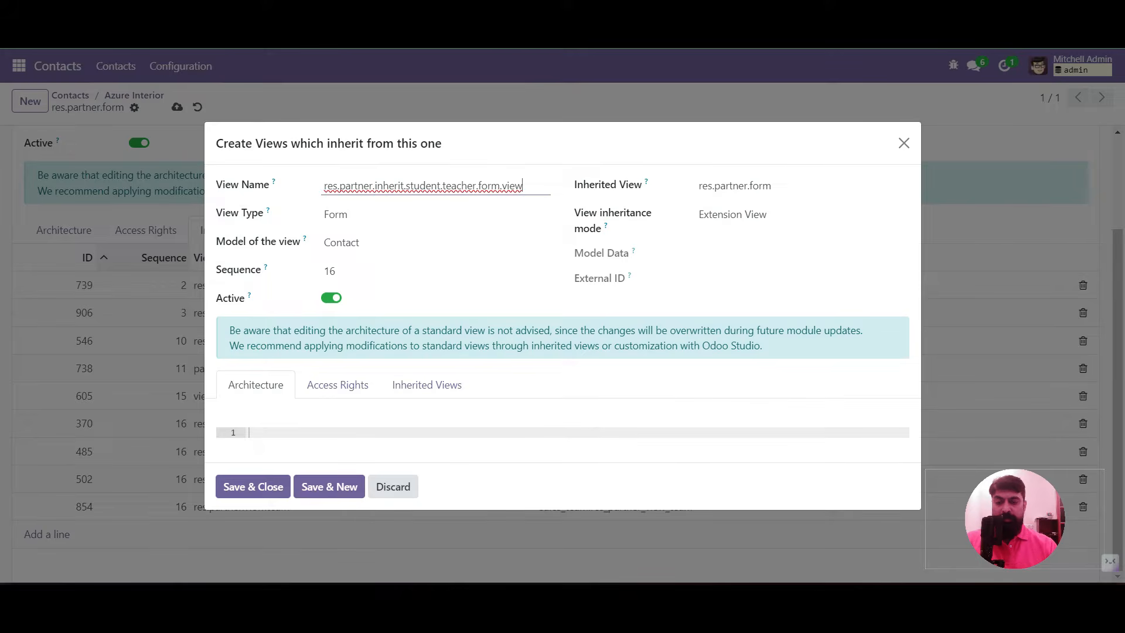
Paste a sample xpath and retarget it to //notebook with position inside
click(249, 432)
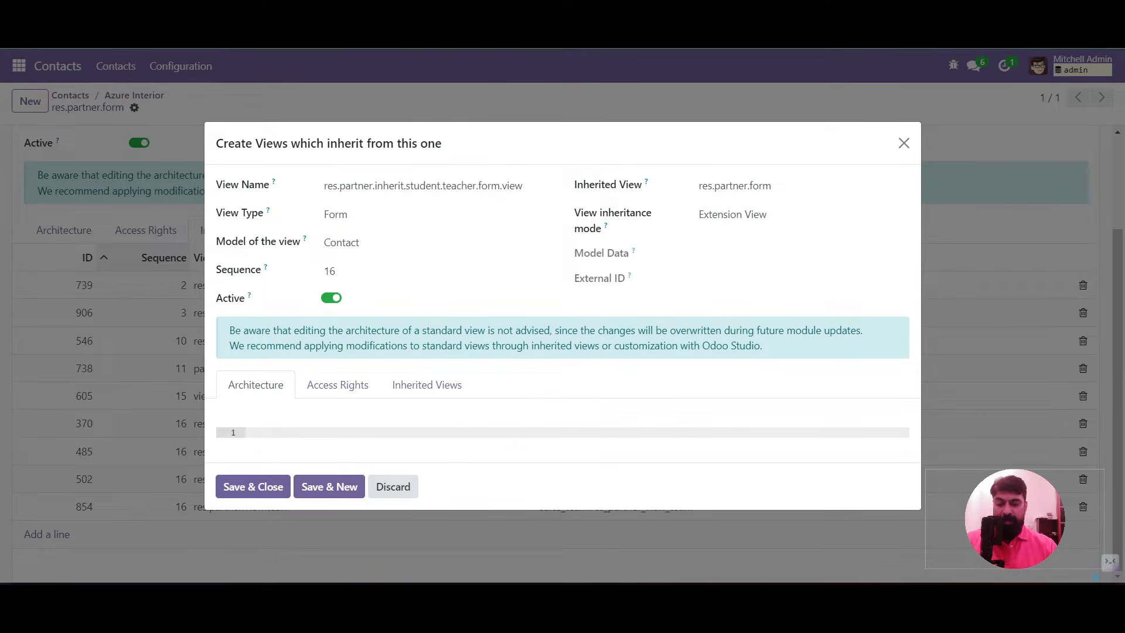
text(<xpath expr="//field[@name='vat']" position="after"> 				<field name="ubl_cii_format" string="EDI Format" optional="hide"/> 			</xpath>)
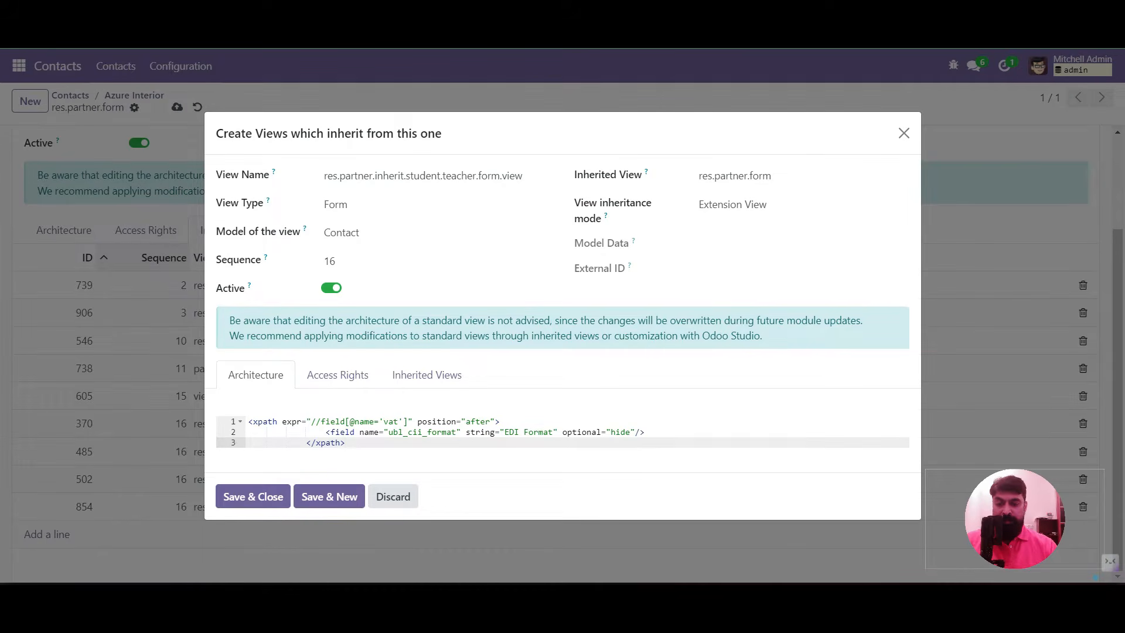
double_click(332, 422)
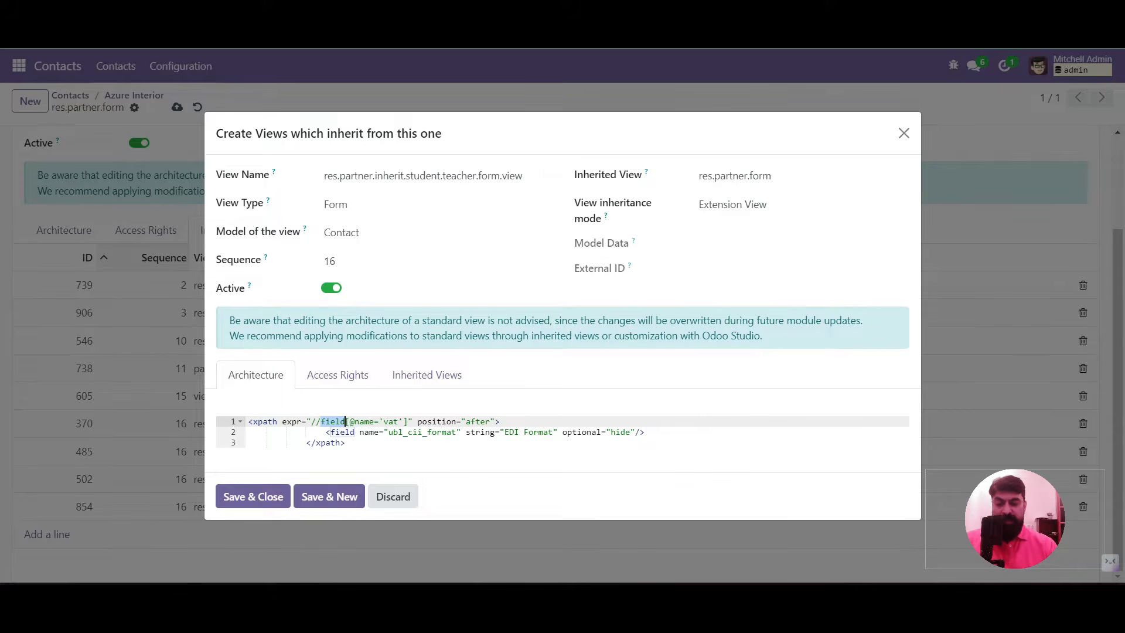
text(notebook)
key(Delete)
key(Delete)
key(Delete)
key(Delete)
key(Delete)
key(Delete)
key(Delete)
key(Delete)
key(Delete)
key(Delete)
key(Delete)
key(Delete)
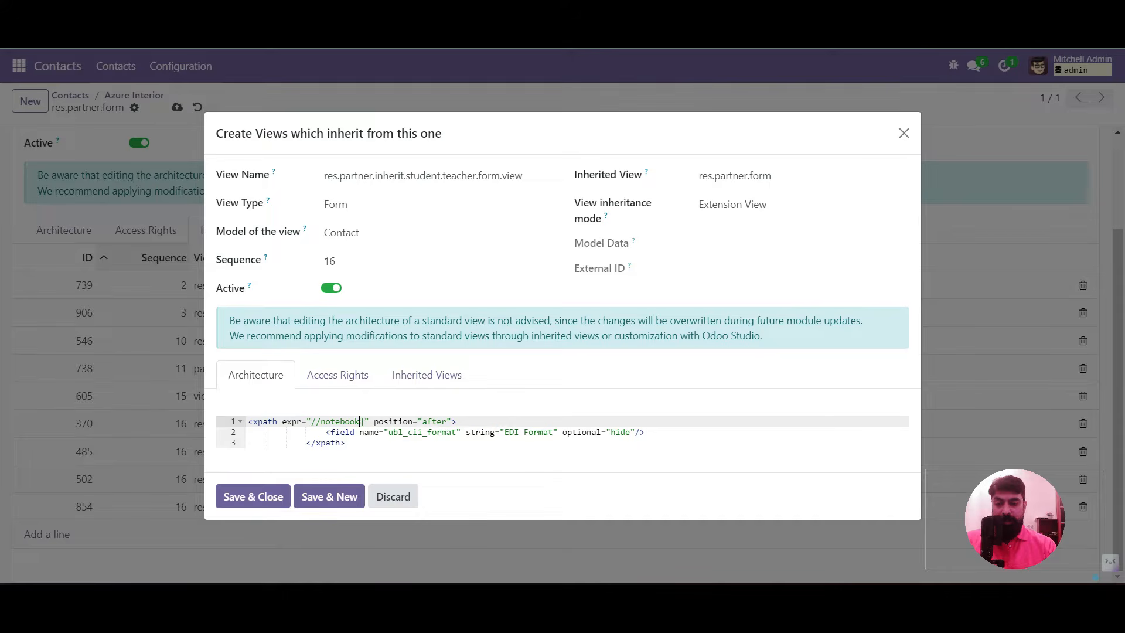
key(Delete)
key(shift+Right)
key(shift+Right)
key(shift+Right)
key(shift+Right)
key(shift+Right)
text(inside)
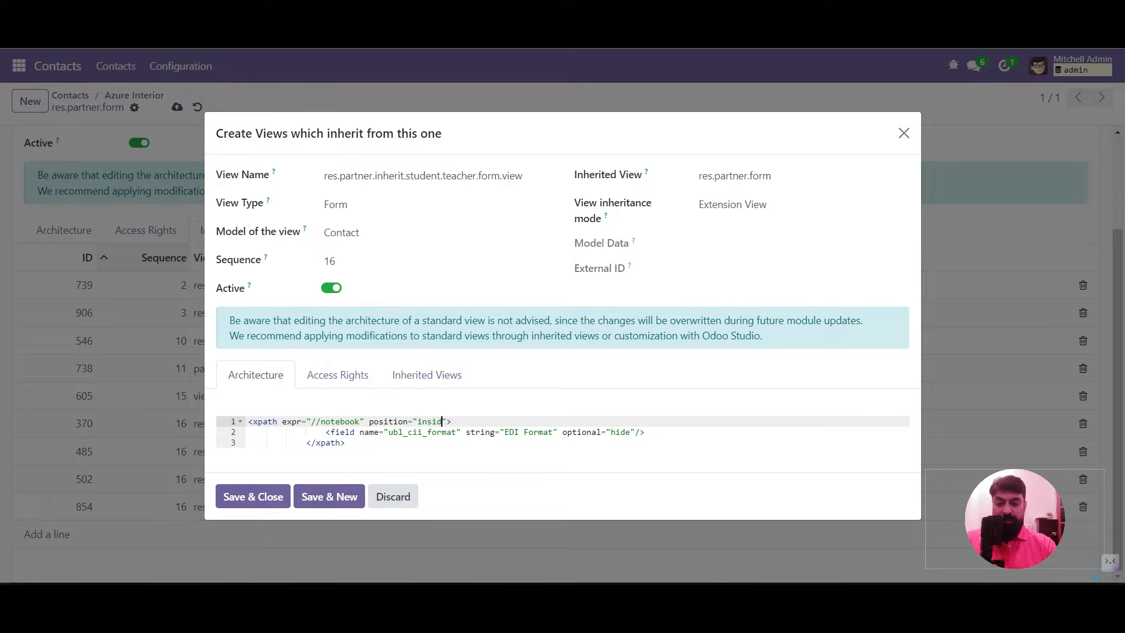
Replace the sample field with an 'Academic' page named academic and save the view
drag(321, 433, 647, 432)
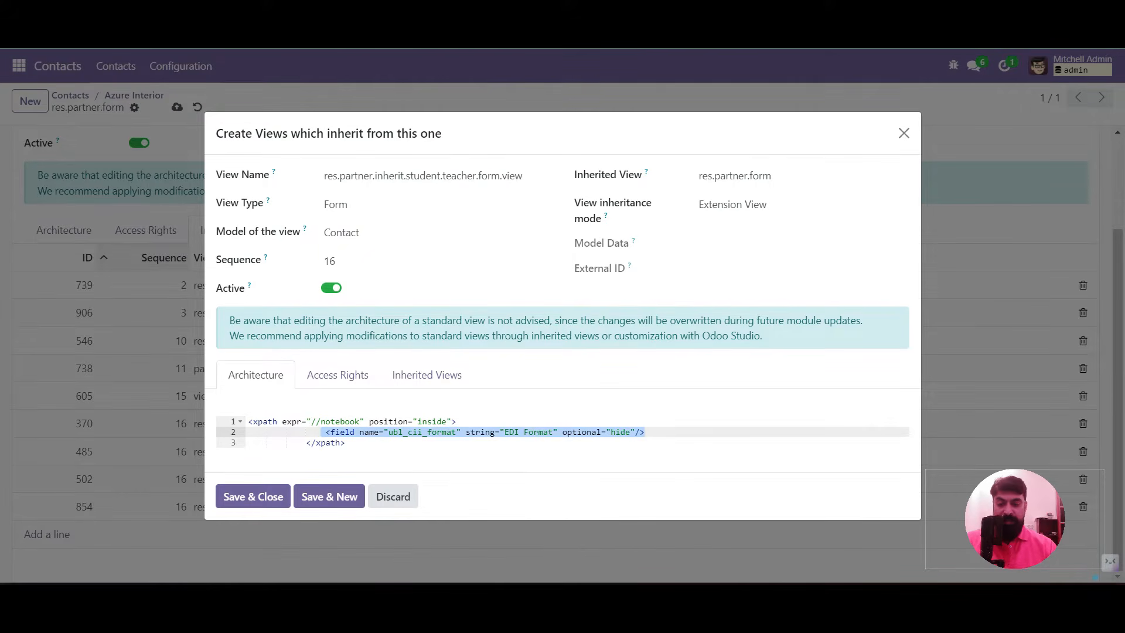
text(<page n)
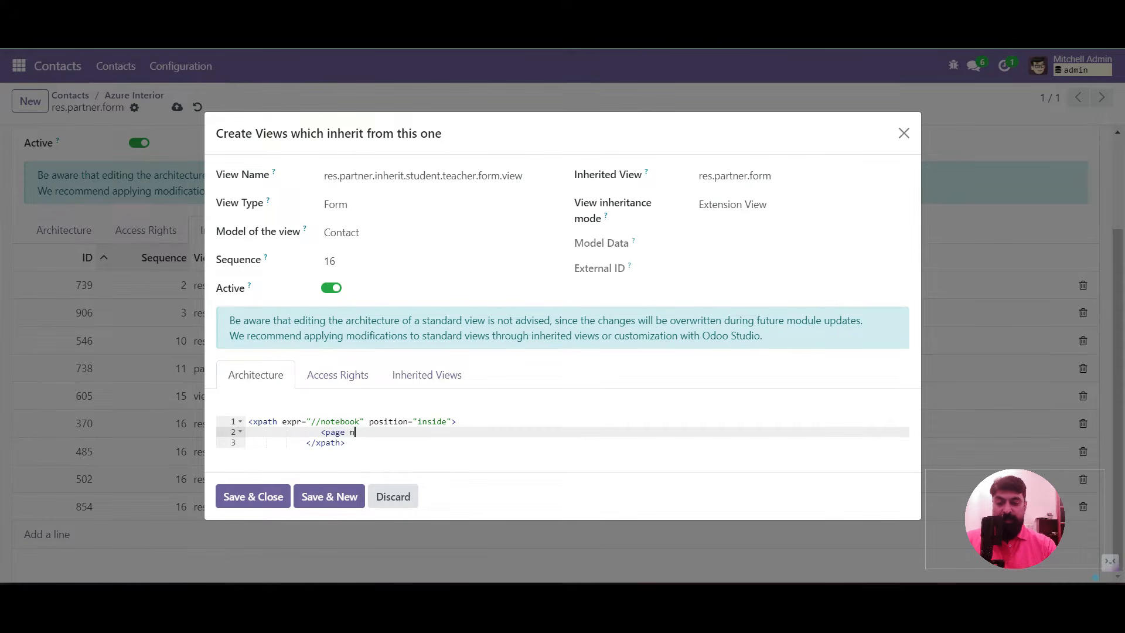
text(ame="academic)
key(Right)
text(string="Academic">)
key(Return)
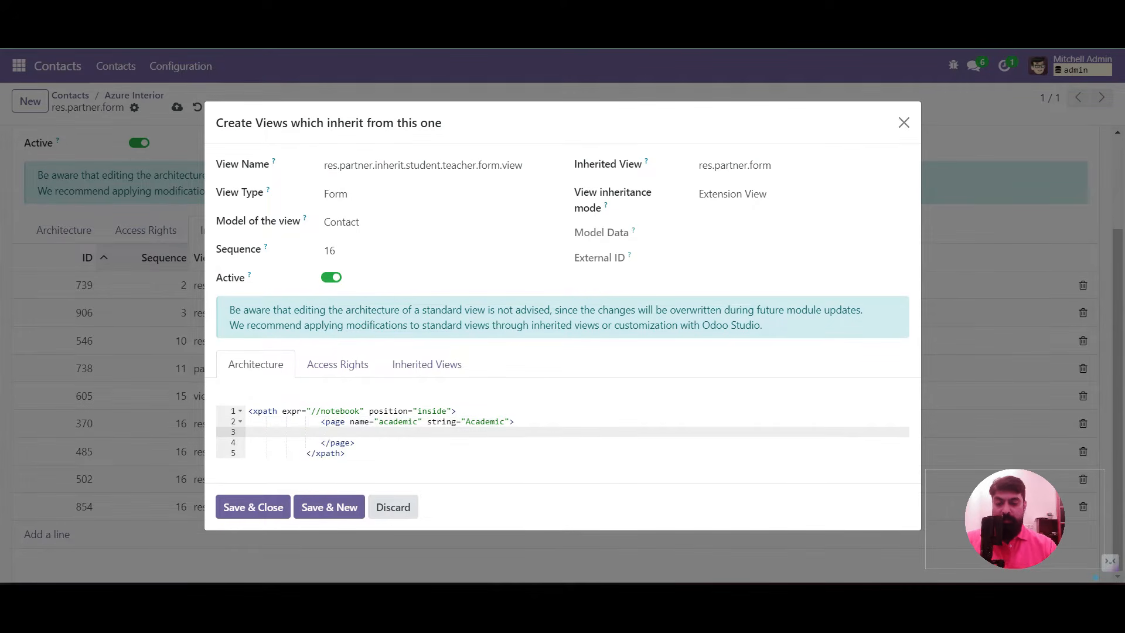
click(252, 507)
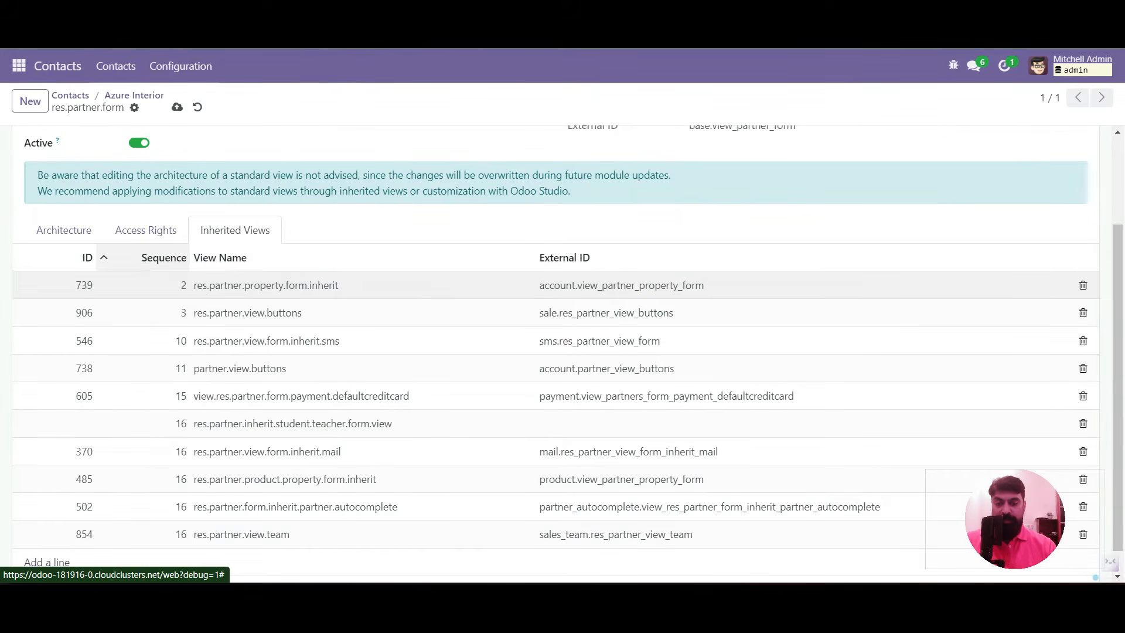
Save the inherited view and confirm Azure Interior now shows an empty Academic tab
click(177, 107)
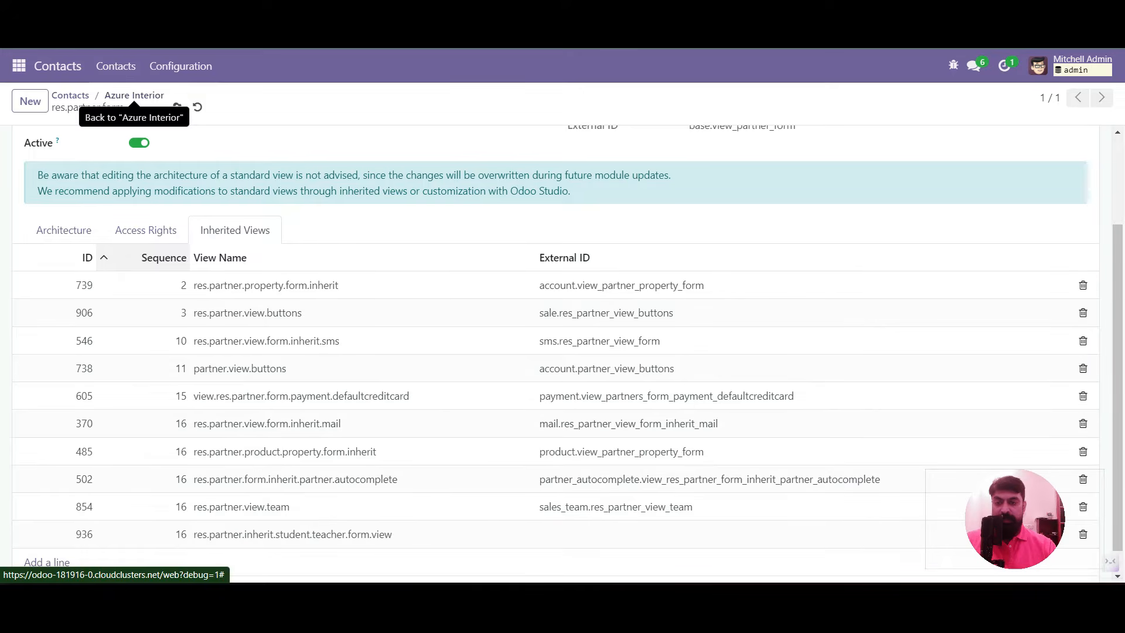
click(134, 96)
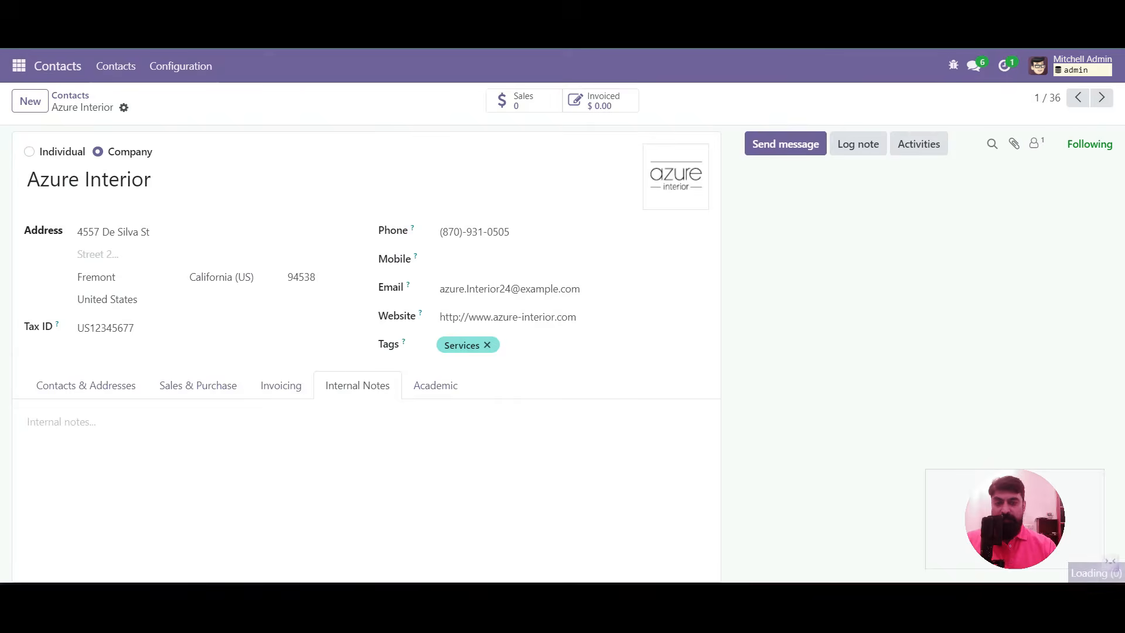
click(436, 385)
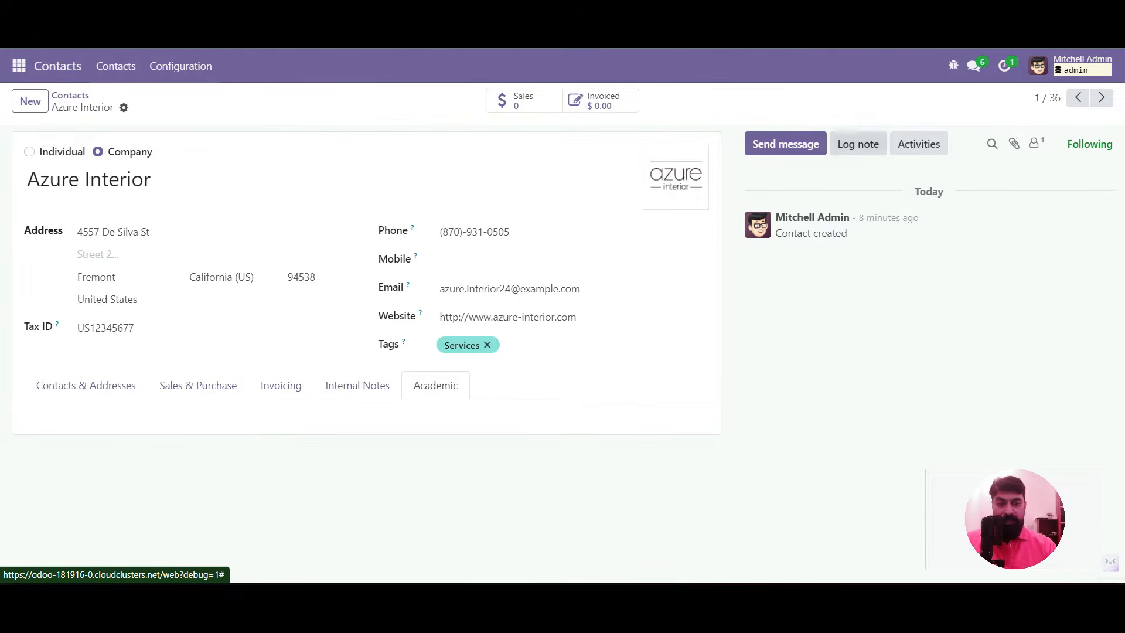
Reopen the contact form's view definition with Edit View: Form from the debug menu
click(954, 65)
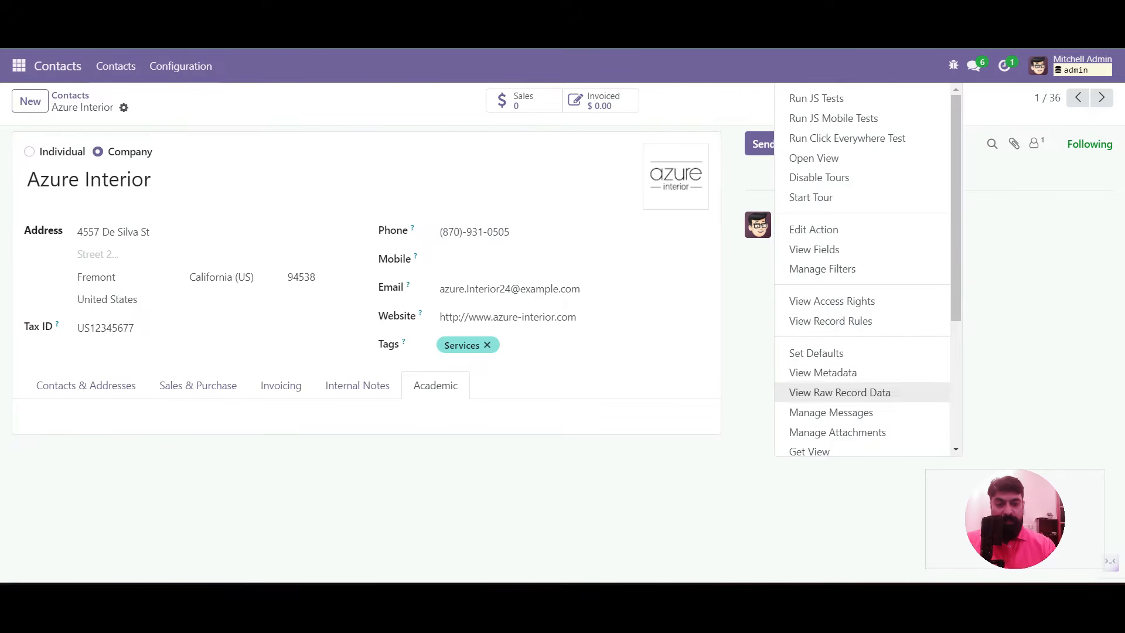
scroll(867, 273, down, 4)
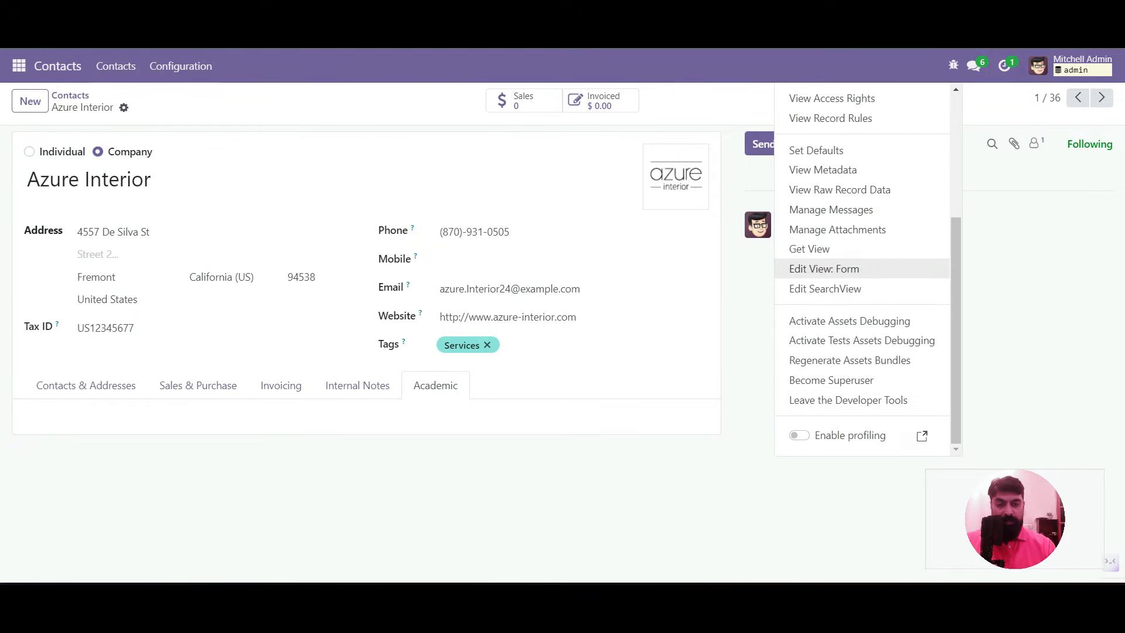
click(824, 268)
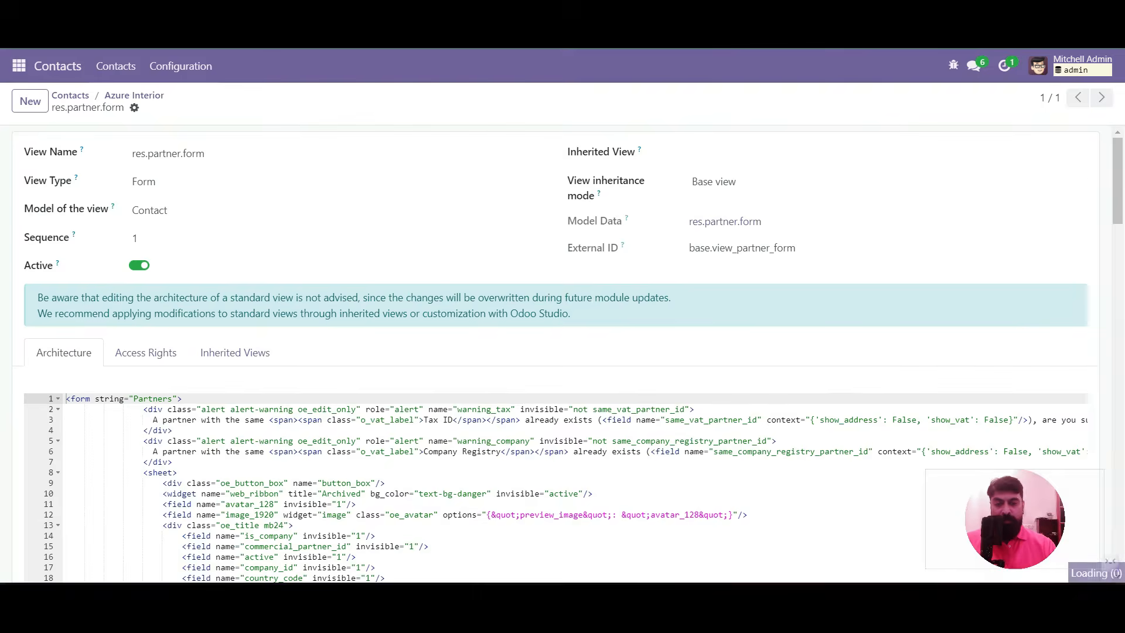
Open the student teacher inherited view and insert nested group tags inside the Academic page
scroll(556, 352, down, 3)
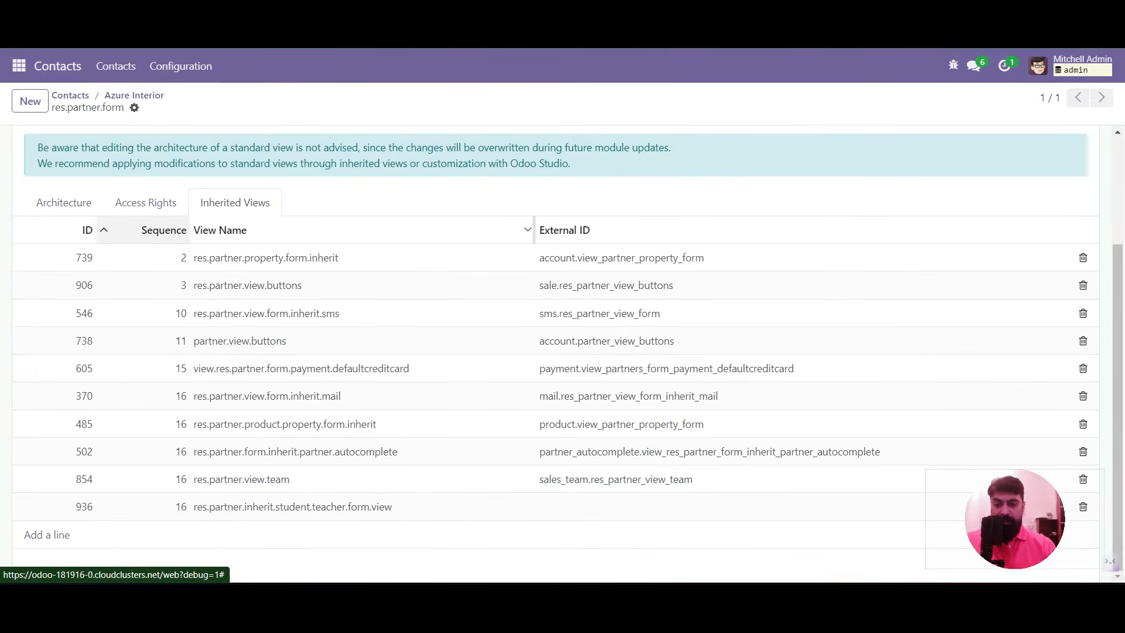
click(293, 507)
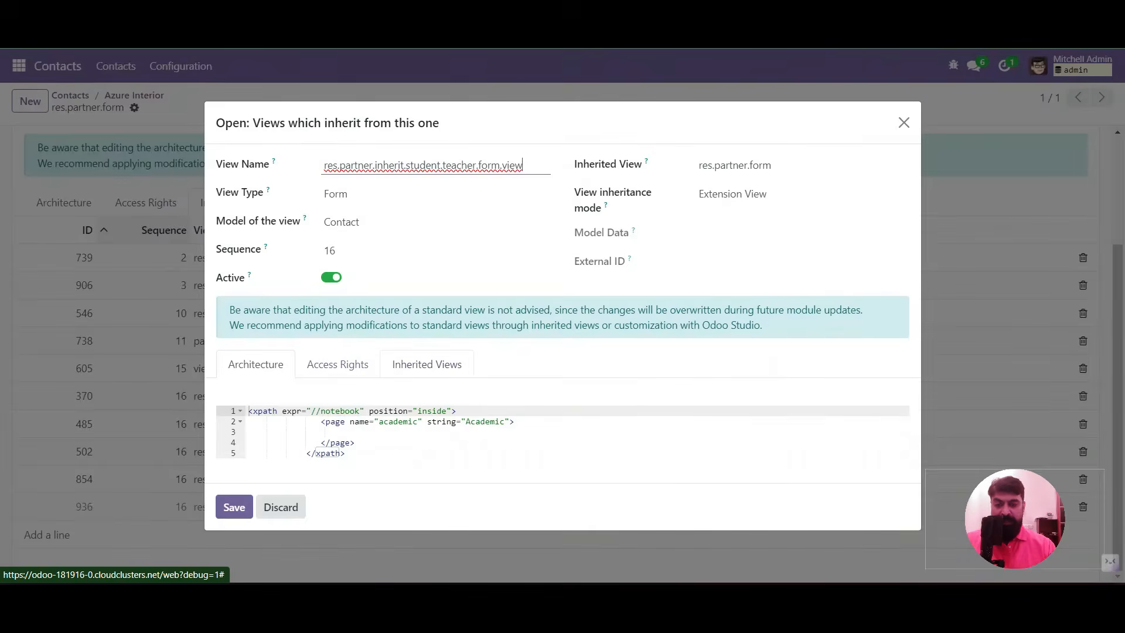
click(339, 431)
text(<group>)
key(Return)
text(<group>)
key(Return)
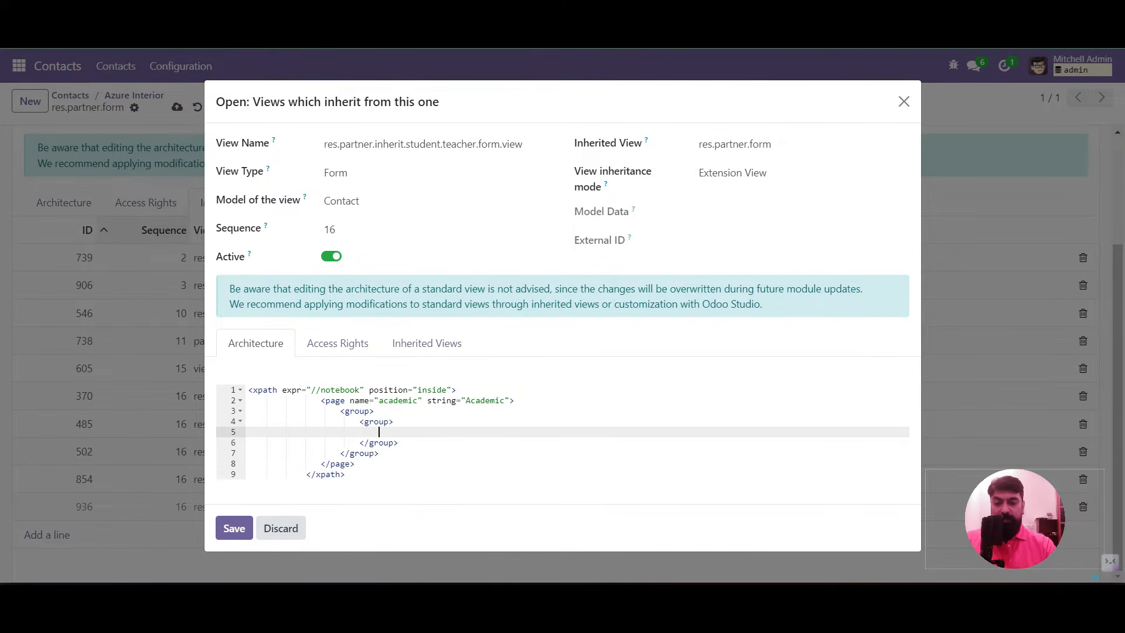
Label the inner group 'Type' and add the x_is_student and x_is_teacher fields to it
text(<fiel)
key(Up)
text(string)
text(="Aca)
text(demic)
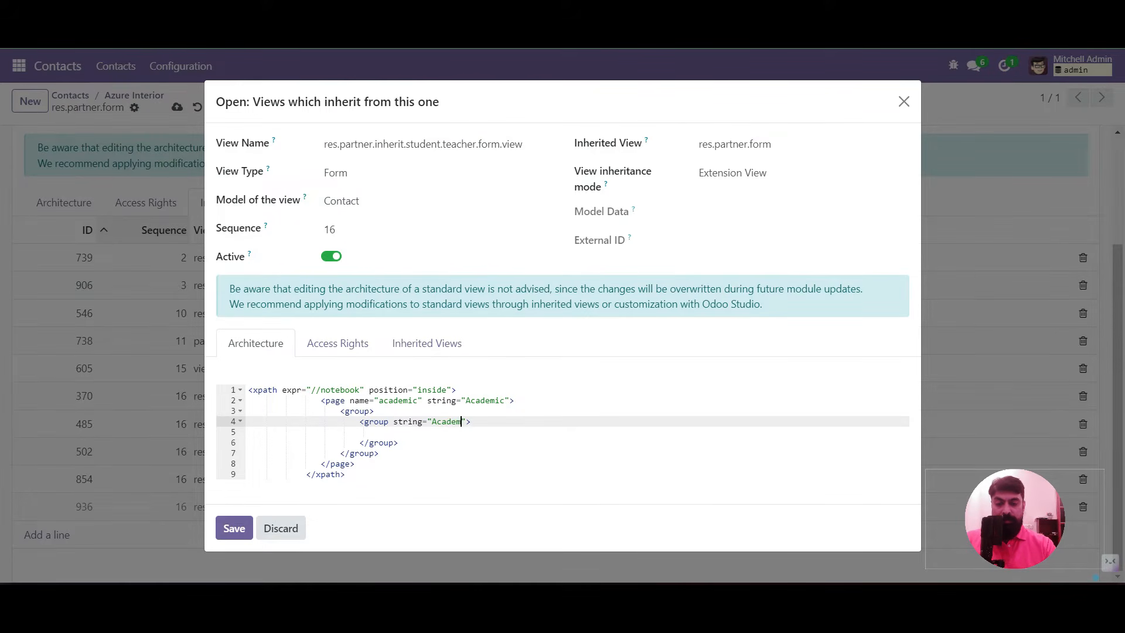
key(BackSpace)
key(BackSpace)
key(BackSpace)
key(BackSpace)
key(BackSpace)
key(BackSpace)
key(BackSpace)
key(BackSpace)
key(BackSpace)
text(Type)
key(Down)
text(<field nam)
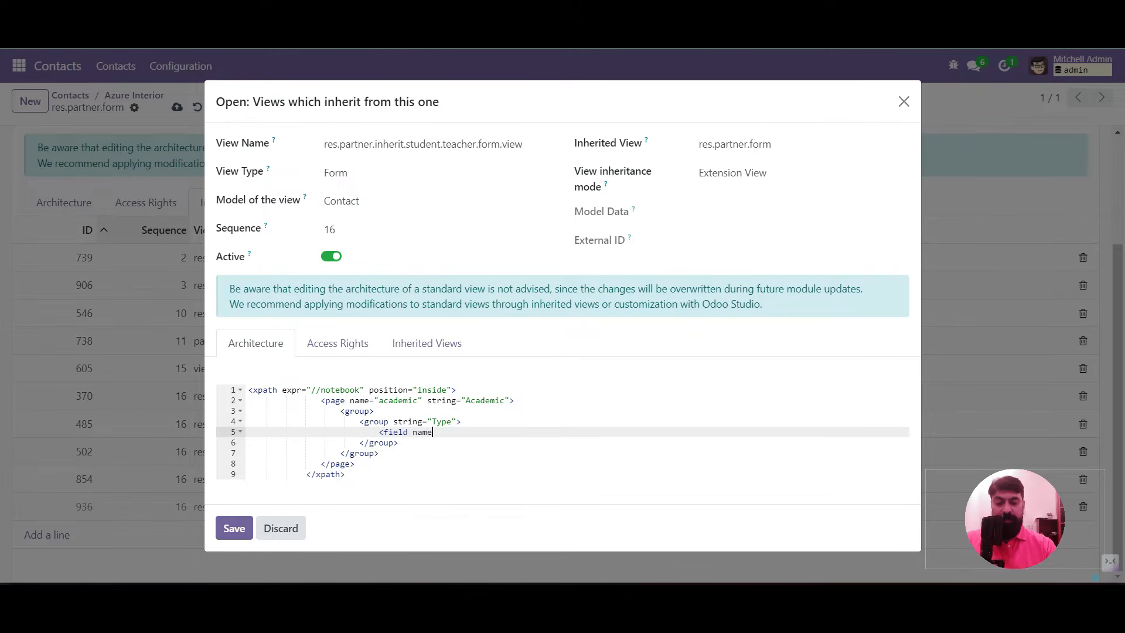
text(e="is_student)
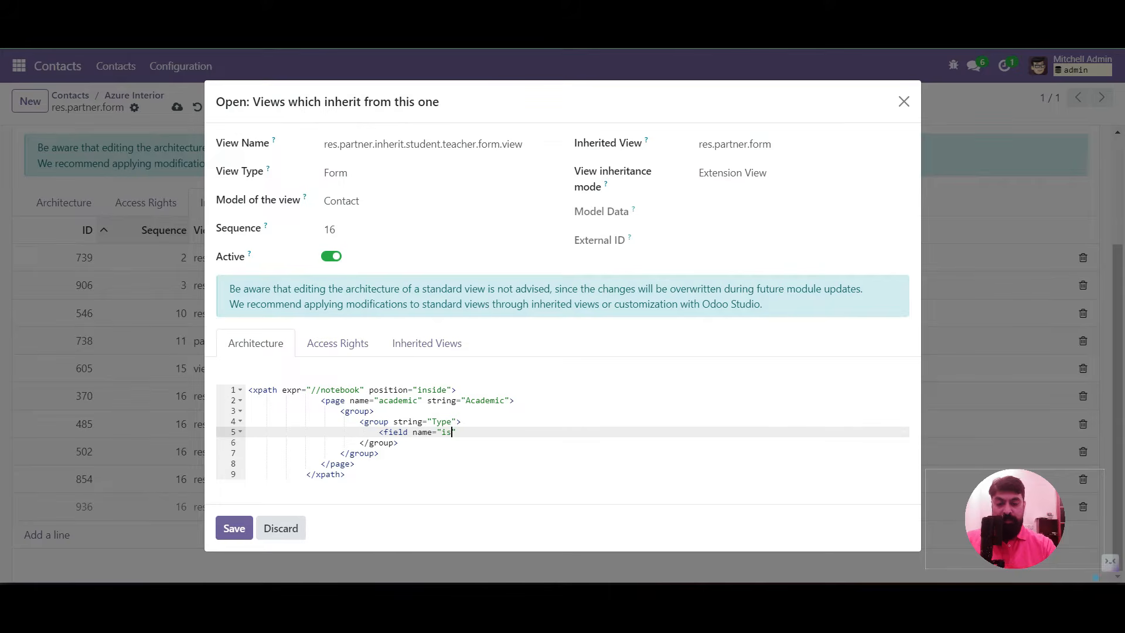
text( />)
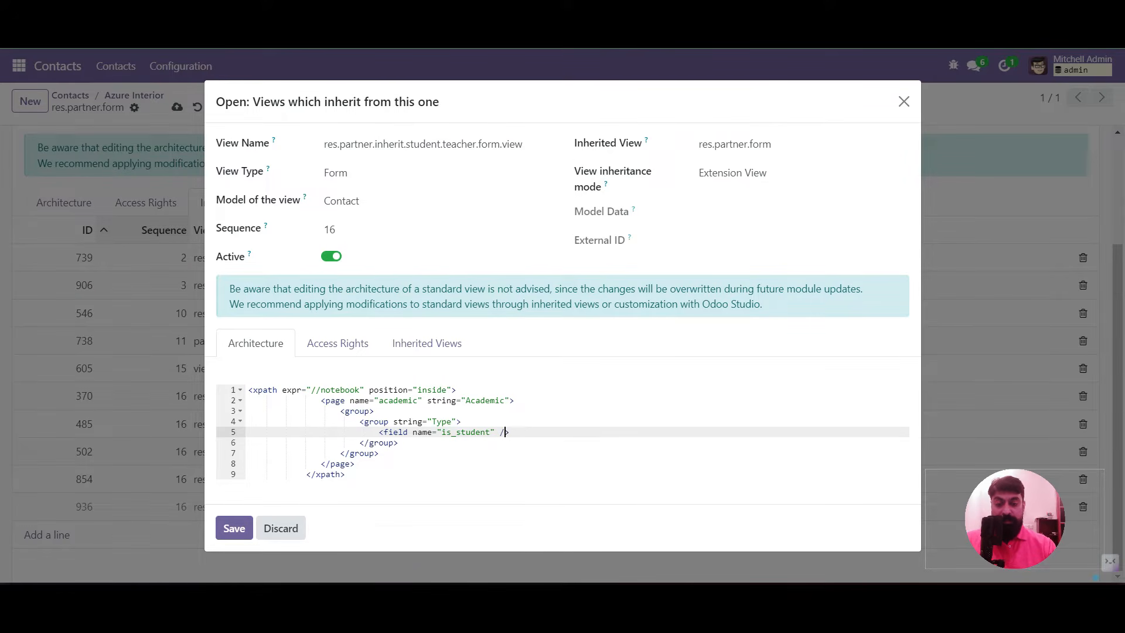
text(x_)
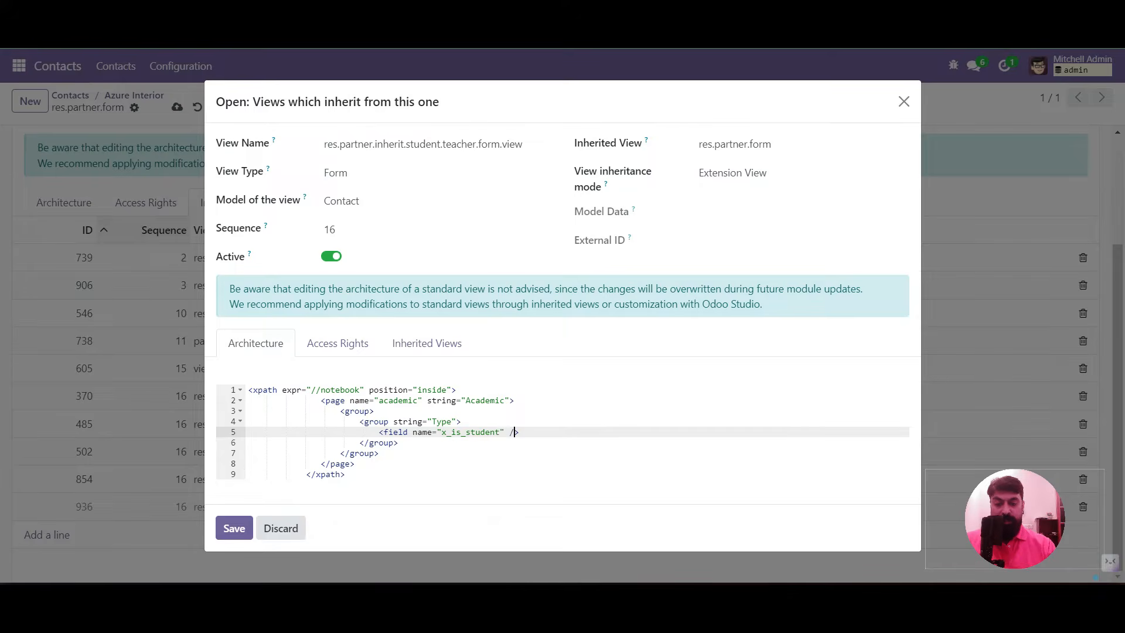
key(Return)
text(<field )
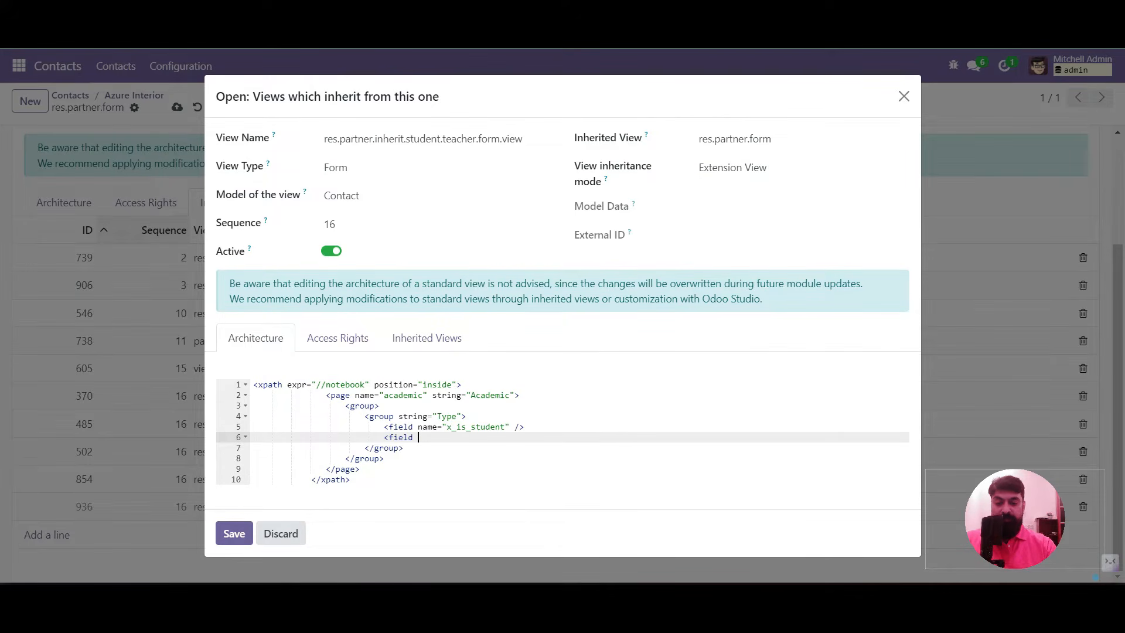
text(name="x_is_teacher" )
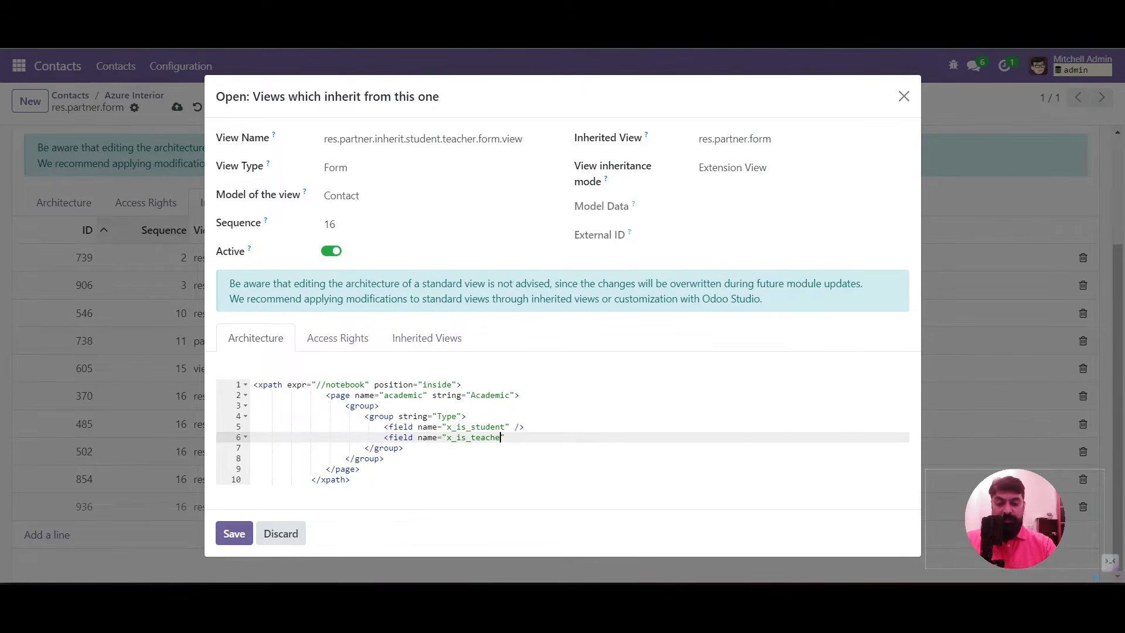
text(/>)
Add a 'Course' group after the Type group and save the inherited view
key(Down)
key(Return)
text(<gro)
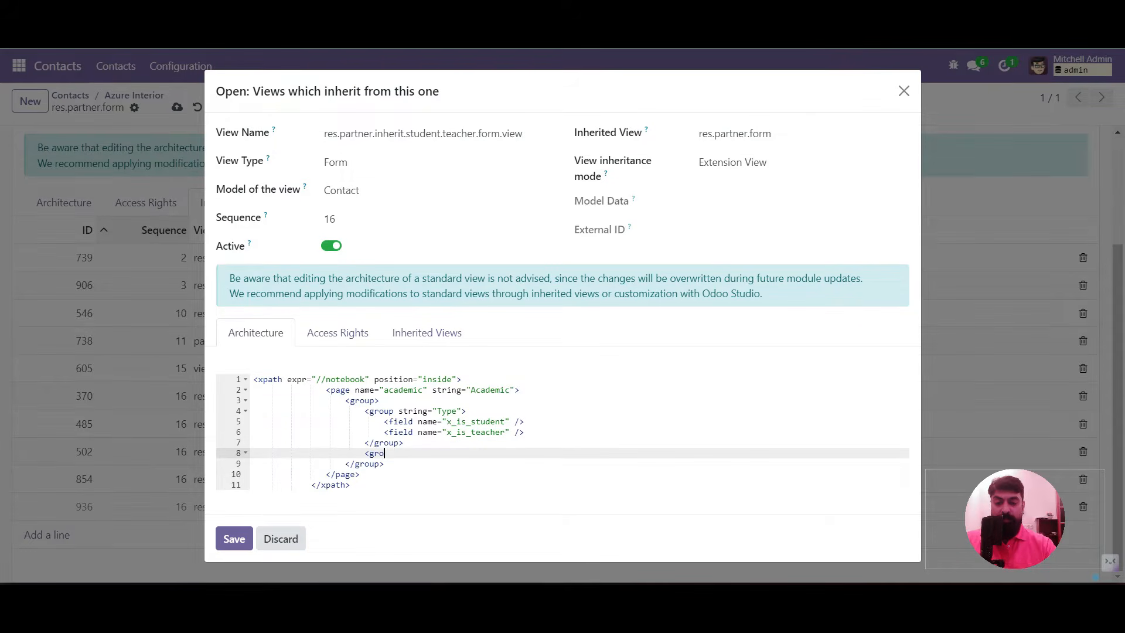
text(up string="Course" )
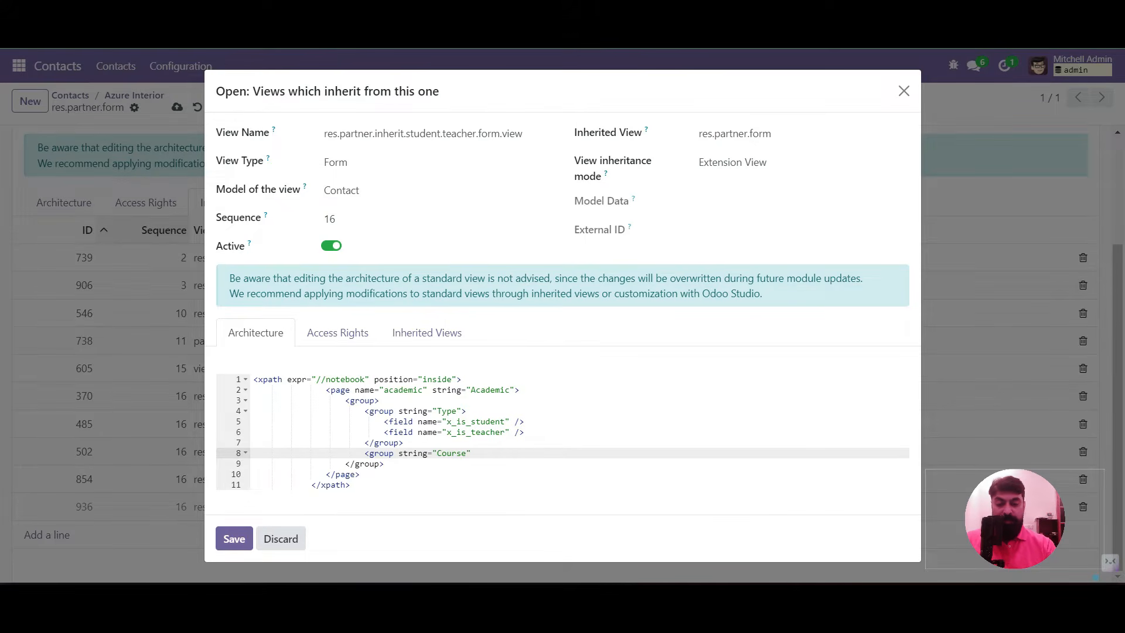
text(>)
key(Return)
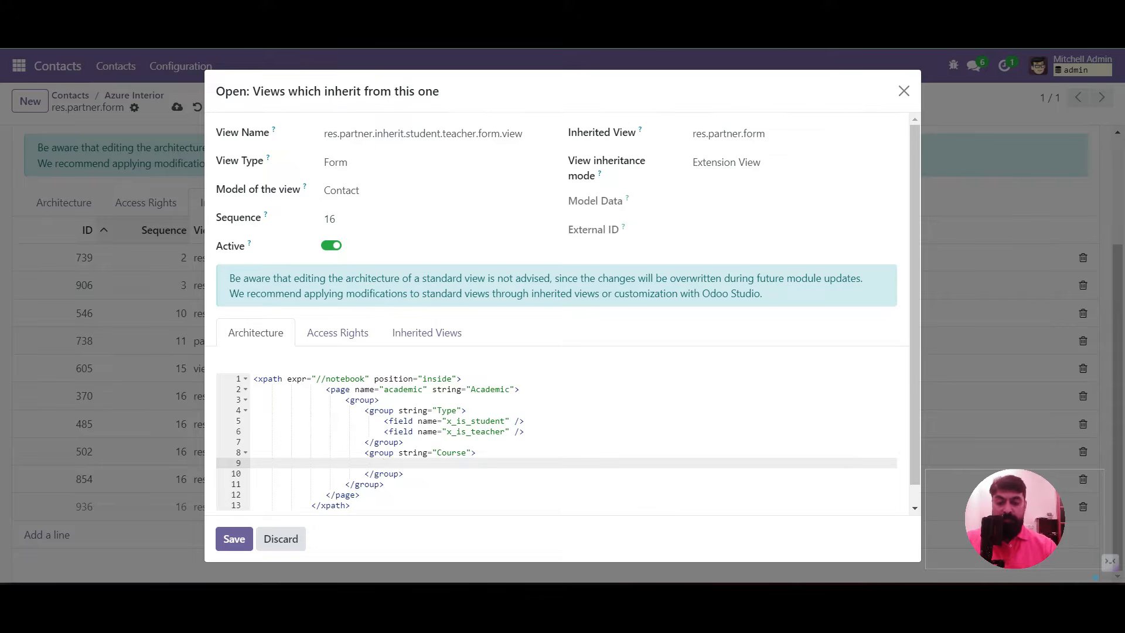
click(234, 539)
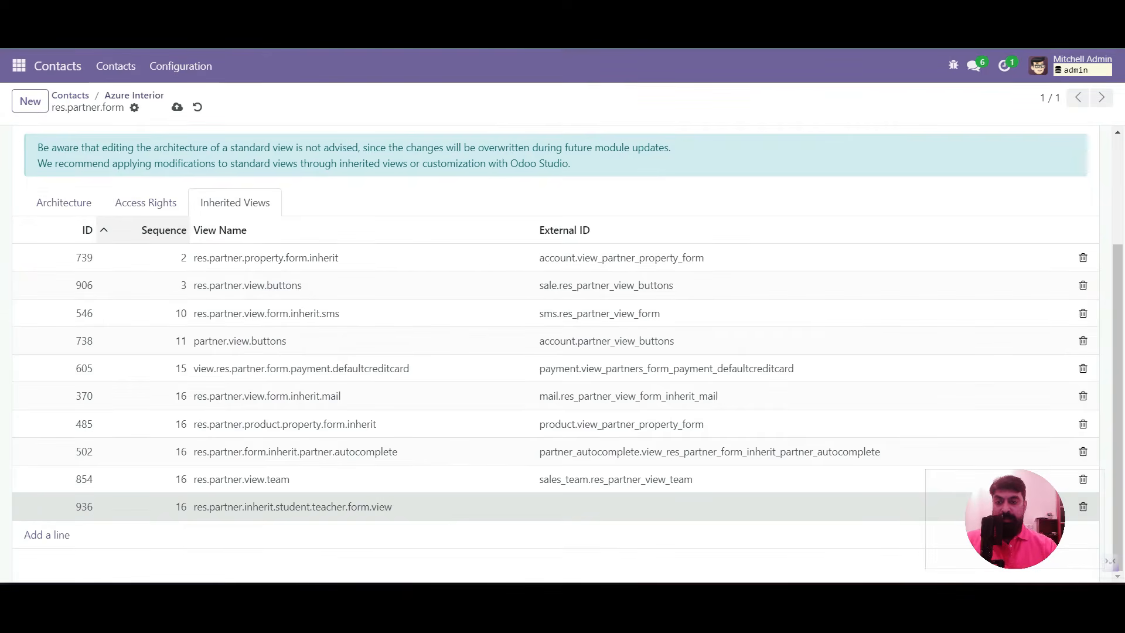
Return to Azure Interior to see Is Student and Is Teacher checkboxes under Type in the Academic tab
click(134, 96)
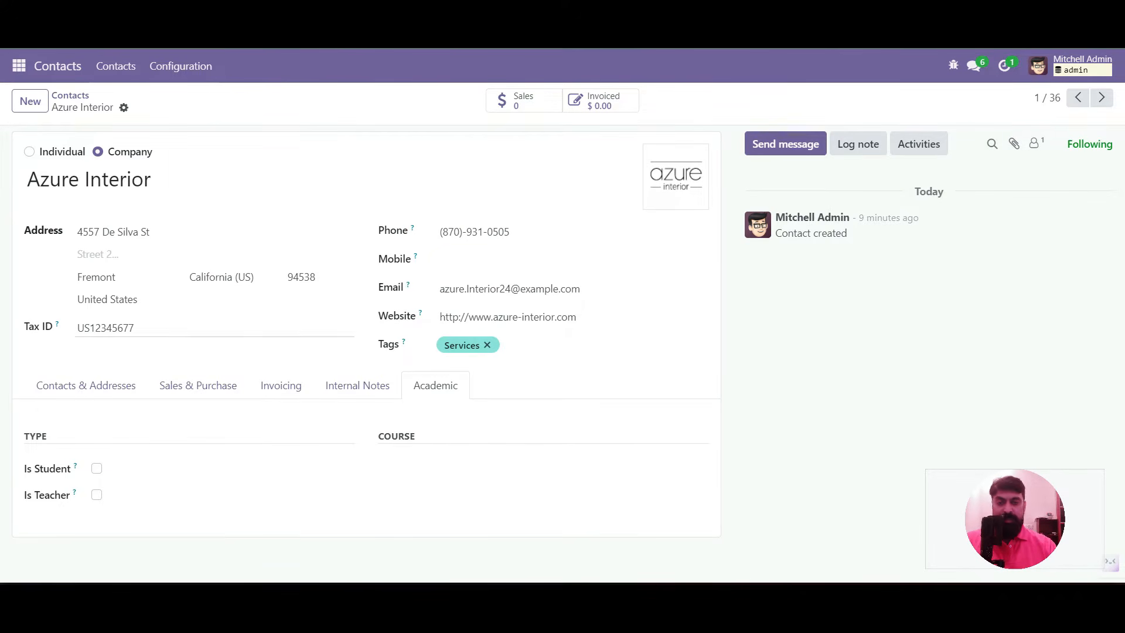
click(19, 65)
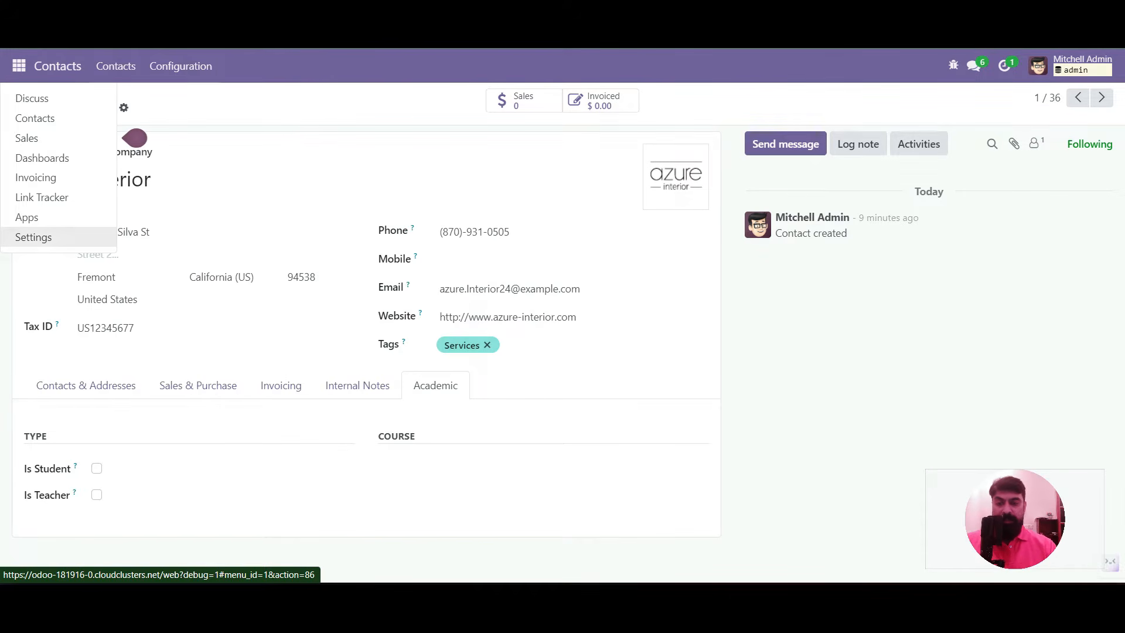
Switch to Settings and open Technical > User Interface > Menu Items
click(33, 237)
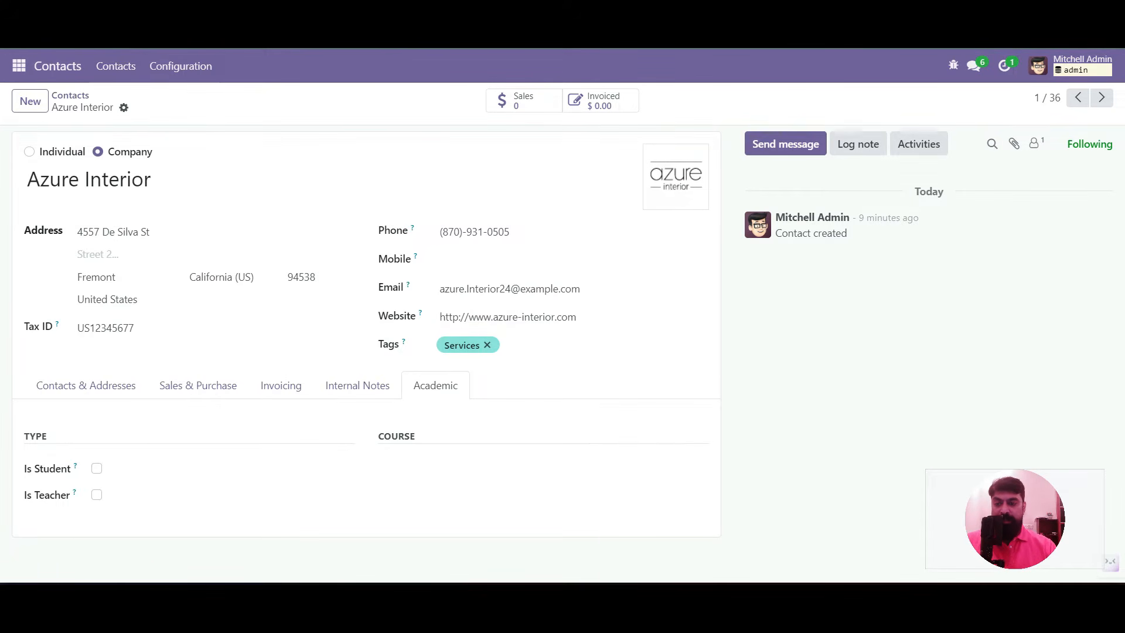
click(19, 66)
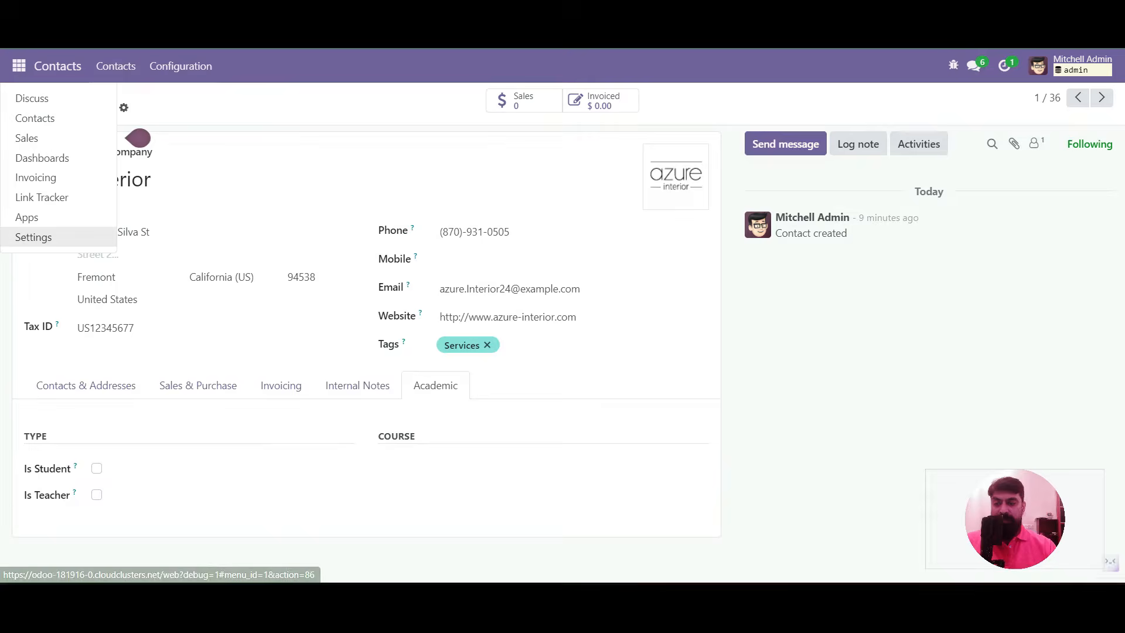
click(33, 237)
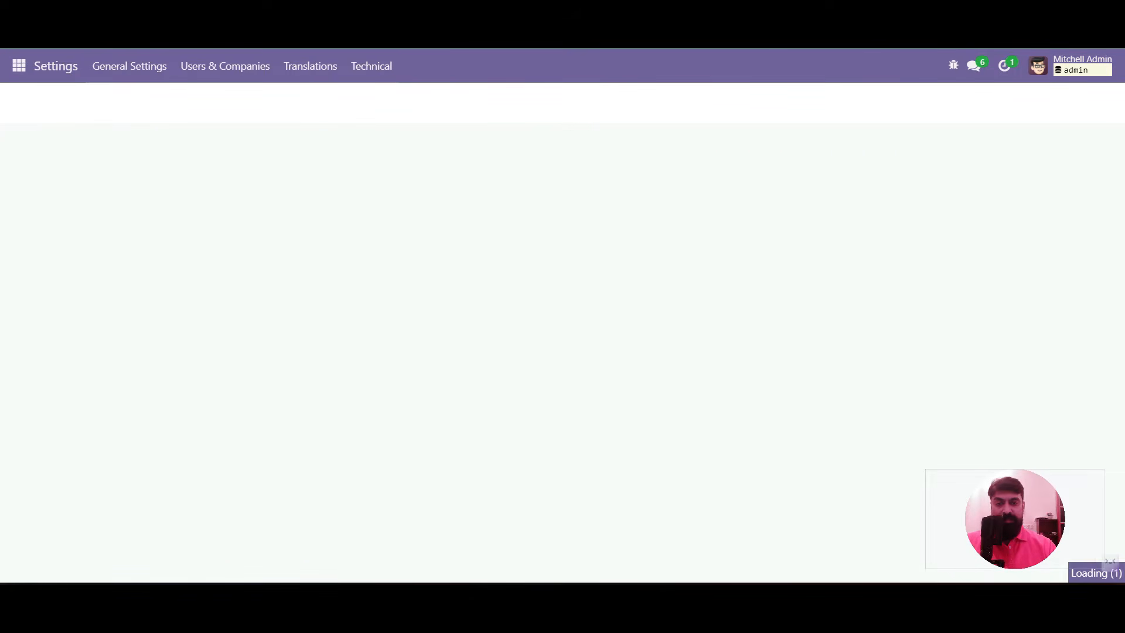
click(371, 66)
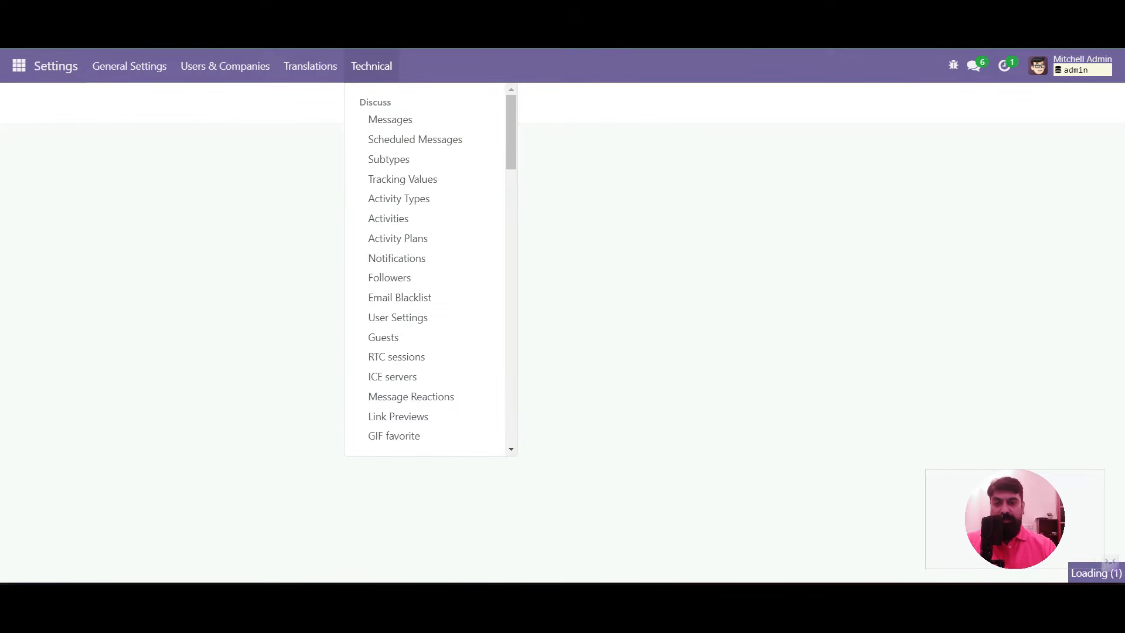
scroll(410, 176, down, 3)
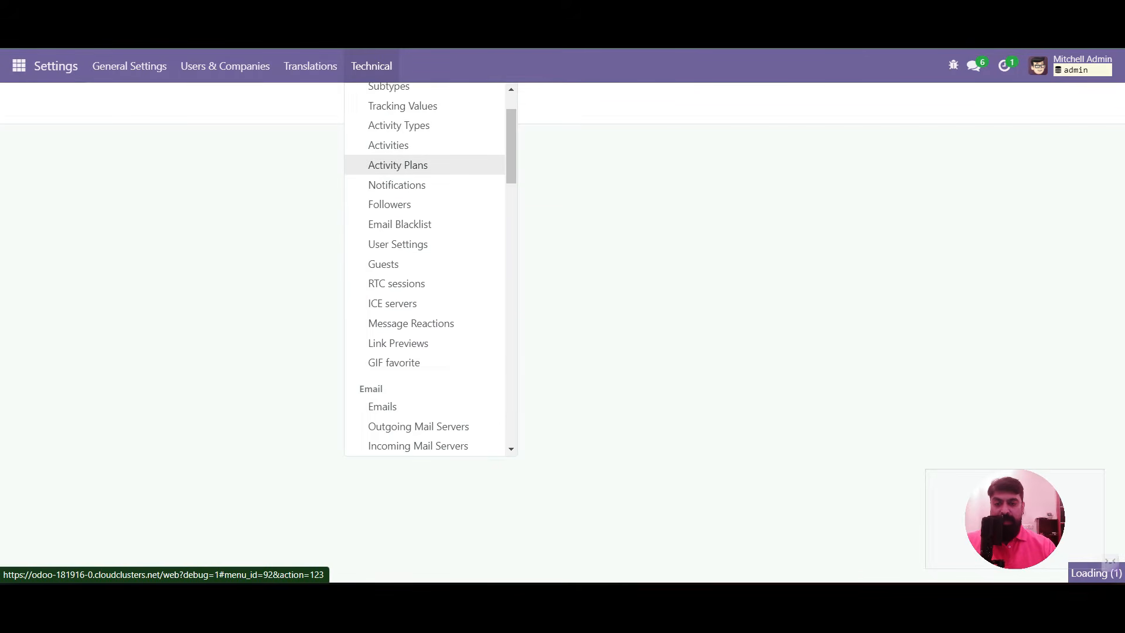
scroll(411, 170, down, 2)
scroll(411, 169, up, 5)
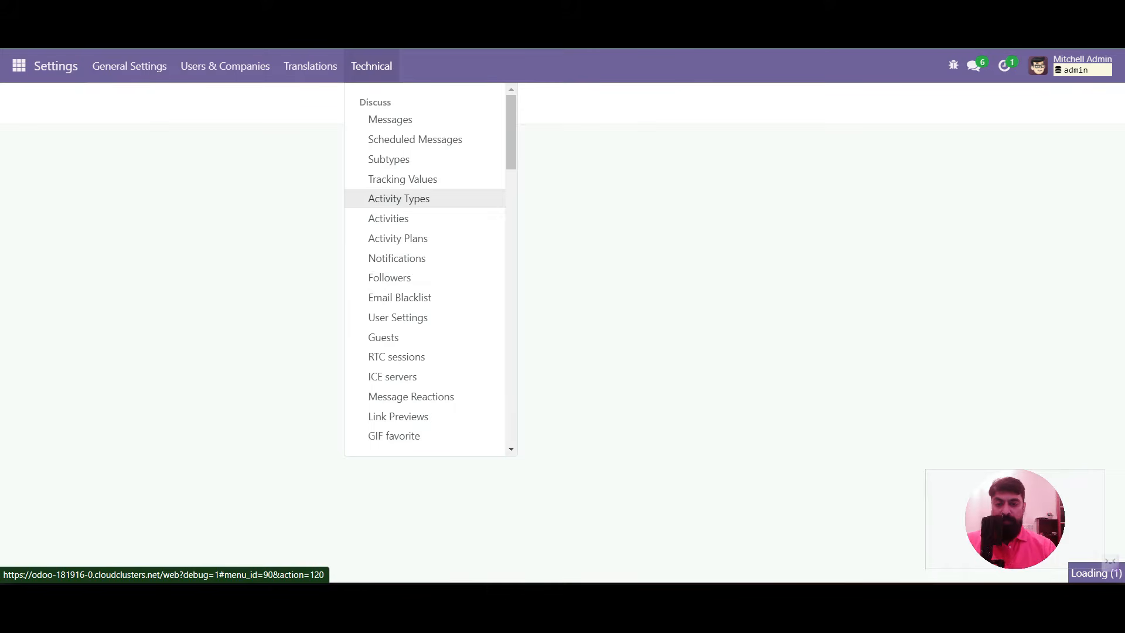
scroll(422, 203, down, 5)
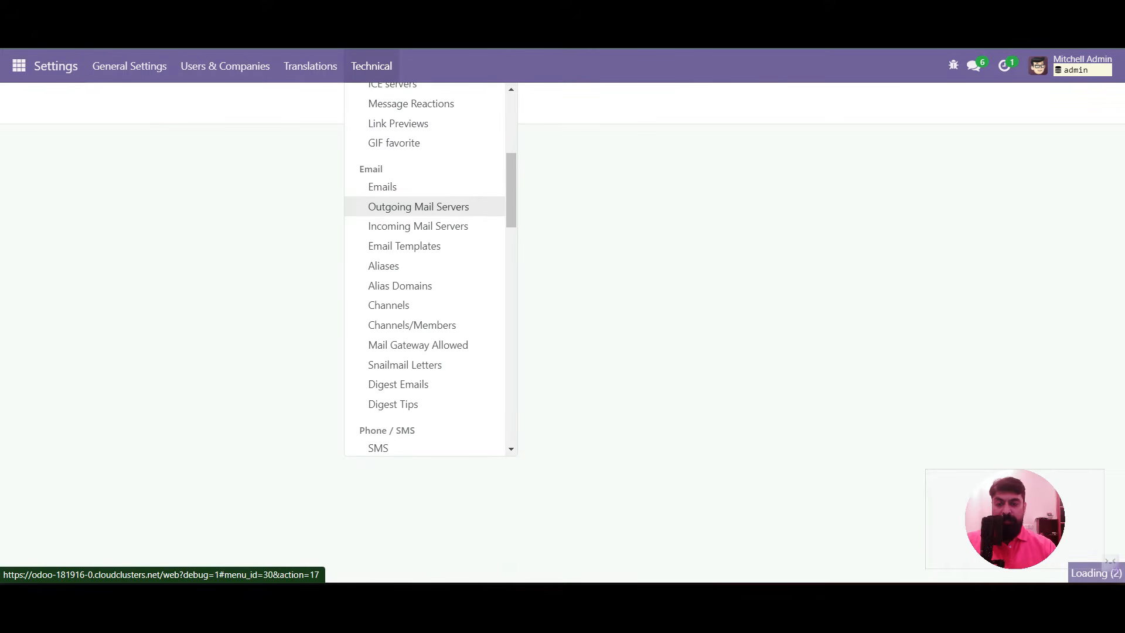
scroll(410, 200, down, 1)
scroll(410, 193, down, 5)
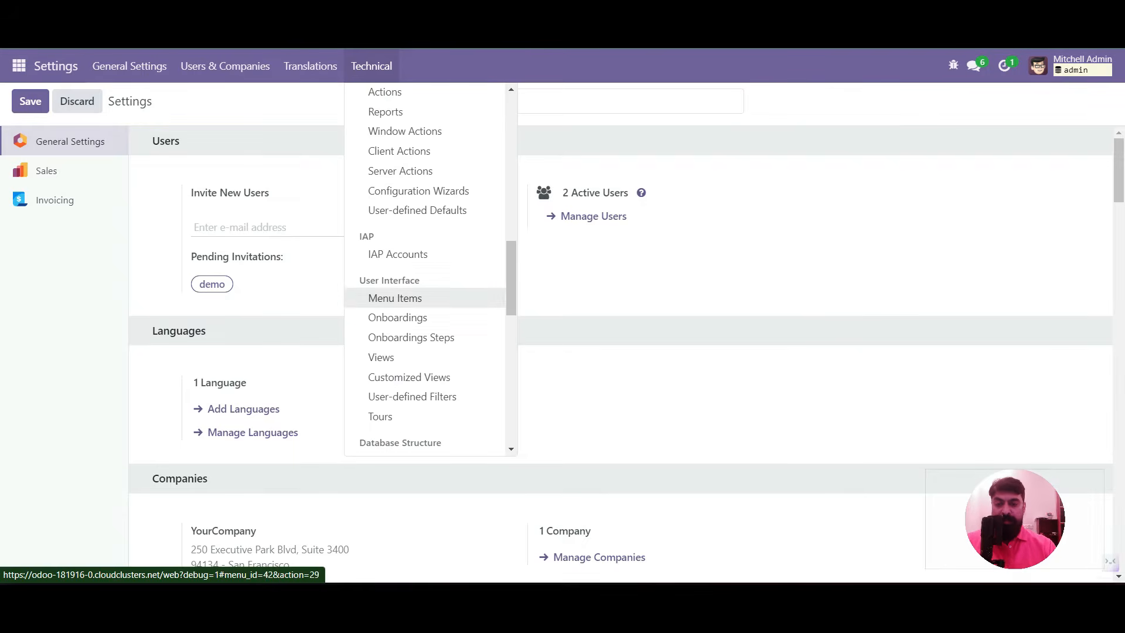
click(395, 298)
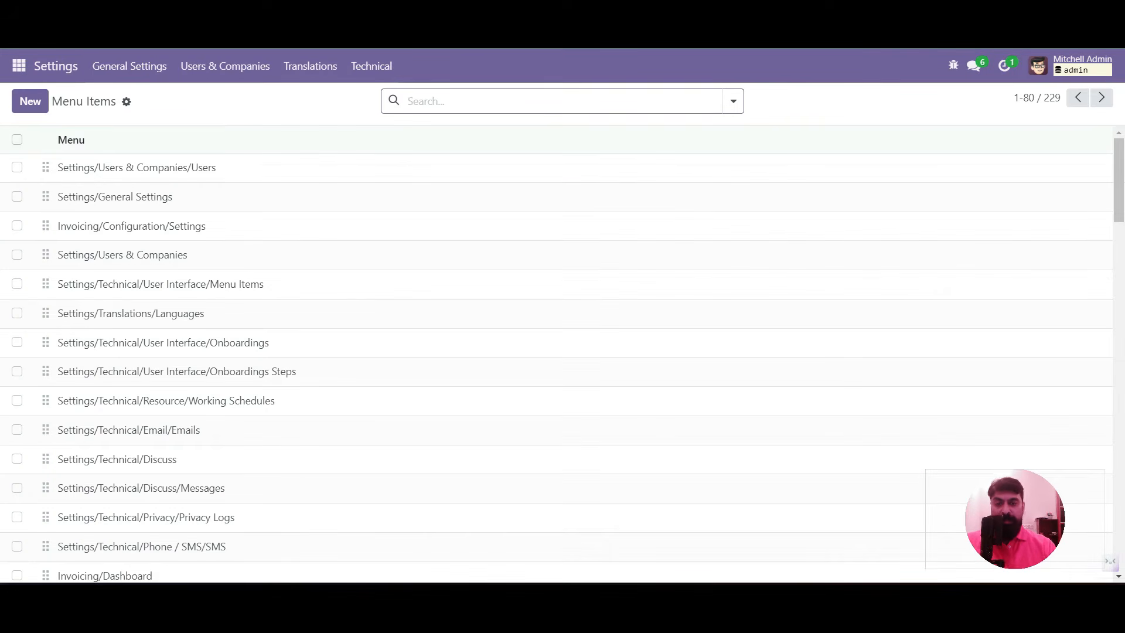
Filter the Menu Items list on 'Conta' and open the top-level Contacts item
text(Contact)
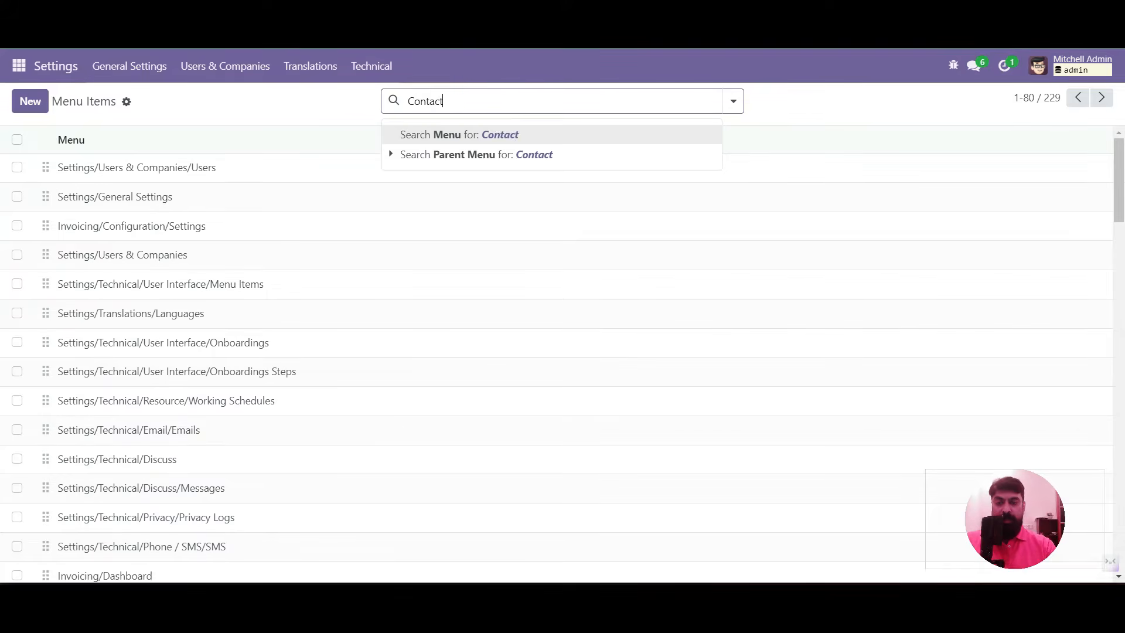
key(Return)
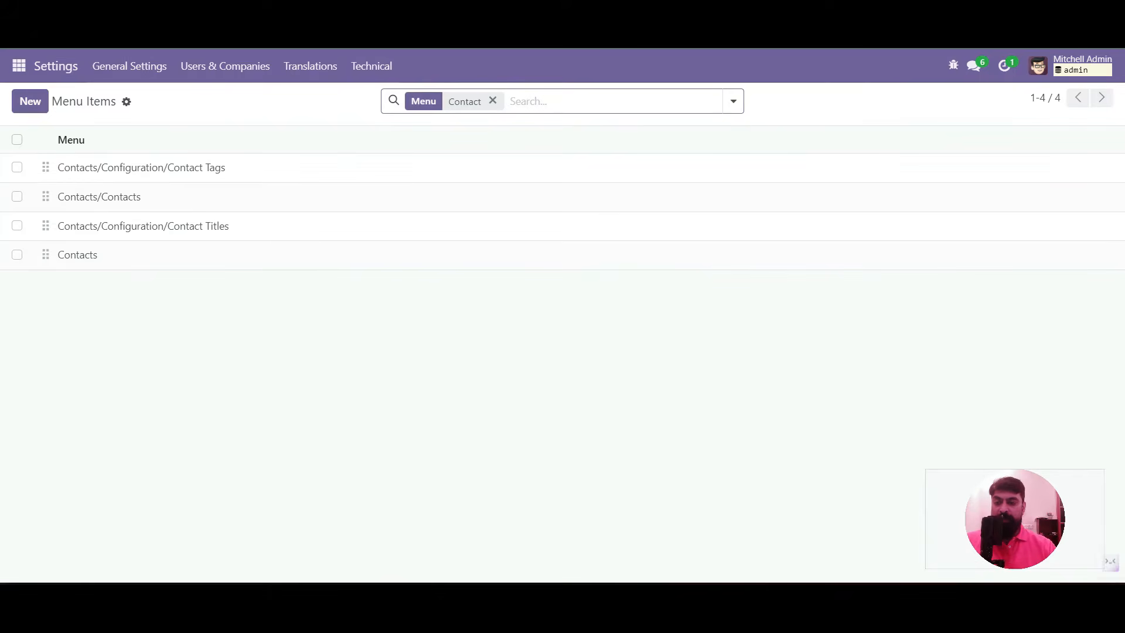
click(77, 255)
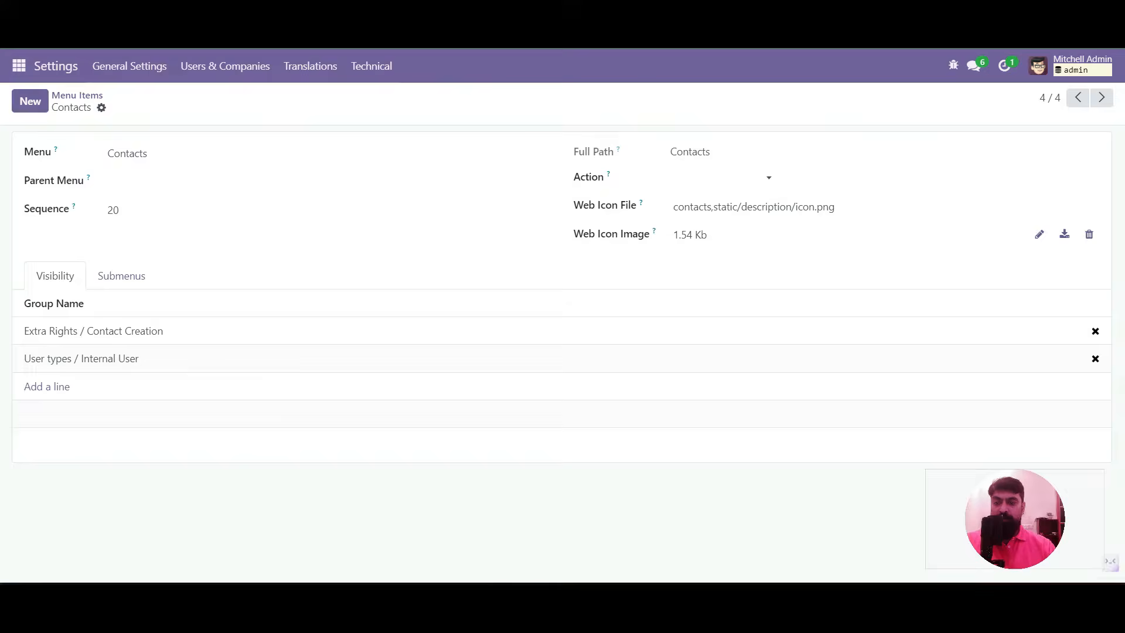
Create and save a new menu item named 'Academic', then return to the filtered list
click(30, 101)
text(Academic)
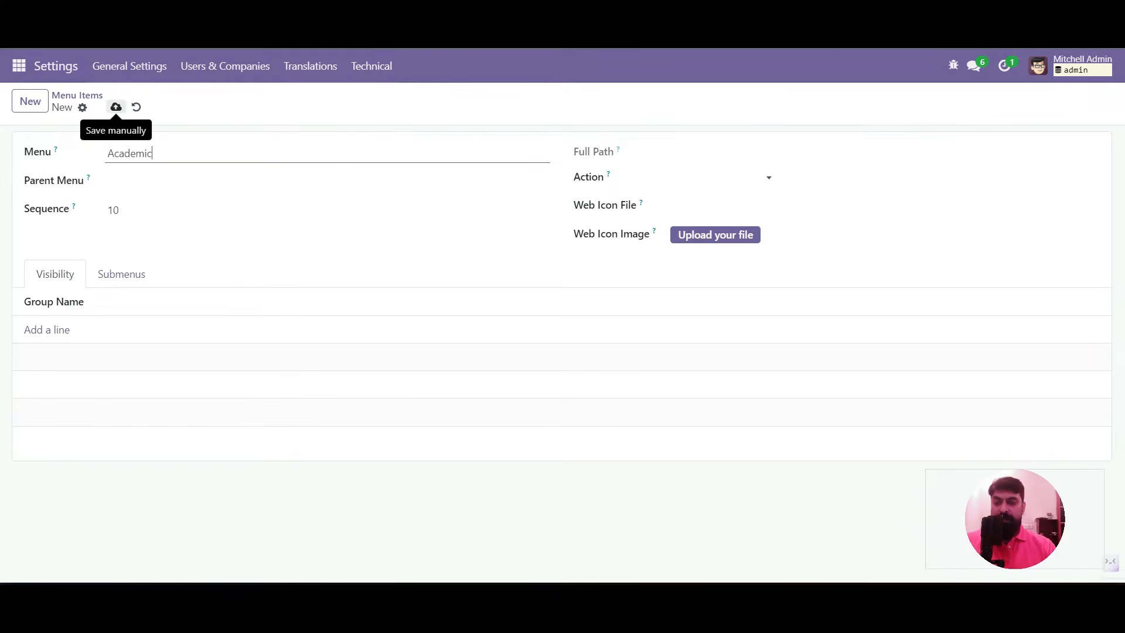
click(116, 106)
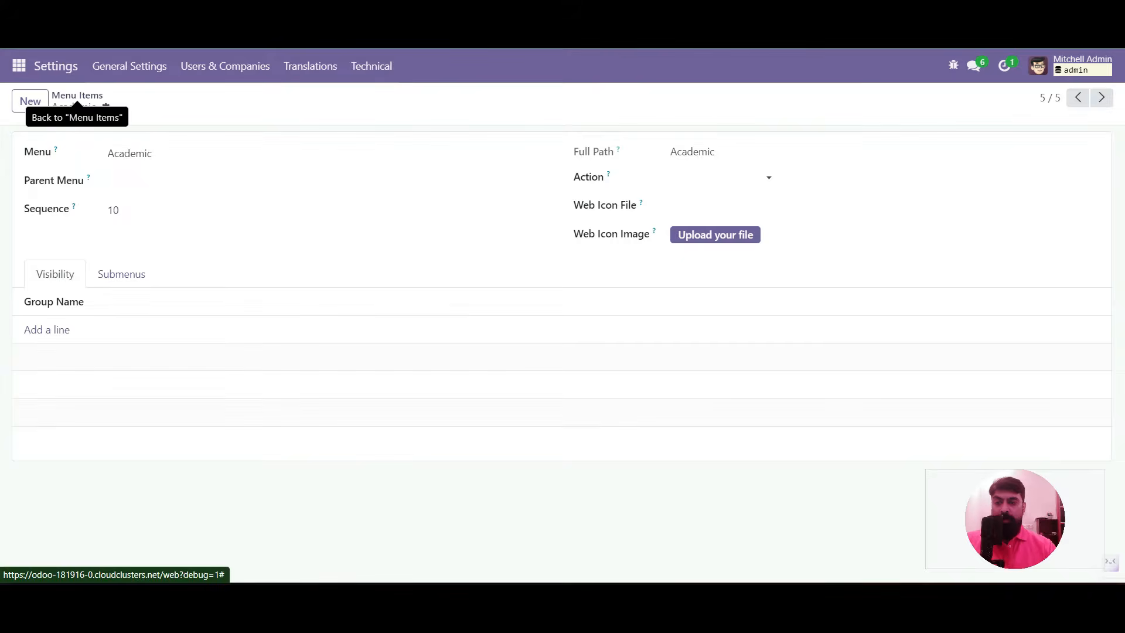
click(76, 96)
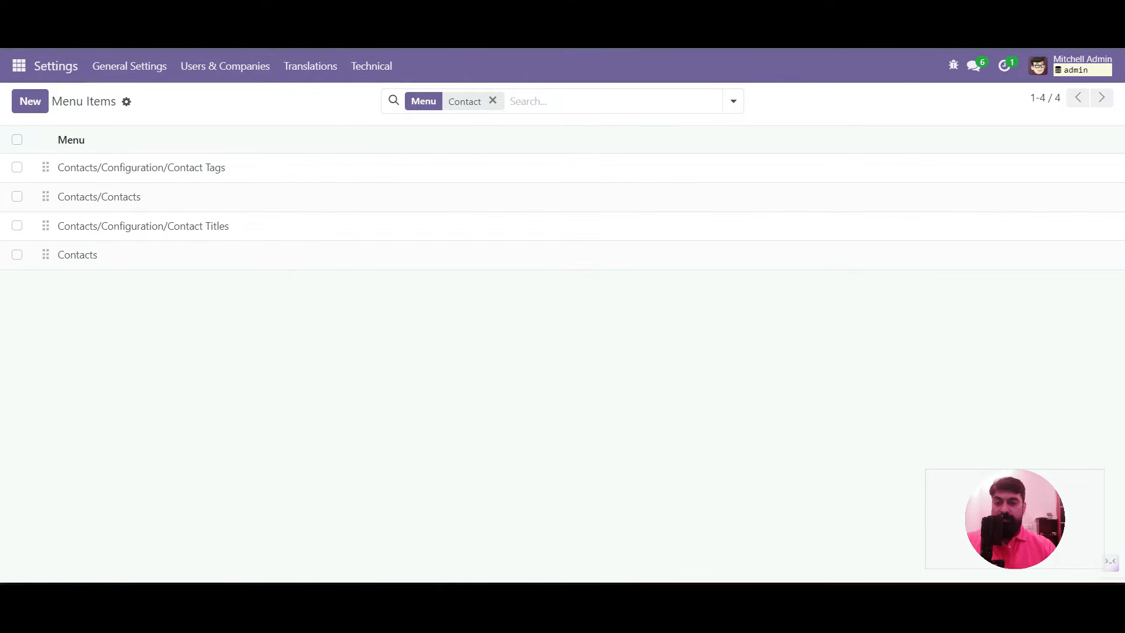
Duplicate the Contacts/Contacts menu item and save the copy renamed 'Teacher'
click(586, 200)
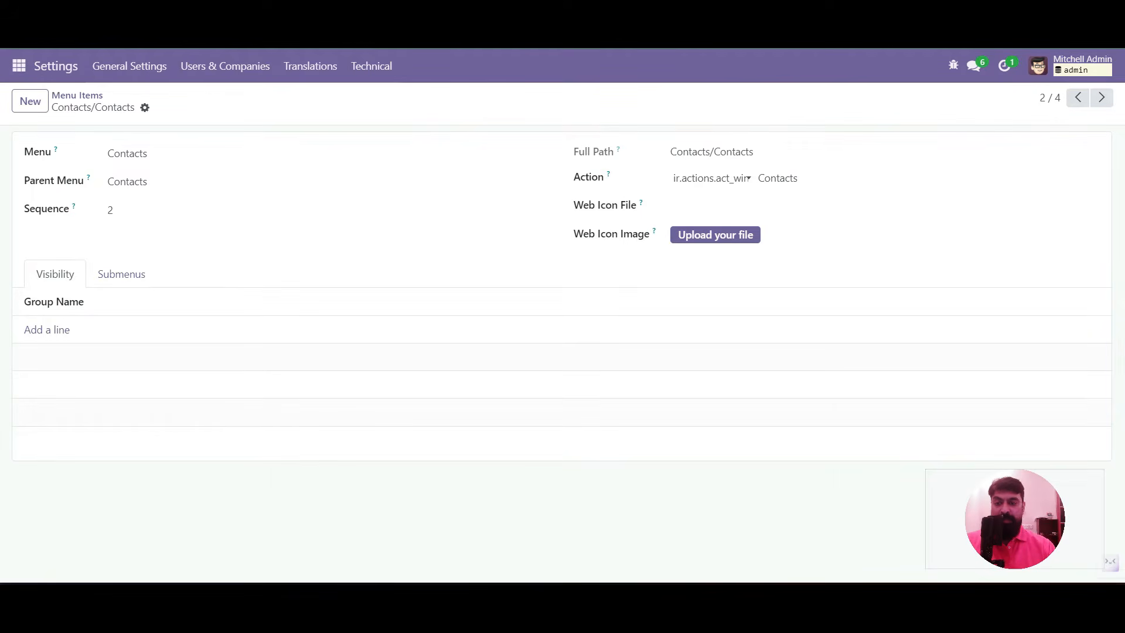
click(145, 108)
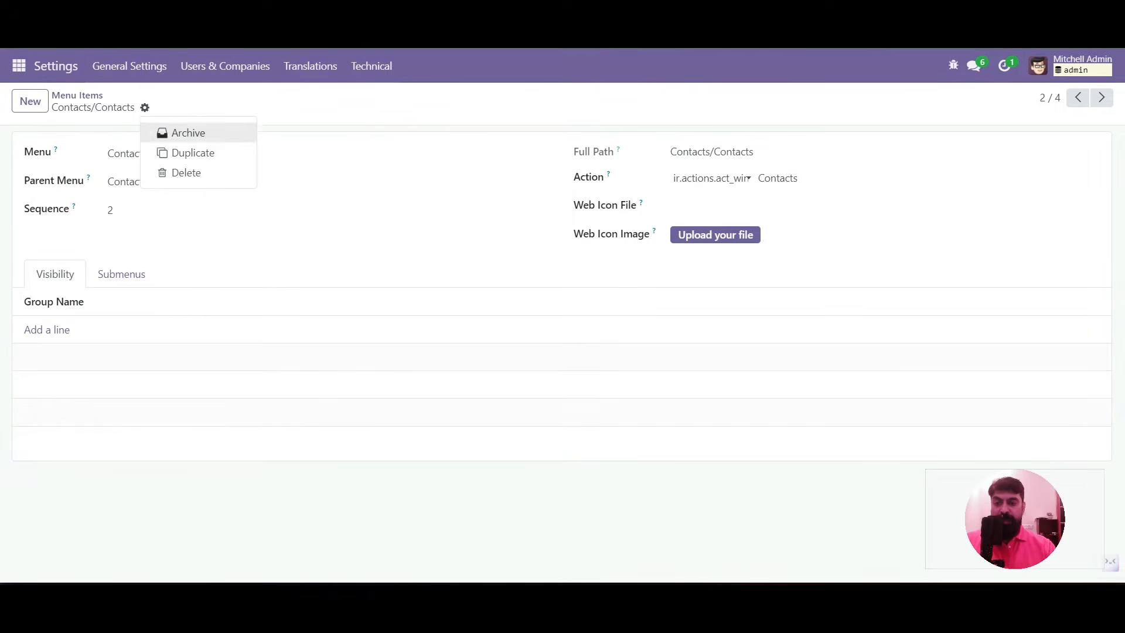
click(193, 153)
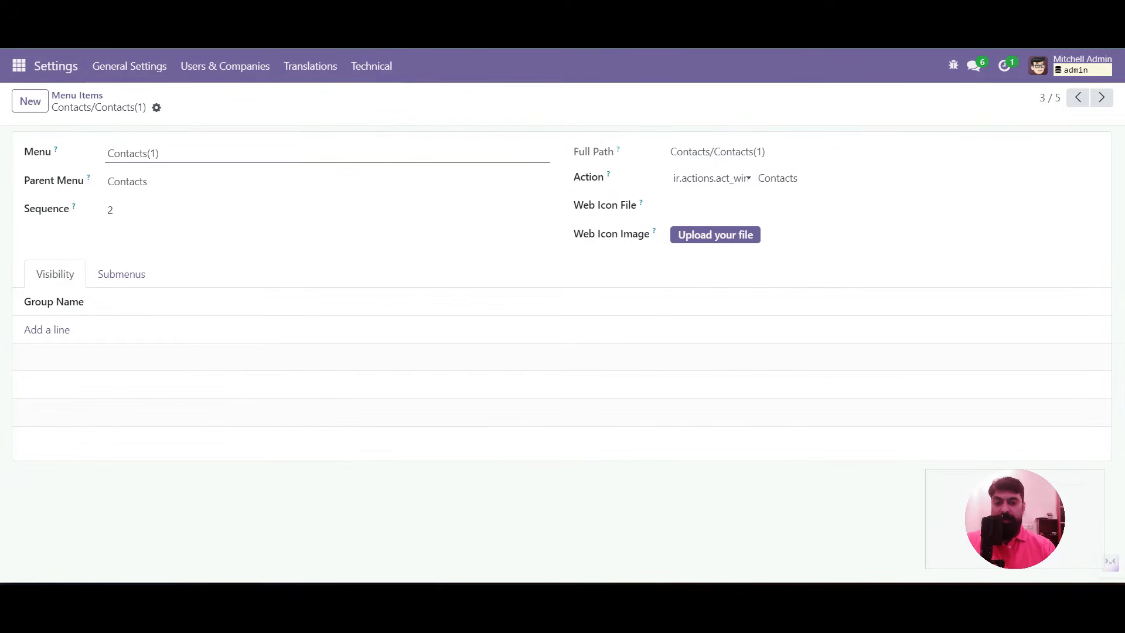
drag(160, 153, 107, 153)
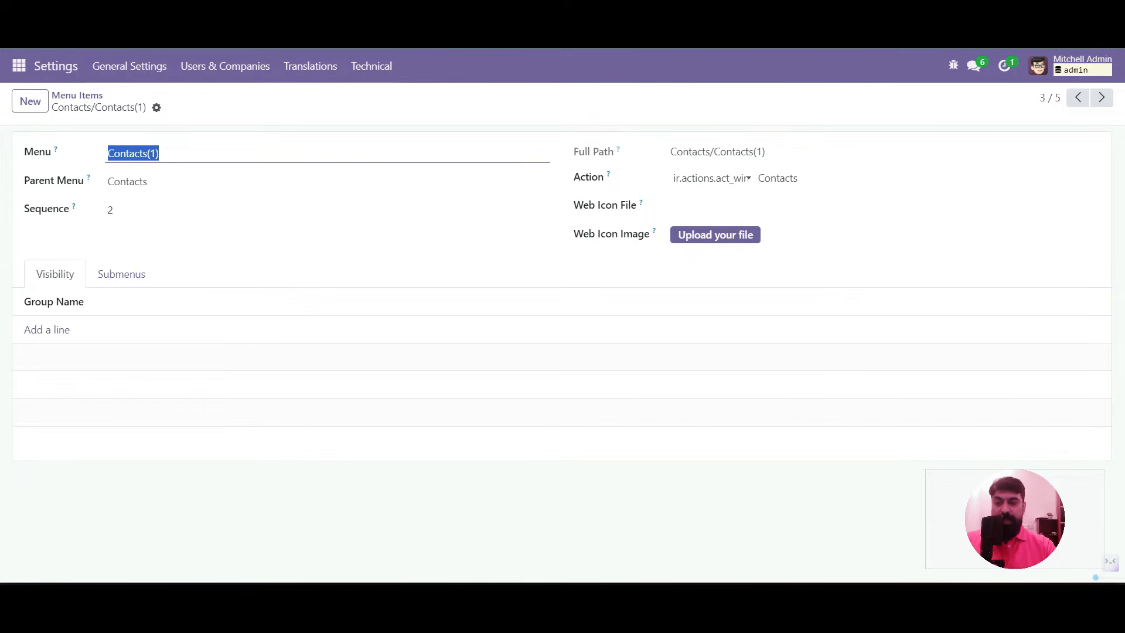
text(Teacher)
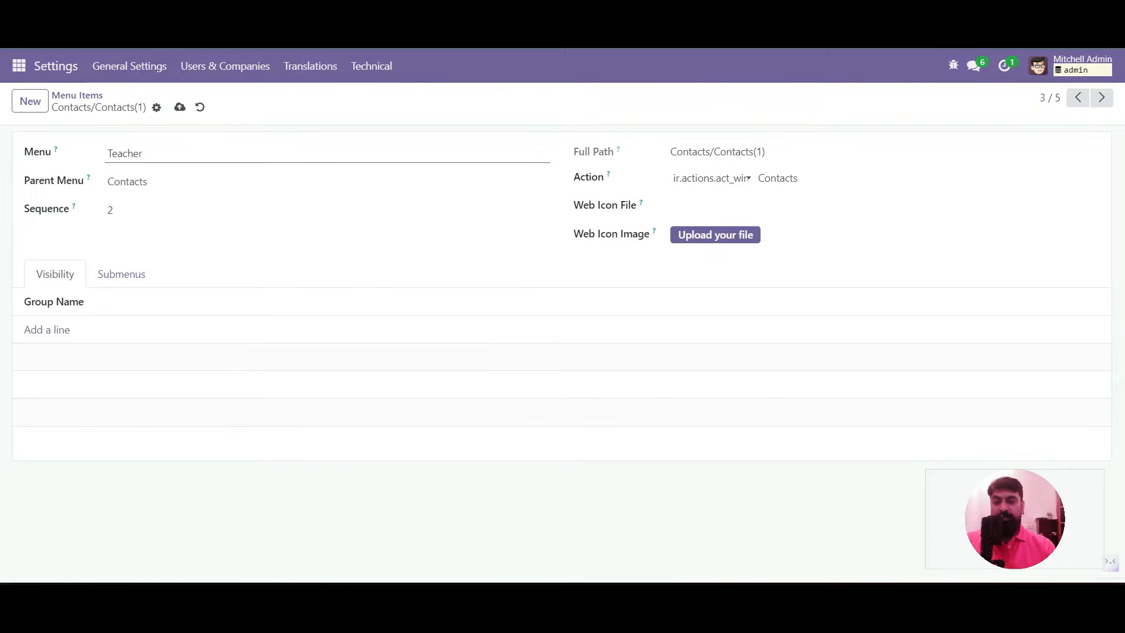
click(179, 107)
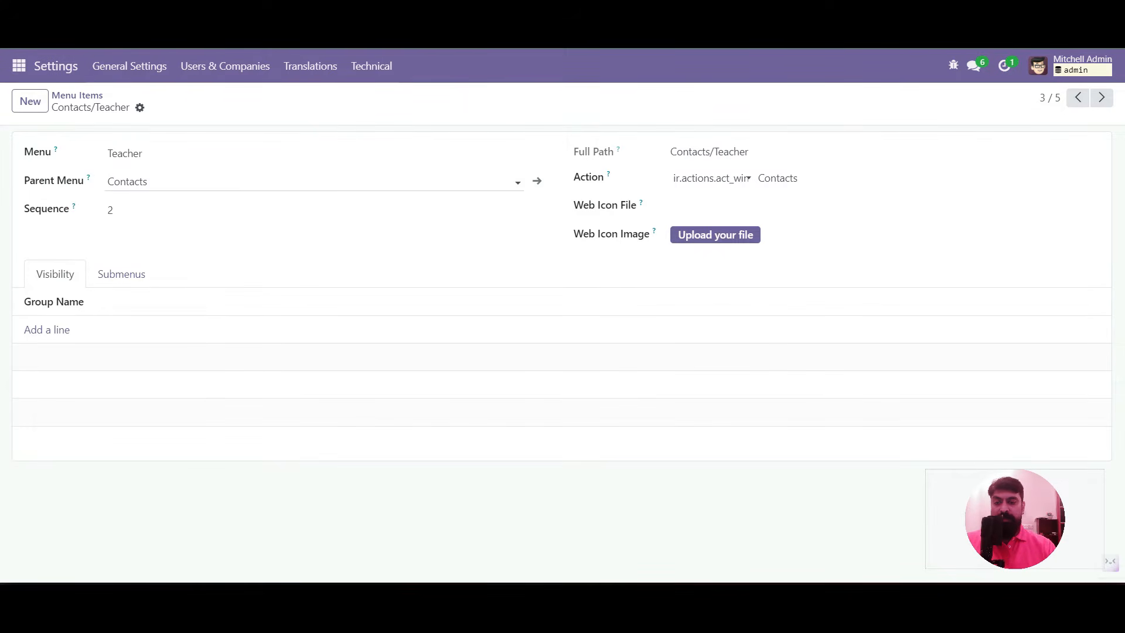
Set Teacher's parent menu to Academic, save, and reload the page
click(164, 182)
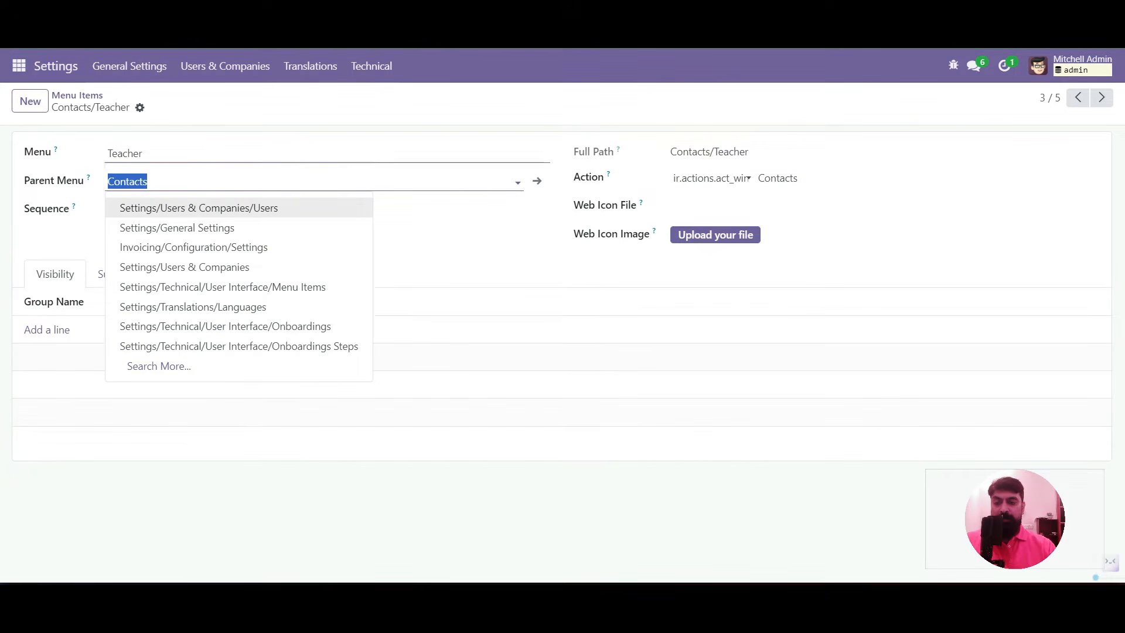
text(aca)
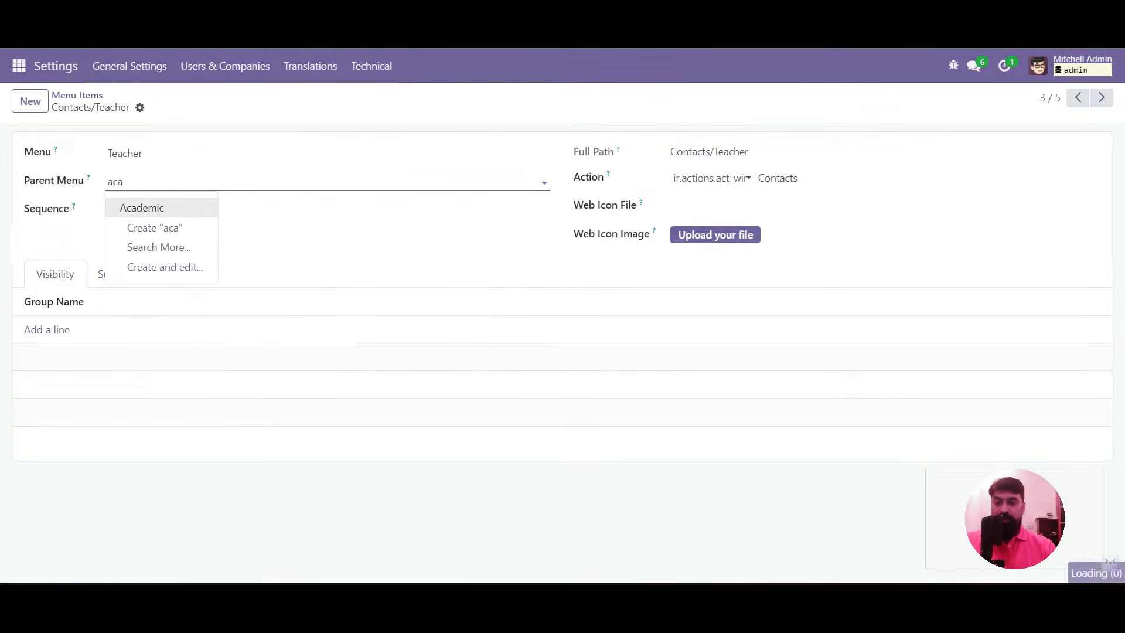
click(142, 208)
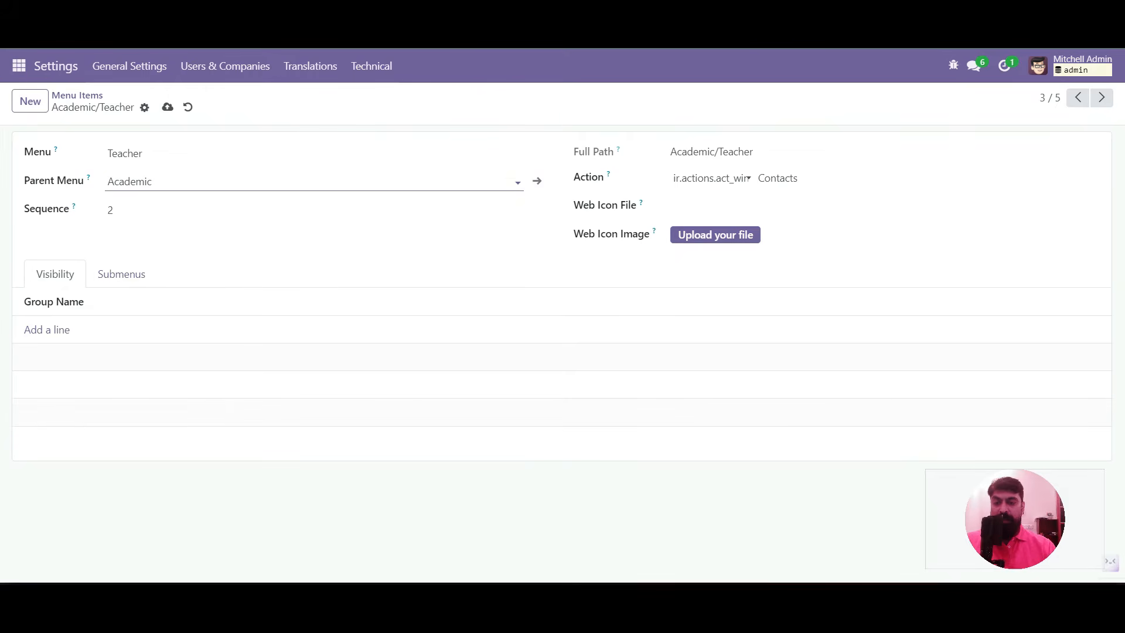
click(168, 107)
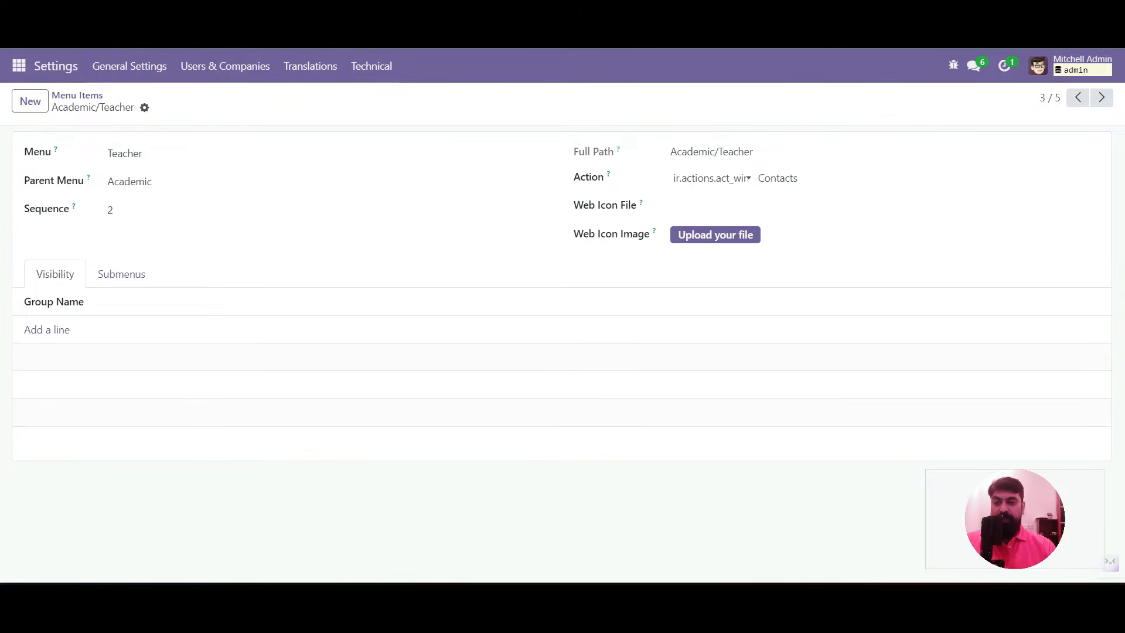
key(F5)
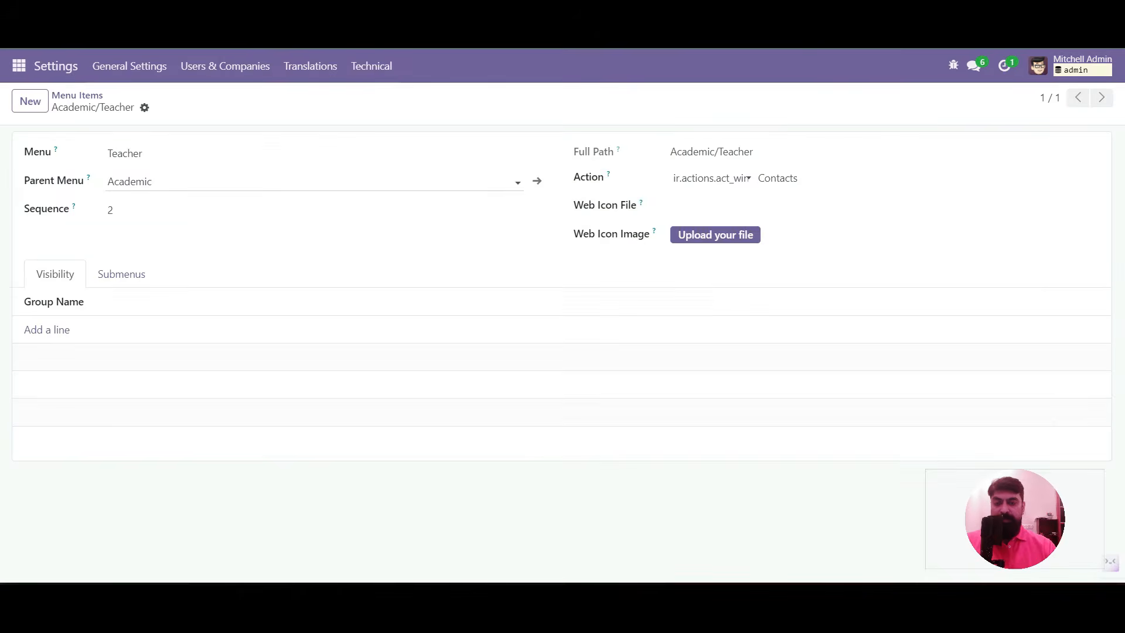
Open the new Academic app from the app list, showing its Teacher menu with 36 contacts
click(19, 65)
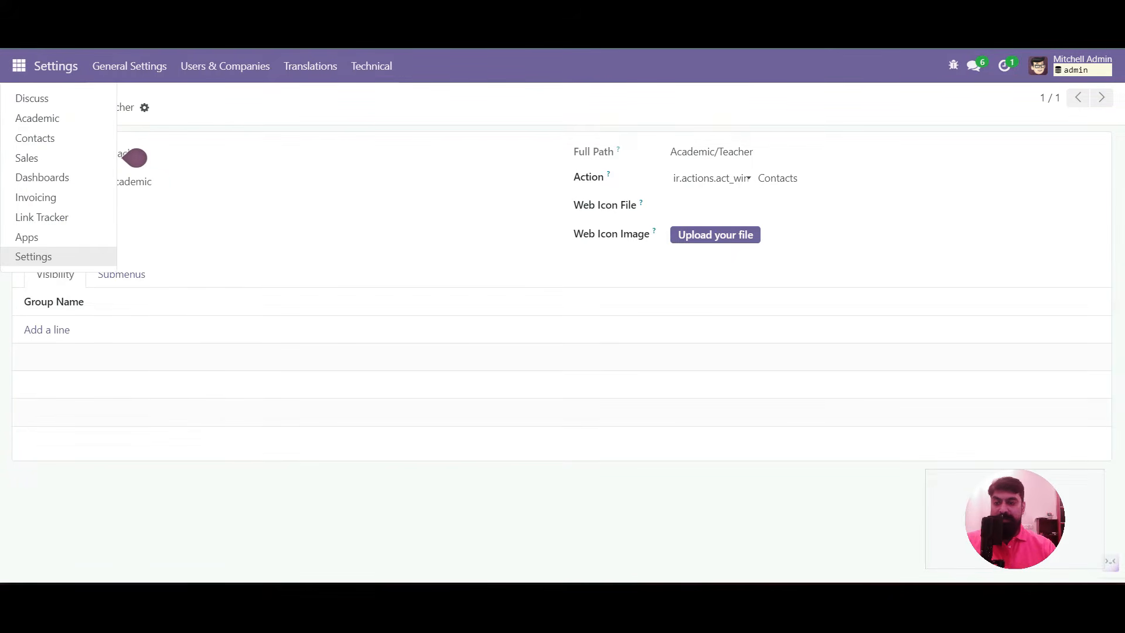
key(Up)
key(Up)
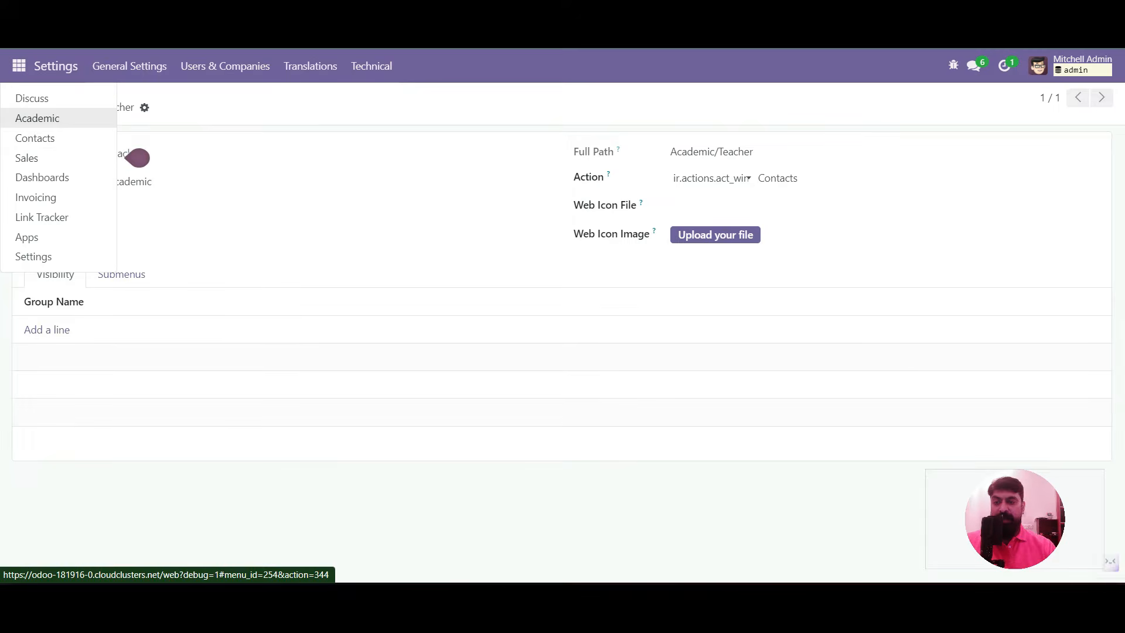
key(Down)
key(Up)
key(Return)
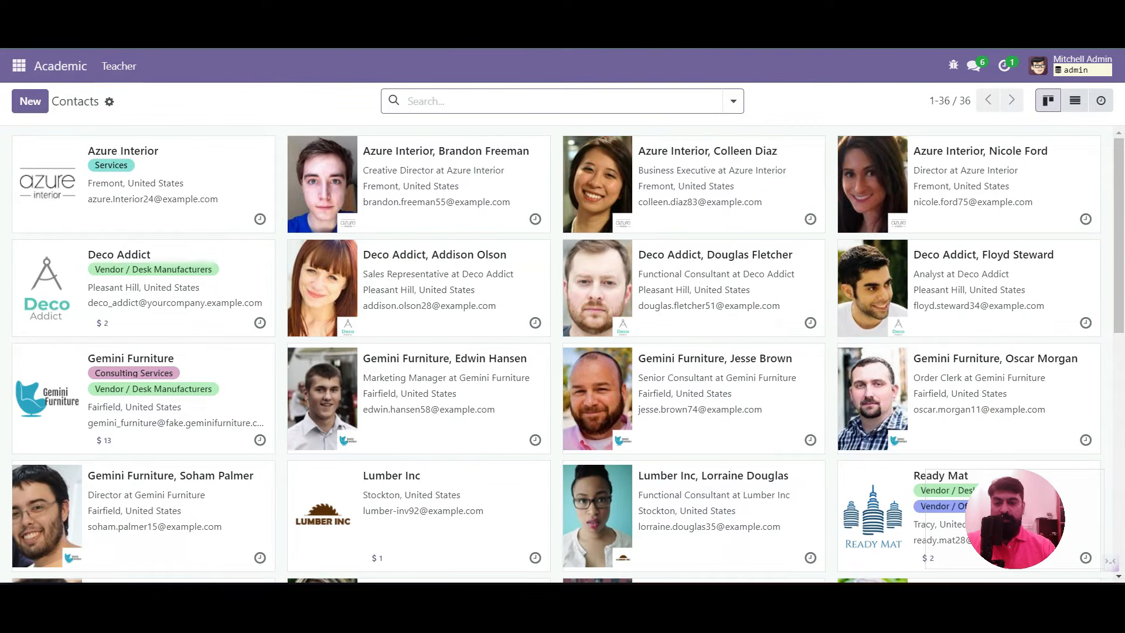
Leave the Academic Teacher view and switch to the Settings app
click(19, 65)
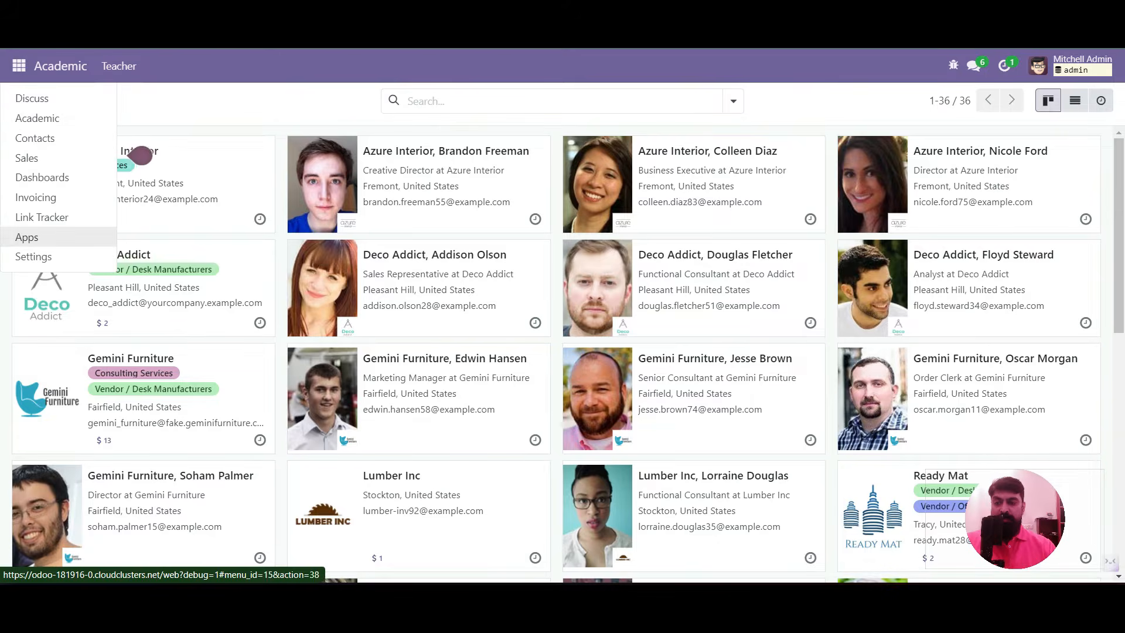
click(33, 256)
Search Menu Items for 'teacher' and open the Academic/Teacher menu item
click(372, 66)
scroll(425, 269, down, 10)
scroll(411, 246, down, 3)
scroll(410, 246, up, 1)
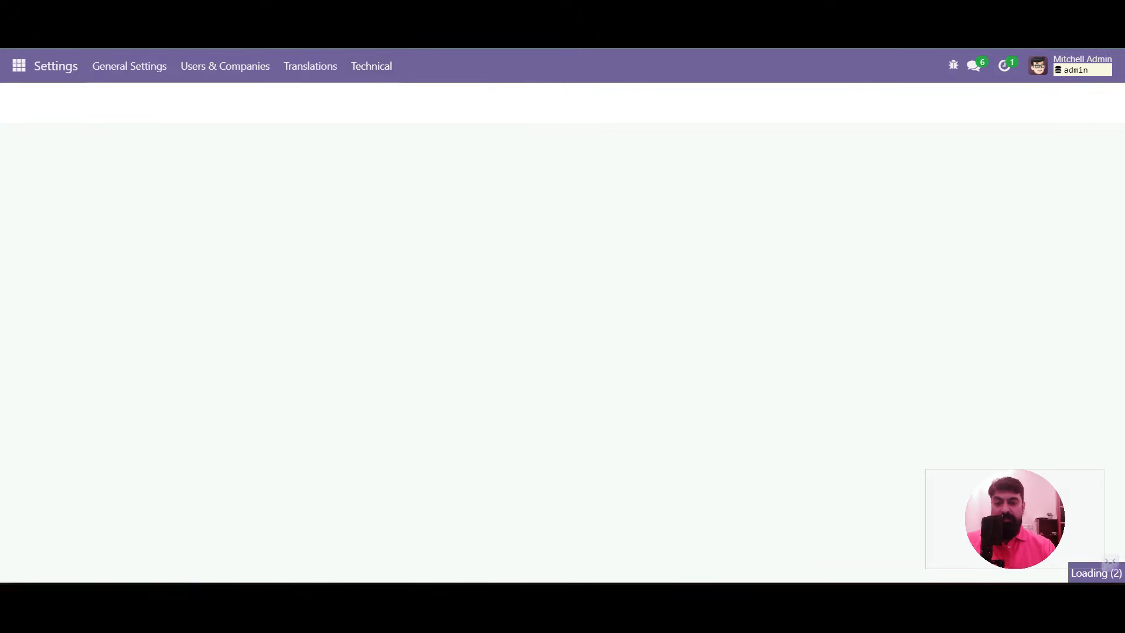
text(teacher)
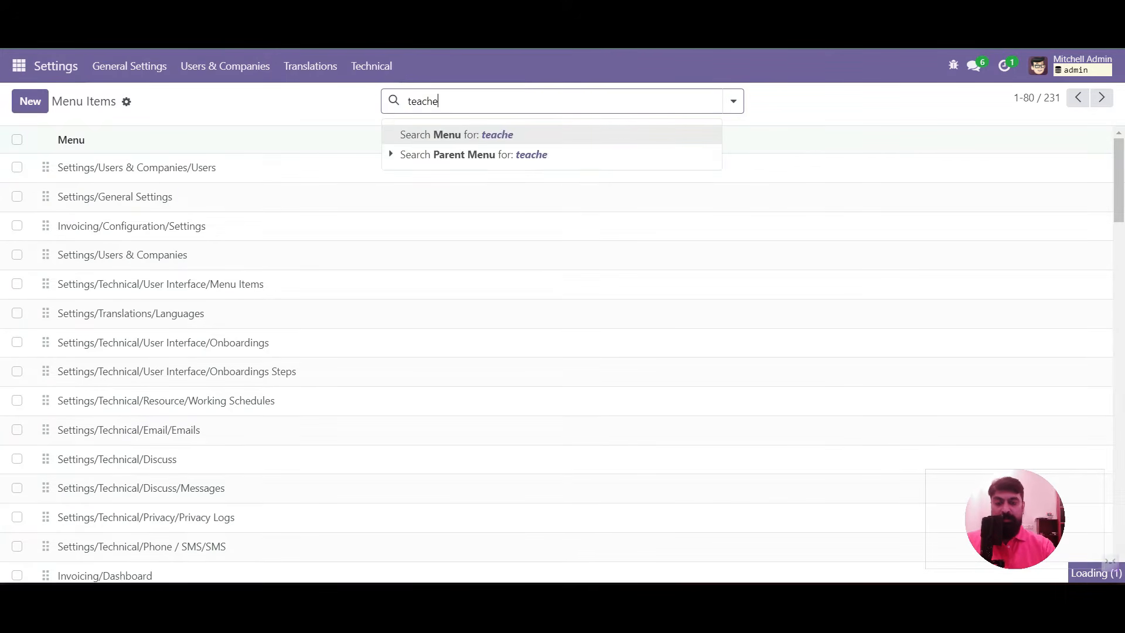
key(Return)
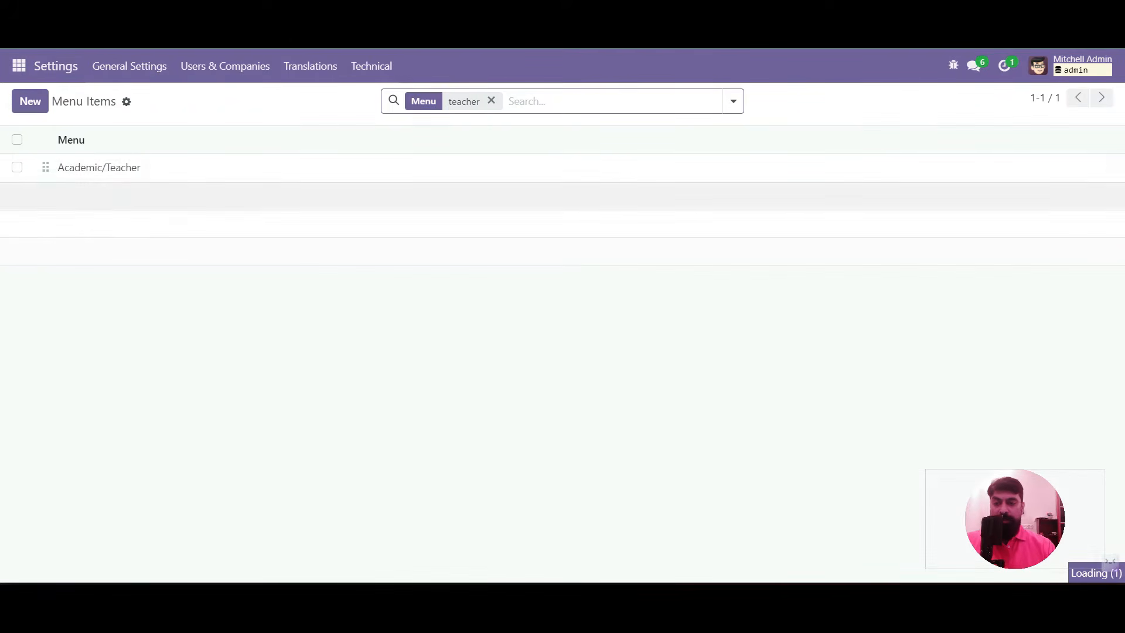
click(589, 170)
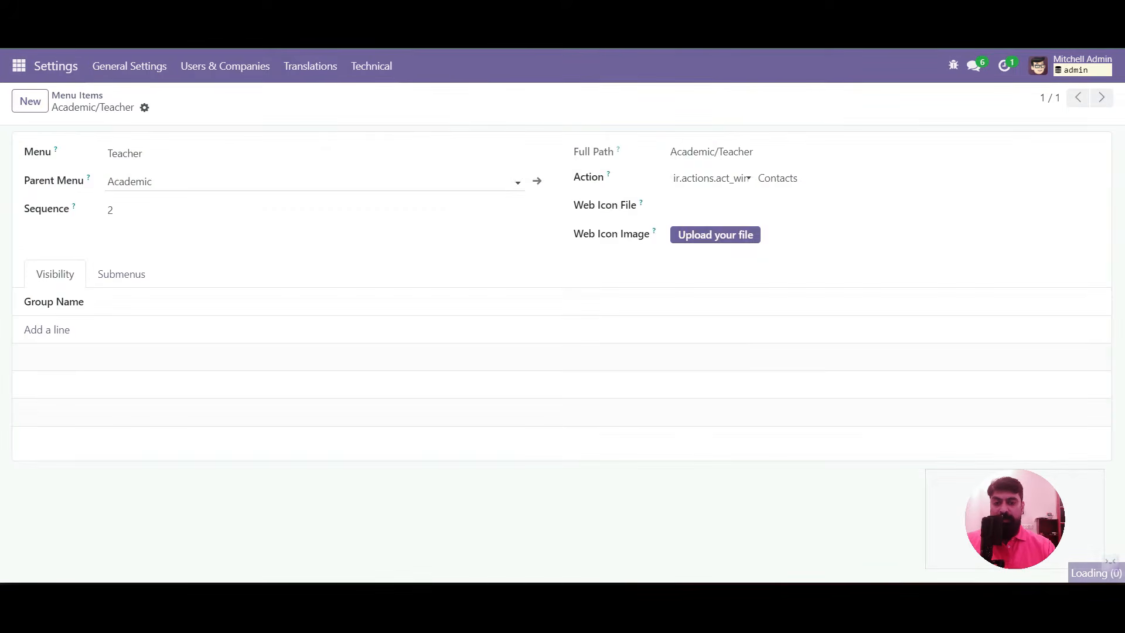
Duplicate the Teacher menu item and save the copy renamed 'Student'
click(144, 107)
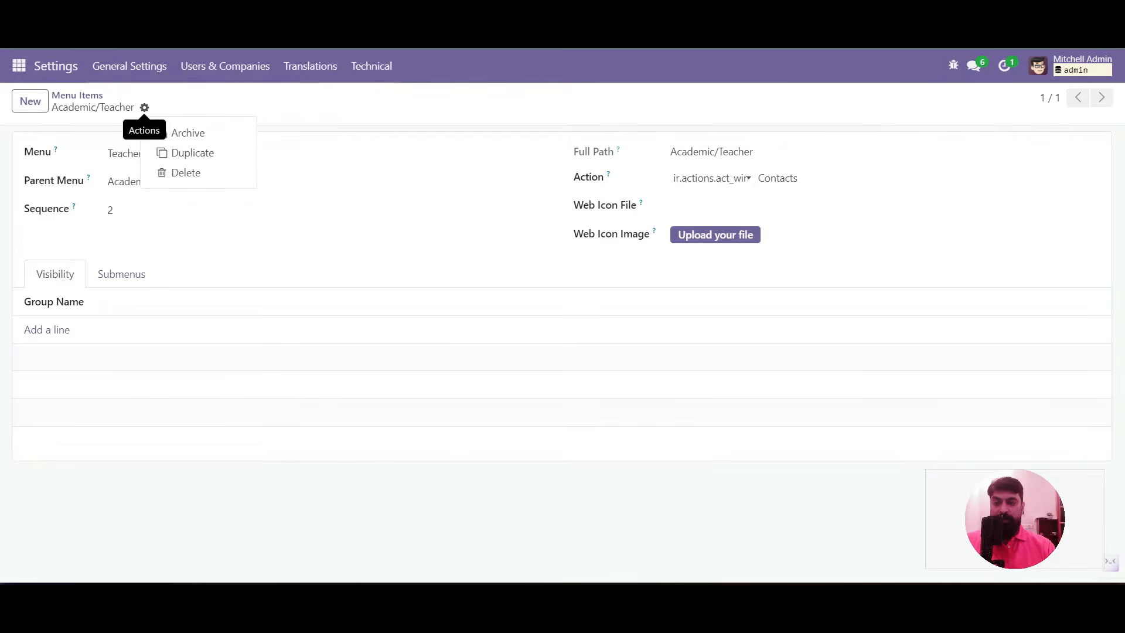
click(186, 151)
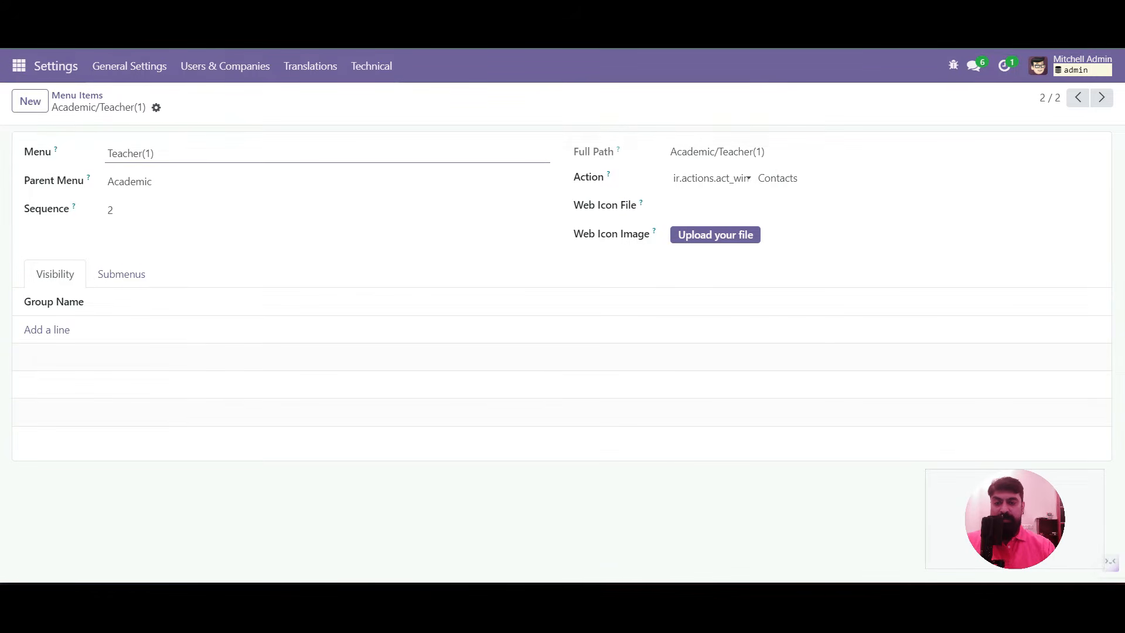
drag(156, 154, 106, 154)
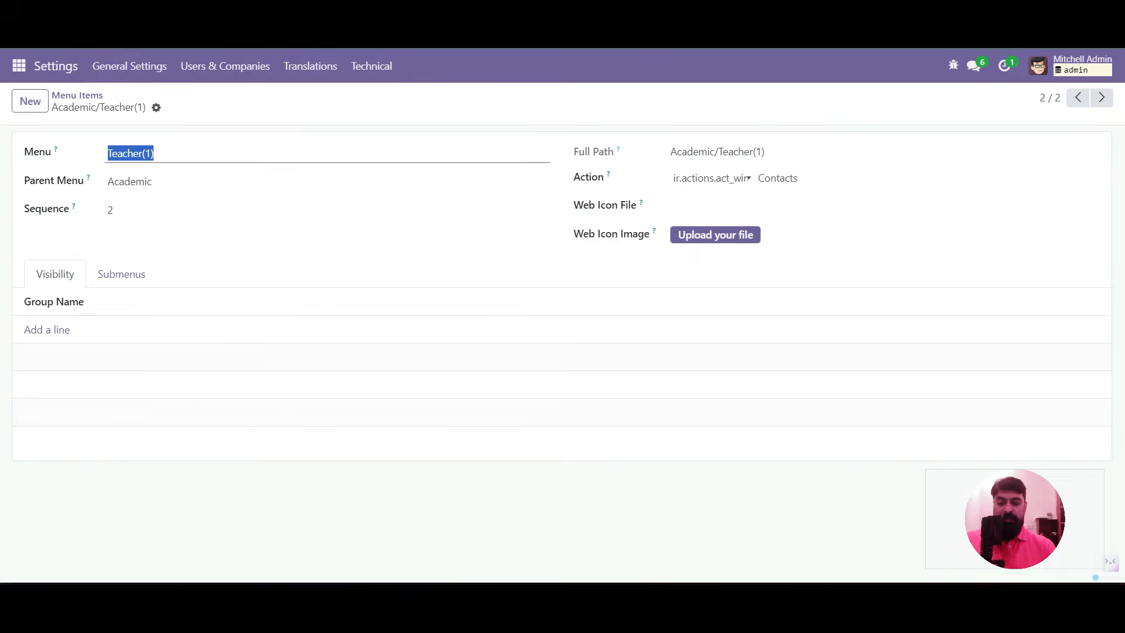
text(Student)
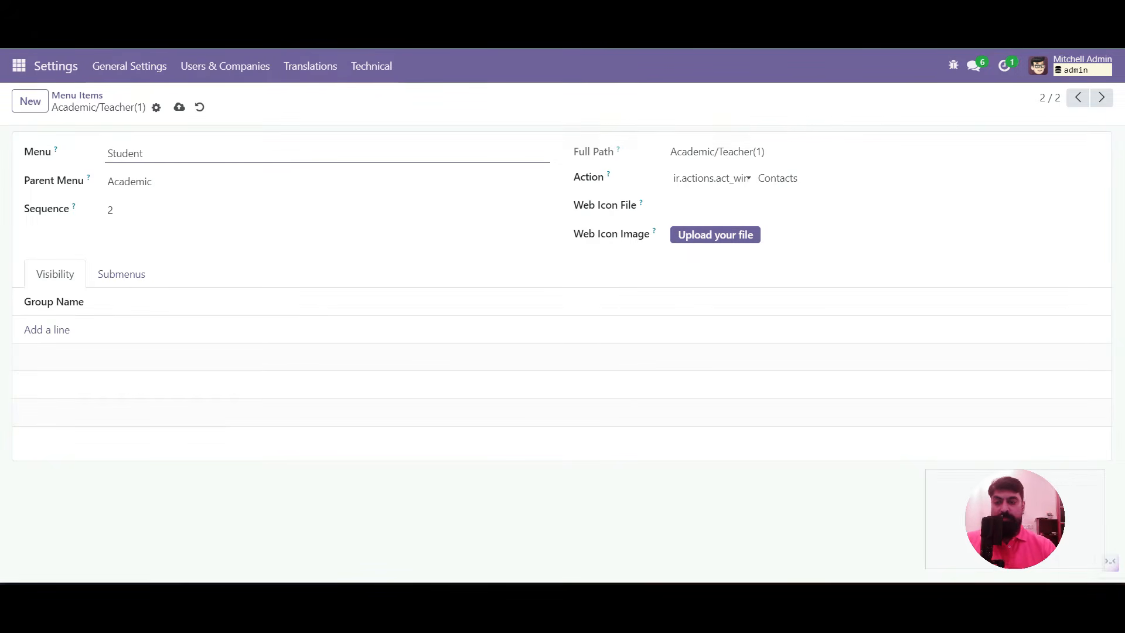
click(179, 107)
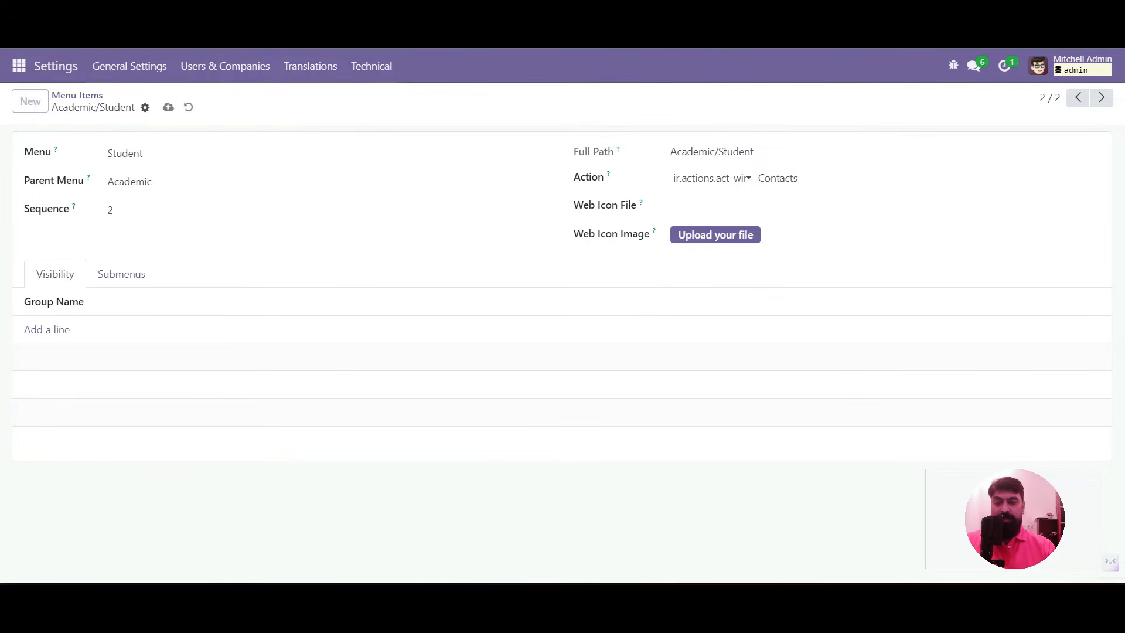
click(19, 65)
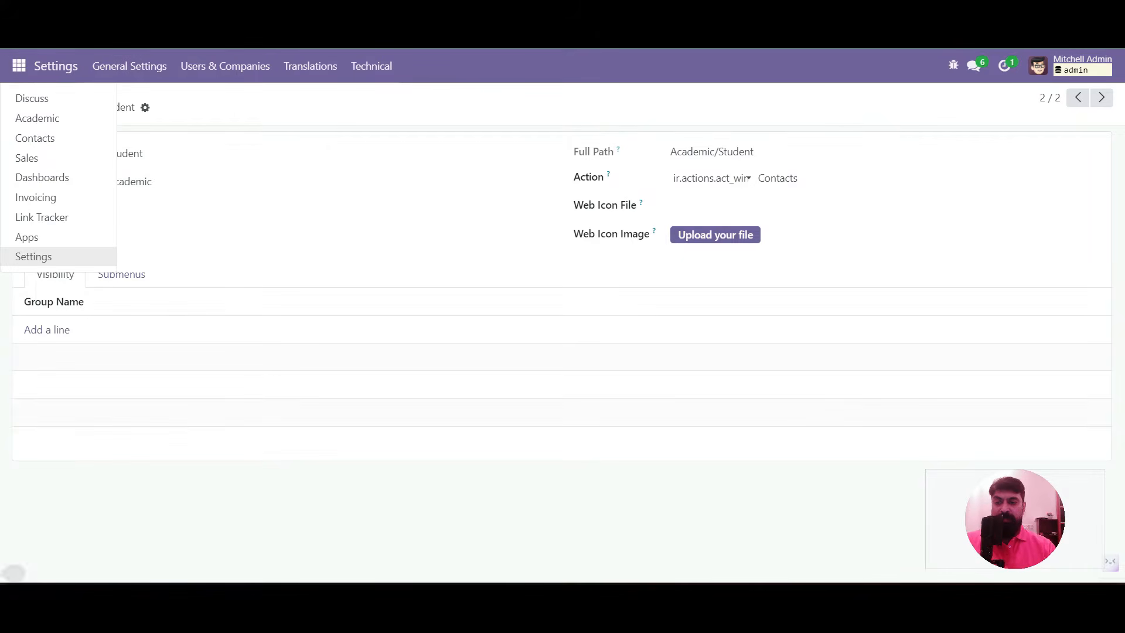
Reload the Academic app, compare the Teacher and Student lists (36 contacts each), then go to Settings
click(37, 118)
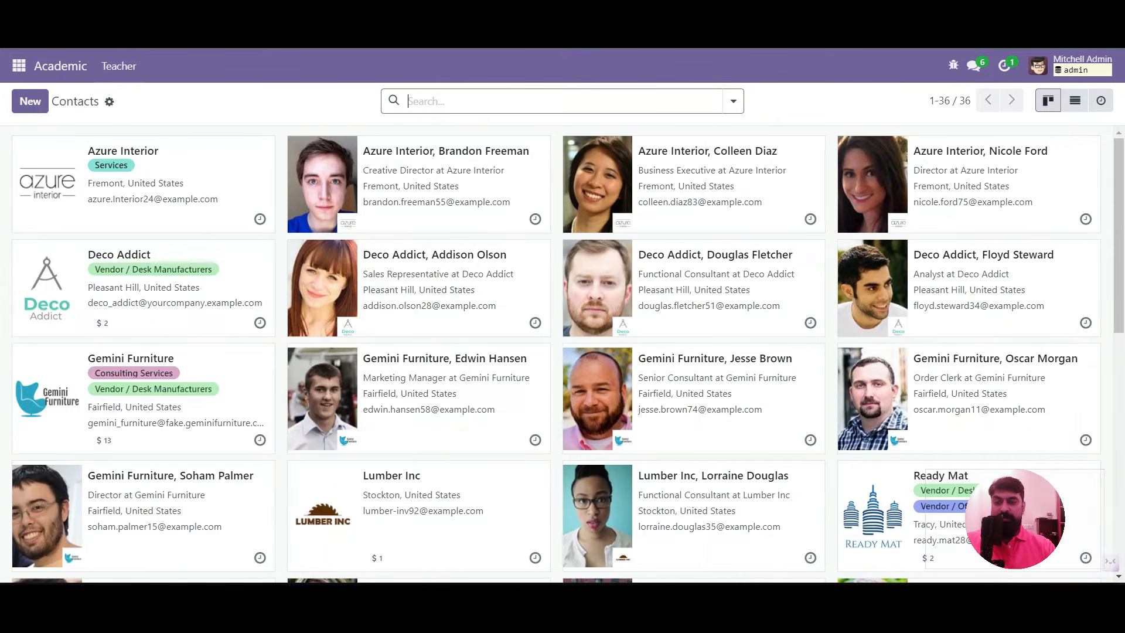
key(F5)
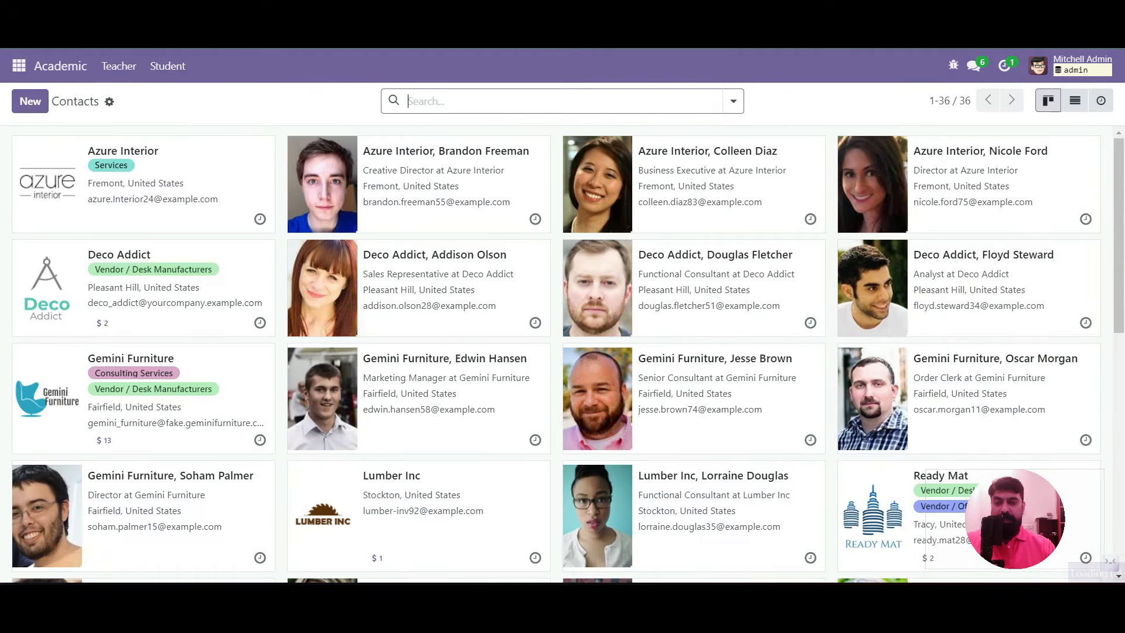
click(119, 66)
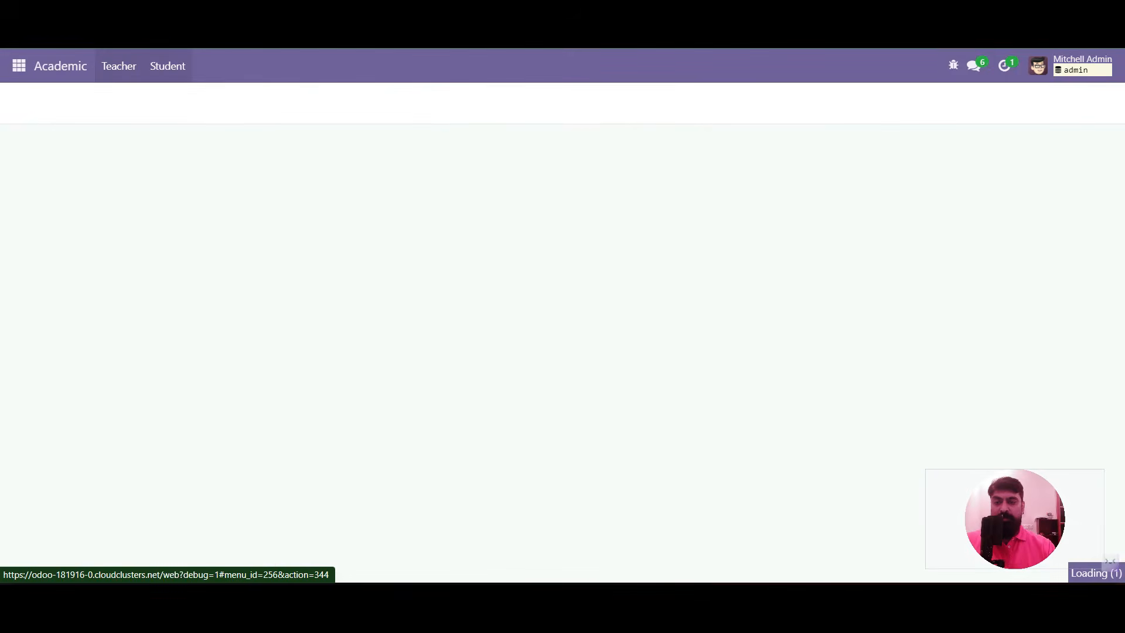
click(167, 66)
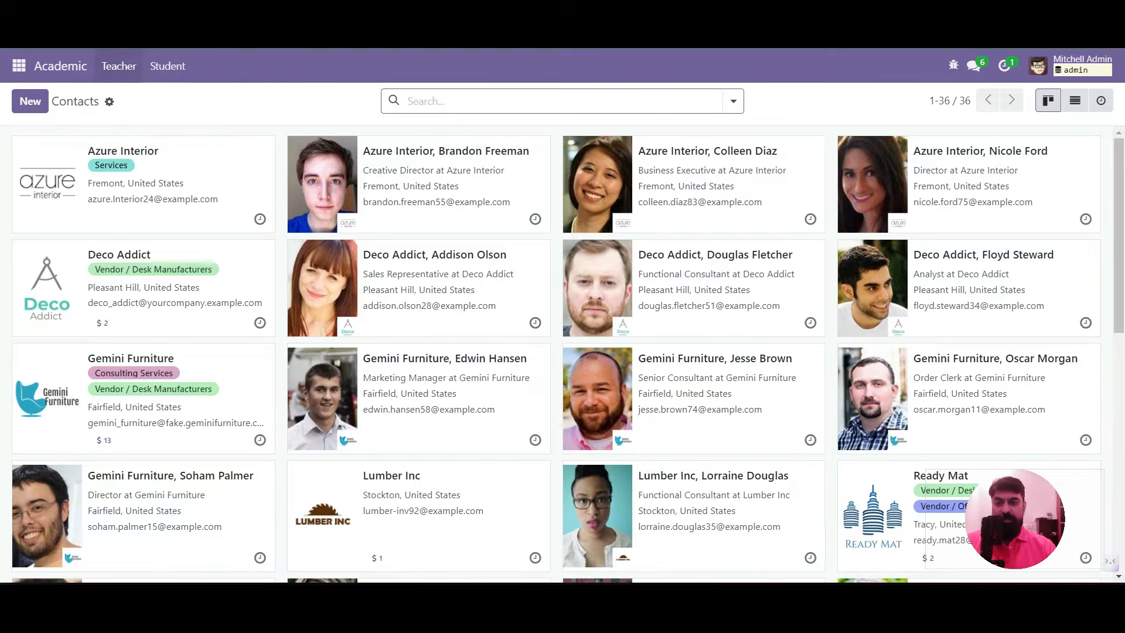
click(118, 65)
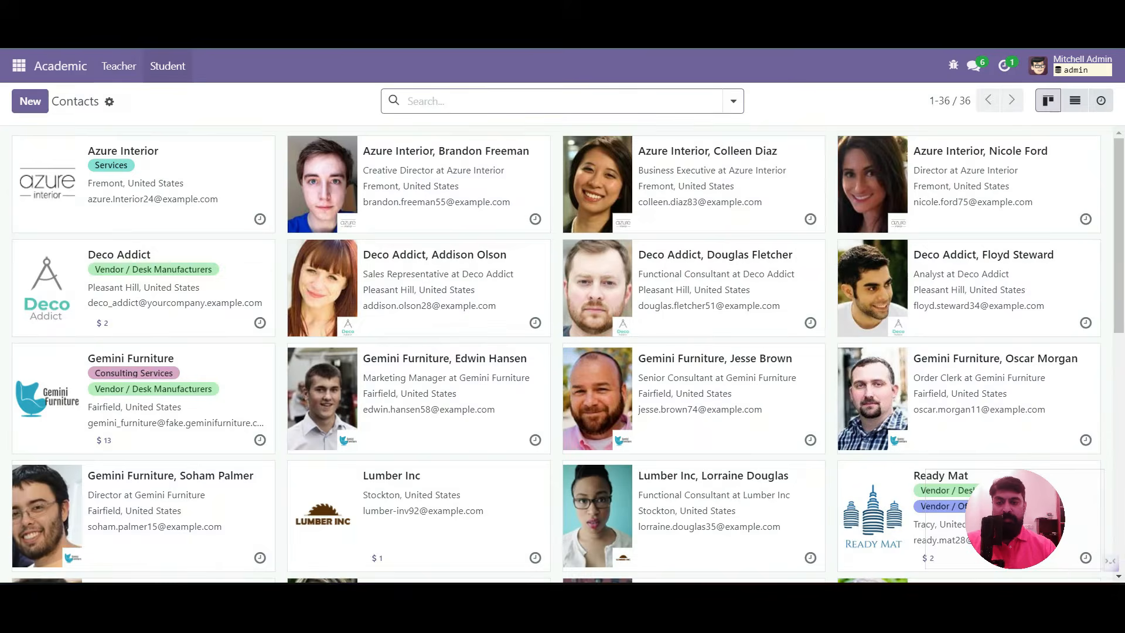
click(167, 66)
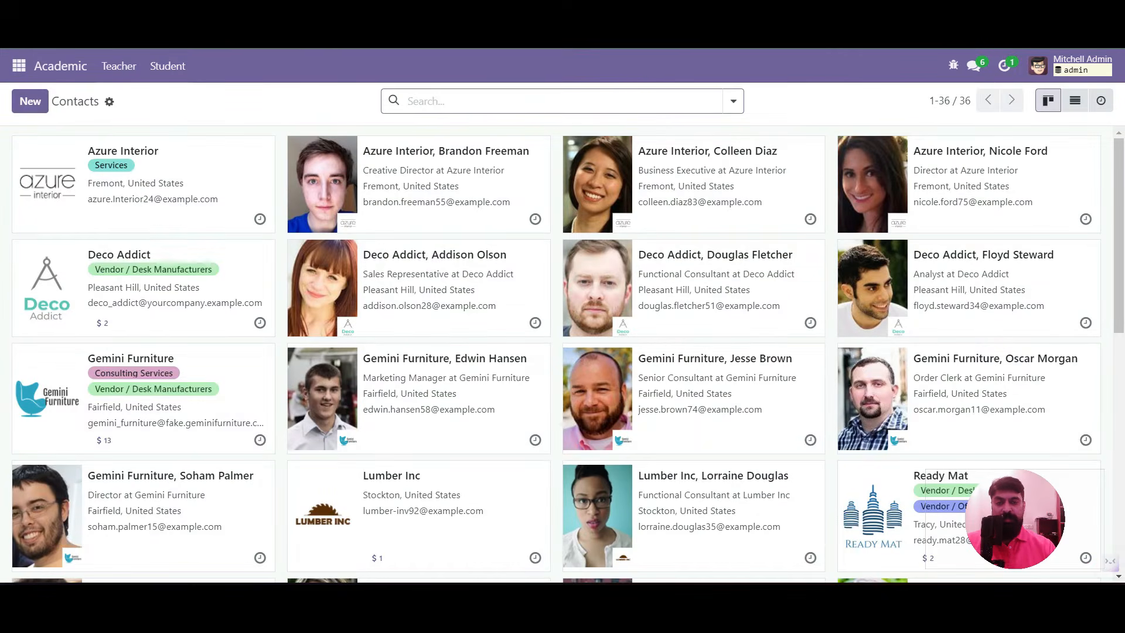
click(19, 66)
click(35, 257)
Find the Academic/Teacher menu item by searching Menu Items for 'Teacher' and open it
click(372, 65)
scroll(410, 238, down, 5)
scroll(411, 238, down, 10)
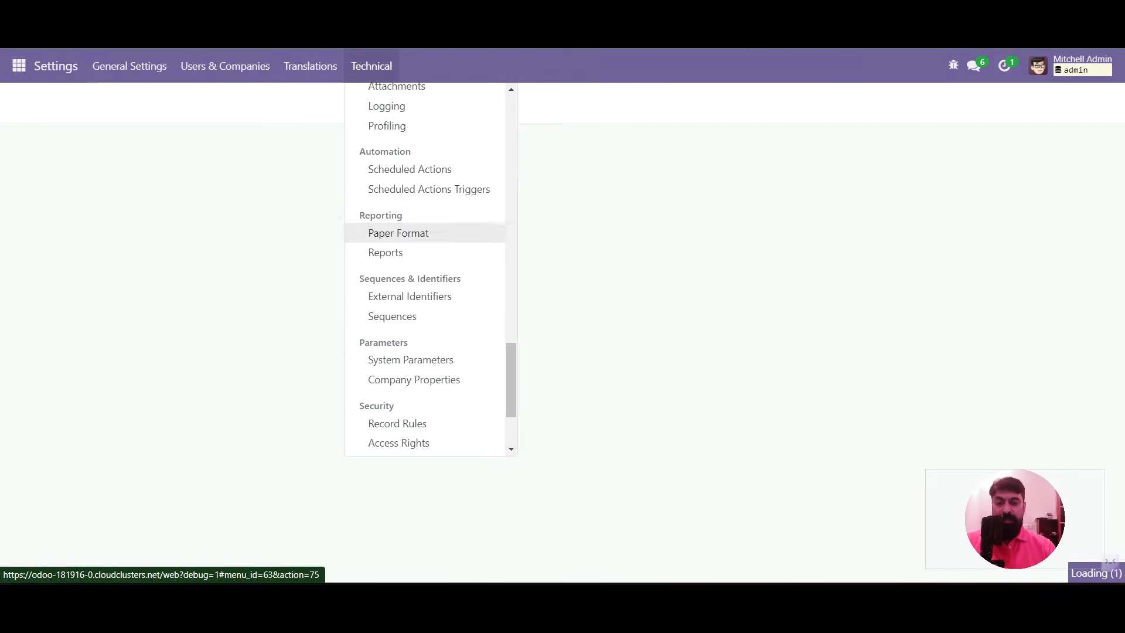
scroll(410, 305, up, 4)
scroll(410, 364, up, 3)
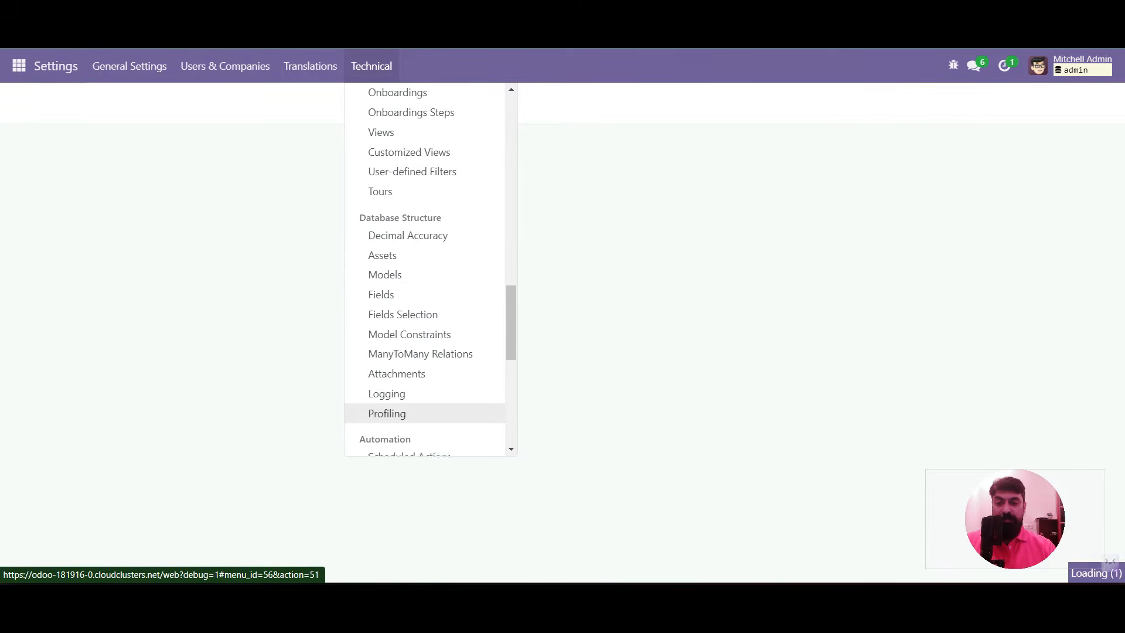
scroll(410, 328, up, 1)
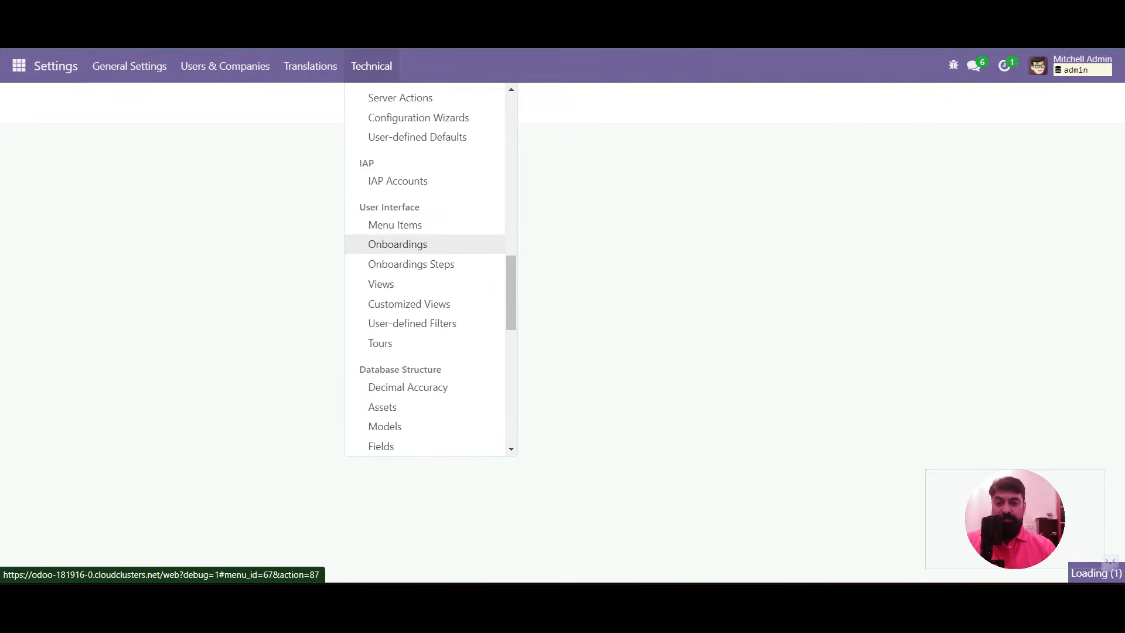
click(394, 224)
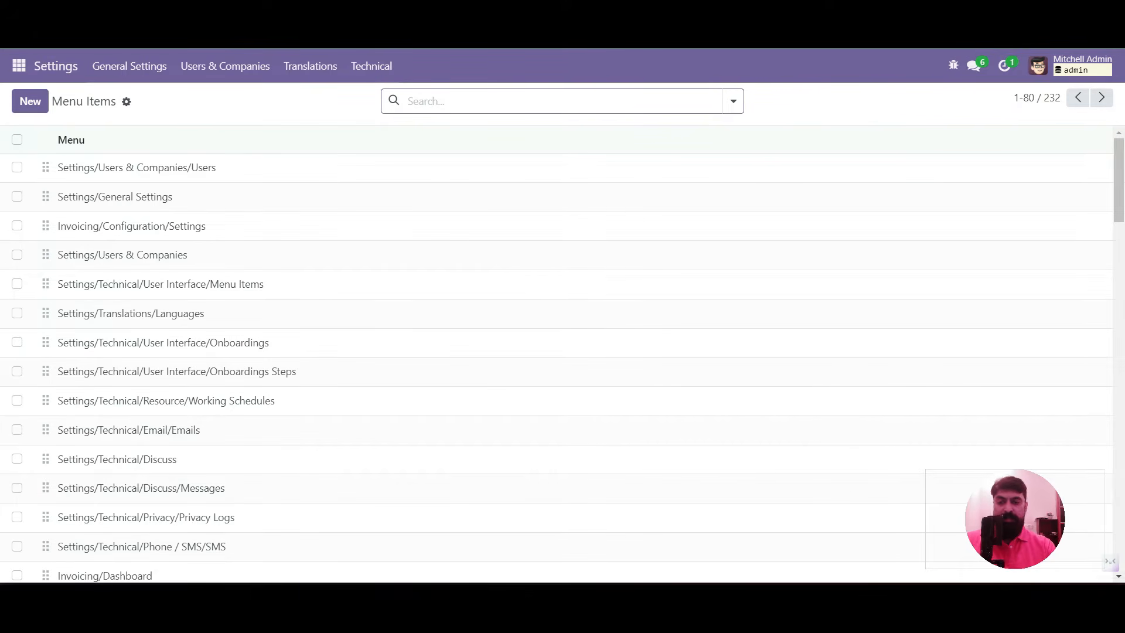
text(Teacher)
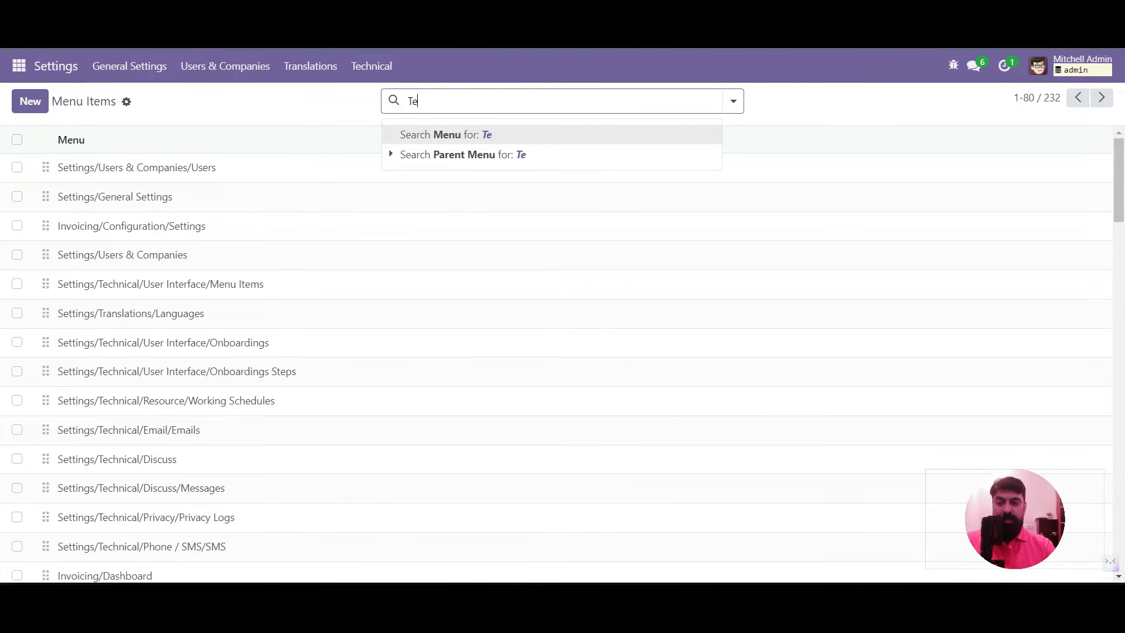
key(Return)
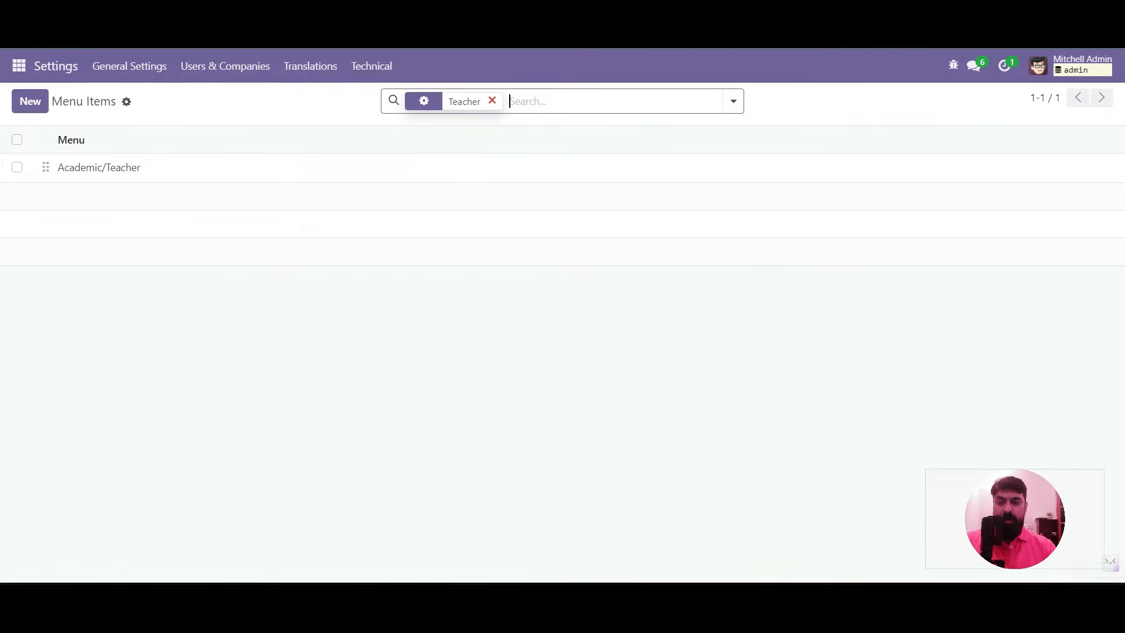
click(94, 169)
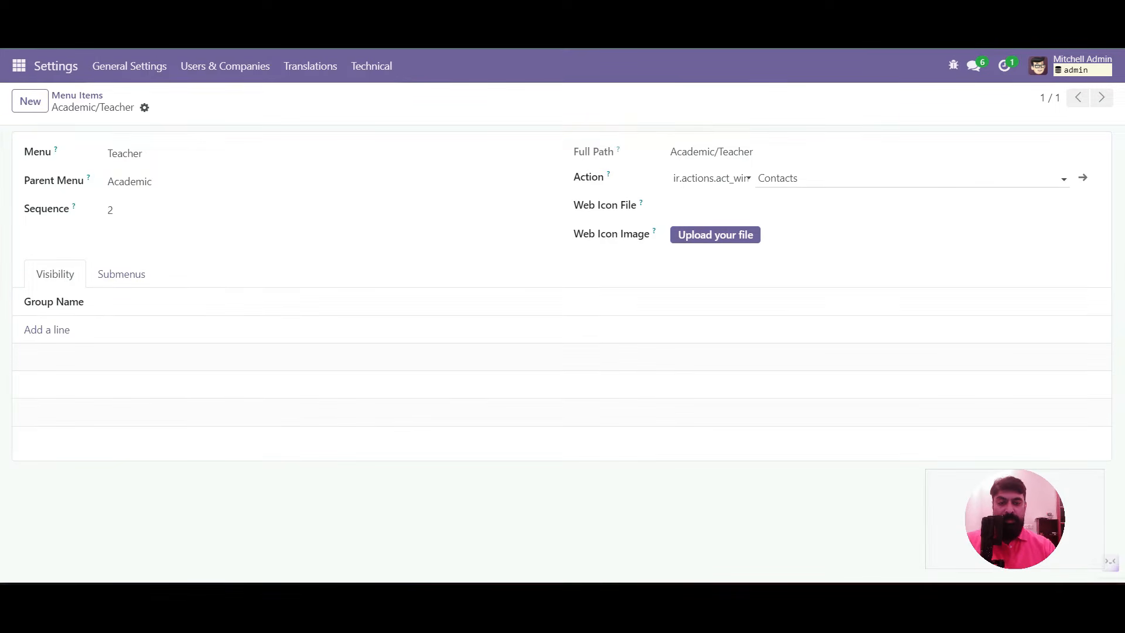
Duplicate the Contacts window action, rename the copy to Teacher, and save it
click(912, 178)
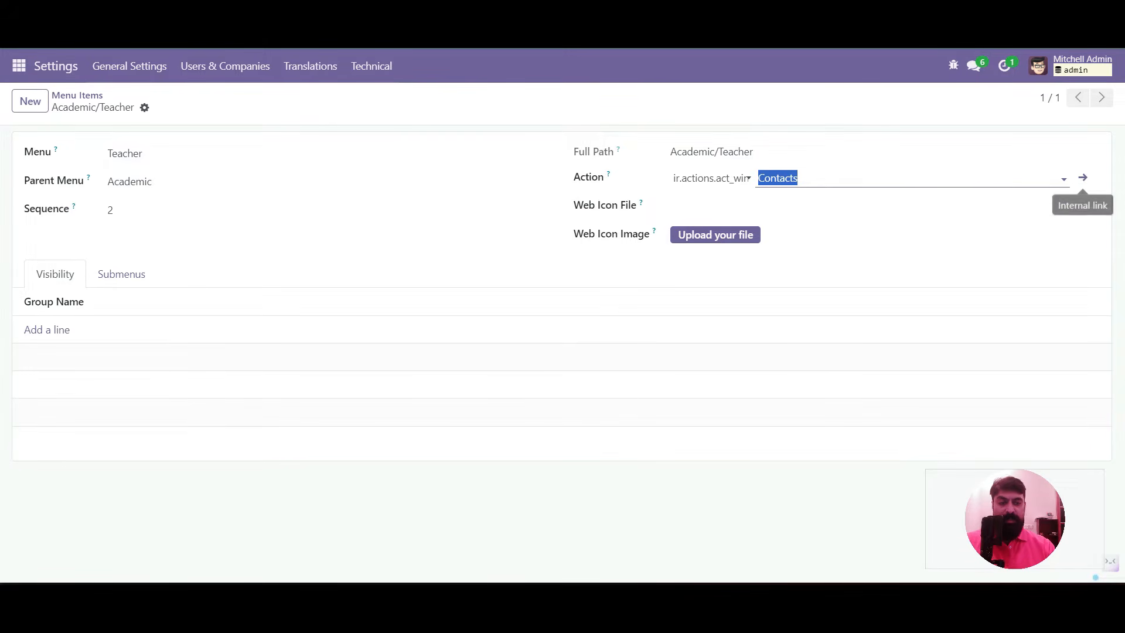
click(1083, 177)
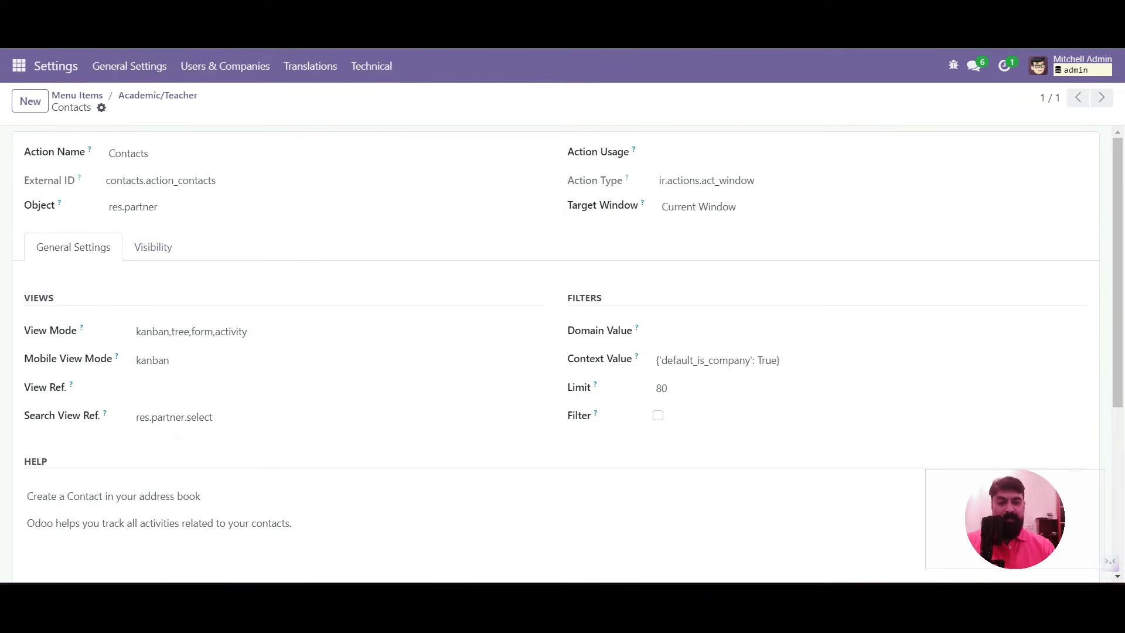
click(102, 107)
click(145, 133)
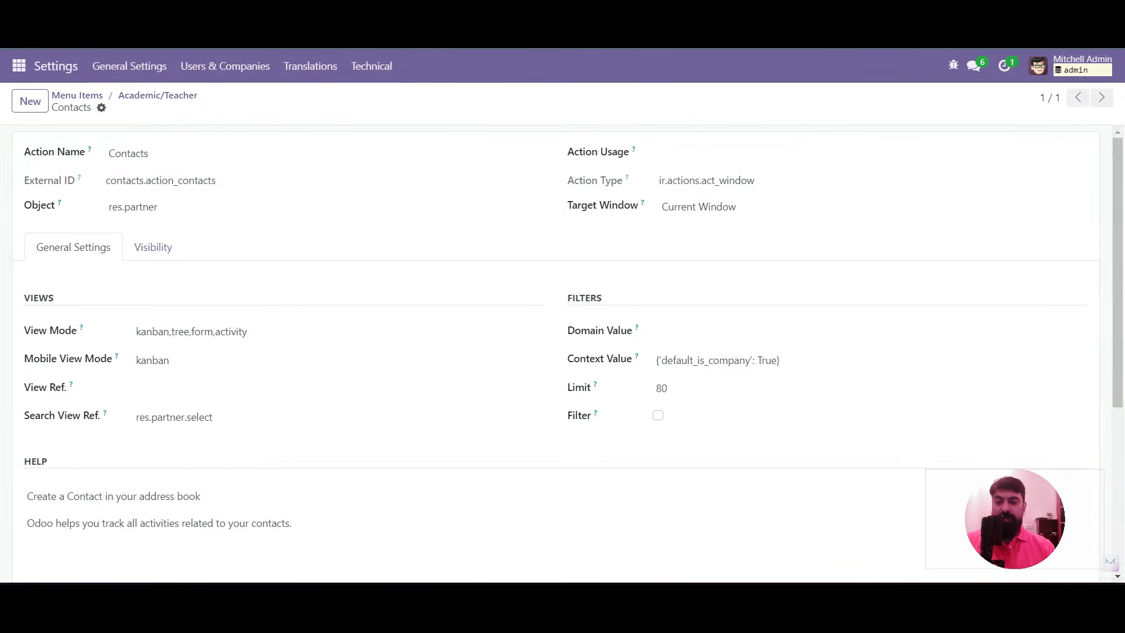
click(150, 154)
key(ctrl+a)
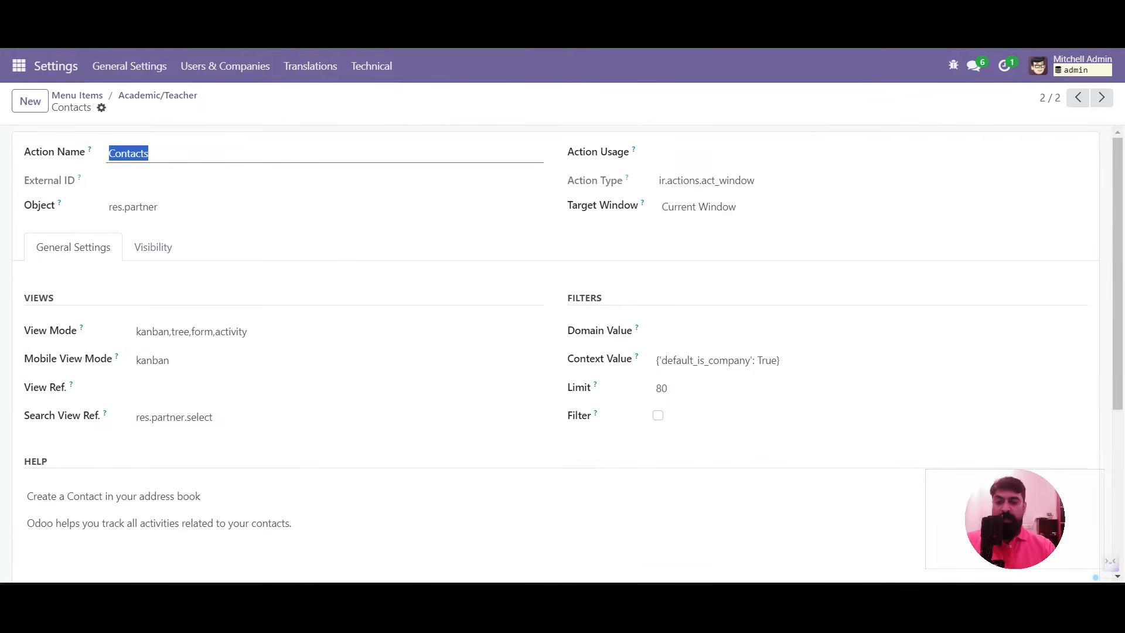
text(Teacher)
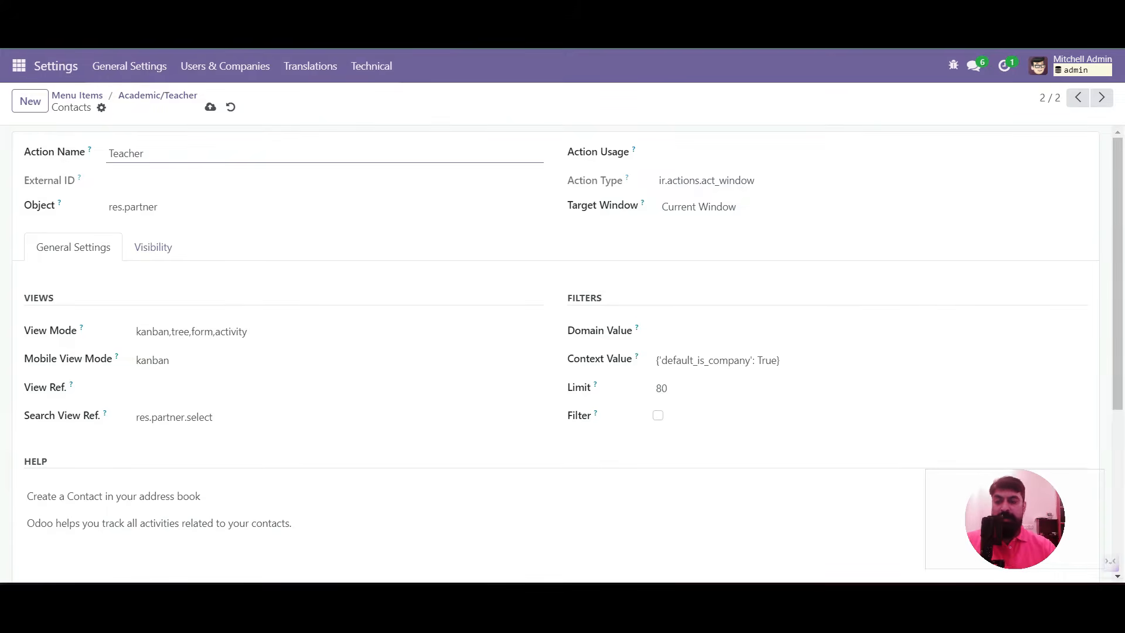
click(210, 107)
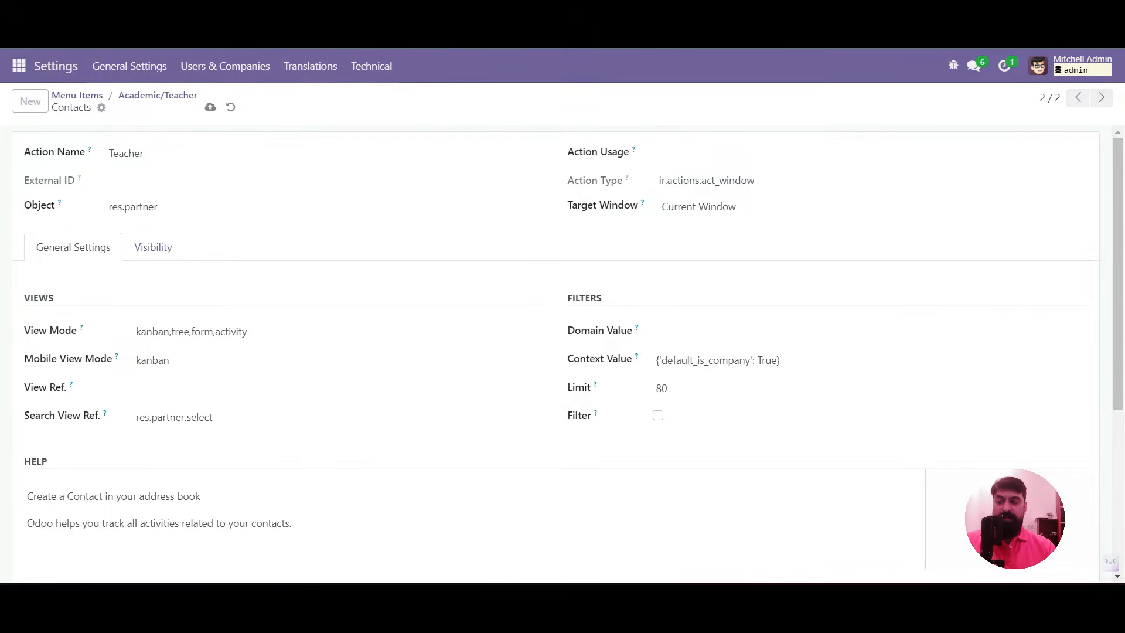
Set the Academic/Teacher menu item's Action to Teacher and save it
click(157, 96)
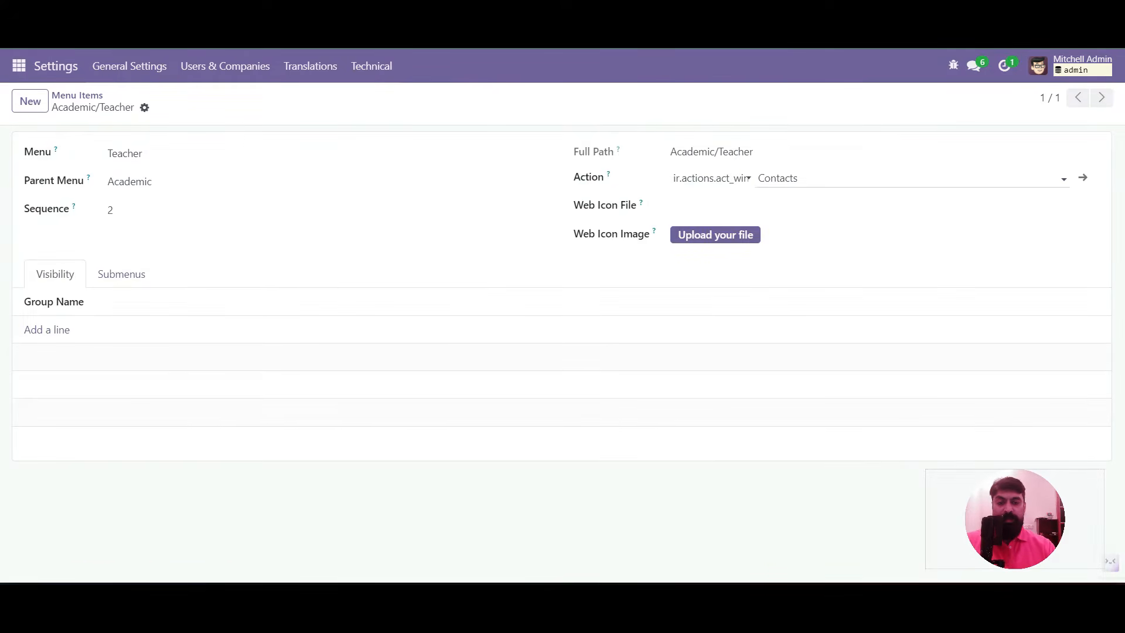
click(779, 178)
text(tea)
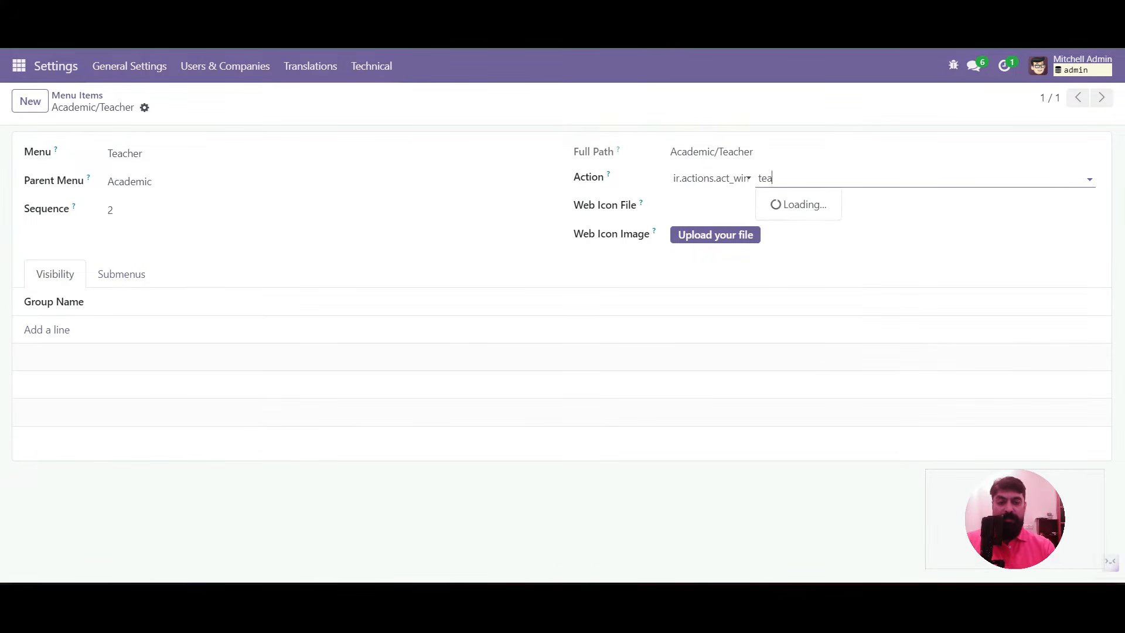
text(ch)
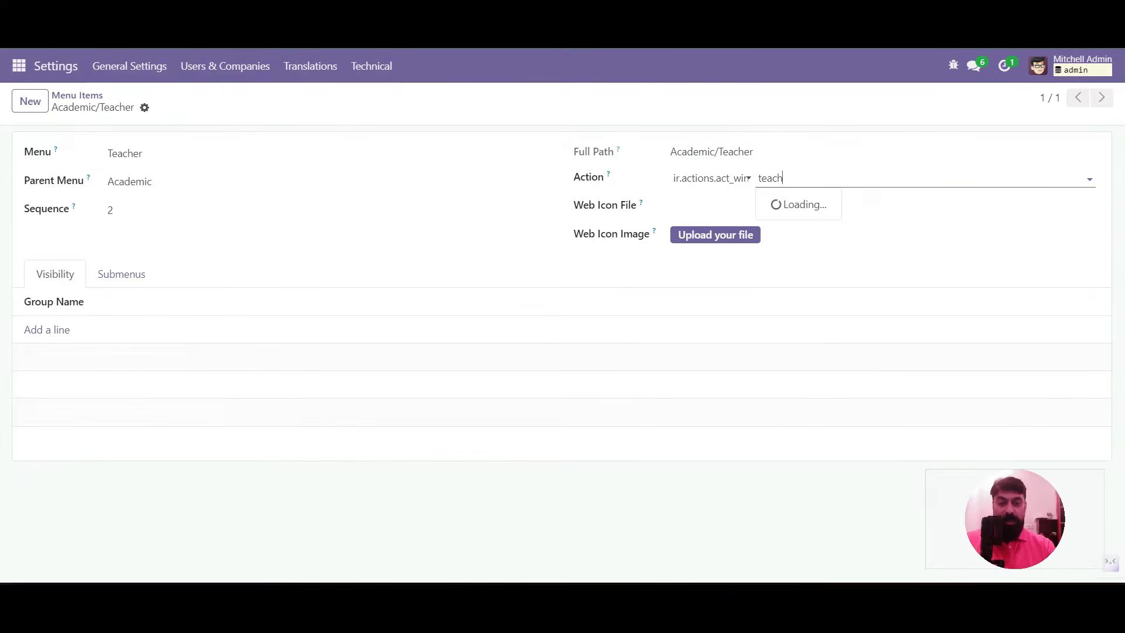
key(Return)
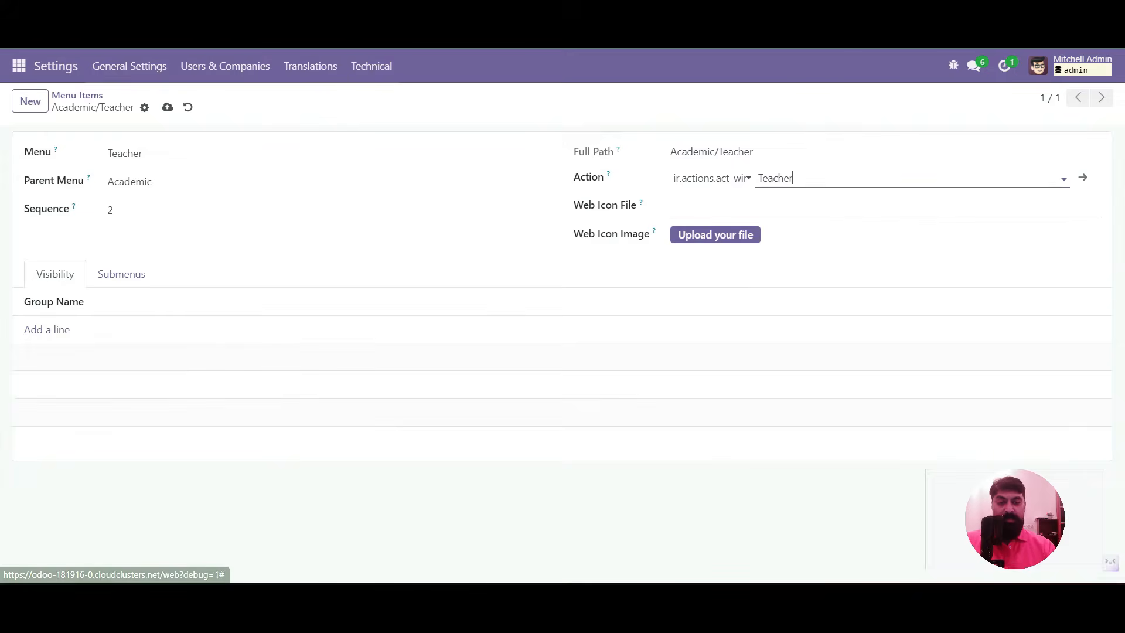
key(alt+s)
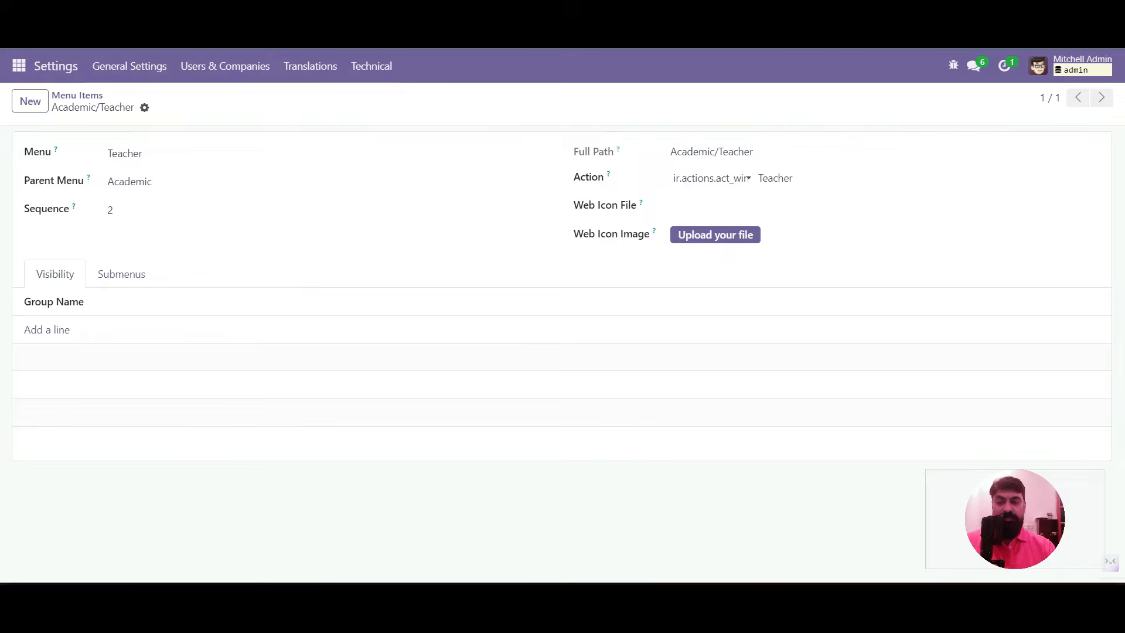
Duplicate the Teacher window action as a new action named Student and save it
click(1083, 177)
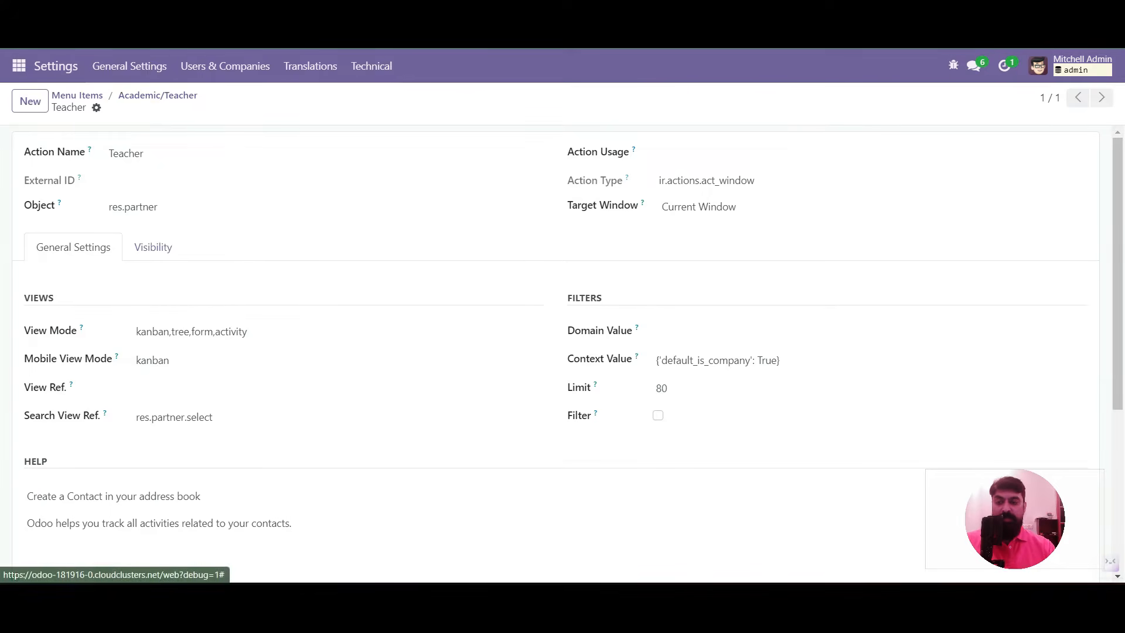
click(96, 108)
click(144, 133)
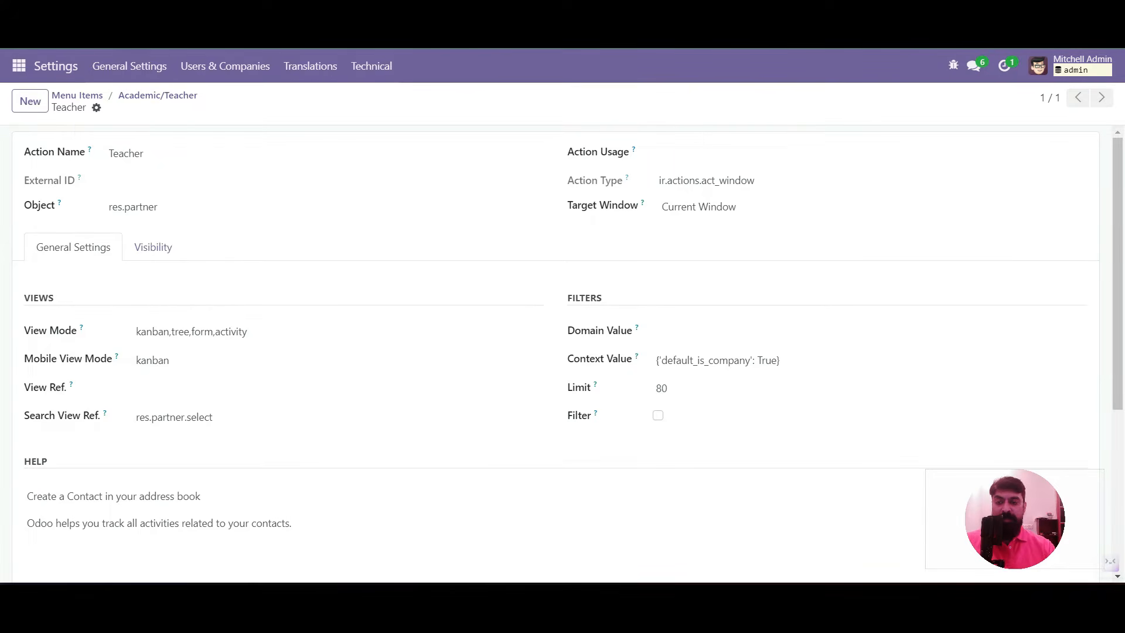
double_click(144, 154)
text(Student)
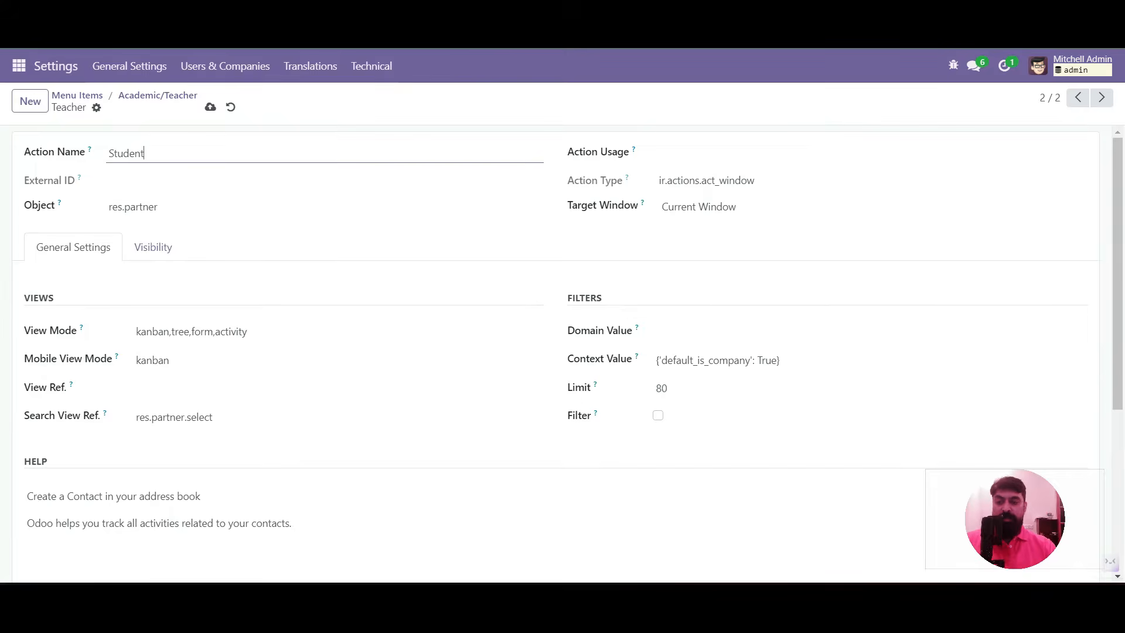
click(211, 107)
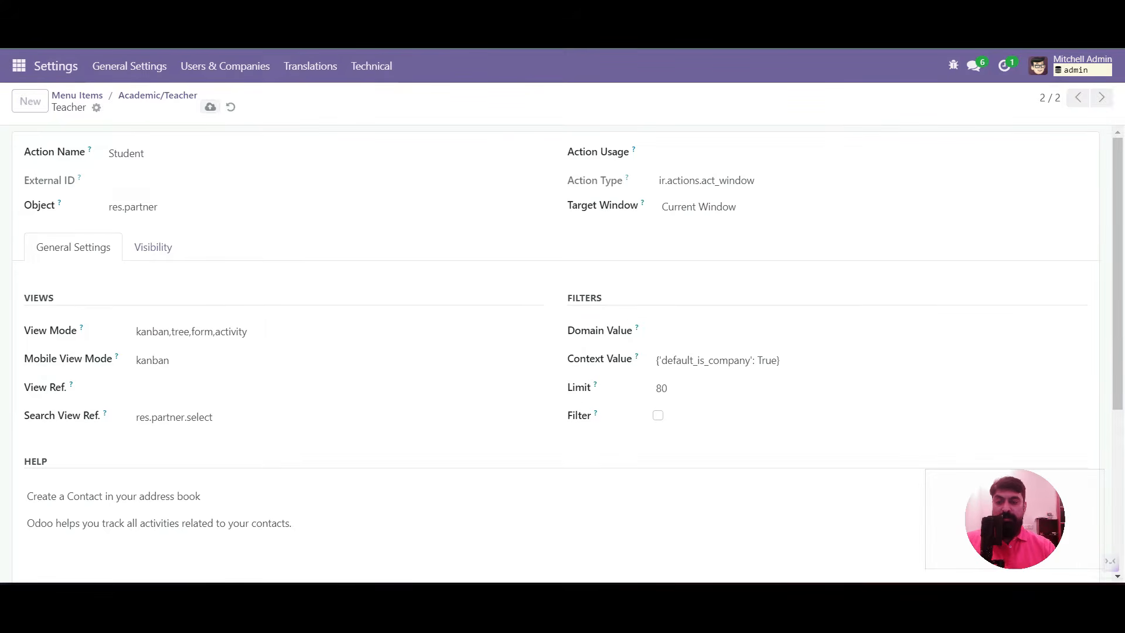
Open the Academic/Student menu item by searching Menu Items for 'student'
click(157, 95)
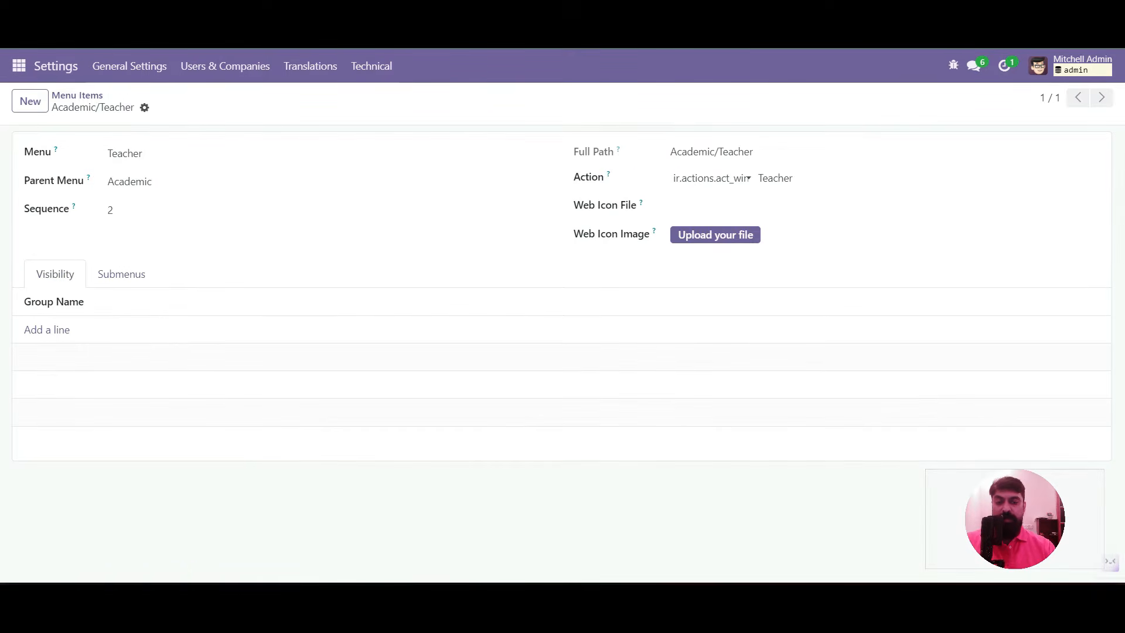
click(77, 95)
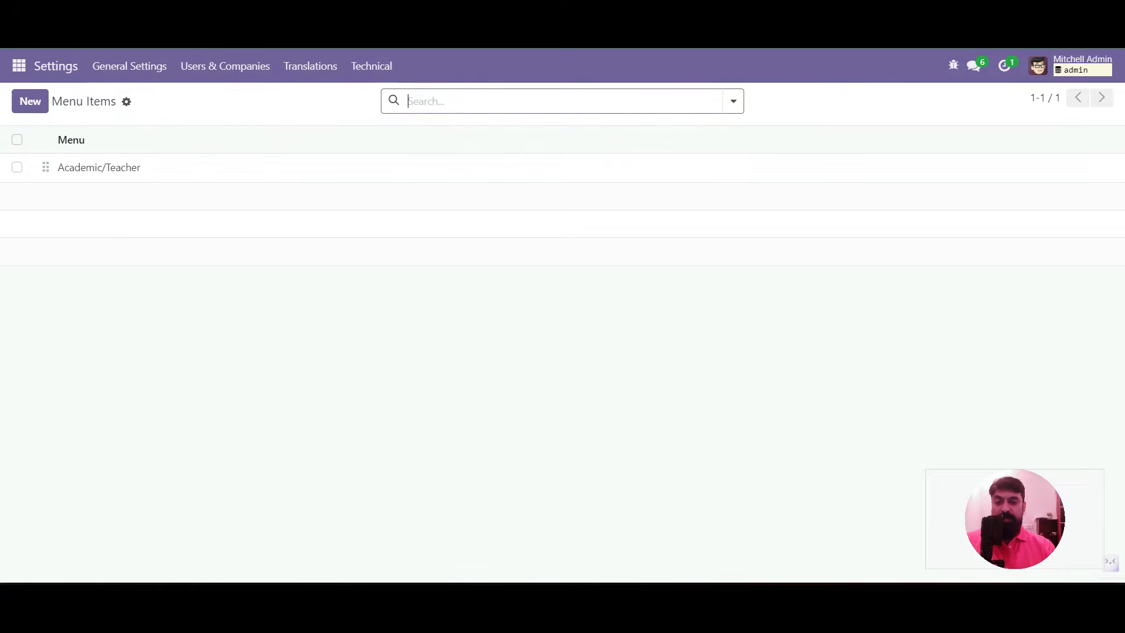
text(student)
key(Return)
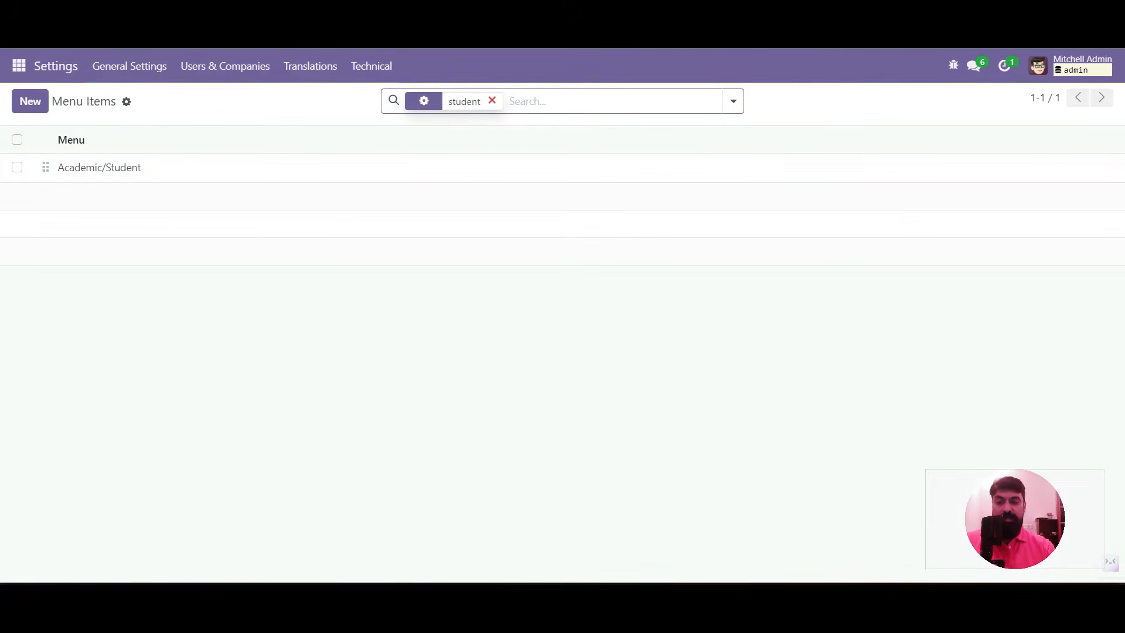
click(99, 168)
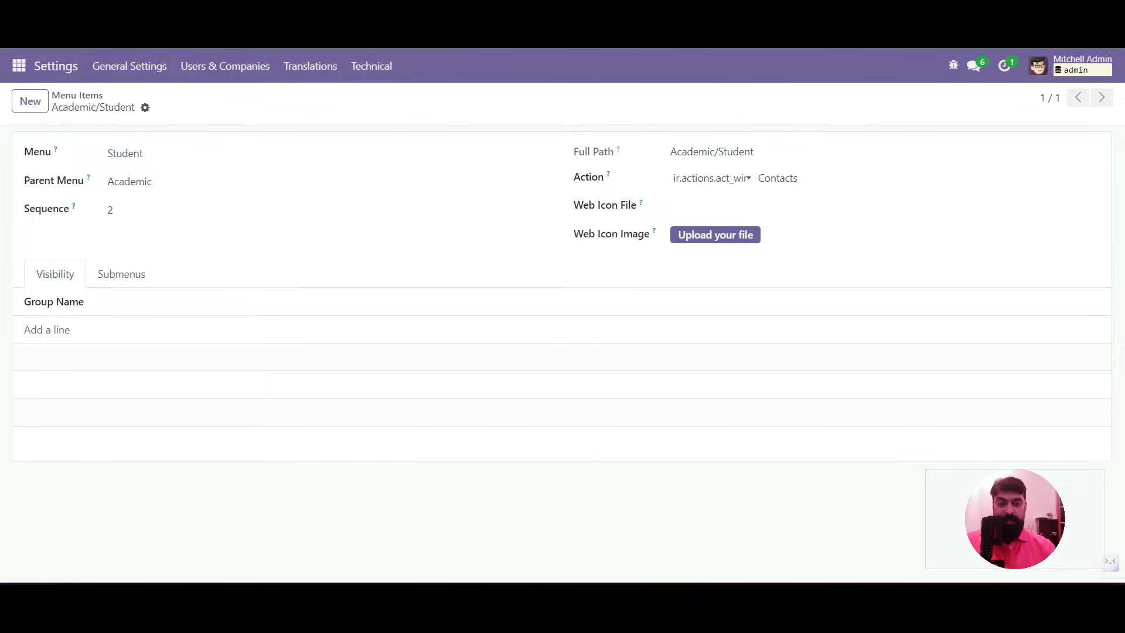
Set the Academic/Student menu item's Action to Student and save it
click(787, 178)
text(stude)
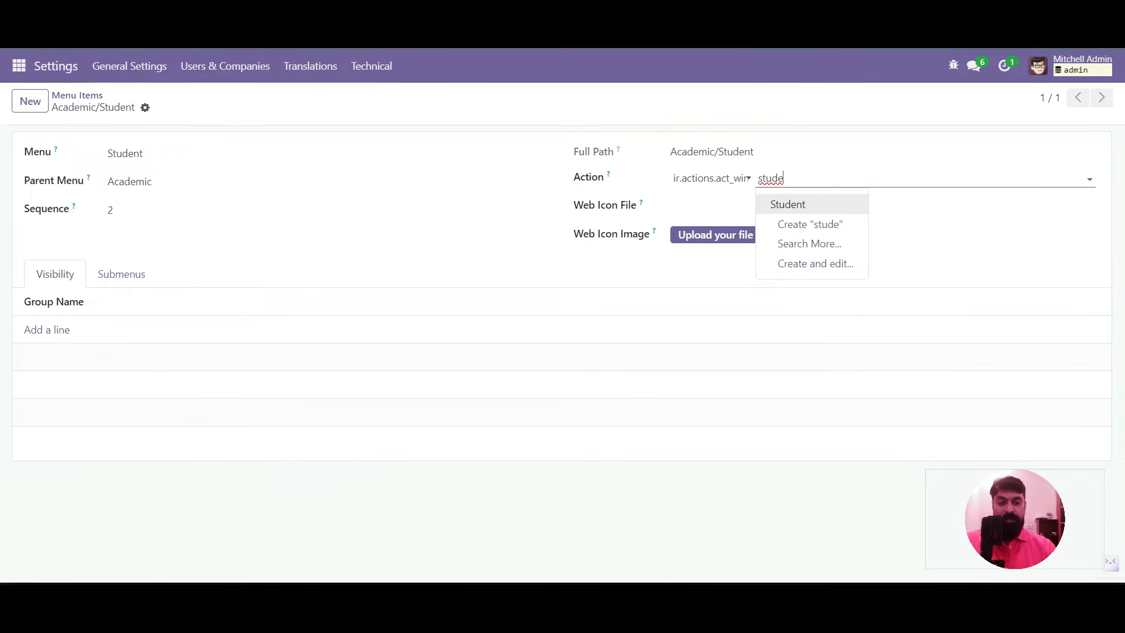
key(Return)
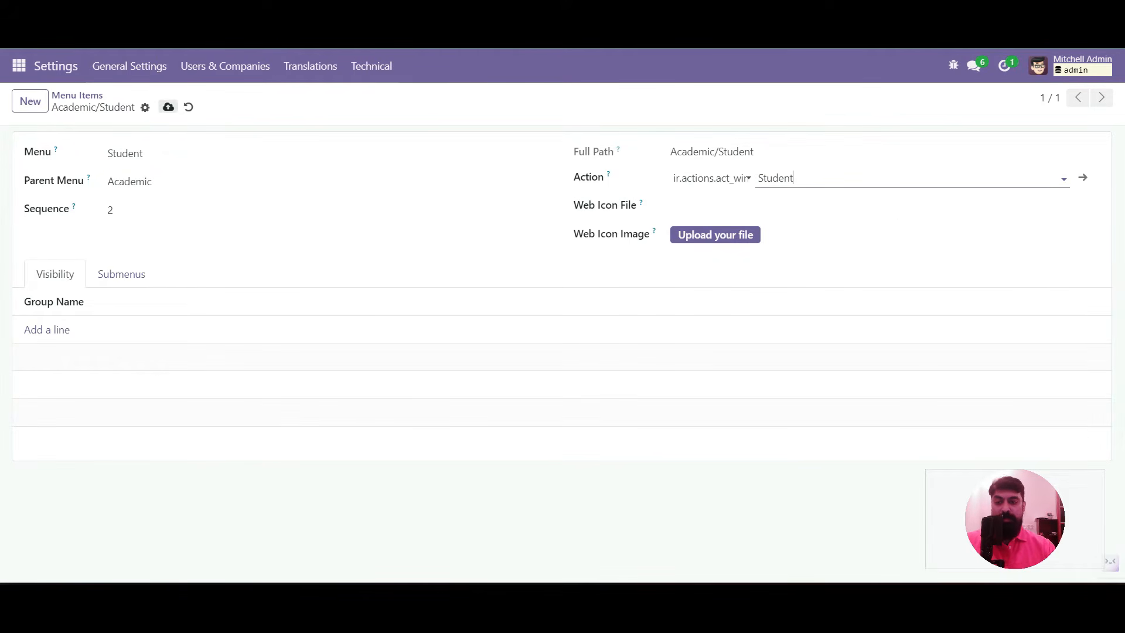
click(168, 106)
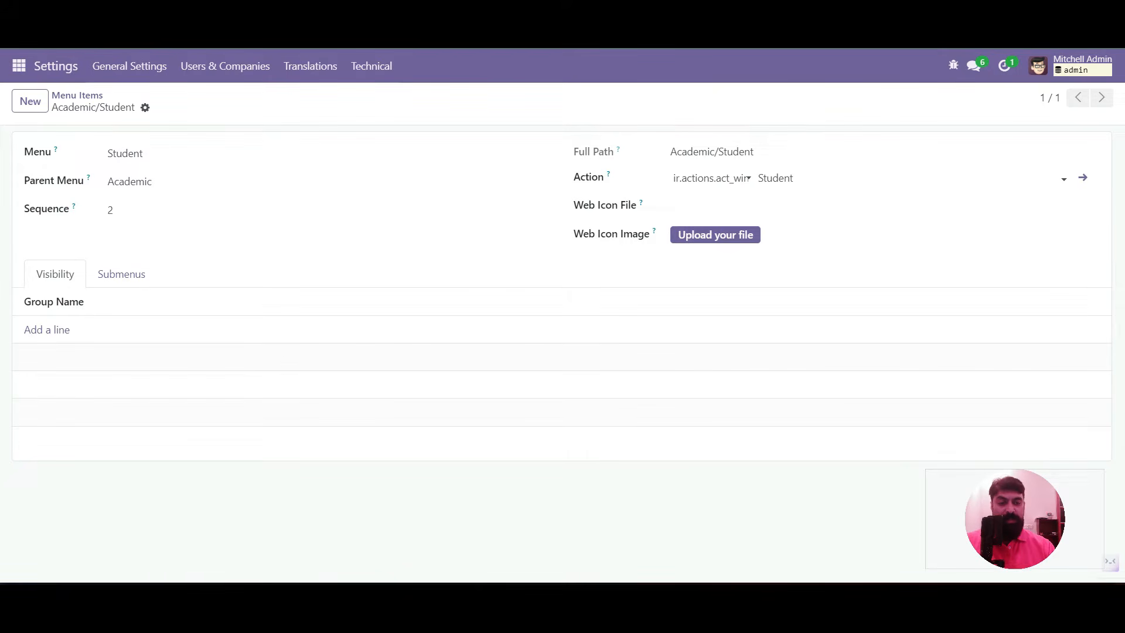
Append 'default_x_is_student':True to the Student action's Context Value and save it
click(1083, 177)
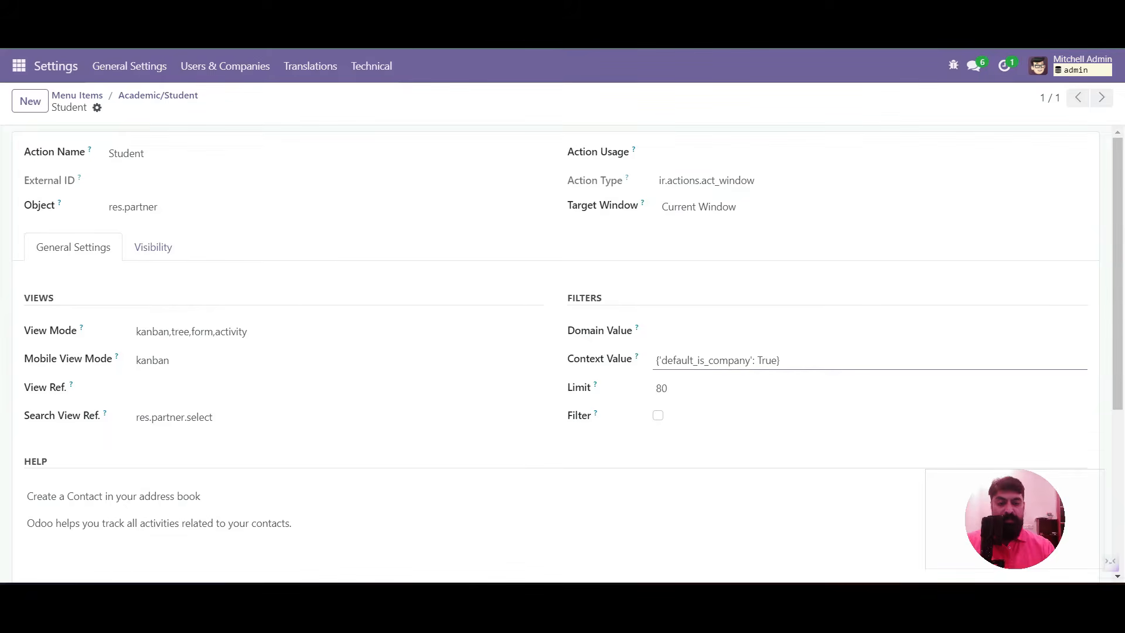
click(777, 360)
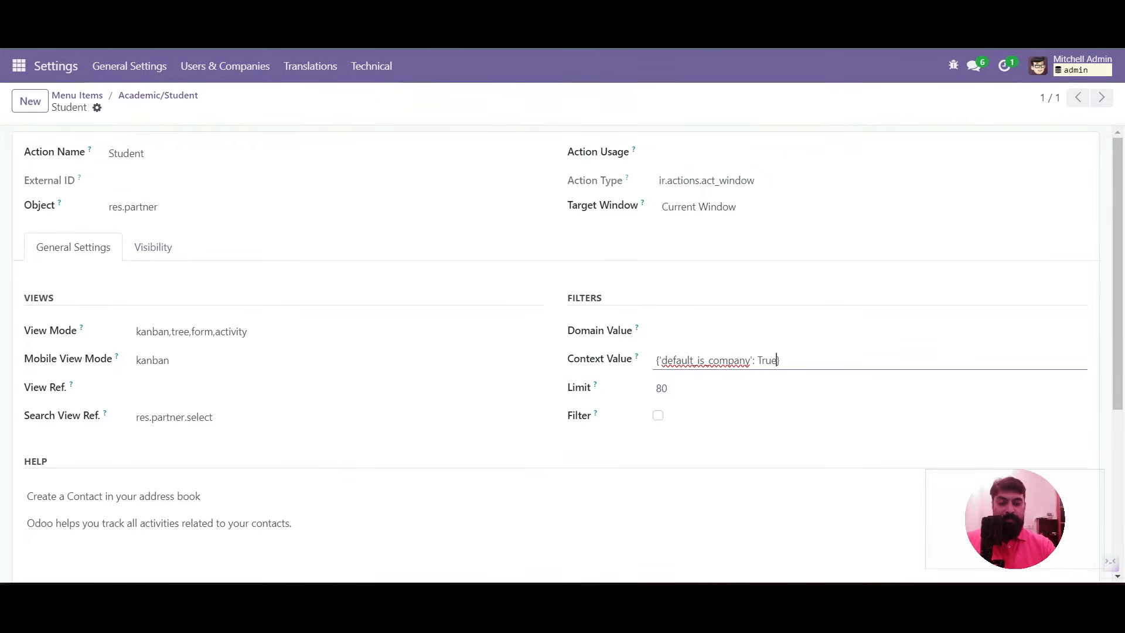
text(, )
text(default)
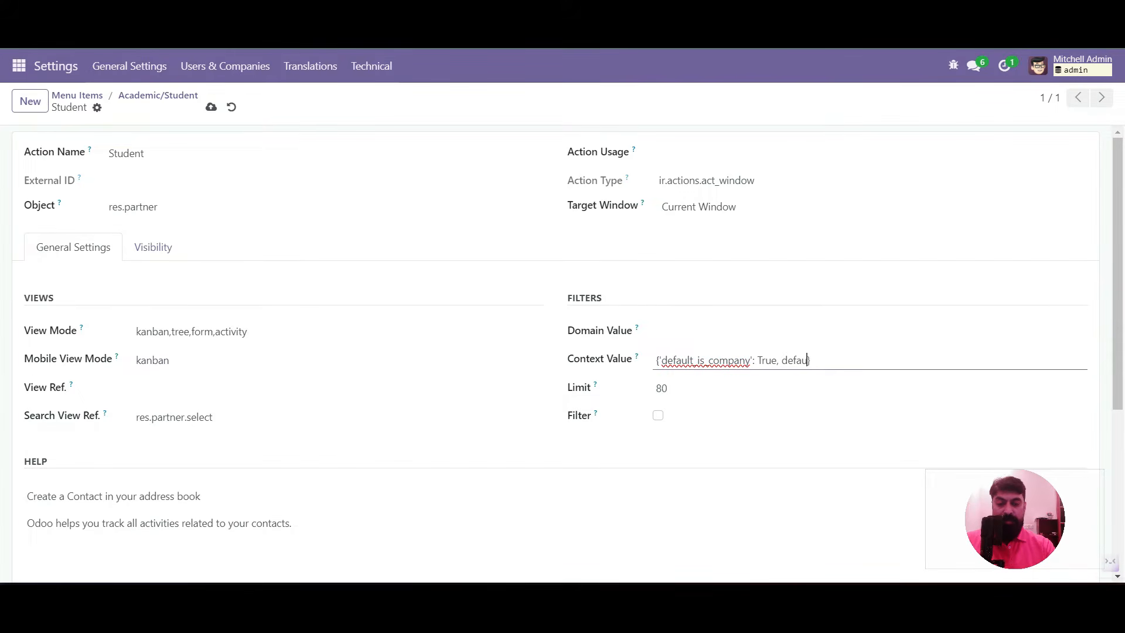
text(_x_is_student)
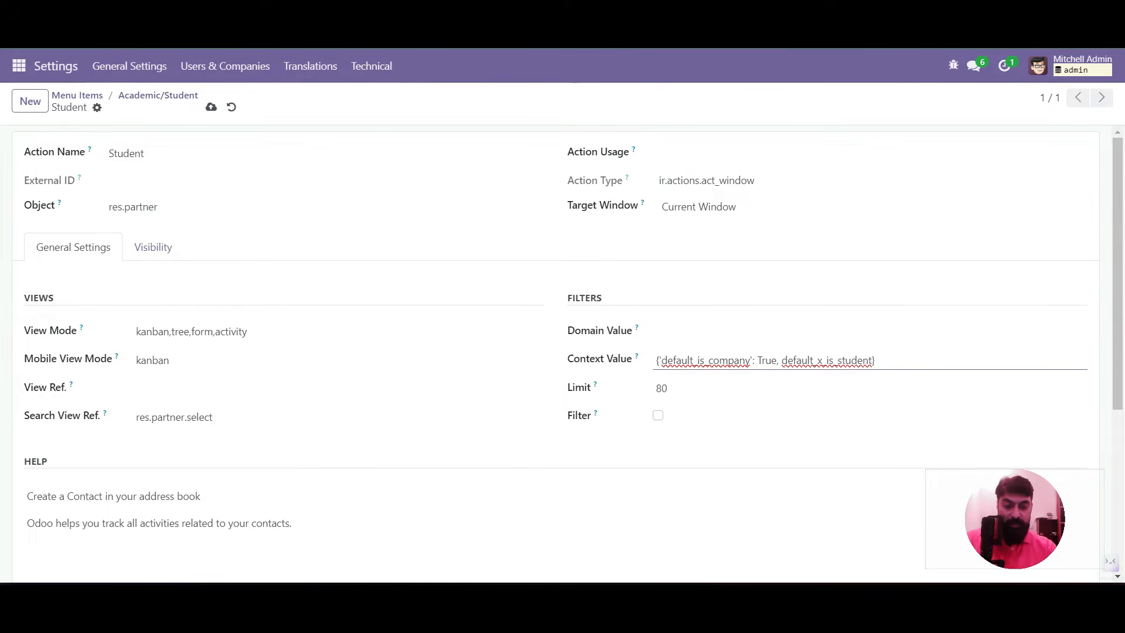
text(':True)
key(Left)
key(Left)
key(Left)
key(Left)
key(Left)
key(Left)
key(Left)
key(Left)
key(Left)
key(Left)
key(Left)
key(Left)
key(Left)
key(Left)
key(Left)
key(Left)
text(')
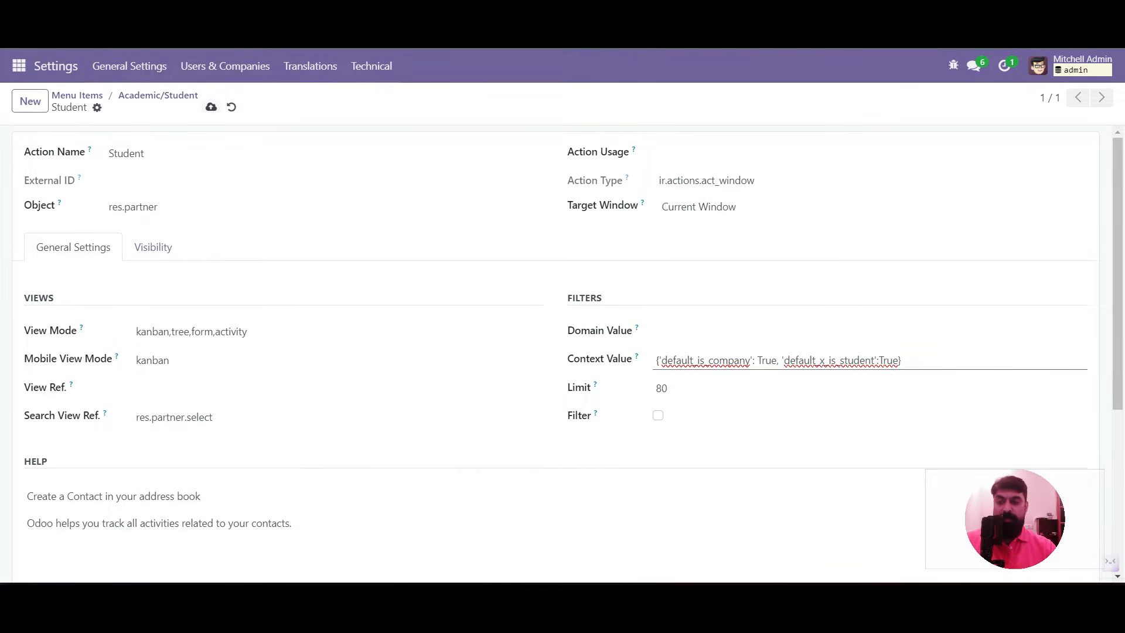
click(211, 107)
click(659, 332)
Enter the domain [('x_is_student','=',True)] on the Student action and save it
text([])
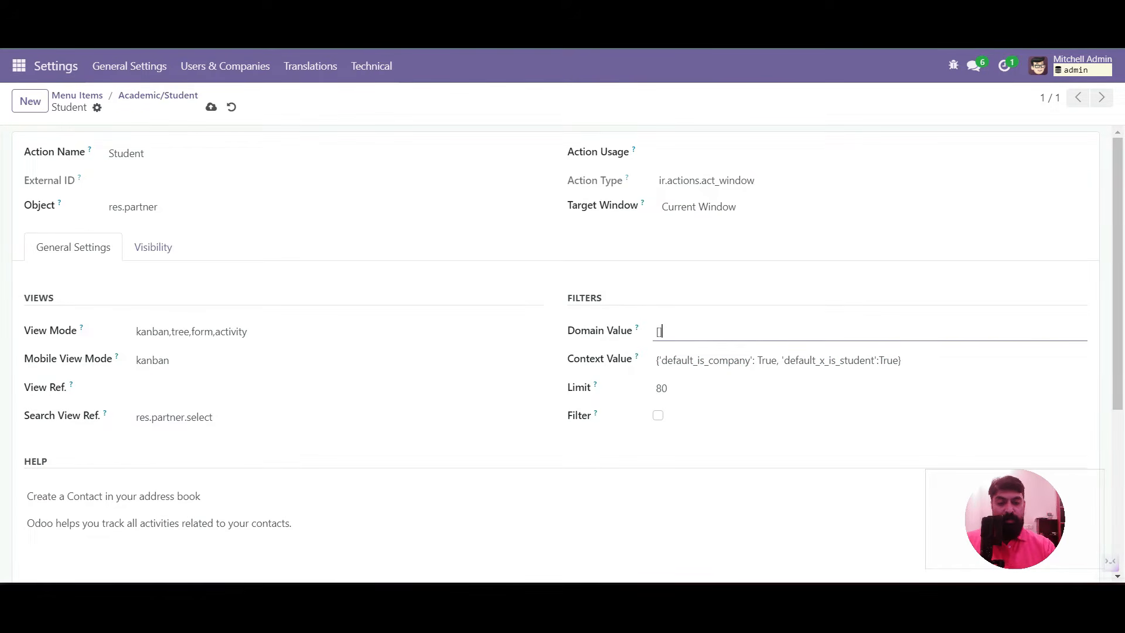
text())
text(')
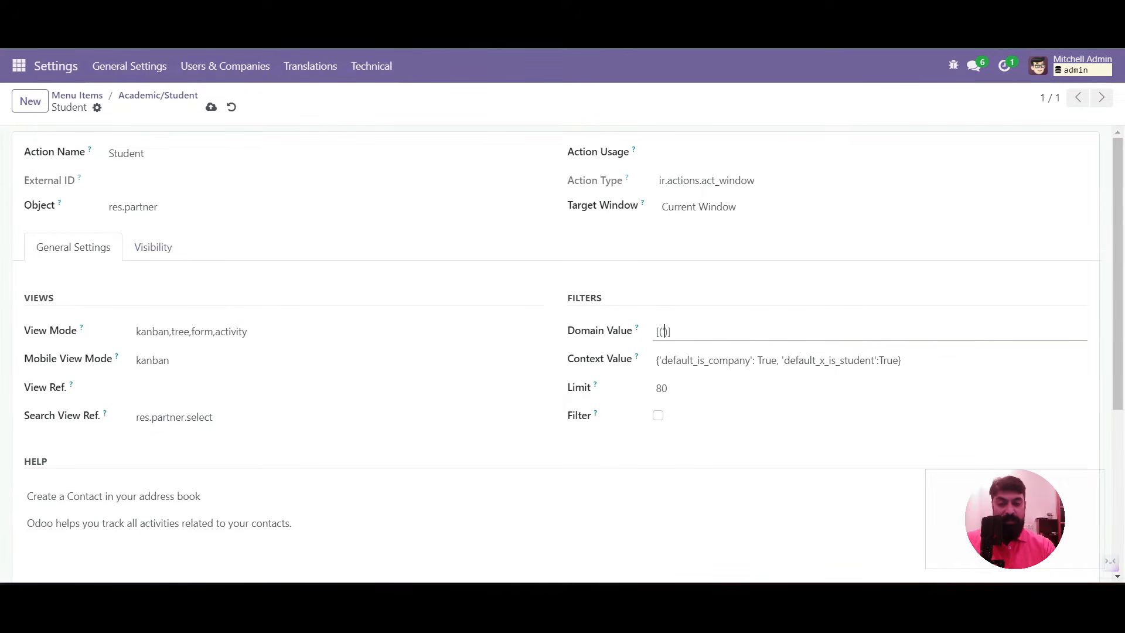
text(x_is_student','=',True)
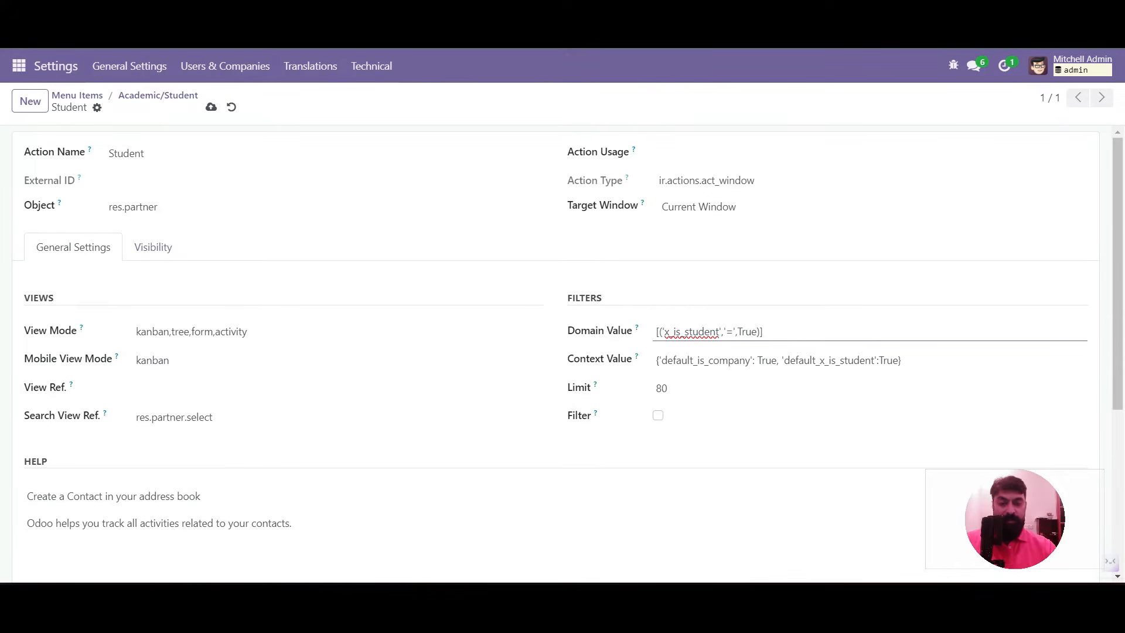
key(ctrl+s)
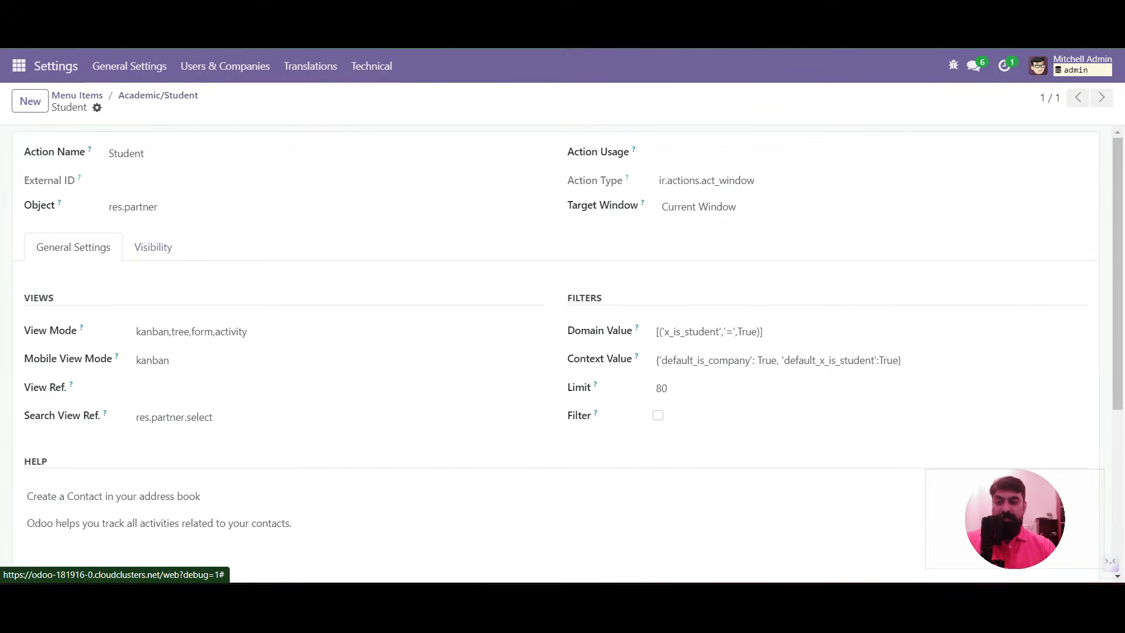
click(18, 66)
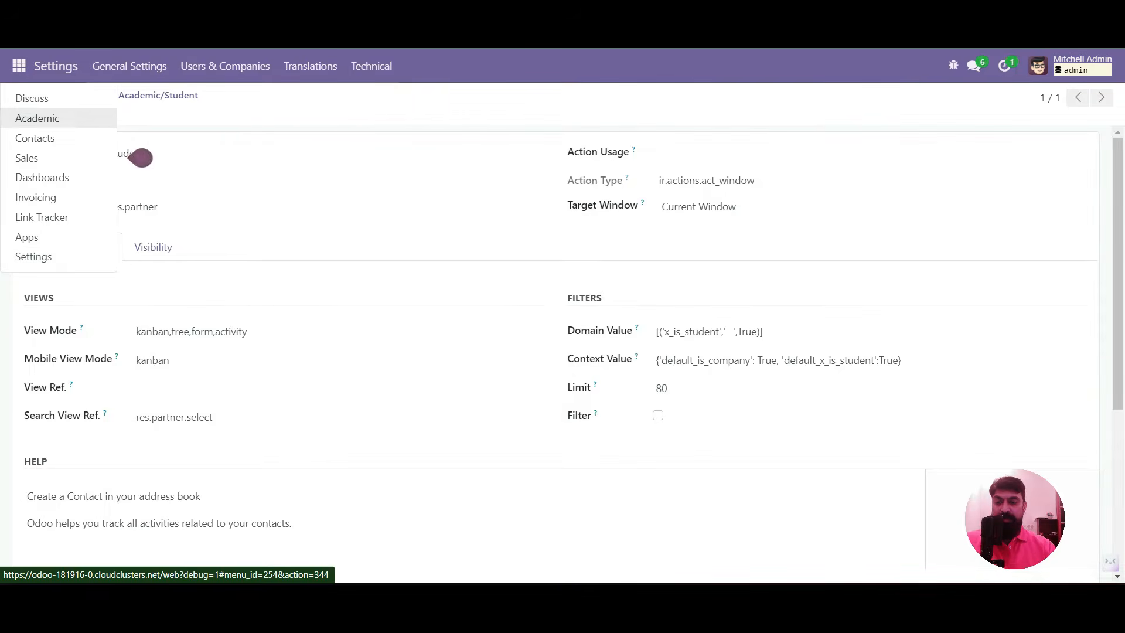
Reload the Academic app and open Student, confirming it shows an empty filtered view
click(35, 118)
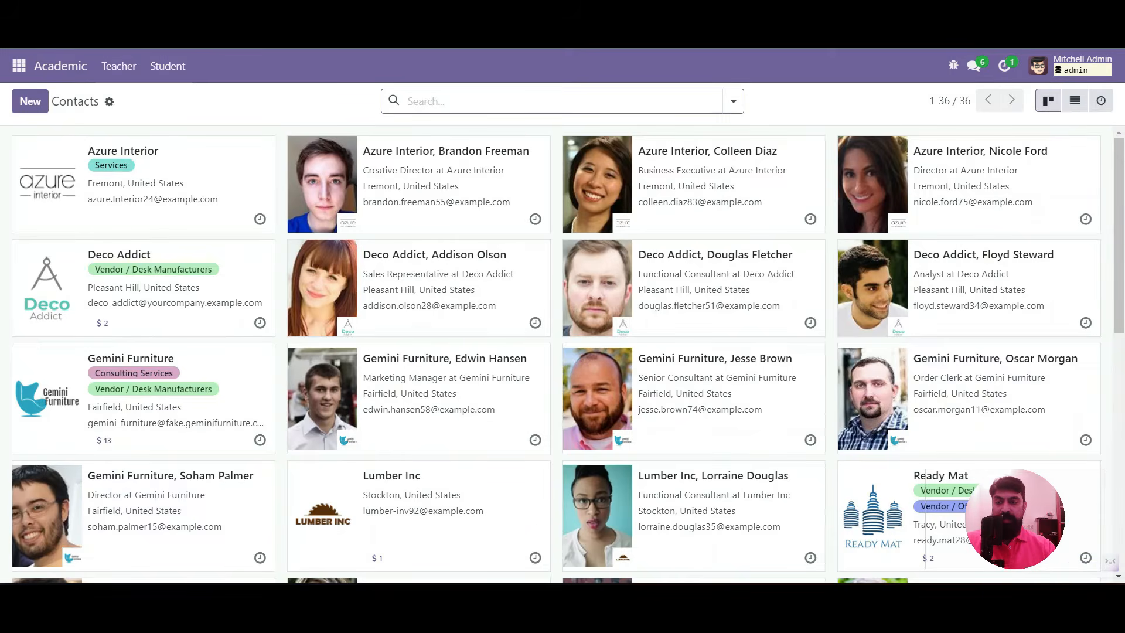
key(F5)
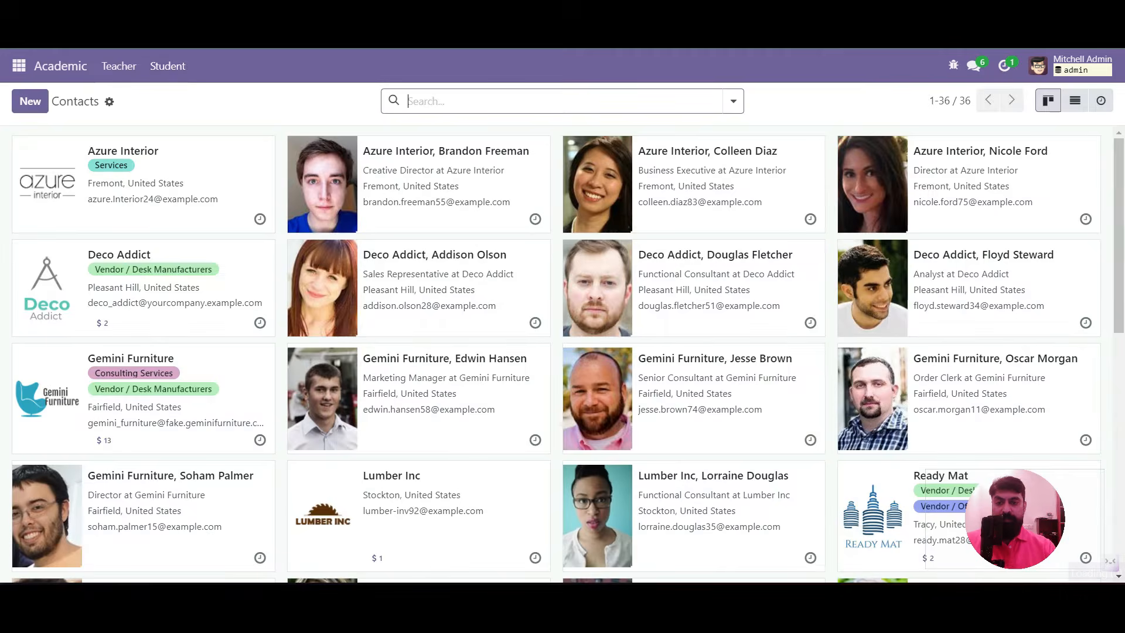
click(167, 66)
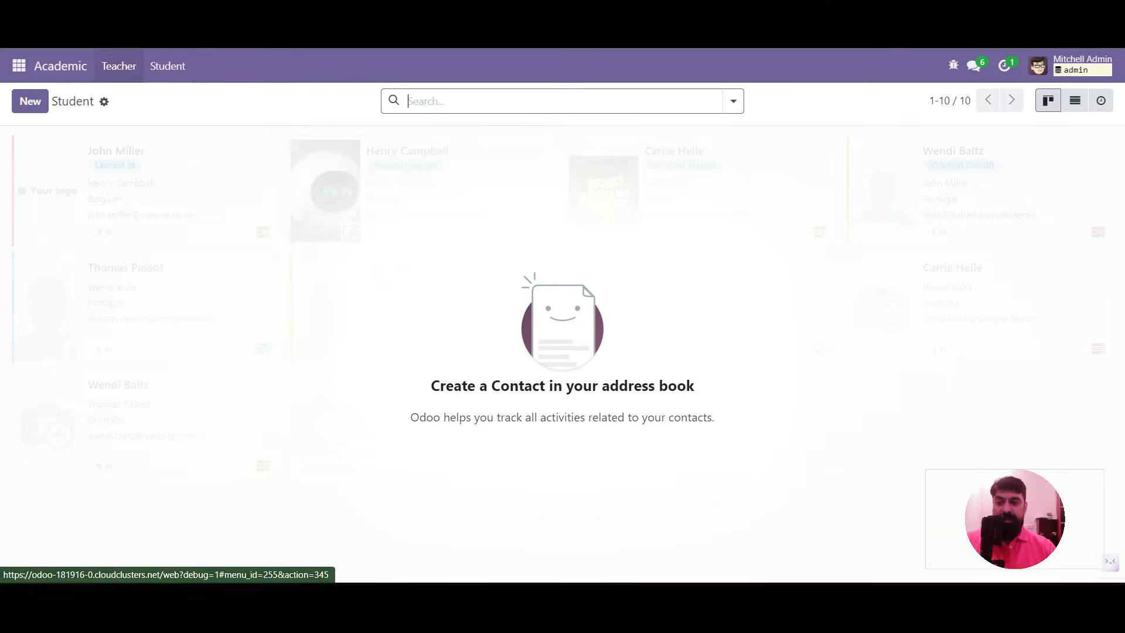
click(19, 66)
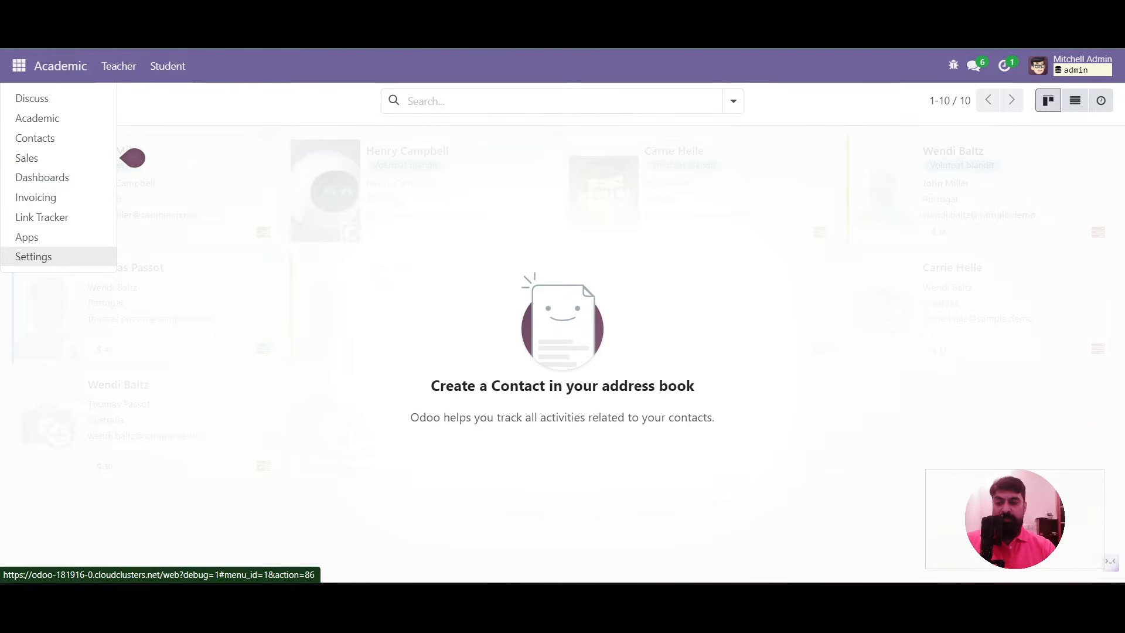
In Settings, search Menu Items for 'teacher' and open the Academic/Teacher entry
click(33, 257)
click(371, 65)
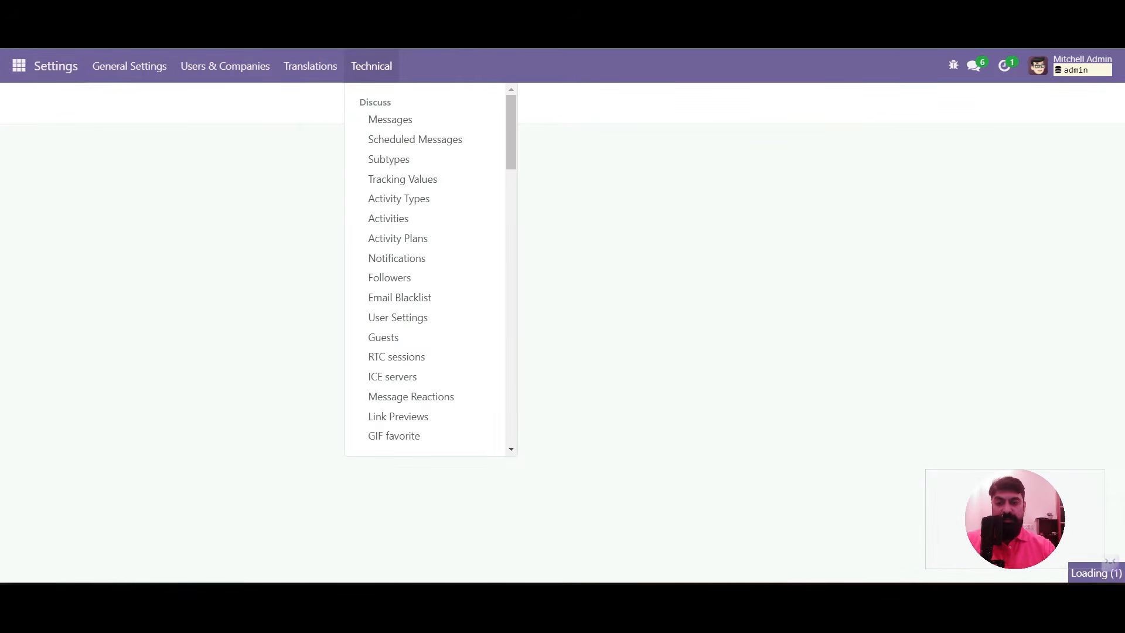
scroll(410, 275, down, 3)
scroll(405, 276, down, 8)
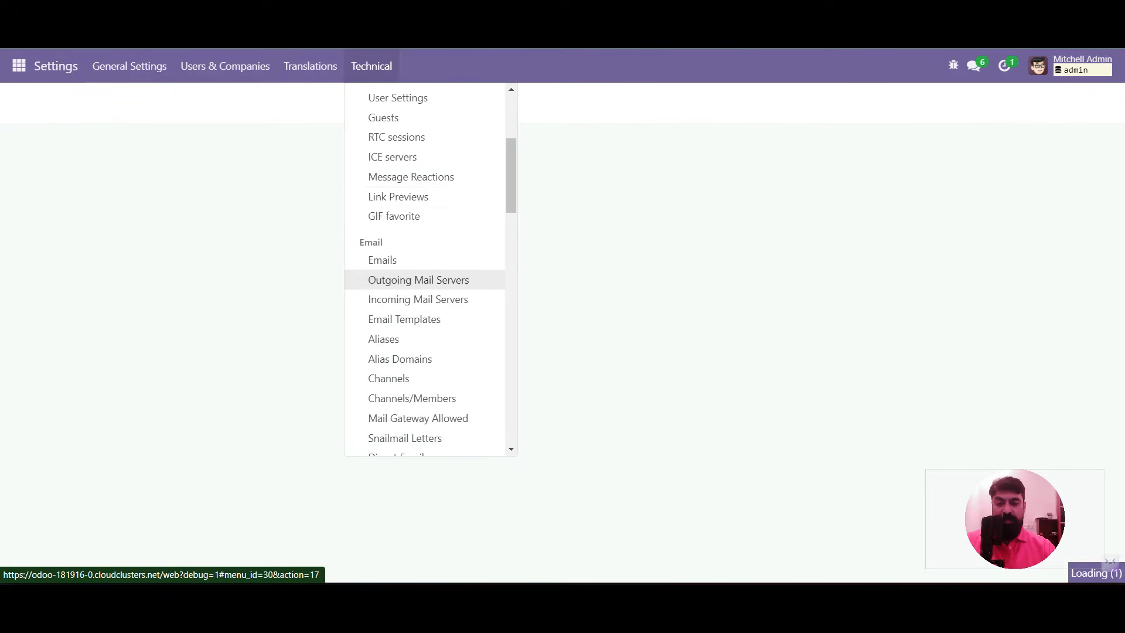
scroll(404, 258, down, 5)
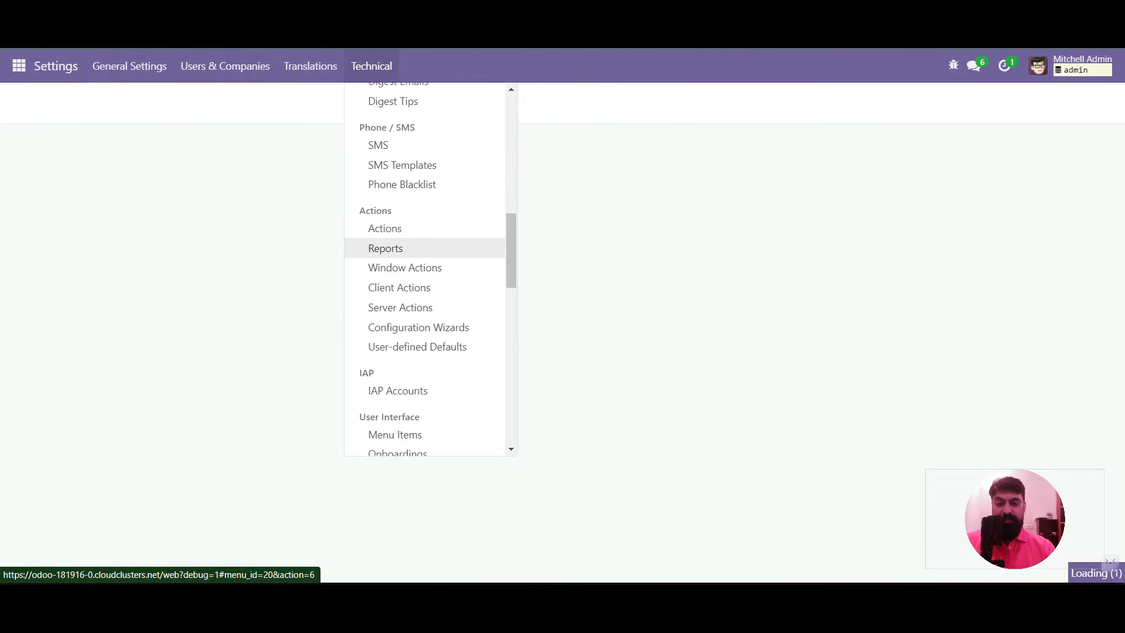
click(395, 298)
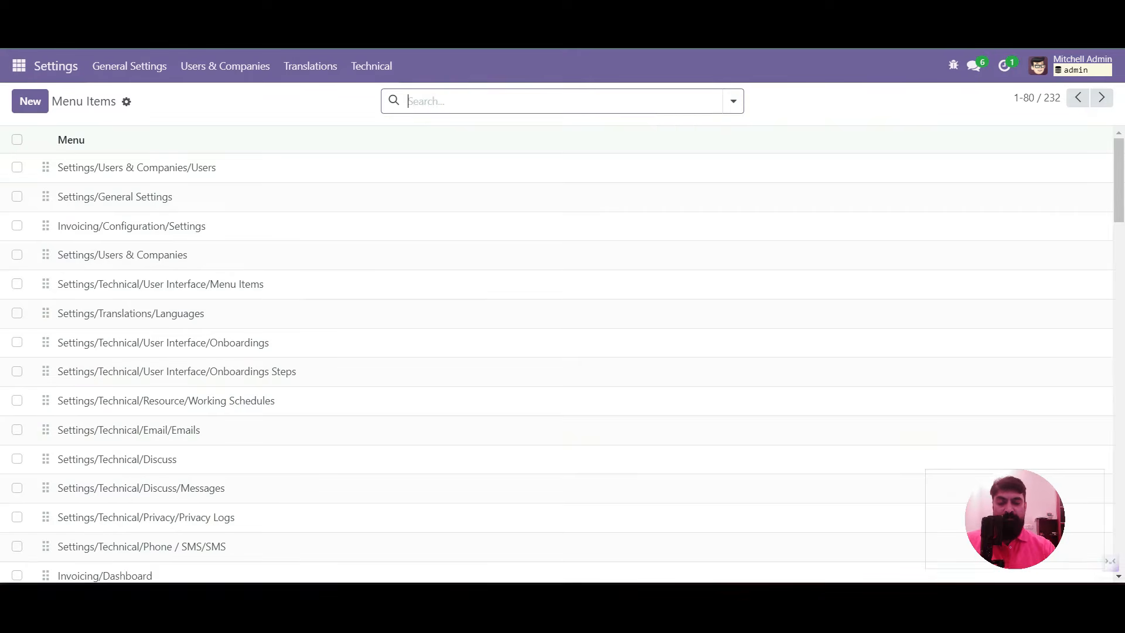
text(teacher)
key(Return)
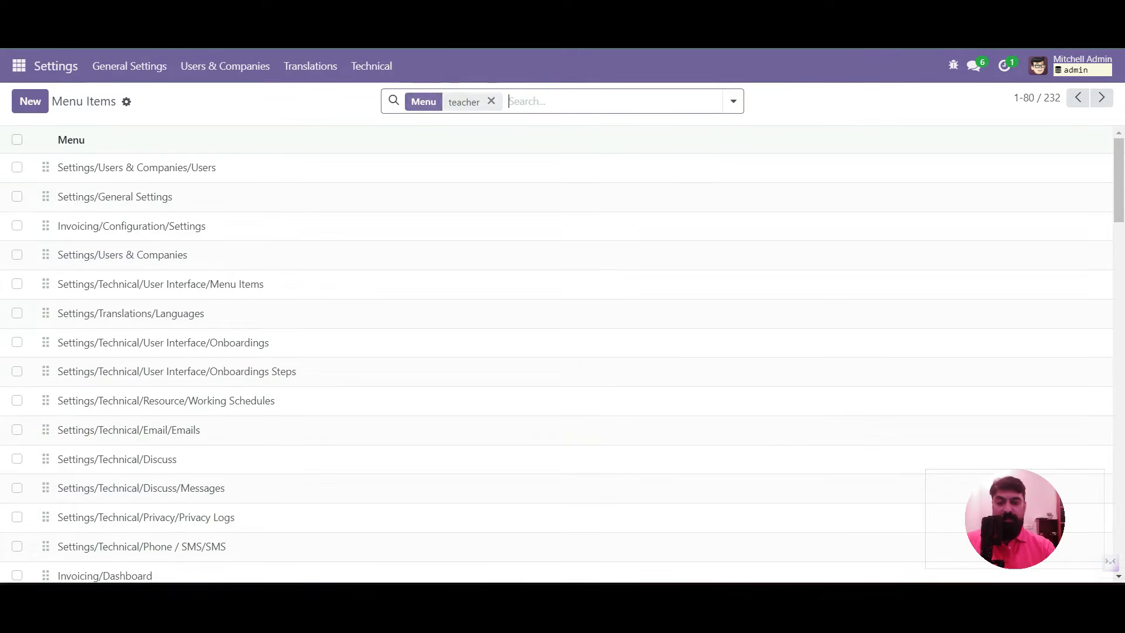
click(99, 167)
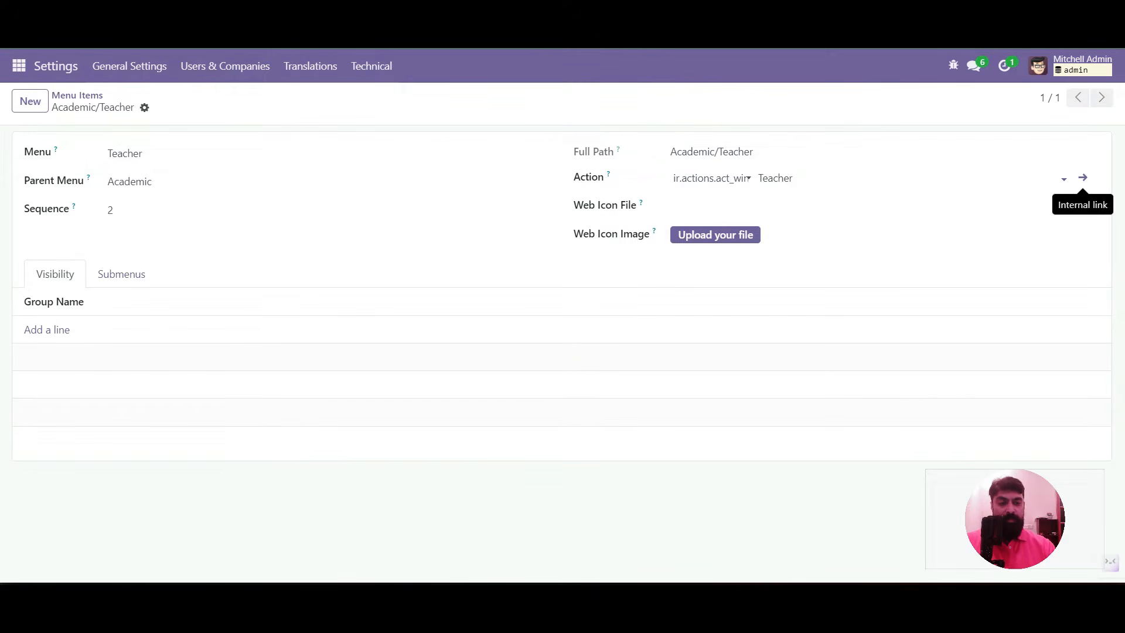
Add 'default_x_is_teacher': True to the Teacher action's Context Value
click(1084, 177)
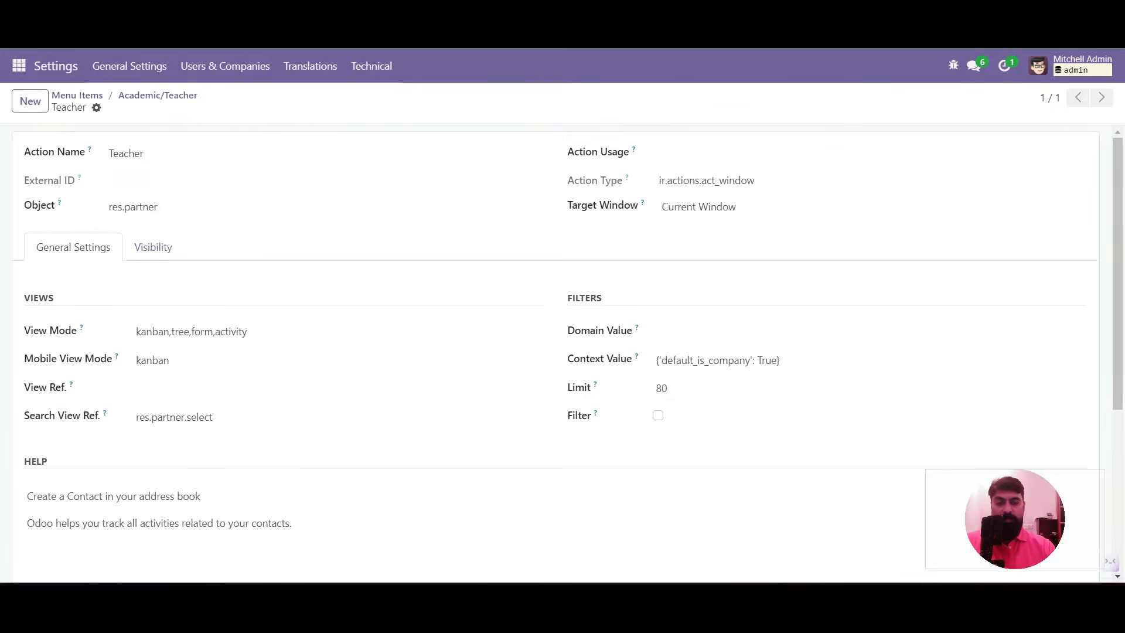
click(733, 360)
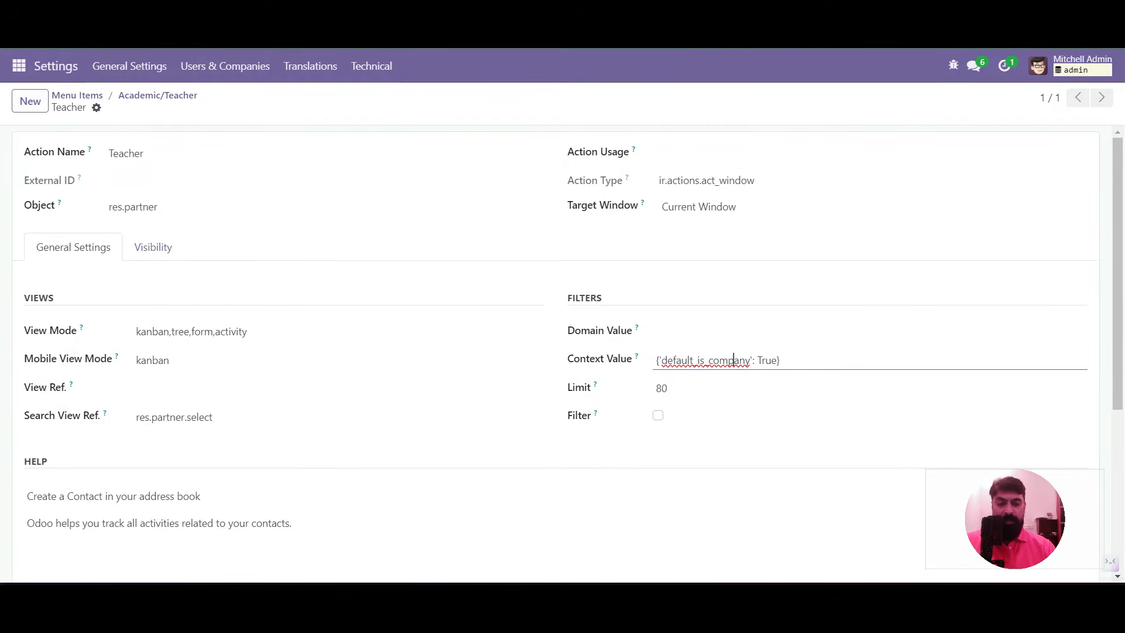
drag(658, 360, 777, 360)
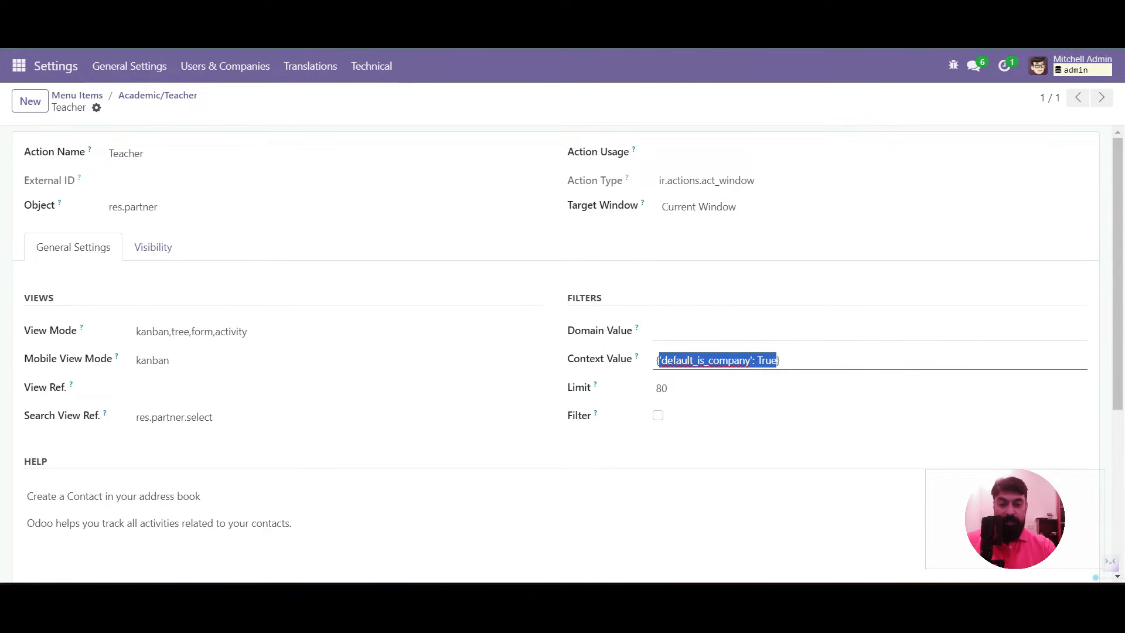
key(BackSpace)
key(ctrl+z)
key(ctrl+c)
click(777, 361)
text(,)
key(ctrl+v)
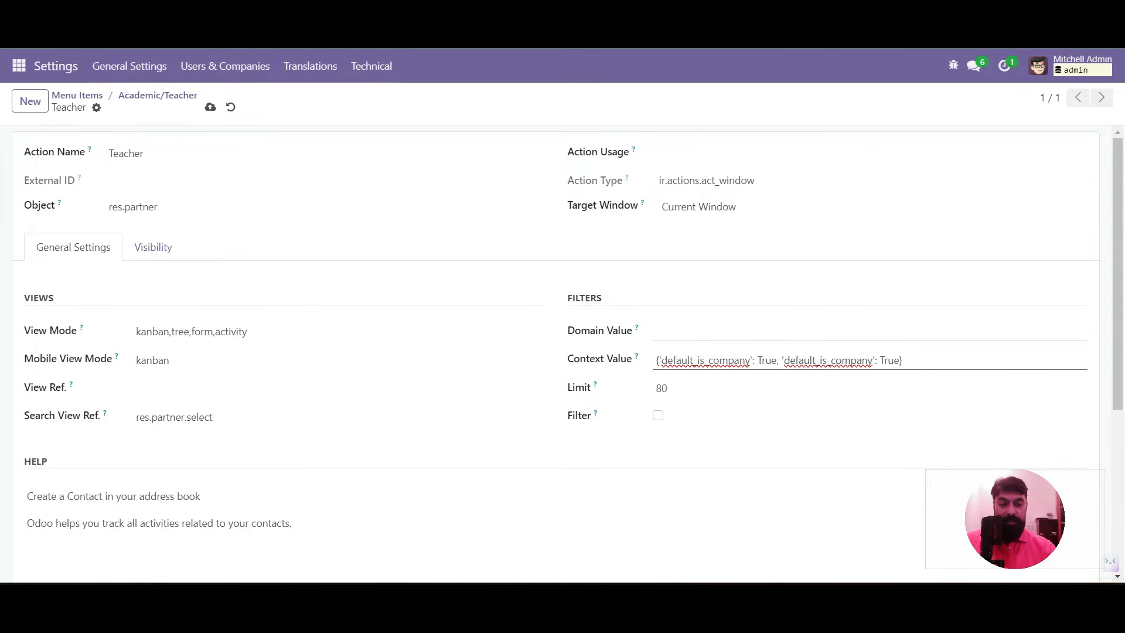
click(821, 361)
text(x_is_teacher)
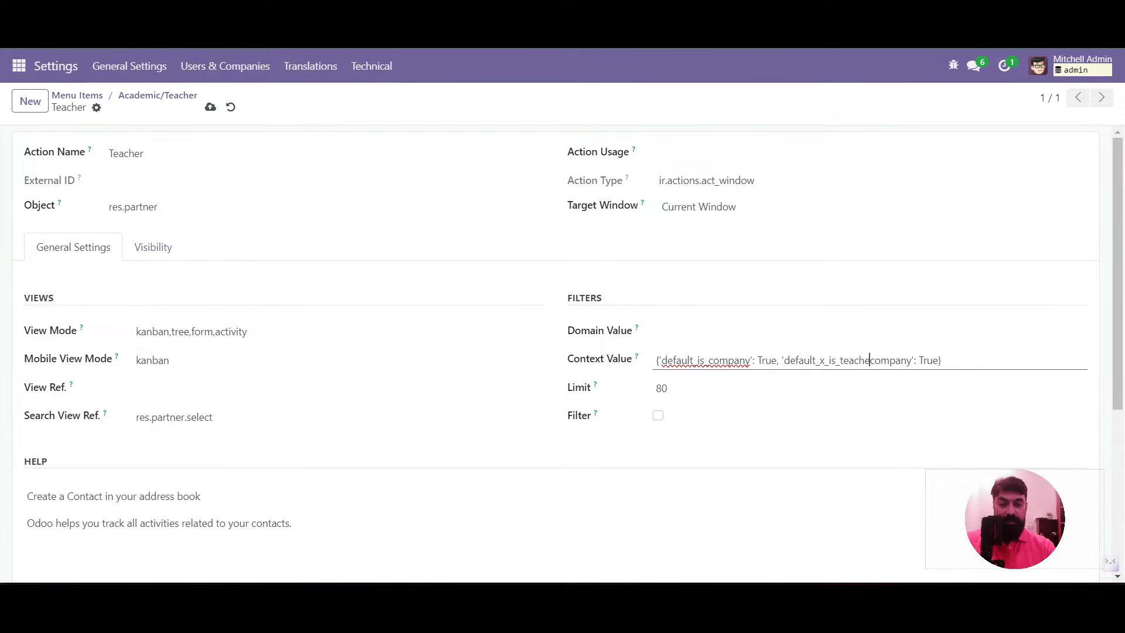
key(Delete)
key(Delete)
key(Delete)
key(Delete)
key(Delete)
key(Delete)
key(Delete)
Set the Teacher action's Domain Value to [('x_is_teacher','=',True)], save, and recheck both values
click(657, 331)
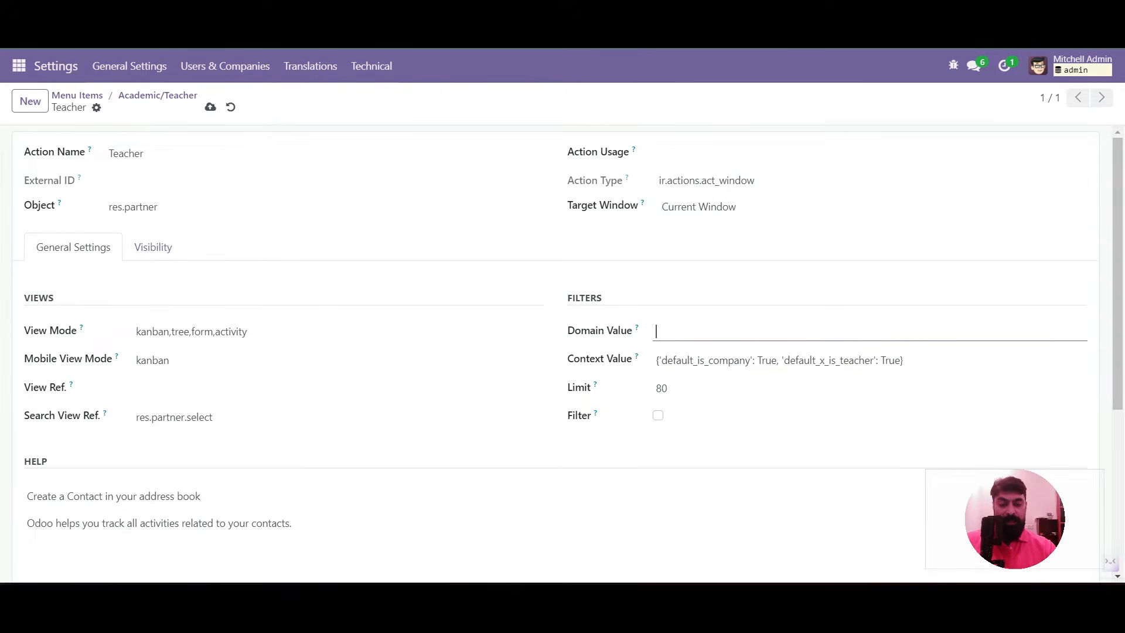
text([('x_is_teacher','=)
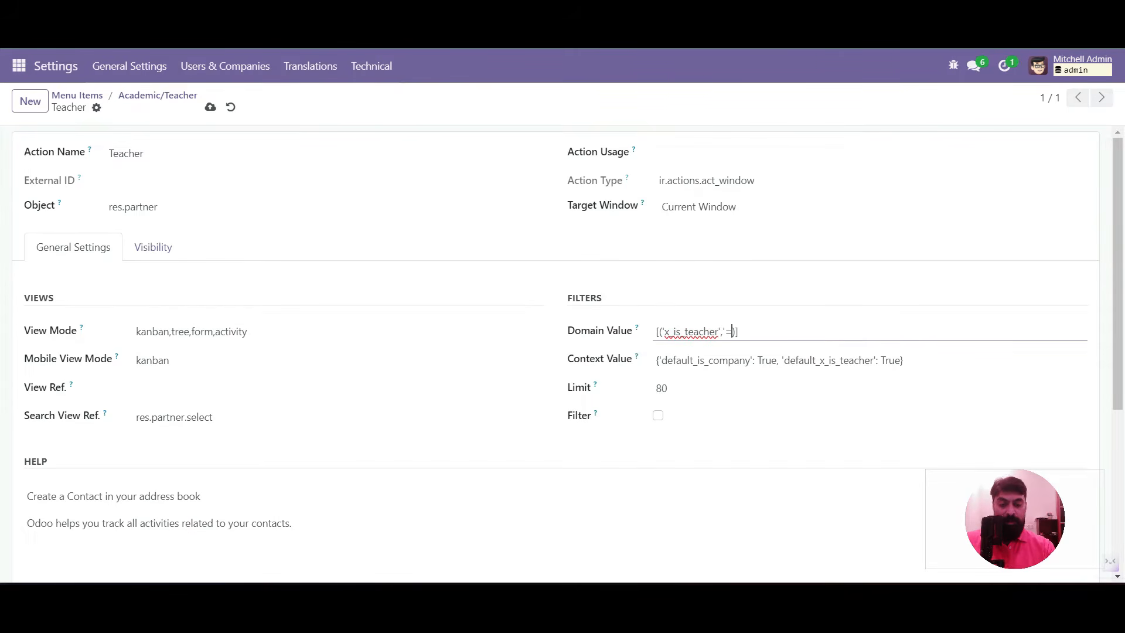
text(',True)
click(210, 107)
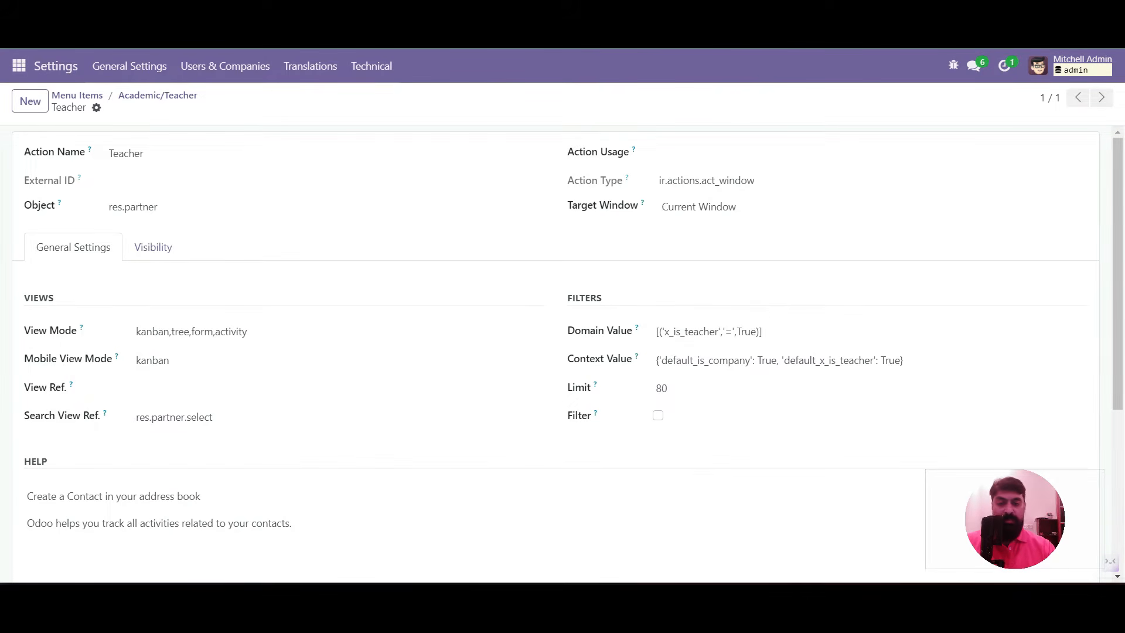
double_click(828, 360)
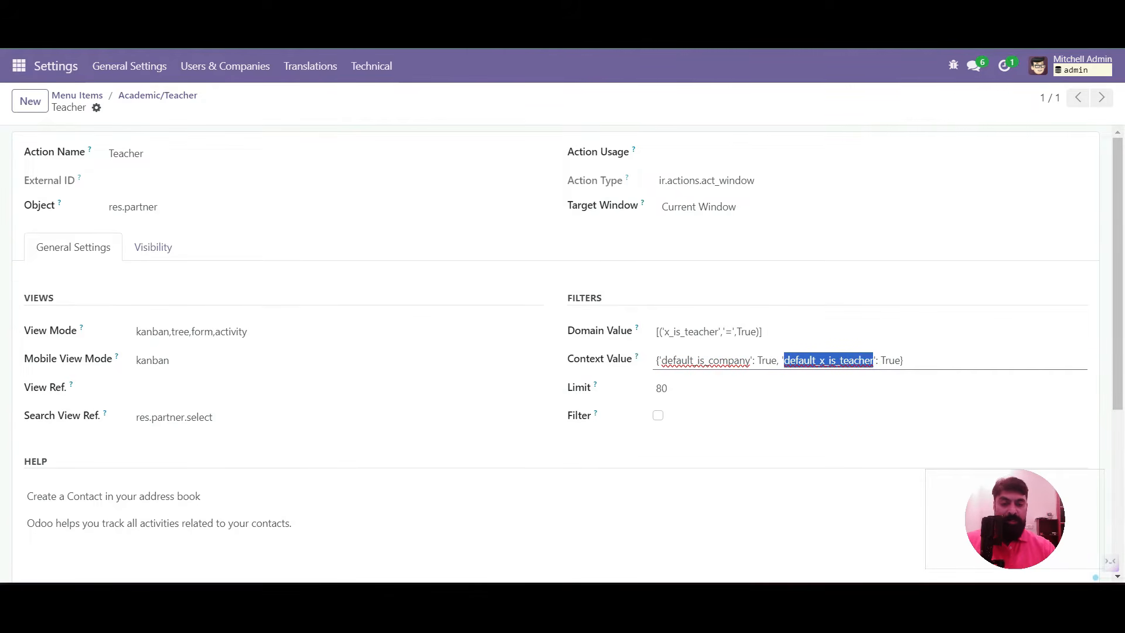
triple_click(842, 360)
click(685, 332)
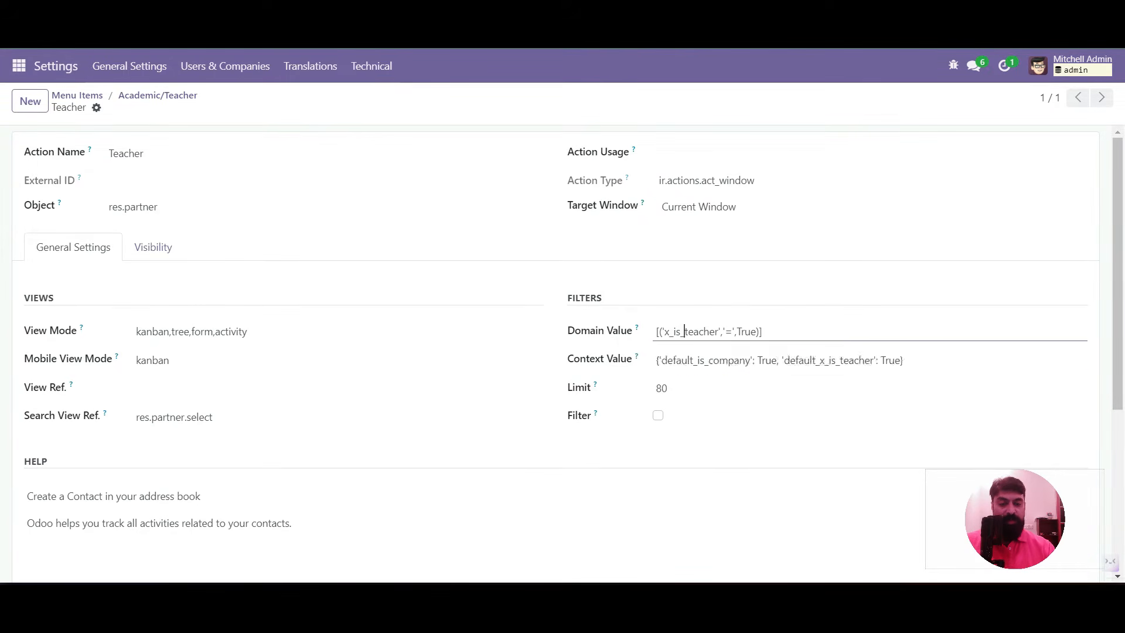
triple_click(685, 331)
click(329, 108)
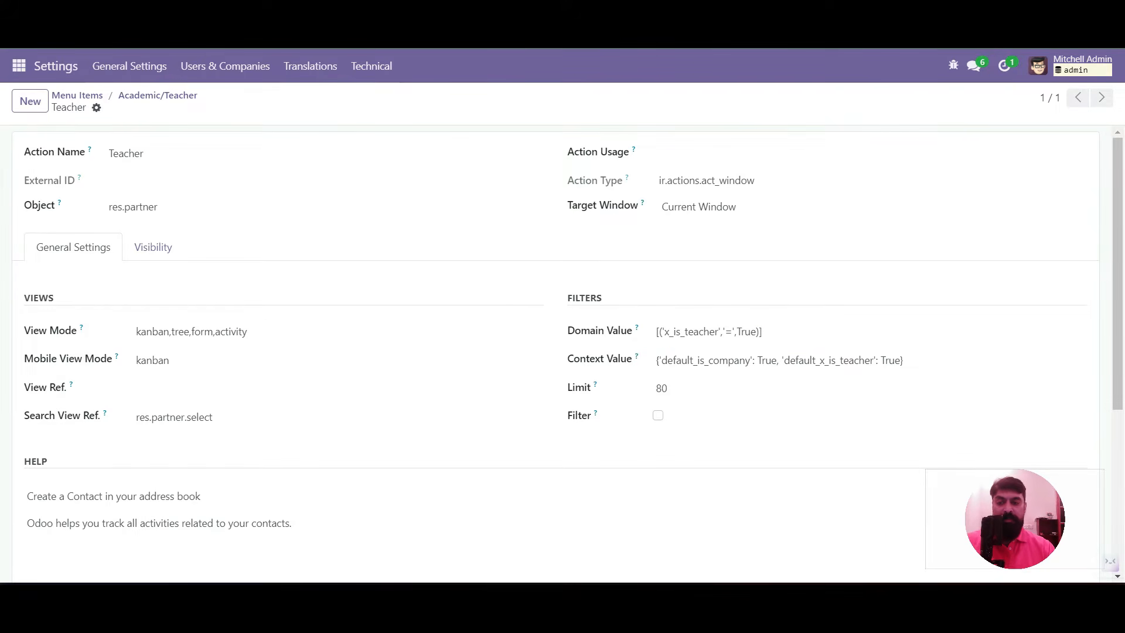
Return from Settings to the Academic app
click(157, 95)
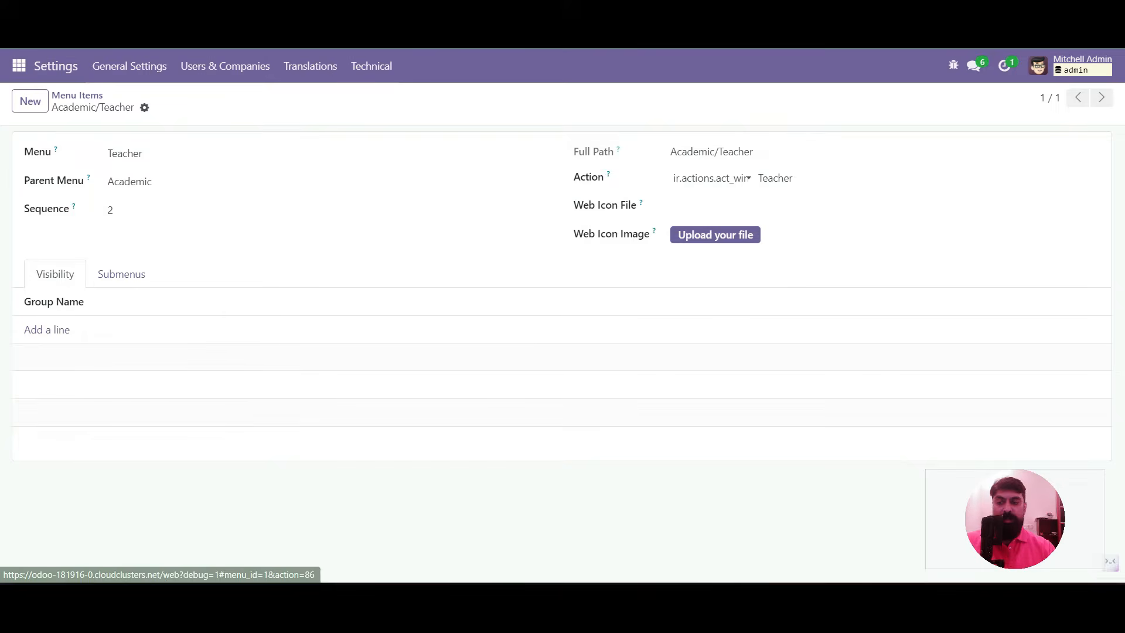
click(19, 65)
key(Up)
key(Up)
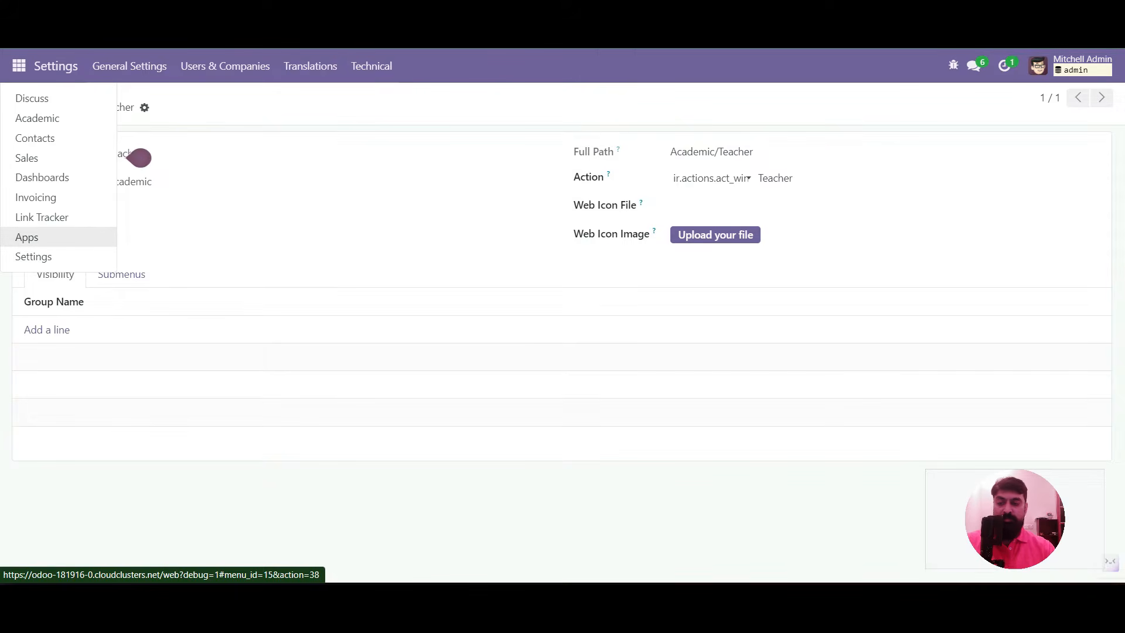
key(Up)
key(Up)
key(Up)
key(Up)
key(Up)
key(Up)
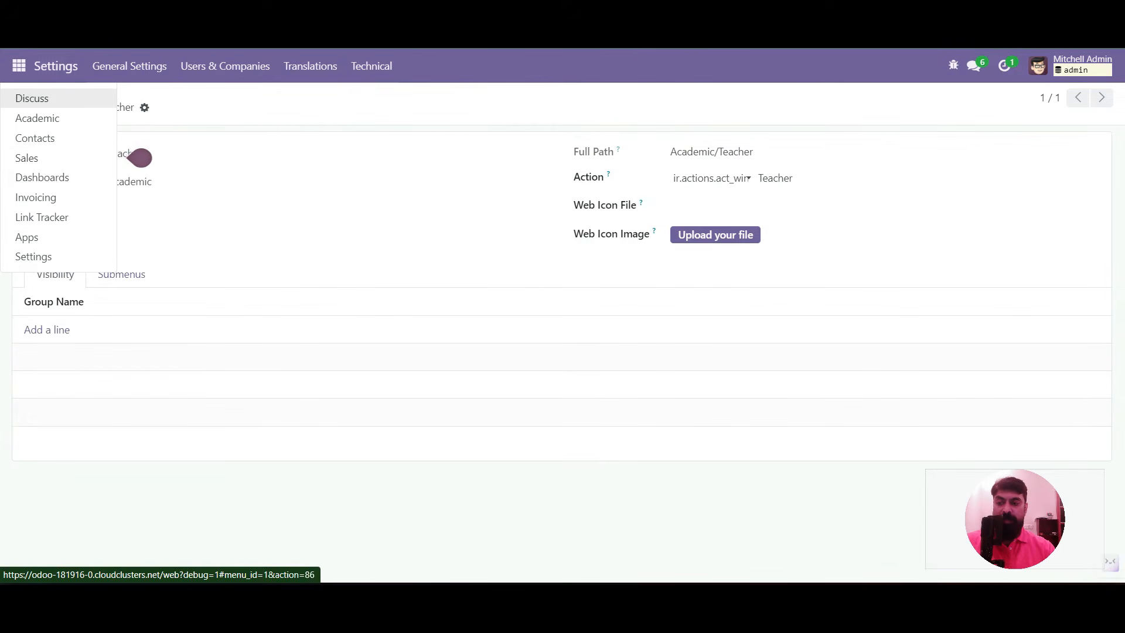
key(Return)
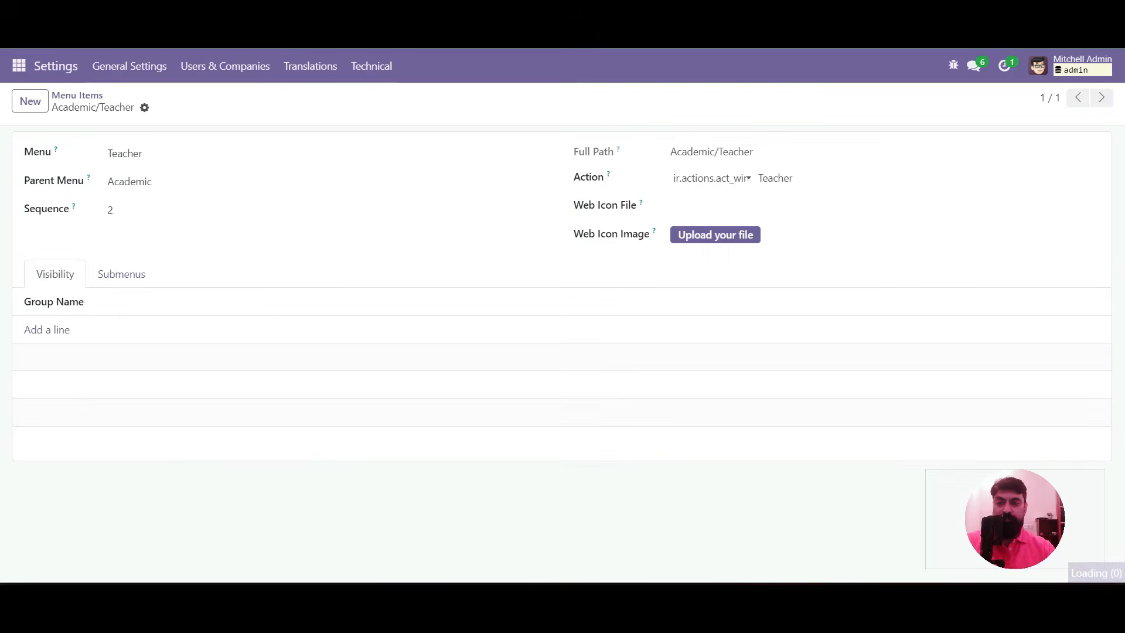
click(19, 65)
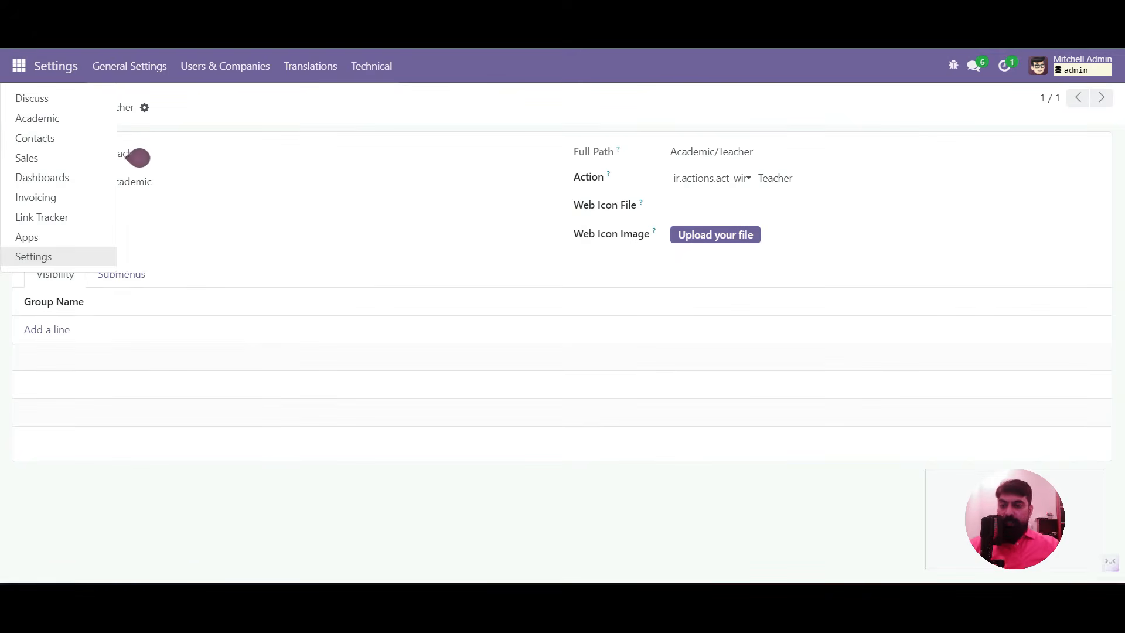
click(38, 118)
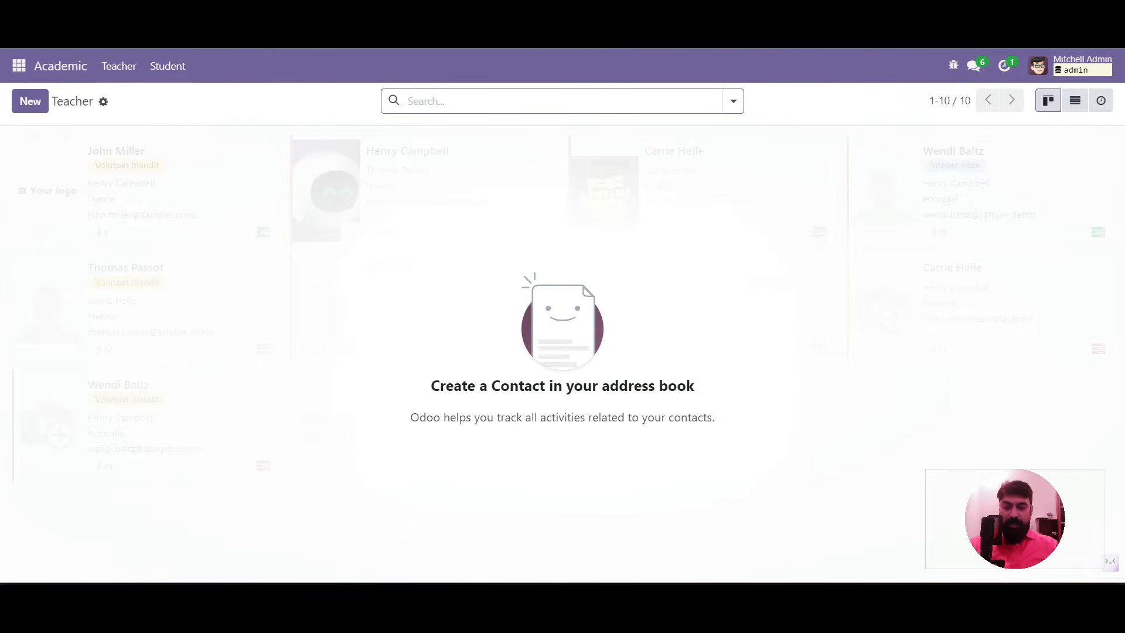
Create a new Teacher record and show its Academic fields, with Is Teacher pre-ticked
click(29, 102)
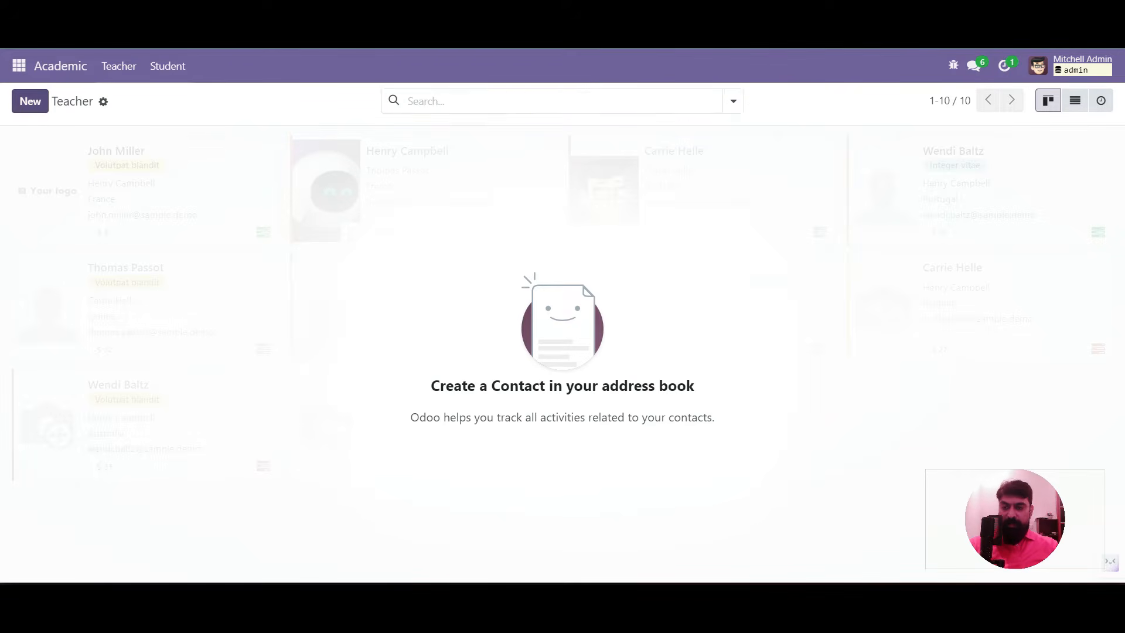
click(435, 385)
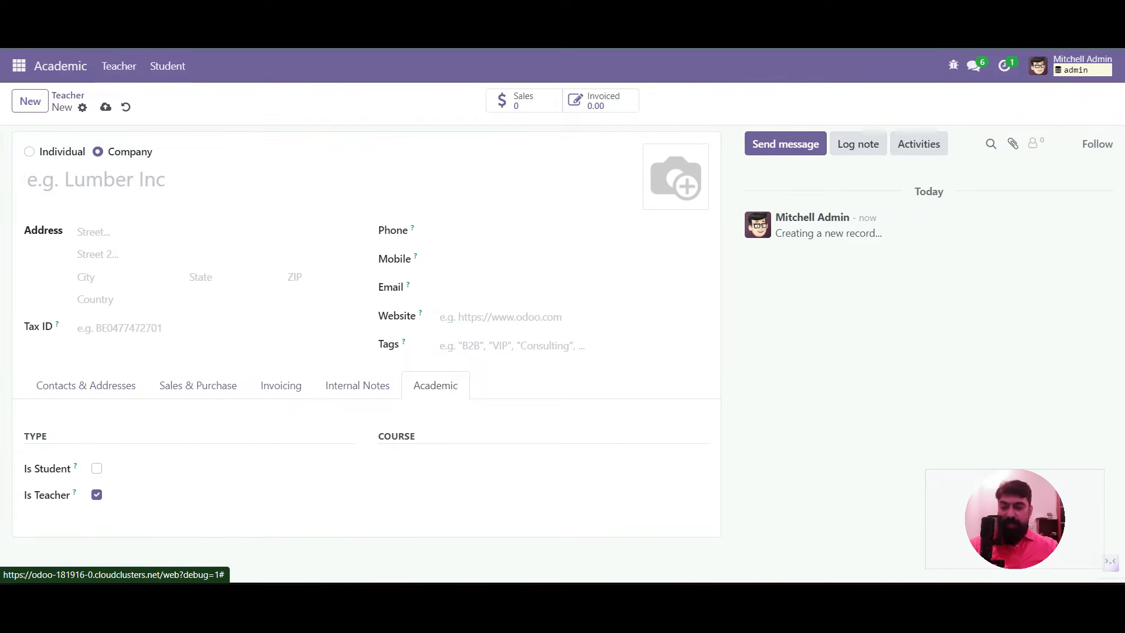
mouse_move(75, 493)
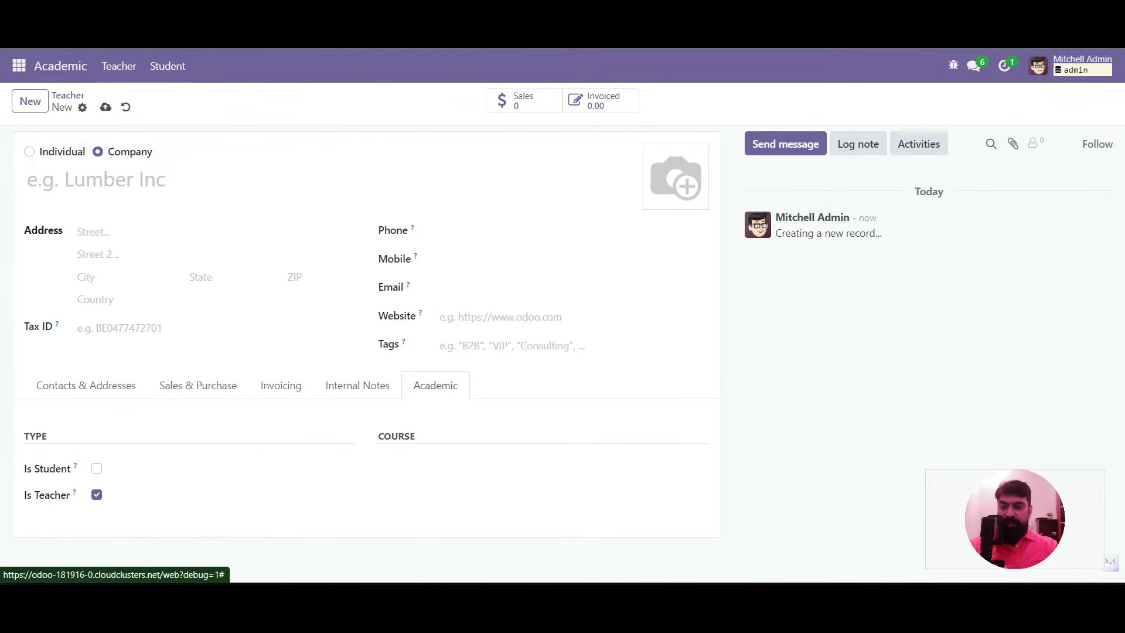
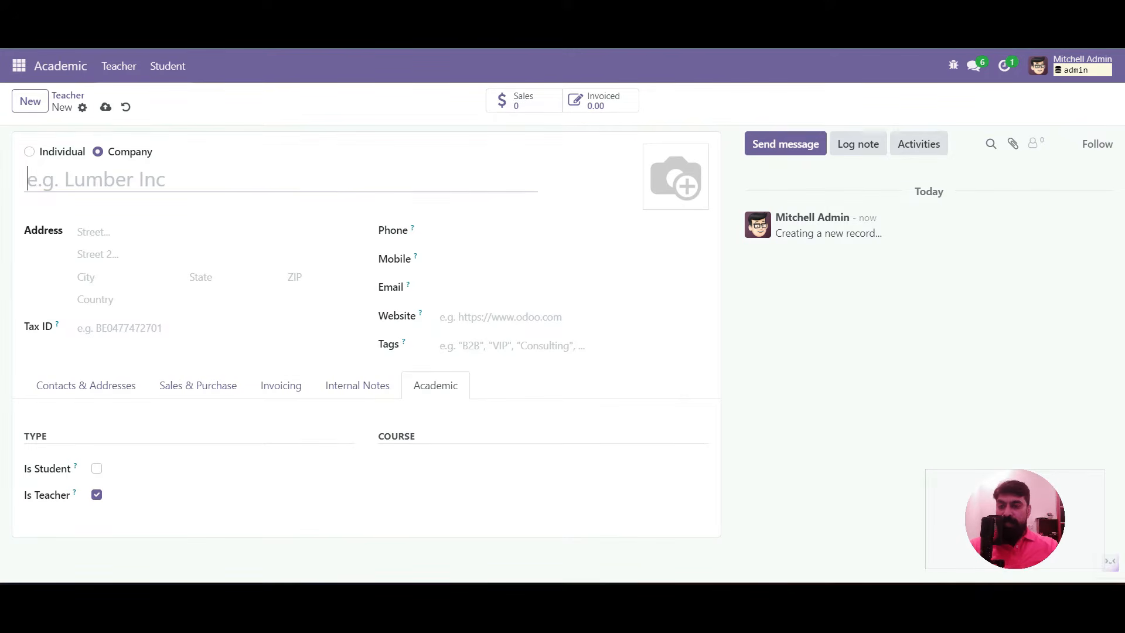
Browse the Technical menu in Settings and close it without choosing anything
click(19, 66)
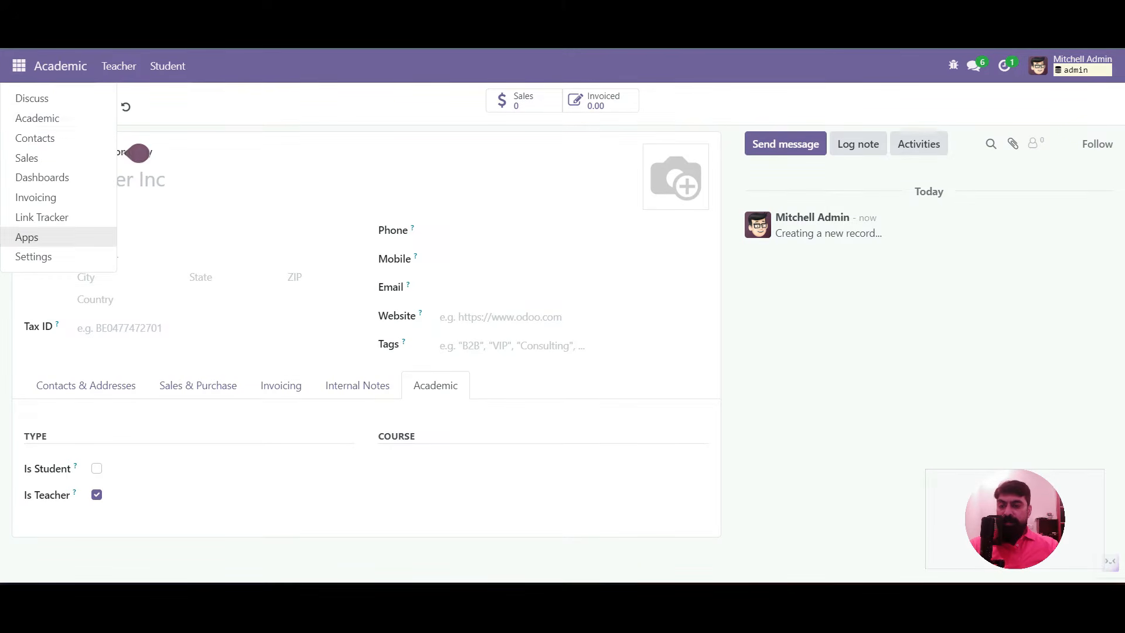
click(33, 257)
click(371, 66)
scroll(410, 158, down, 15)
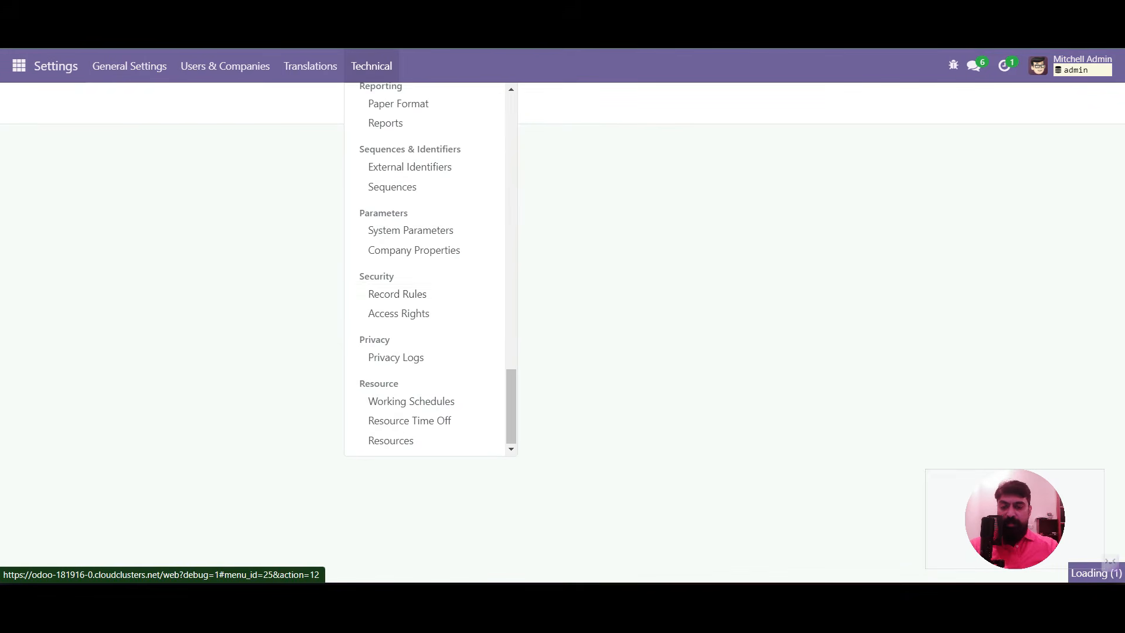
scroll(410, 352, up, 3)
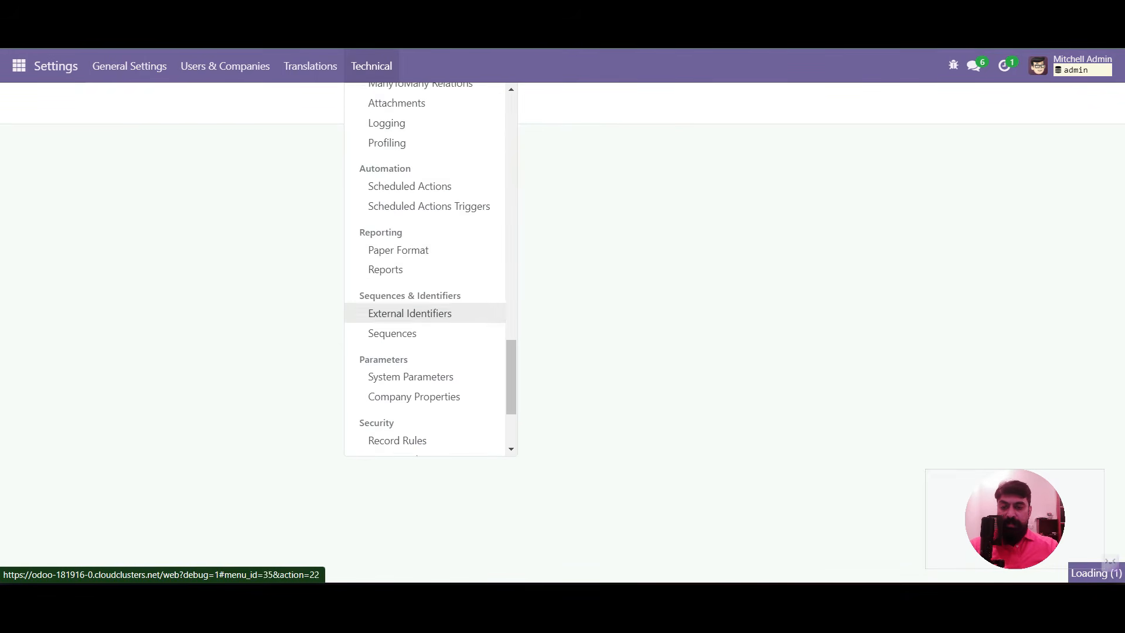
scroll(410, 323, up, 3)
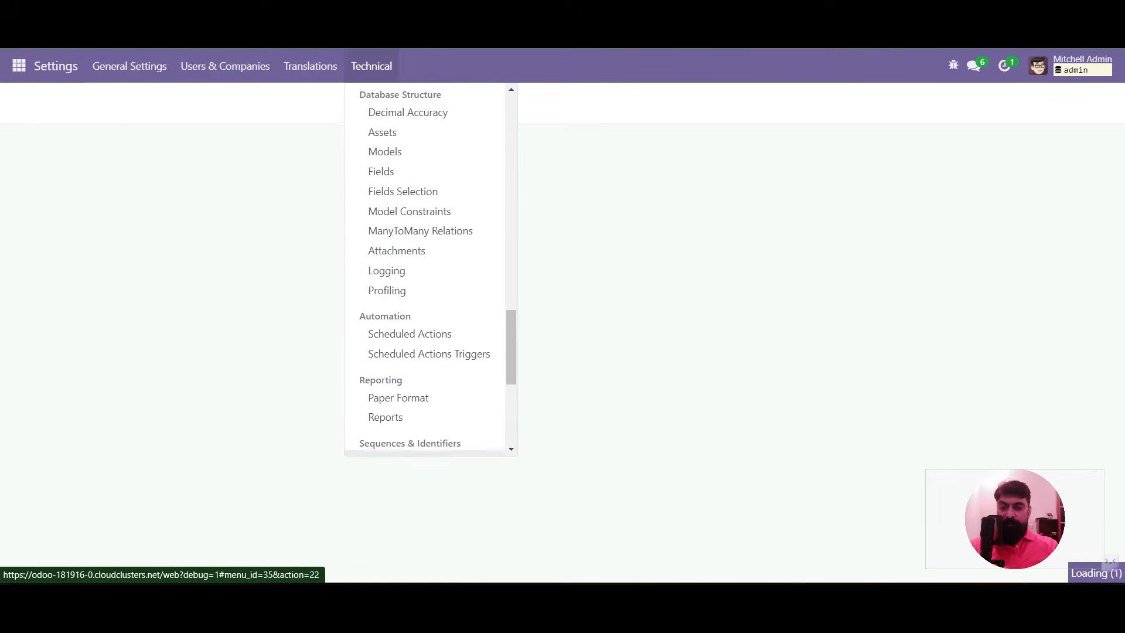
scroll(411, 329, up, 5)
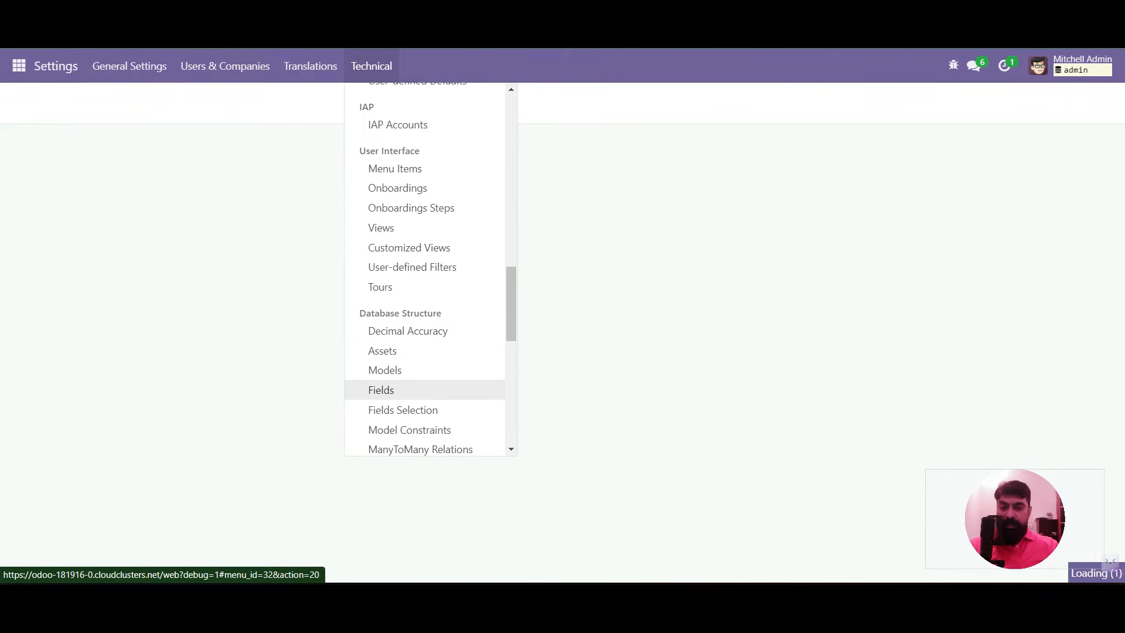
scroll(410, 381, up, 1)
click(384, 302)
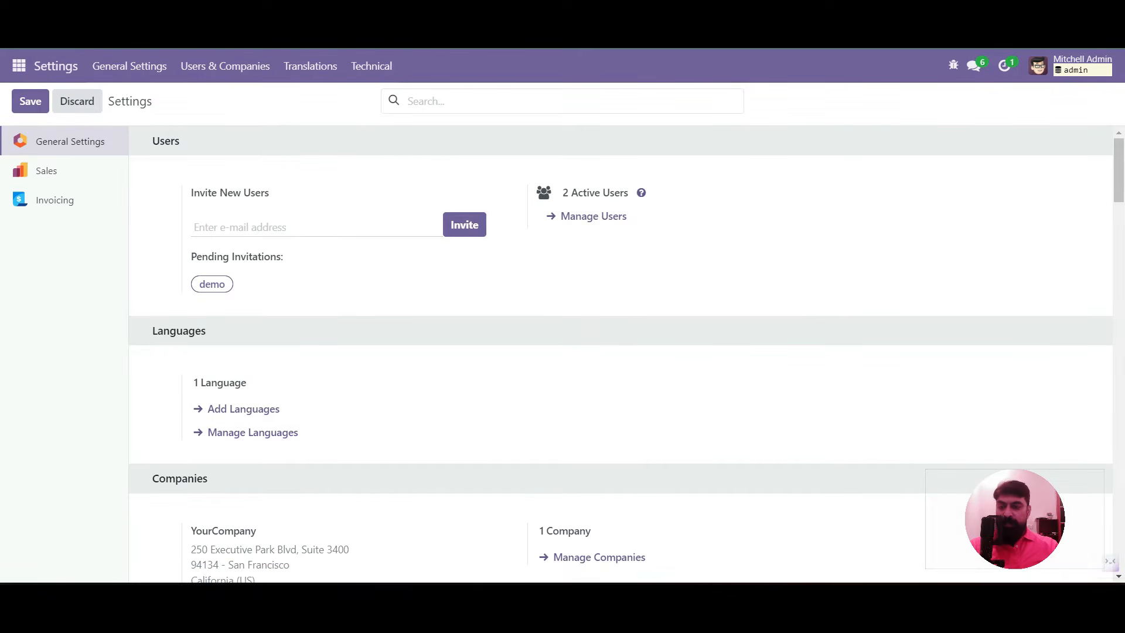
Start a new Teacher record in the Academic app and open the developer tools menu
click(19, 65)
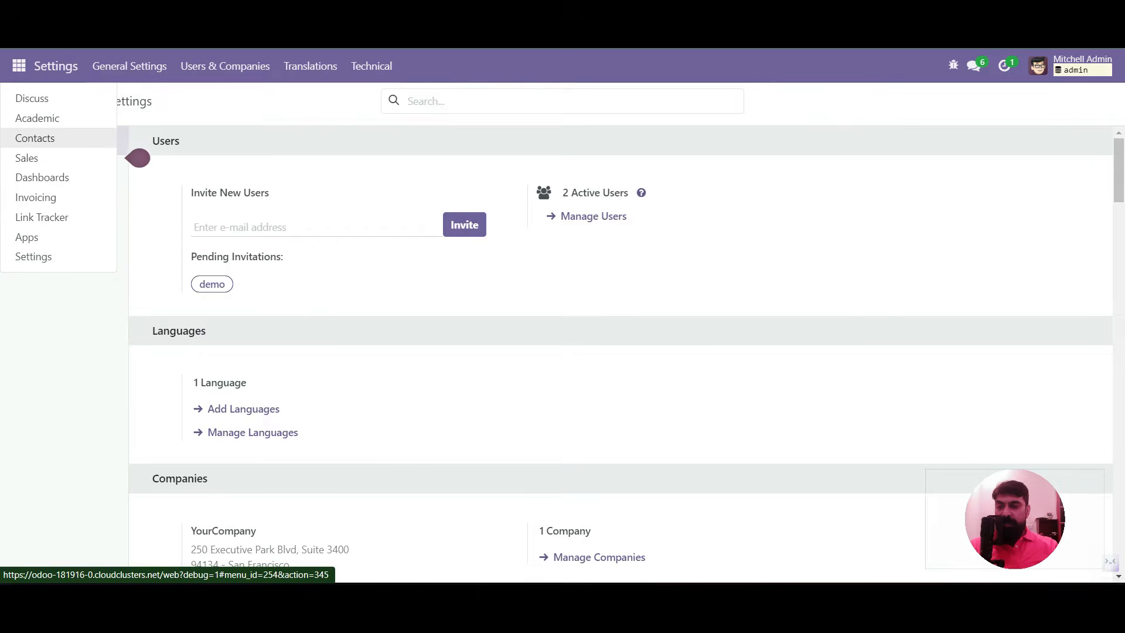
click(36, 118)
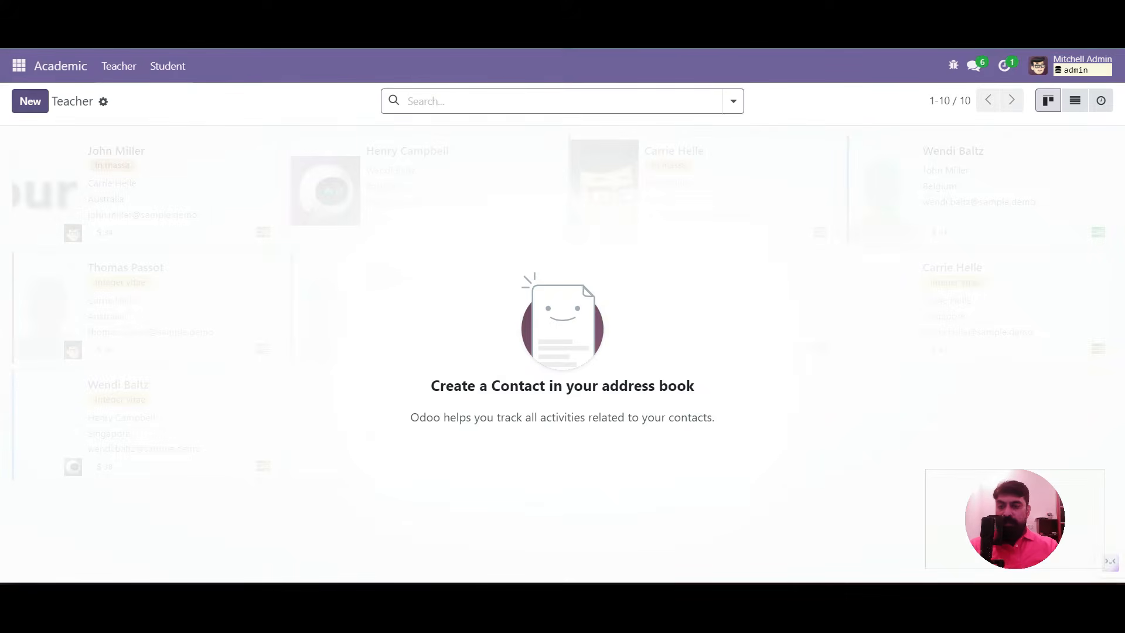
click(30, 101)
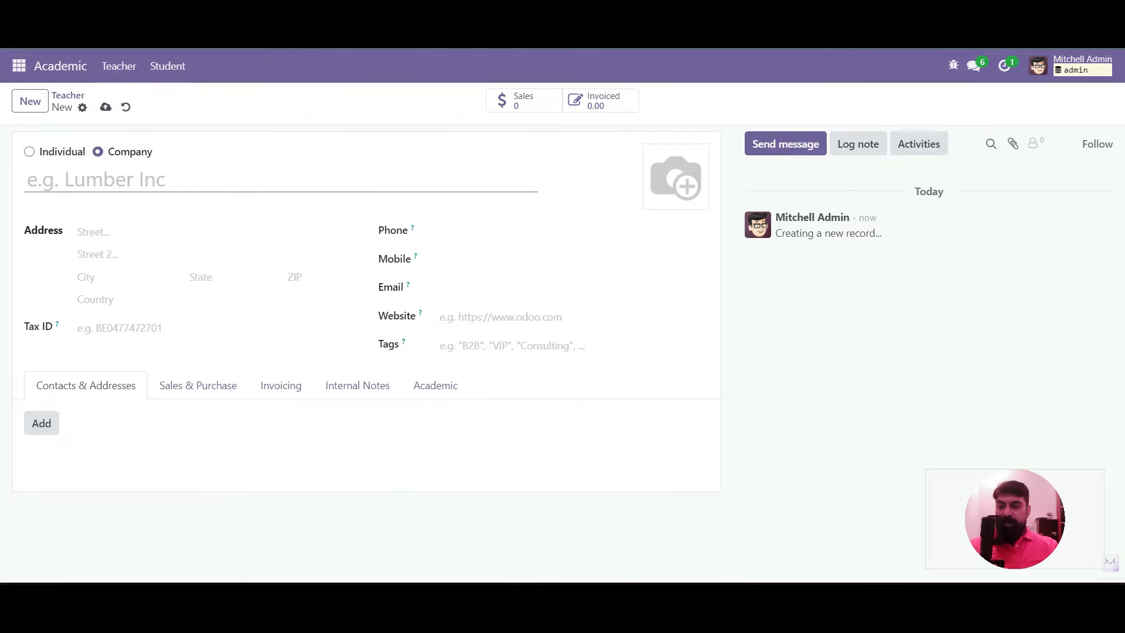
click(954, 65)
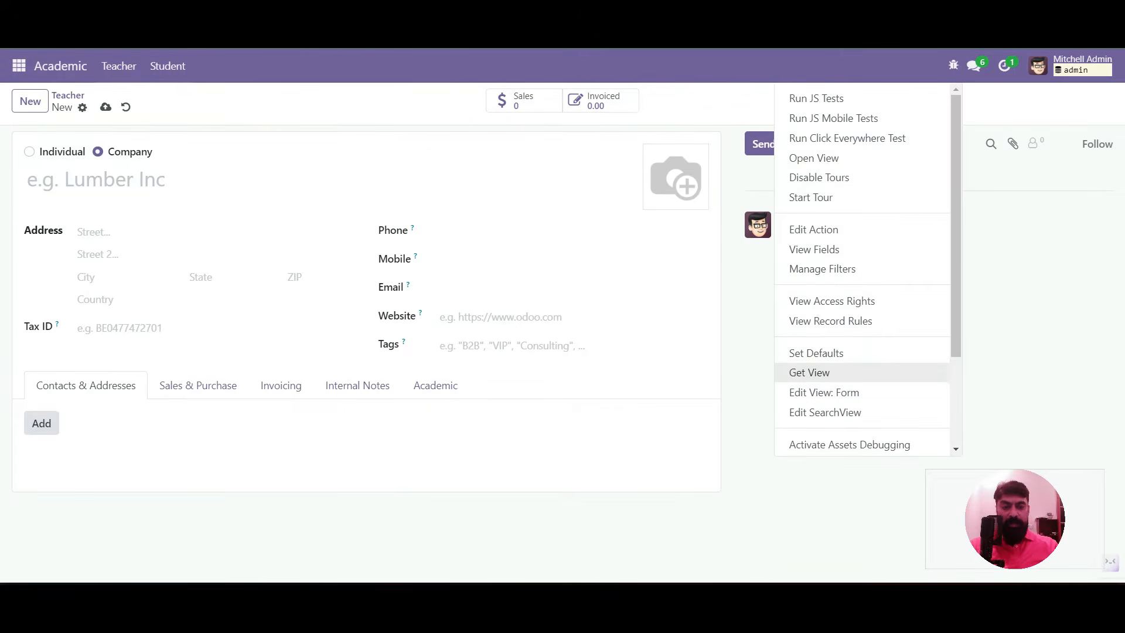
List the Contact model's fields grouped by Field Type and expand the selection group
click(814, 249)
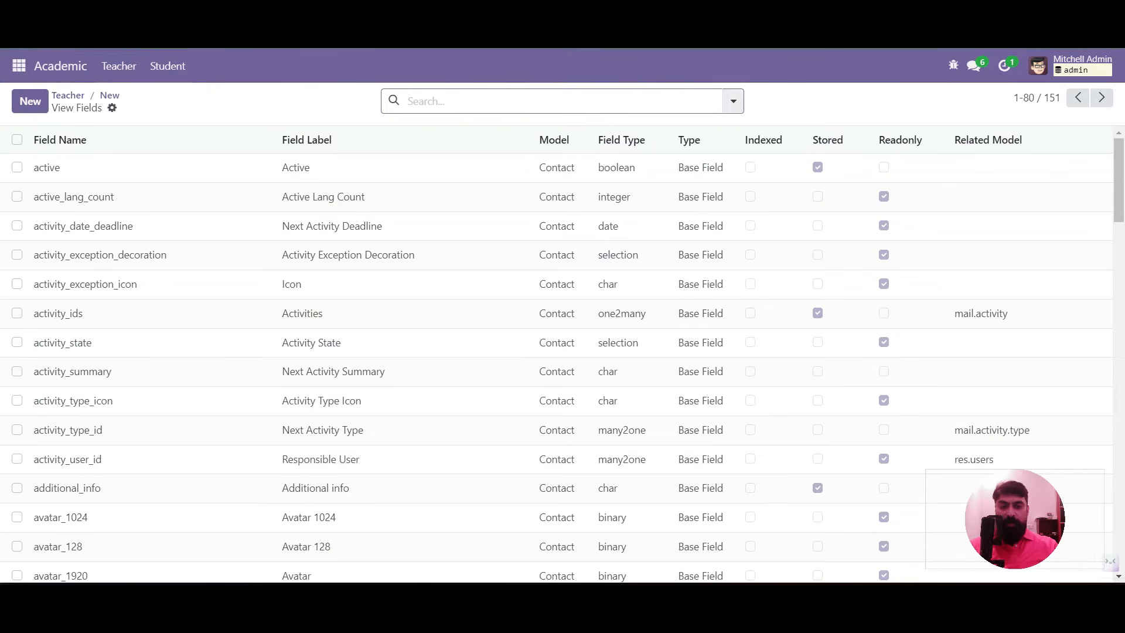
click(733, 101)
click(460, 185)
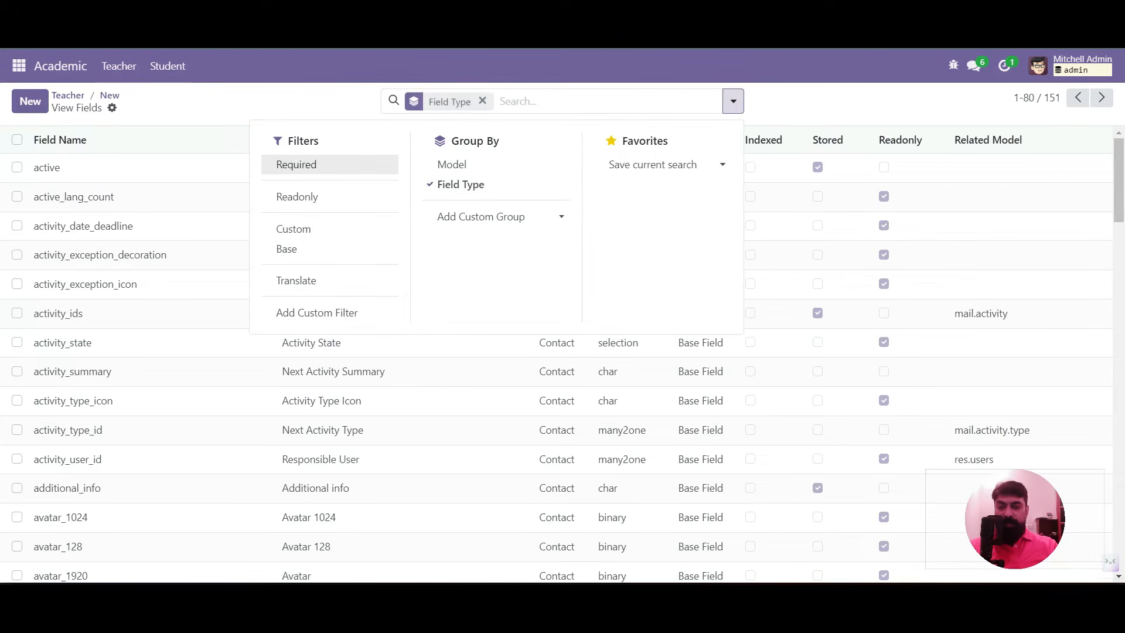
key(Escape)
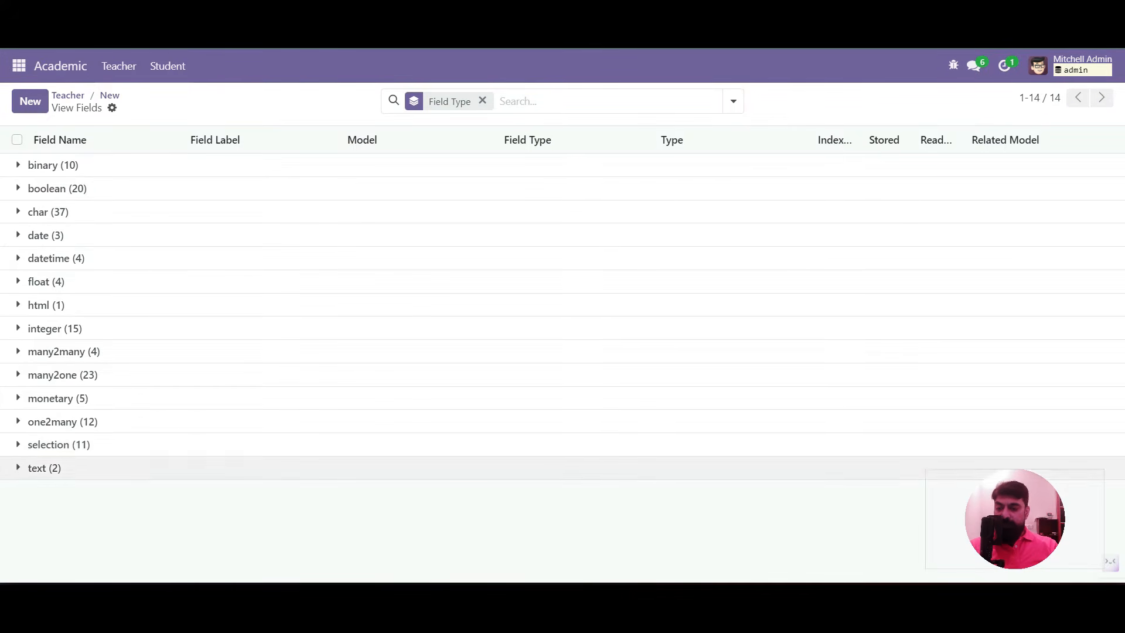
click(59, 445)
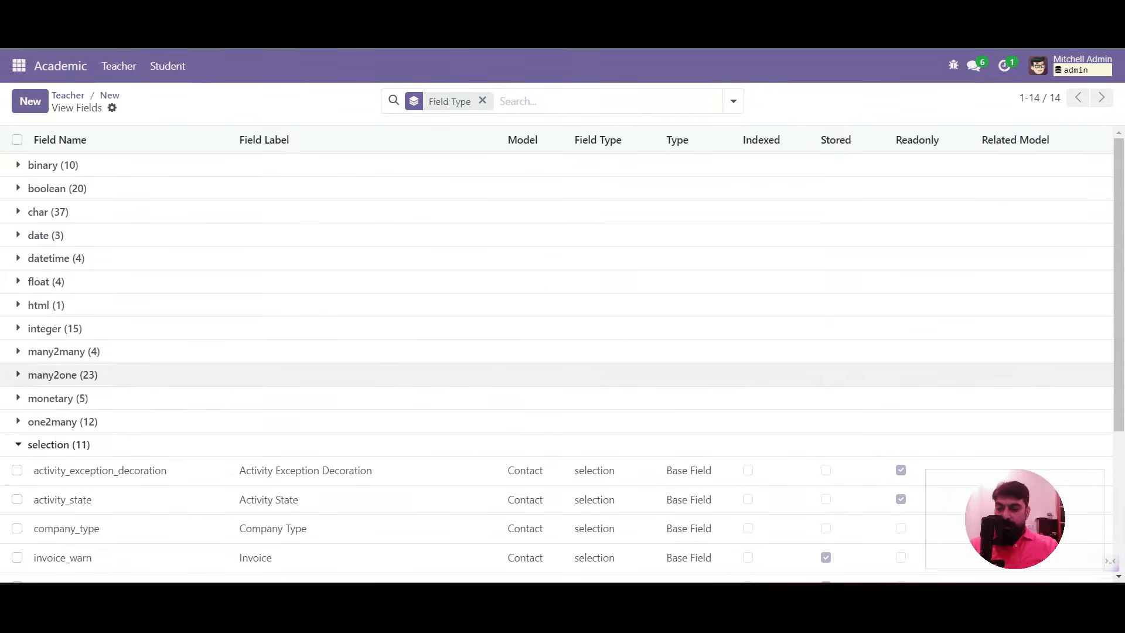
Search fields for 'type' and open company_type to view its person/company selection options
click(610, 101)
text(type)
key(Return)
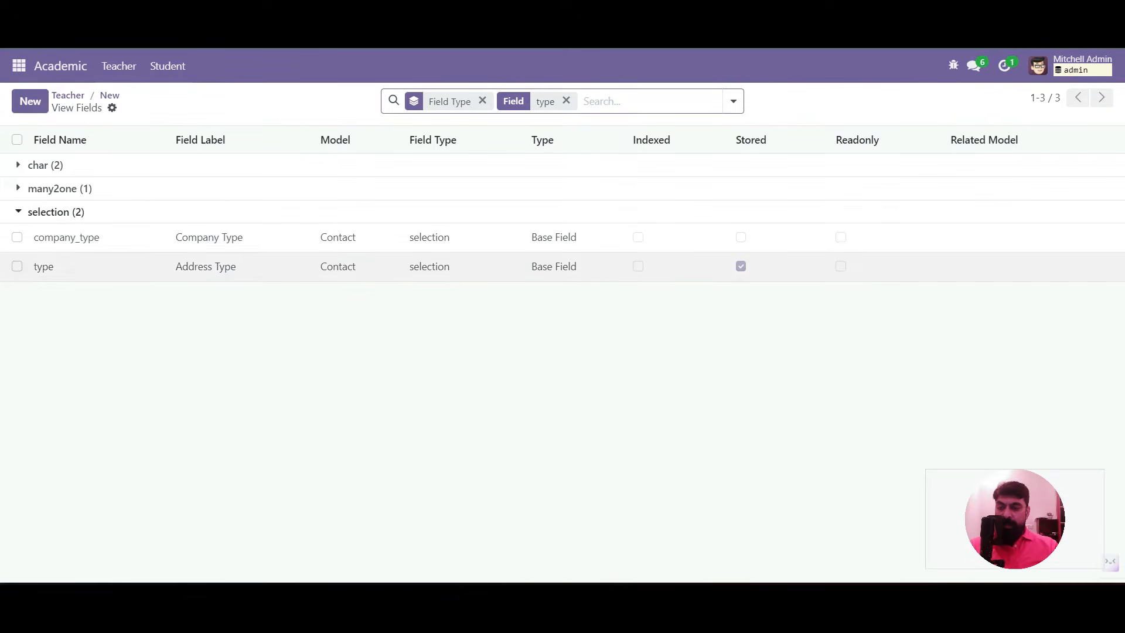
click(94, 239)
scroll(351, 358, down, 5)
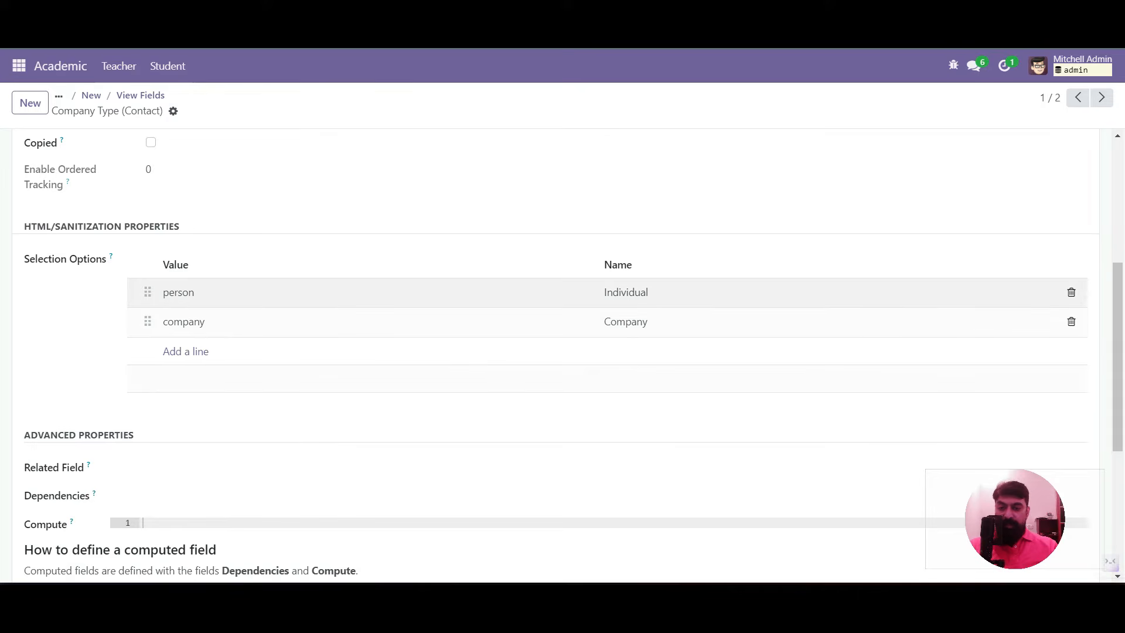
scroll(562, 351, up, 5)
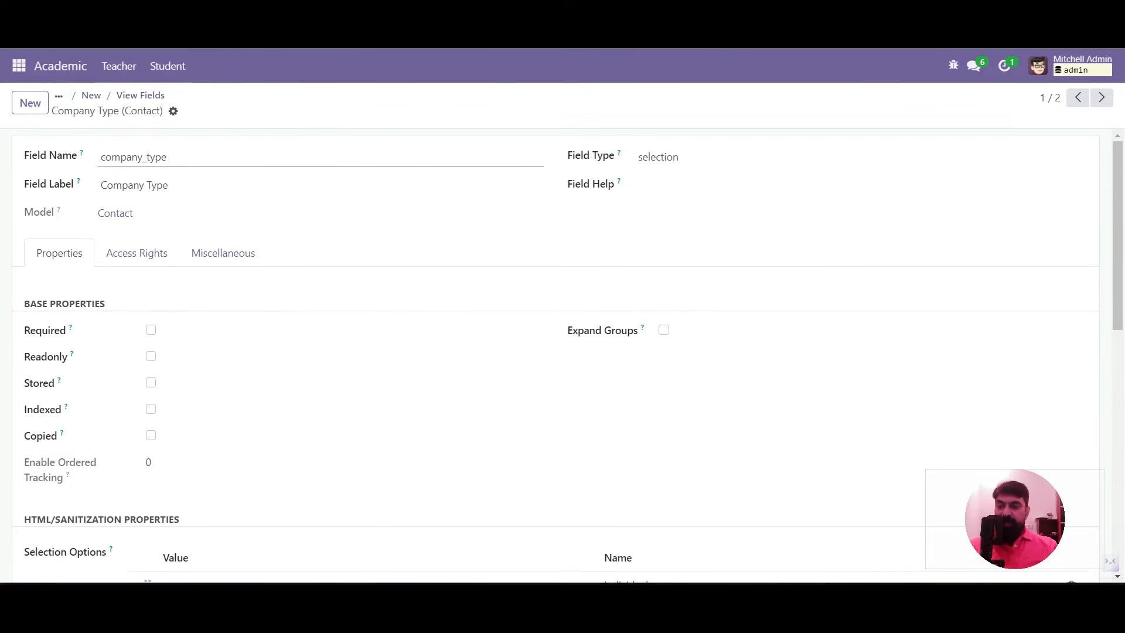
double_click(134, 157)
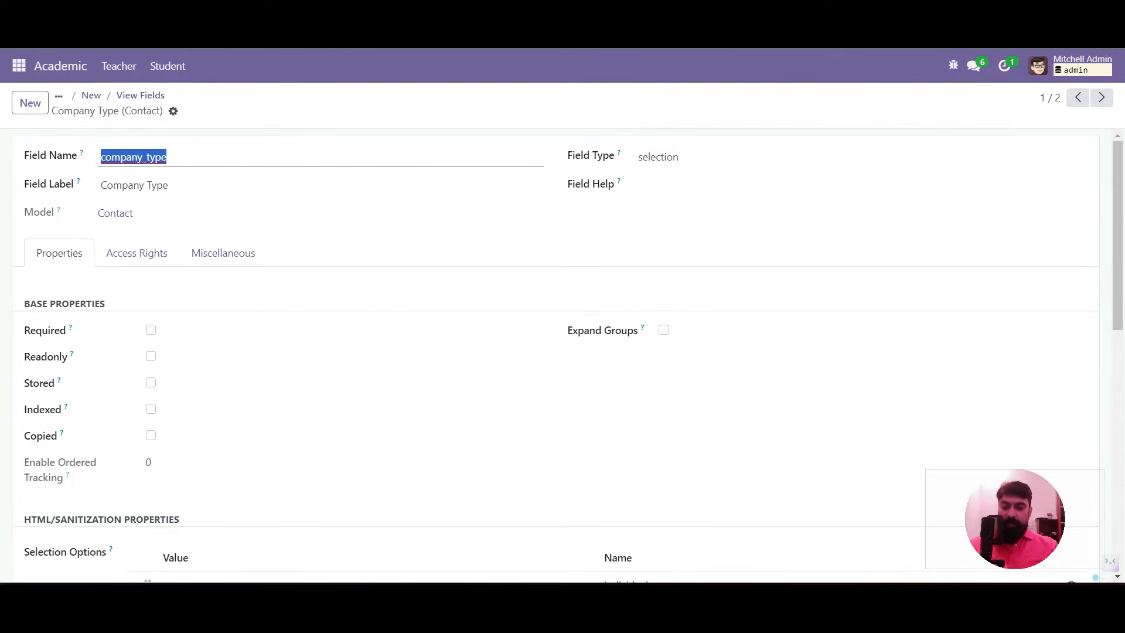
scroll(562, 352, down, 5)
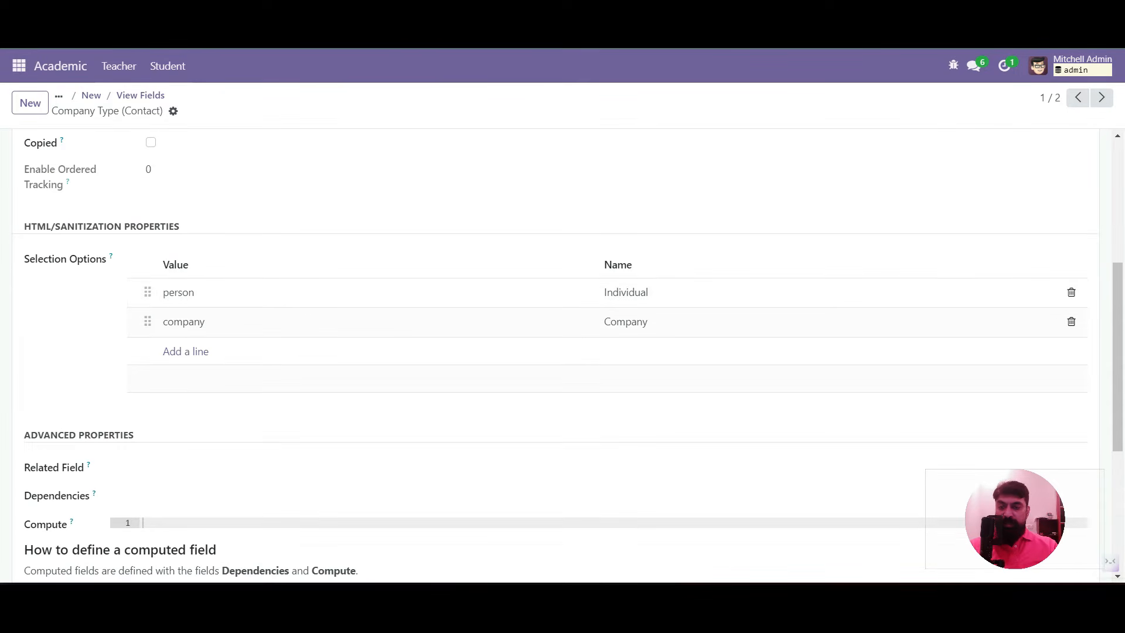
click(19, 66)
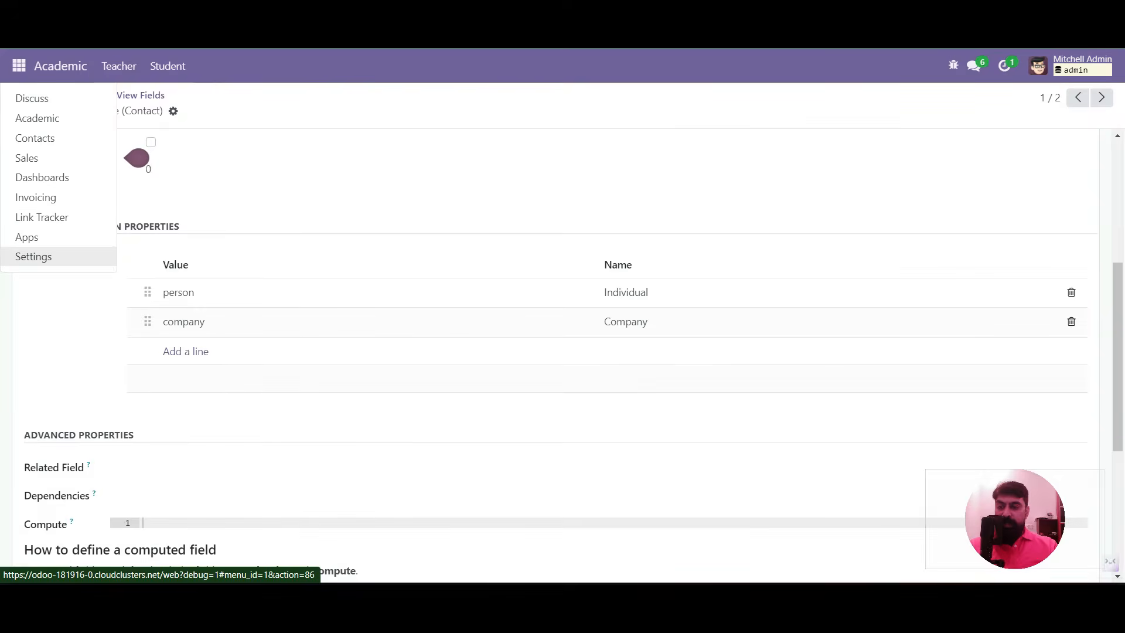
Open the Menu Items list under Settings' Technical menu
click(35, 256)
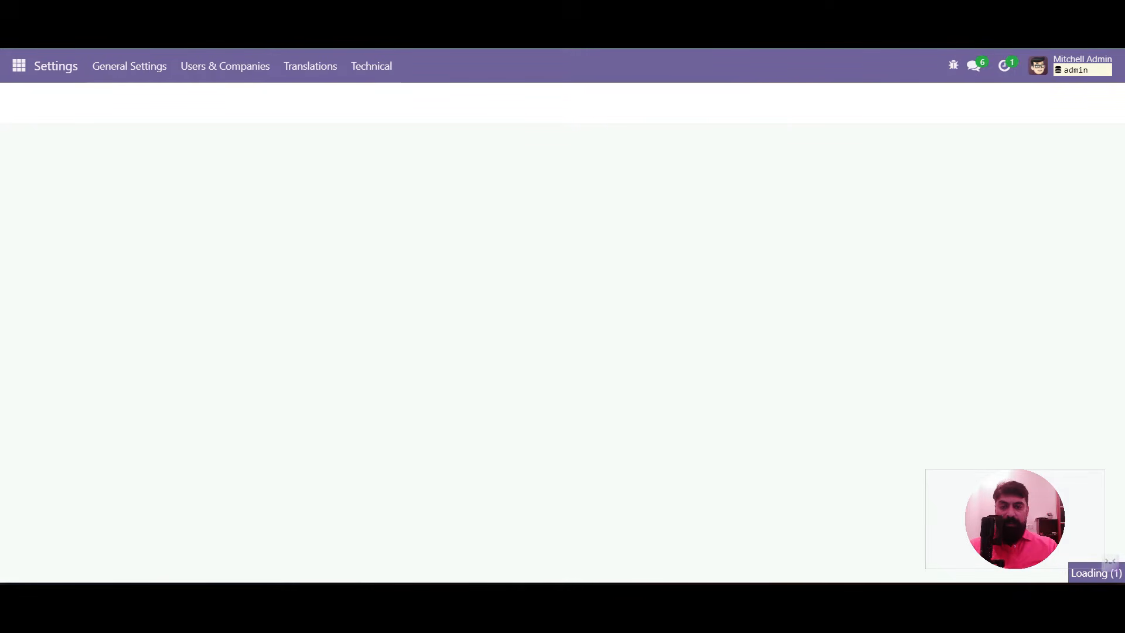
click(372, 65)
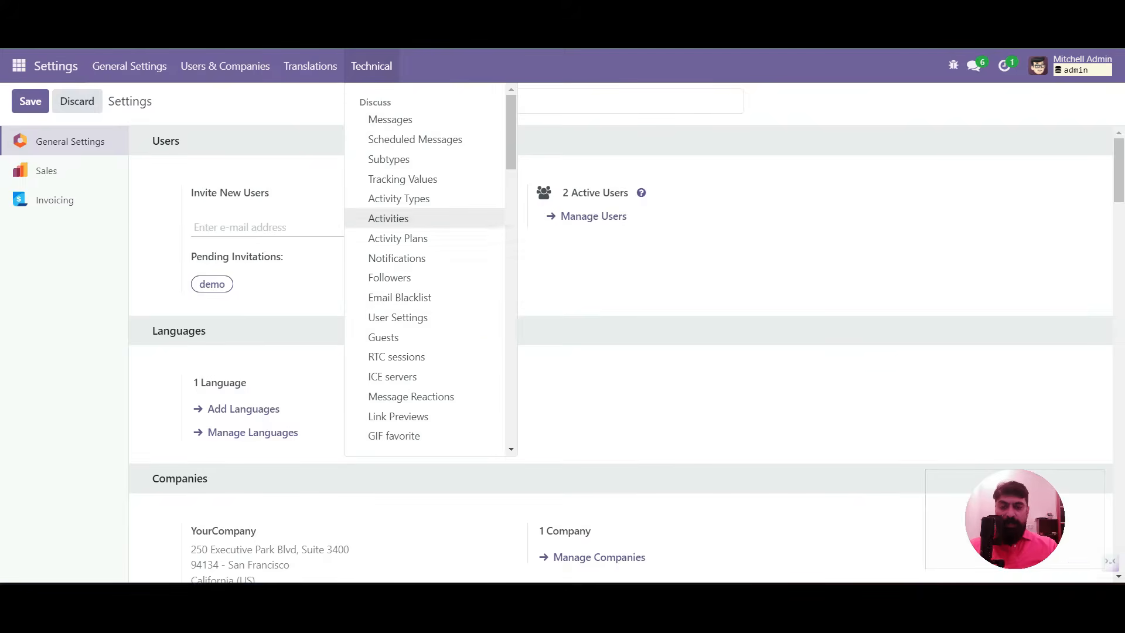
scroll(422, 235, down, 5)
scroll(422, 264, down, 4)
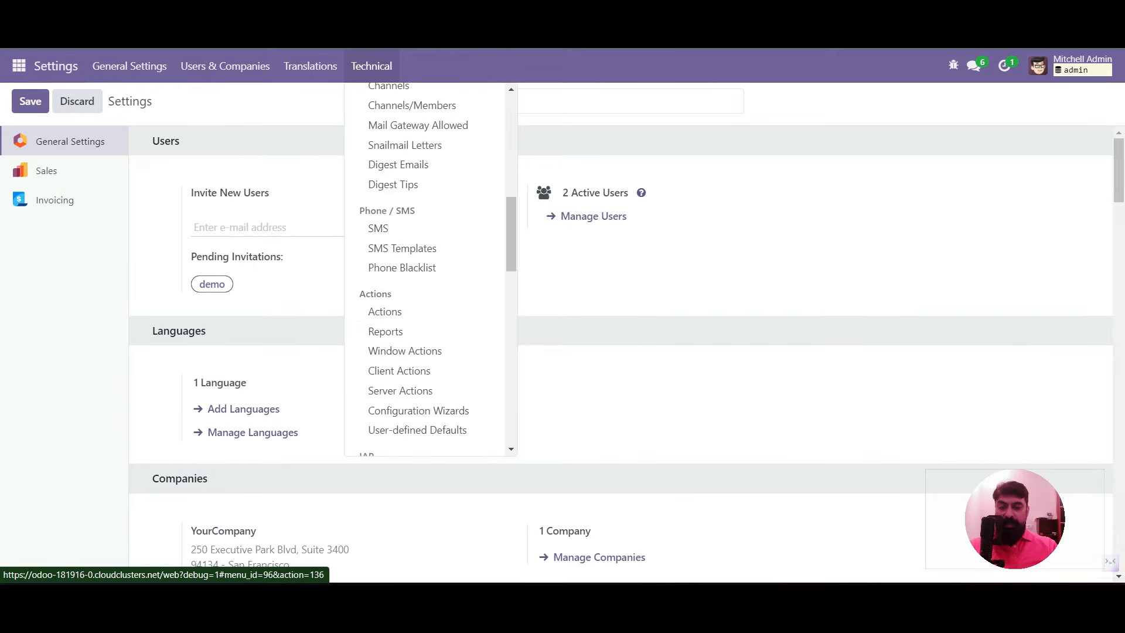
scroll(386, 257, down, 1)
scroll(385, 258, down, 5)
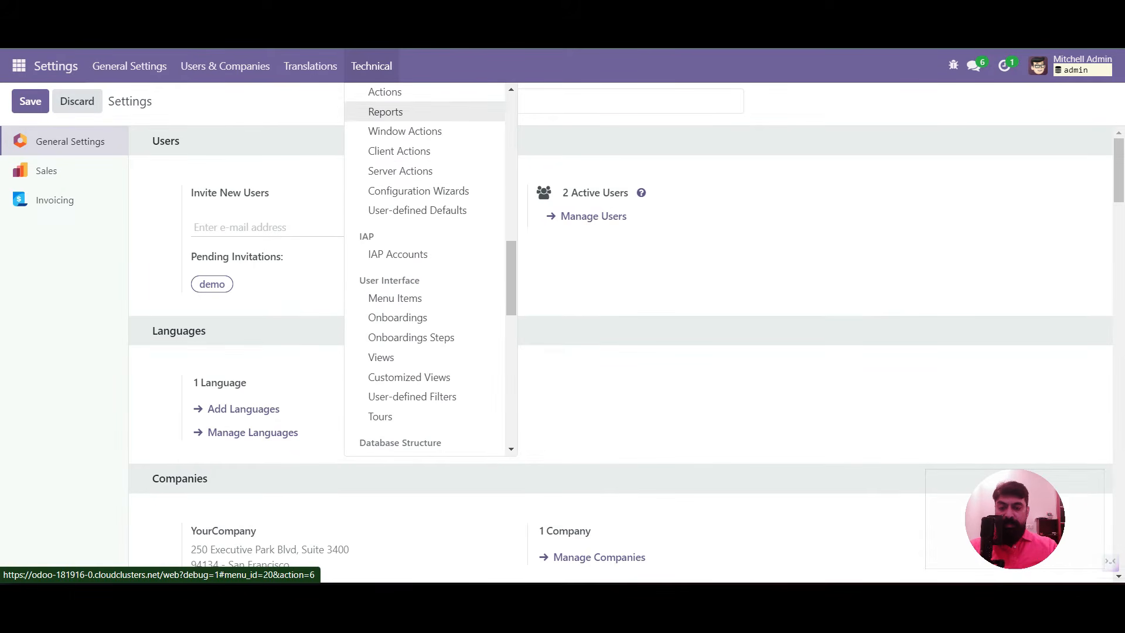
click(395, 298)
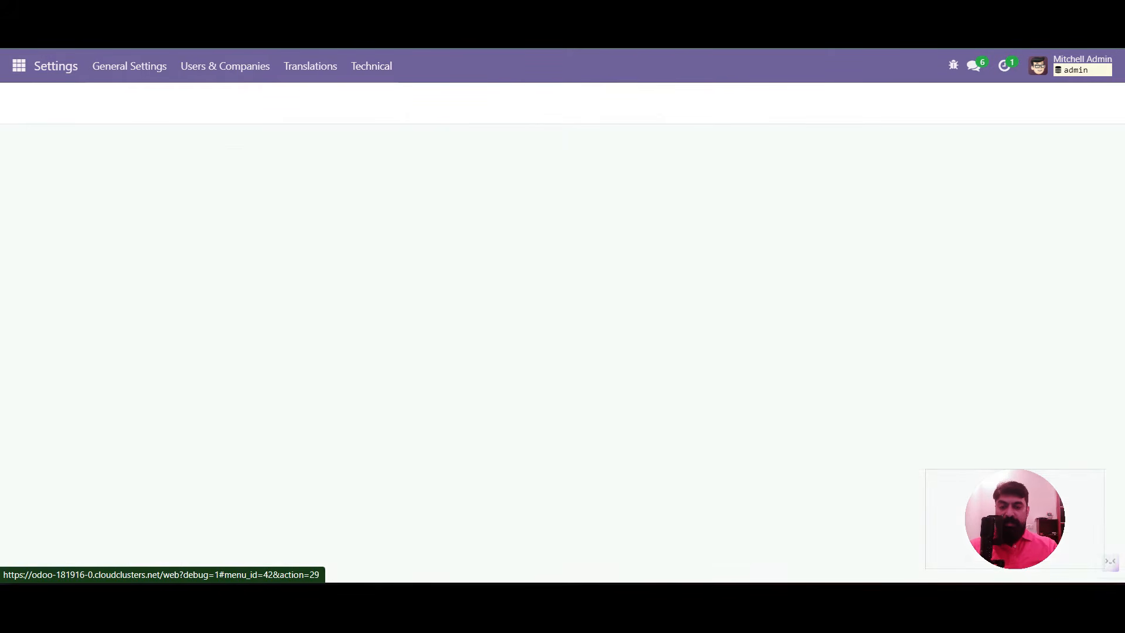
Search 'teacher', open the Academic/Teacher menu item and follow its action link
text(teacher)
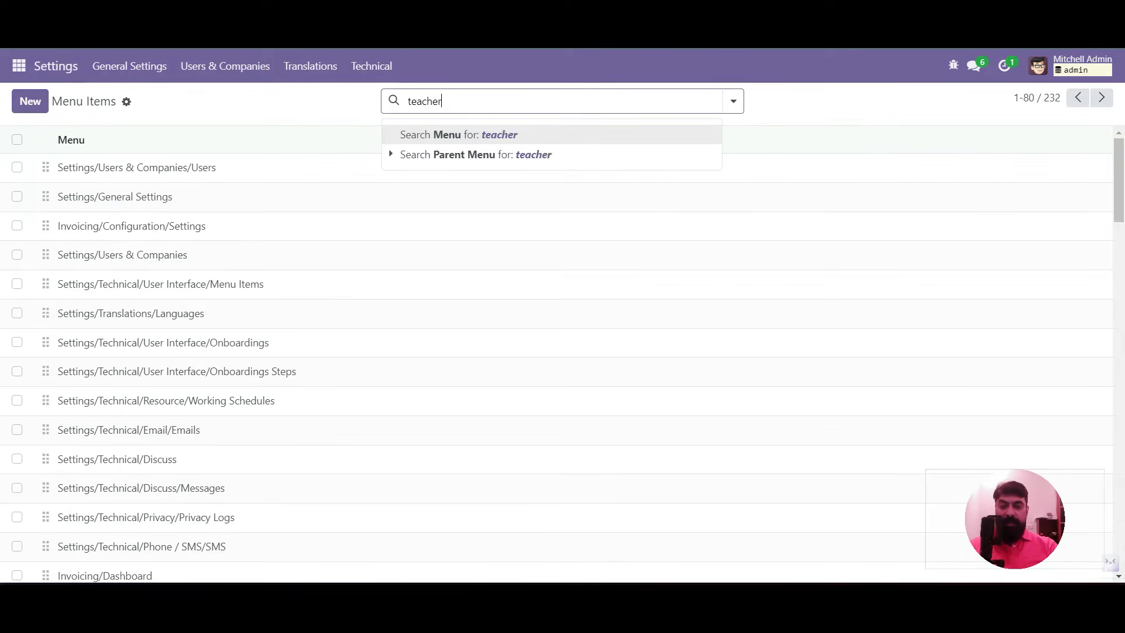
key(Return)
click(235, 168)
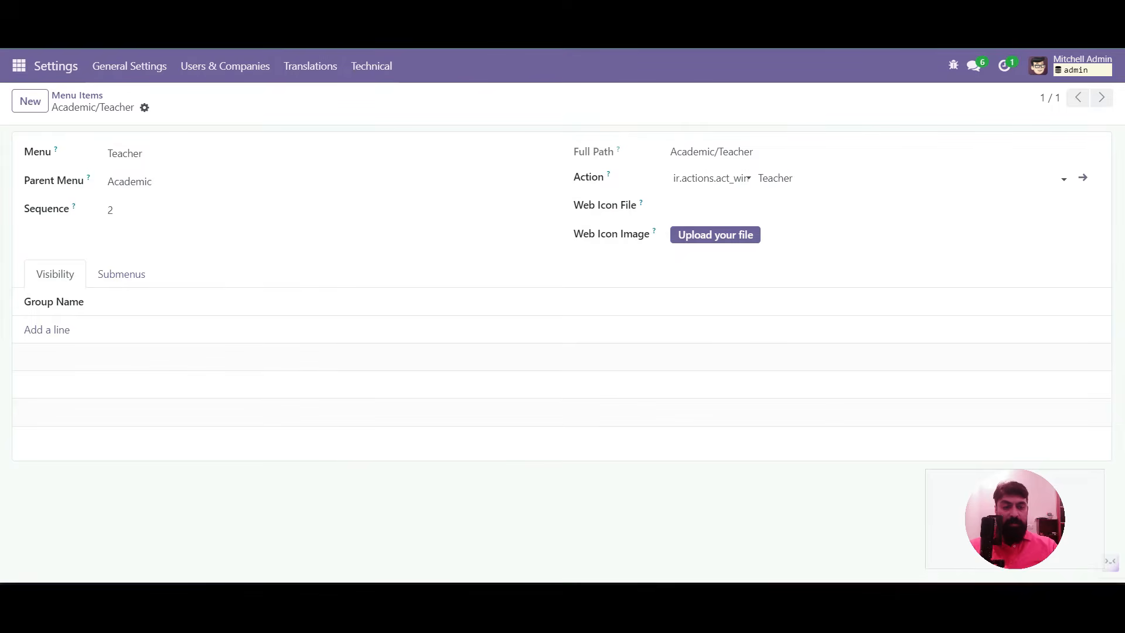
click(1083, 177)
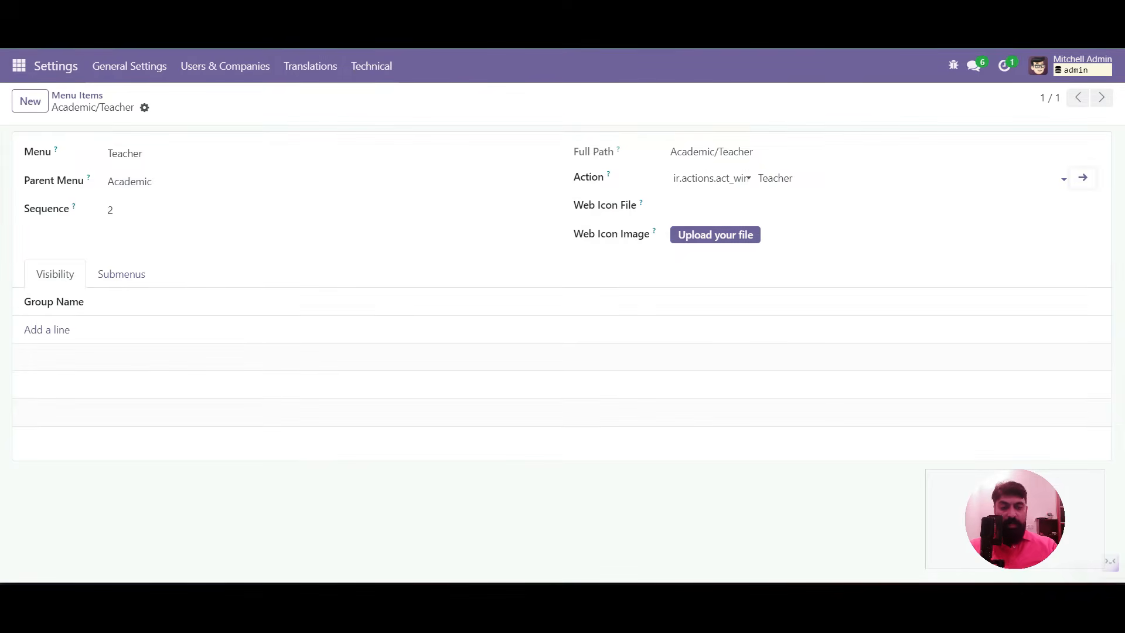
Change the Teacher action context to default_is_company False, default_x_is_teacher True, default_company_type 'person', and save
click(1083, 178)
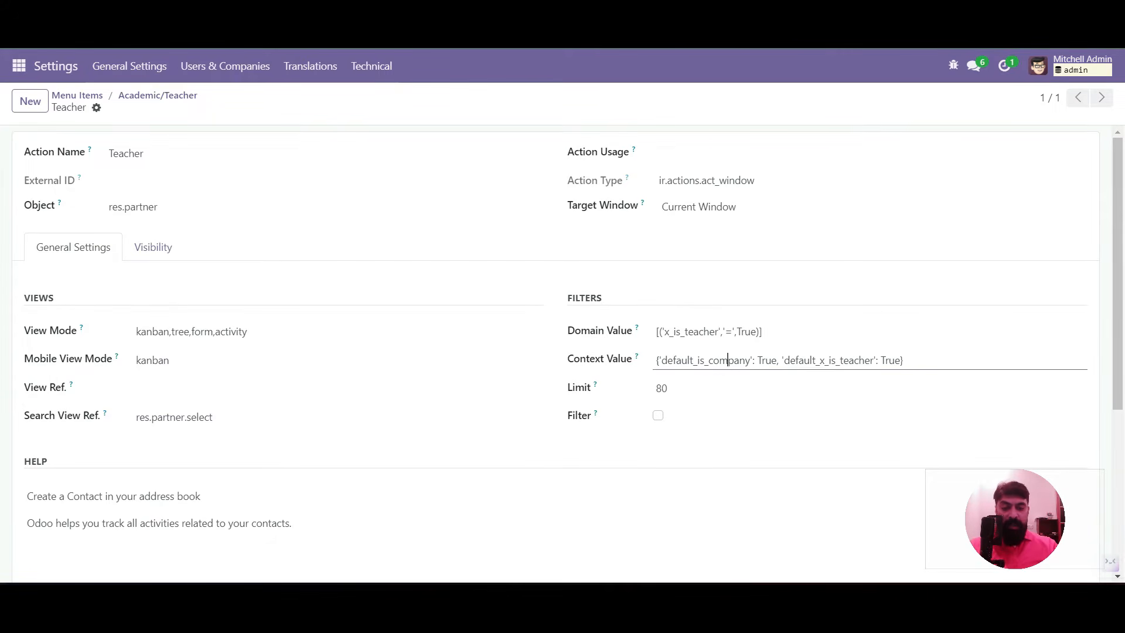
double_click(729, 360)
drag(765, 360, 771, 359)
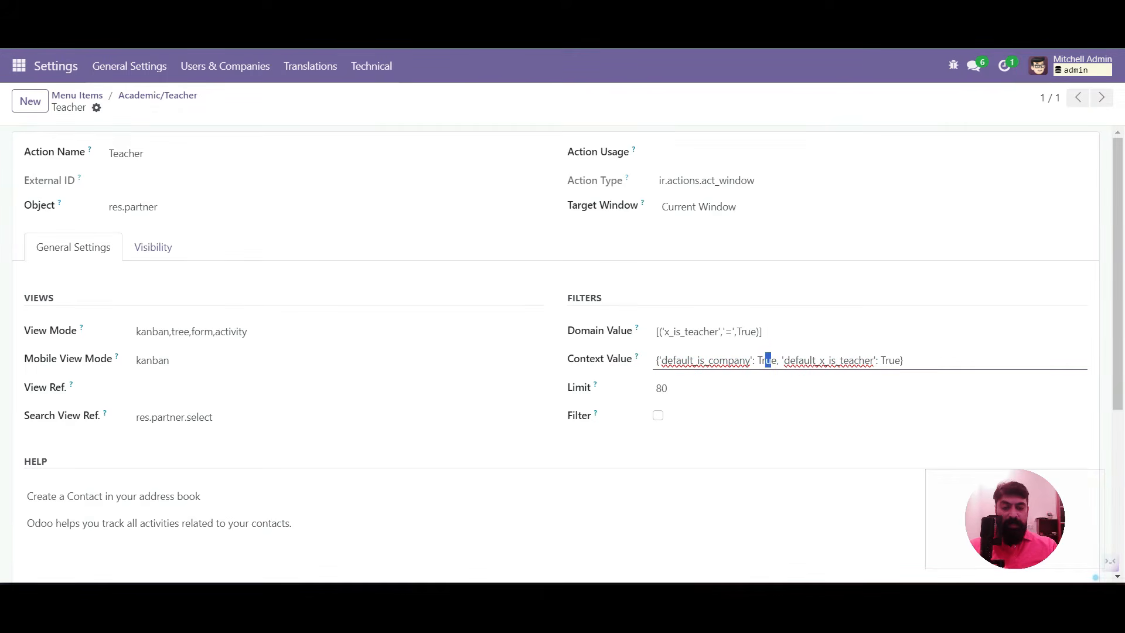
double_click(766, 359)
text(False)
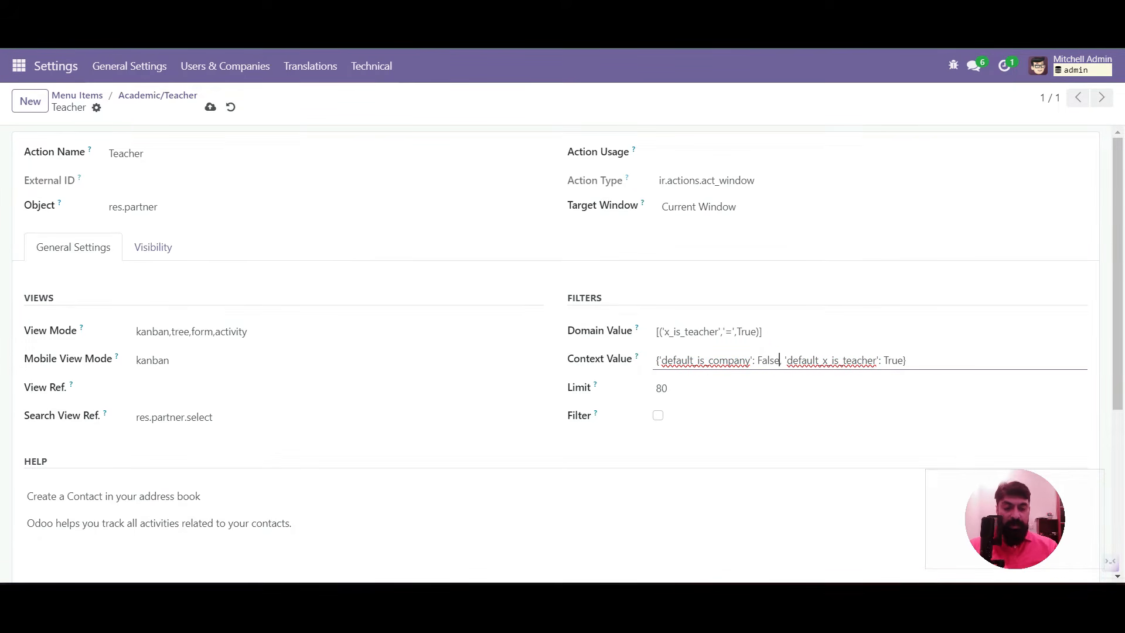
text(, 'default)
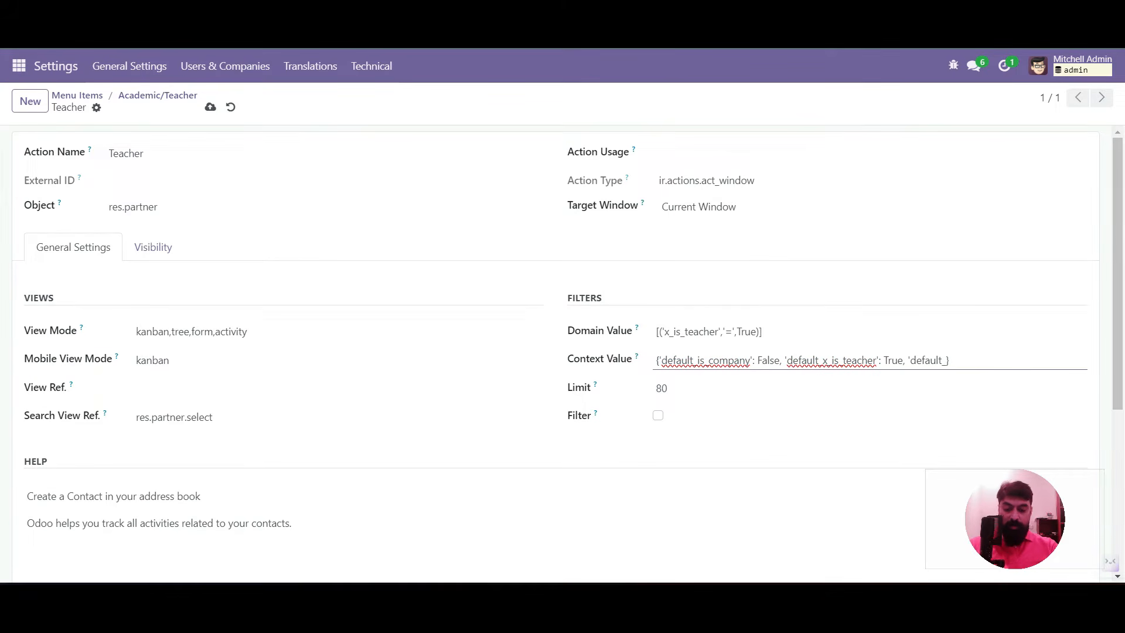
text(_x_is_teacher': True, 'default_company_type)
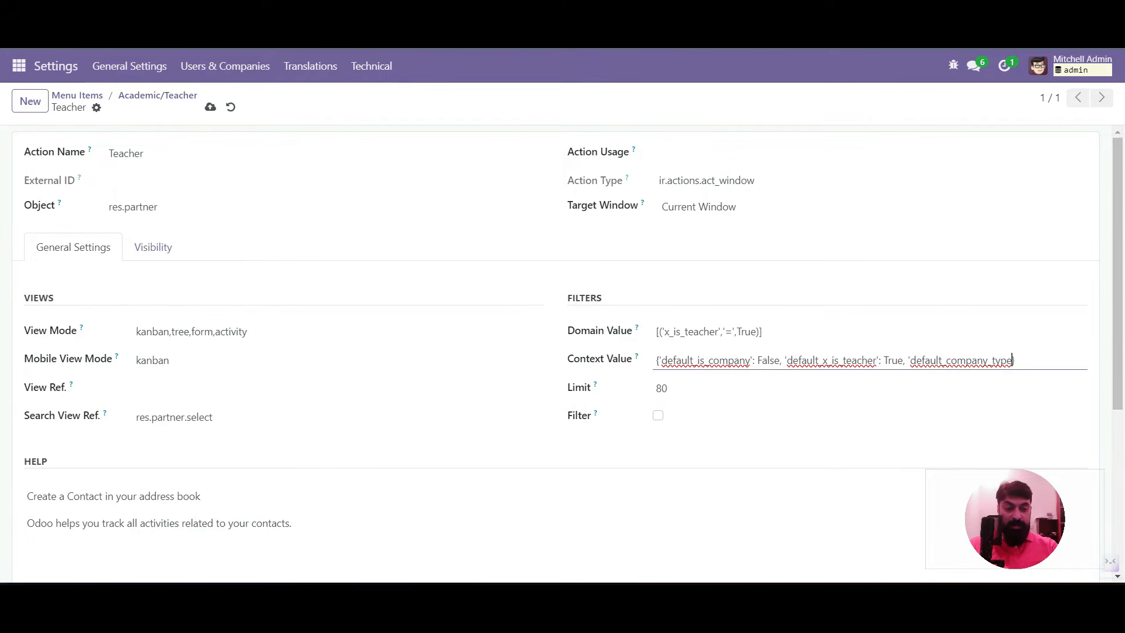
text(')
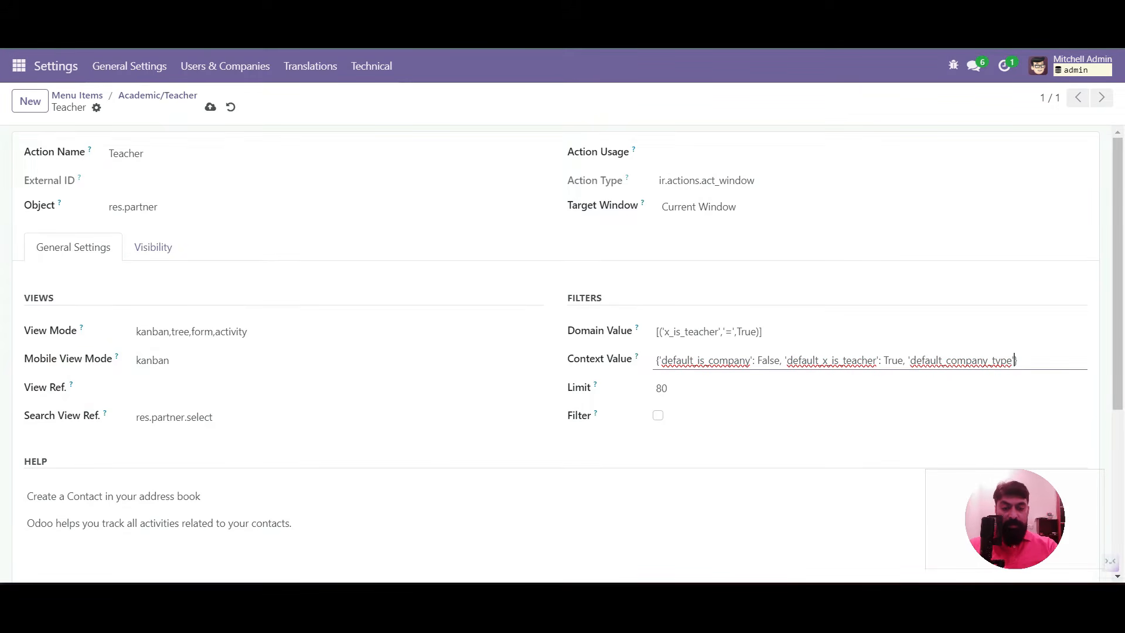
text(:)
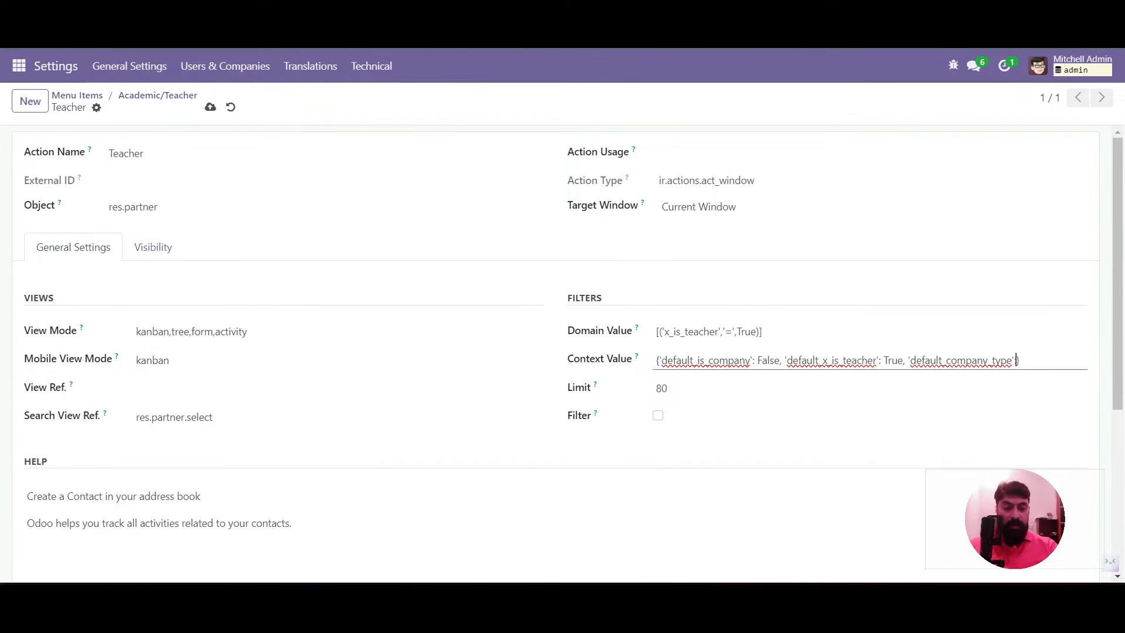
text(')
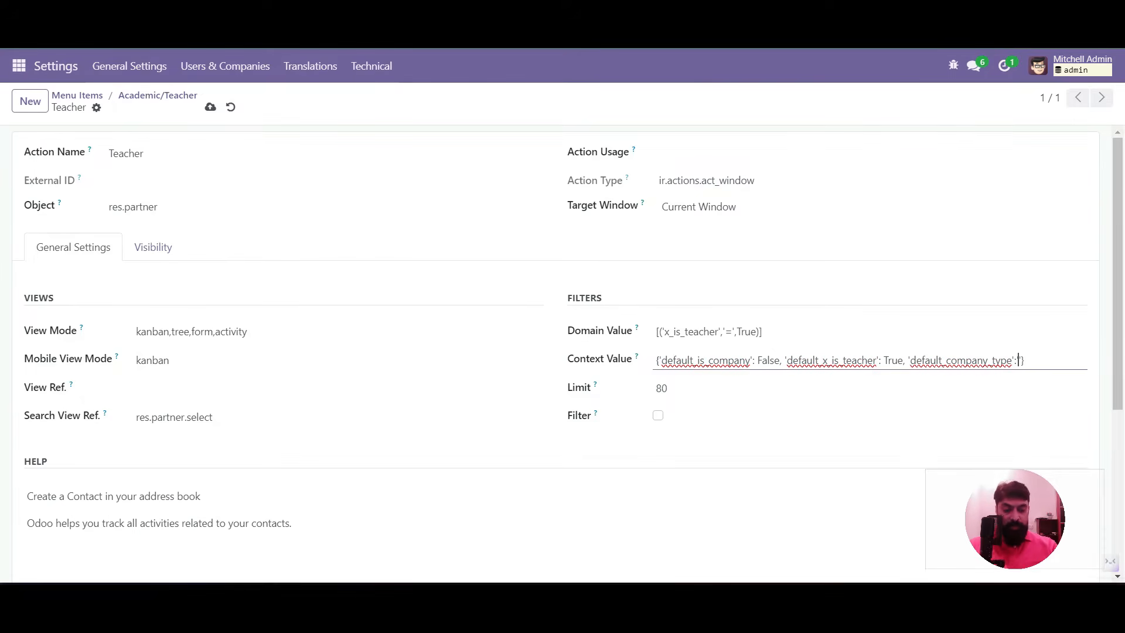
text(person')
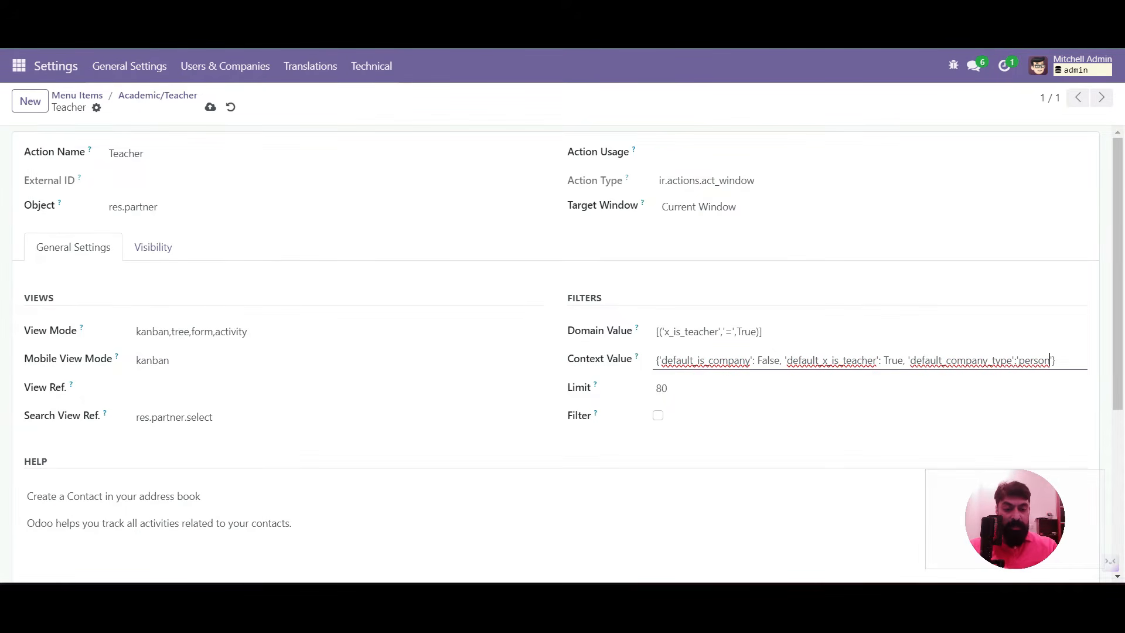
drag(908, 360, 1053, 361)
key(ctrl+c)
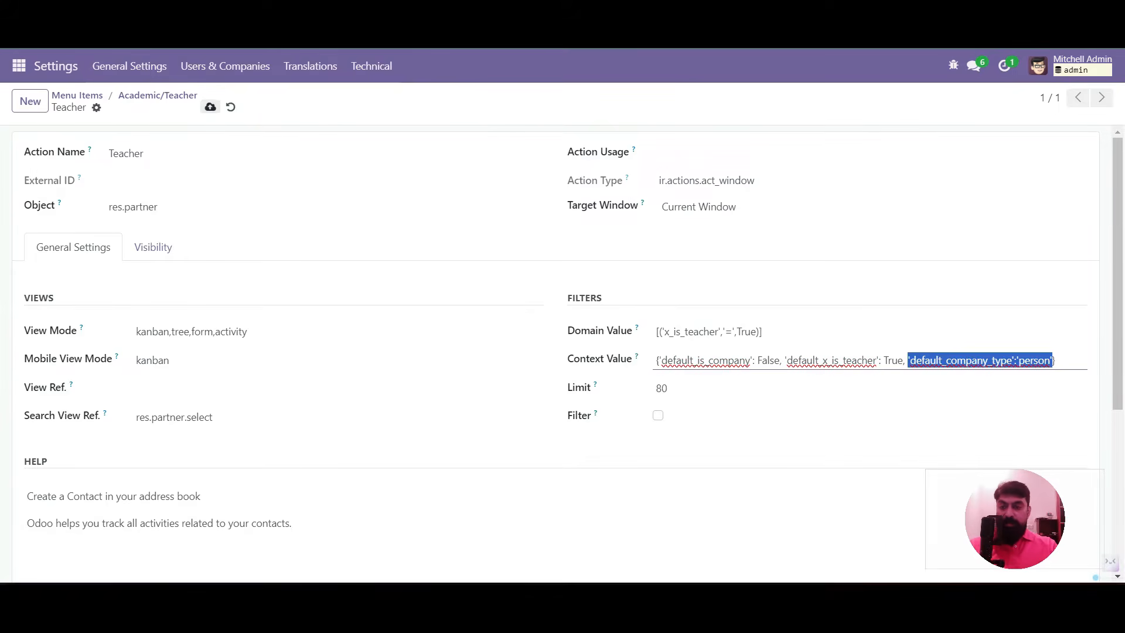
click(211, 107)
Go back to Menu Items, search 'student' and open Academic/Student
click(157, 95)
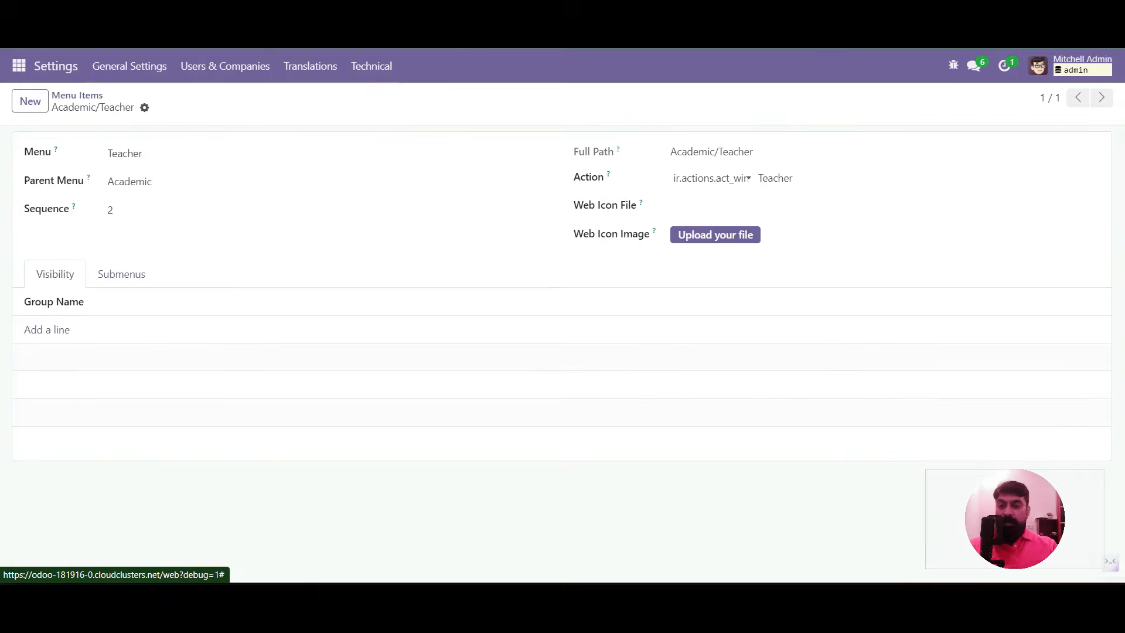
click(77, 95)
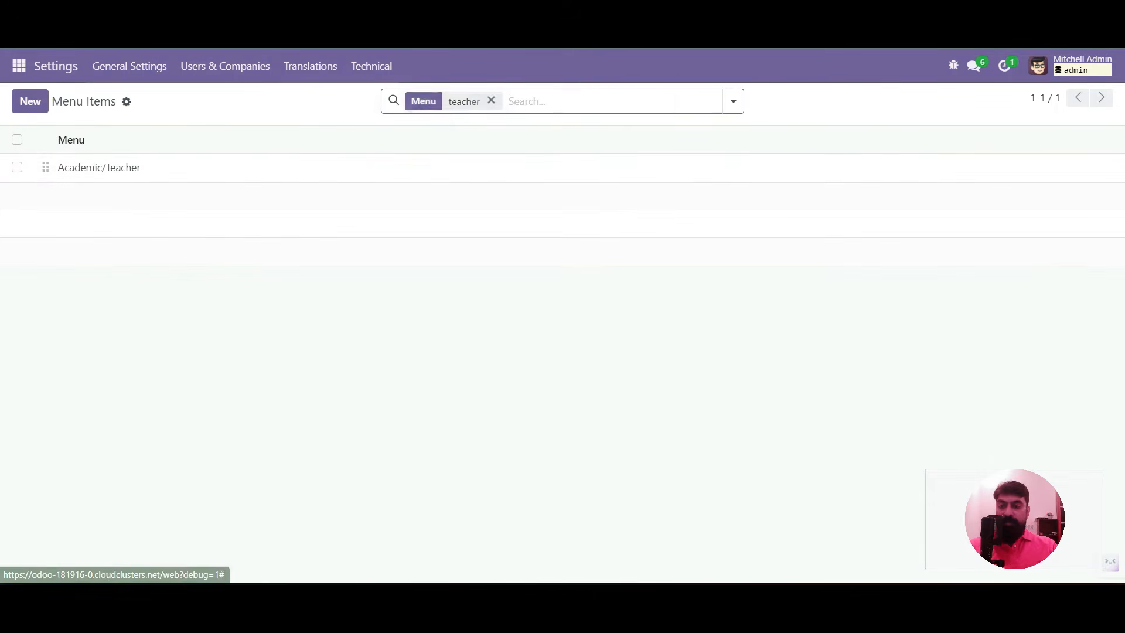
text(student)
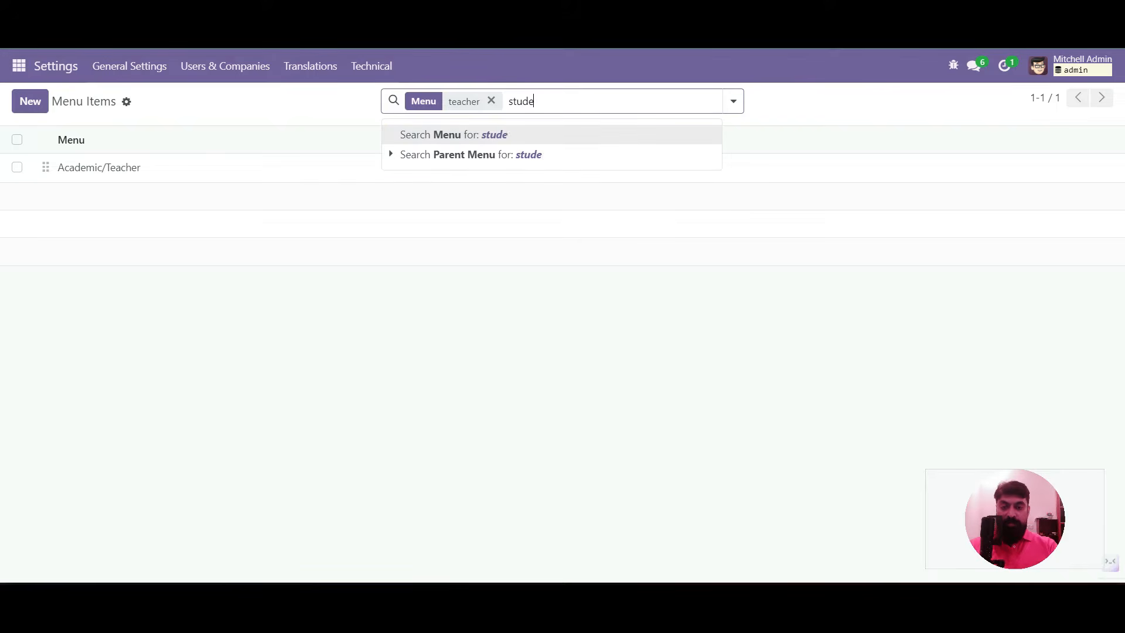
key(Return)
click(100, 195)
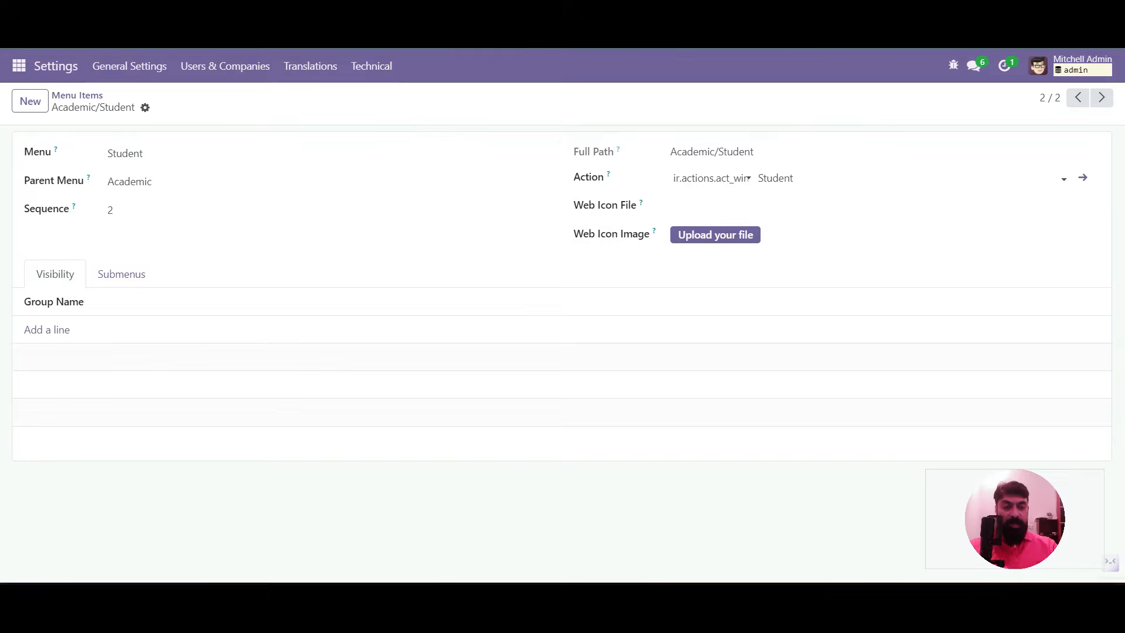
Append 'default_company_type':'person' to the Student action's context value and save
click(1082, 178)
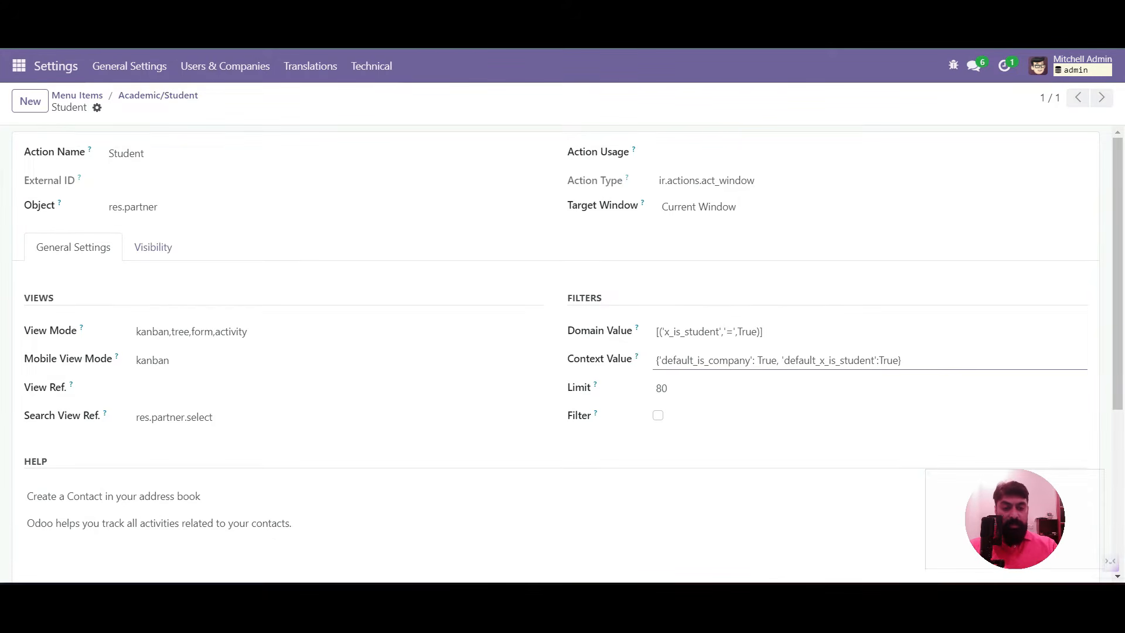
click(899, 359)
text(,)
key(ctrl+v)
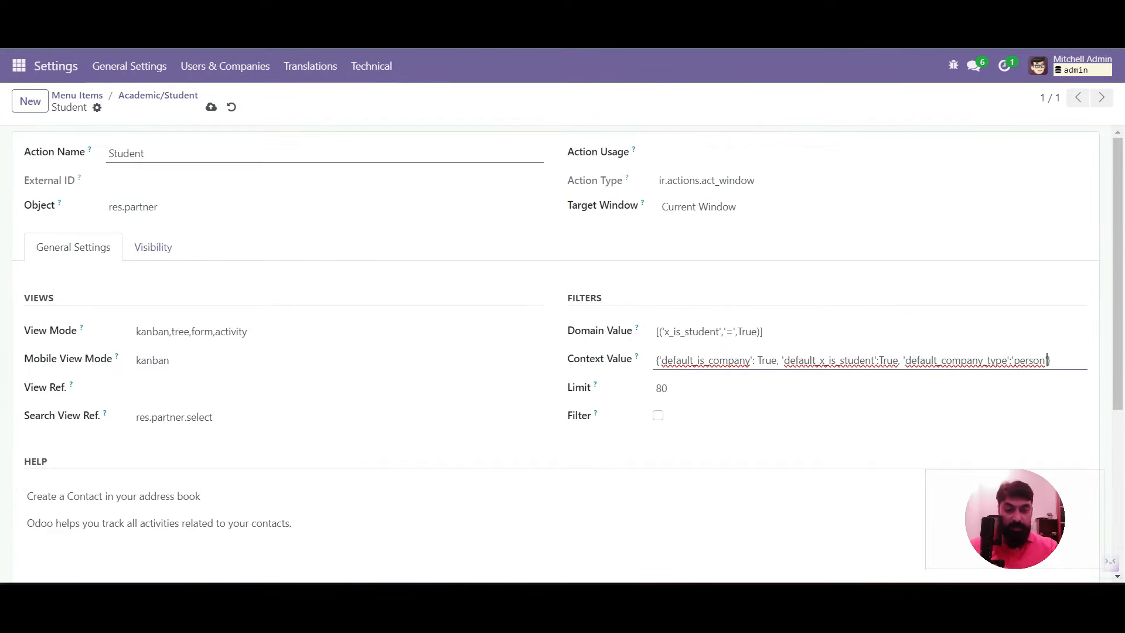
click(211, 107)
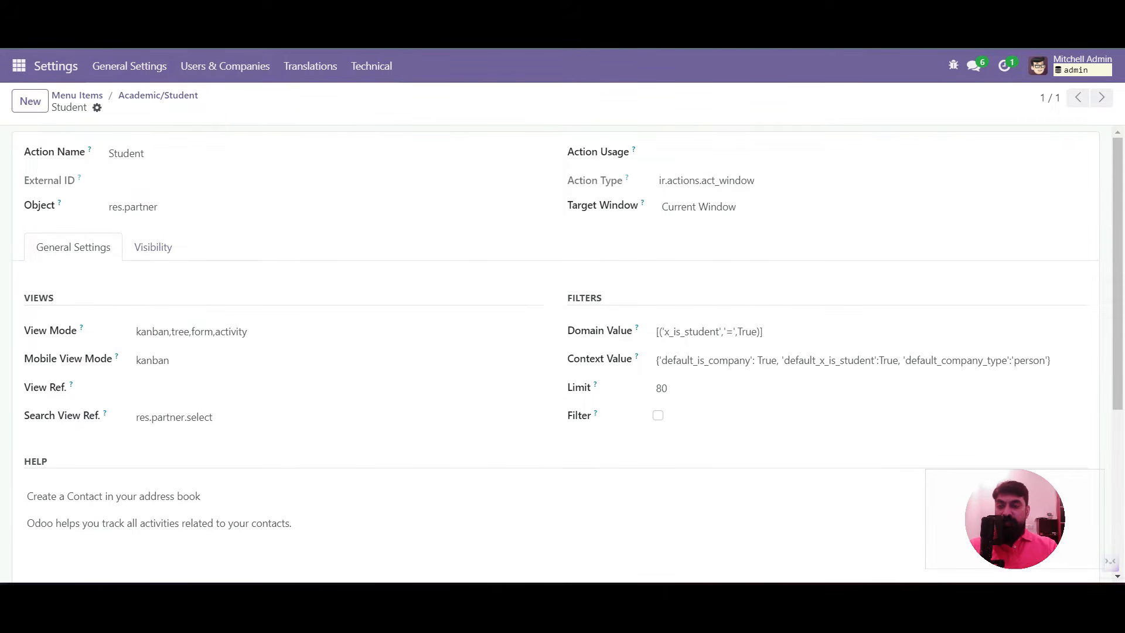
Reload the page and open the Academic app
key(F5)
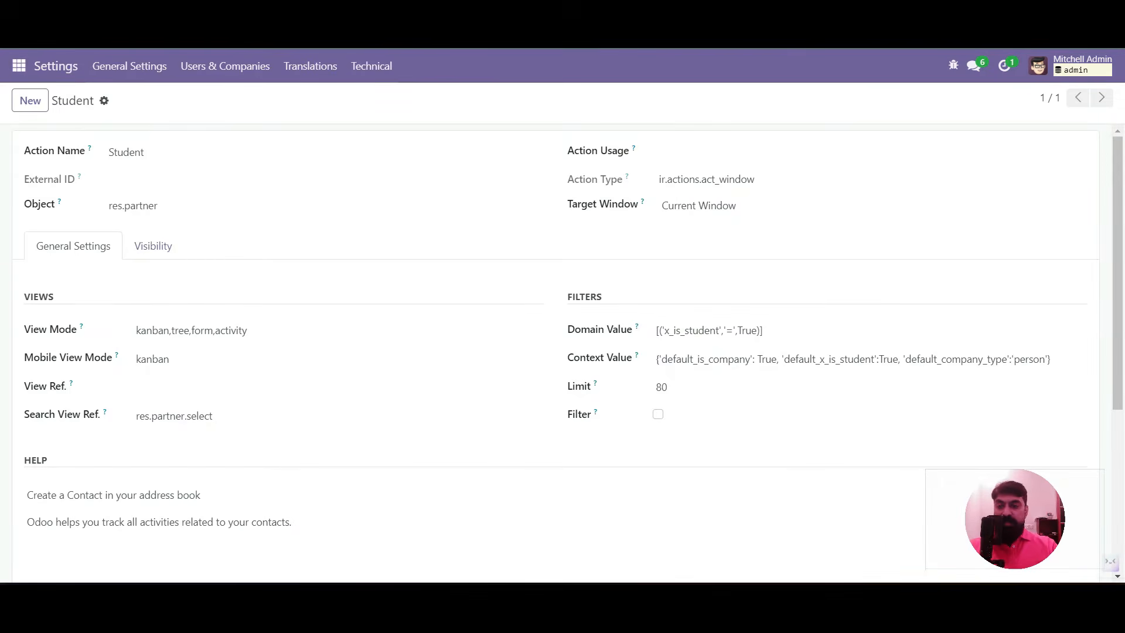
click(19, 66)
click(35, 118)
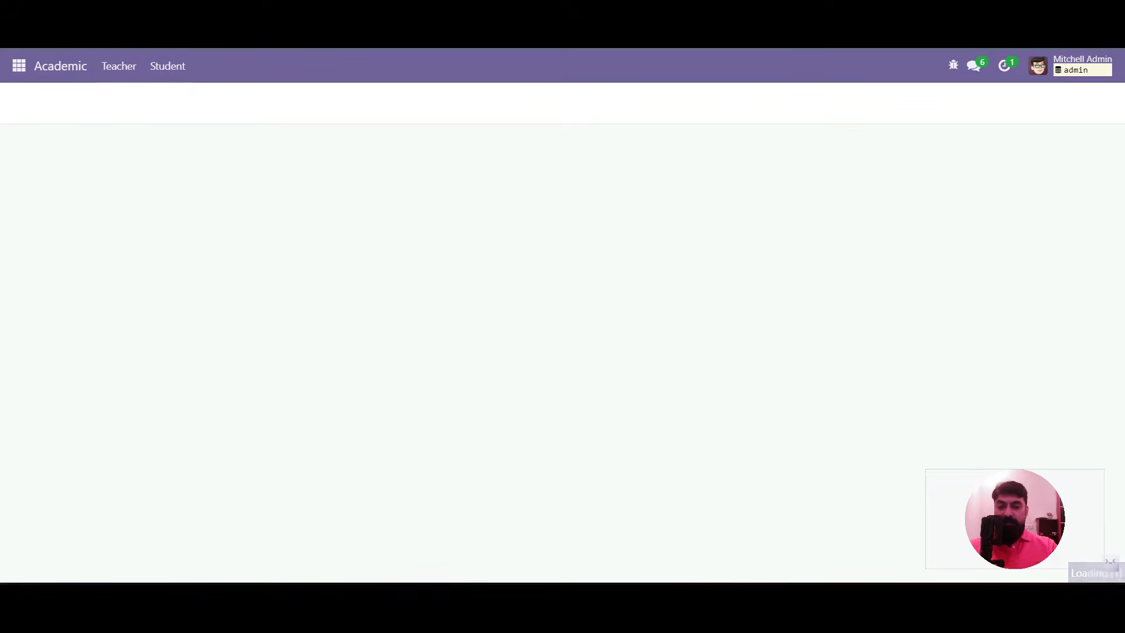
Create a new Teacher contact with the person's name, confirm Is Teacher is ticked, and save
click(30, 101)
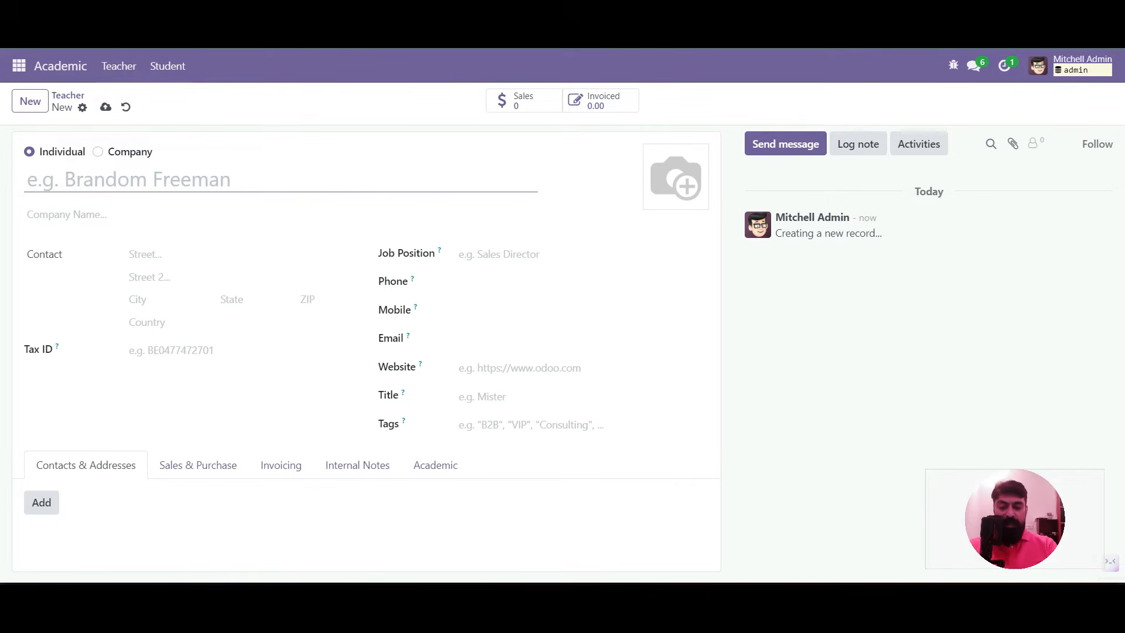
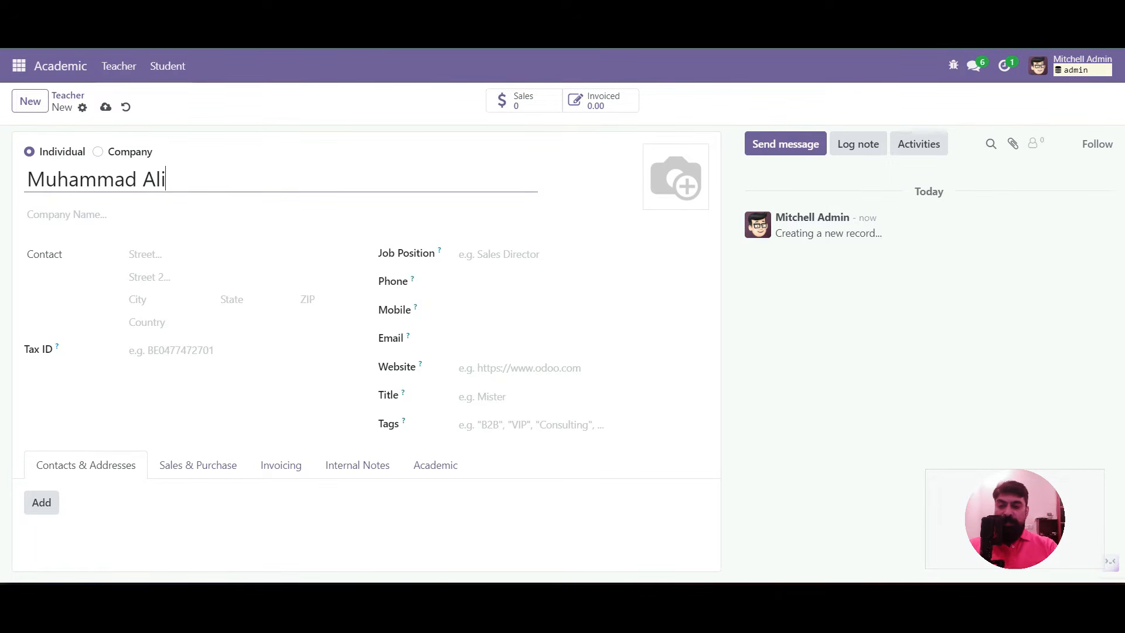
click(435, 466)
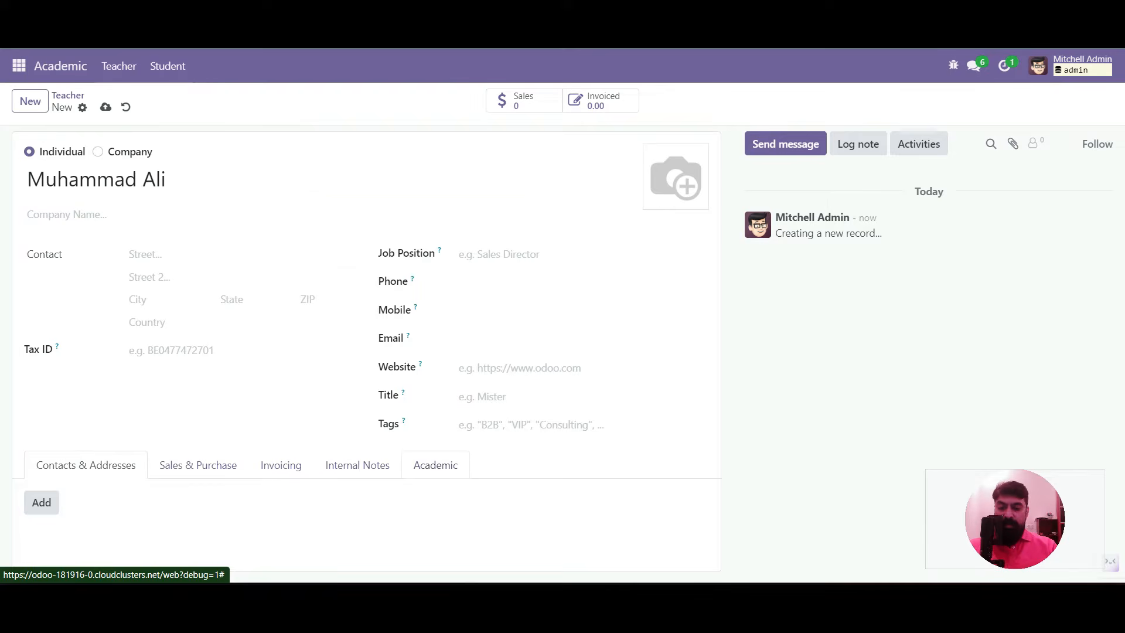
scroll(202, 435, down, 1)
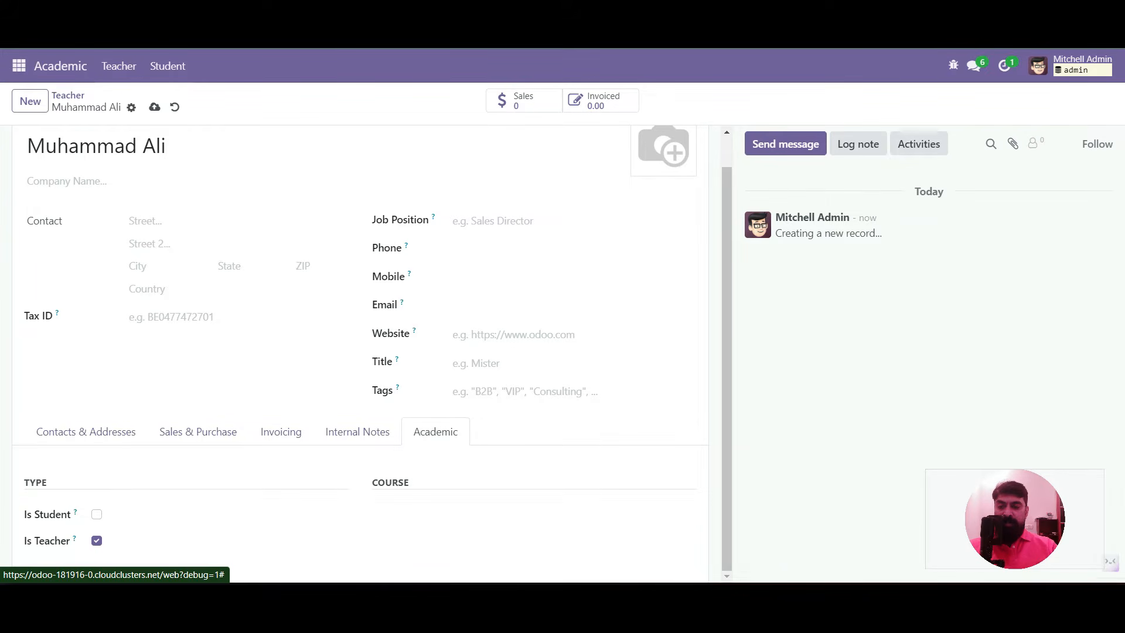
click(155, 108)
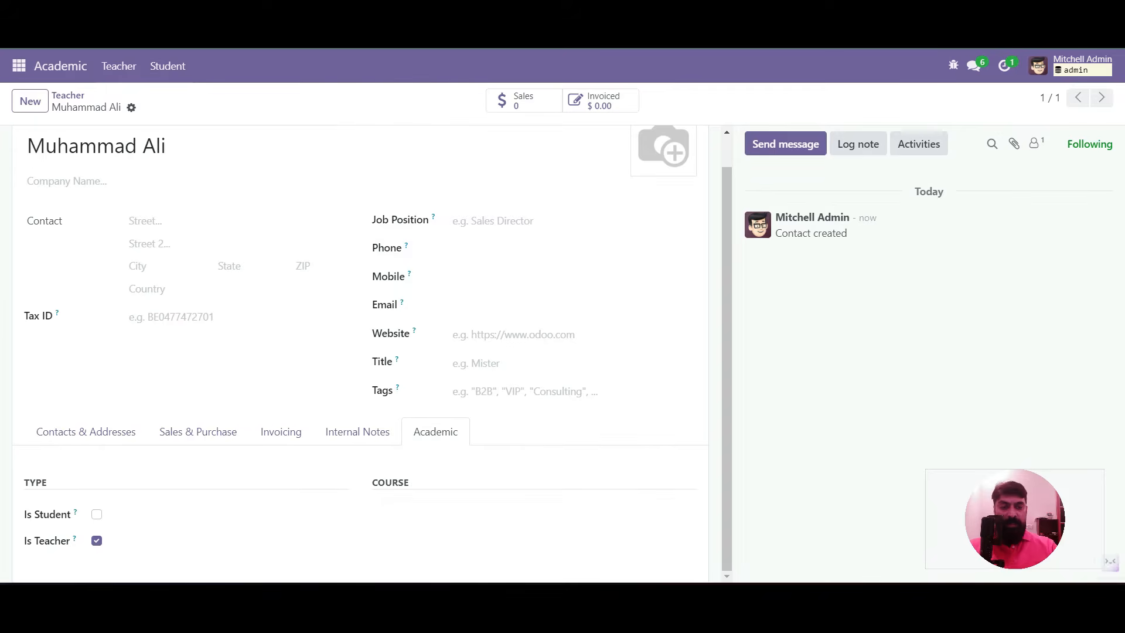
Open the contact form view definition from the developer tools
click(954, 66)
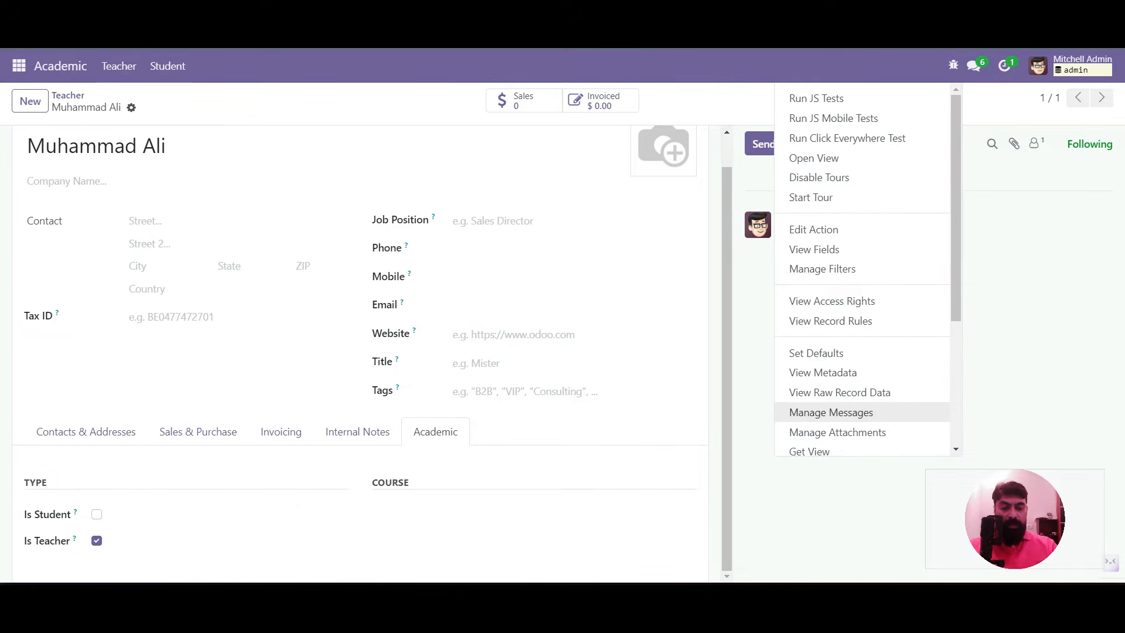
scroll(862, 411, down, 2)
scroll(862, 299, down, 1)
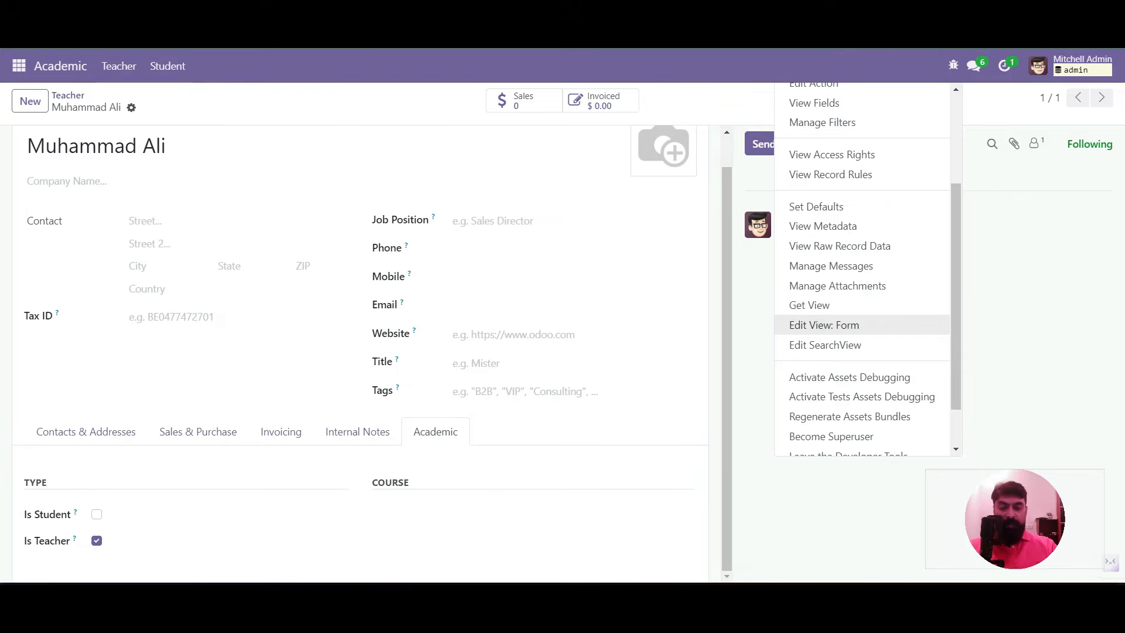
click(824, 325)
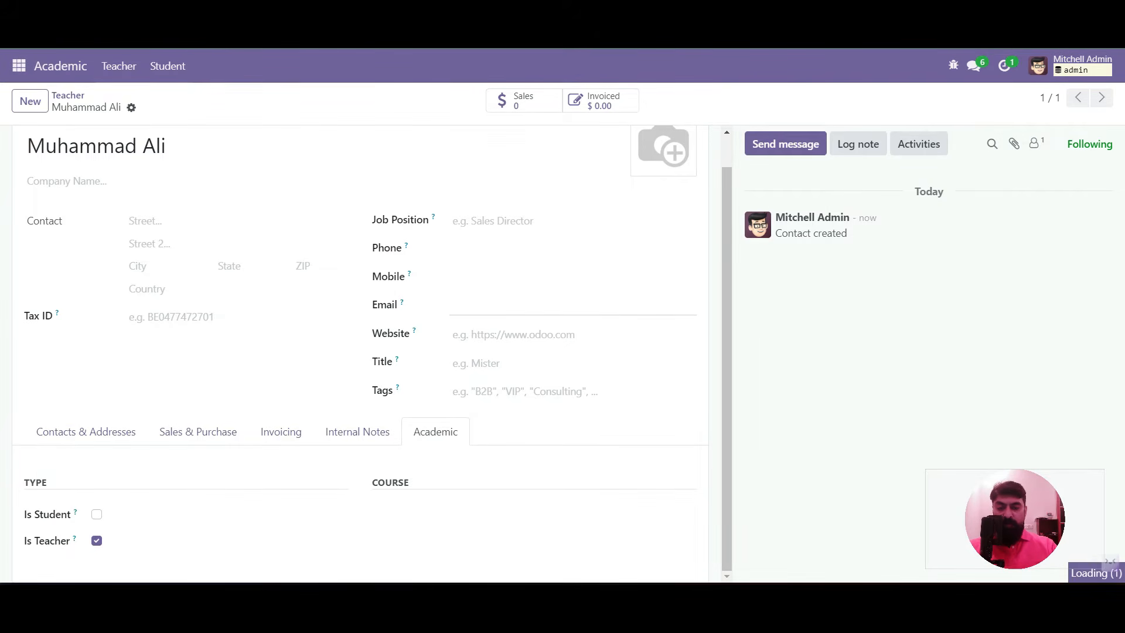
scroll(562, 352, down, 5)
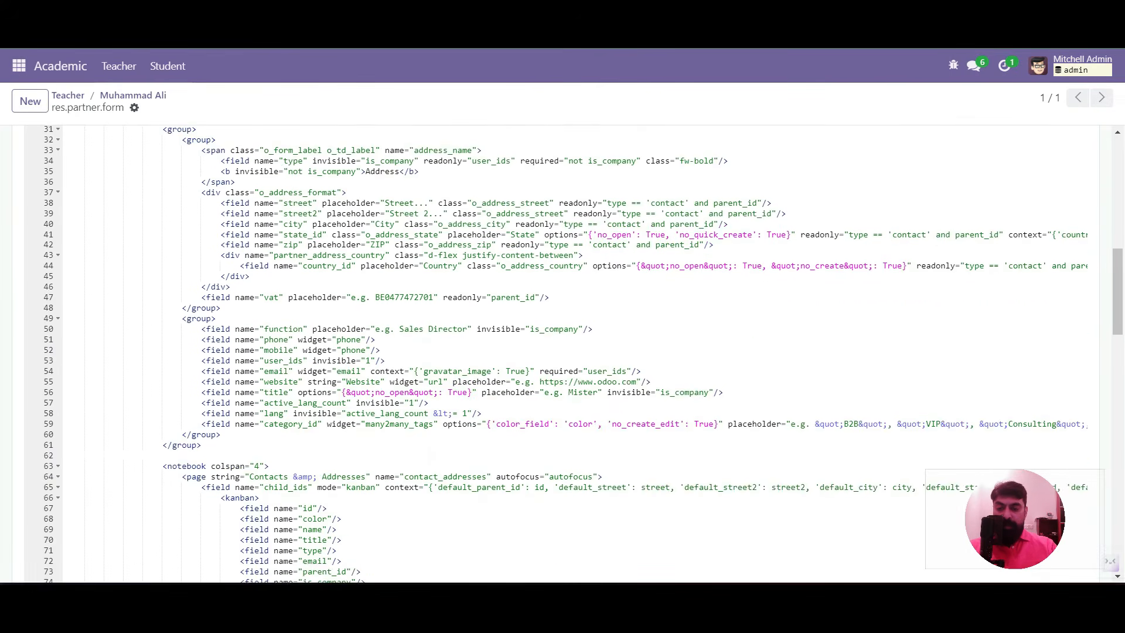
scroll(563, 351, down, 7)
scroll(562, 351, up, 3)
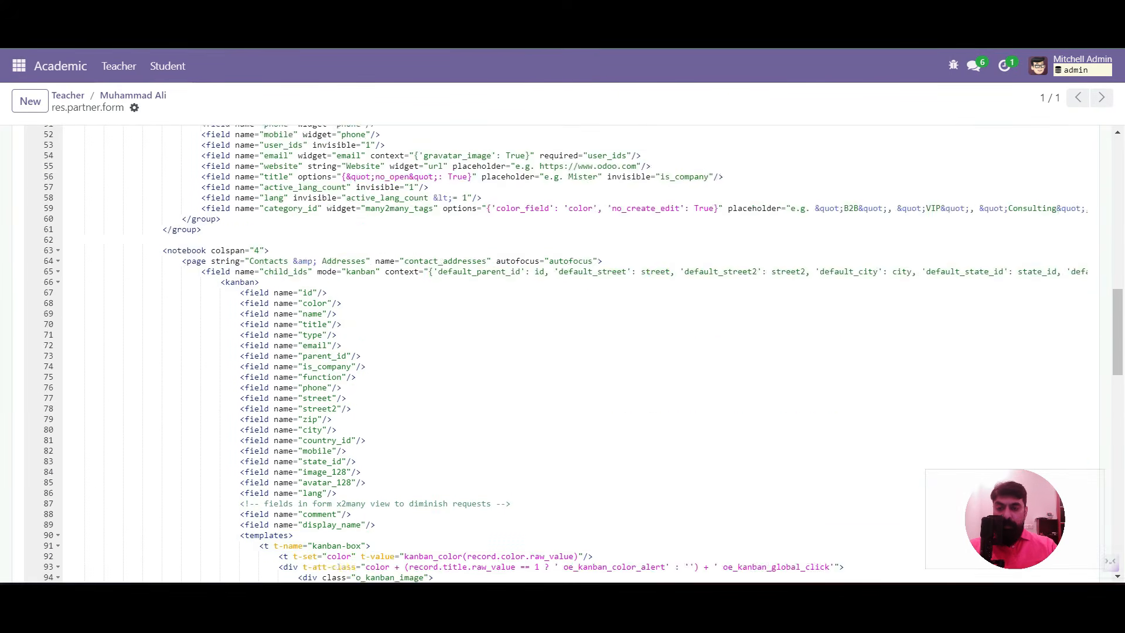
scroll(563, 352, up, 10)
Open the student/teacher inherited view from Inherited Views and edit its architecture
click(235, 353)
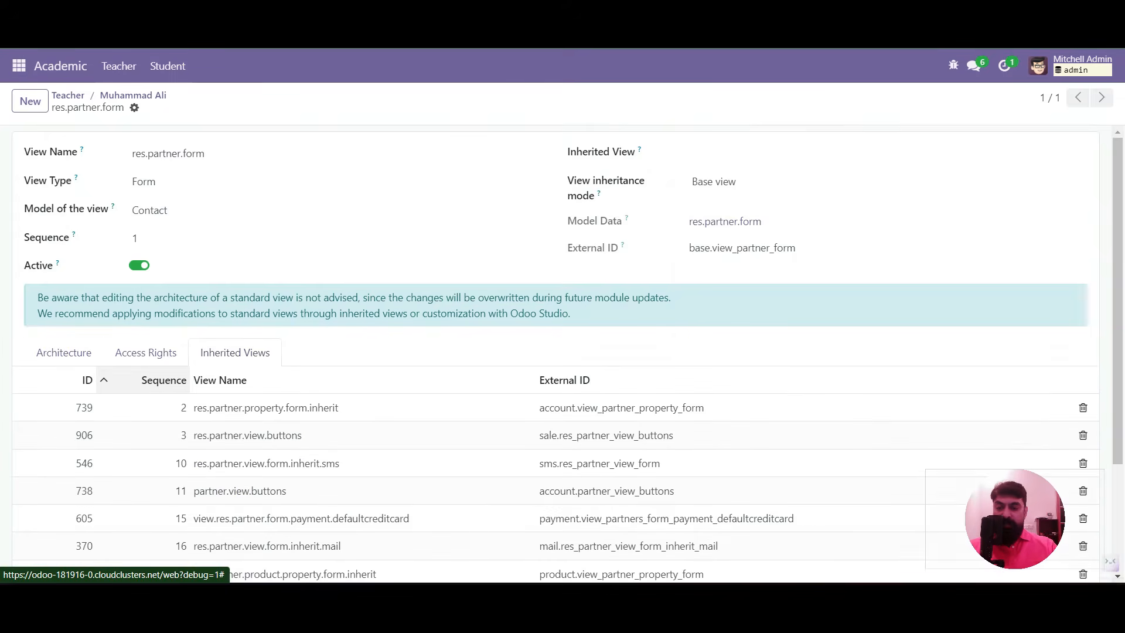
scroll(236, 358, down, 3)
click(293, 507)
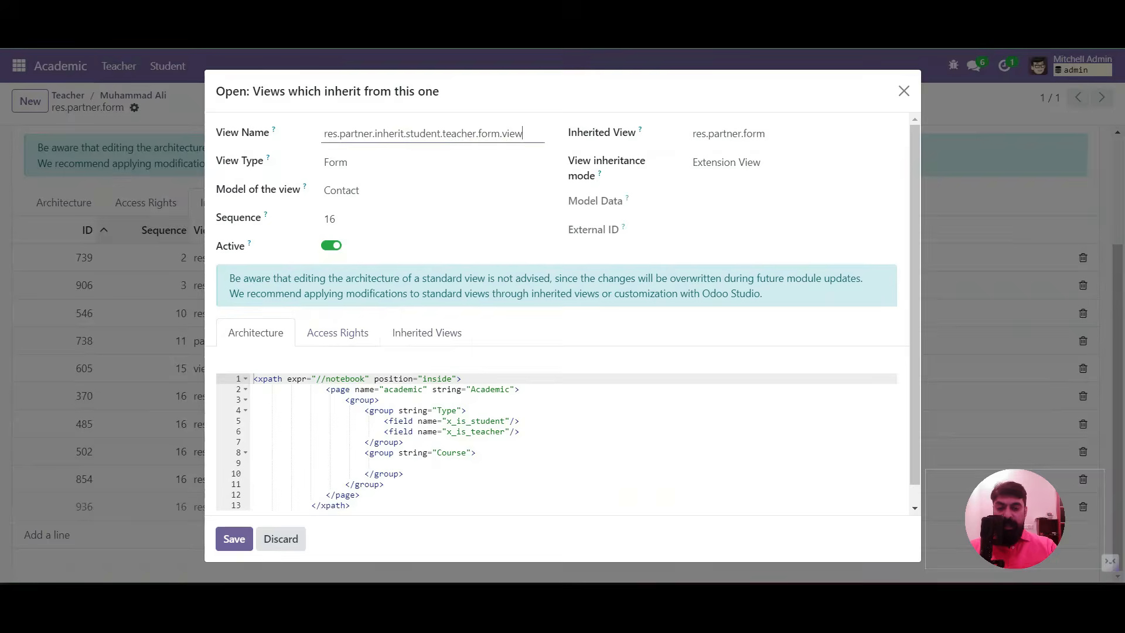
scroll(427, 337, down, 1)
click(404, 421)
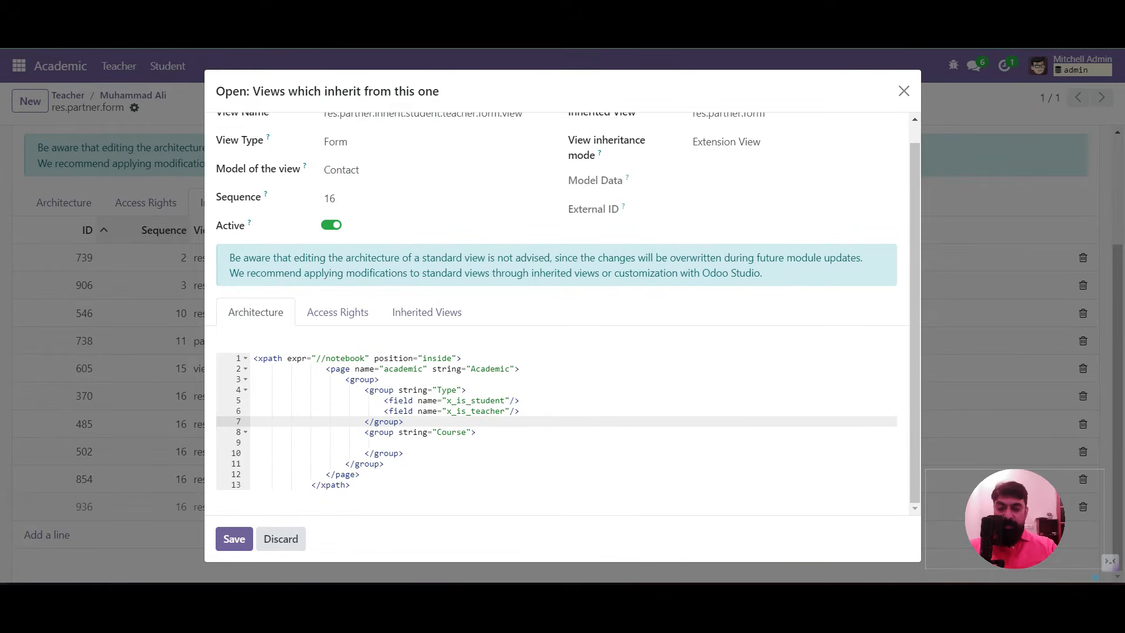
Give the Academic page invisible="not x_is_teacher and not x_is_student"
click(515, 368)
text(in)
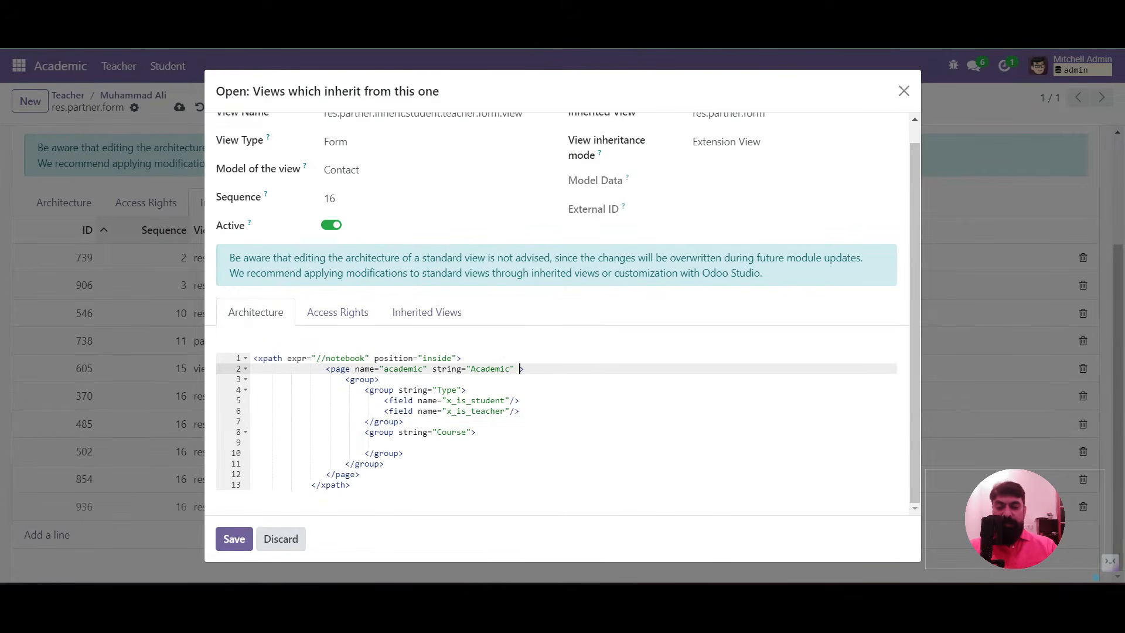
text(visible)
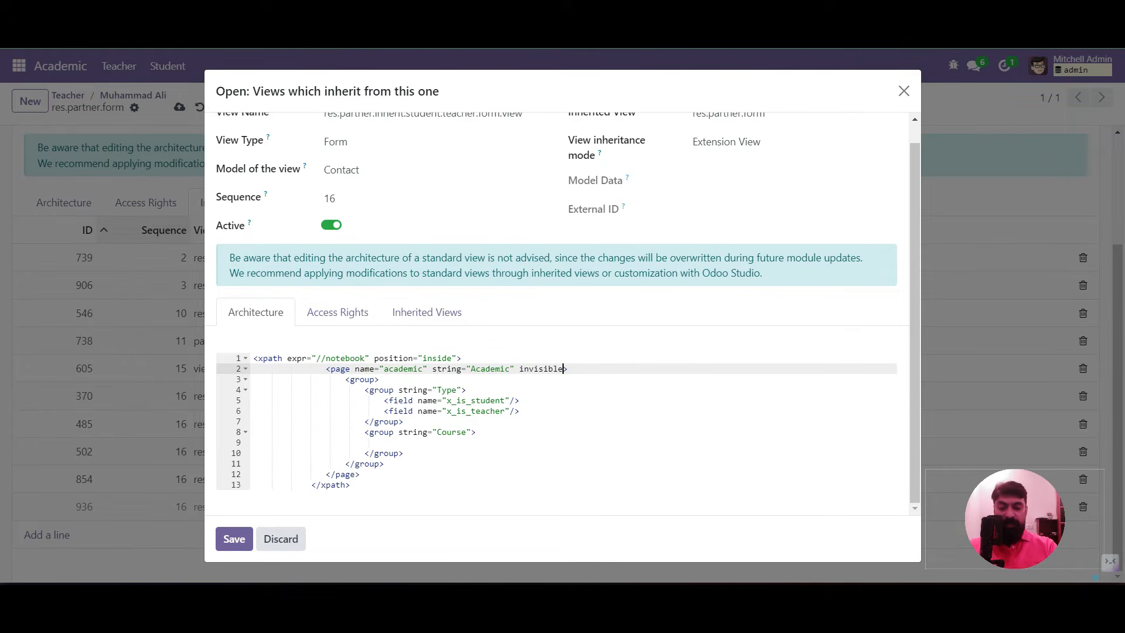
key(BackSpace)
text(e=)
text(")
text(x_is_t)
text(ea)
key(BackSpace)
text(acher or x_is_student)
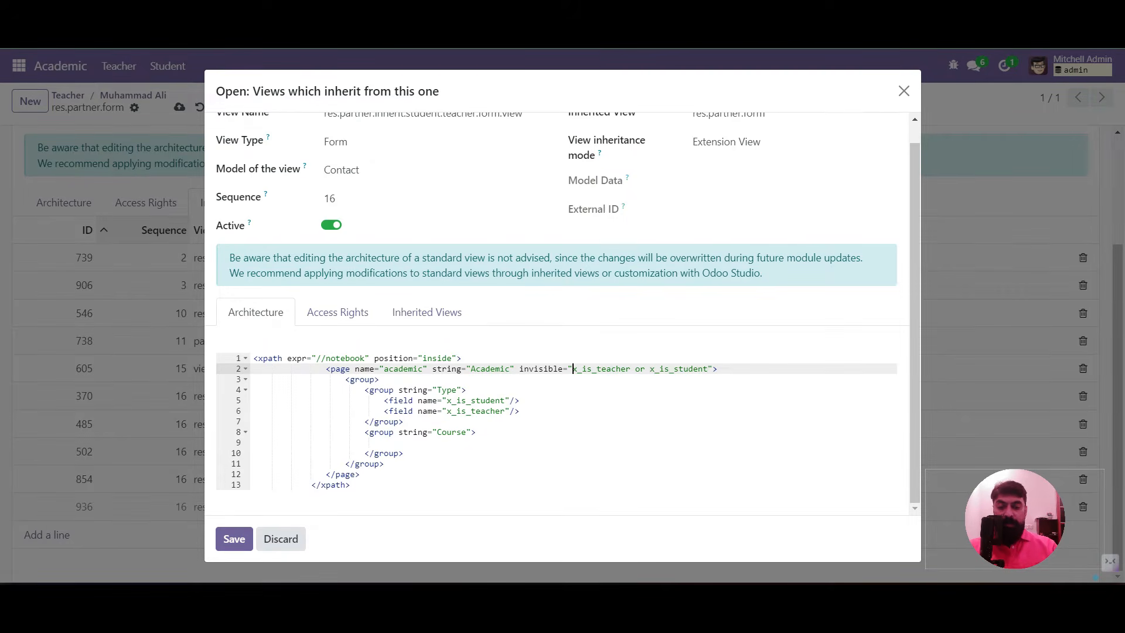
text(not)
key(Right)
key(Right)
key(Right)
key(Right)
key(Right)
key(Right)
key(shift+Right)
key(shift+Right)
text(and)
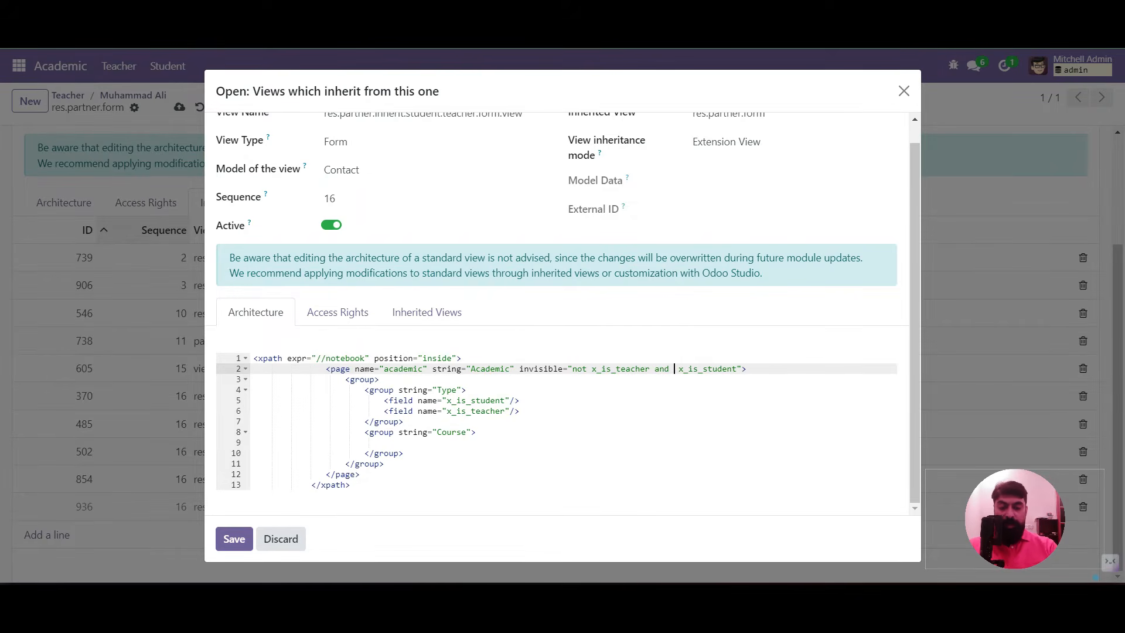
key(Right)
text(not)
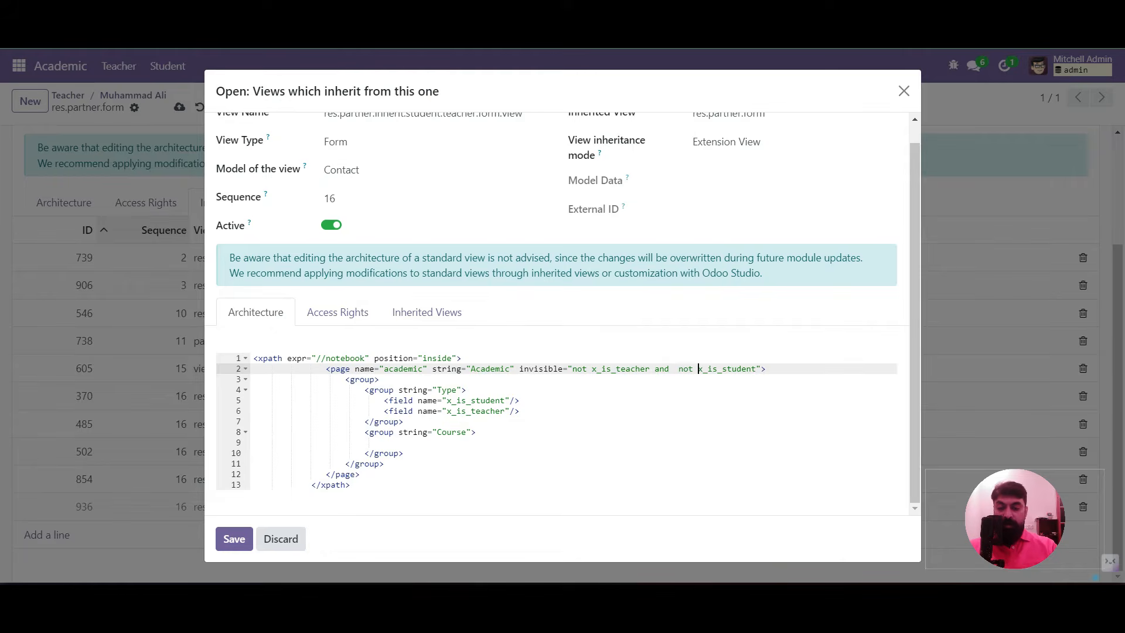
Delete the Type group from the view architecture
click(423, 401)
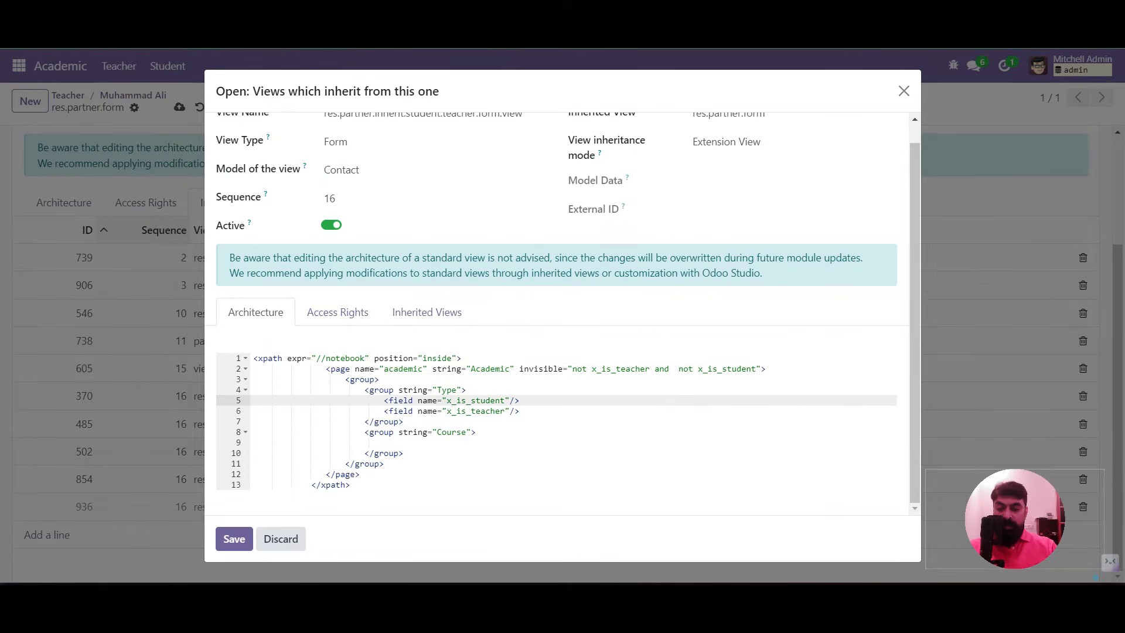
drag(369, 390, 404, 421)
key(BackSpace)
key(BackSpace)
key(BackSpace)
key(BackSpace)
key(BackSpace)
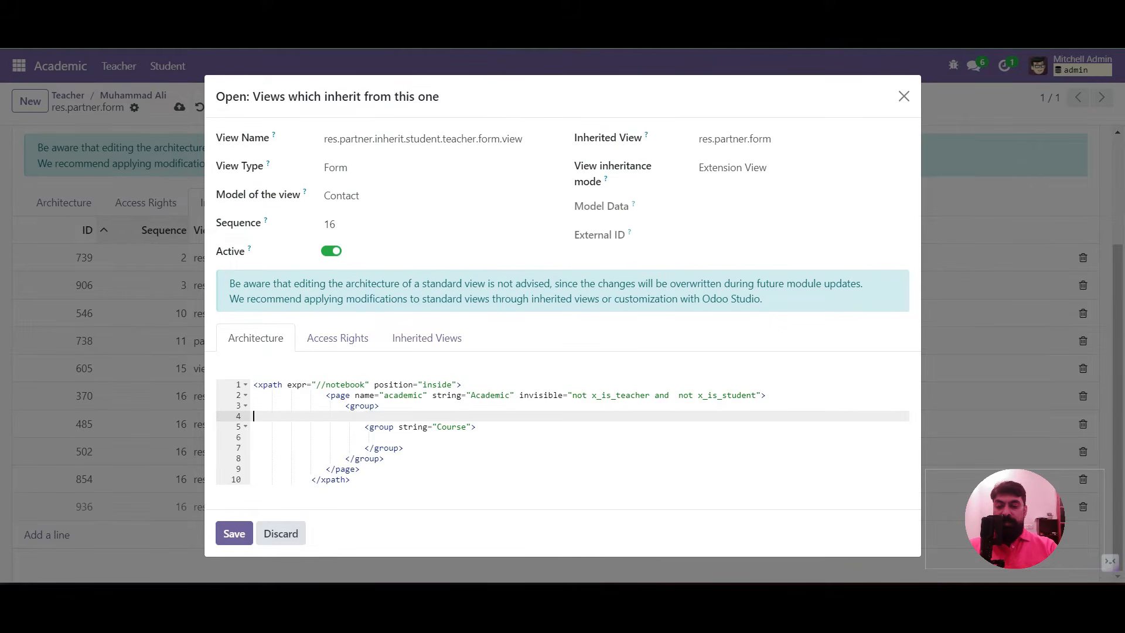
key(BackSpace)
Add an Enrollment group with invisible="not x_is_student" after the Course group and save
key(Down)
key(Down)
key(Down)
key(End)
key(Return)
text(<group>)
key(Return)
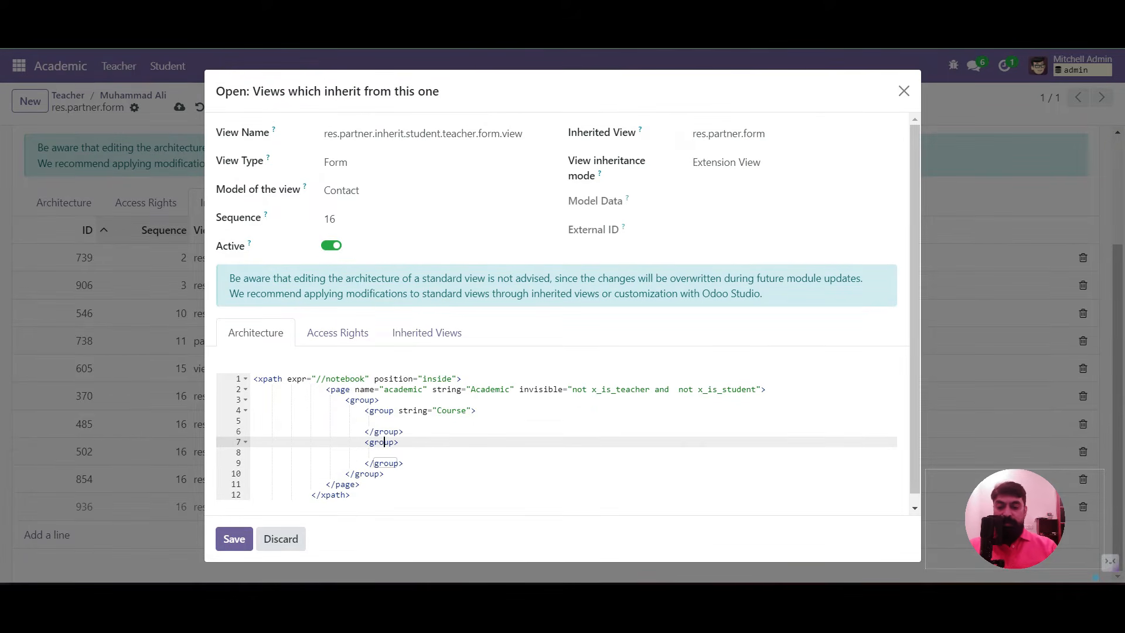
text(string=)
text("Enrollment")
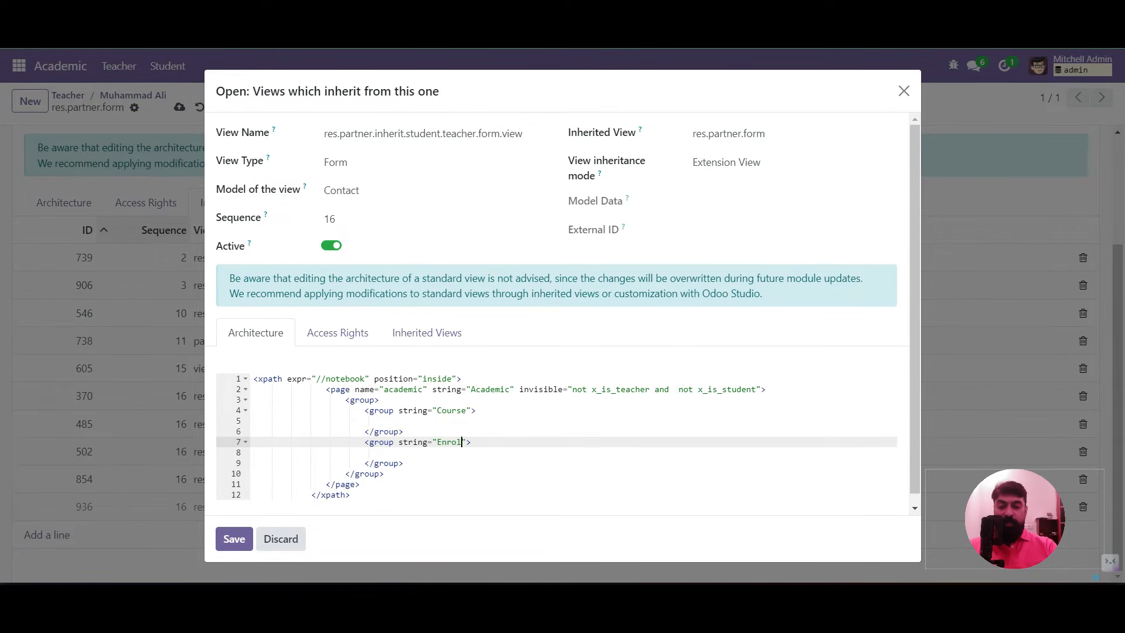
text( invisibl)
text(e=")
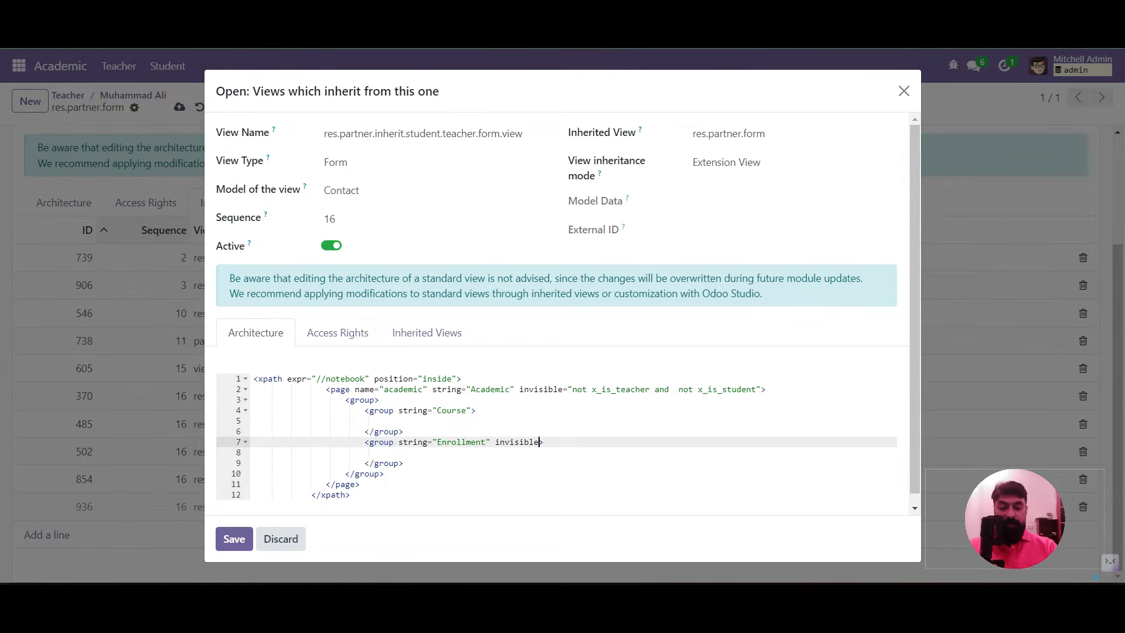
text(x_is_student)
key(Left)
key(Left)
key(Left)
key(Left)
key(Left)
key(Left)
key(Left)
key(Left)
key(Left)
key(Left)
key(Left)
text(not)
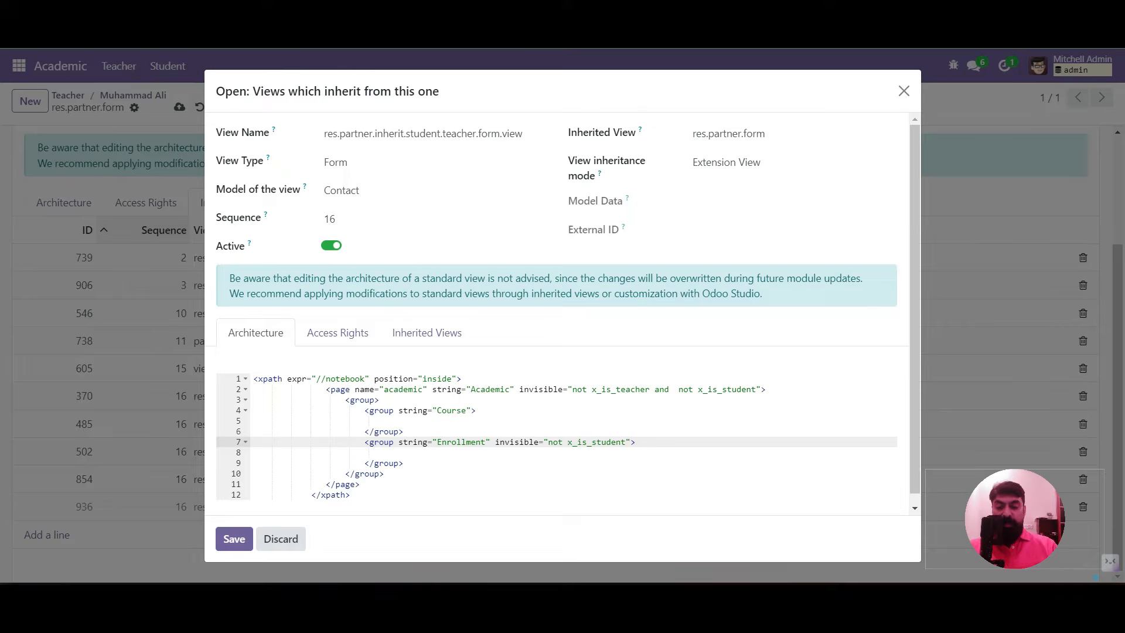
double_click(448, 442)
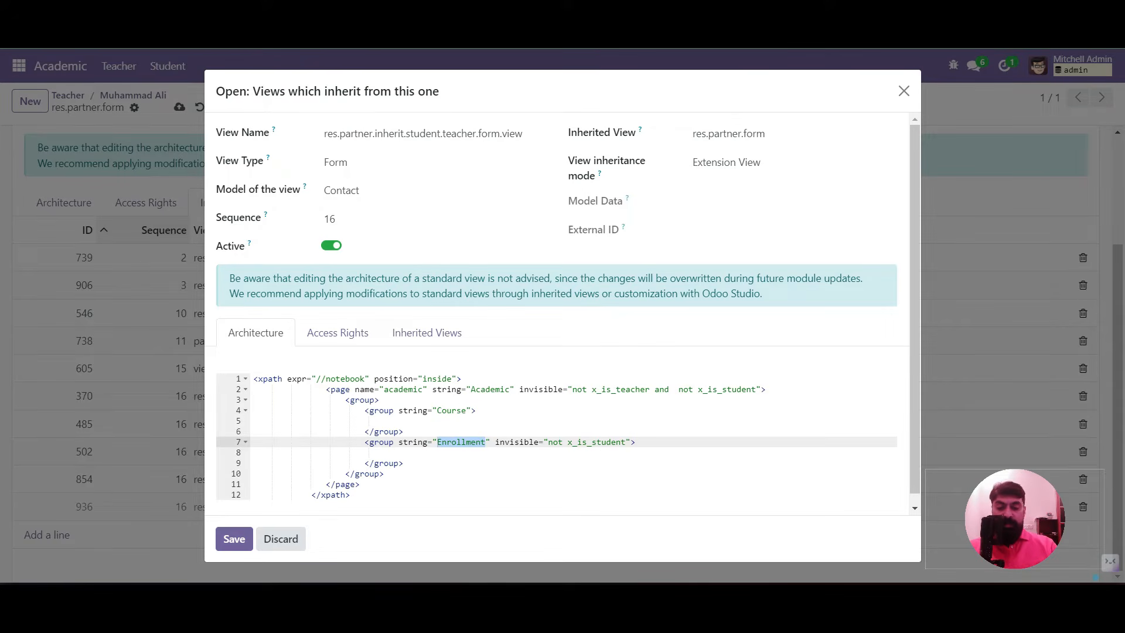
click(234, 539)
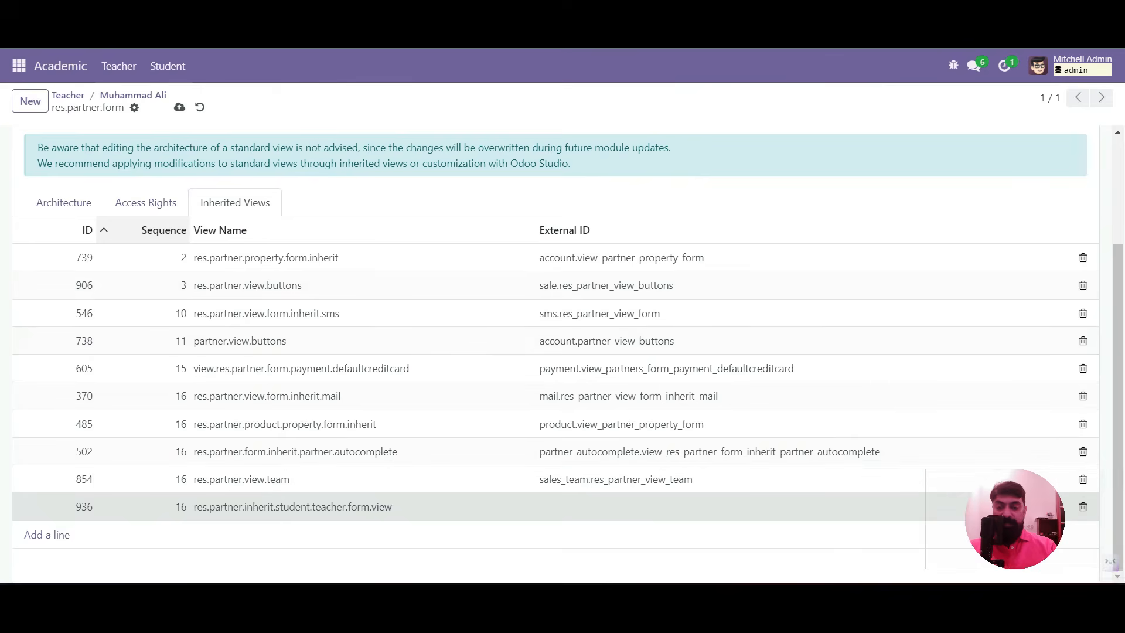
Save, dismiss the validation error about the missing x_is_student field, and reopen the inherited view
click(180, 107)
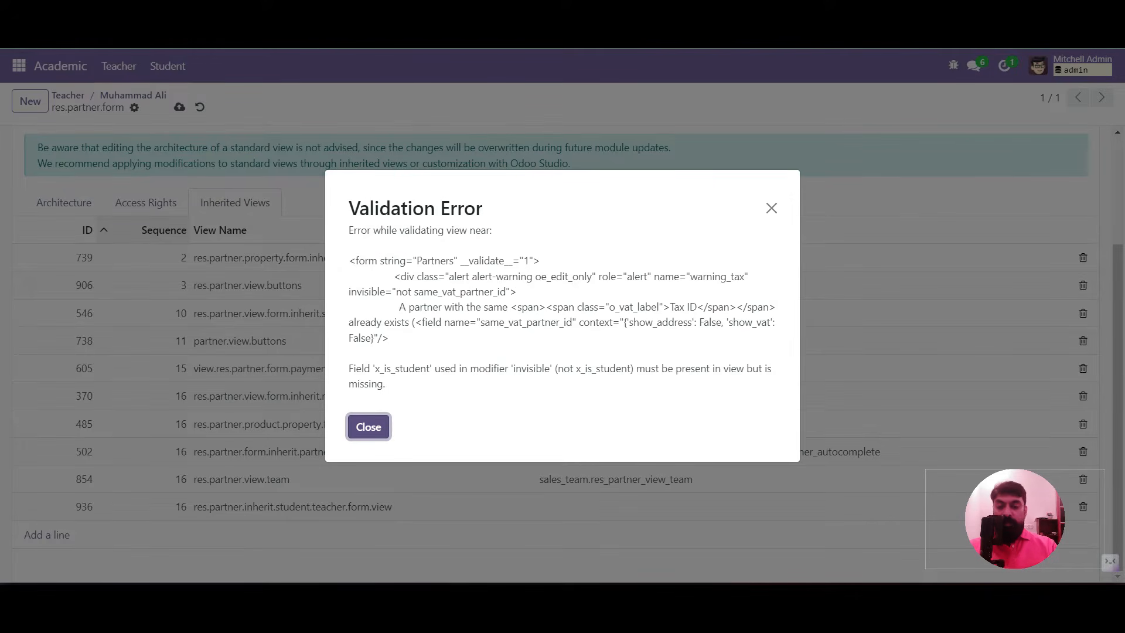
click(368, 426)
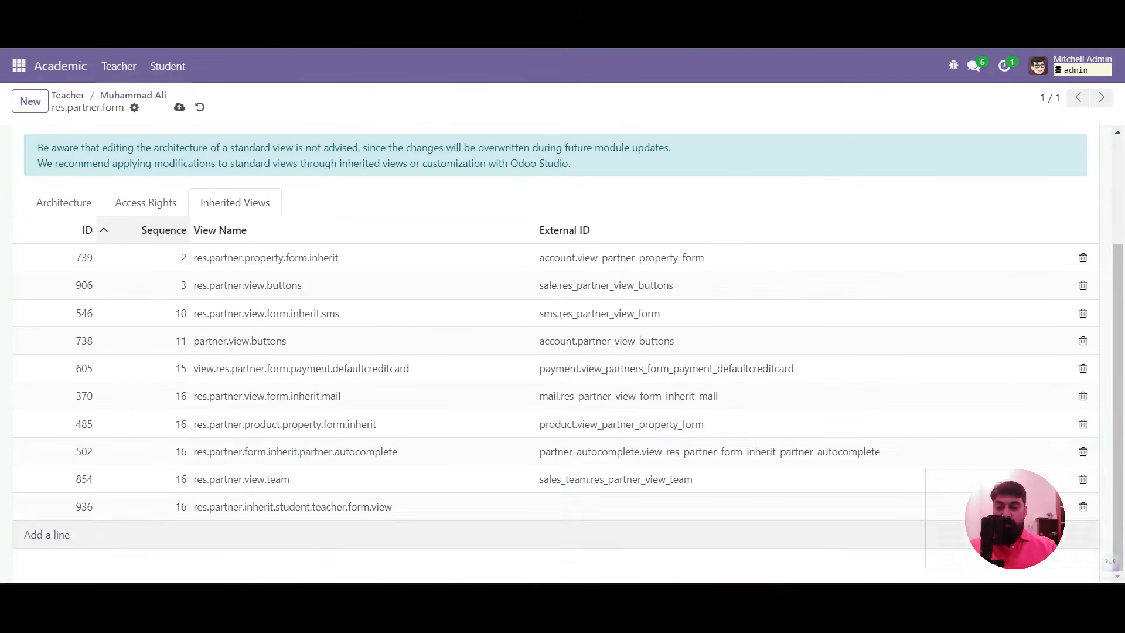
click(293, 506)
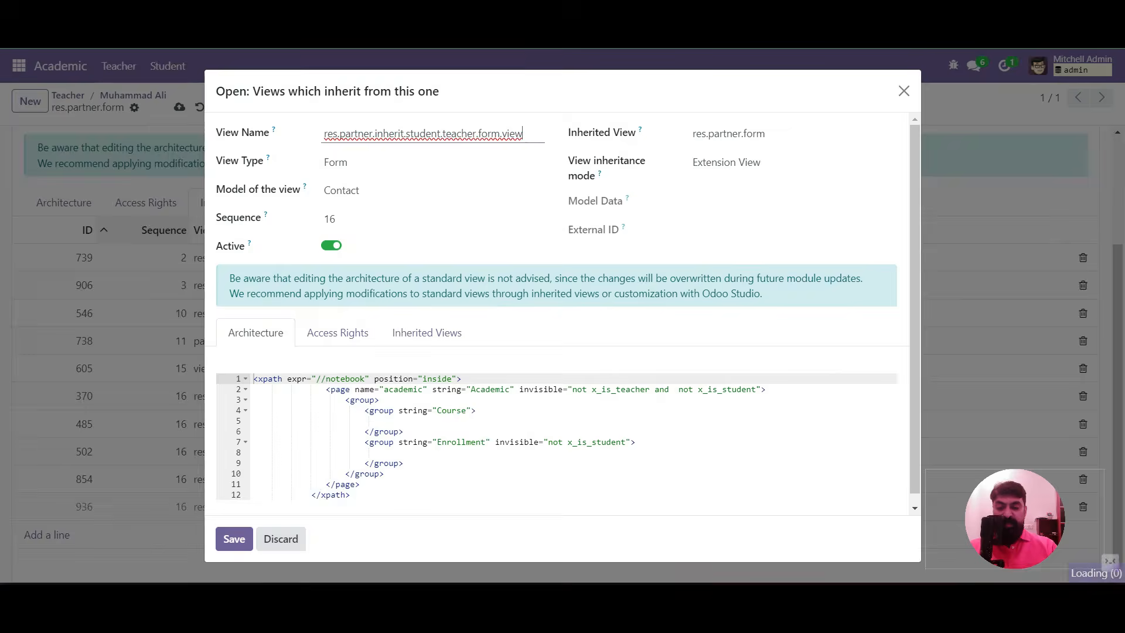
Add a hidden x_is_student field, invisible="1", inside the Course group
scroll(564, 310, down, 1)
click(405, 454)
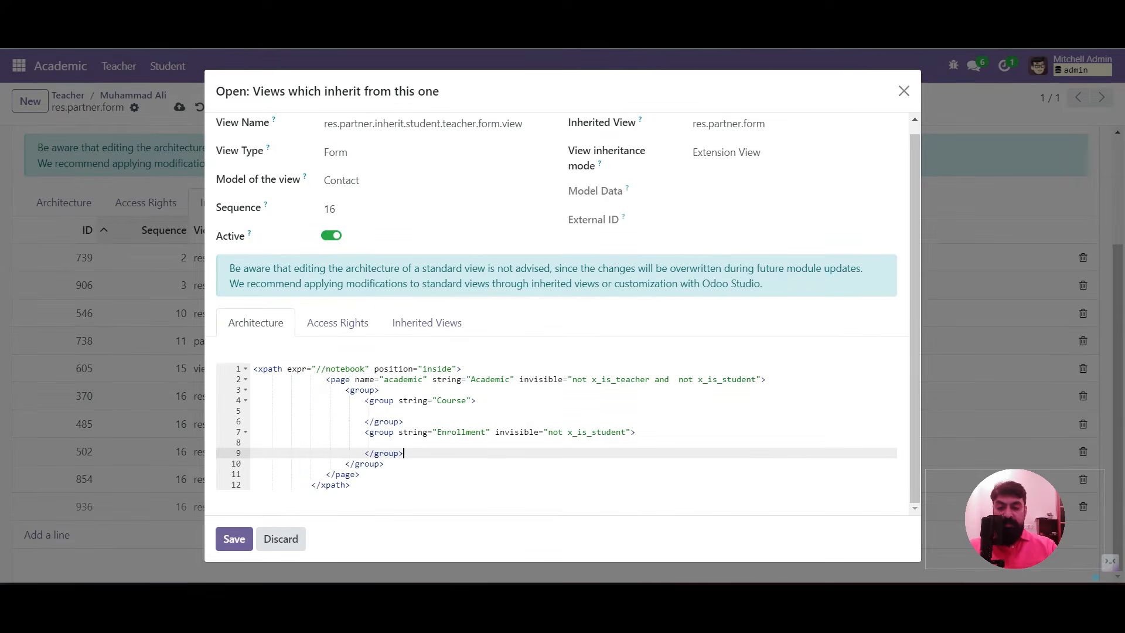
double_click(381, 390)
click(405, 422)
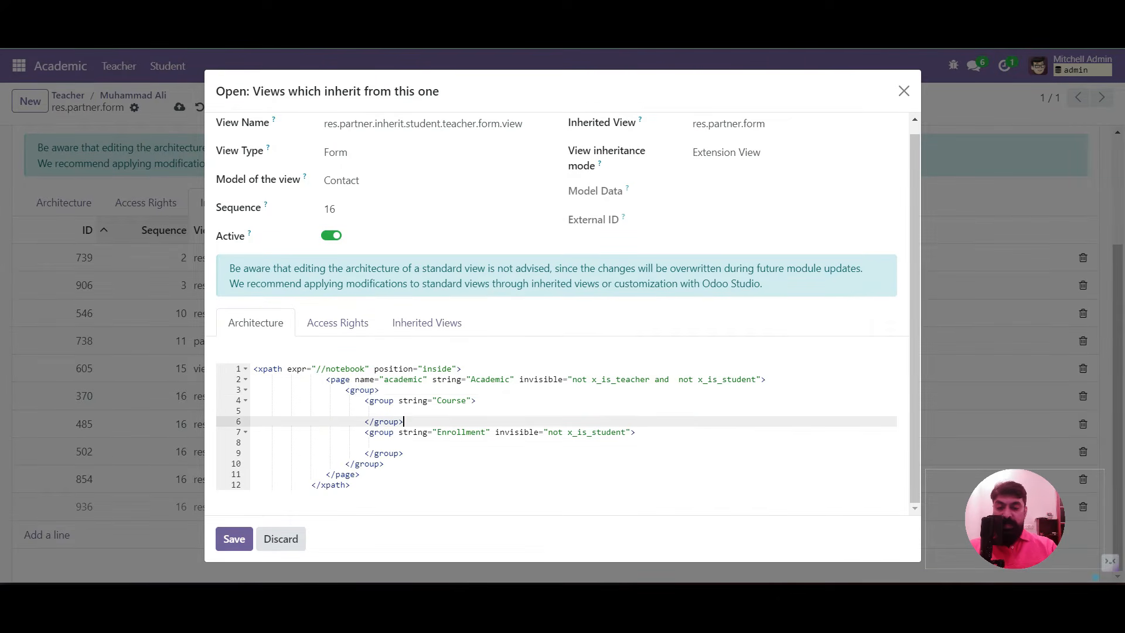
click(384, 442)
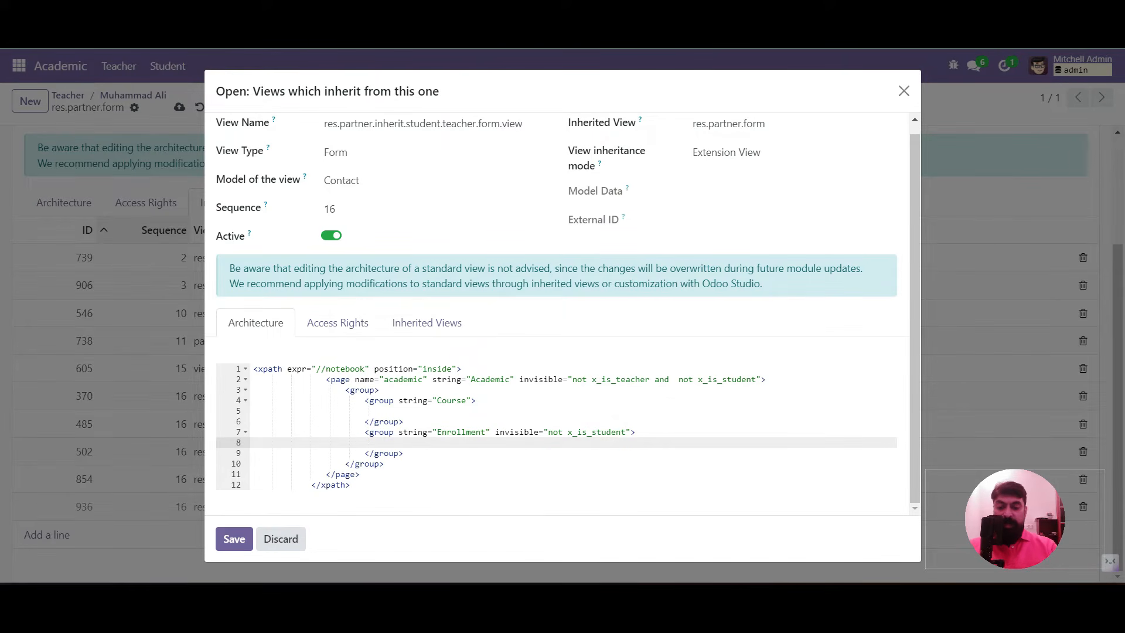
key(Up)
key(Up)
key(Up)
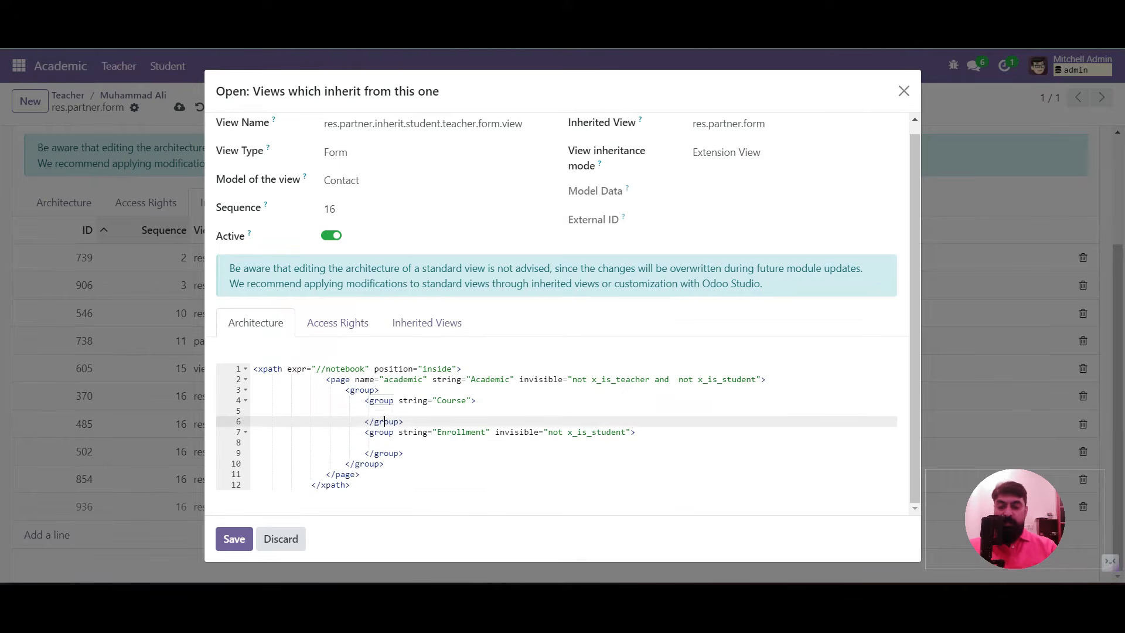
text(<field name="x)
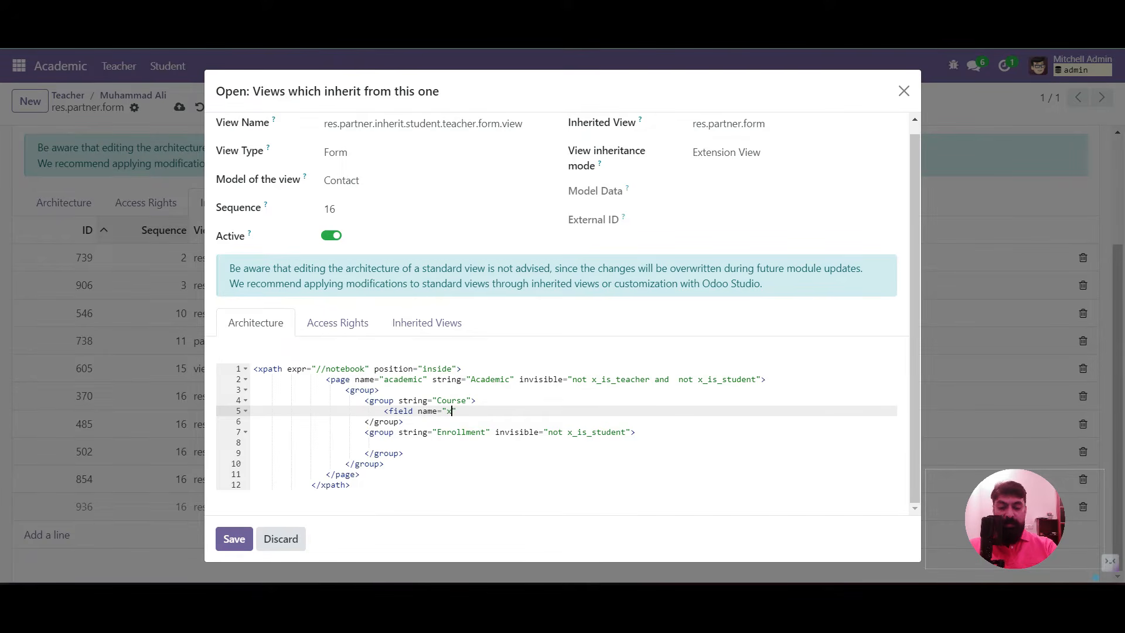
text(udent")
key(Return)
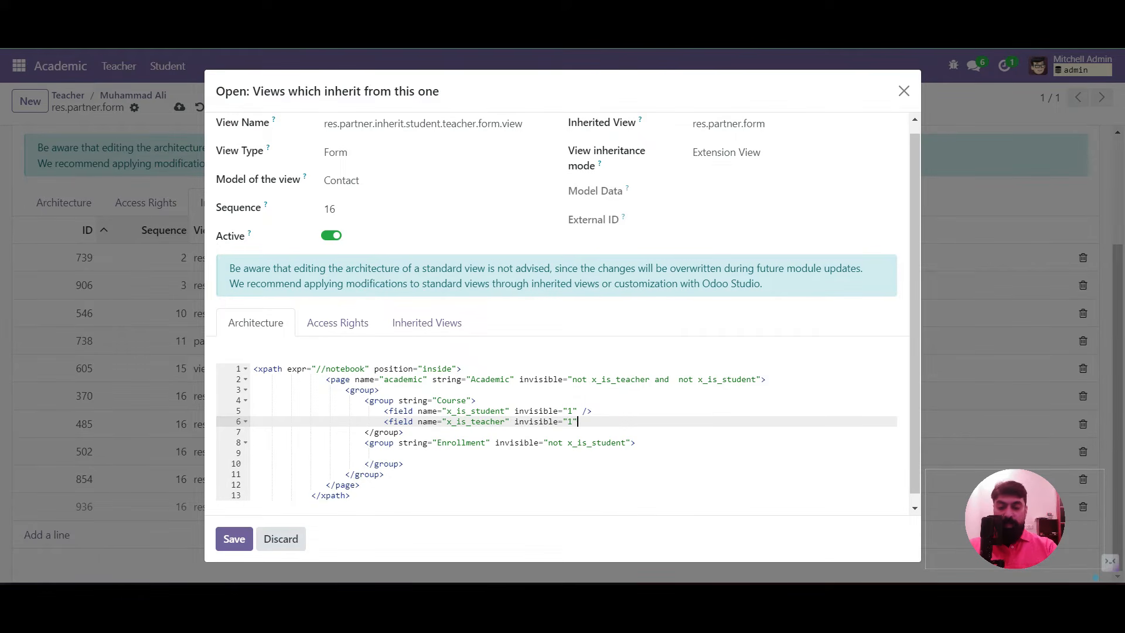
Save the inherited view and form view, then return to the teacher's contact record
click(234, 539)
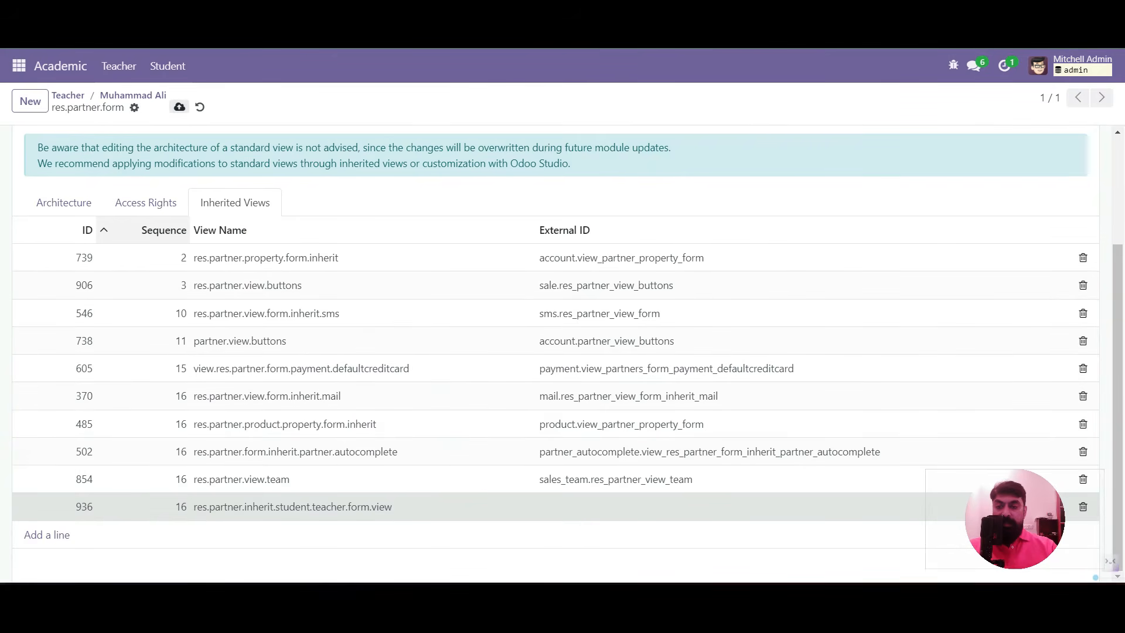
click(179, 108)
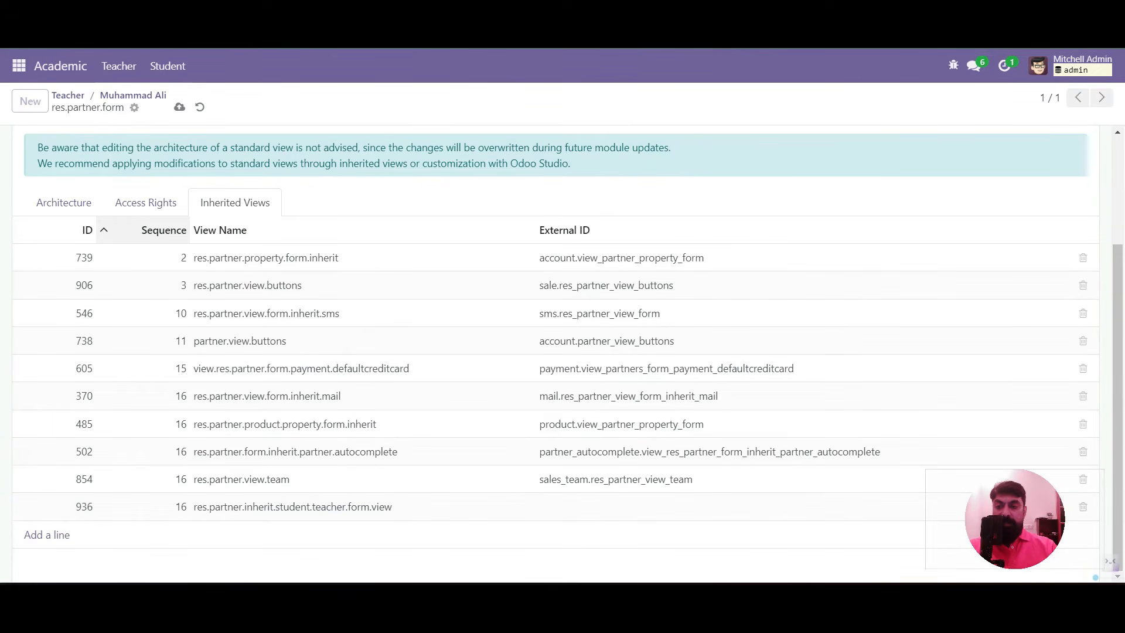
click(134, 96)
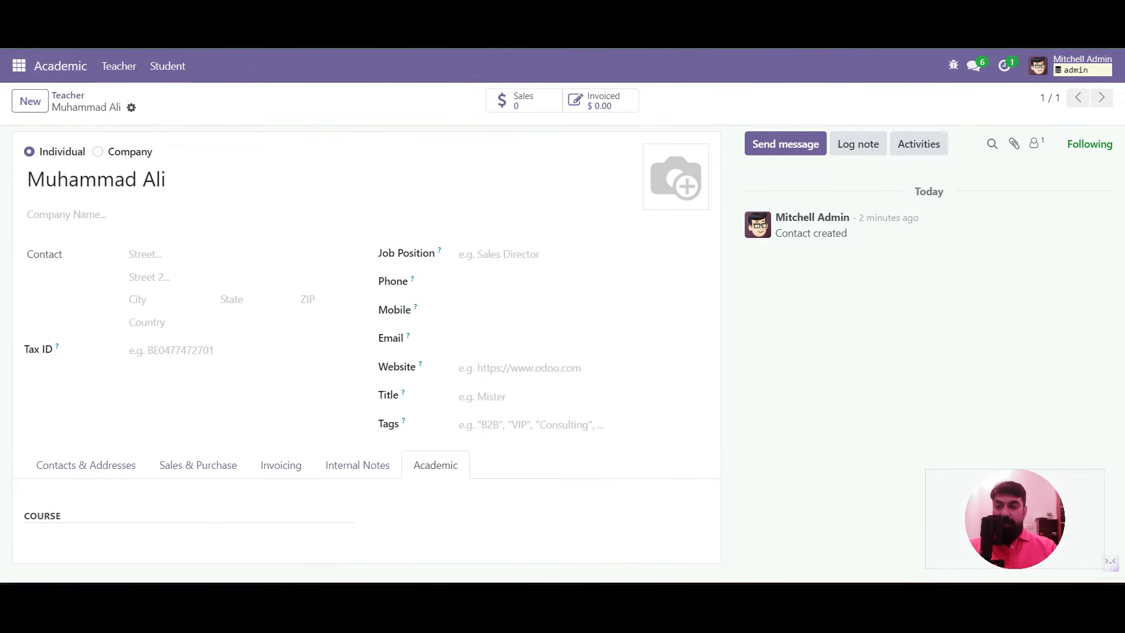
Open a Deco Addict contact person in the Contacts app
click(19, 66)
click(35, 138)
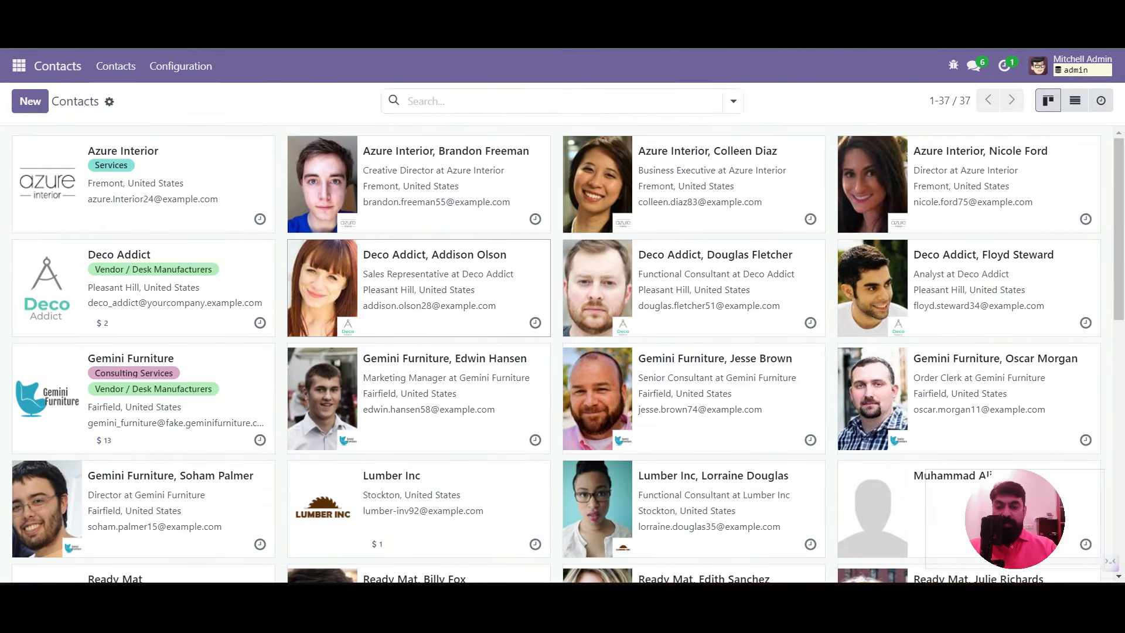
click(434, 281)
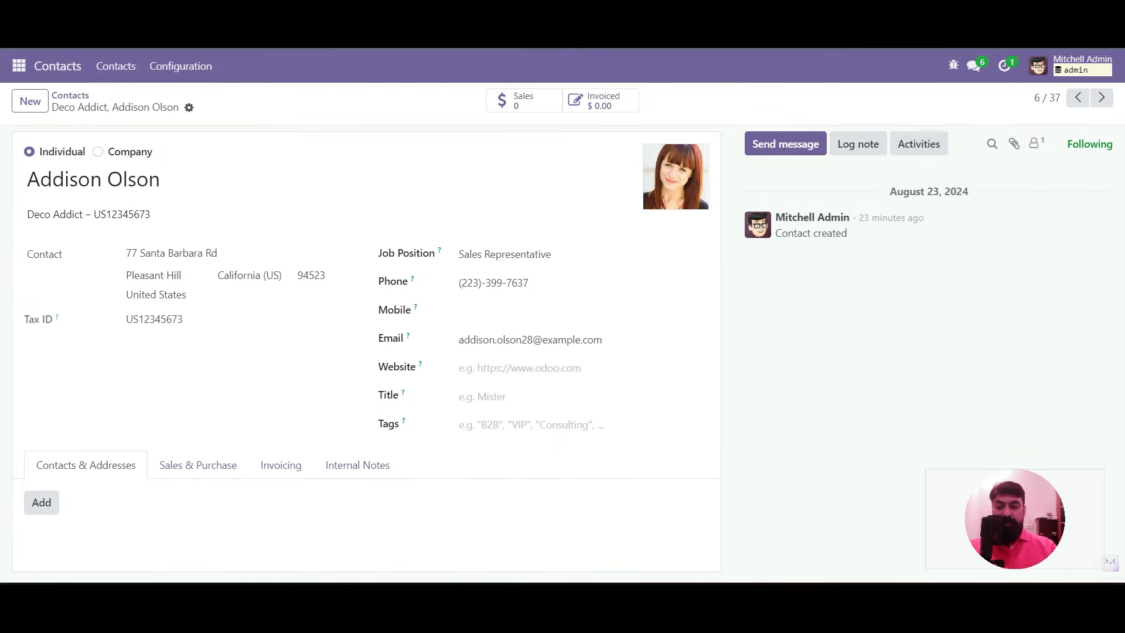
Go to the Academic app's Student list and start a new student record
click(18, 65)
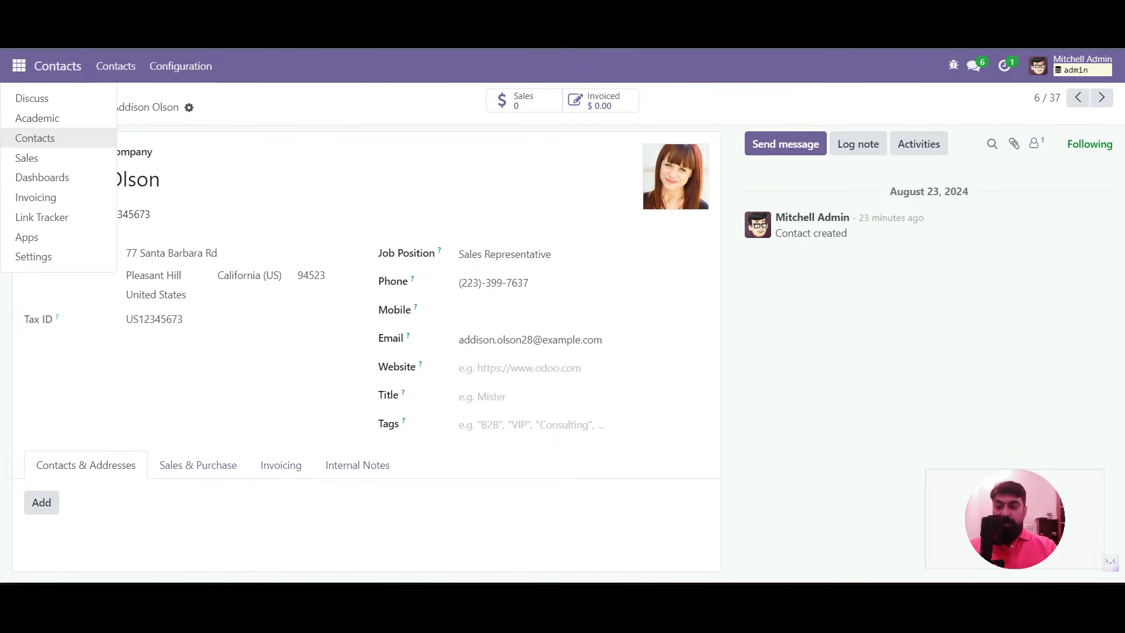
click(37, 119)
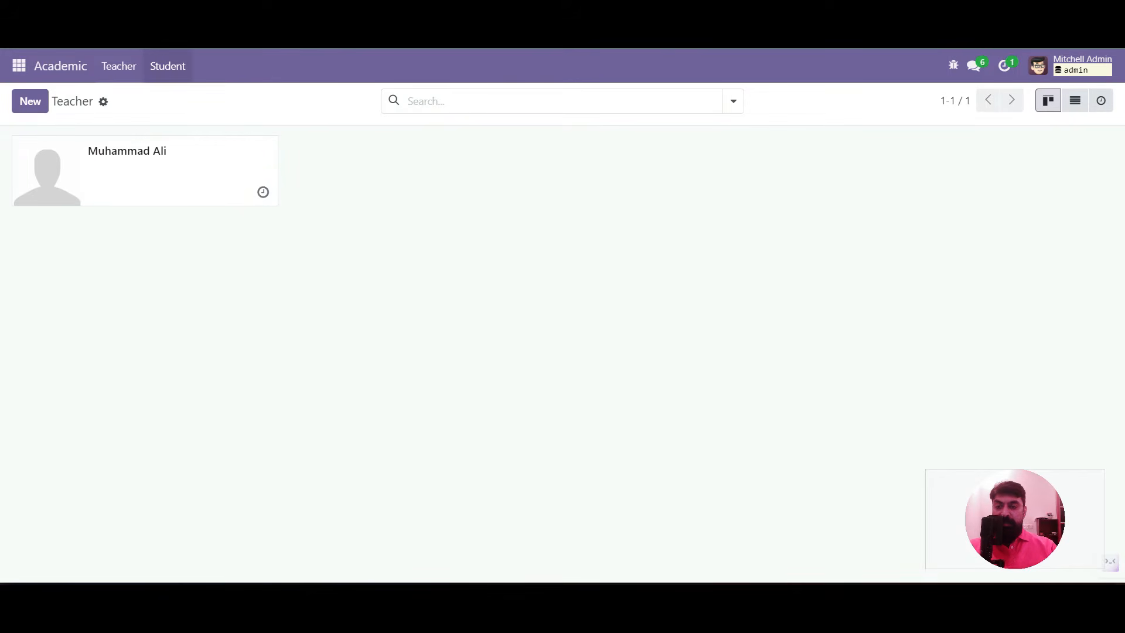
click(167, 66)
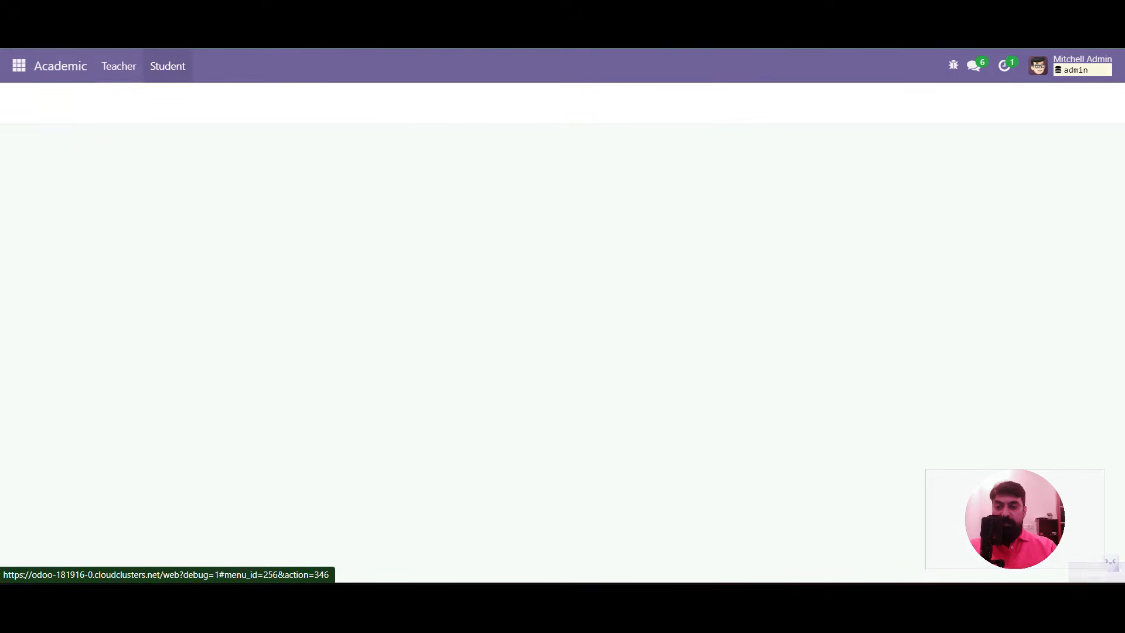
click(29, 101)
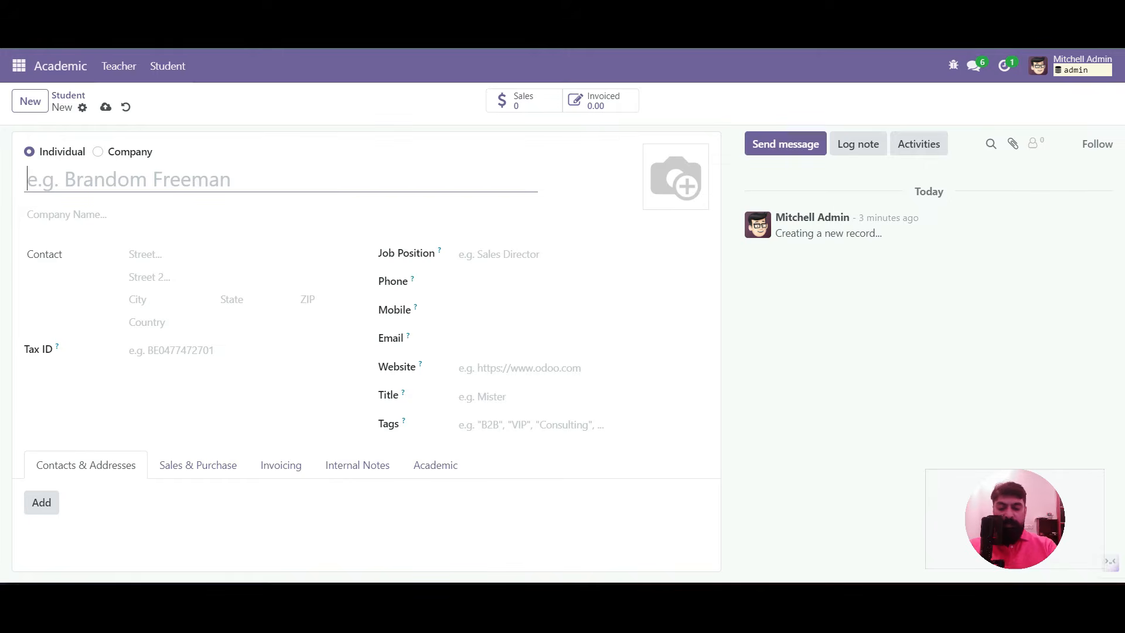
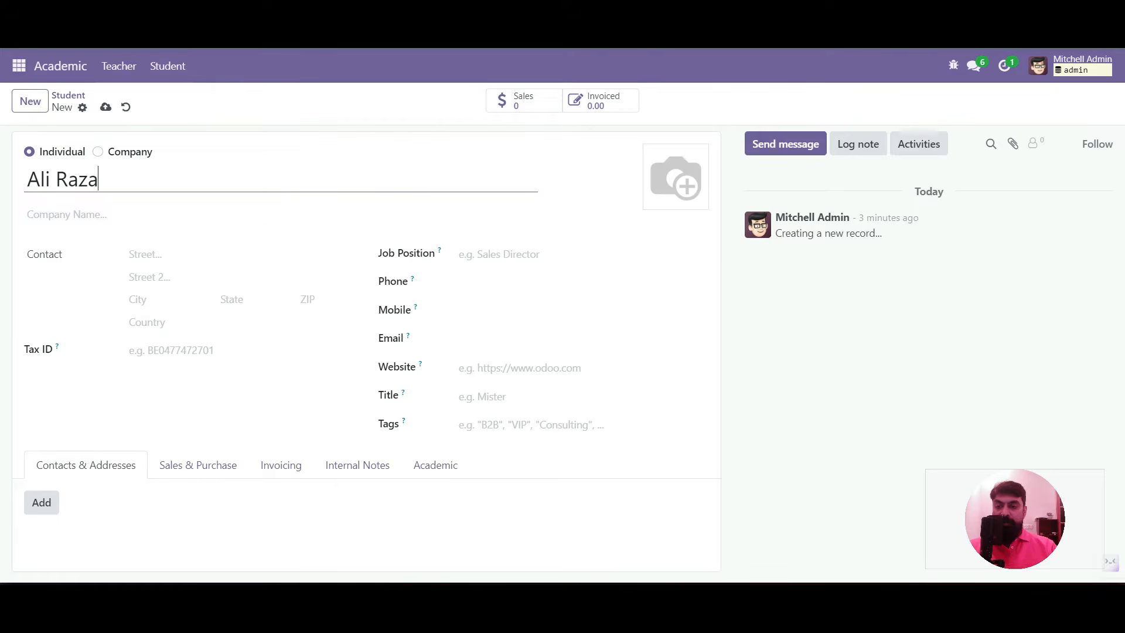
Save a new student contact under the student's full name, then check the Teacher and Student lists
click(106, 107)
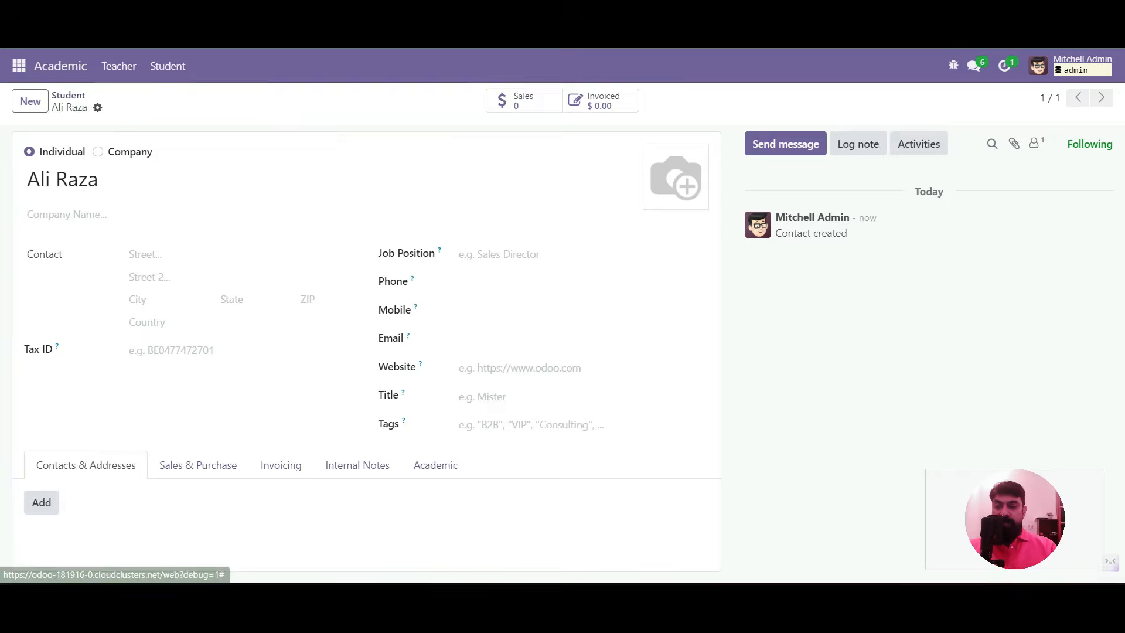
click(68, 95)
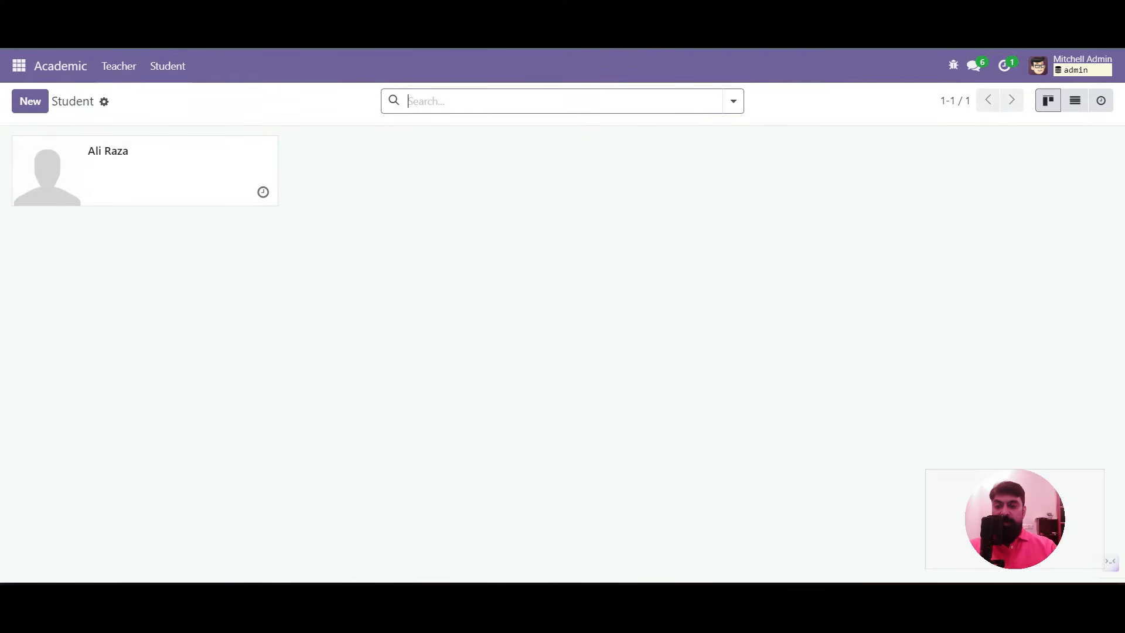
click(119, 66)
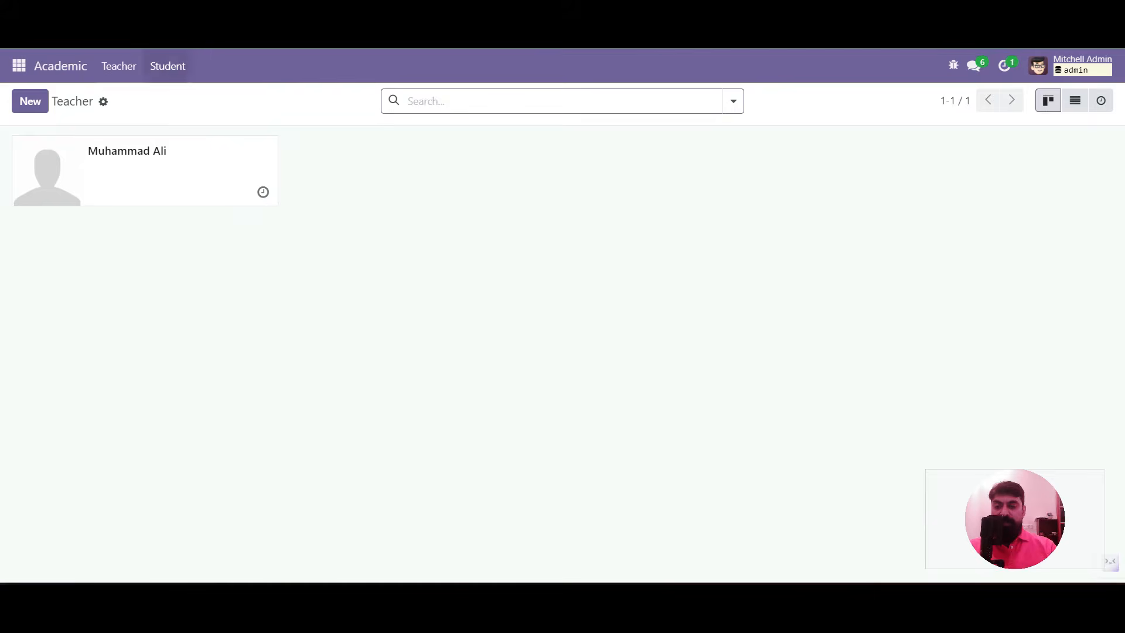
click(167, 66)
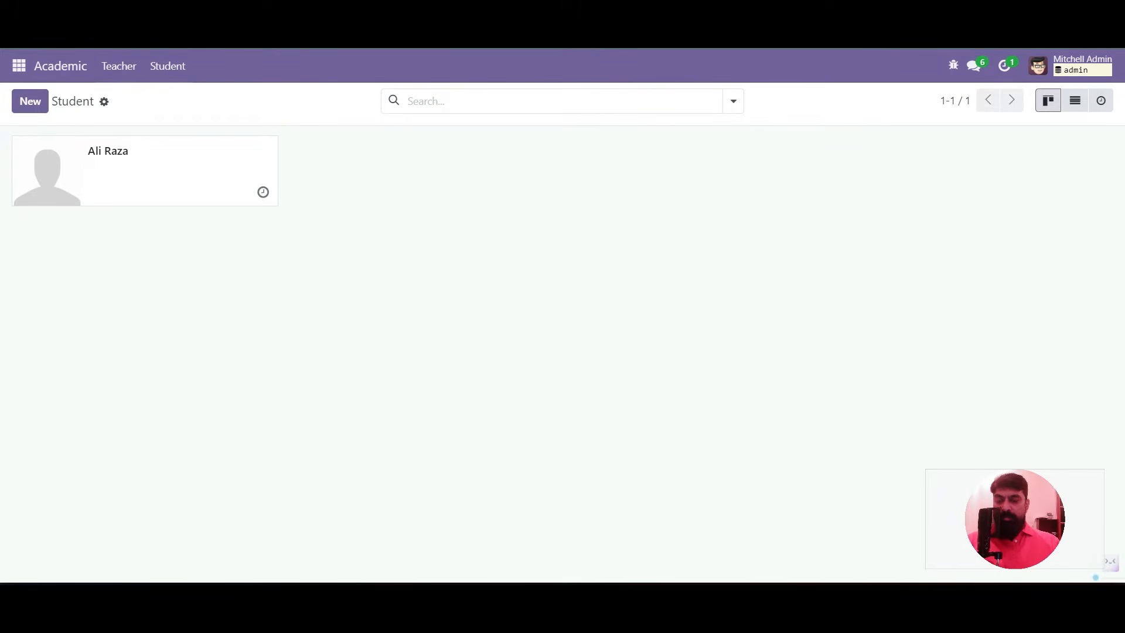
Go to Settings > Technical > Models
click(19, 66)
click(33, 256)
click(371, 65)
scroll(418, 216, down, 5)
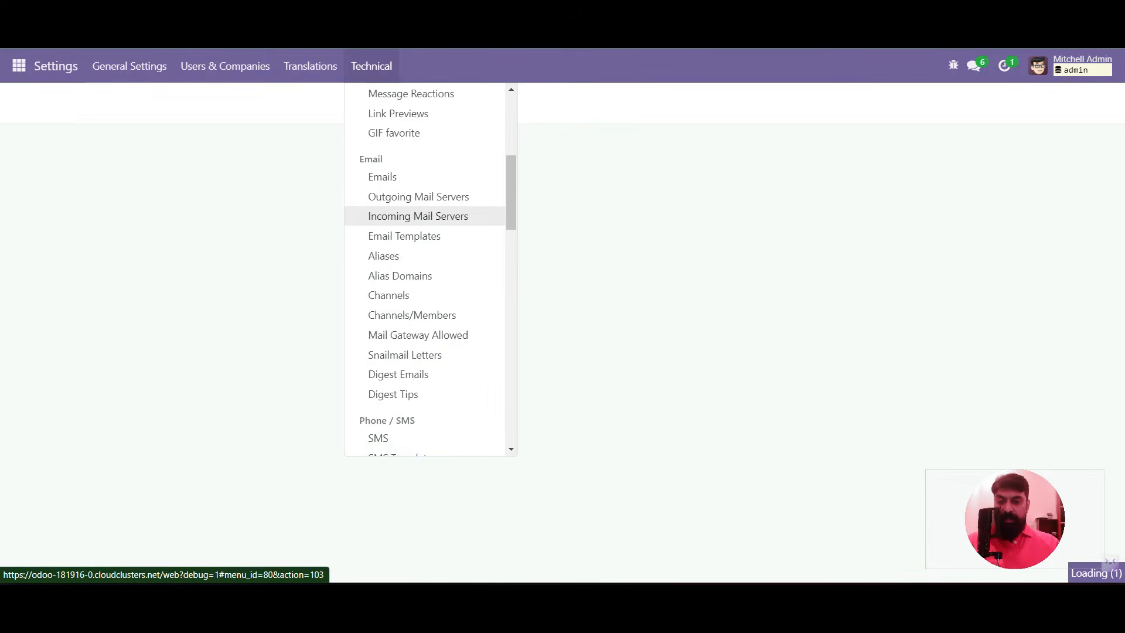
scroll(418, 229, down, 7)
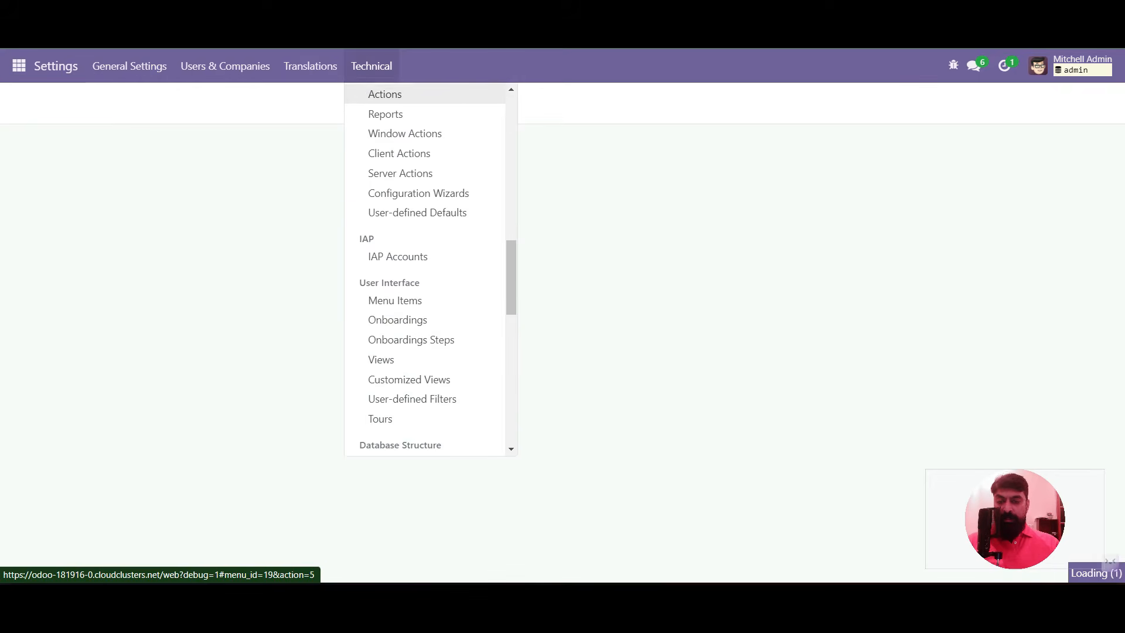
scroll(424, 270, down, 3)
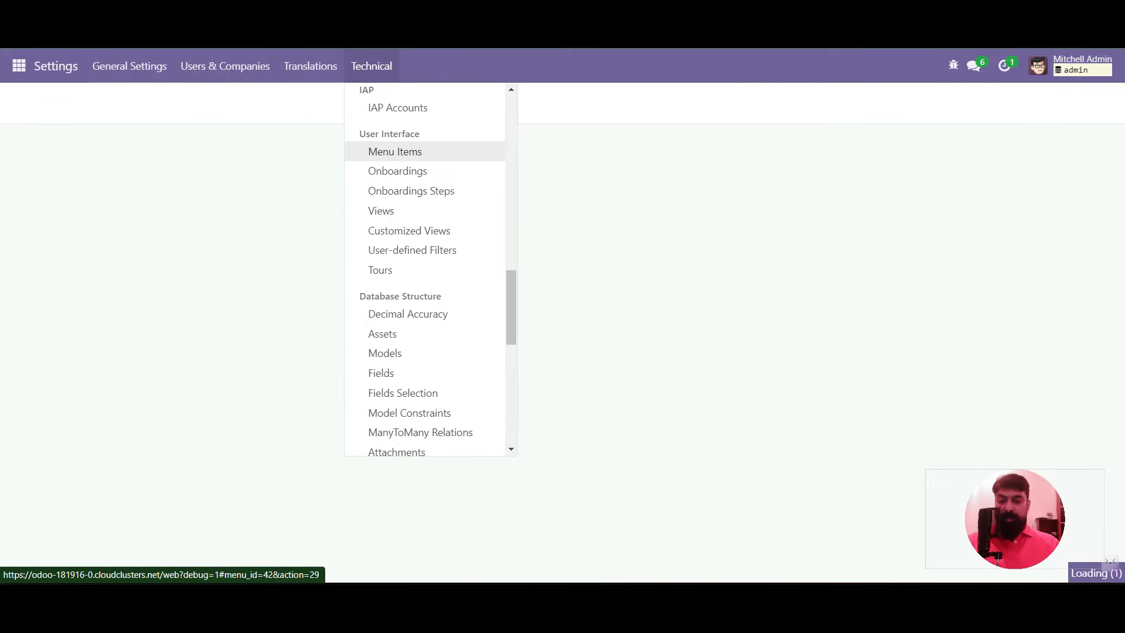
scroll(410, 316, down, 2)
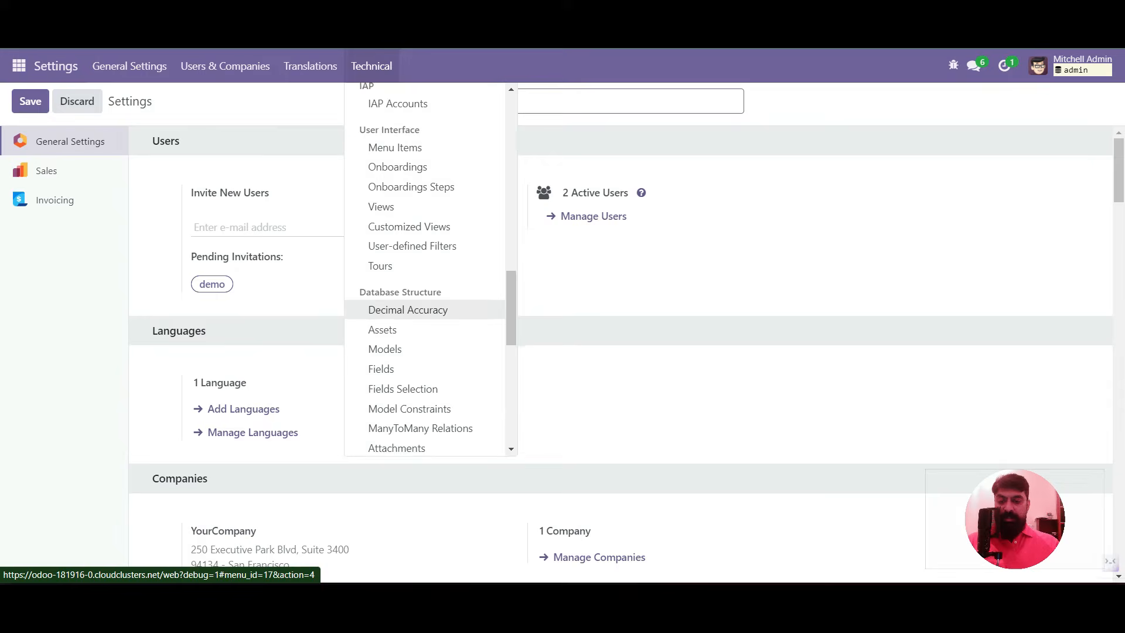
click(385, 280)
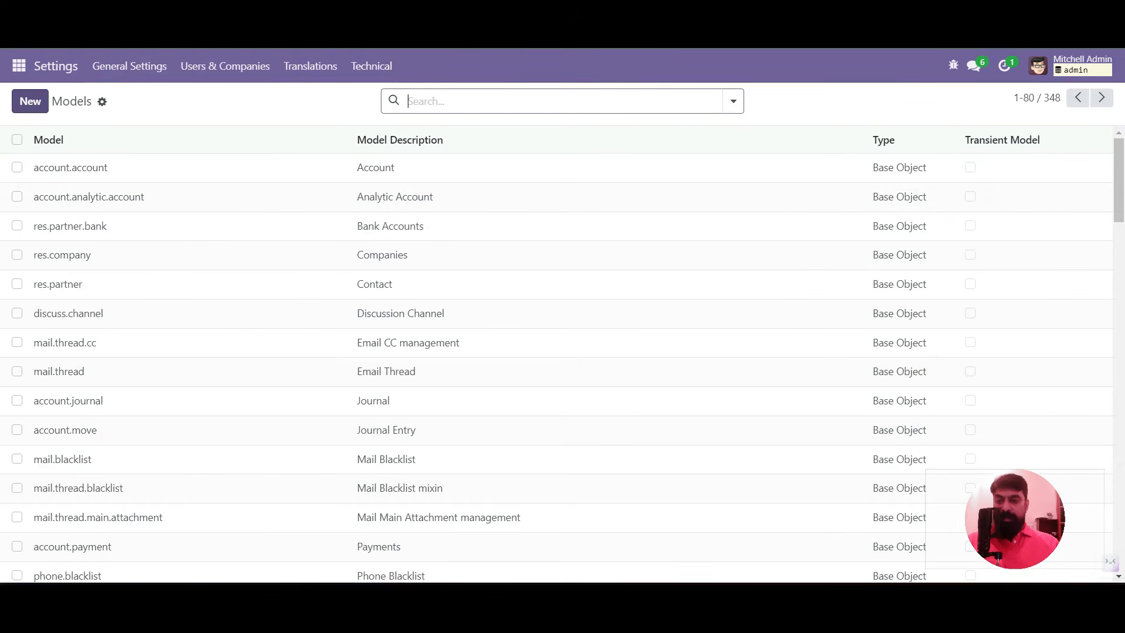
Create and save a model described as Course with technical name x_course
click(30, 102)
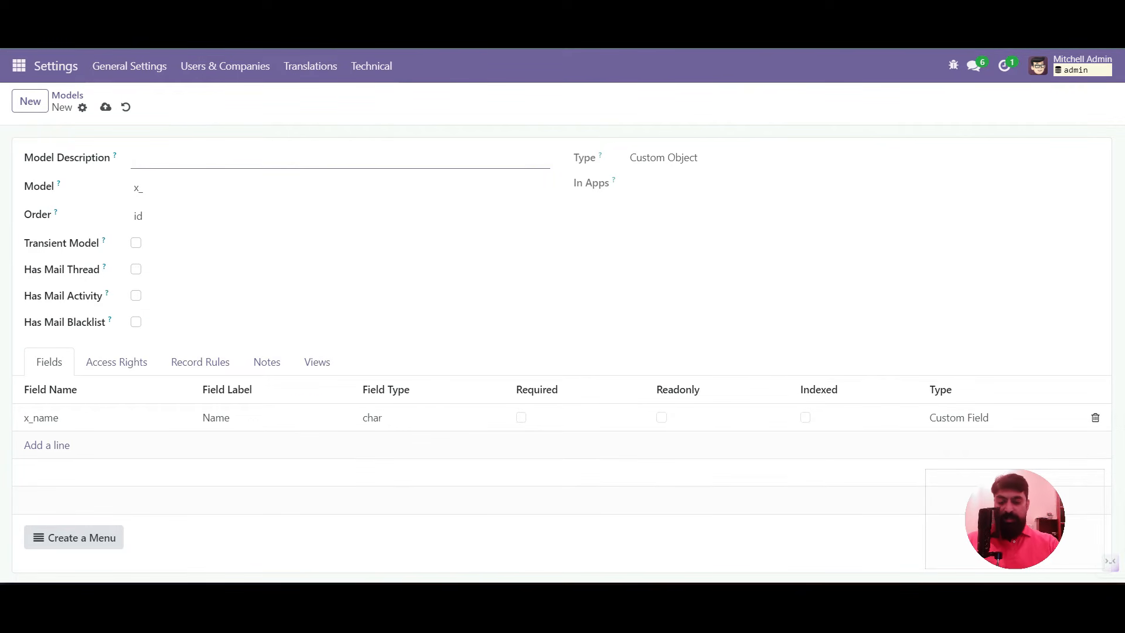
text(Course)
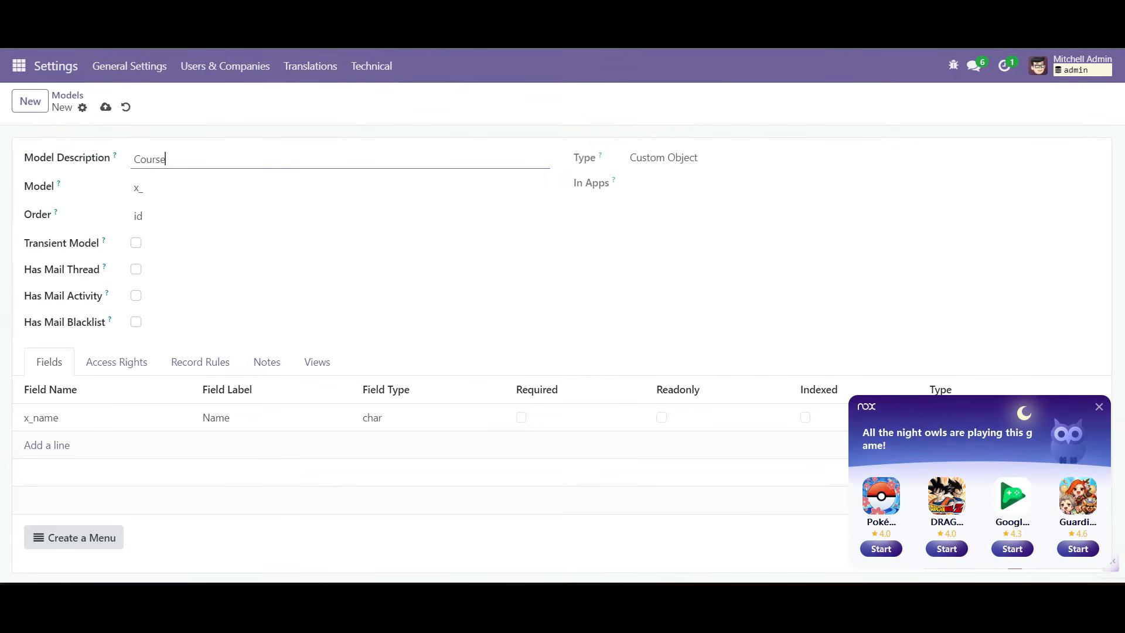
key(Tab)
key(End)
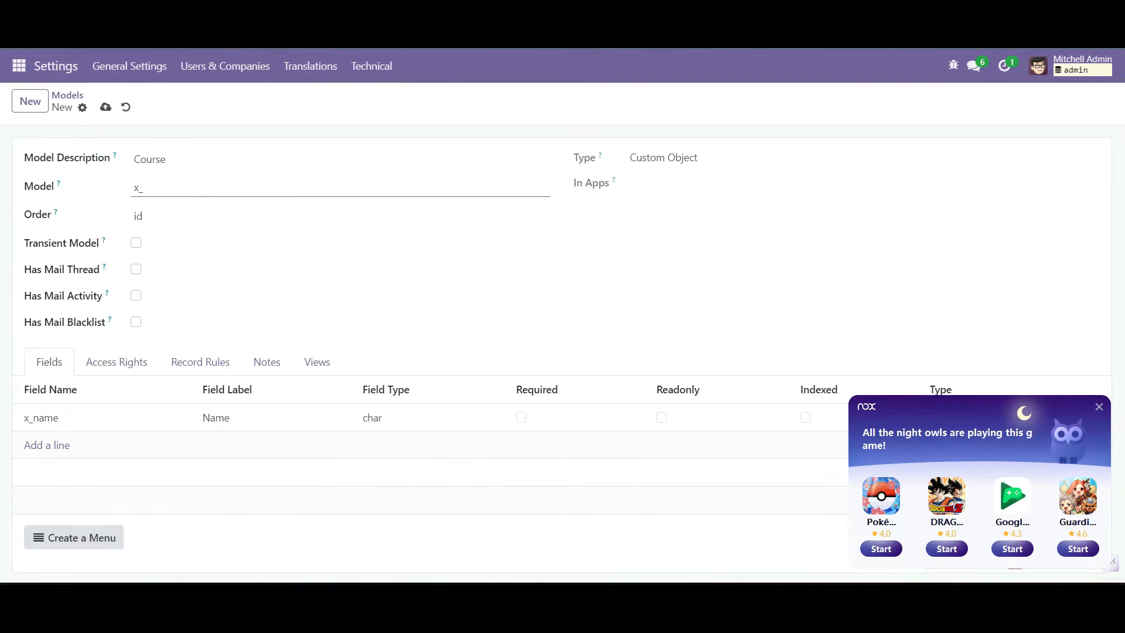
text(course)
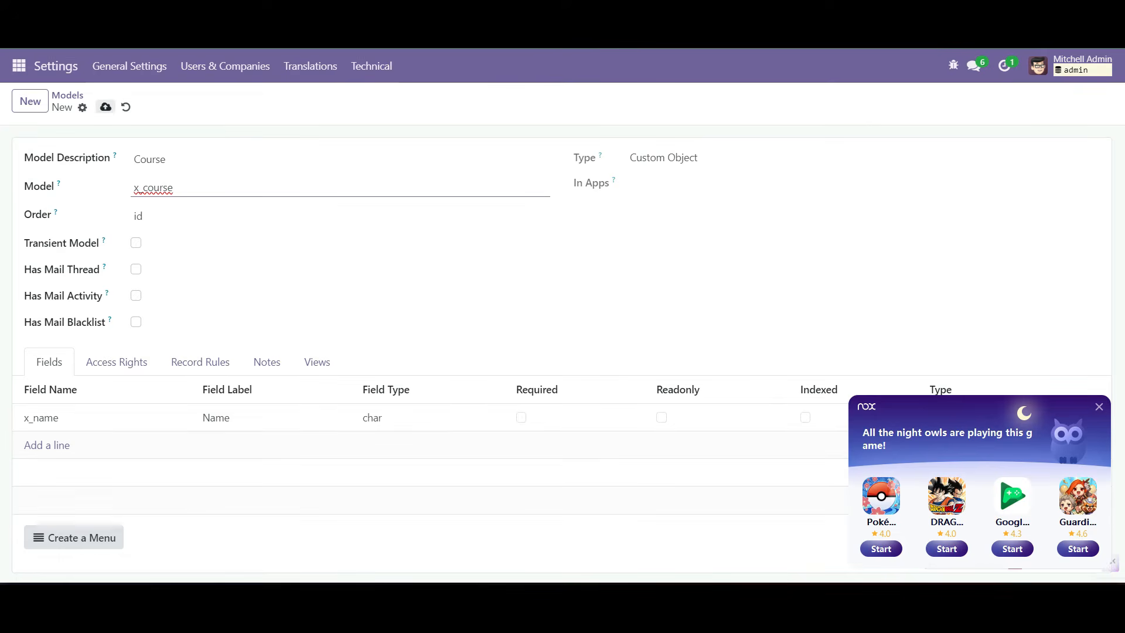
click(105, 107)
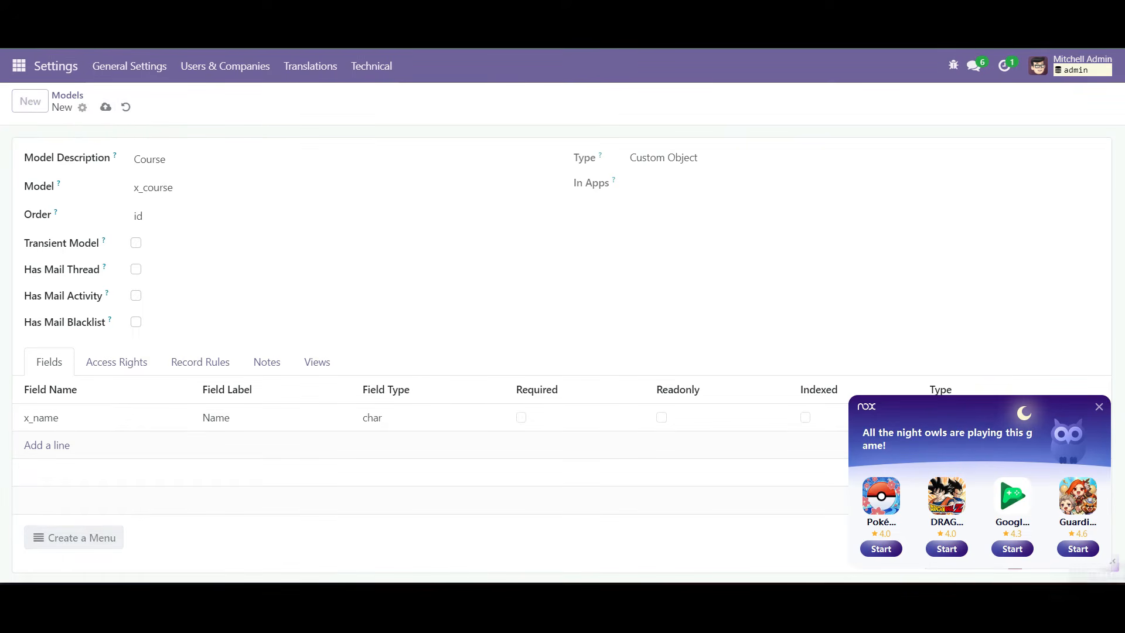
scroll(563, 352, down, 2)
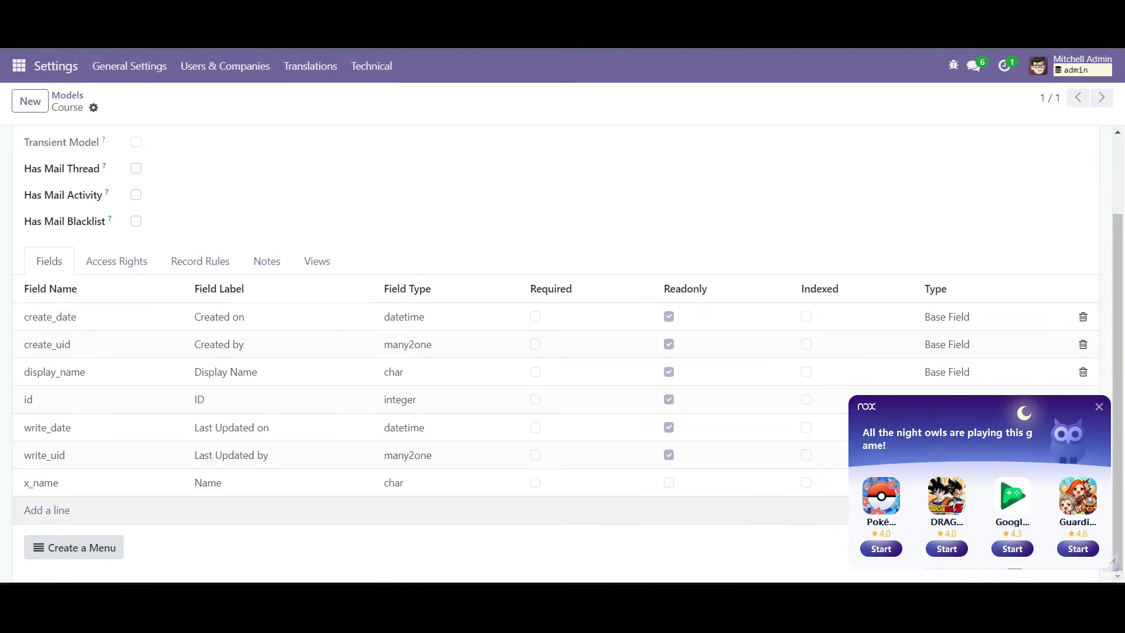
scroll(284, 433, up, 2)
scroll(284, 433, down, 2)
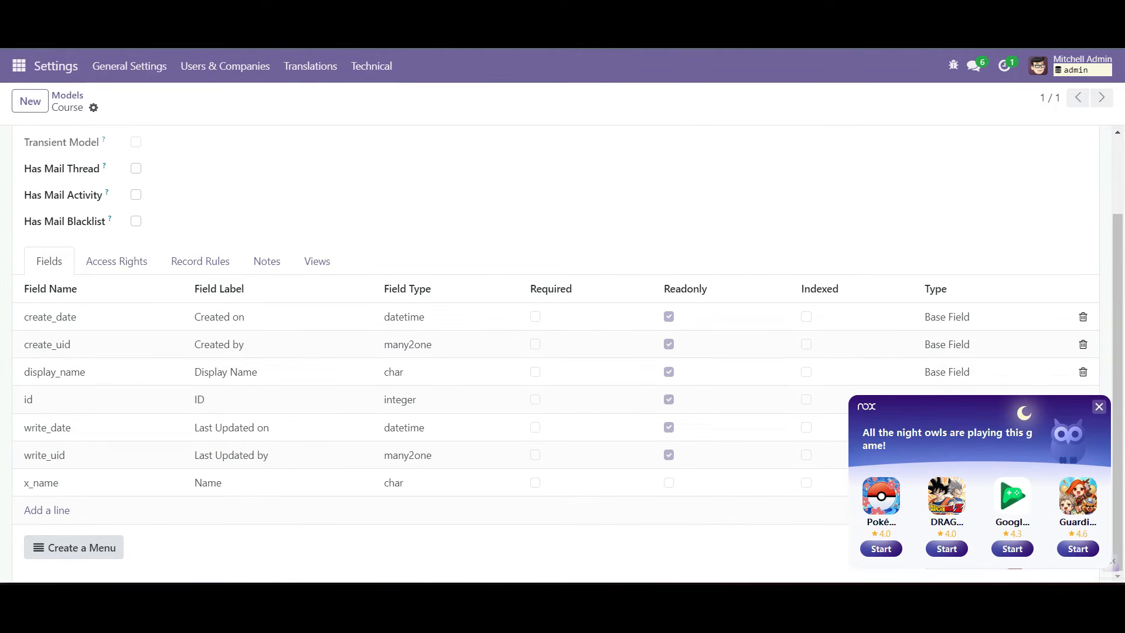
click(1099, 407)
Create a Course menu item for x_course with Academic as its parent menu
click(74, 547)
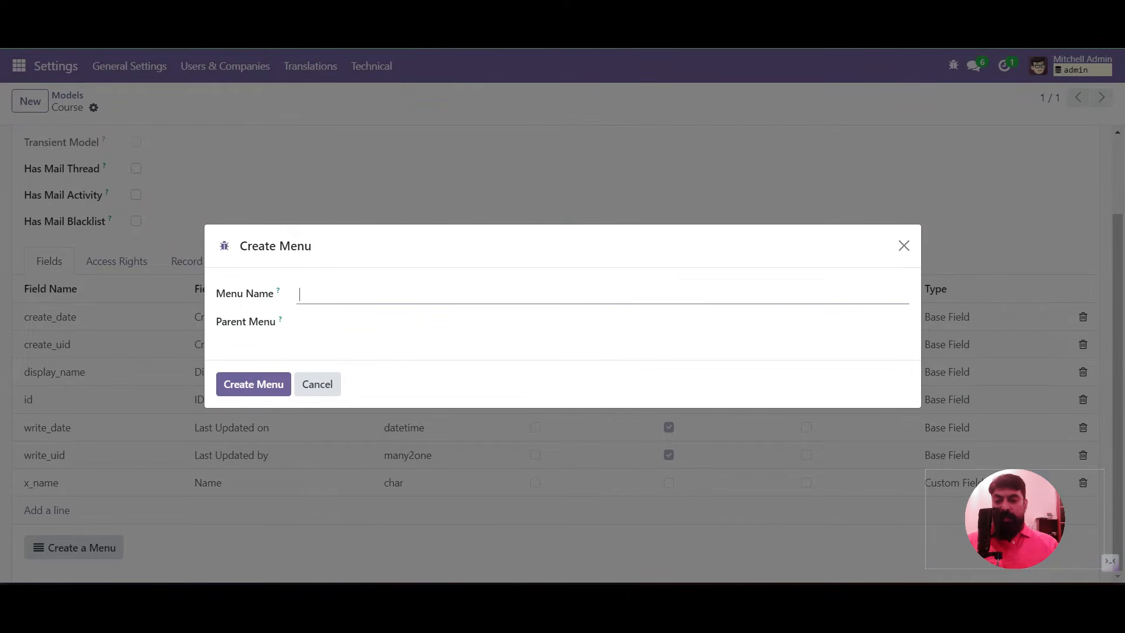
text(Course)
key(Tab)
click(375, 323)
text(acade)
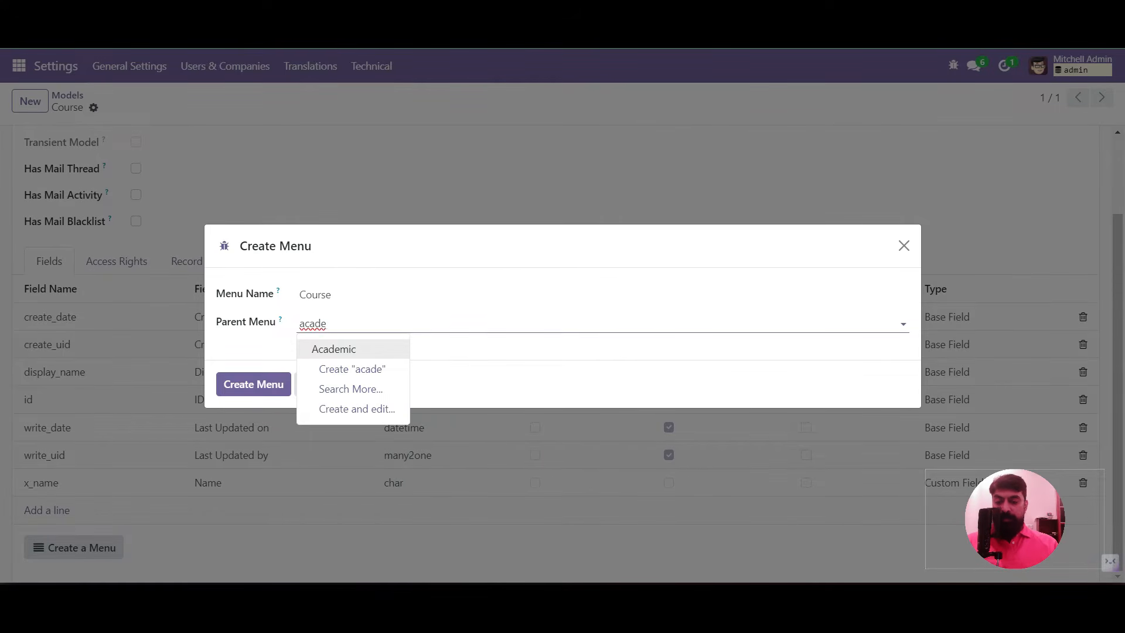
key(Return)
click(253, 384)
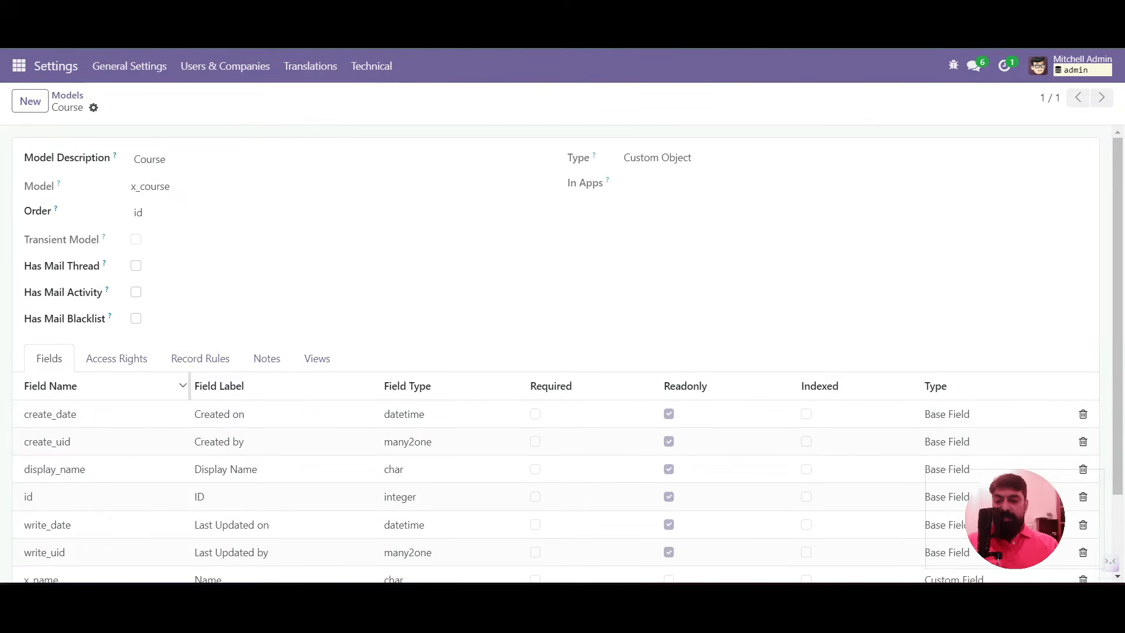
click(116, 358)
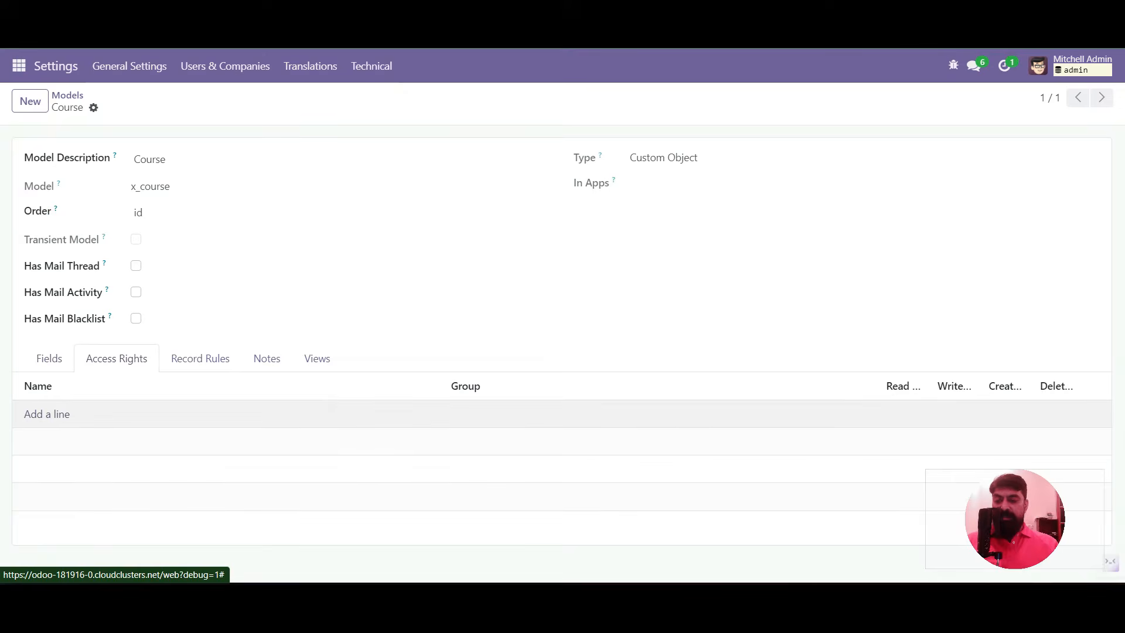
Add and save an access.course rule with no group, granting Read, Write, Create and Delete
click(47, 414)
text(acce)
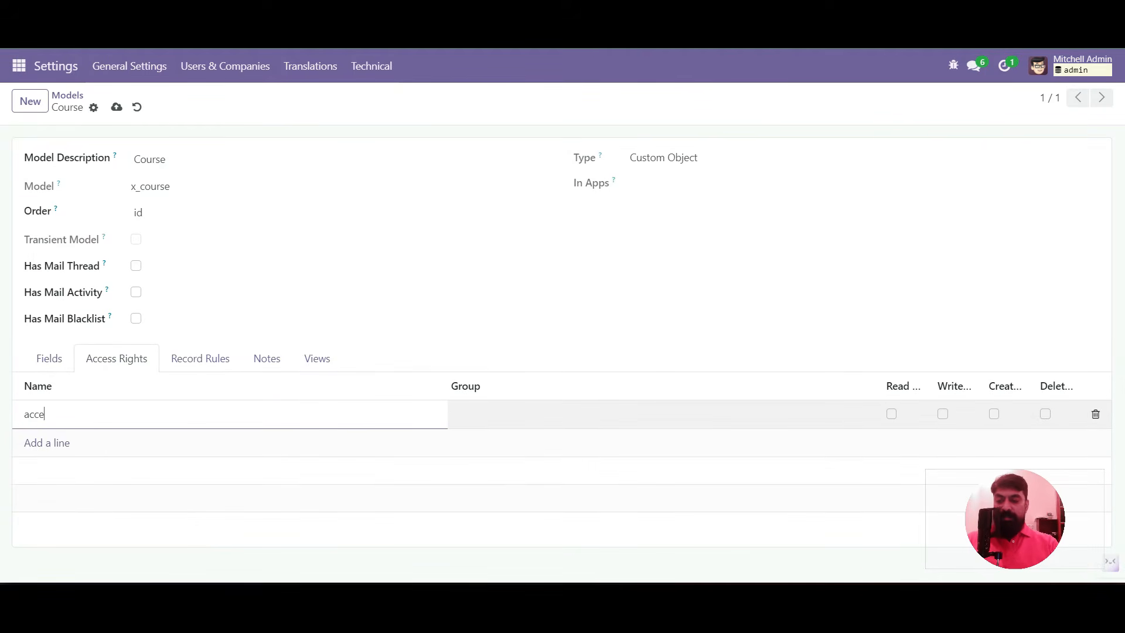
text(ss.course)
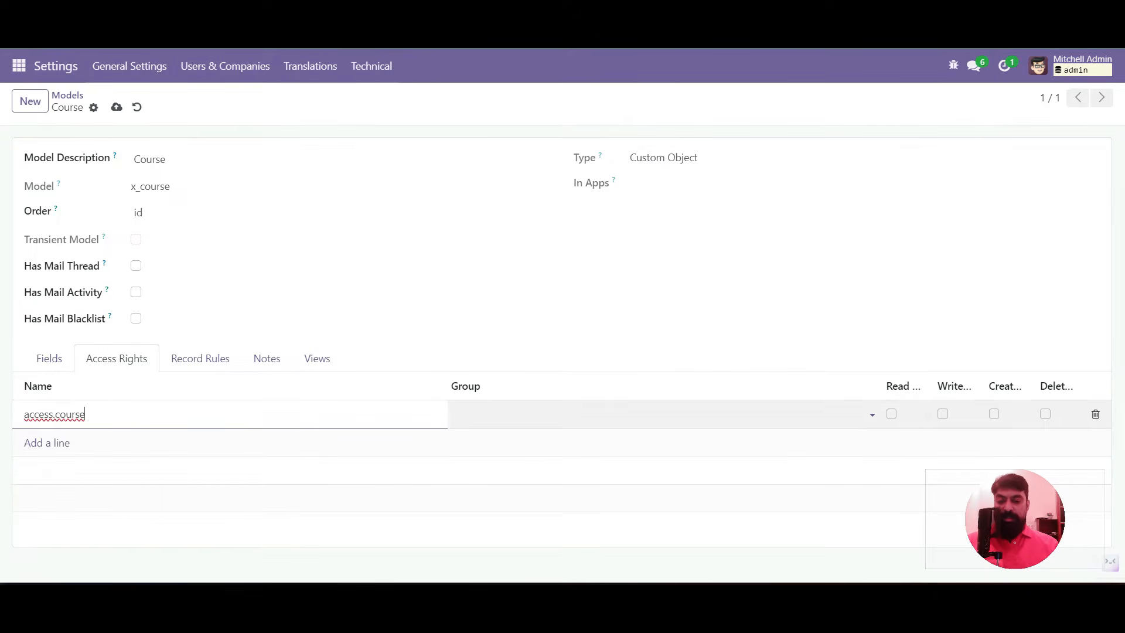
key(Tab)
click(86, 414)
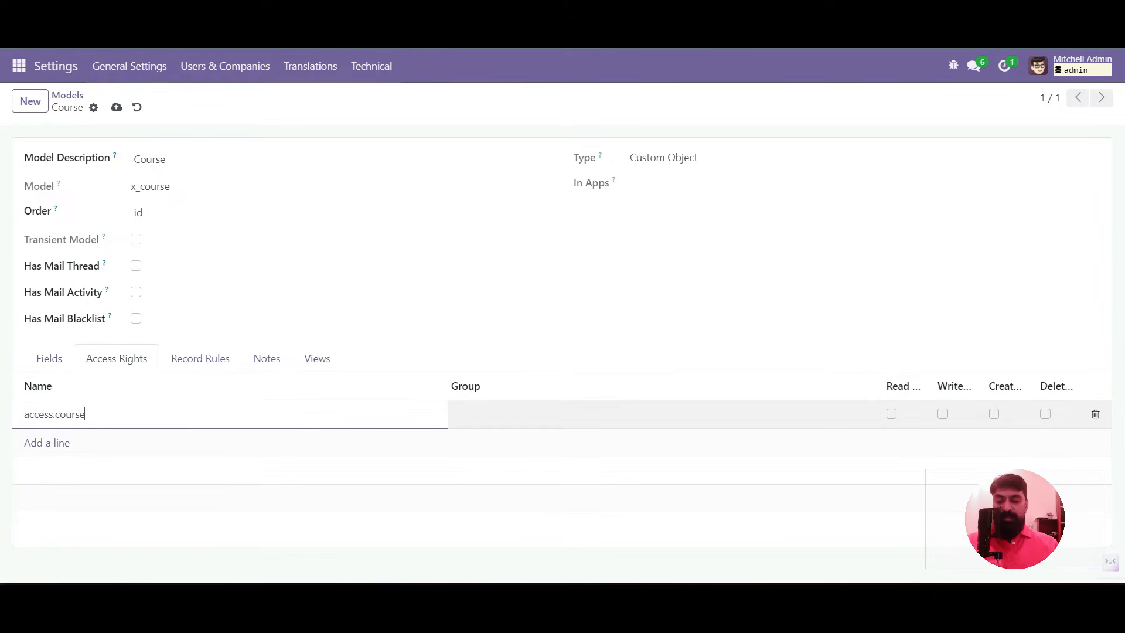
click(891, 414)
key(space)
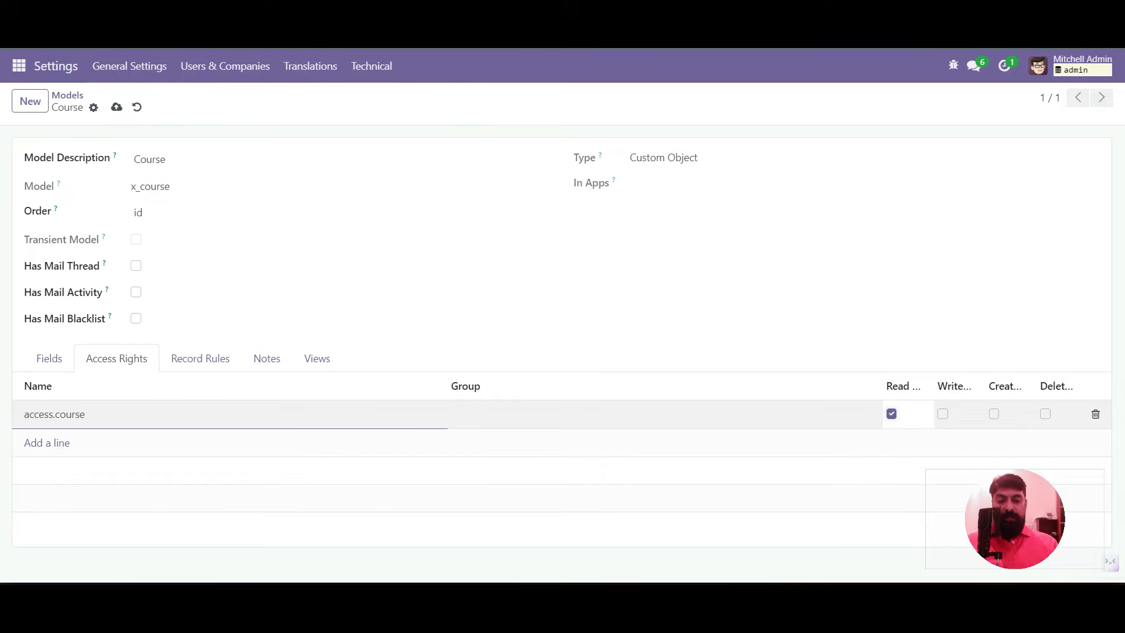
key(Tab)
key(space)
key(Tab)
key(space)
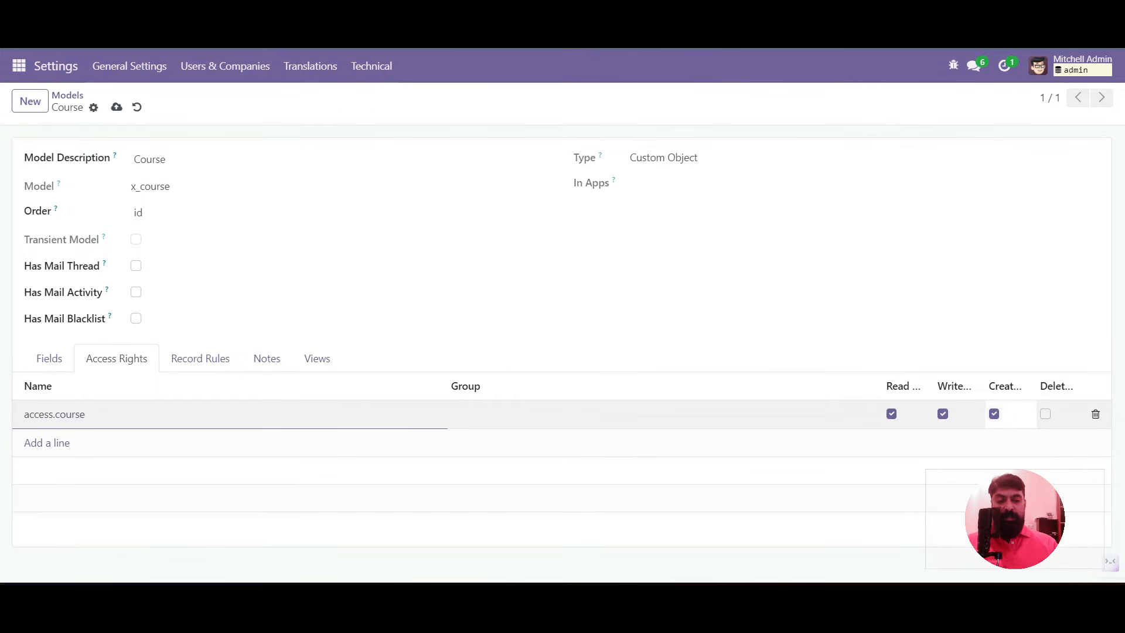
key(Tab)
key(space)
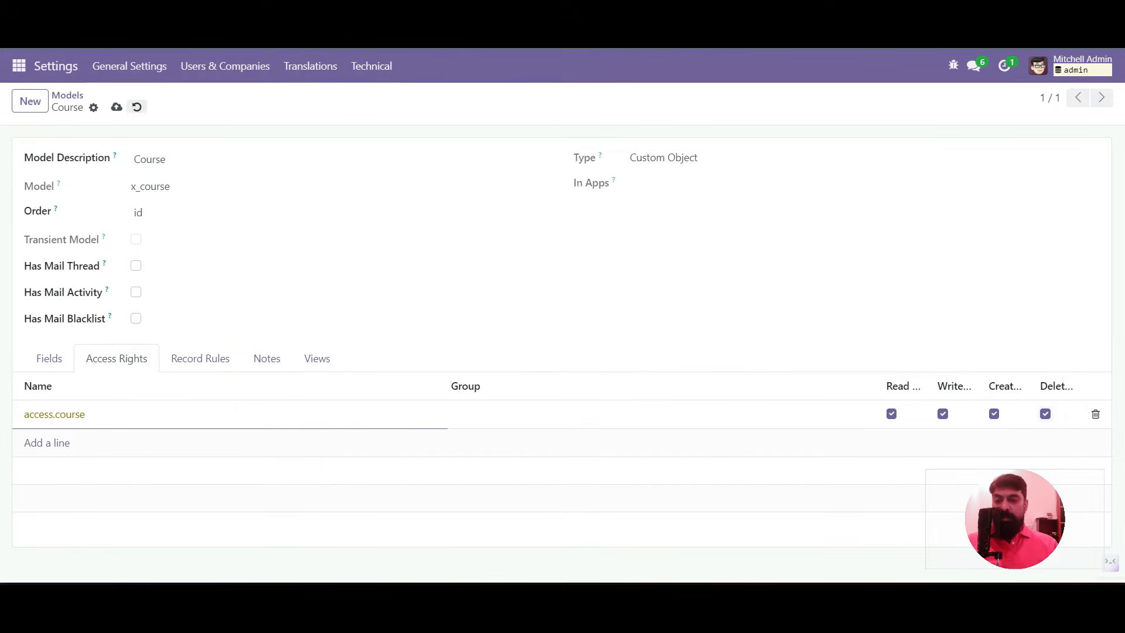
click(117, 107)
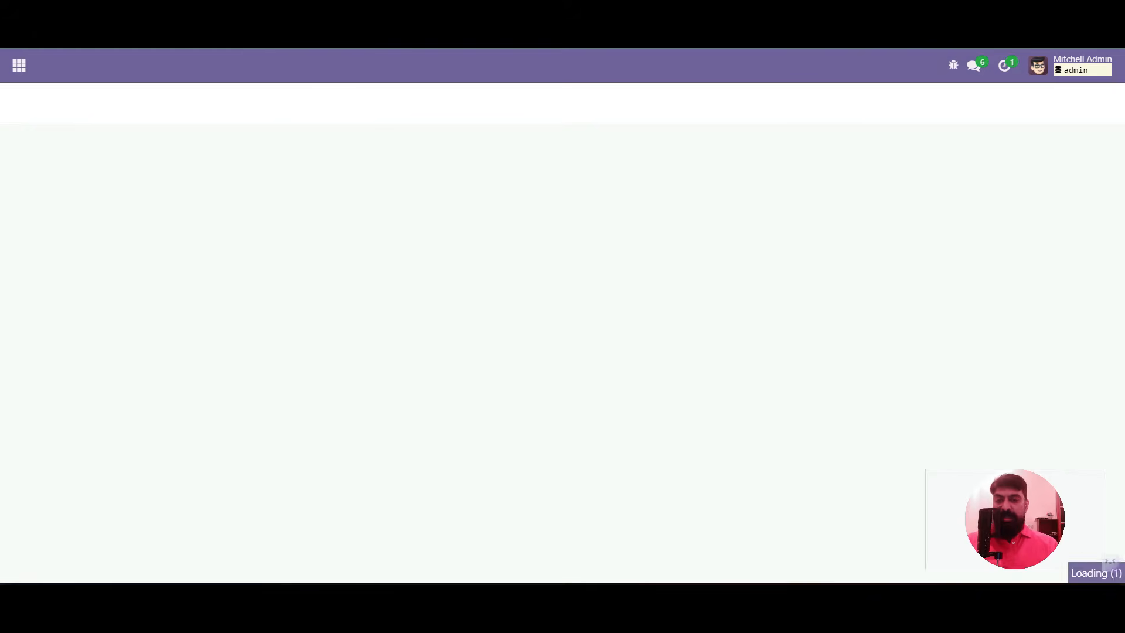
Open the Academic app's empty Course list, then open and close the debug menu
click(19, 65)
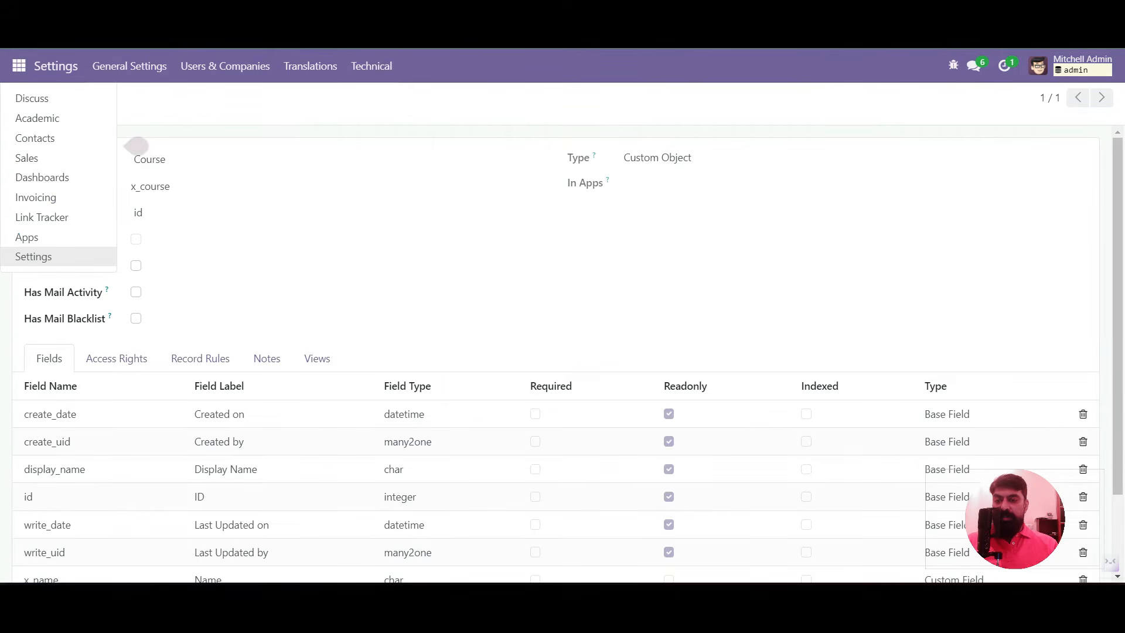
key(Up)
key(Up)
key(Up)
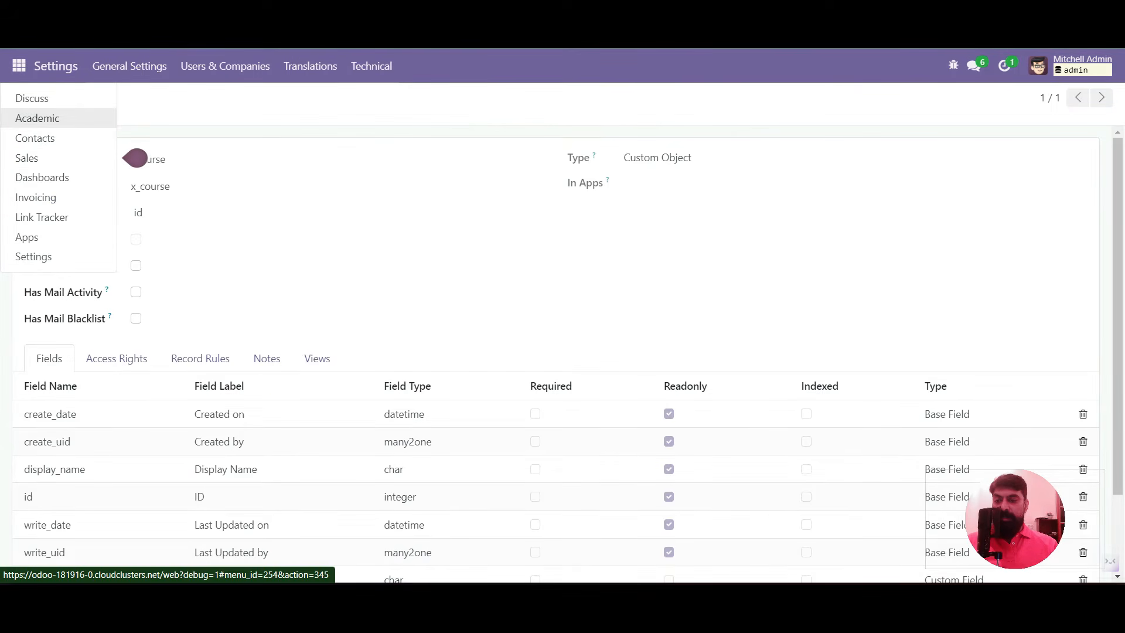
key(Return)
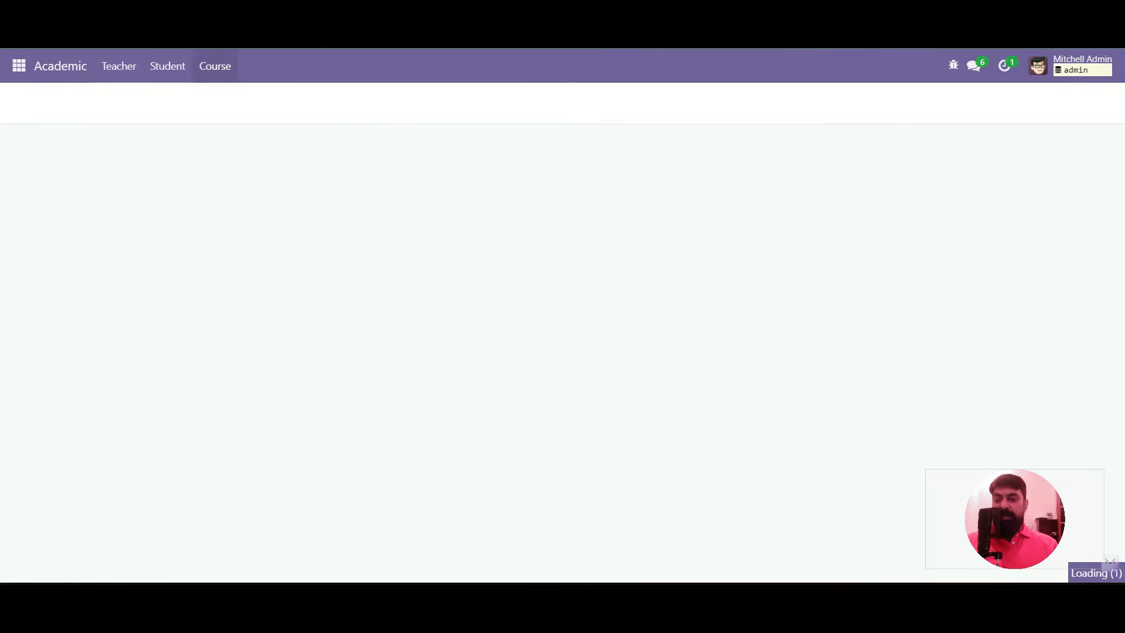
click(215, 67)
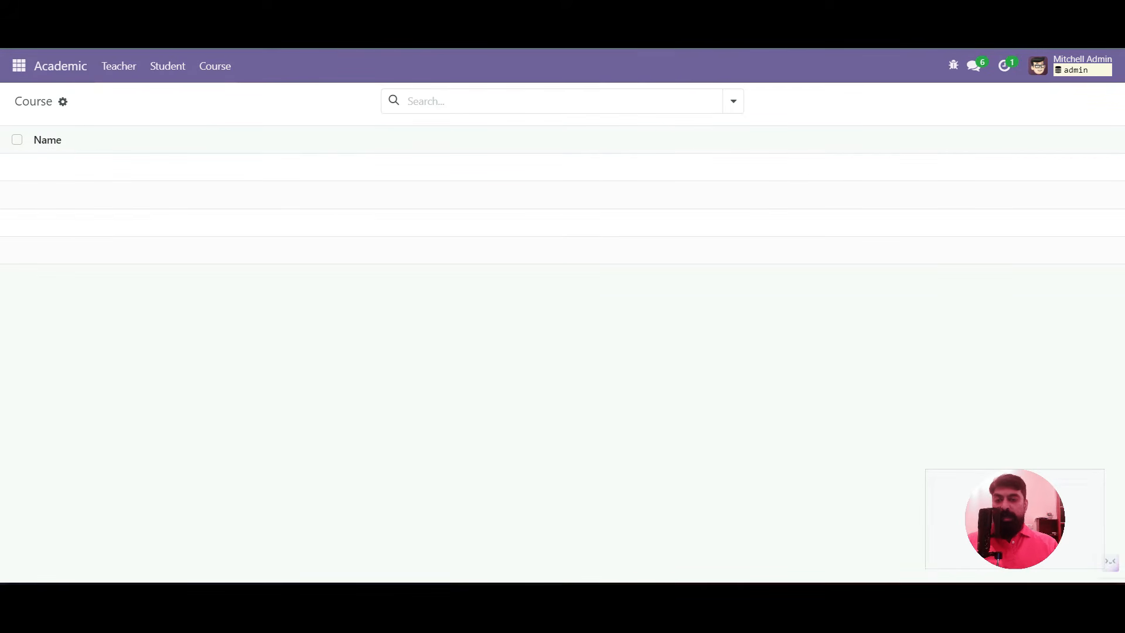
click(954, 66)
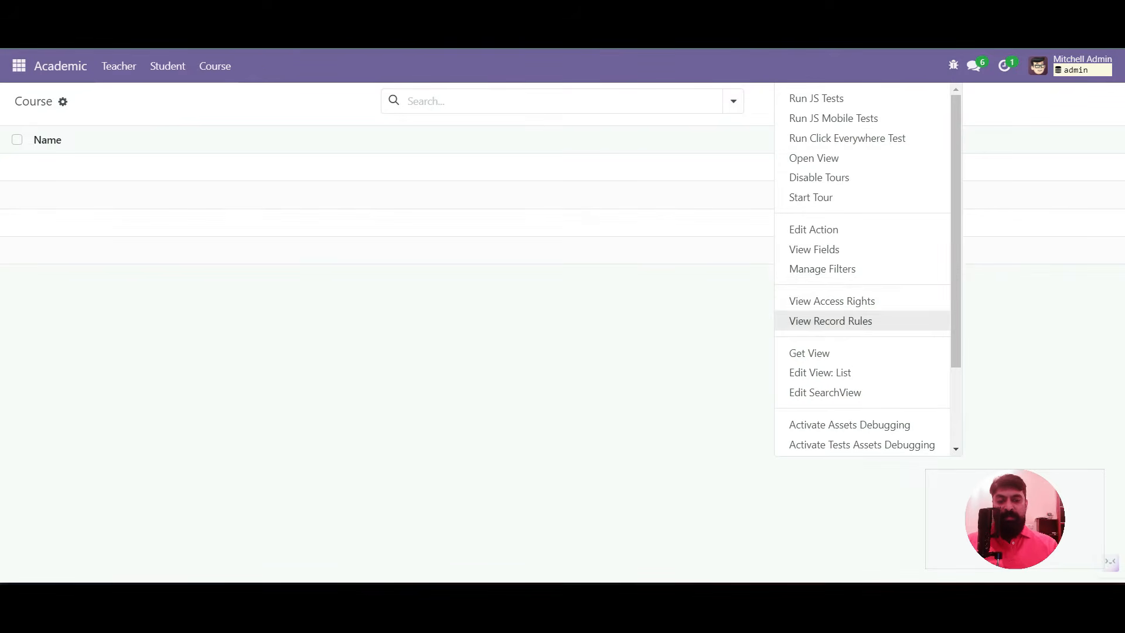
click(692, 328)
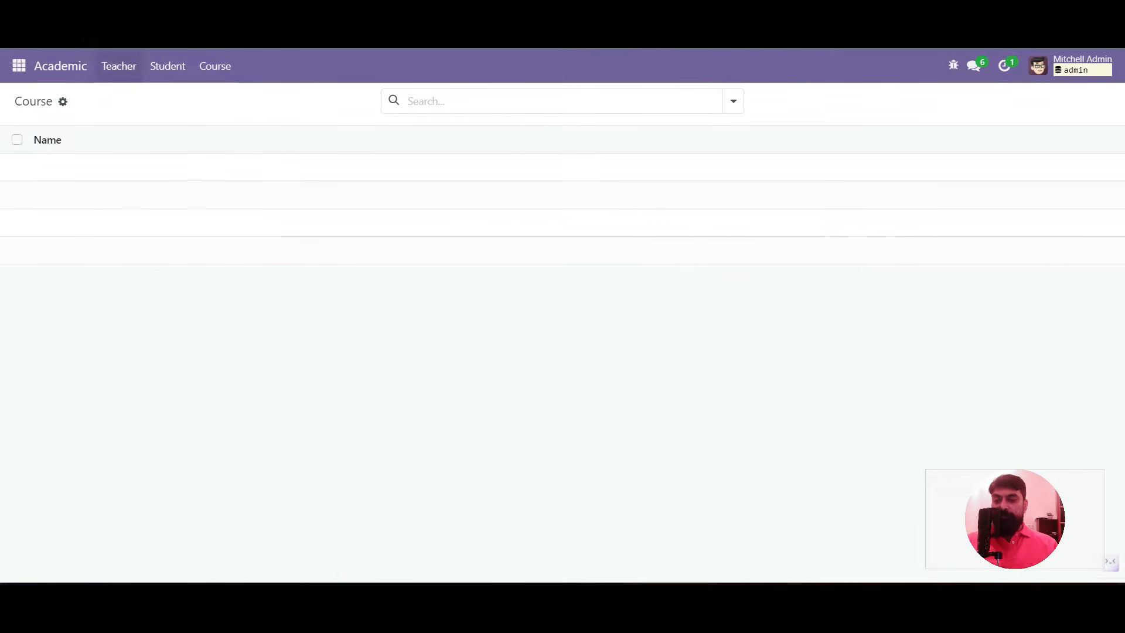
Go to Settings > Technical > Menu Items
click(19, 65)
key(Return)
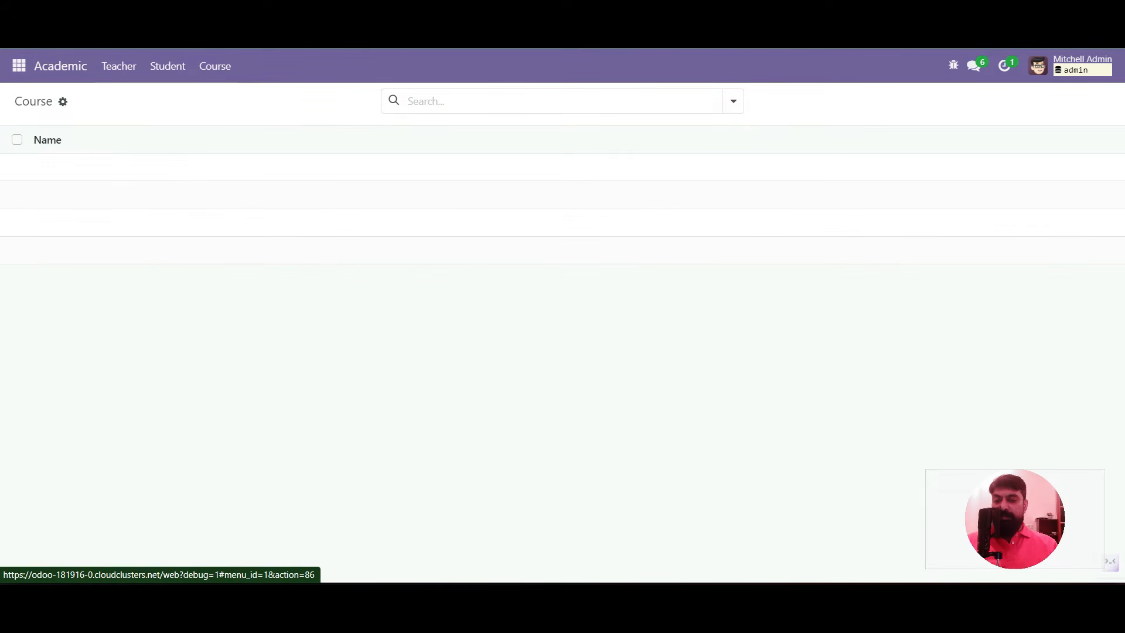
click(372, 65)
scroll(410, 323, down, 6)
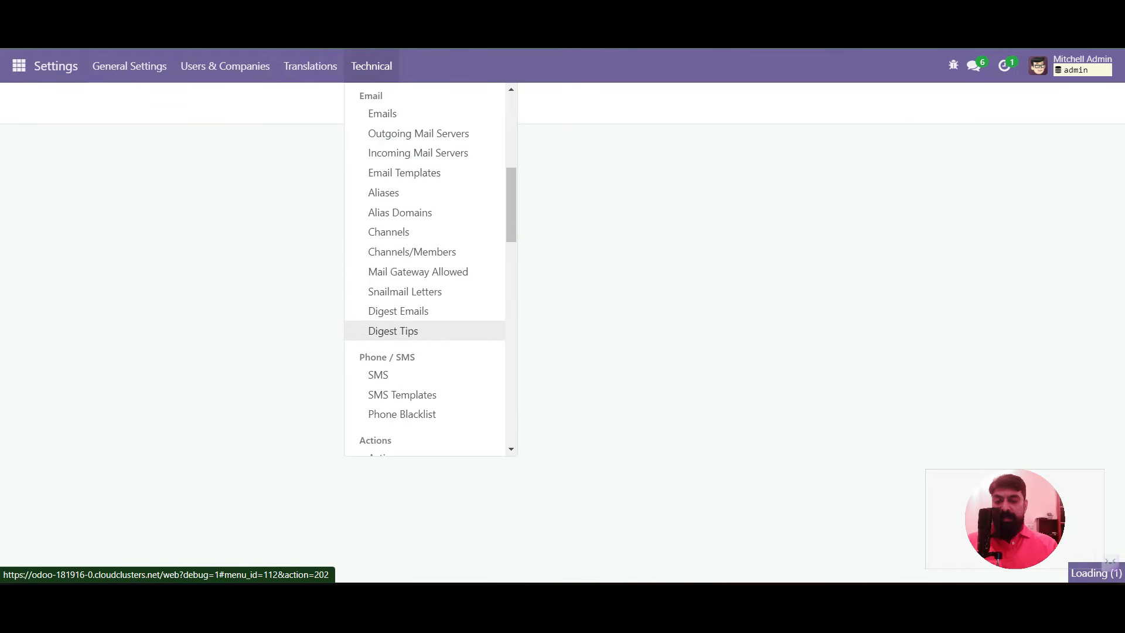
scroll(410, 330, down, 3)
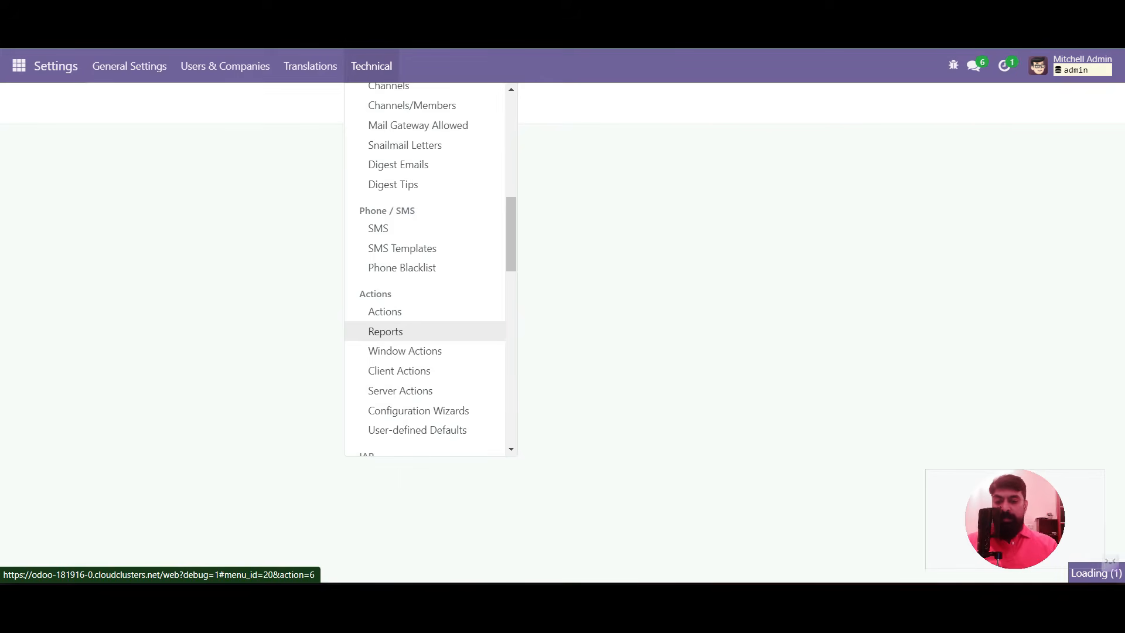
scroll(410, 332, down, 4)
click(386, 297)
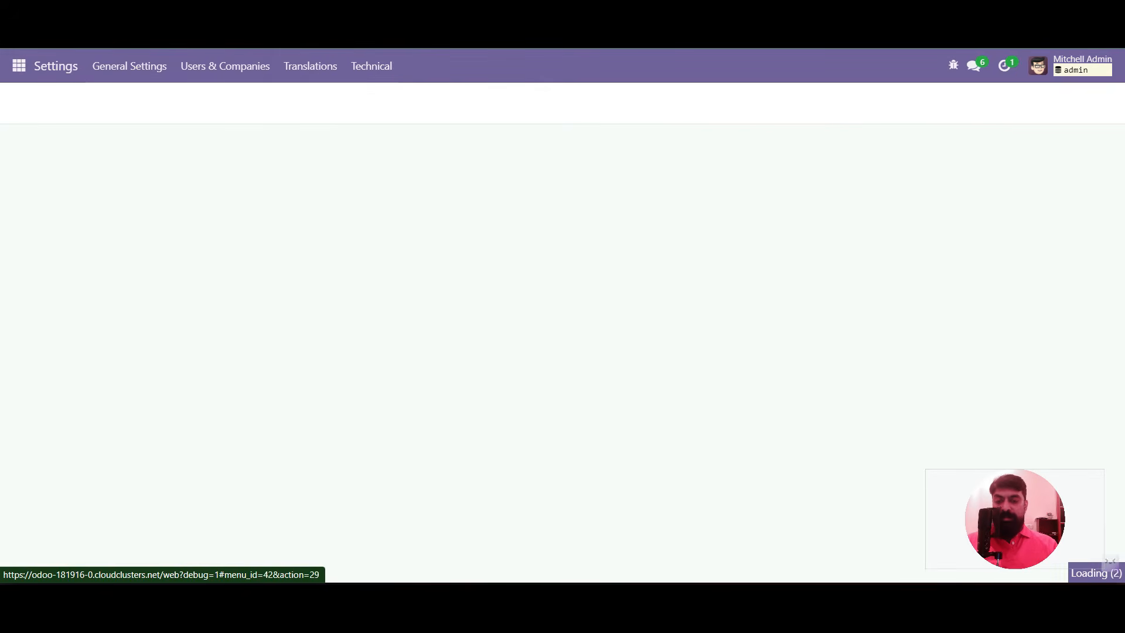
Search 'course', review the Academic/Course menu item and its Course action, then return to Academic > Course
text(course)
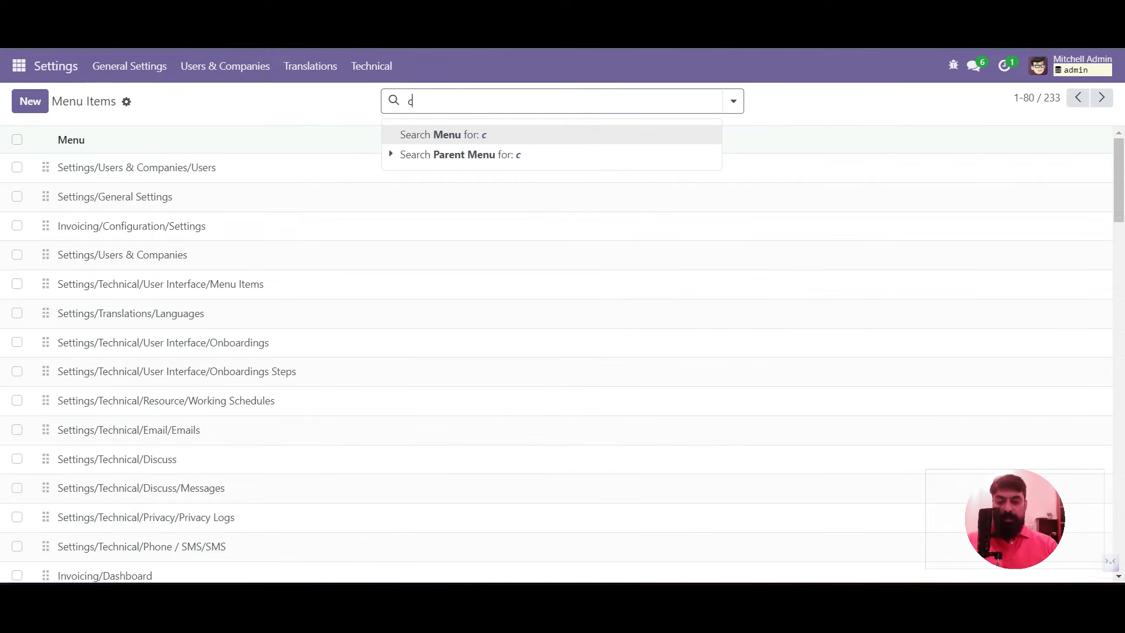
key(Return)
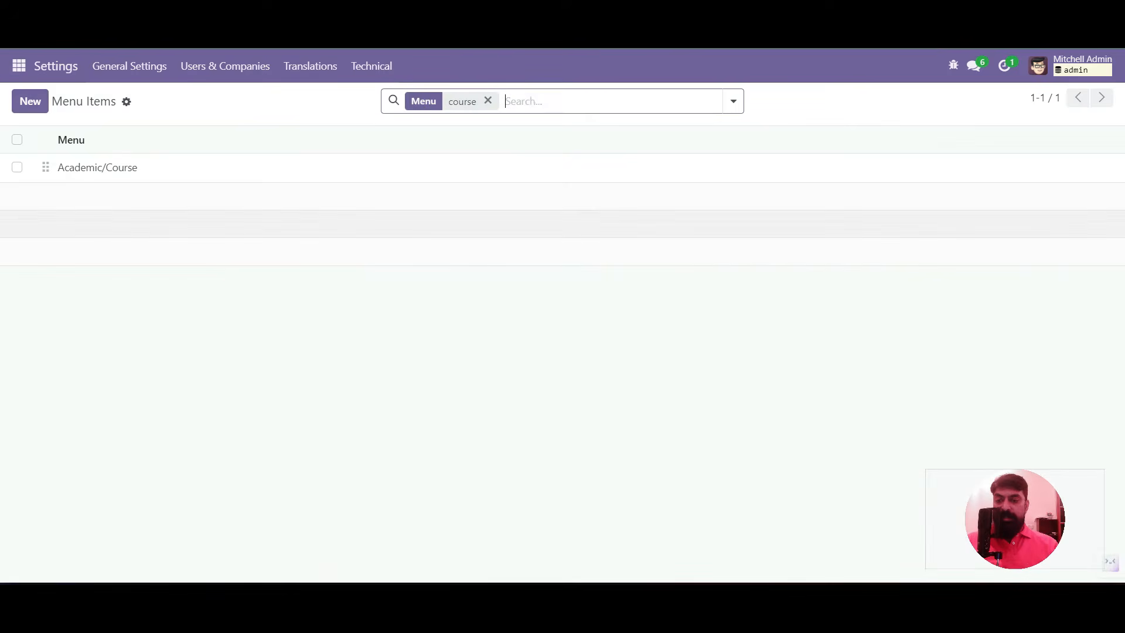
click(97, 167)
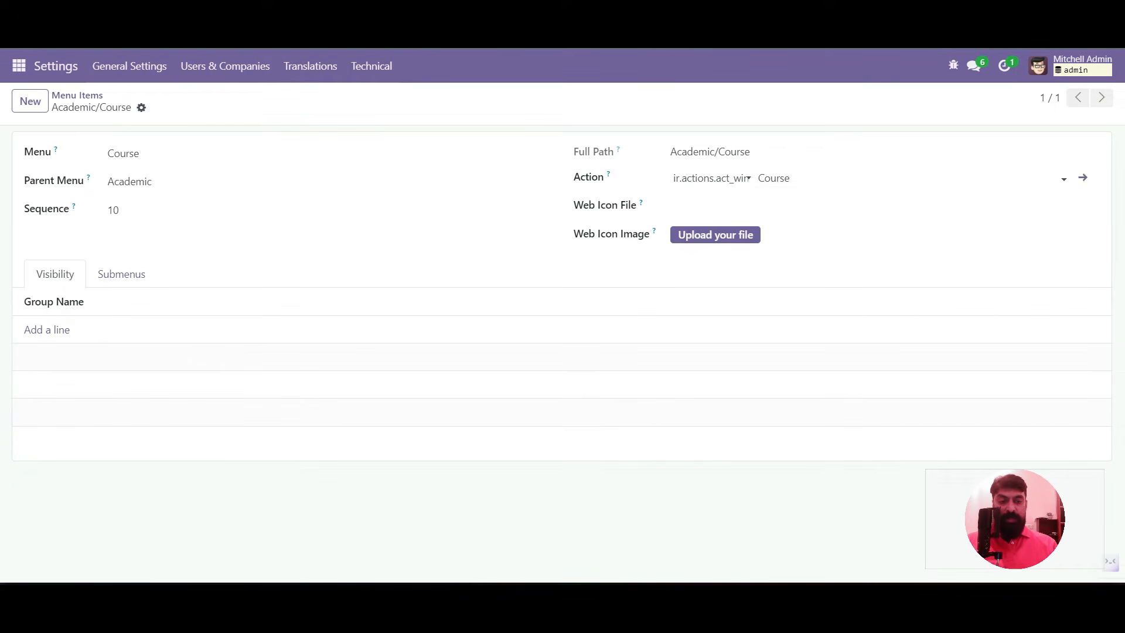
click(1083, 177)
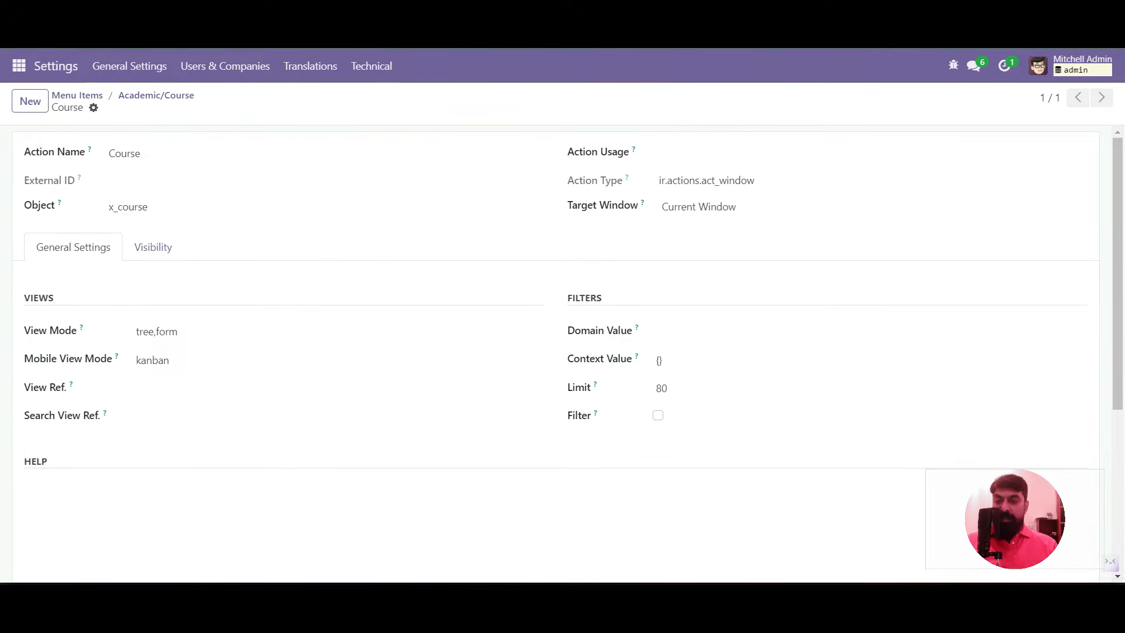
key(ctrl+Tab)
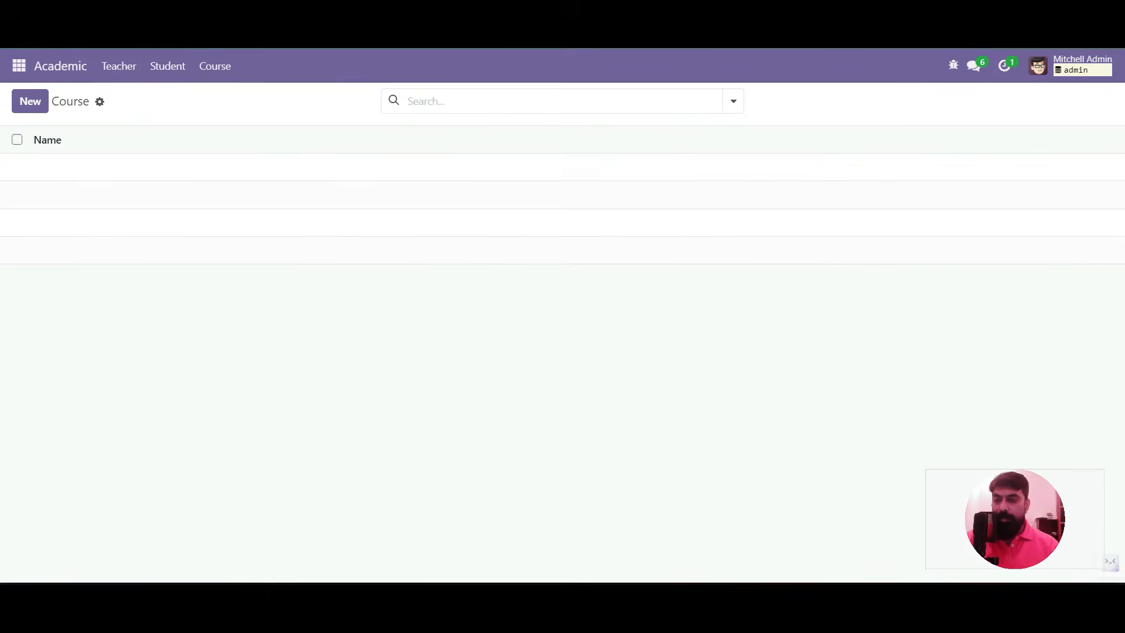
Create and save two courses: Master in Business Administration and Master in Computer Applications
click(30, 102)
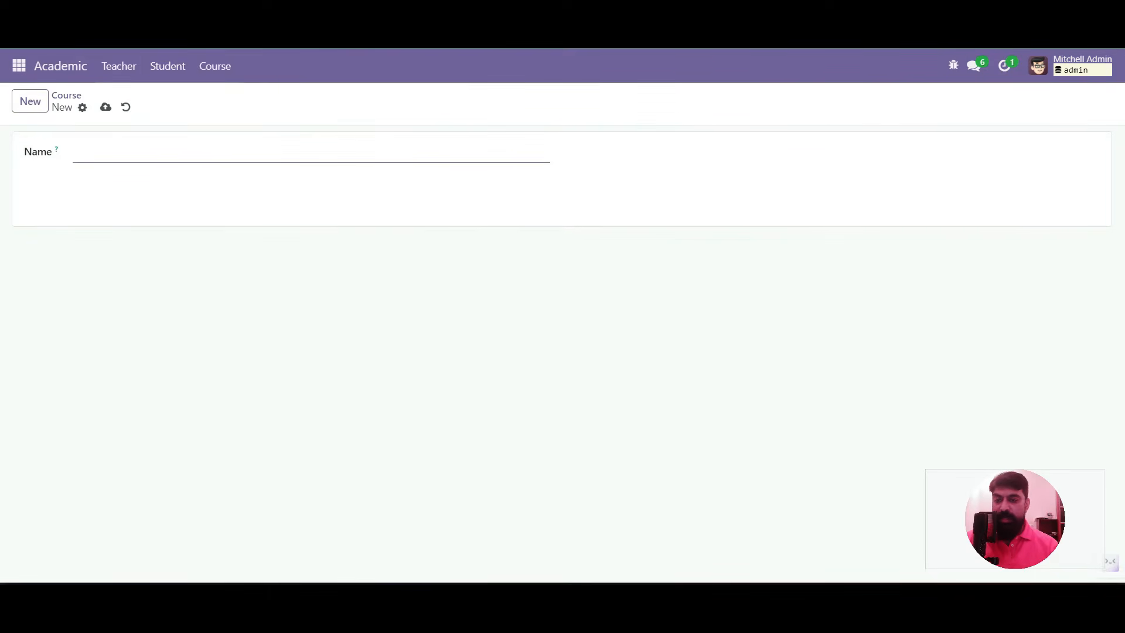
text(M)
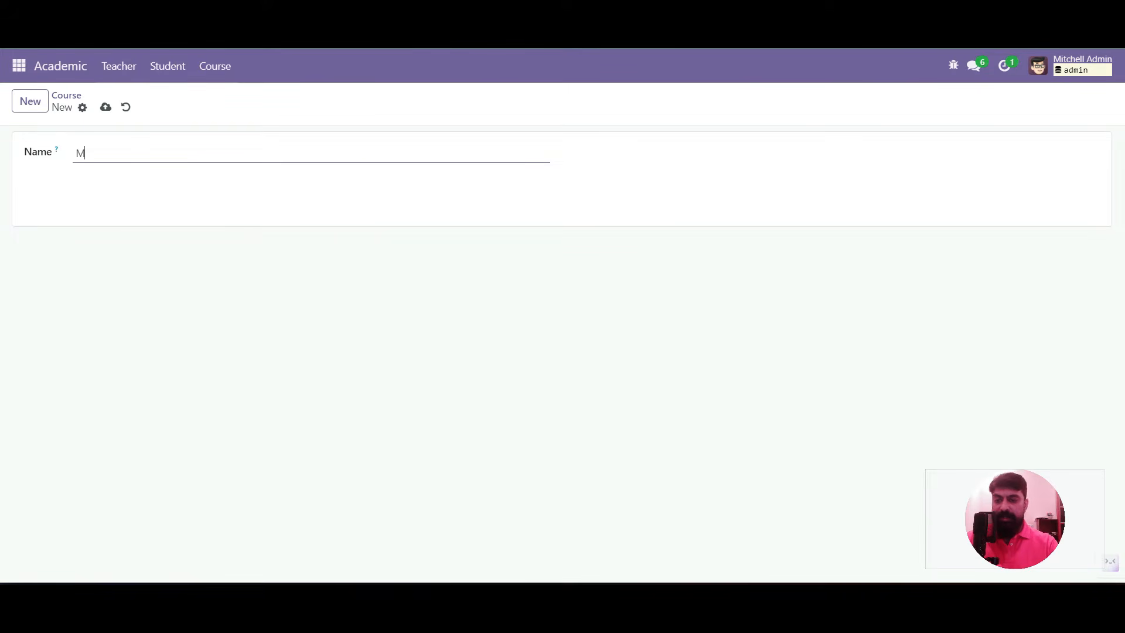
text(aster in Business Administration)
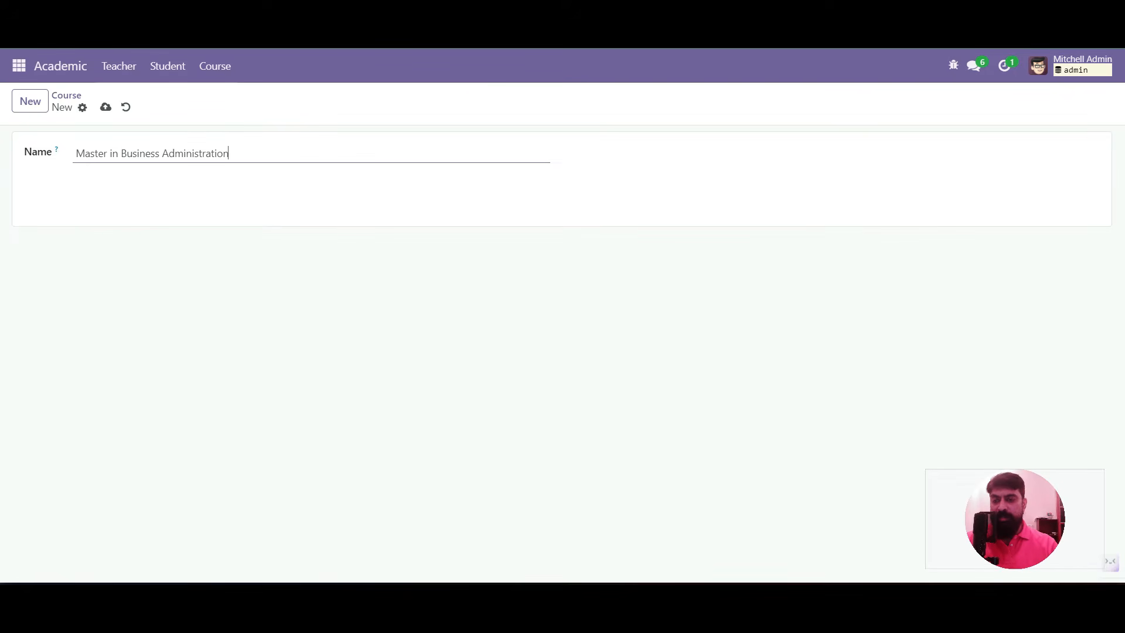
click(106, 108)
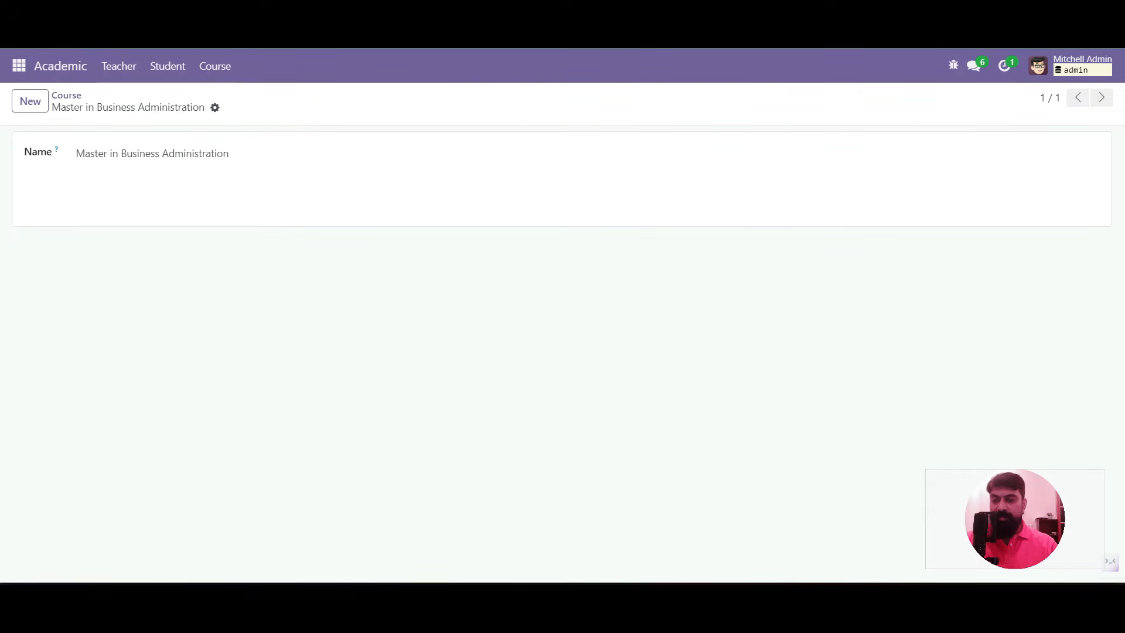
click(30, 101)
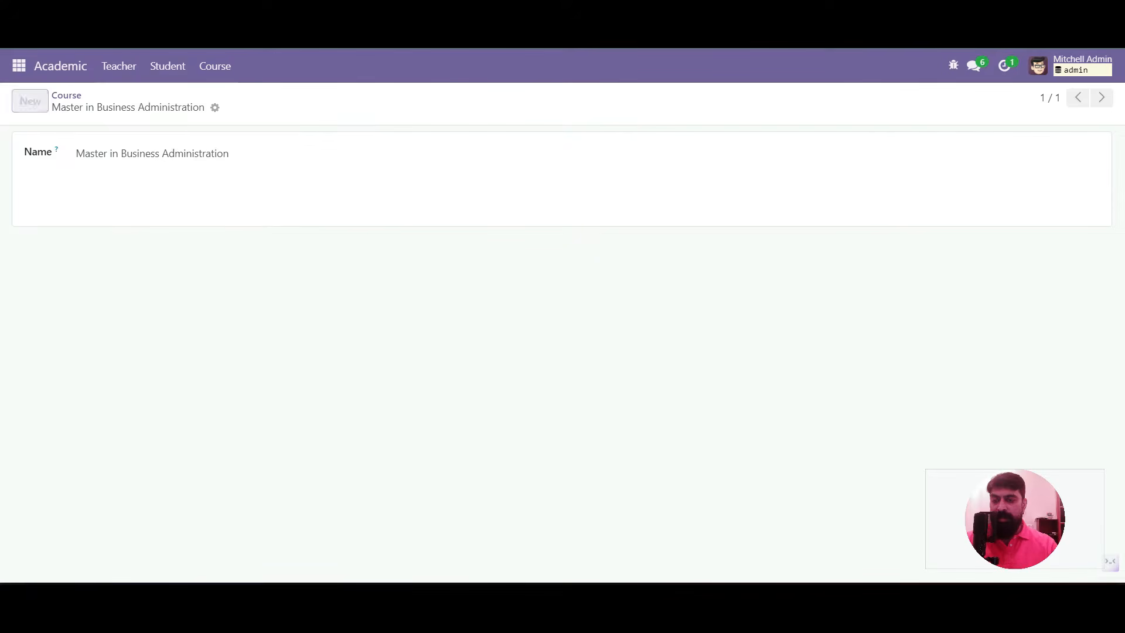
text(M)
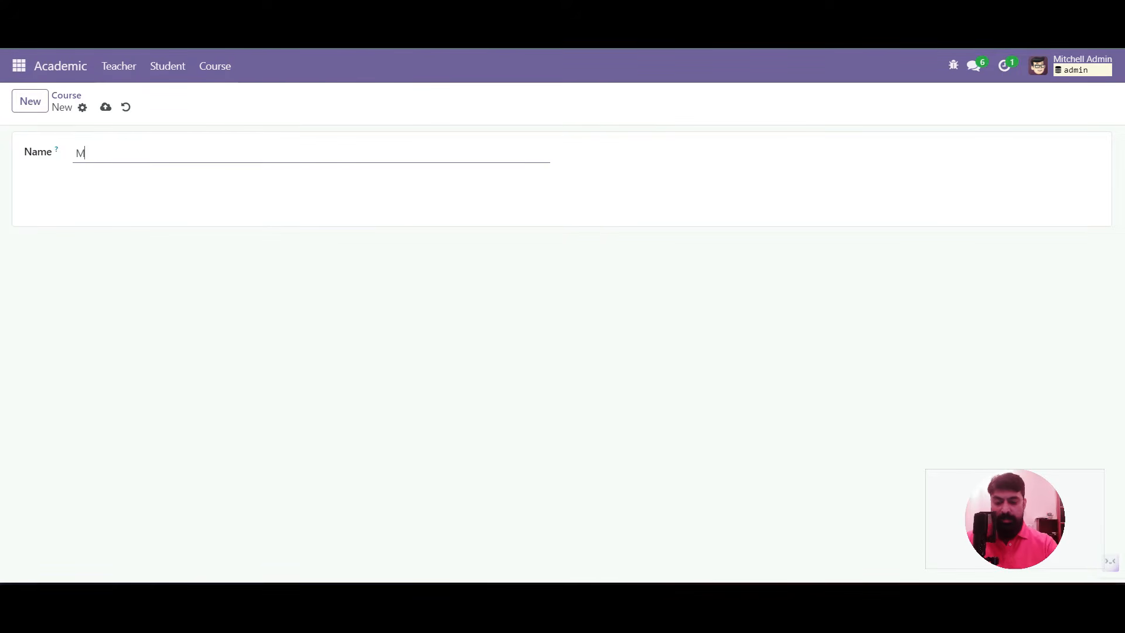
text(aster in Computer Applications)
click(106, 107)
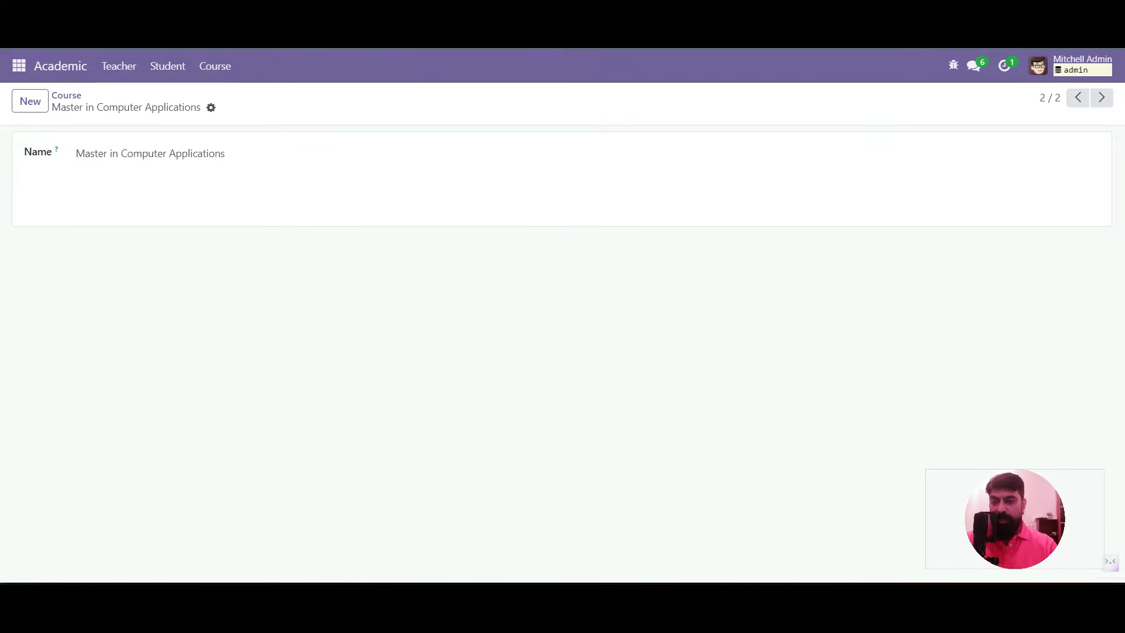
click(19, 66)
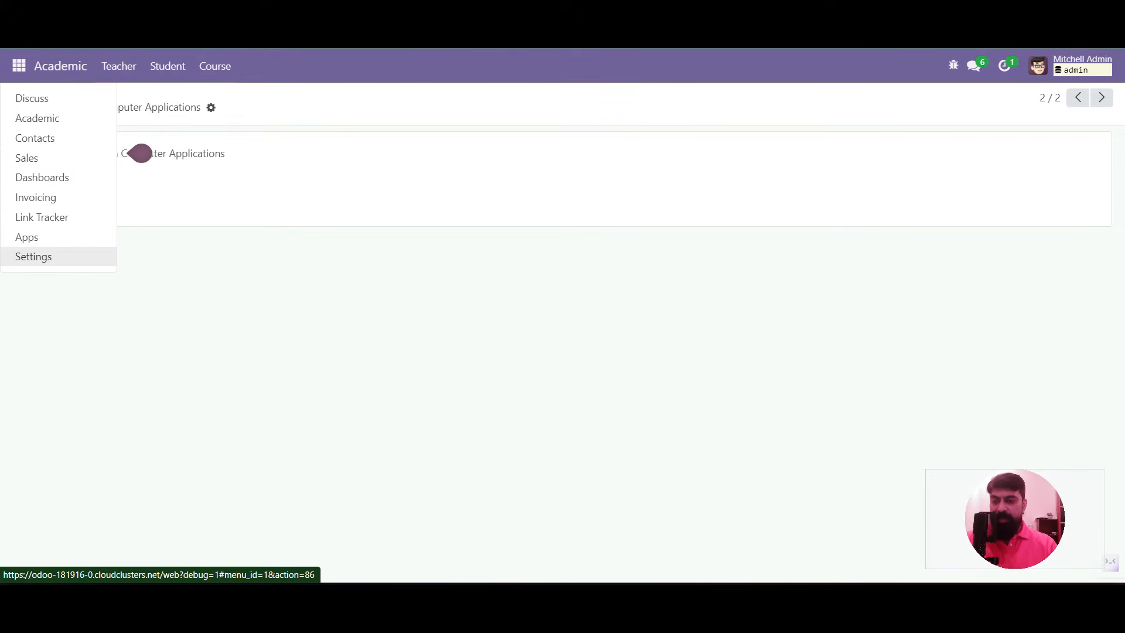
Go to Settings > Technical > Models
key(Return)
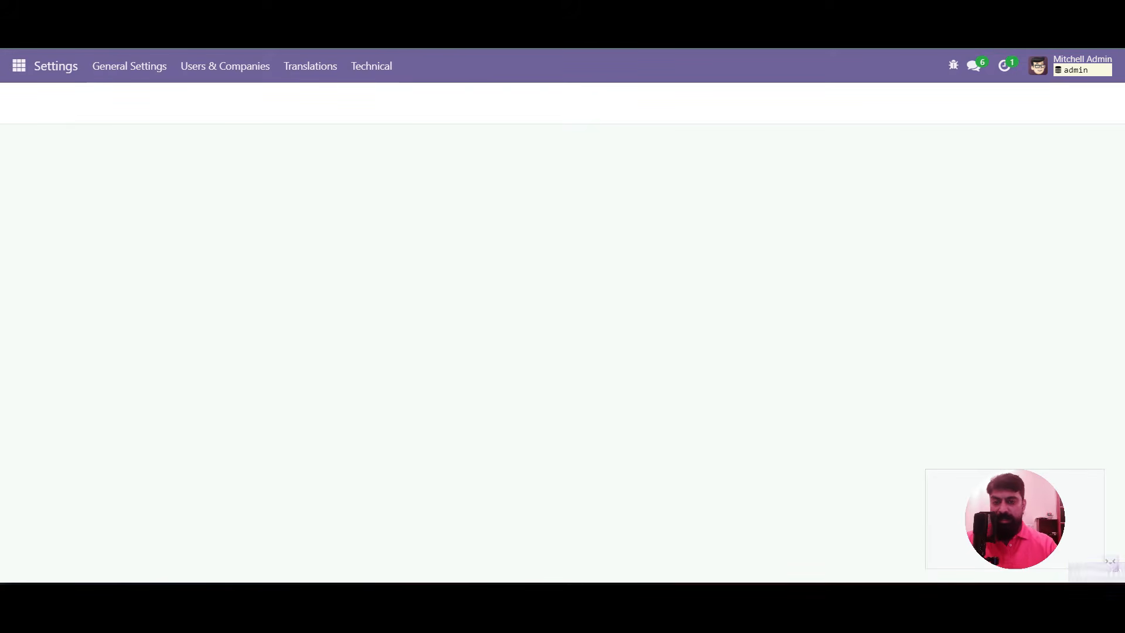
click(372, 66)
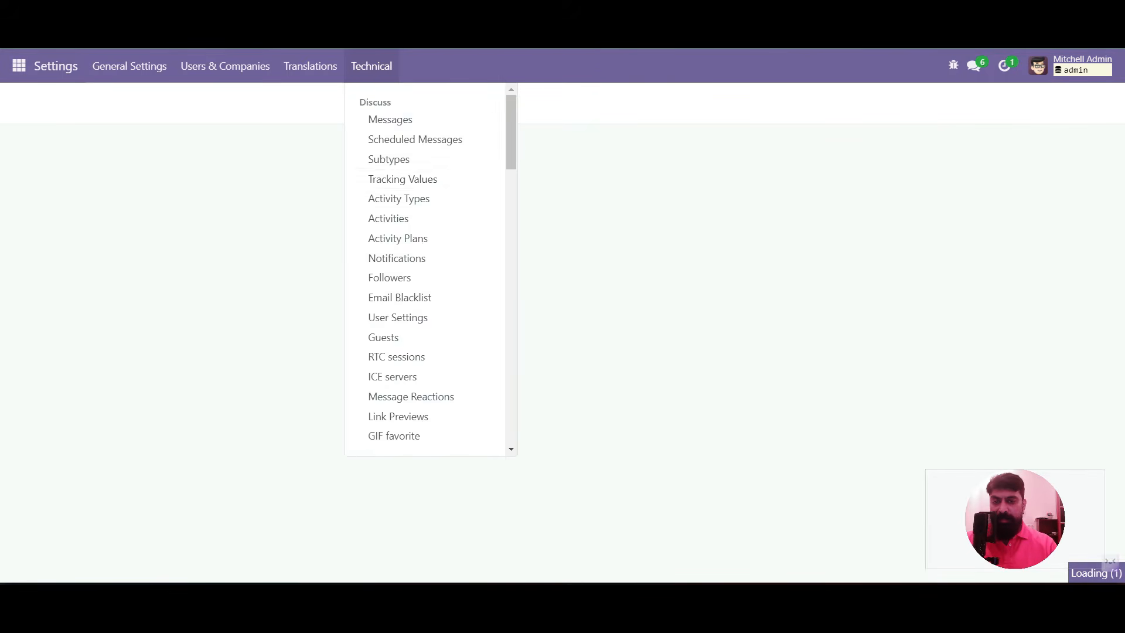
scroll(412, 252, down, 6)
scroll(412, 252, down, 6)
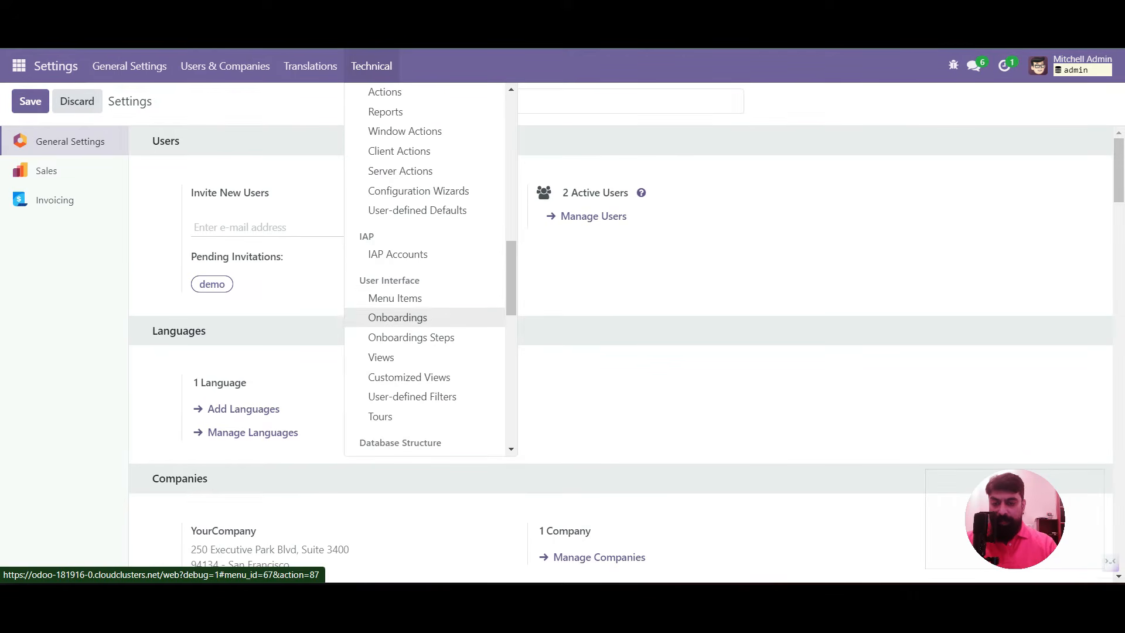
scroll(410, 317, down, 4)
click(385, 279)
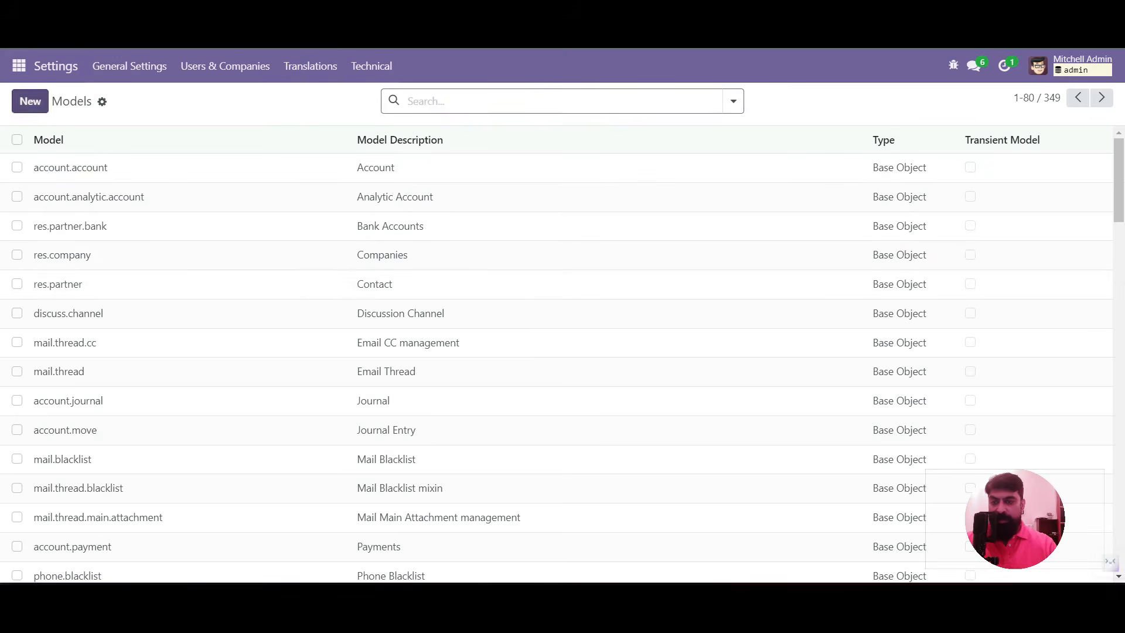
Start a new model described as Enrollment with technical name x_student_enrollment
click(30, 102)
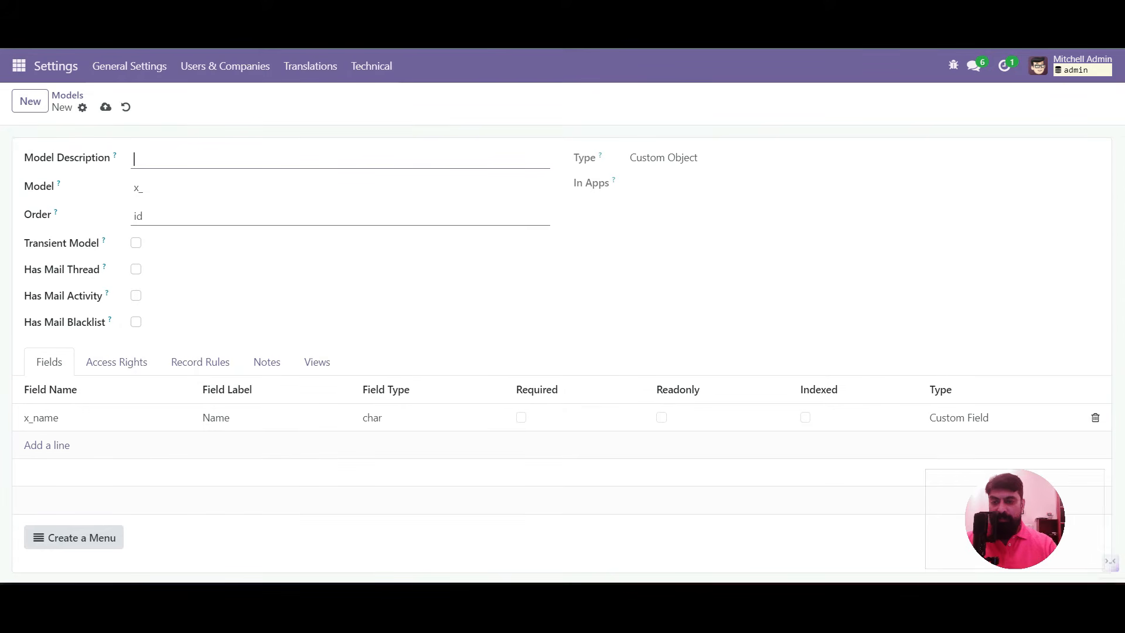
text(Enrollment)
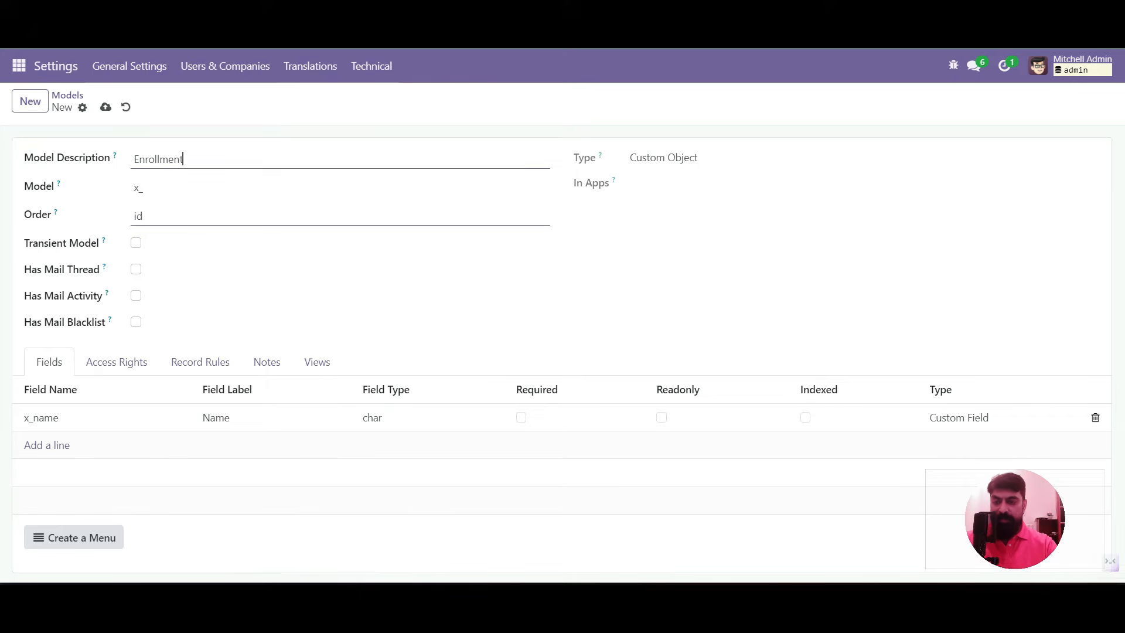
key(Tab)
key(End)
text(student_enrollment)
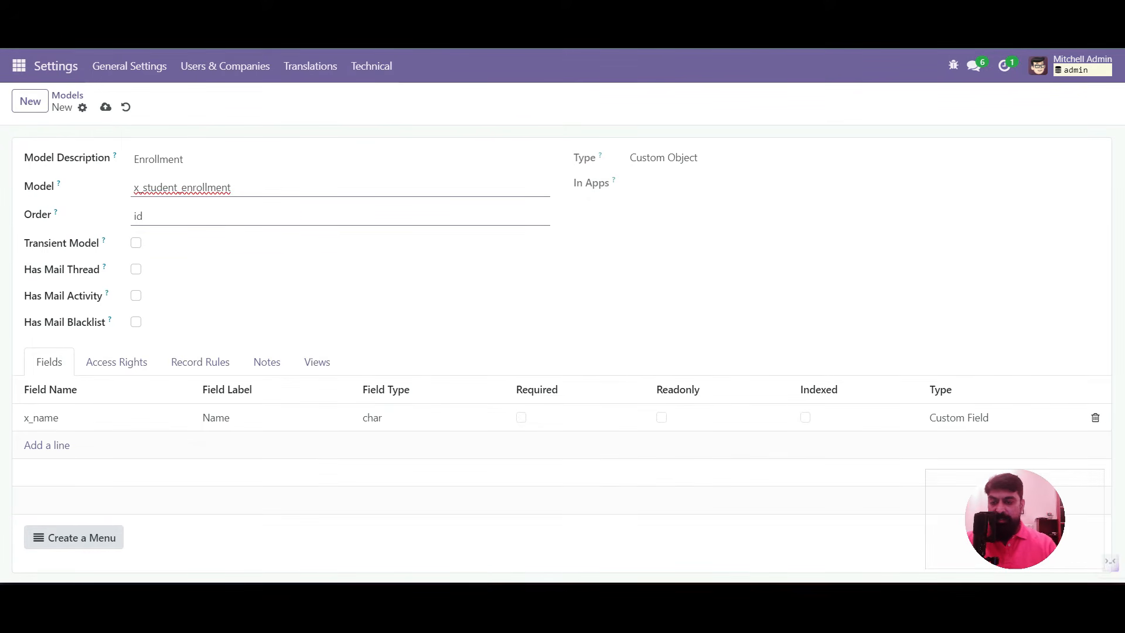
click(47, 446)
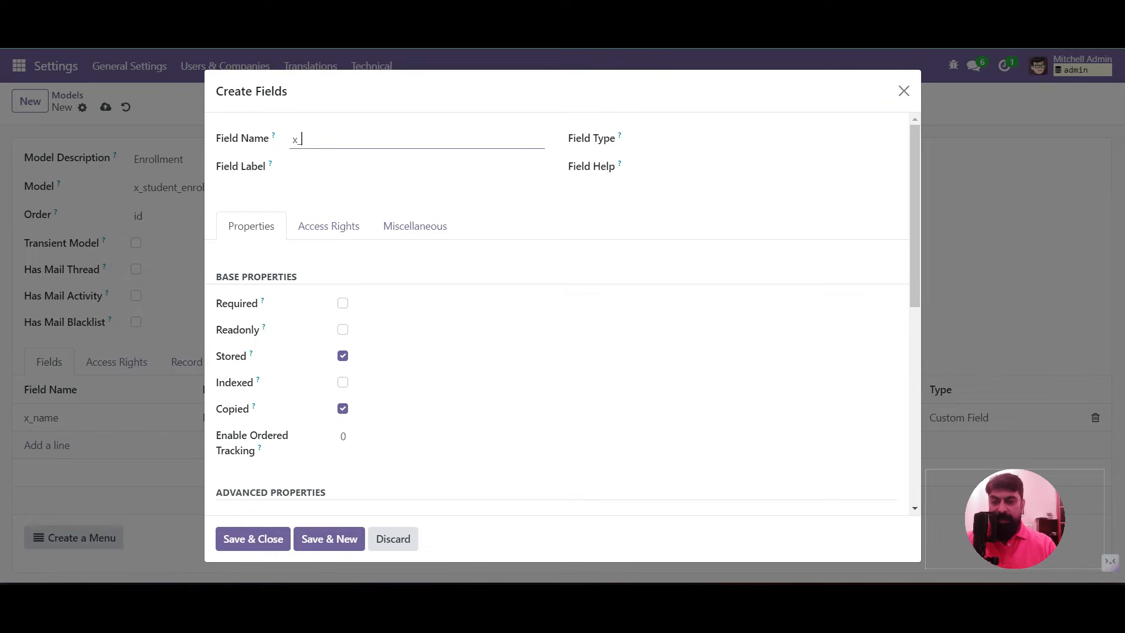
Add a required date field x_date_enrollment labelled Enrollment Date
text(d)
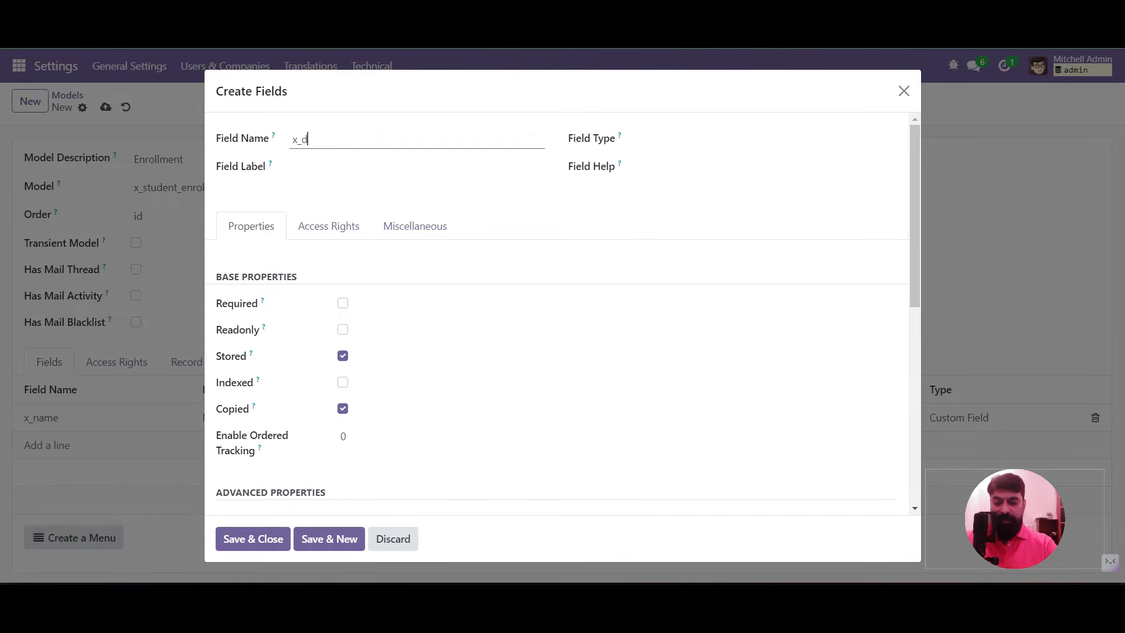
text(ate_enrollment)
key(Tab)
text(Date)
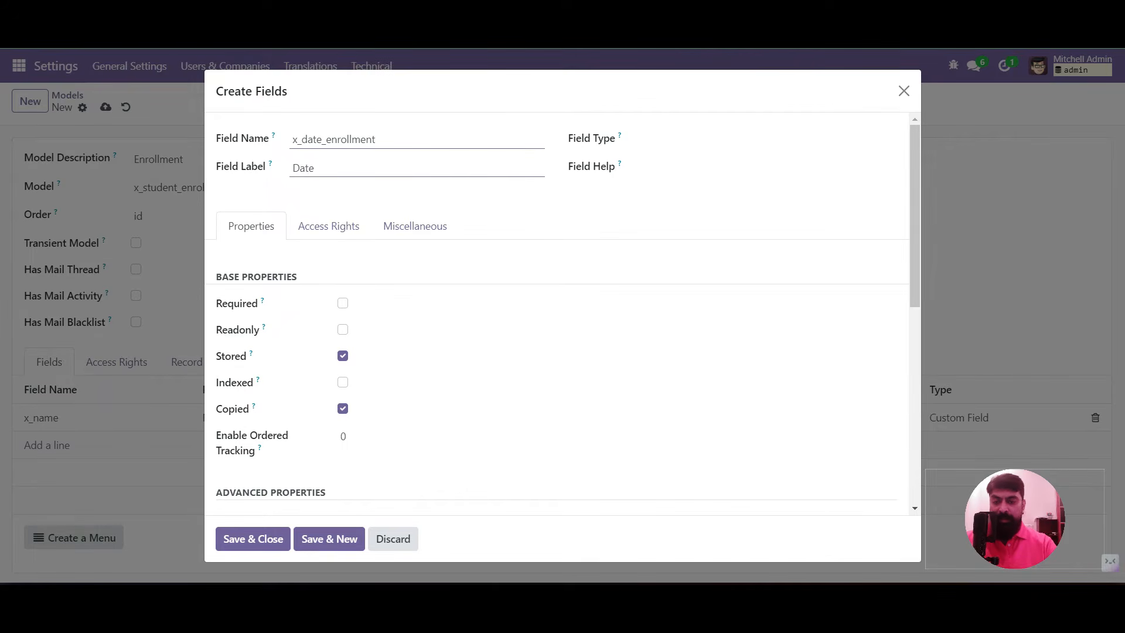
key(BackSpace)
key(BackSpace)
key(BackSpace)
text(Enrollment Date)
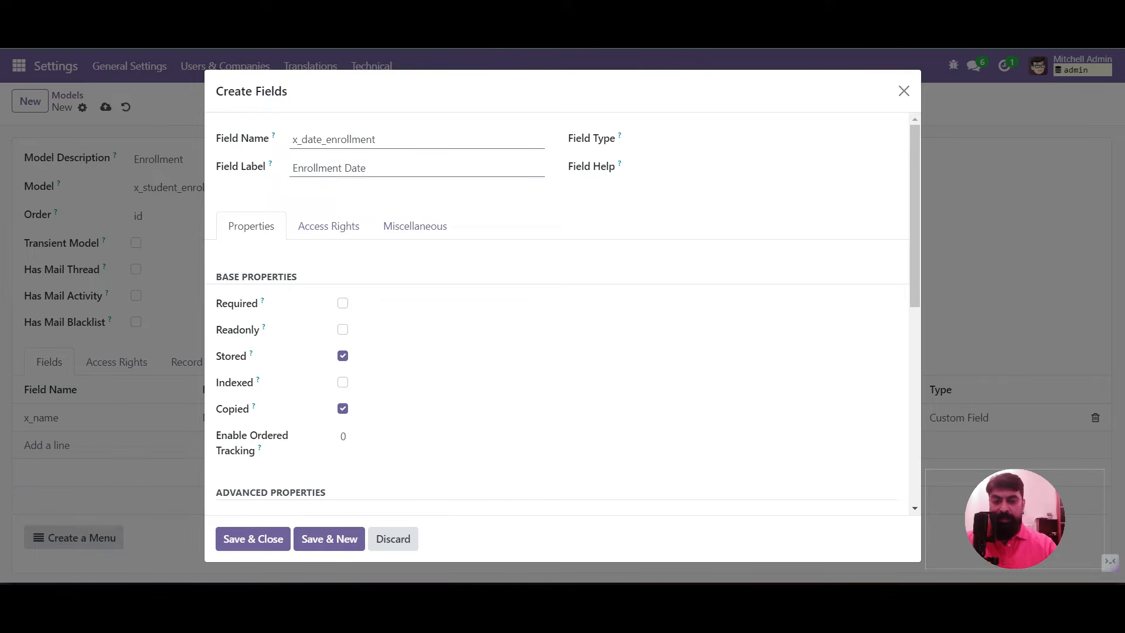
click(766, 139)
key(Up)
key(Down)
key(Down)
key(Down)
key(Return)
click(343, 303)
click(252, 538)
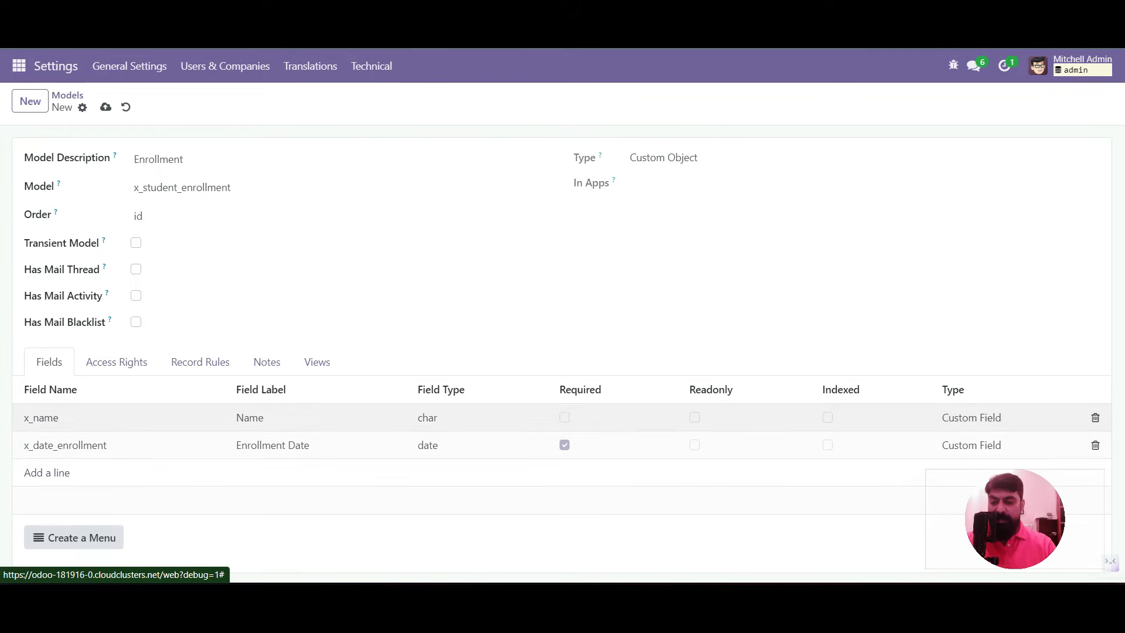
click(47, 473)
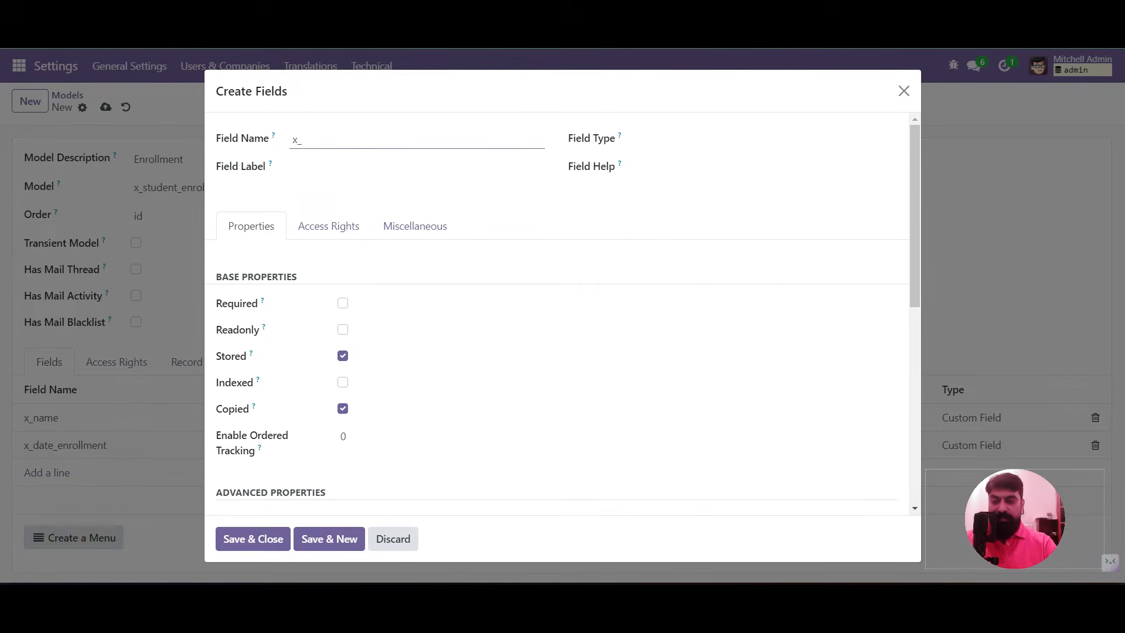
Add a required many2one field x_course_id labelled Course, related to x_course
text(course_id)
key(Tab)
text(Course)
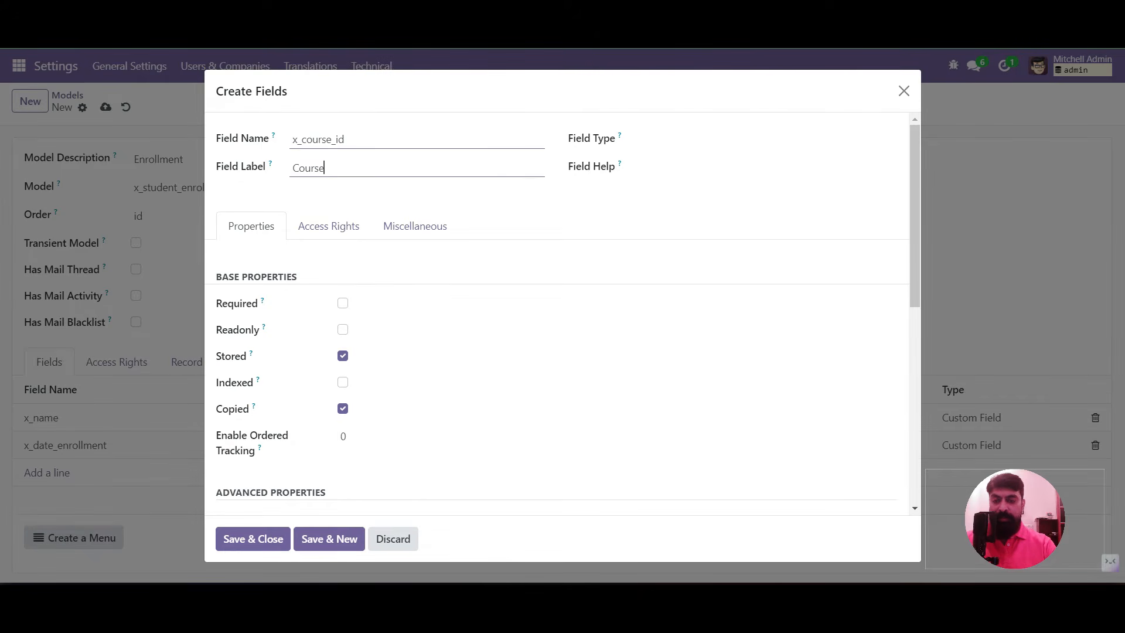
click(766, 139)
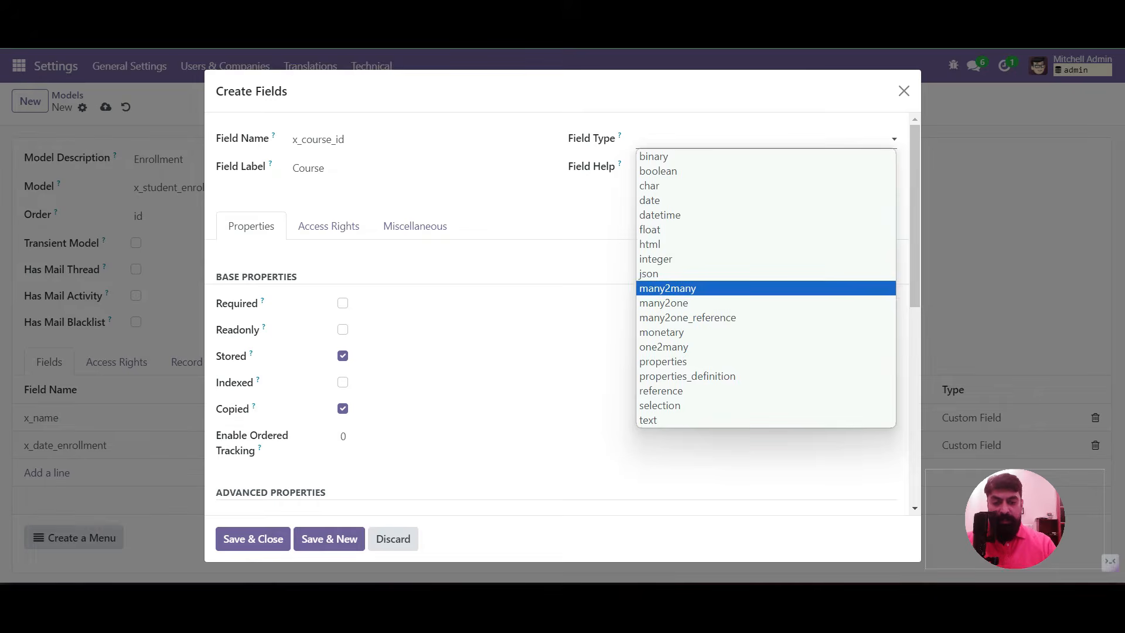
click(679, 303)
click(762, 304)
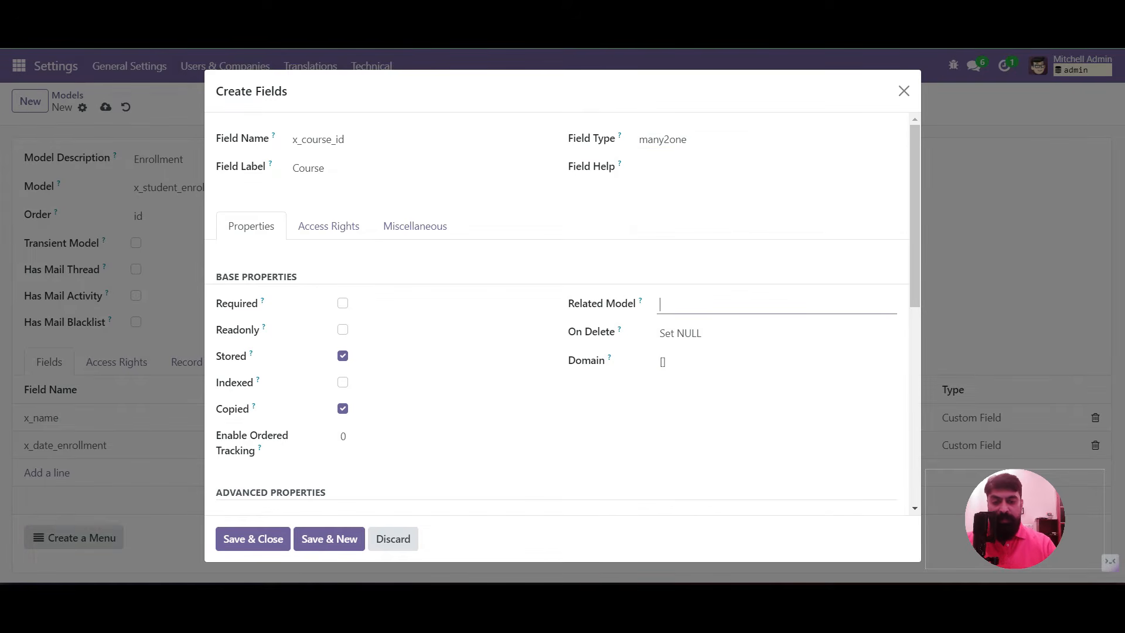
text(x_course)
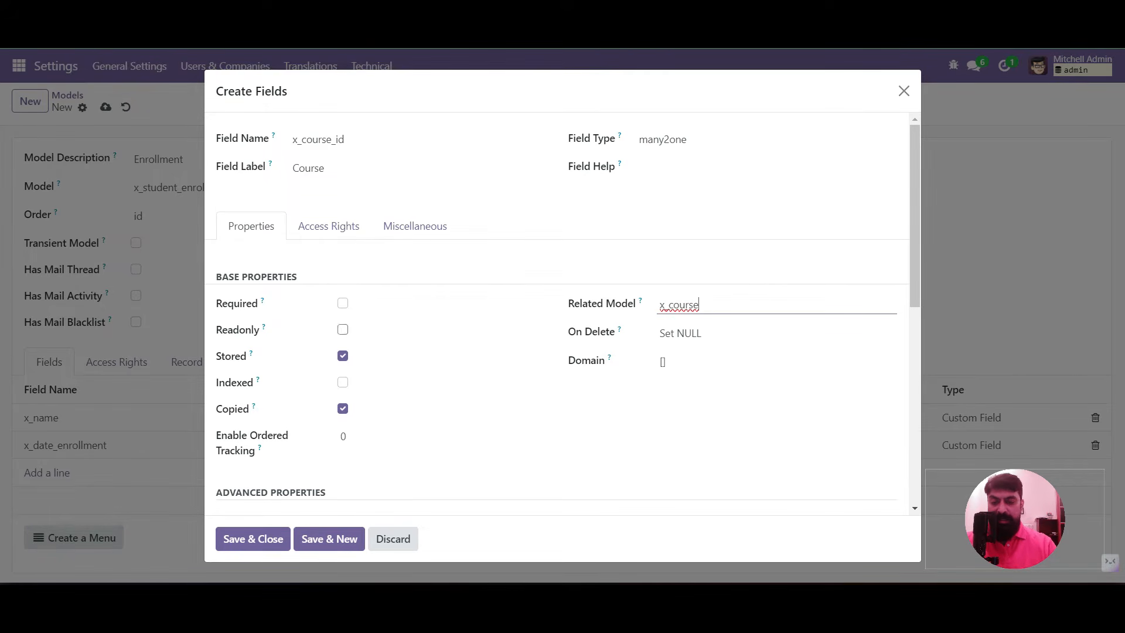
click(343, 303)
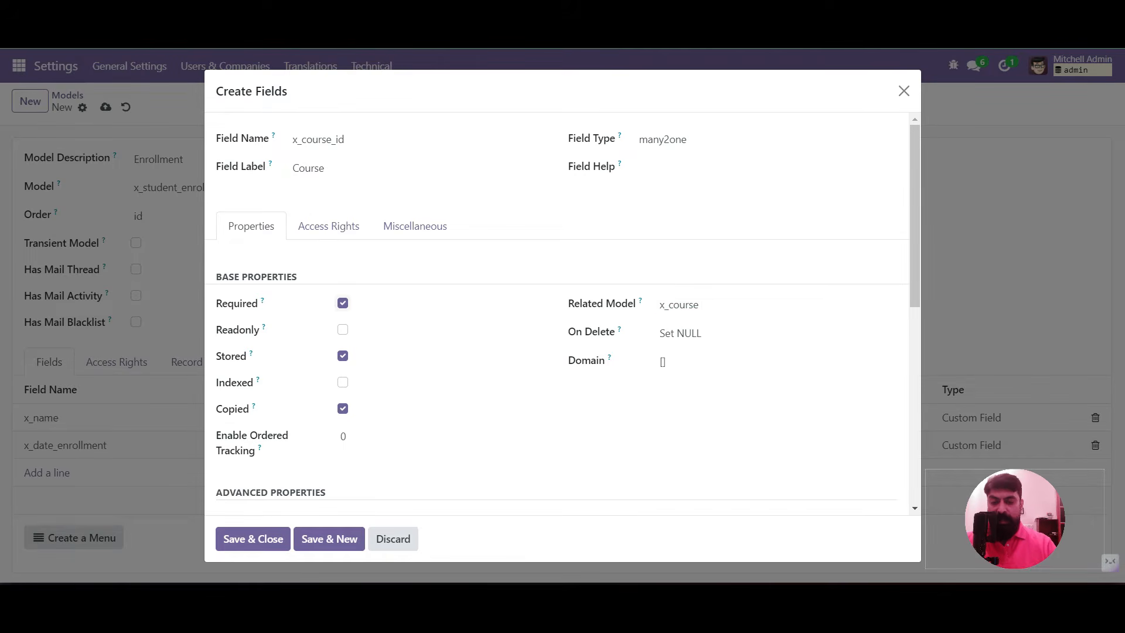
click(253, 539)
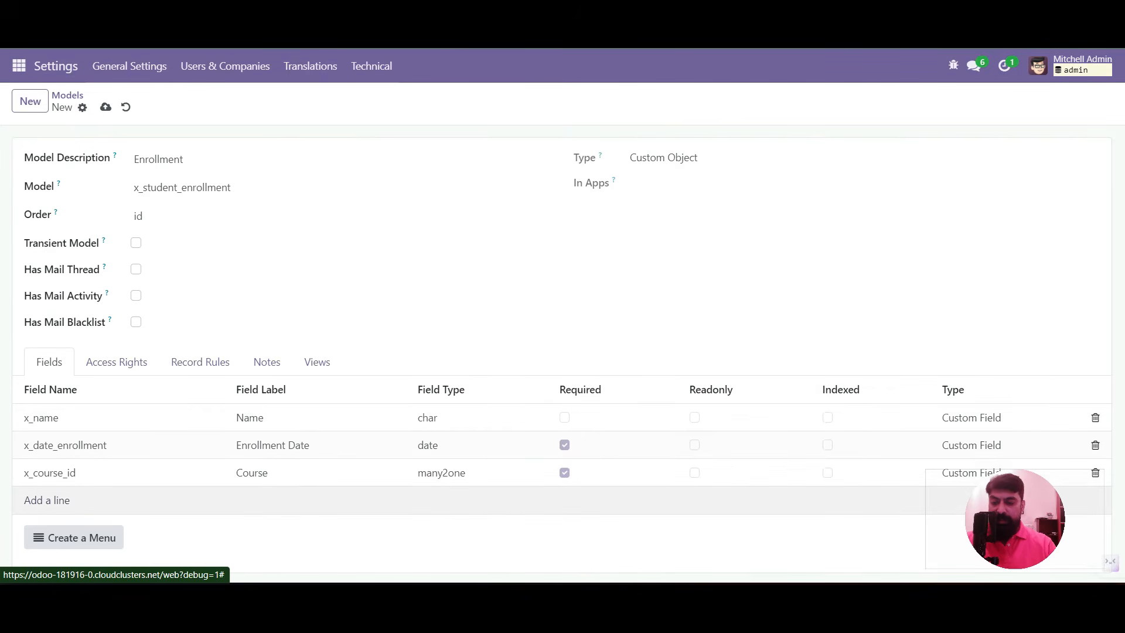
click(47, 500)
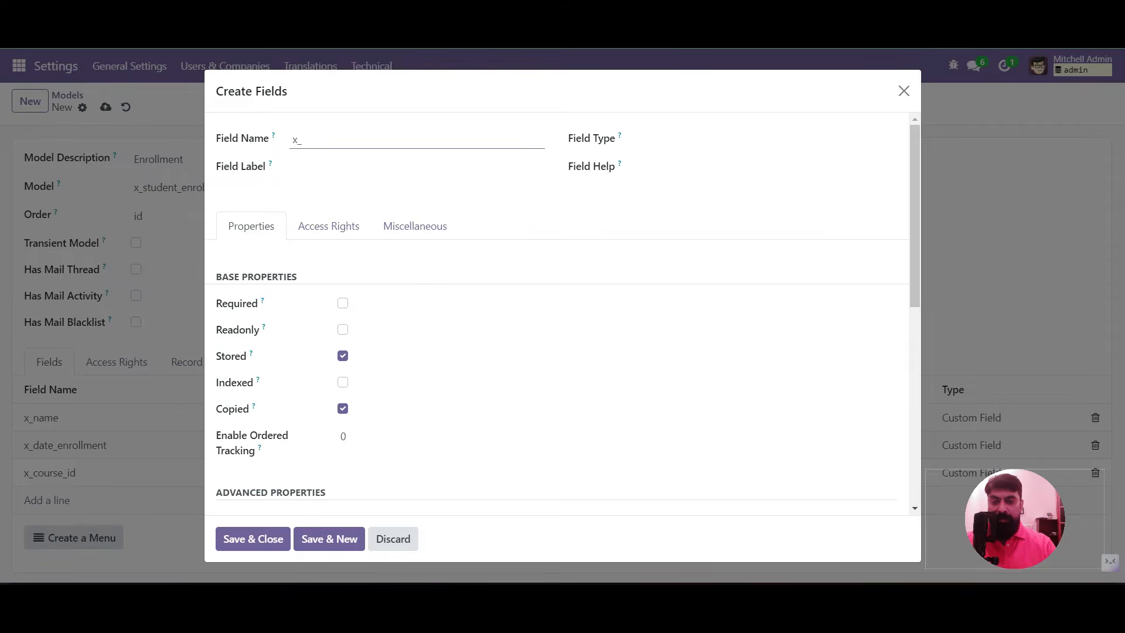
Add many2one field x_student_id labelled Student to res.partner with domain [('x_is_student','=',True)], and save
text(student)
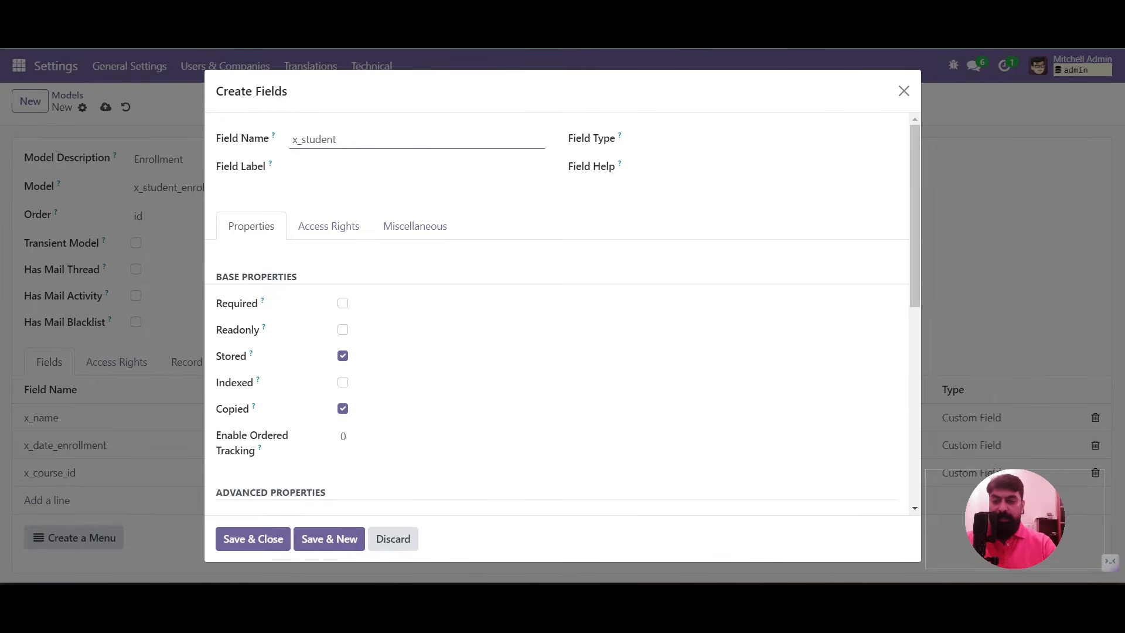
text(_id)
key(Tab)
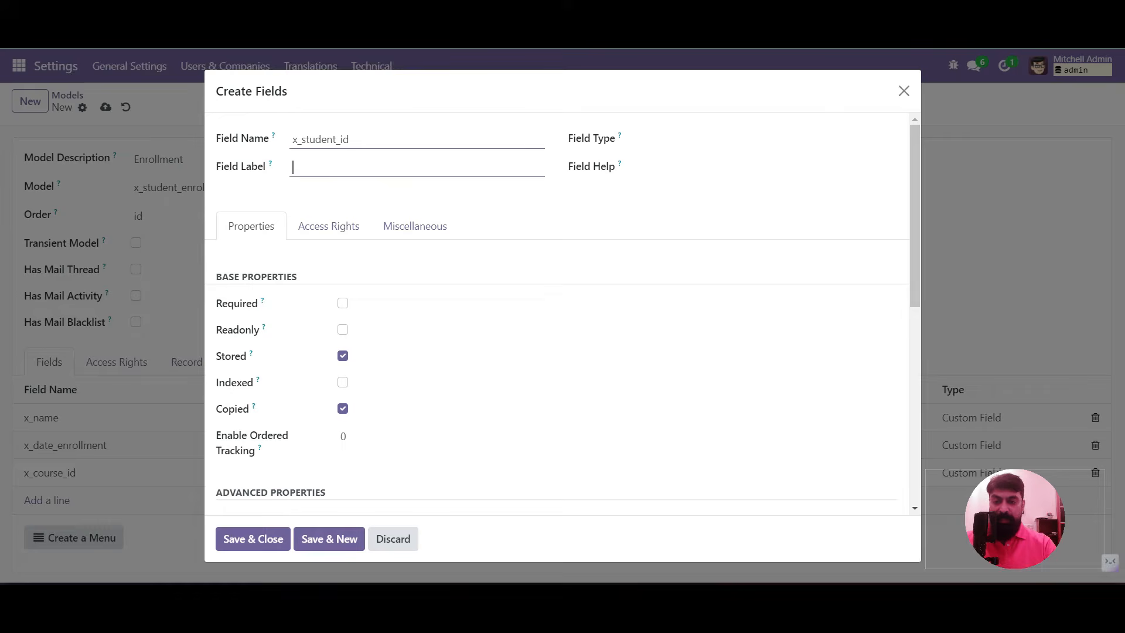
text(Student)
click(762, 139)
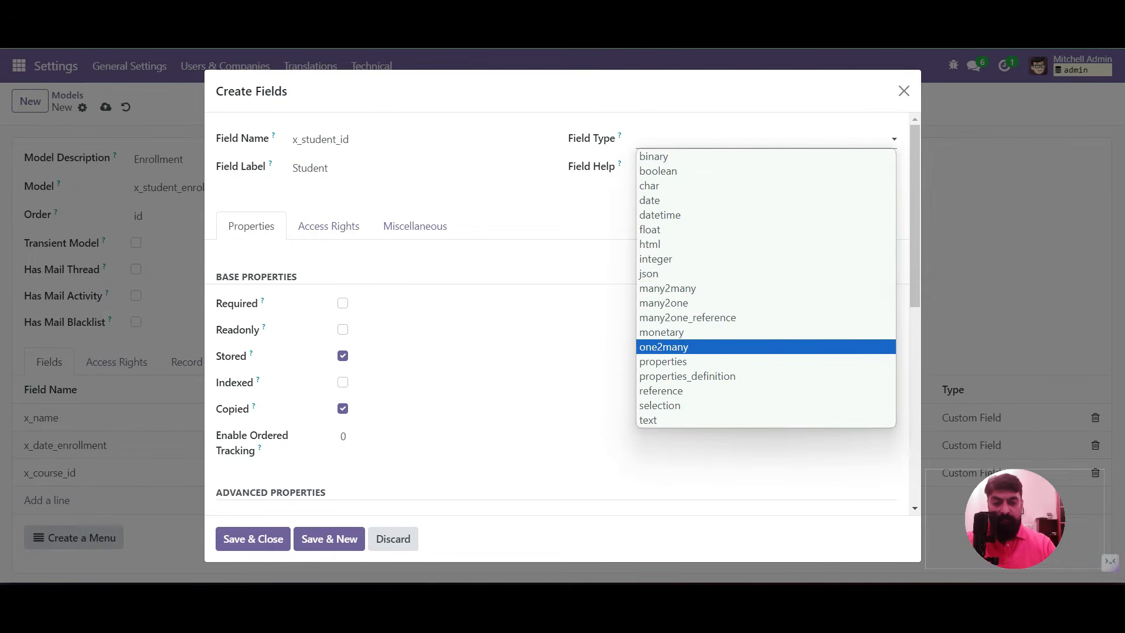
click(674, 303)
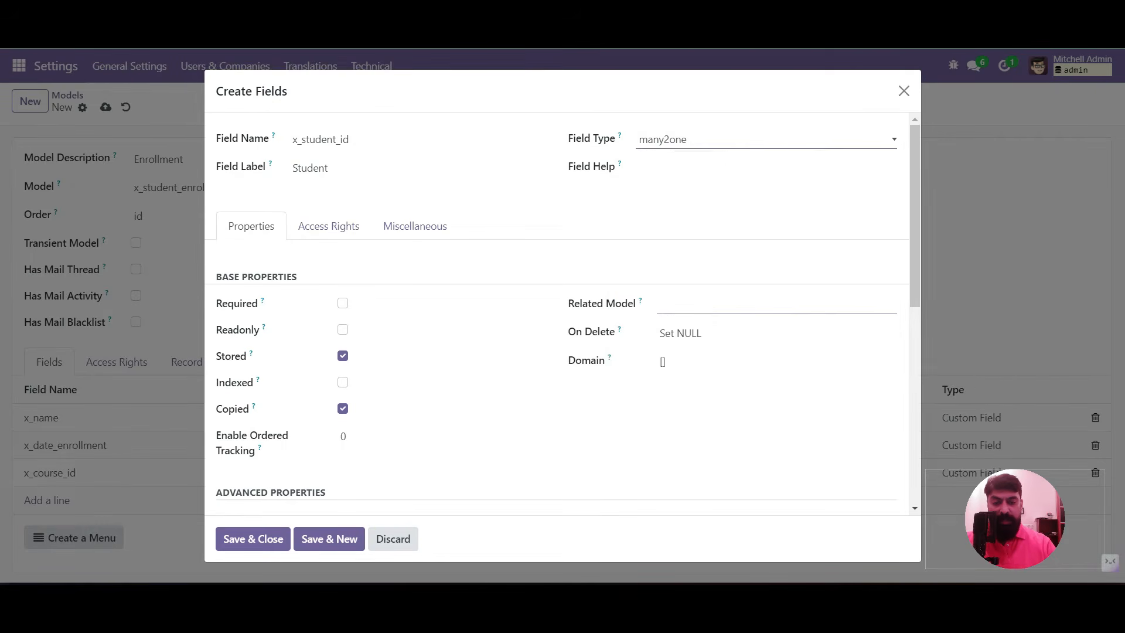
click(674, 305)
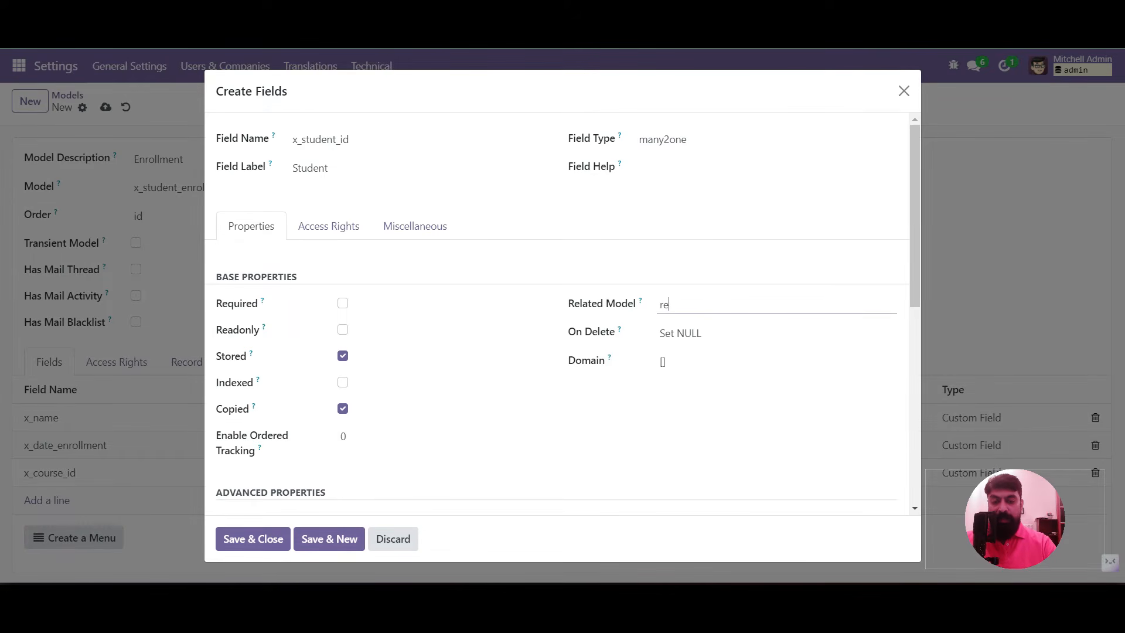
text(res.partner)
click(663, 362)
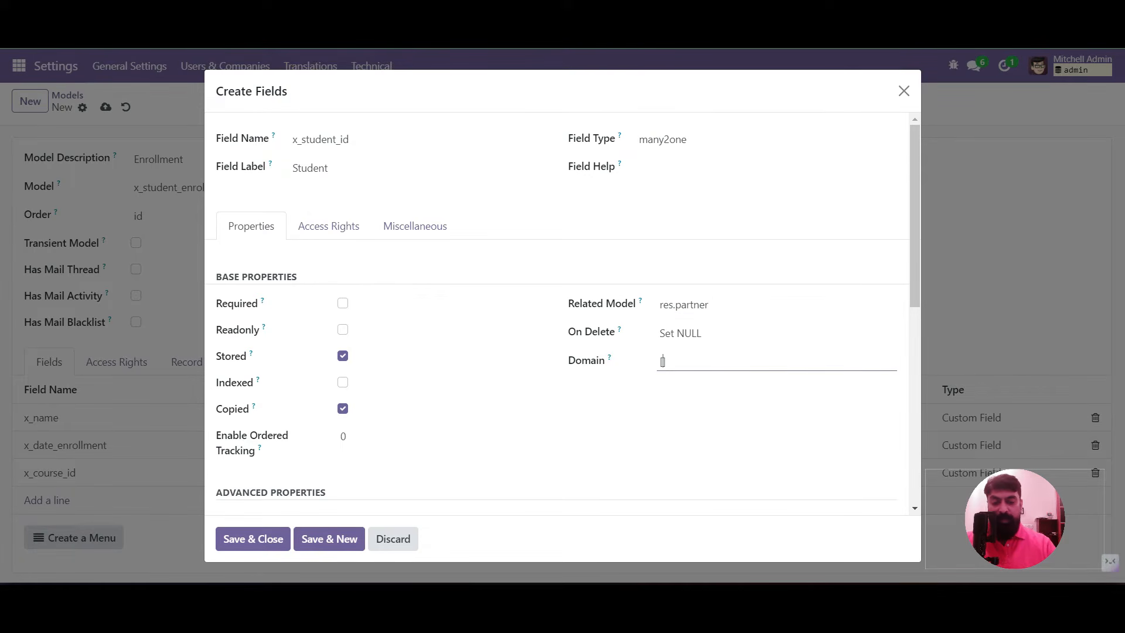
text(())
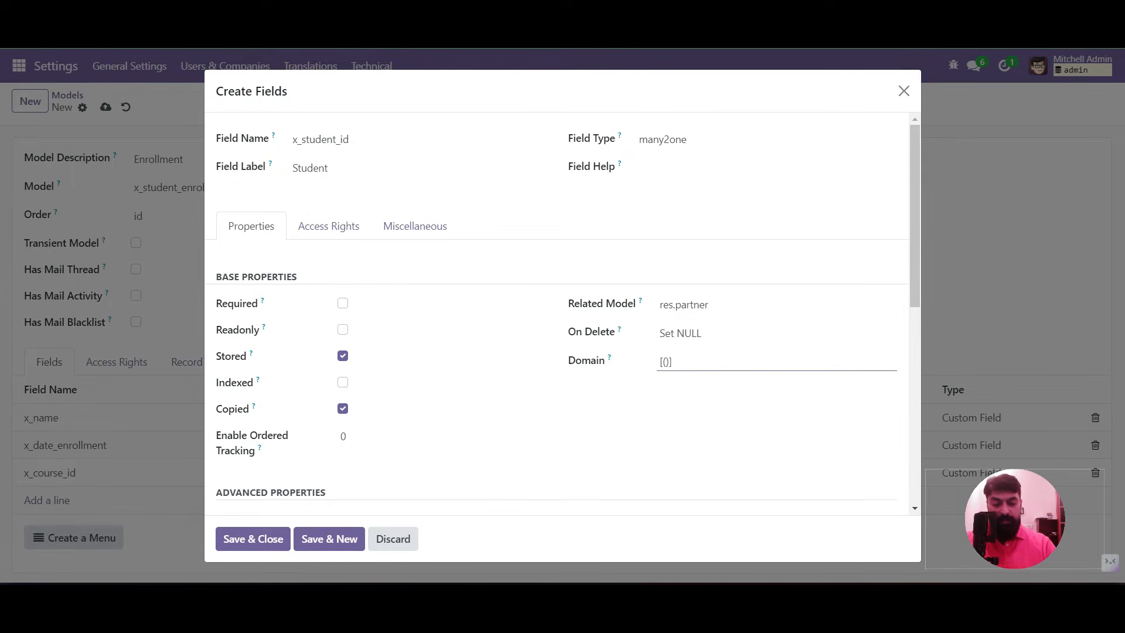
text(')
text(x_is_)
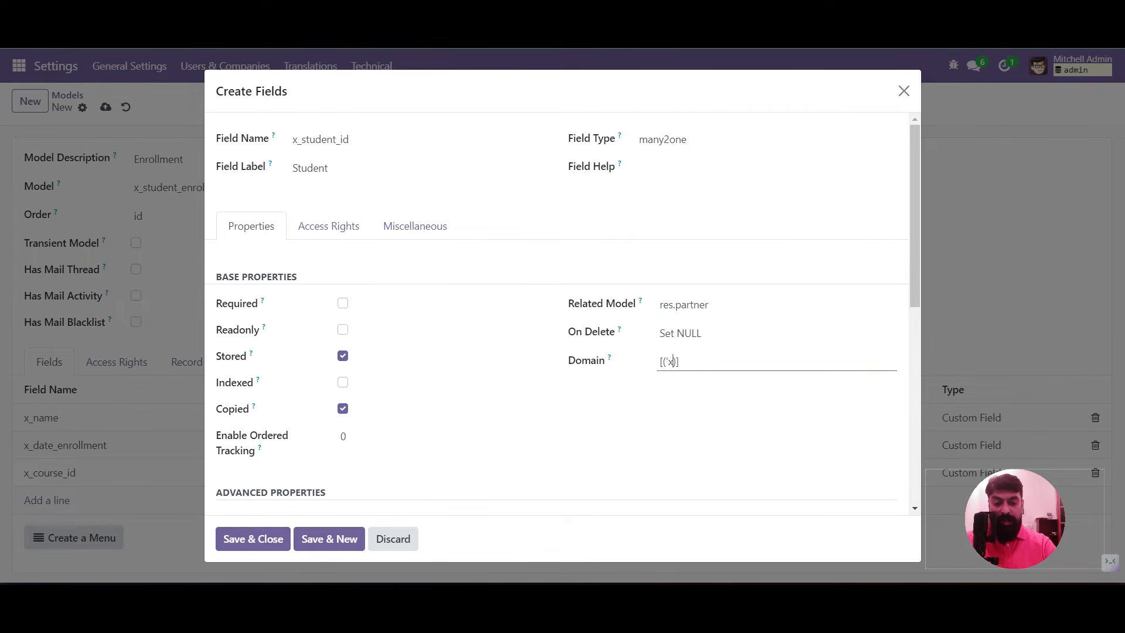
text(student',')
text(=',Tr)
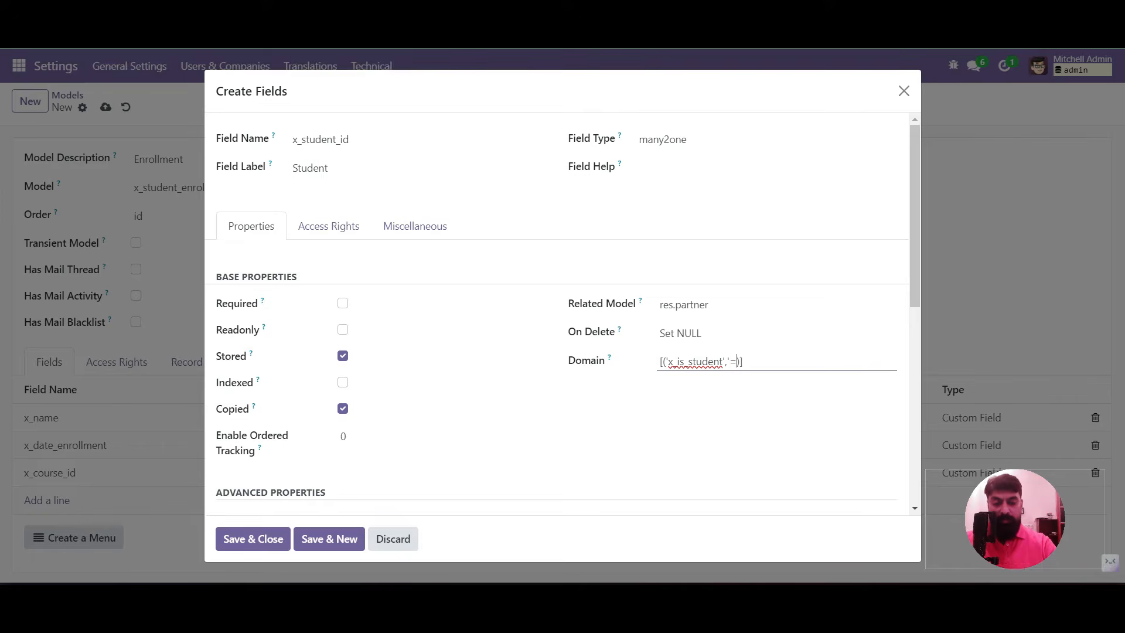
text(ue)
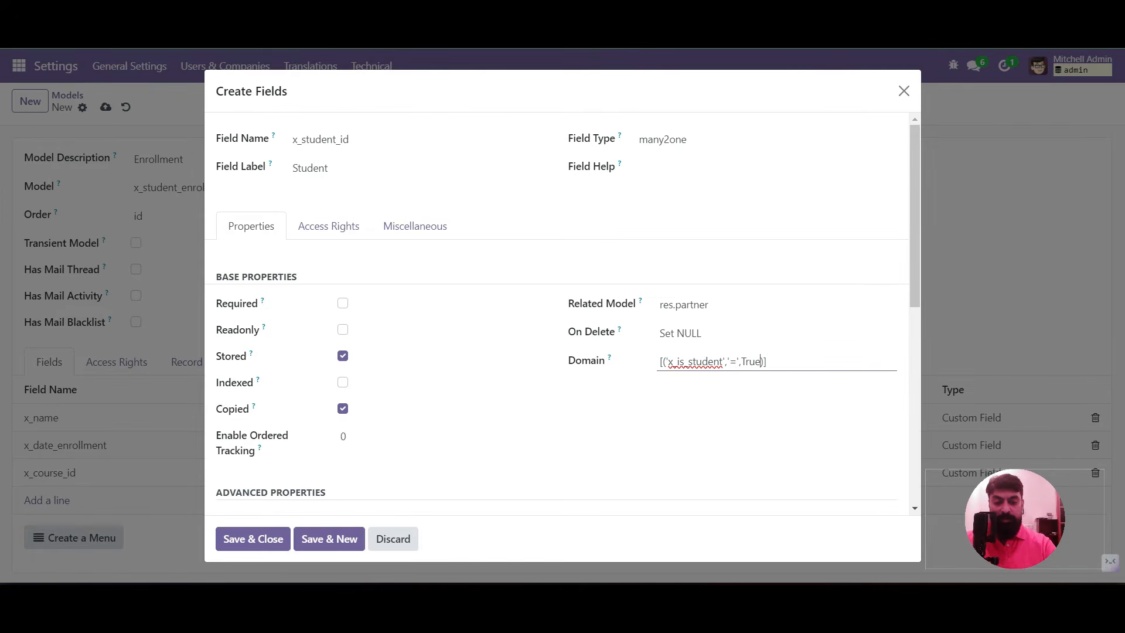
key(Tab)
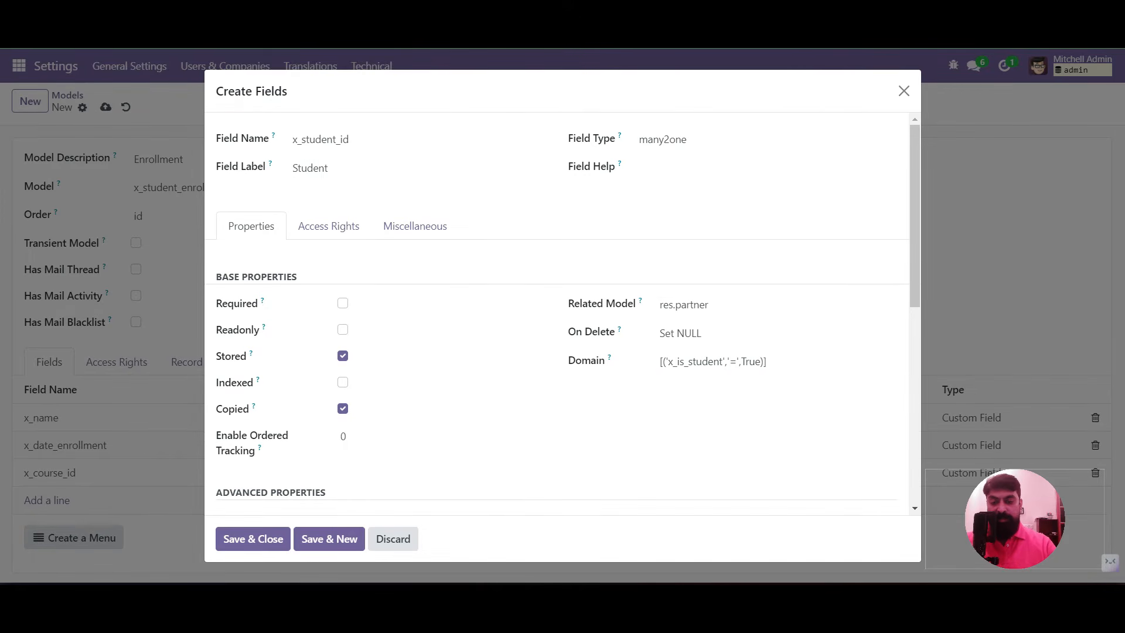
click(252, 539)
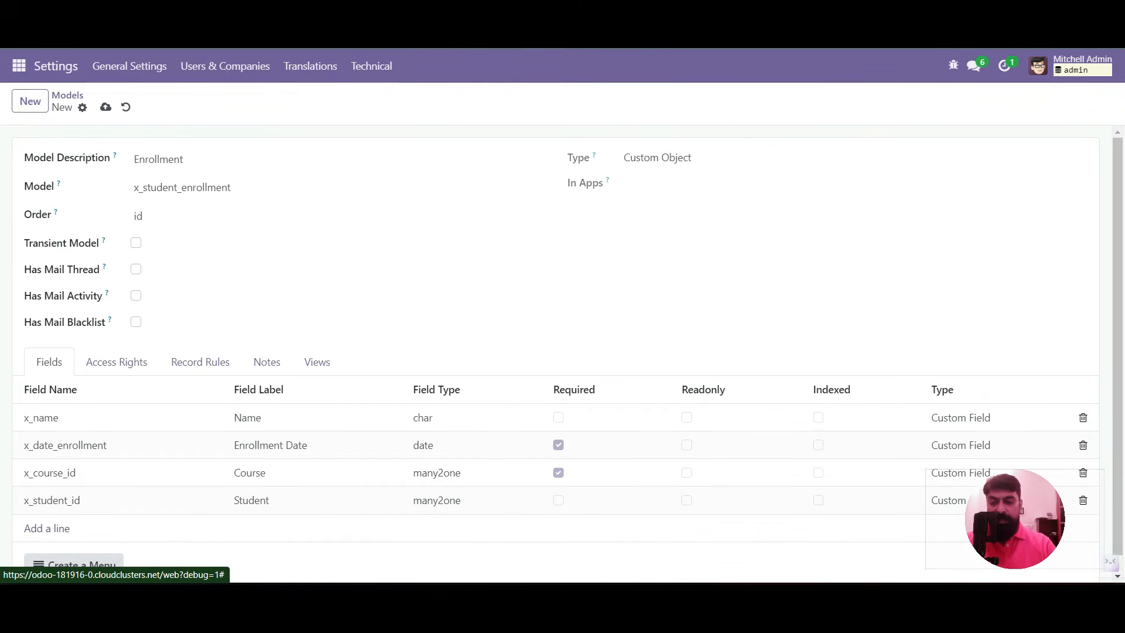
scroll(556, 354, down, 2)
click(105, 108)
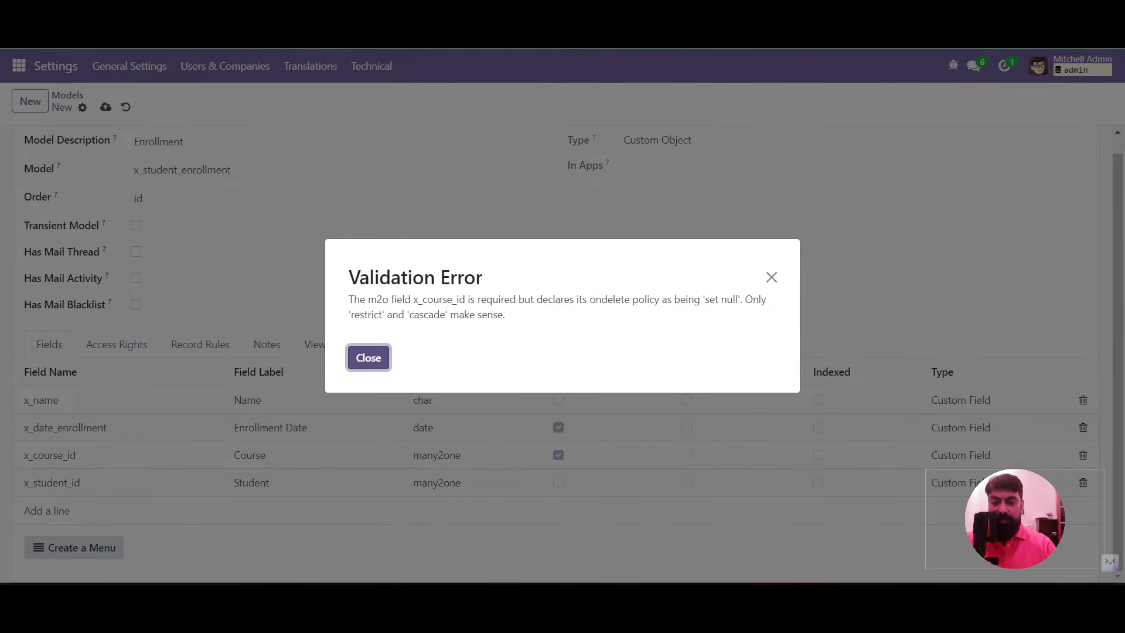
click(368, 358)
click(352, 456)
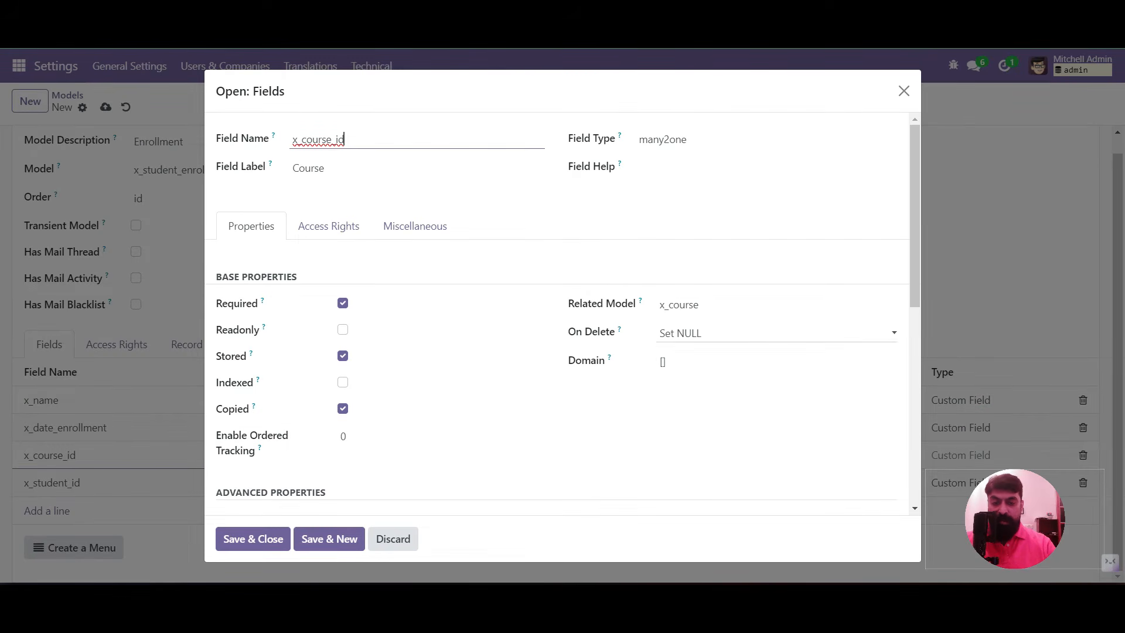
click(727, 334)
key(Down)
key(Up)
key(Return)
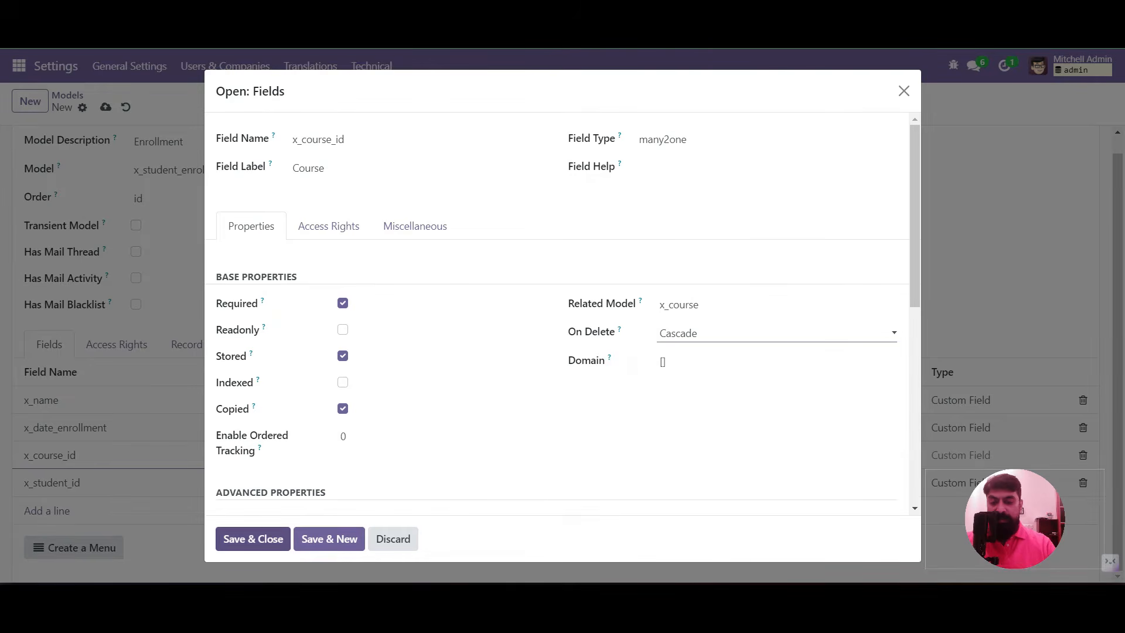
click(252, 539)
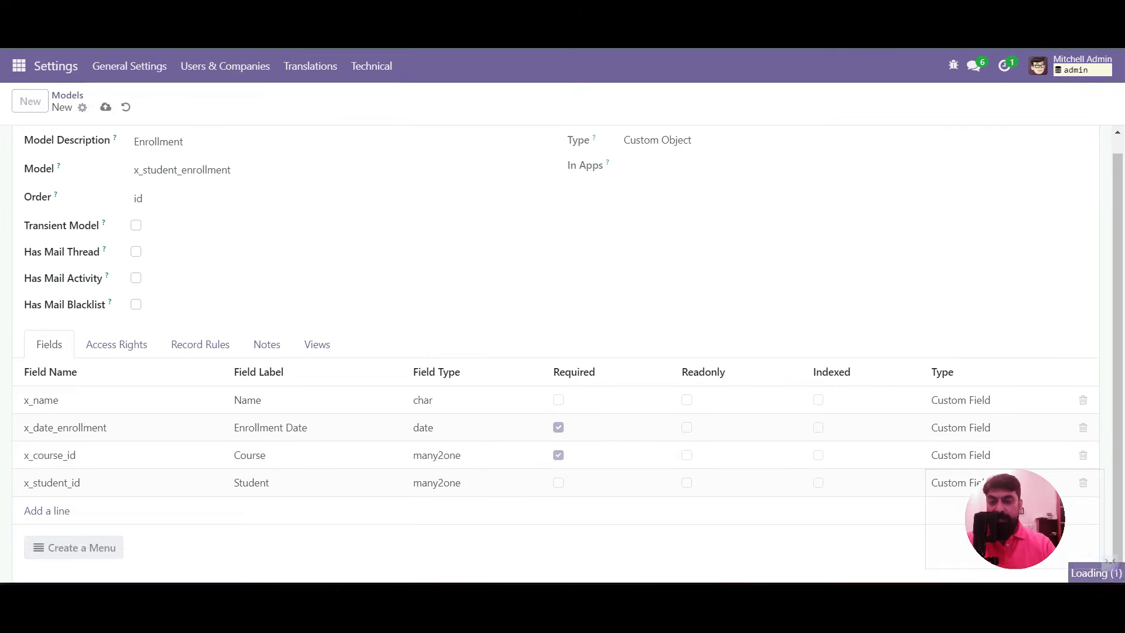
scroll(556, 410, down, 3)
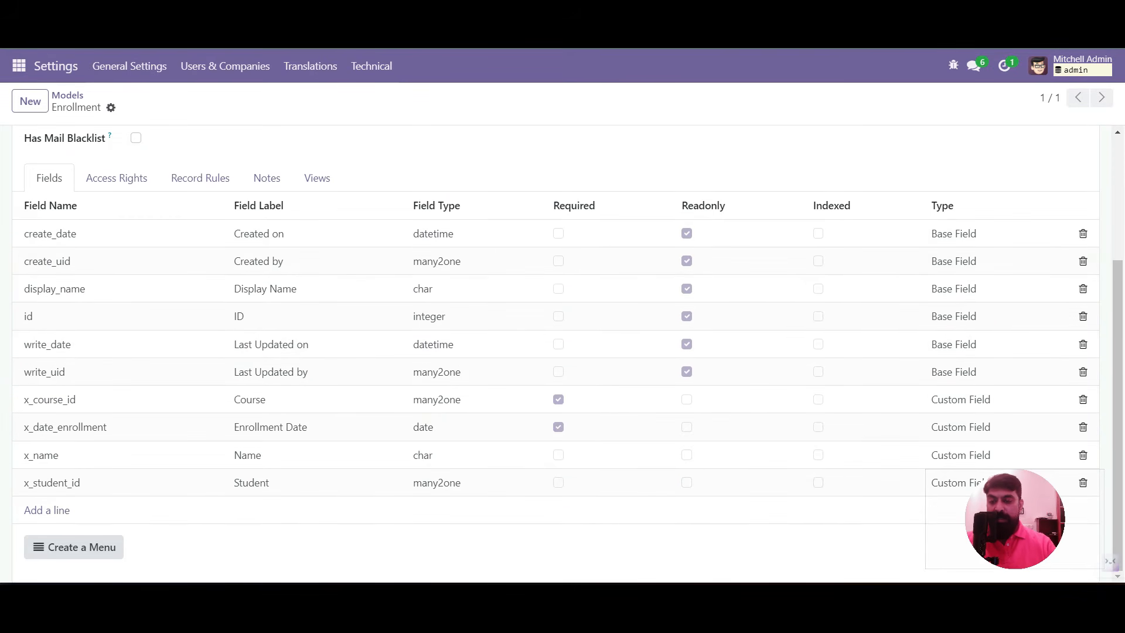
scroll(556, 410, up, 1)
scroll(410, 456, down, 1)
Create an 'Enrollment' menu entry for this model under the Academic parent menu
click(74, 547)
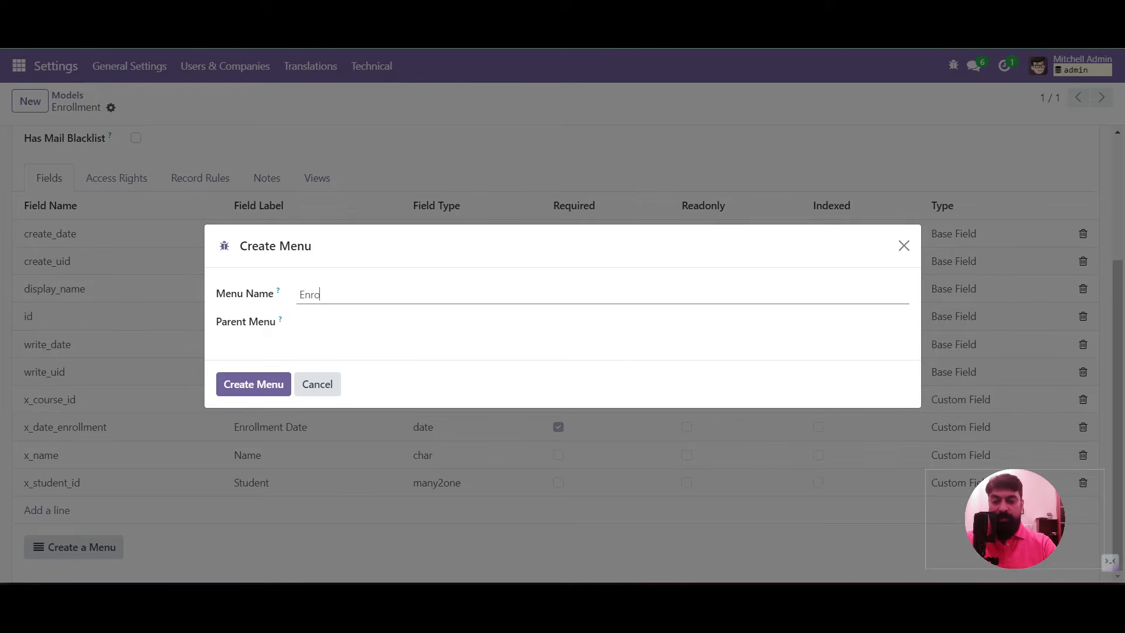
text(Enrollment)
click(317, 323)
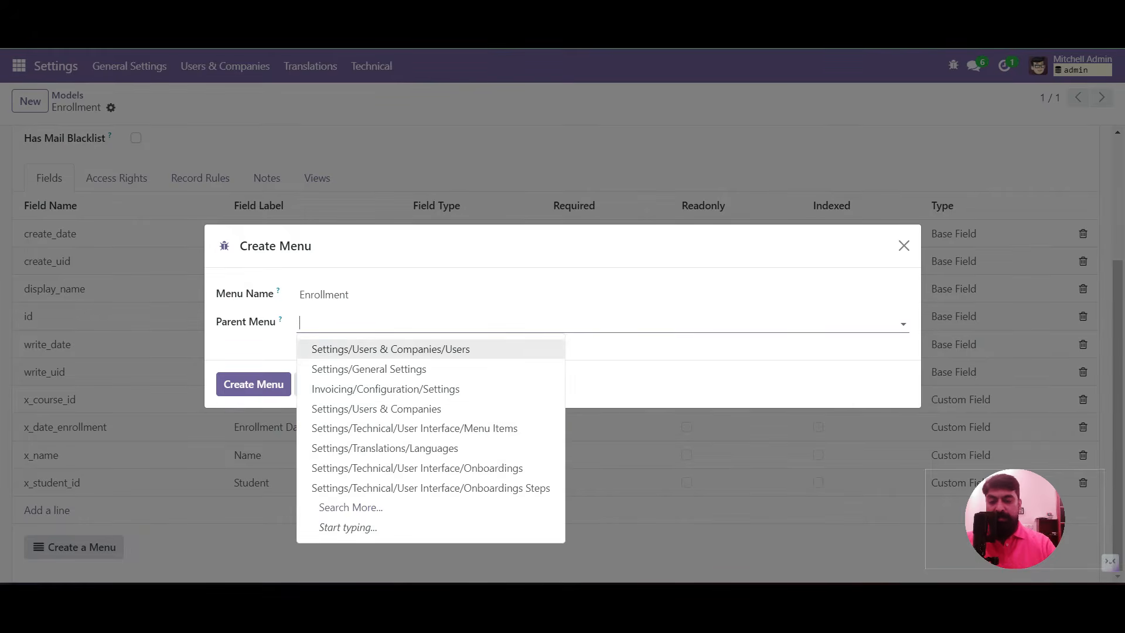
text(acade)
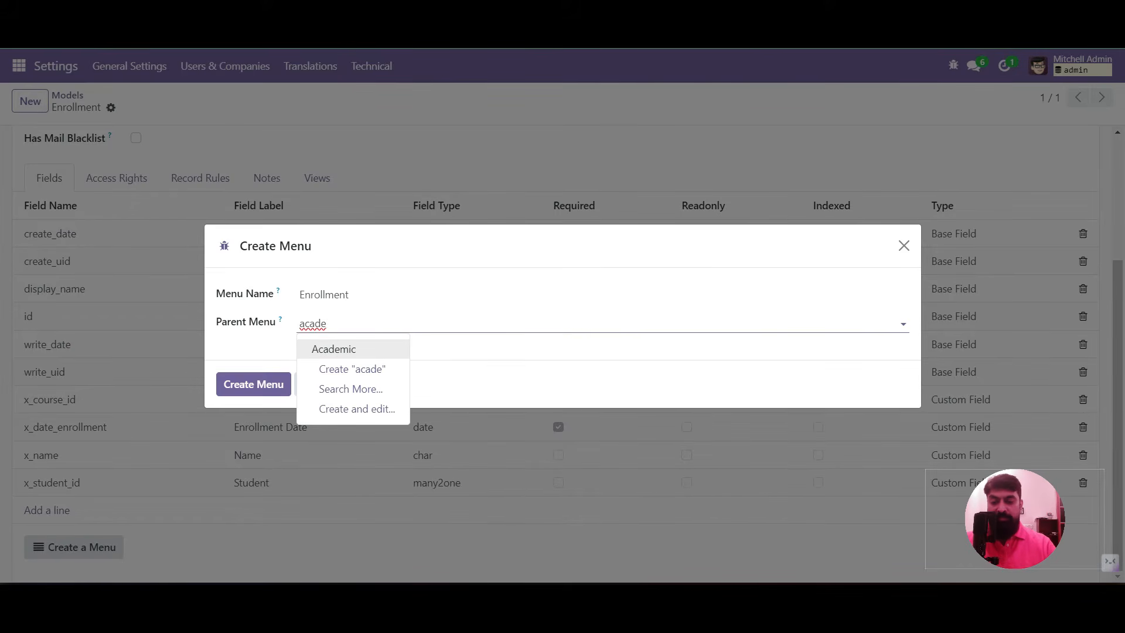
click(333, 349)
click(253, 385)
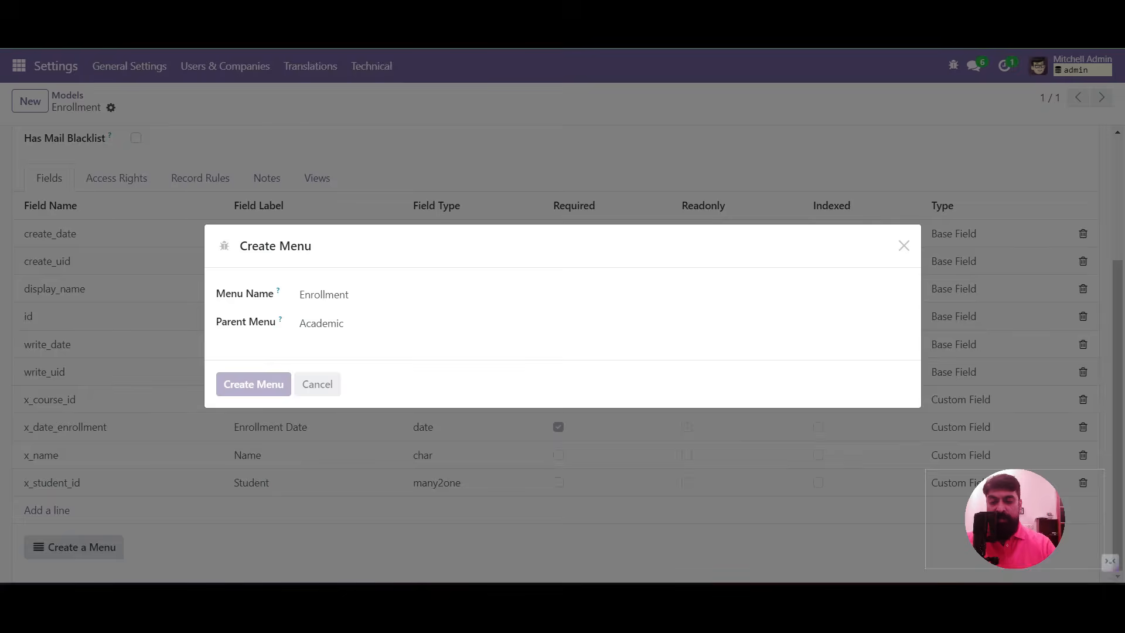
scroll(556, 351, up, 3)
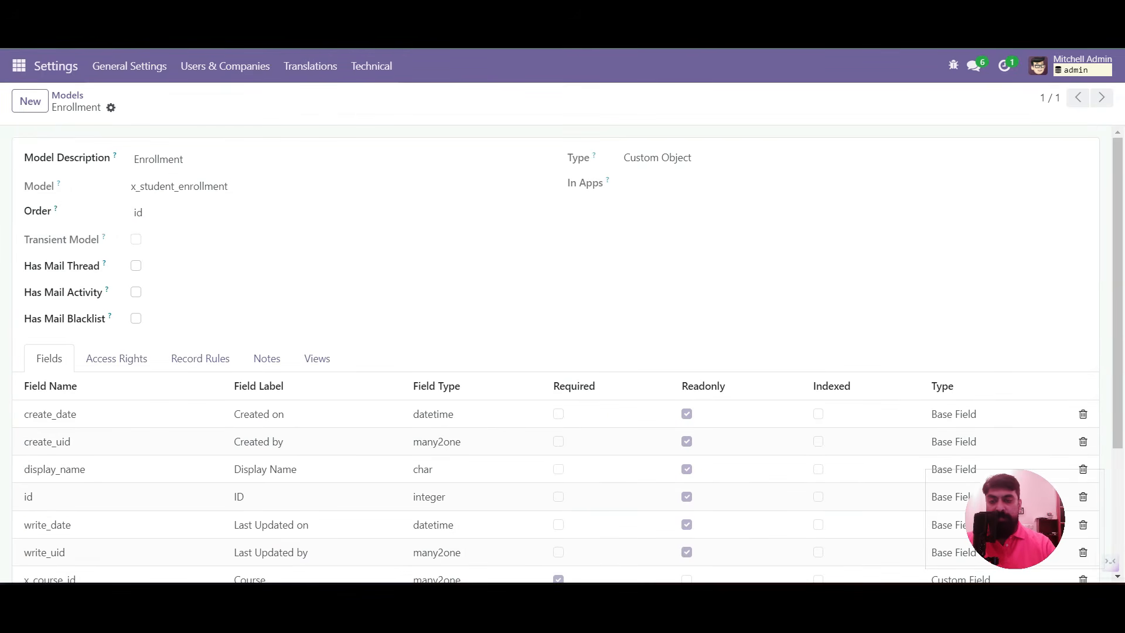
scroll(556, 352, down, 3)
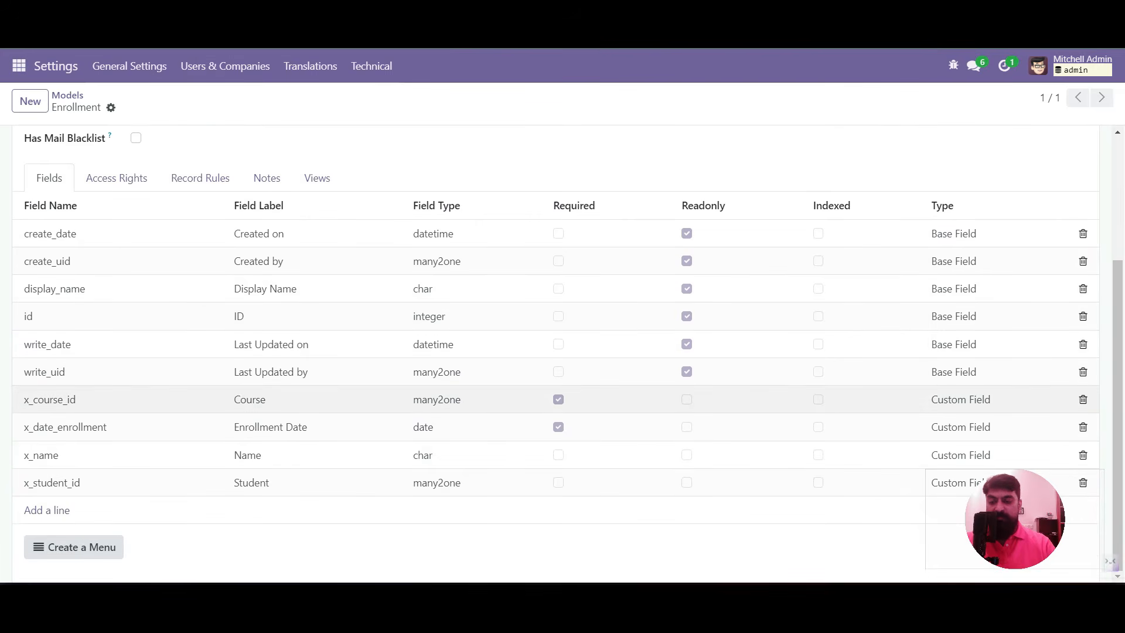
Add a new field x_state labelled Status with field type selection
click(47, 510)
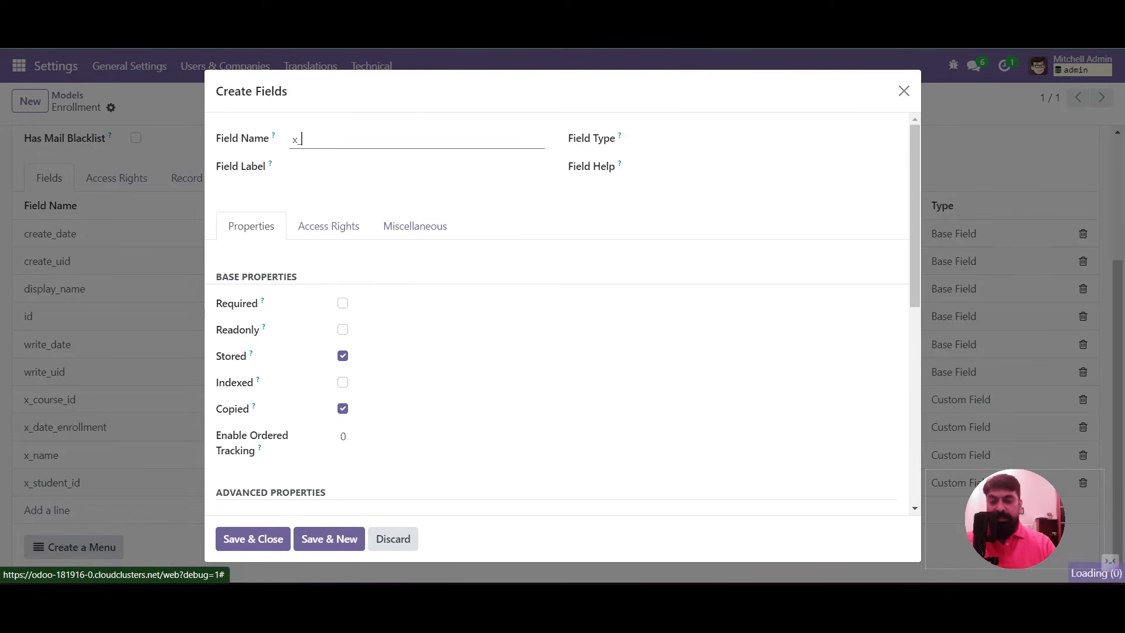
text(state)
key(Tab)
text(S)
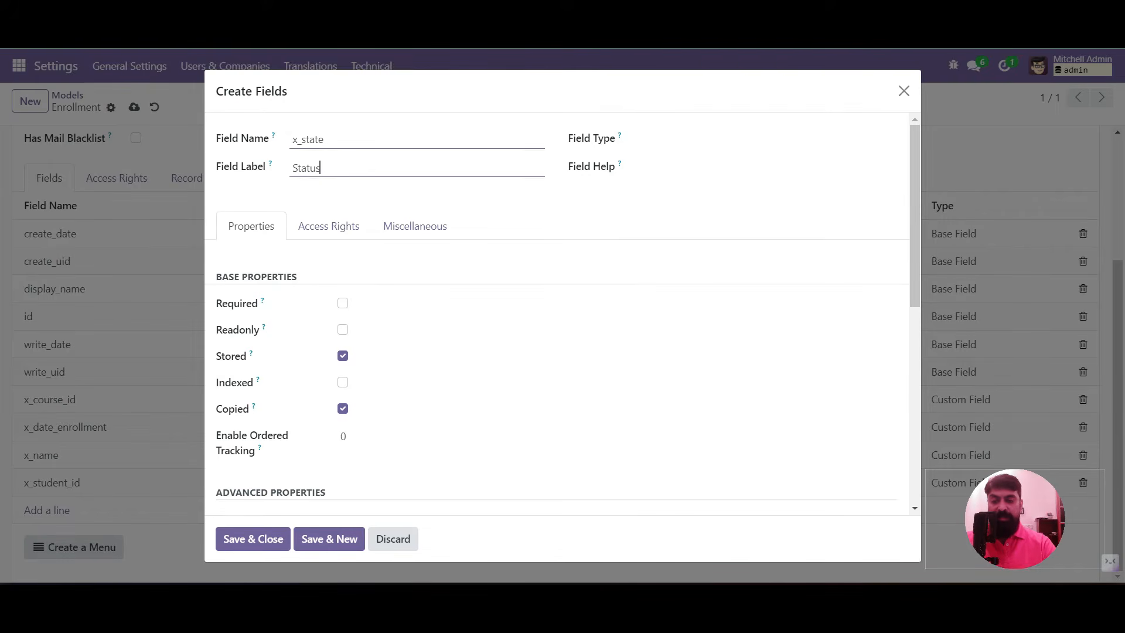
click(766, 139)
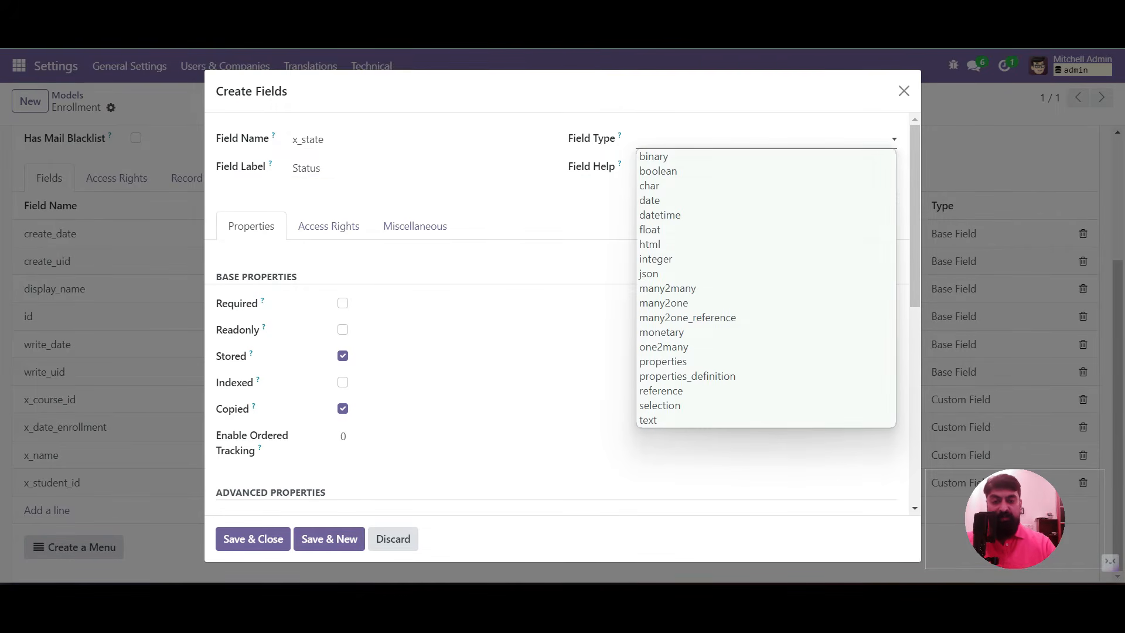
key(s)
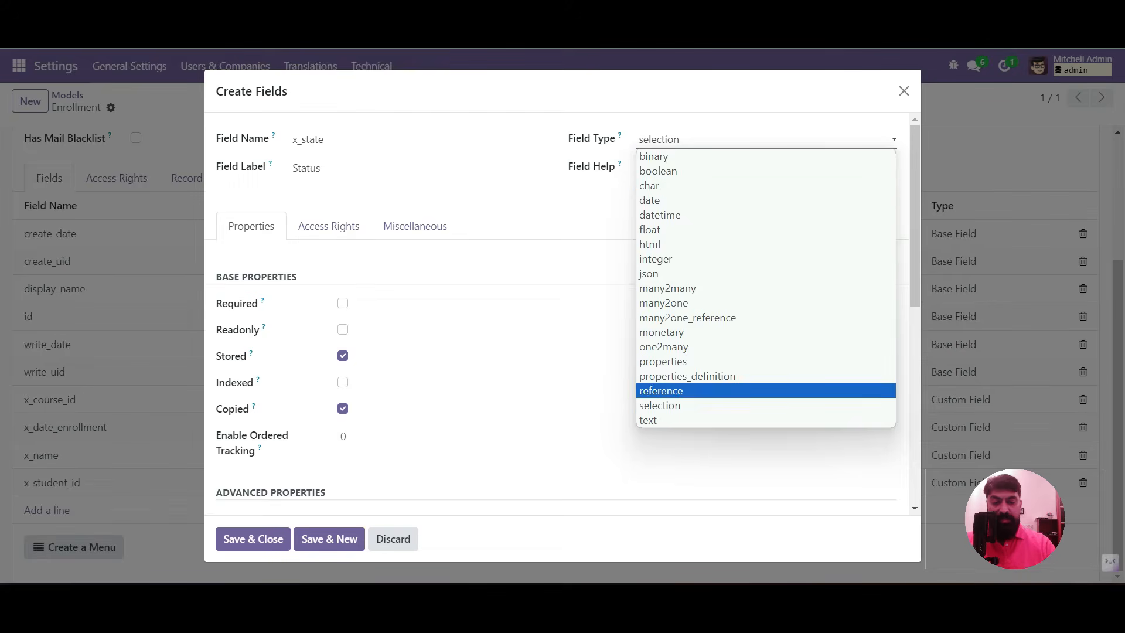
click(766, 405)
scroll(603, 261, down, 4)
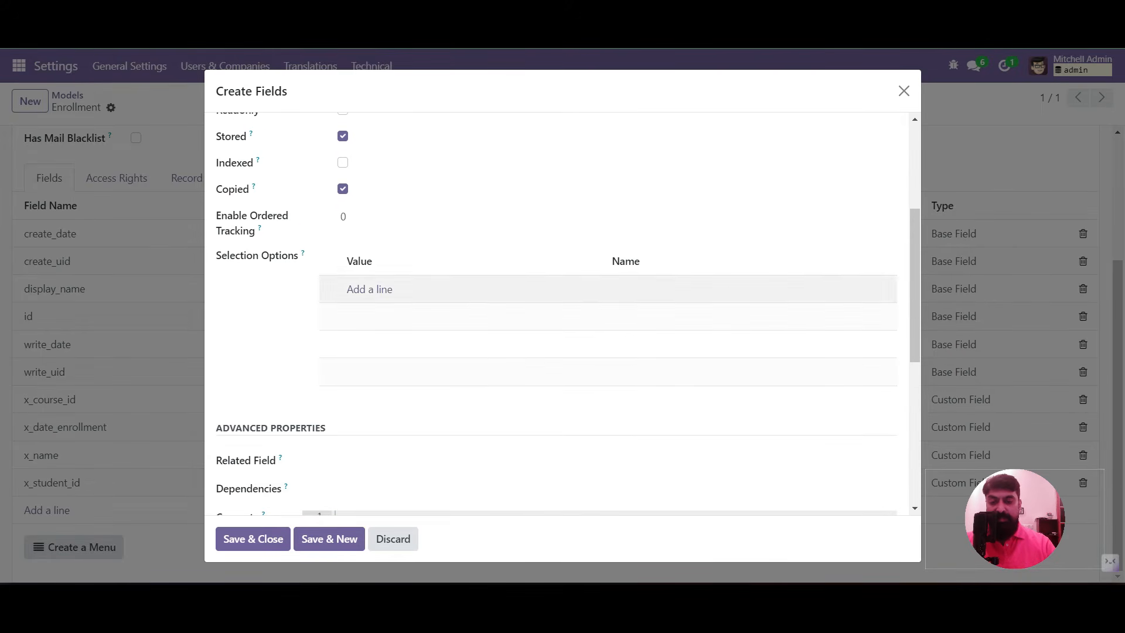
Add selection options draft/Draft and process/In Progress
click(369, 289)
text(draft)
key(Tab)
text(Draft)
key(Return)
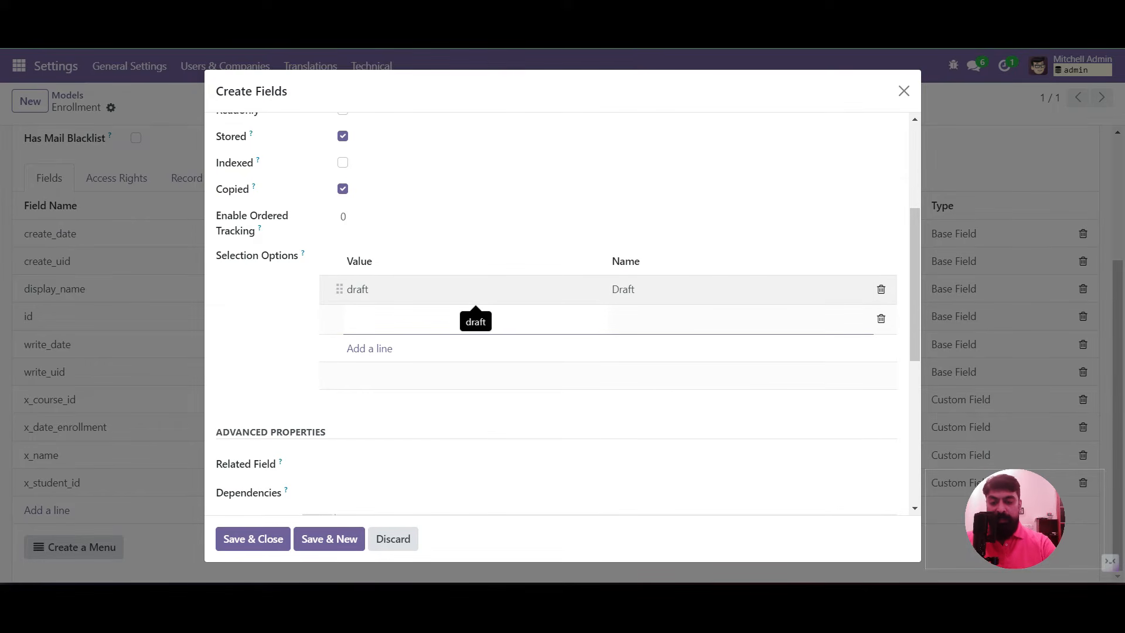
text(process)
key(Tab)
text(In)
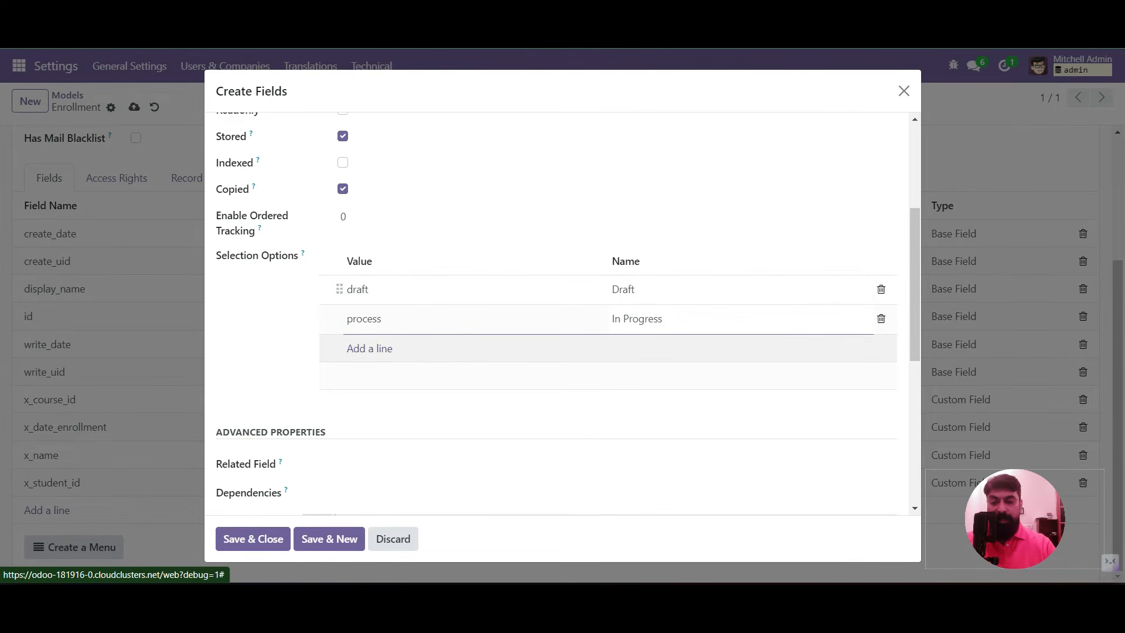
Add options done/Completed and cancel/Cancel, then save the Status field
click(369, 348)
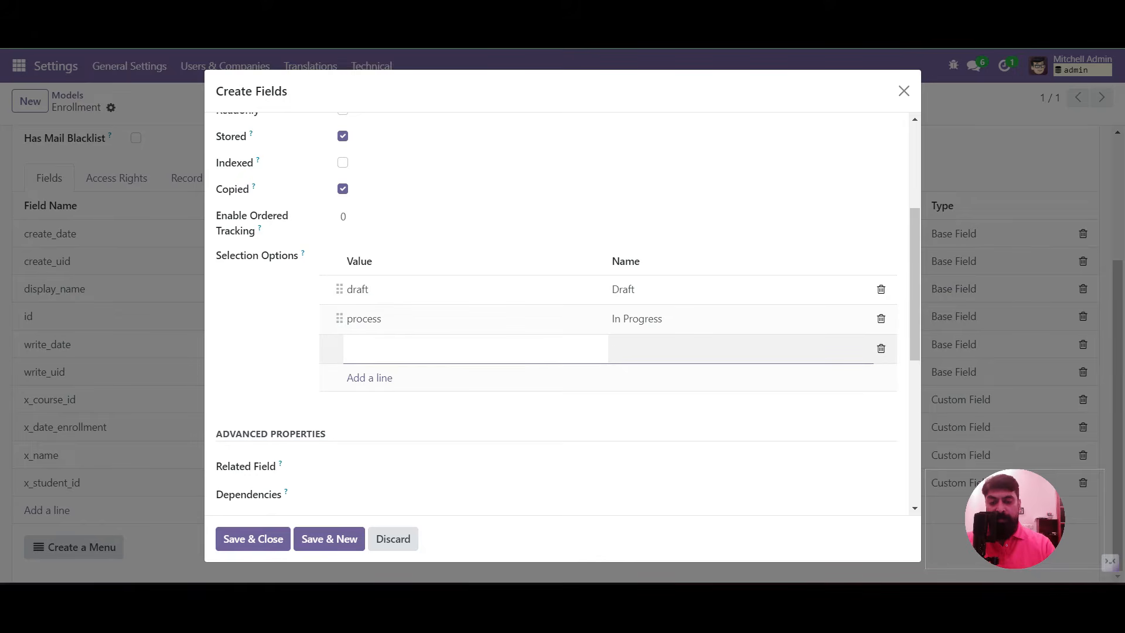
text(done)
key(Tab)
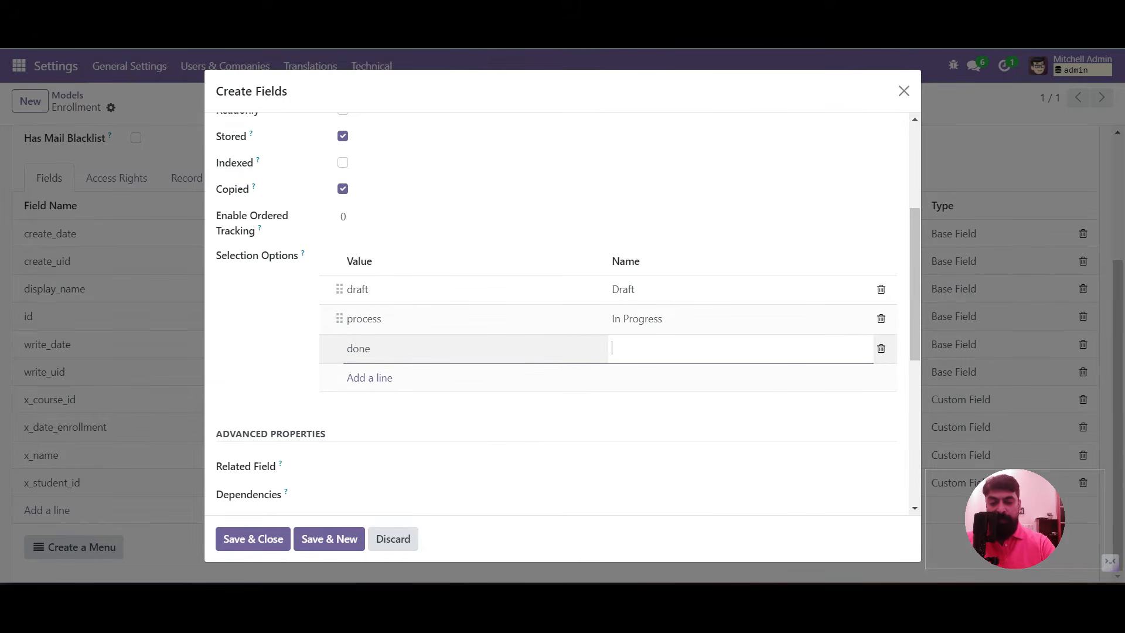
text(D)
key(BackSpace)
text(Completed)
click(369, 378)
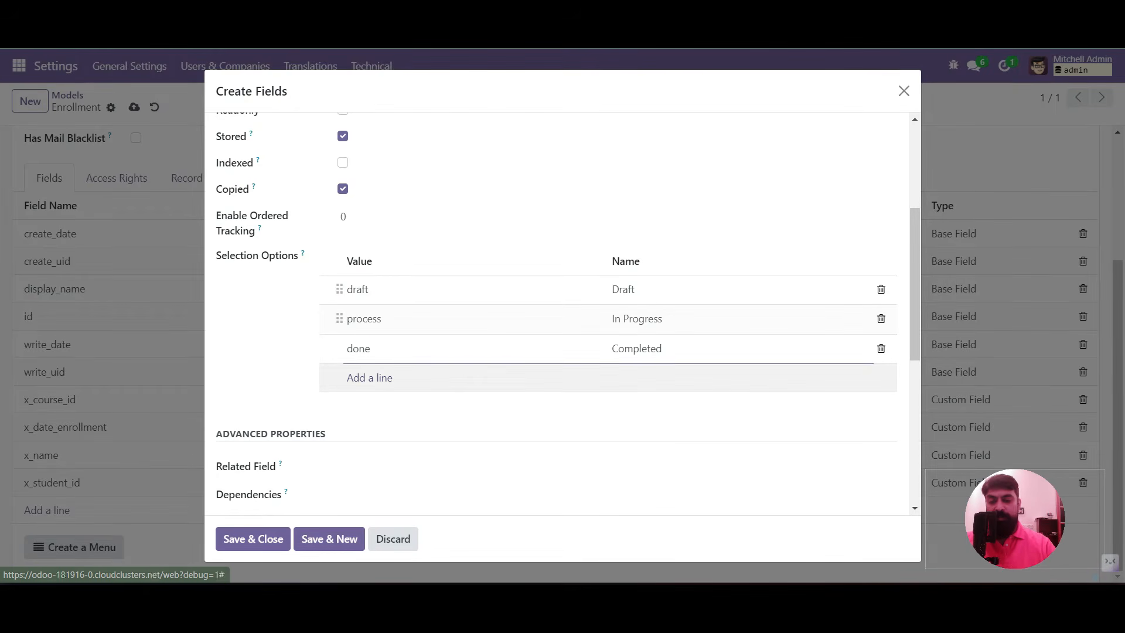
text(cancel)
key(Tab)
text(C)
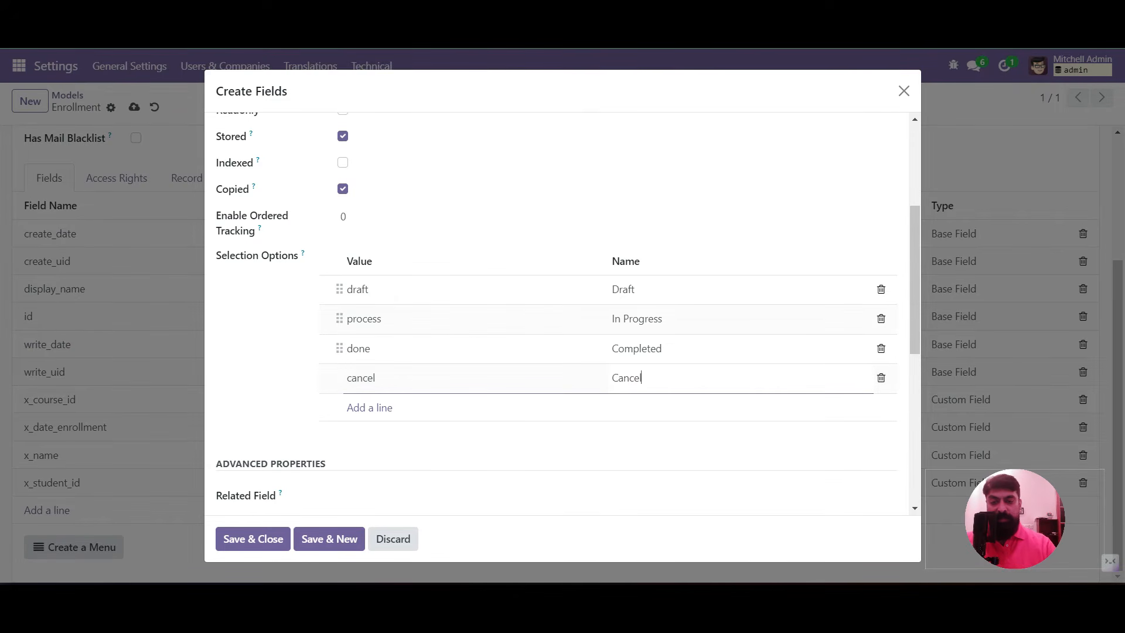
key(Tab)
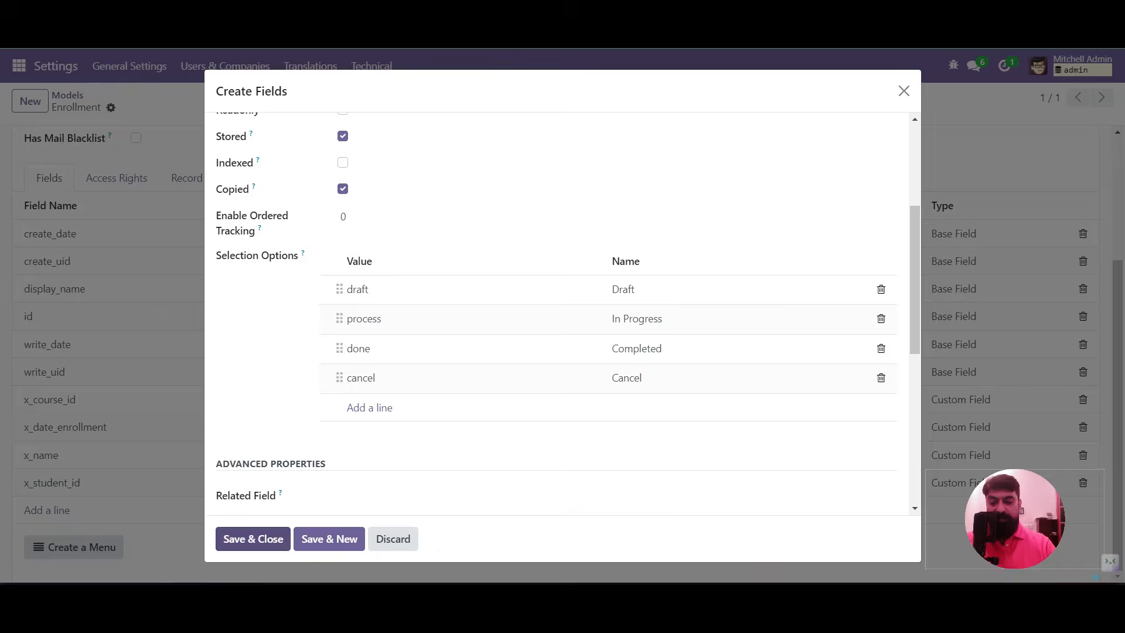
click(253, 539)
scroll(555, 352, up, 3)
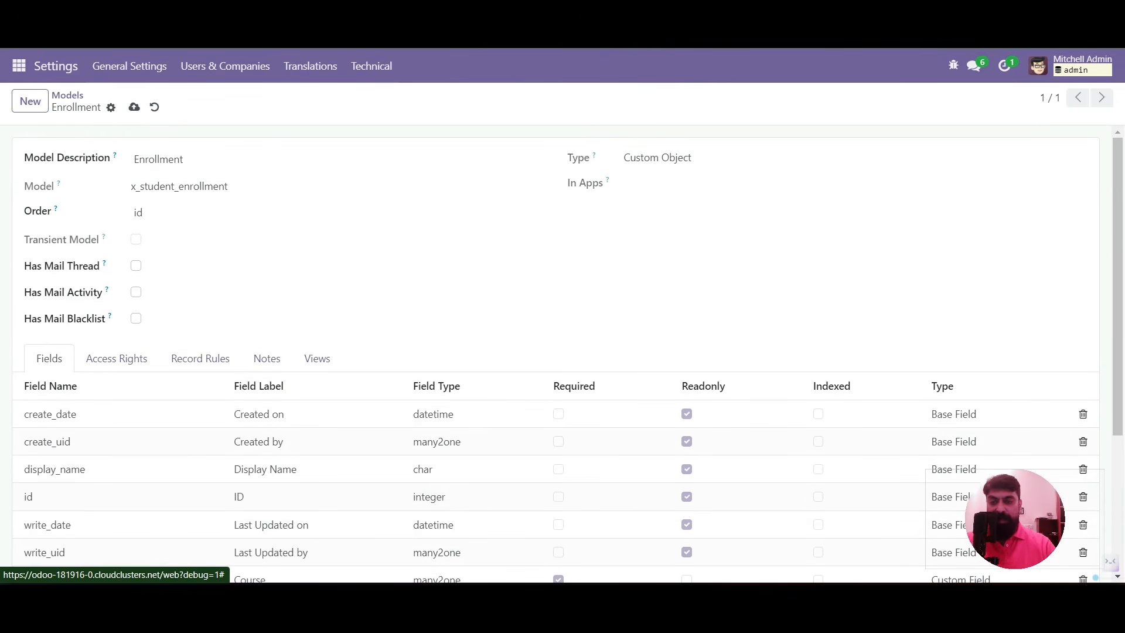
Save the Enrollment model, reload the page, and view the Academic app's Course records
click(134, 107)
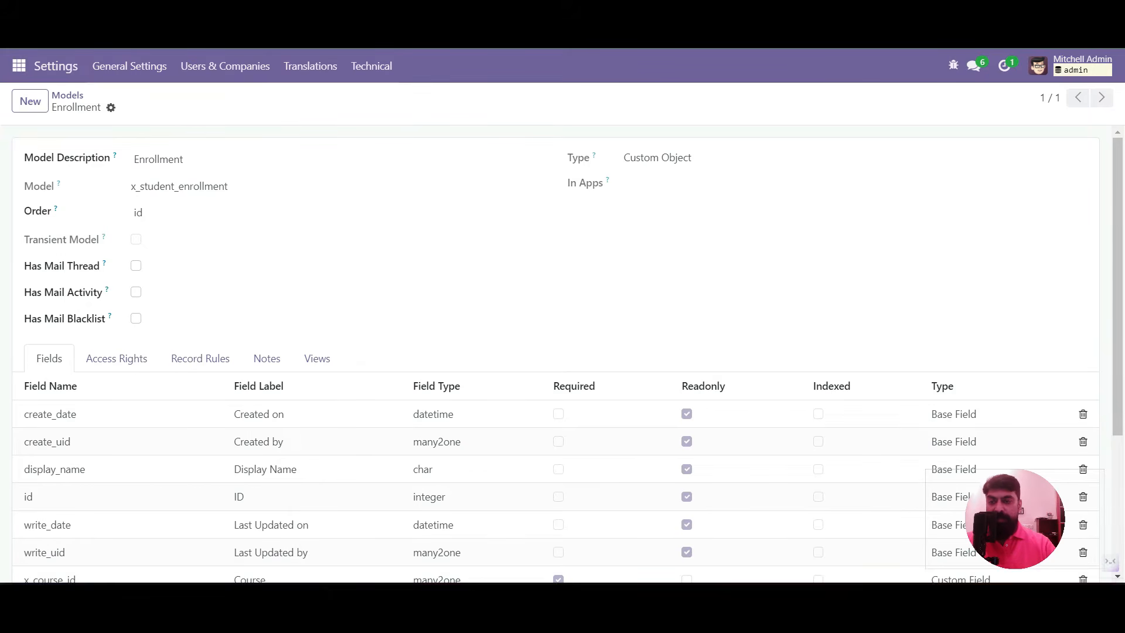
click(19, 66)
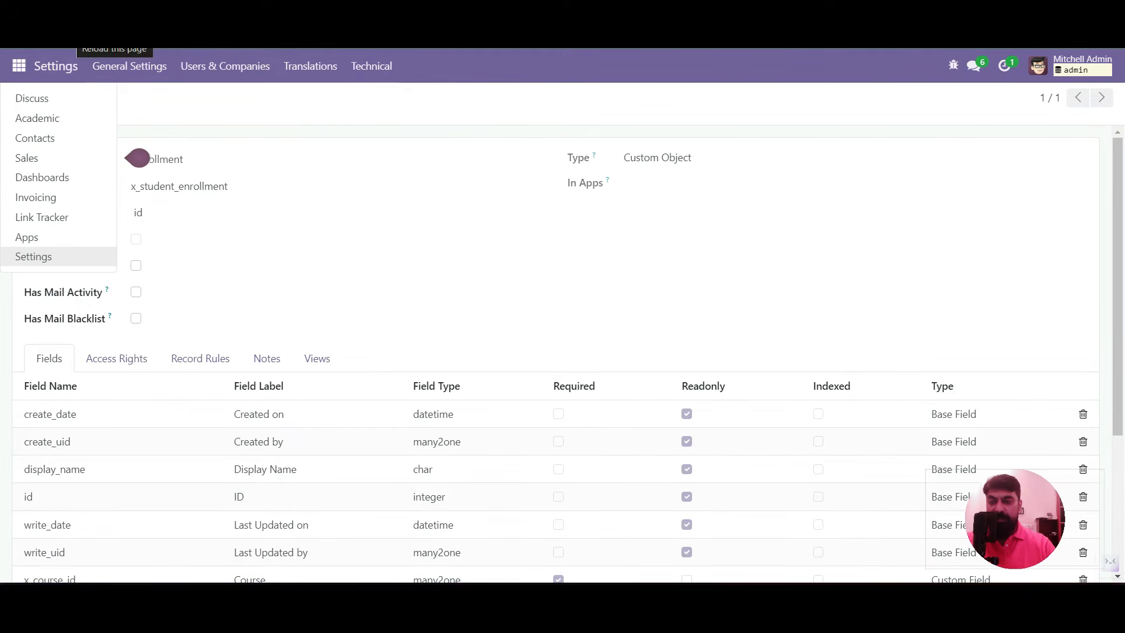
click(70, 32)
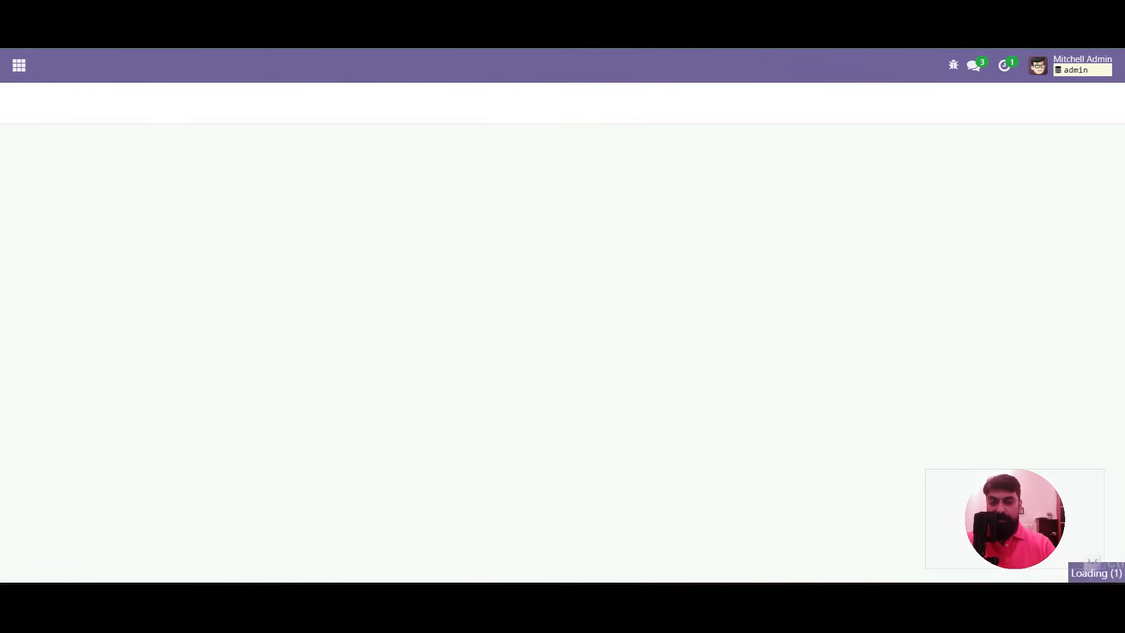
click(19, 65)
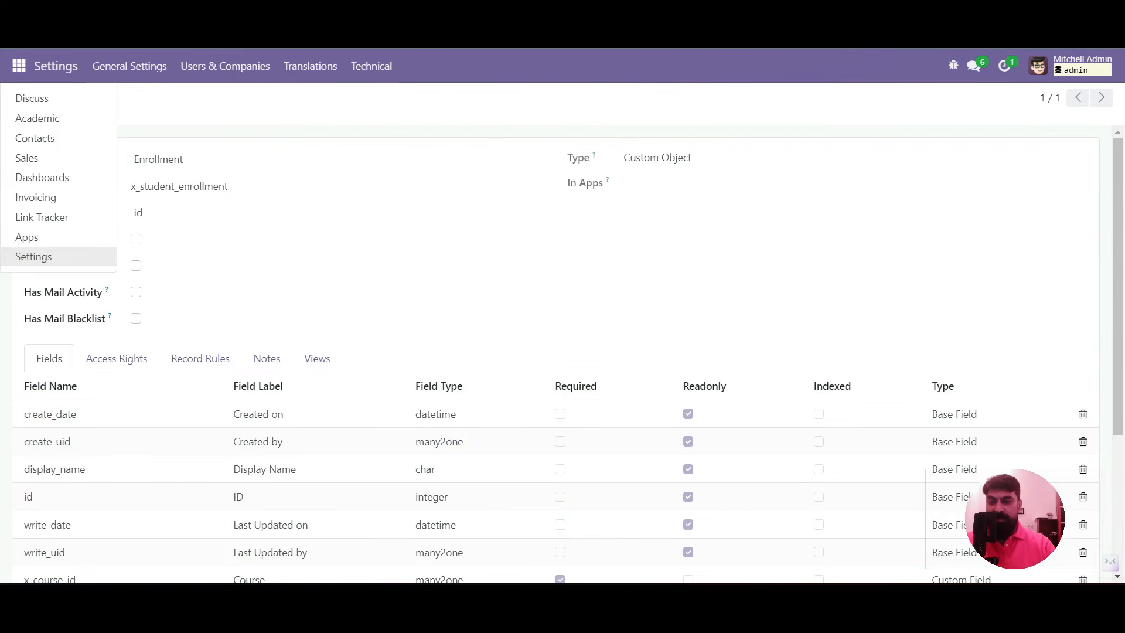
click(38, 118)
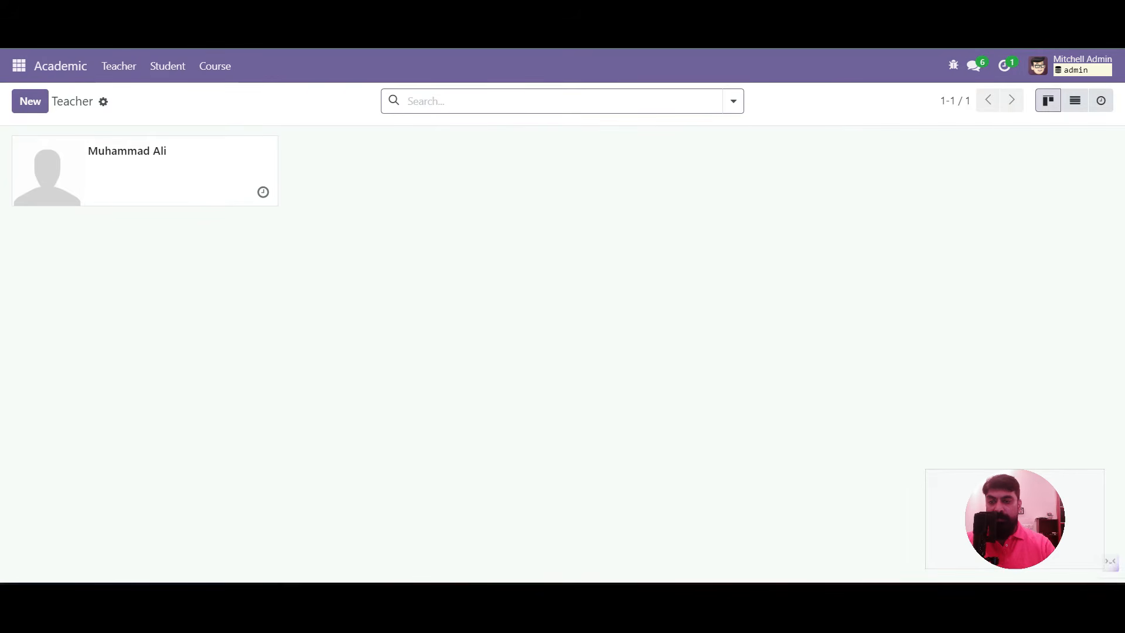
click(215, 67)
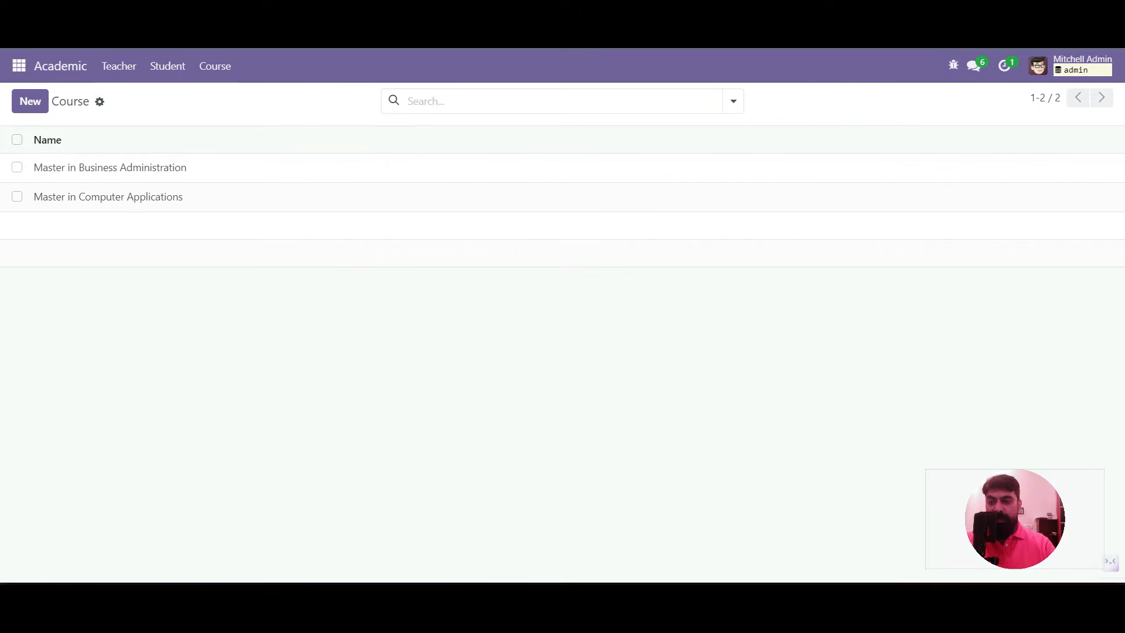
Go to Settings > Technical > Database Structure > Models
click(19, 66)
click(34, 256)
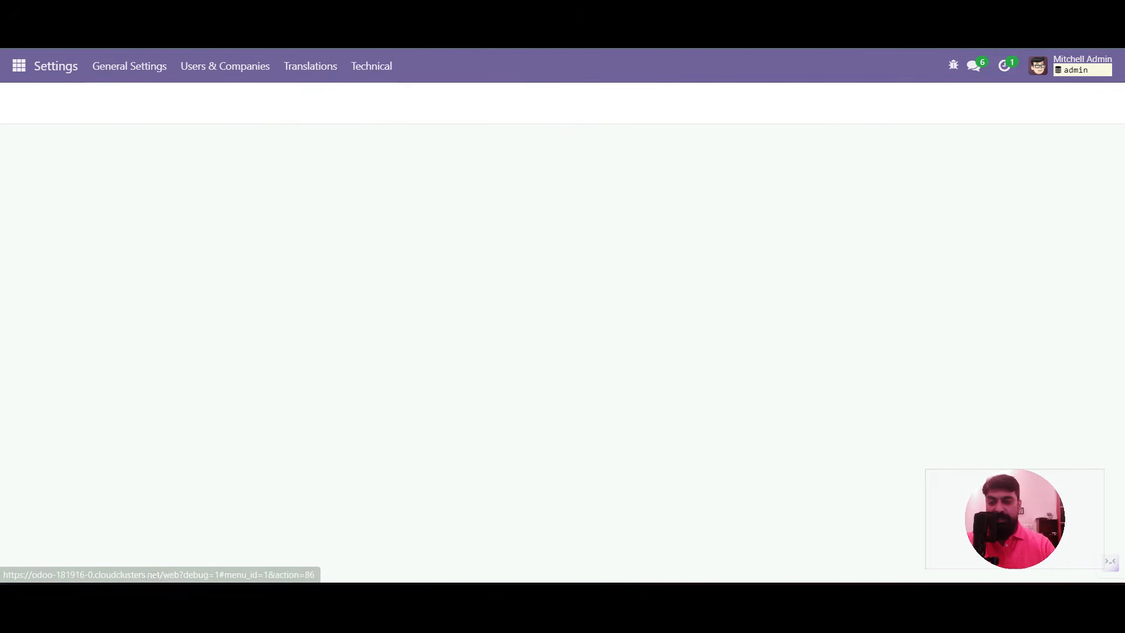
click(372, 65)
scroll(418, 323, down, 4)
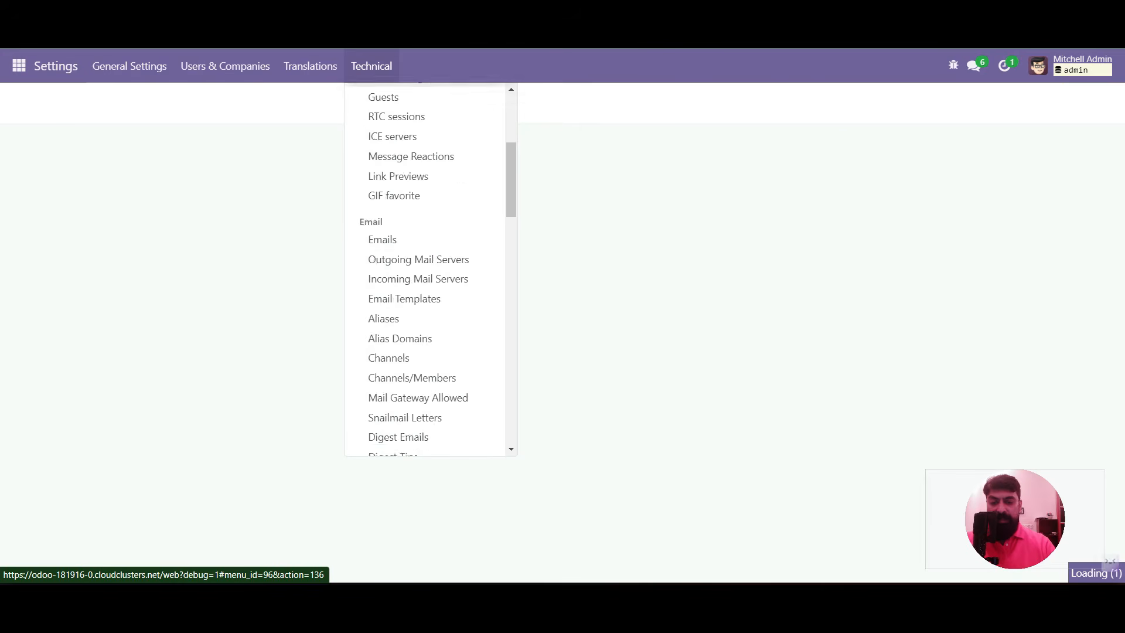
scroll(418, 373, down, 10)
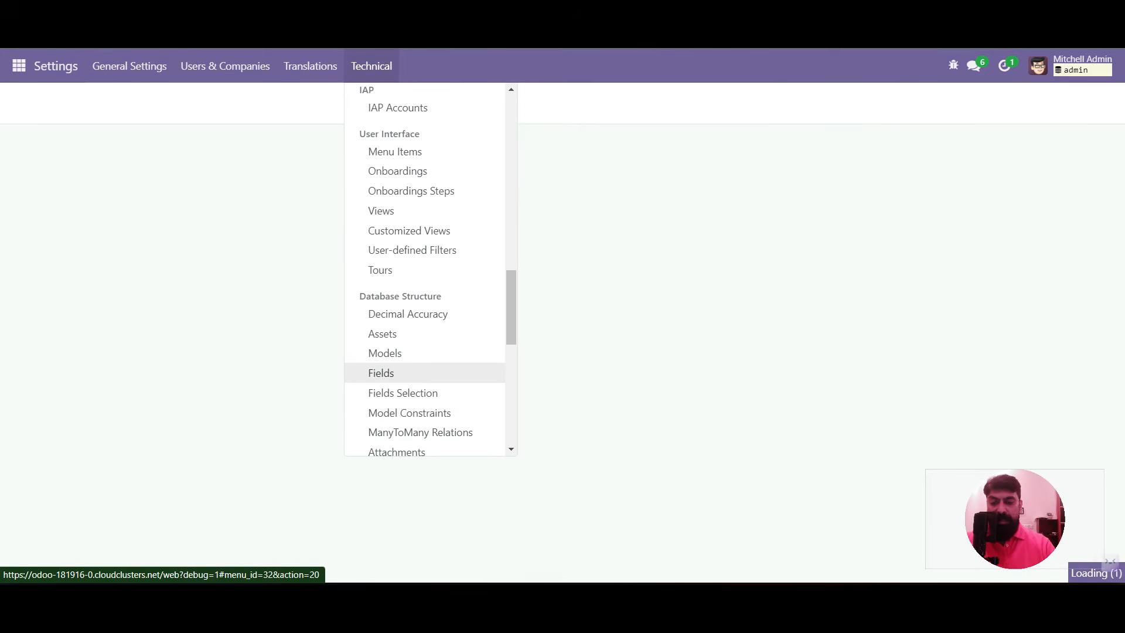
scroll(418, 373, down, 2)
click(385, 279)
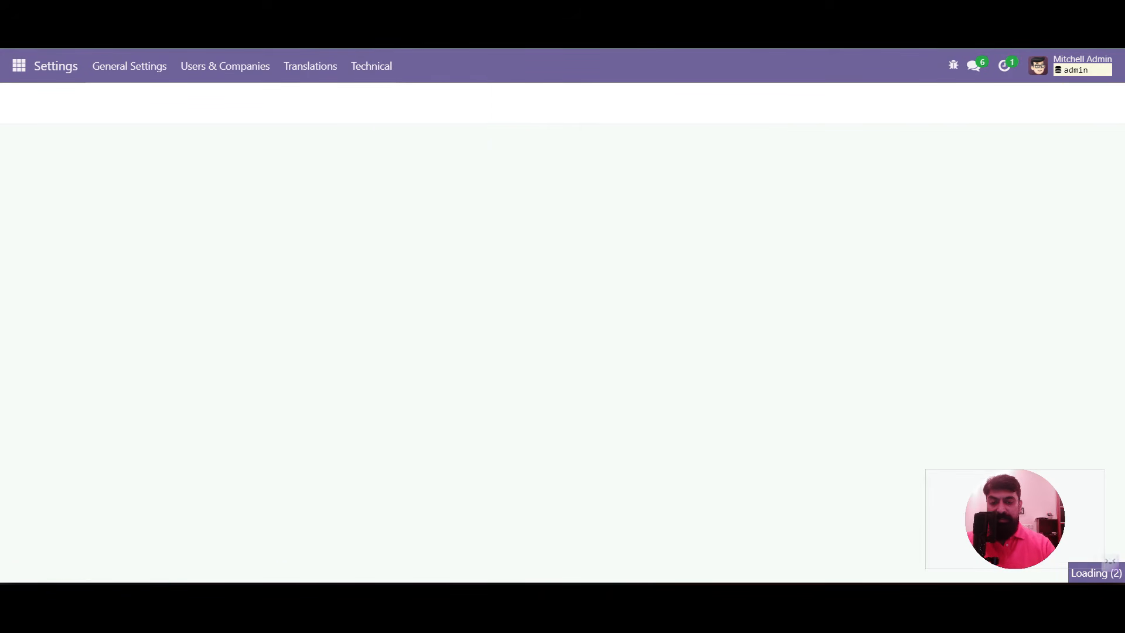
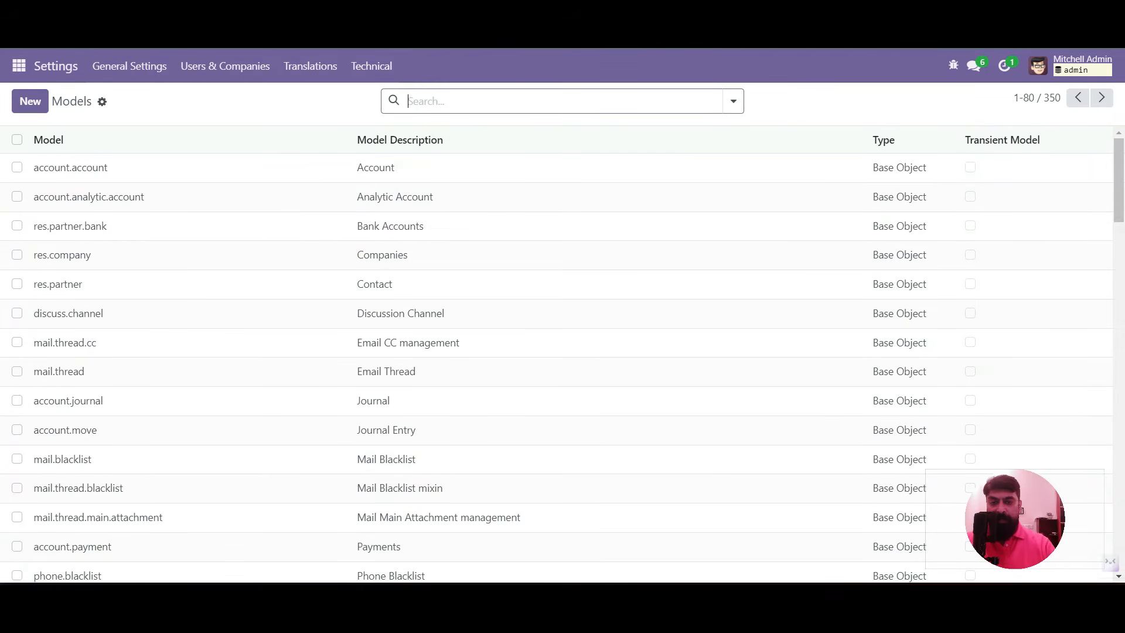
Search the models for 'enrollment' and open x_student_enrollment
text(enrollme)
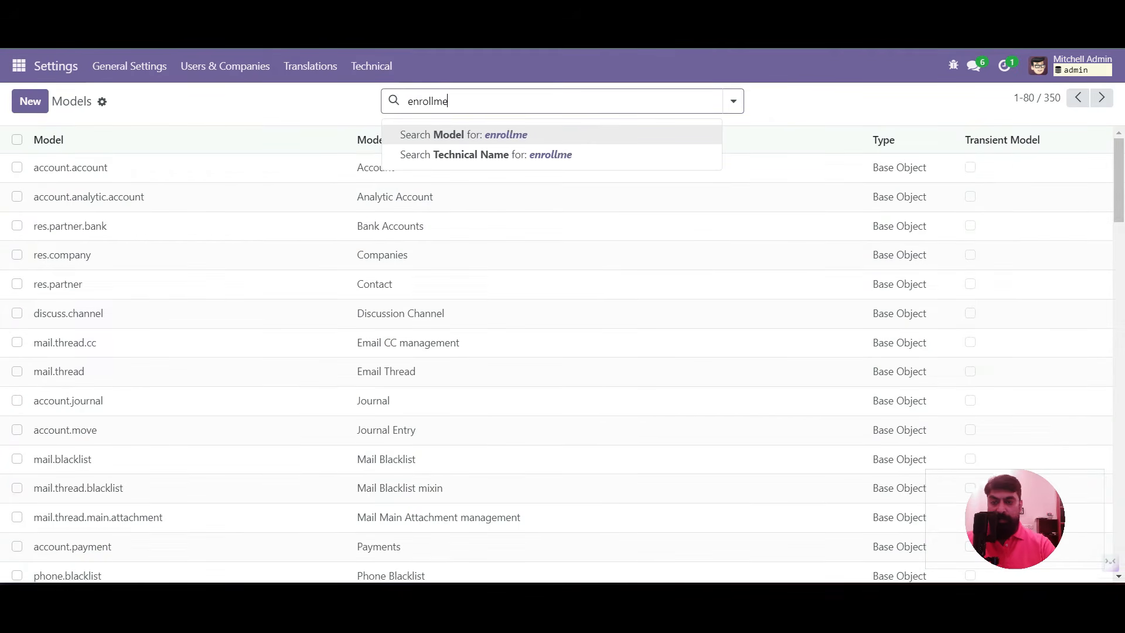
text(nt)
key(Return)
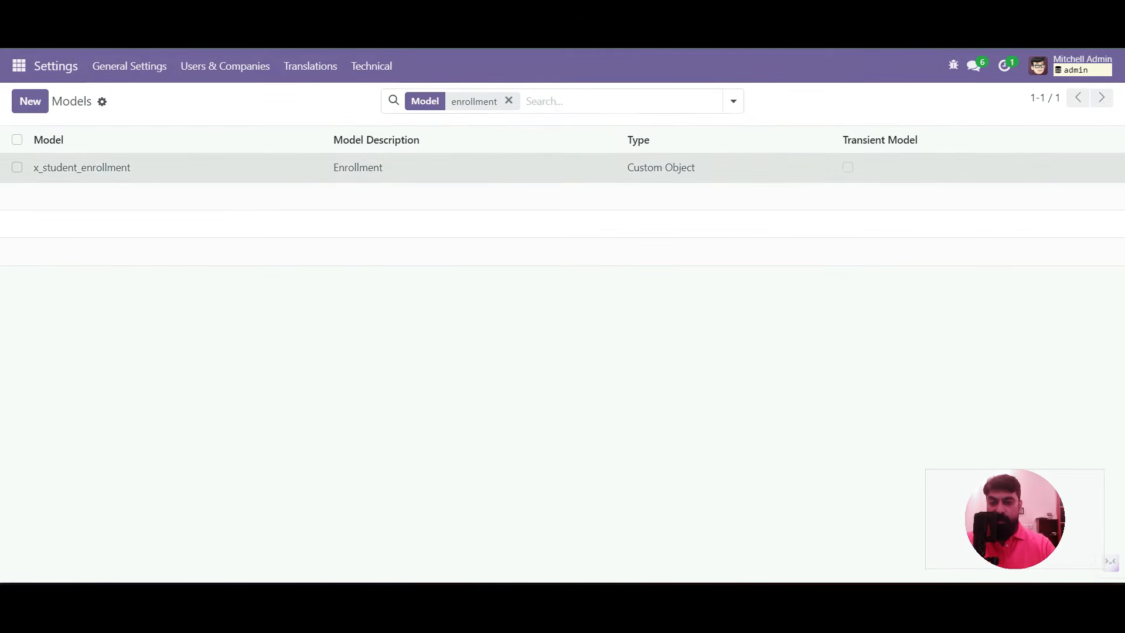
click(264, 166)
Add access rule access.enrollment with read, write, create and delete rights, save, and reload
click(117, 359)
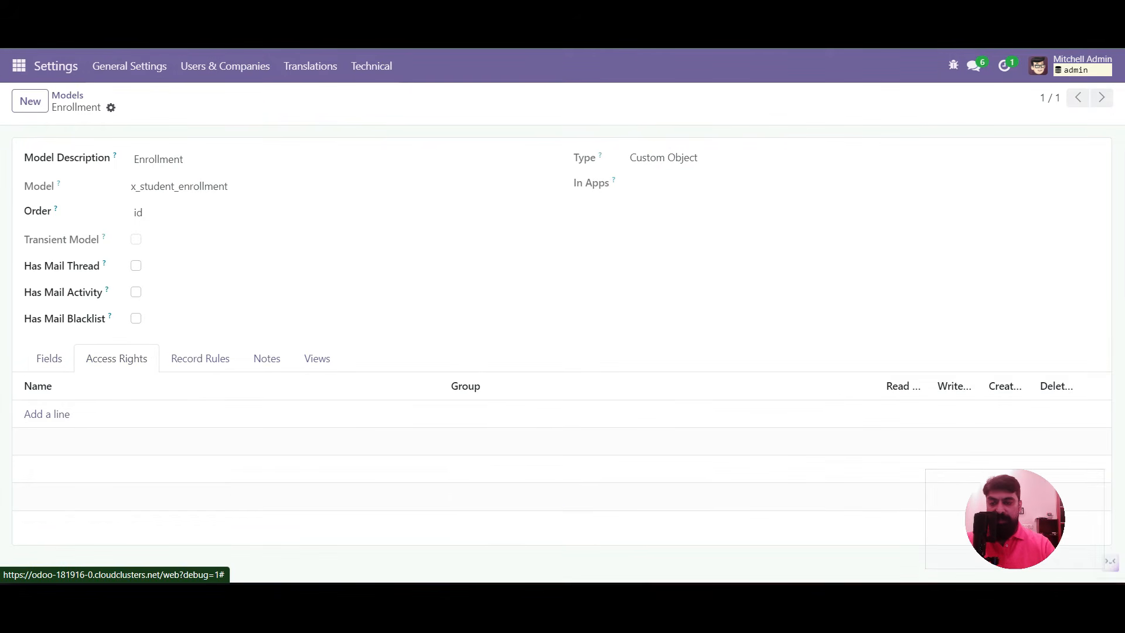
click(47, 414)
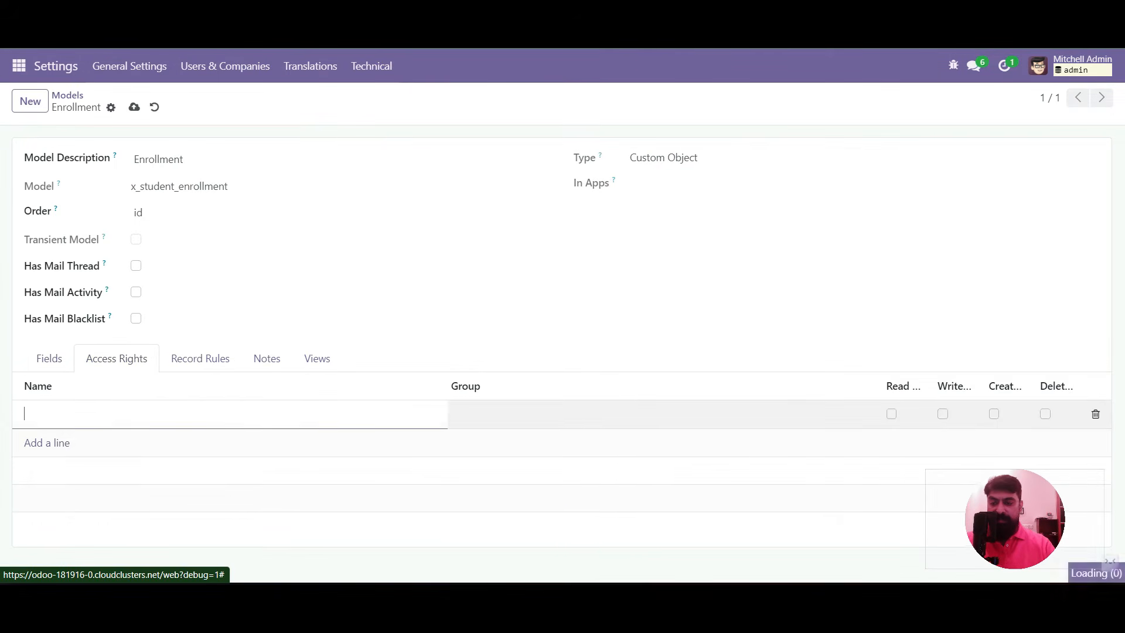
text(acc)
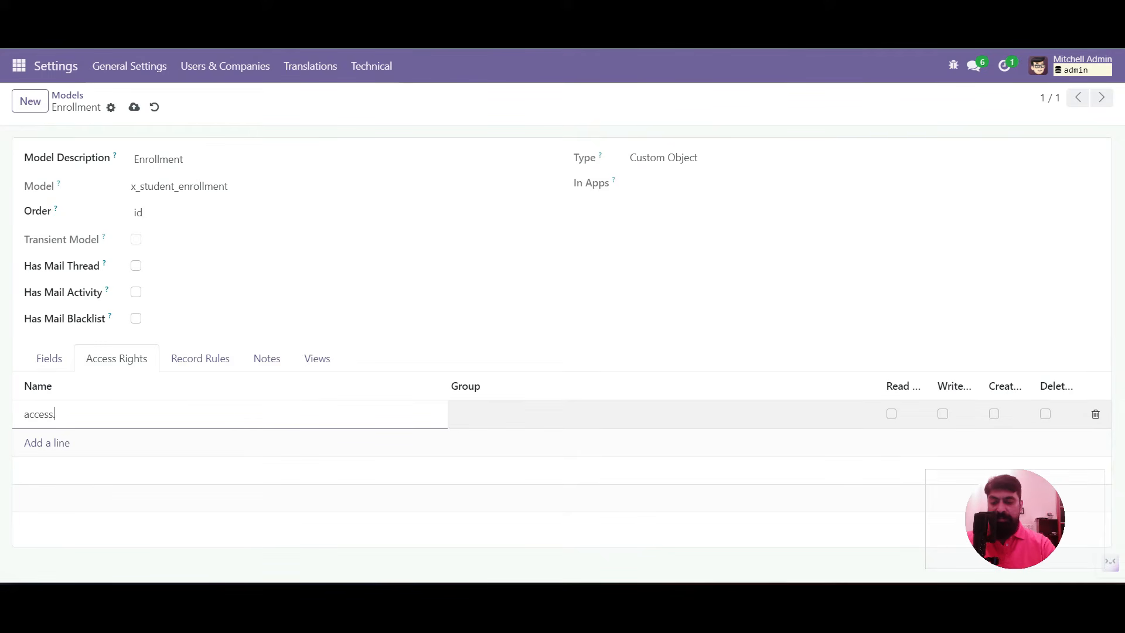
text(ess.enrollment)
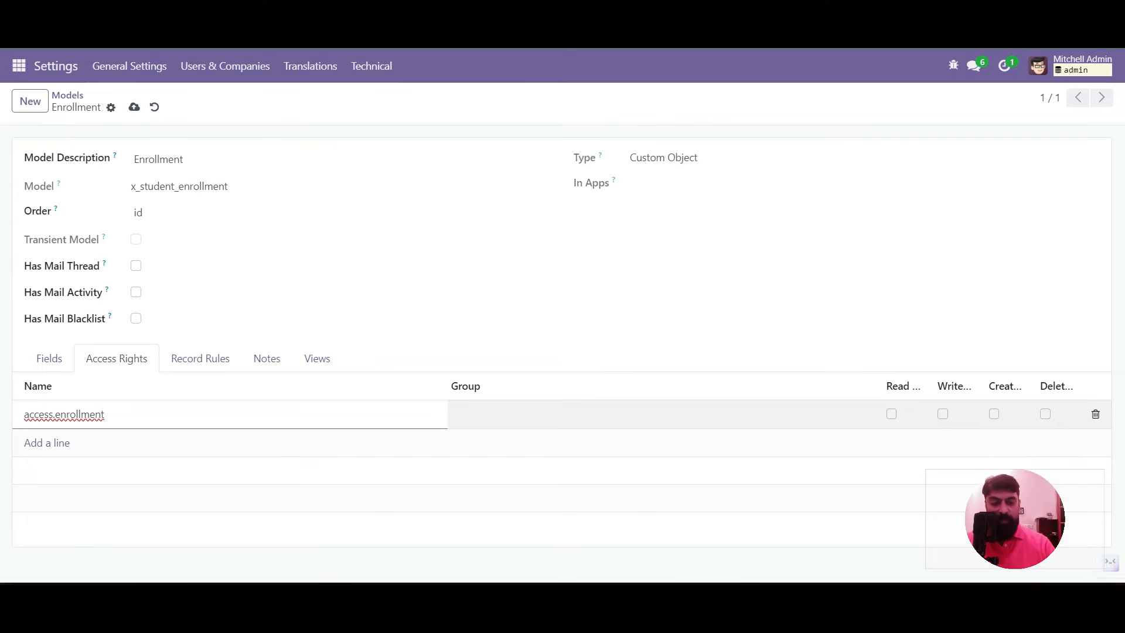
click(892, 414)
click(994, 413)
click(1045, 414)
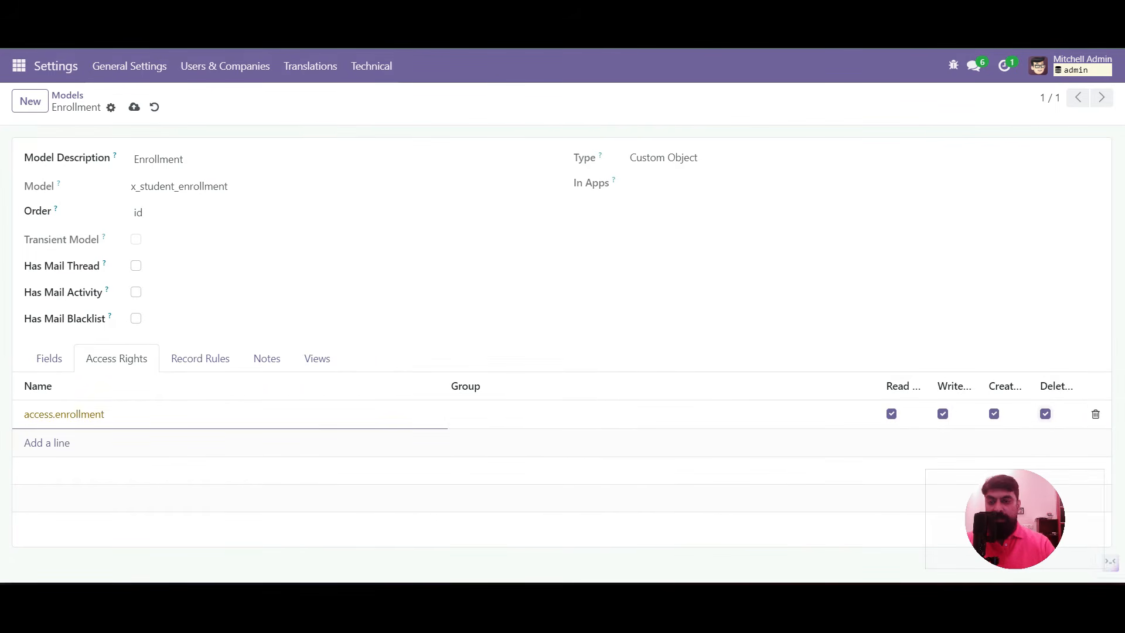
click(134, 107)
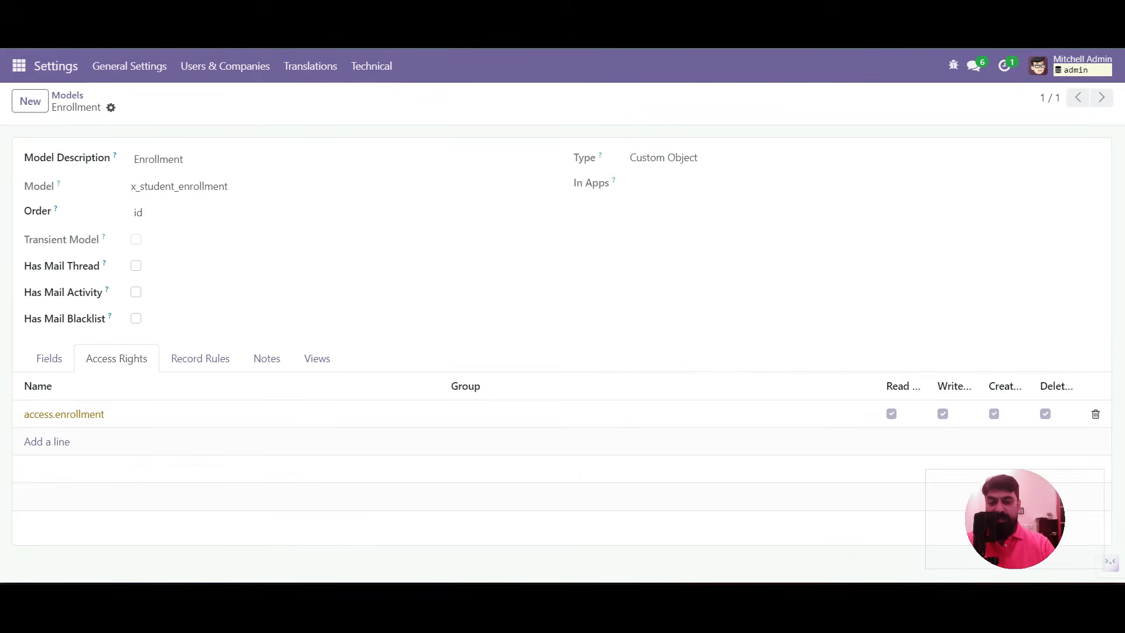
key(F5)
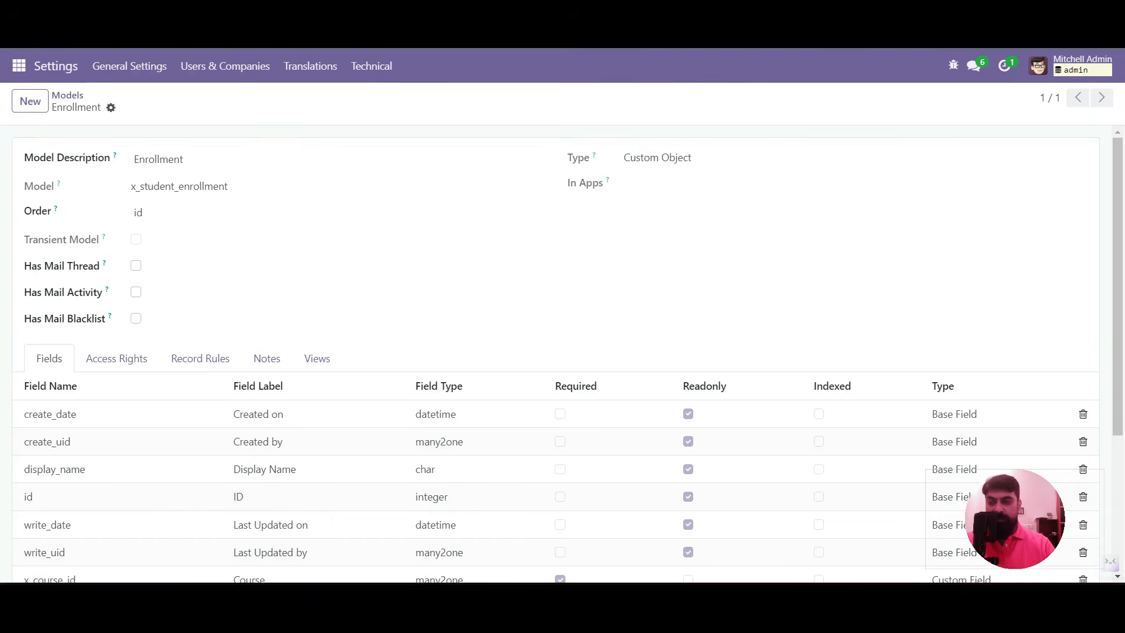
Switch to the Academic app and open the Enrollment records
click(19, 66)
click(37, 118)
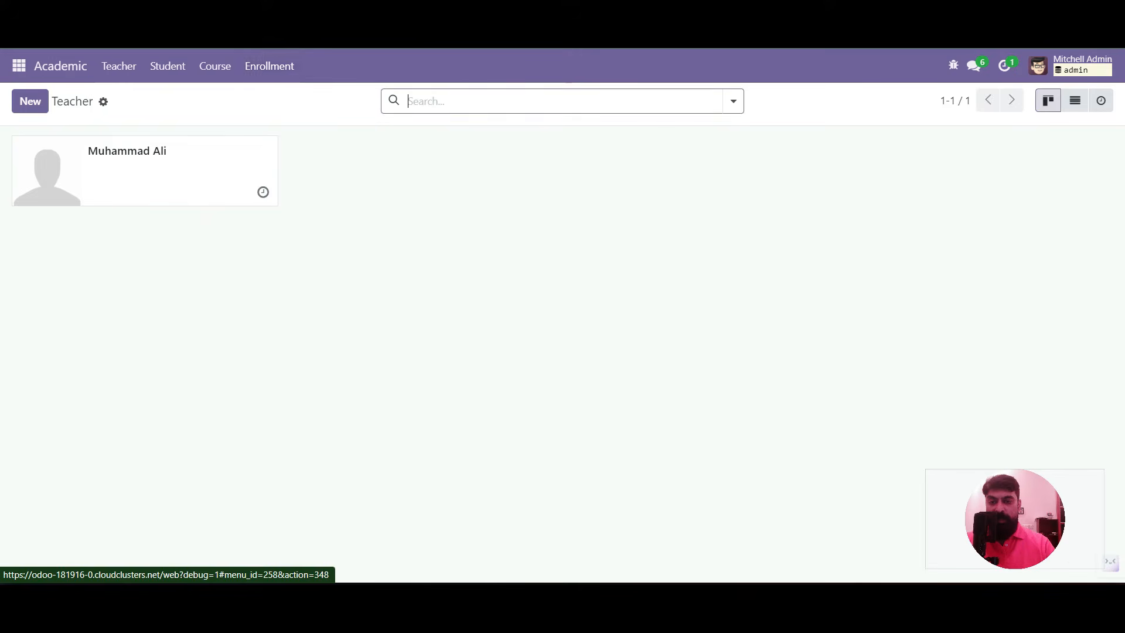
click(269, 65)
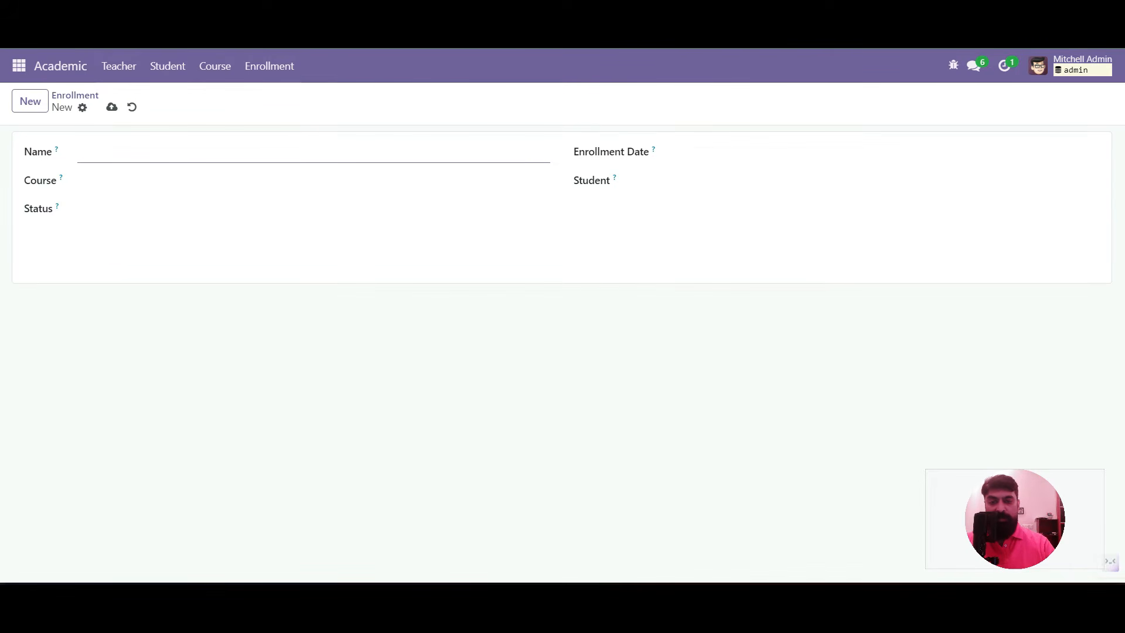
Check the Student, Course and Status choices on the new enrollment form without picking any
click(720, 182)
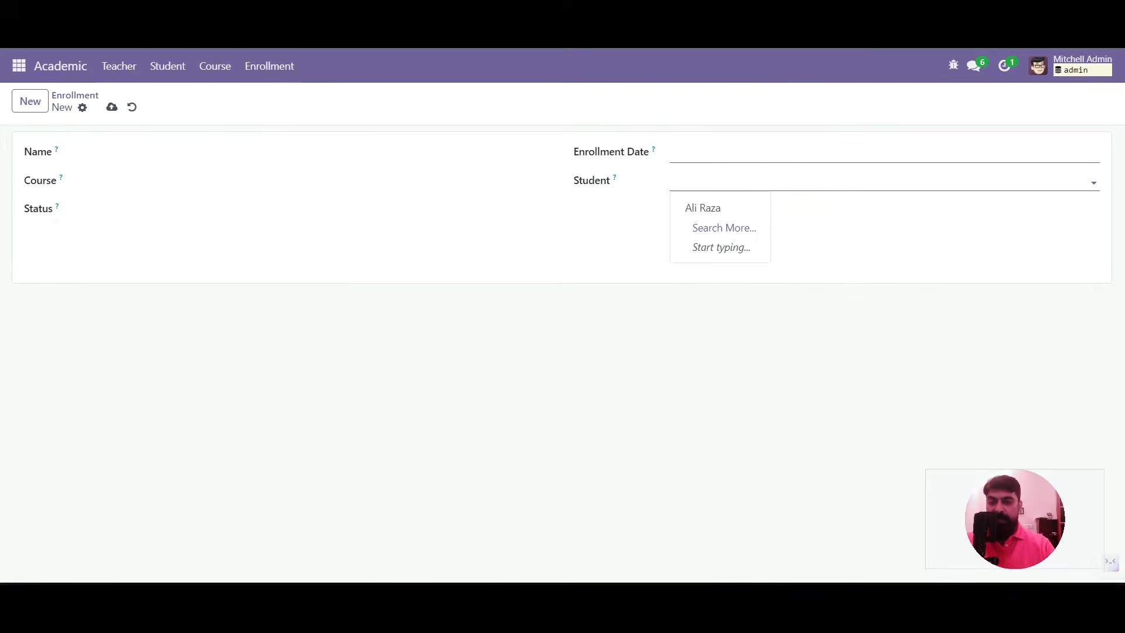
click(170, 182)
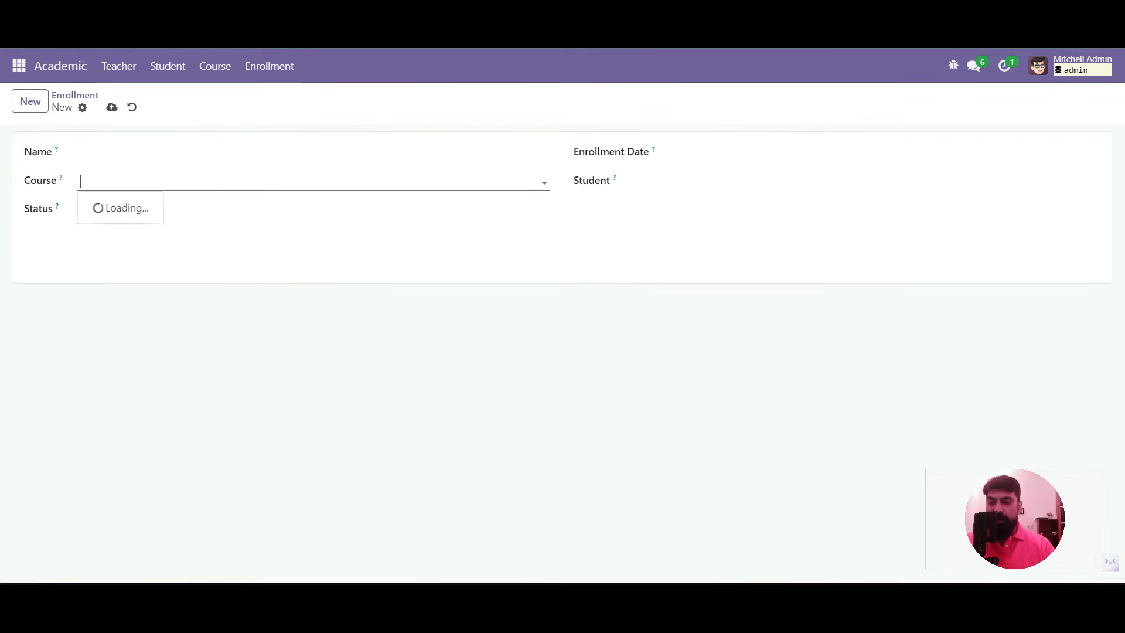
click(352, 252)
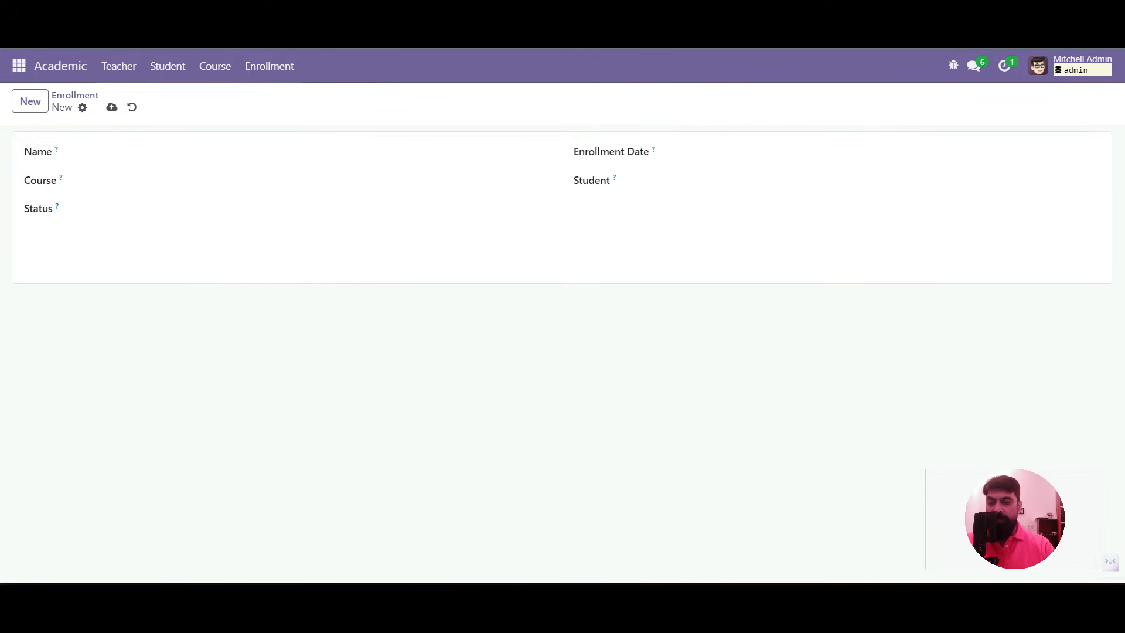
click(281, 210)
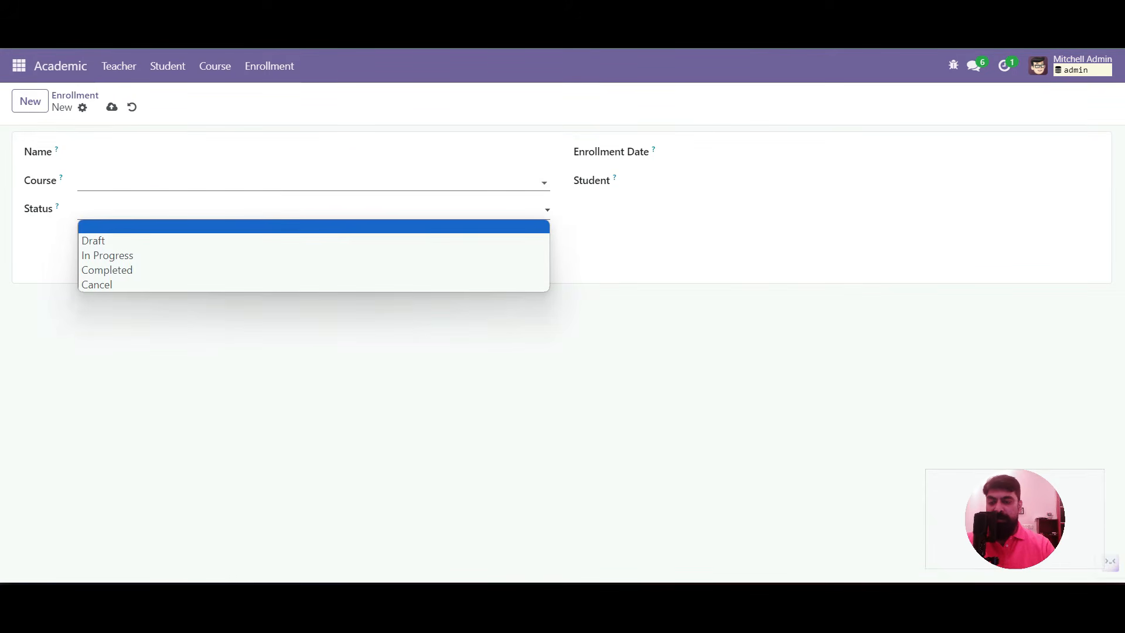
click(657, 240)
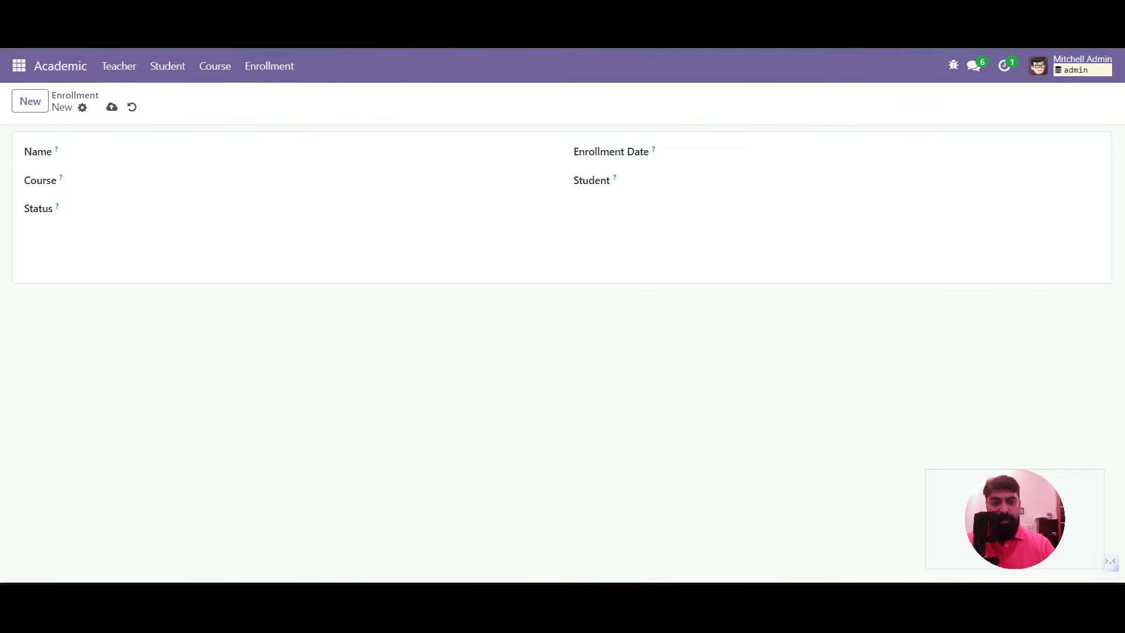
click(953, 64)
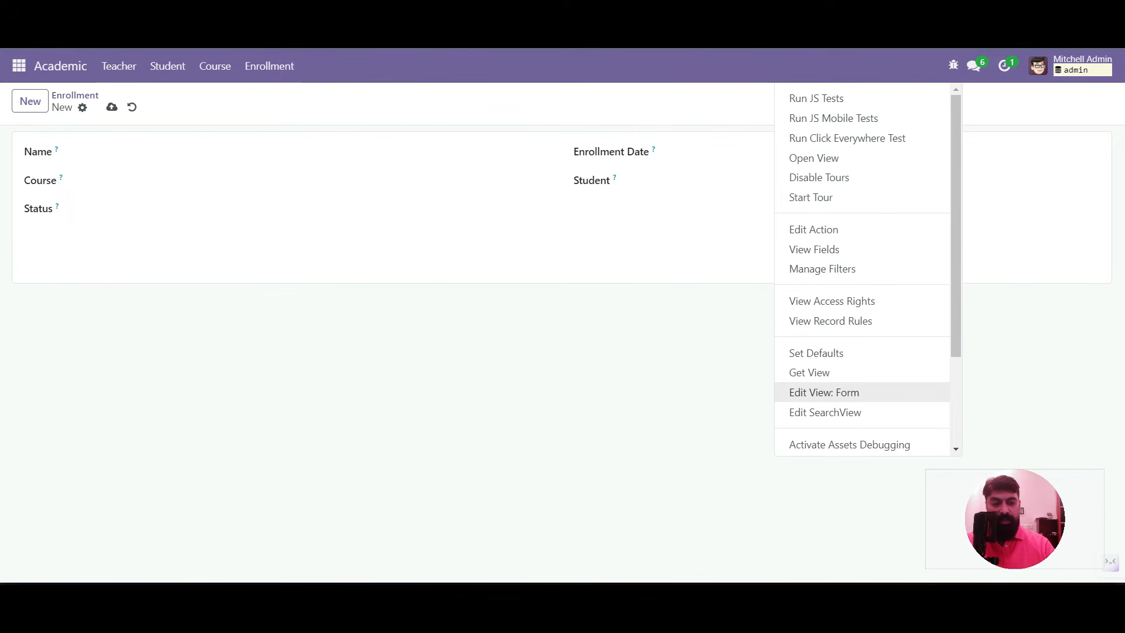
Create view enrollment.form.view of type Form for the Enrollment model
click(823, 393)
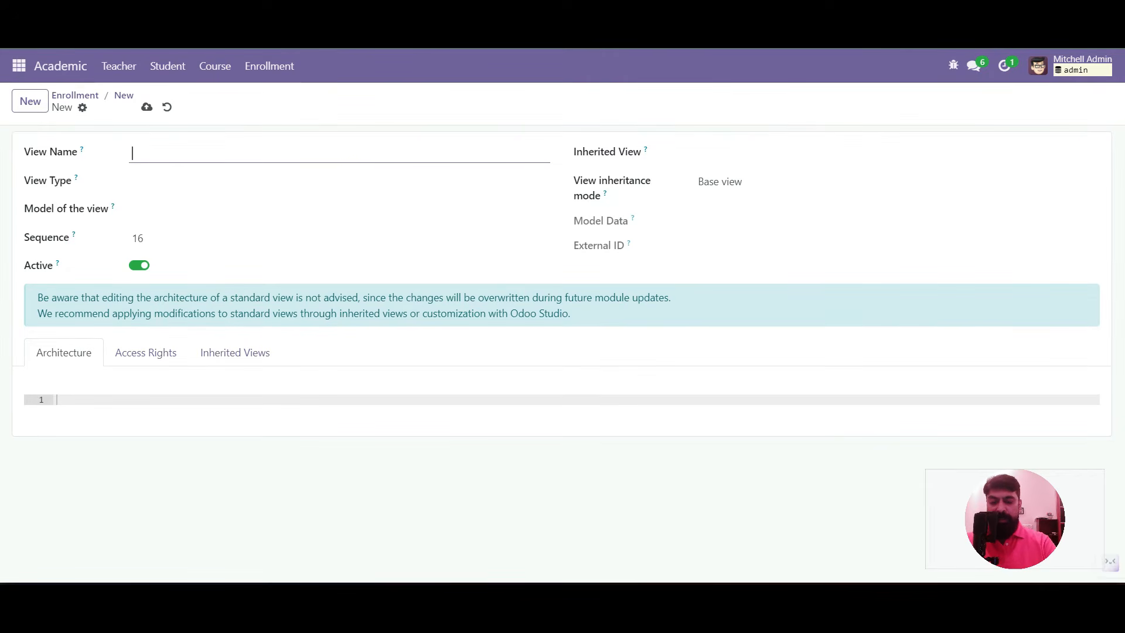
text(nr)
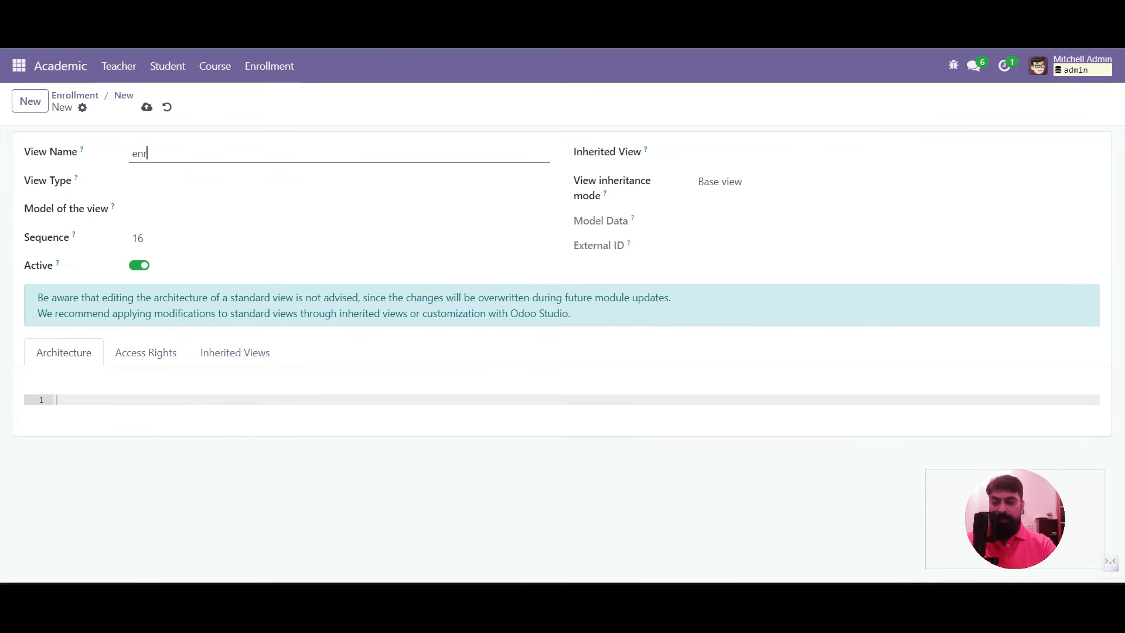
text(ollment.form.view)
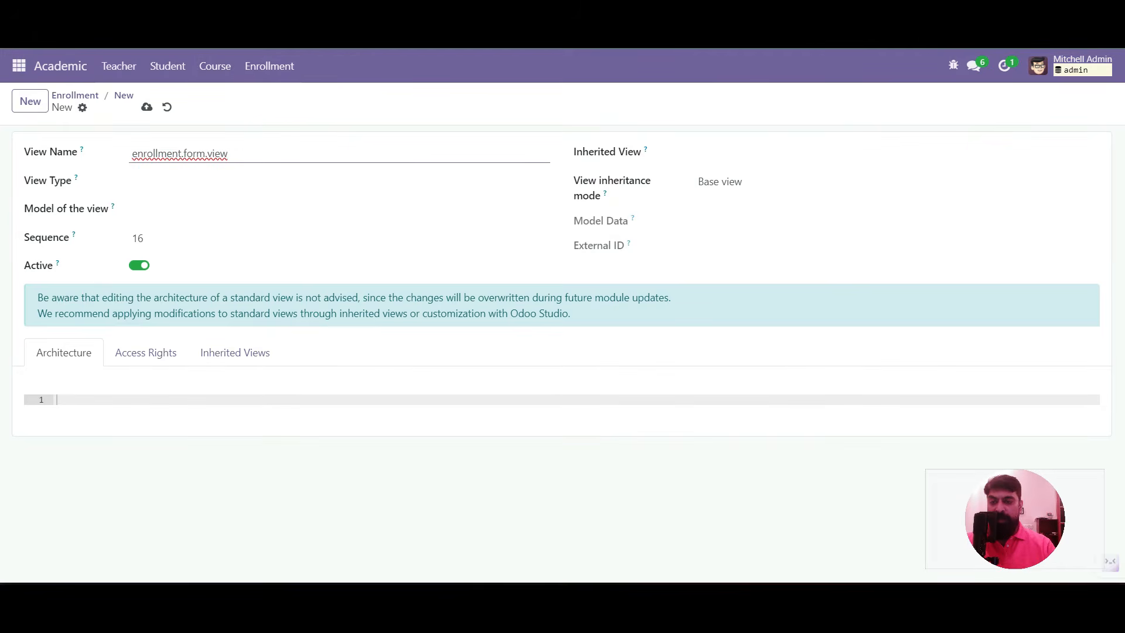
click(339, 181)
click(144, 227)
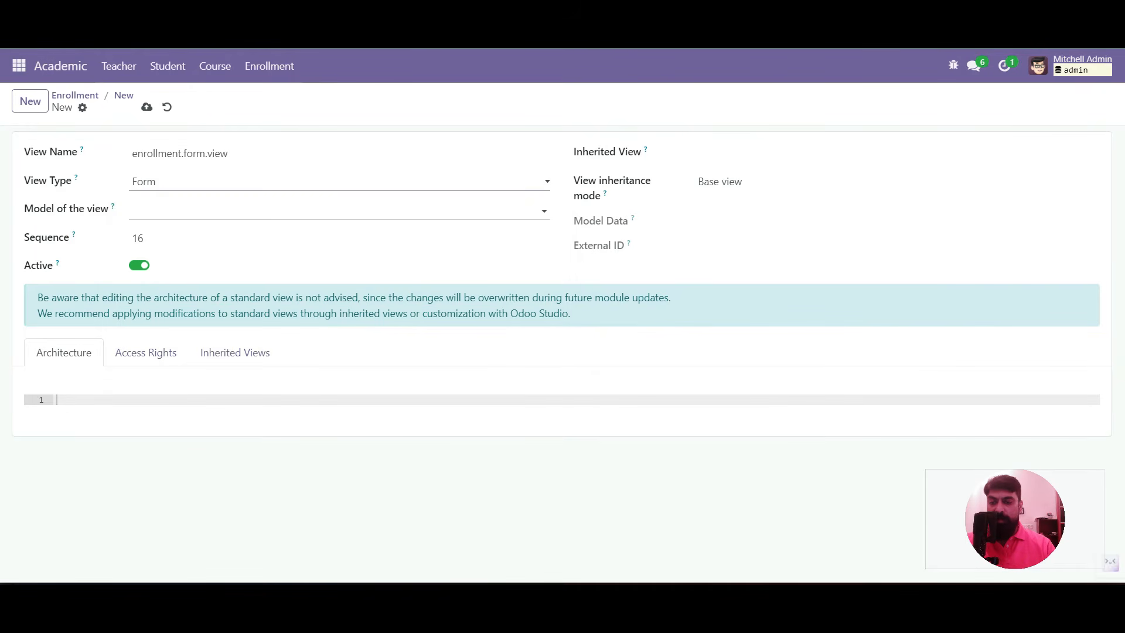
click(154, 211)
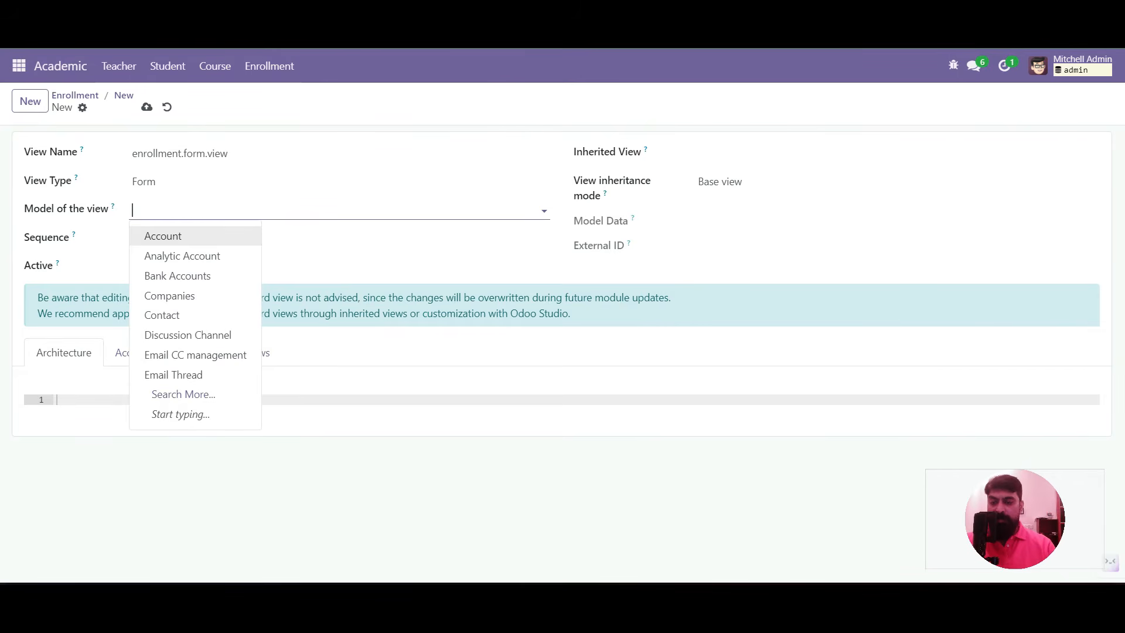
text(enrol)
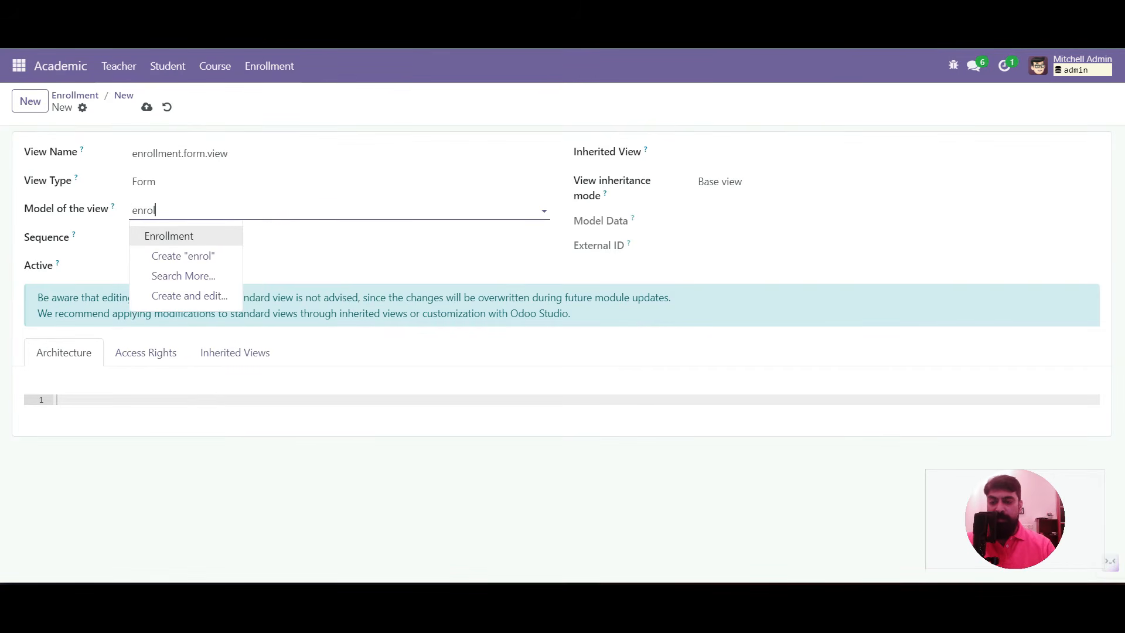
key(Return)
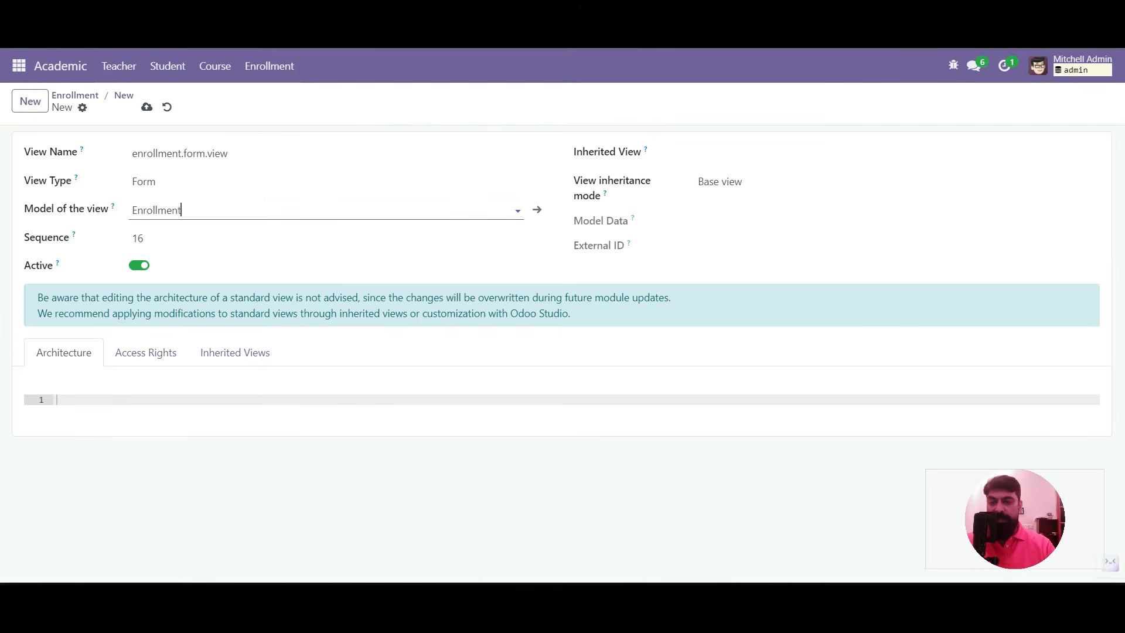
click(57, 399)
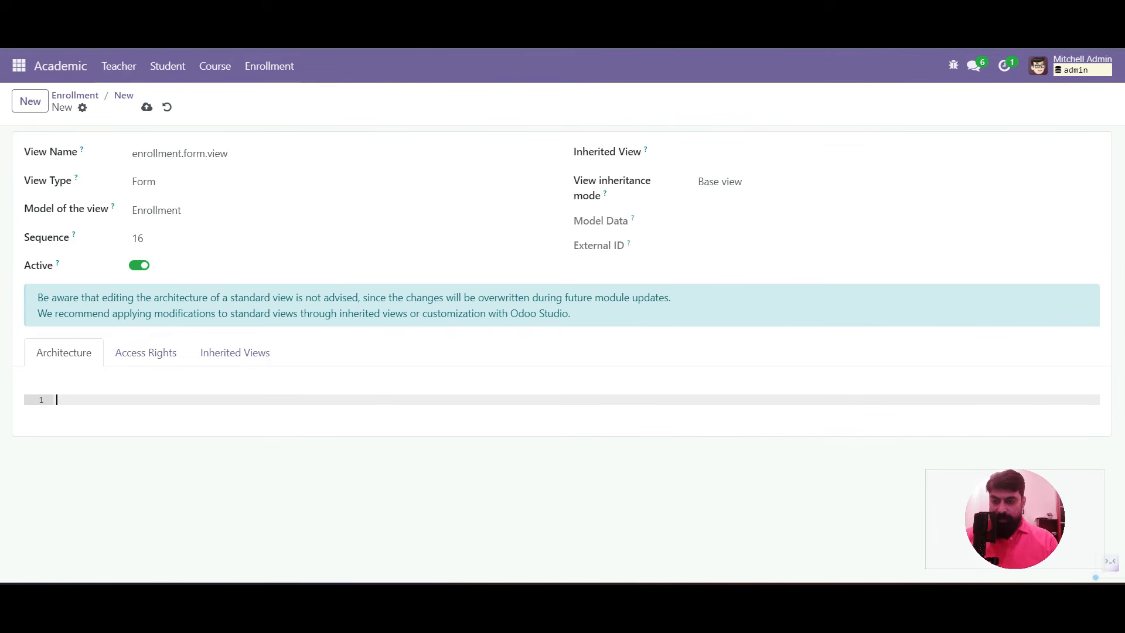
Write the architecture skeleton with <form>, <header> and <sheet> elements
text(<)
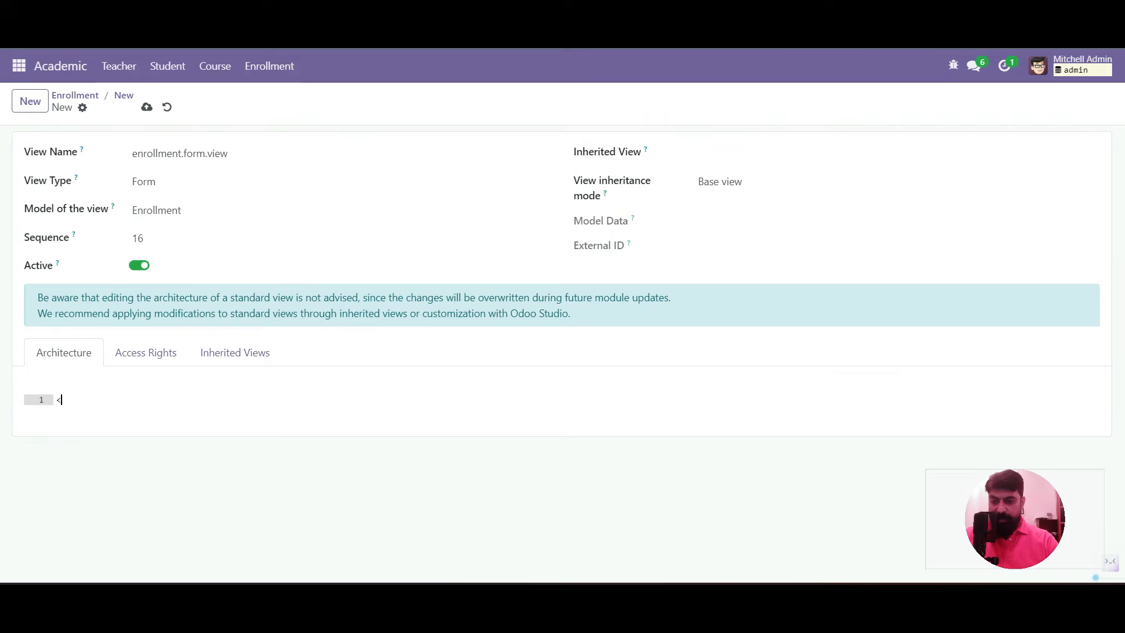
text(form>)
key(Return)
text(<header></header>)
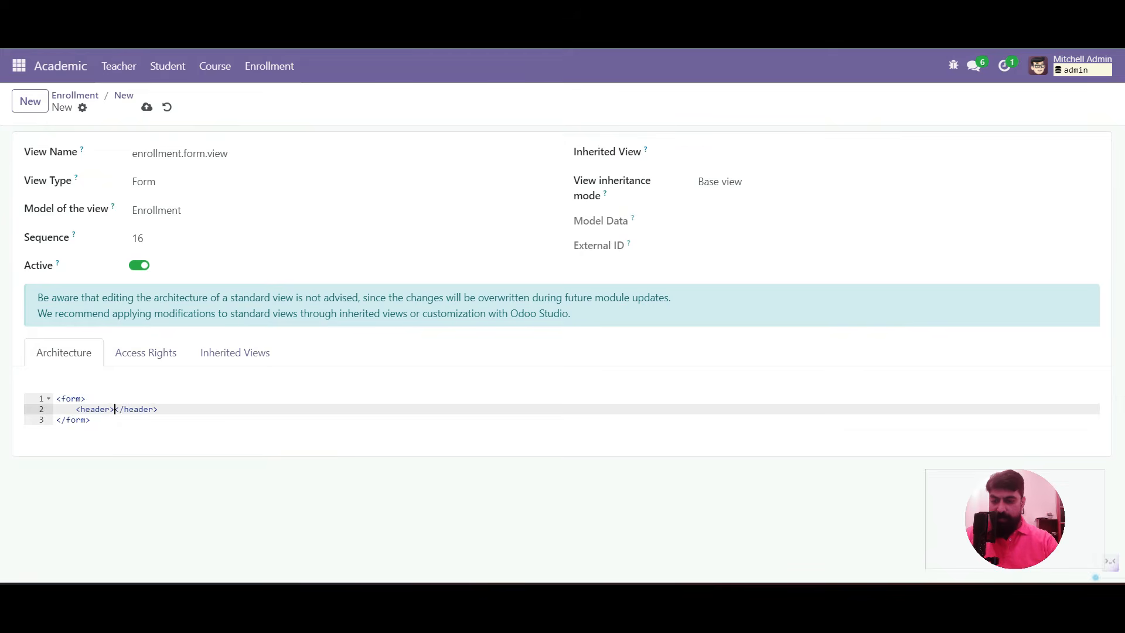
key(Return)
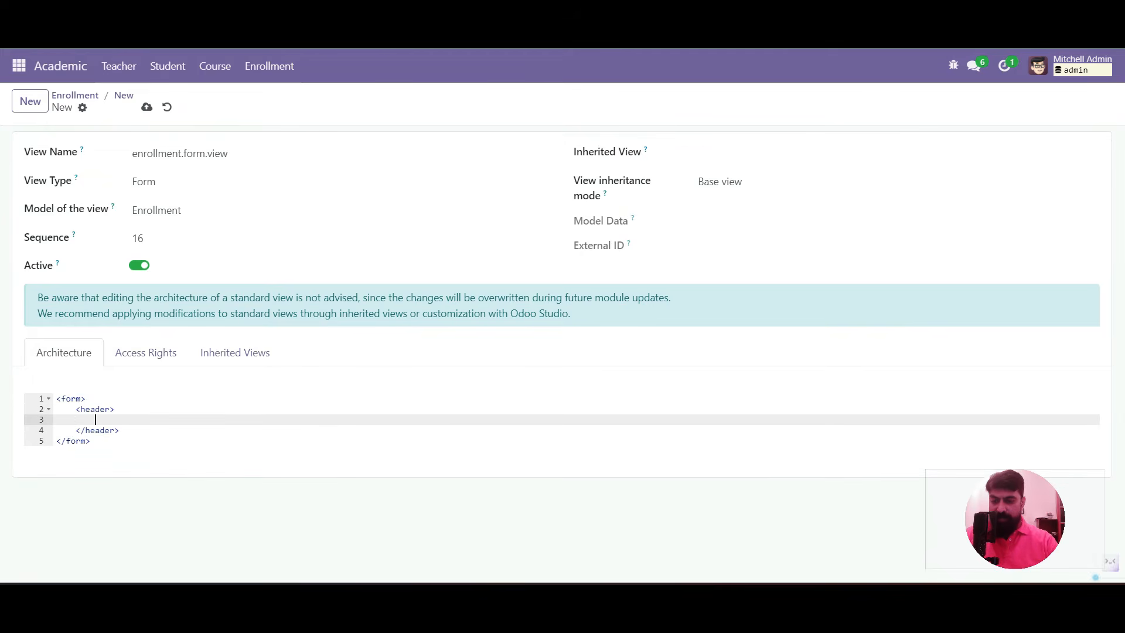
key(Down)
key(Right)
key(Right)
key(Return)
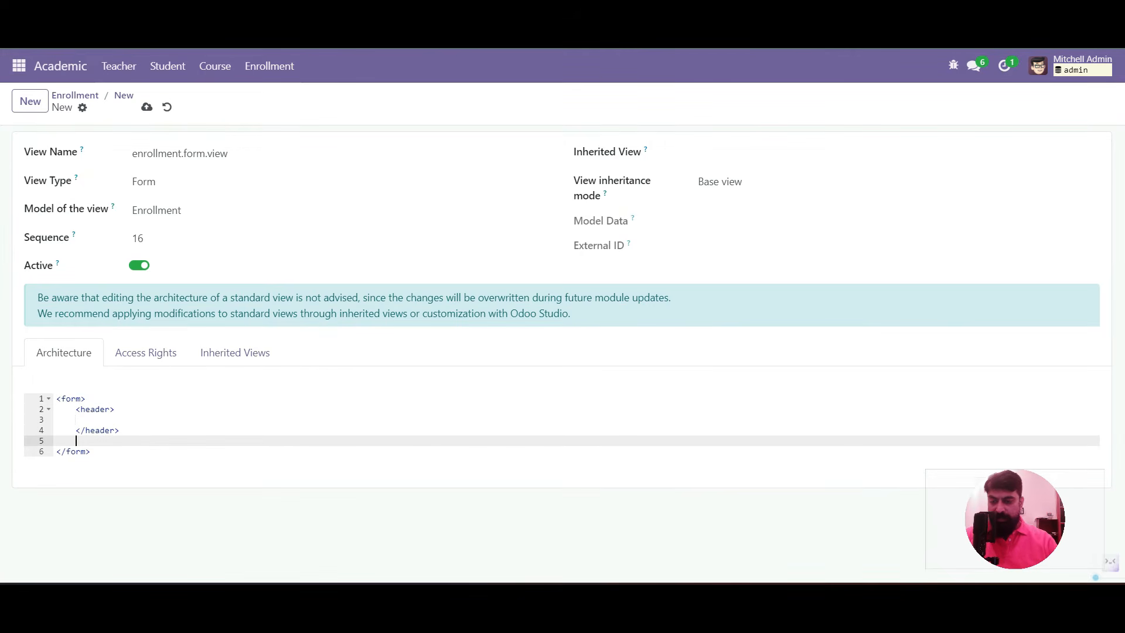
text(<sheet></sheet>)
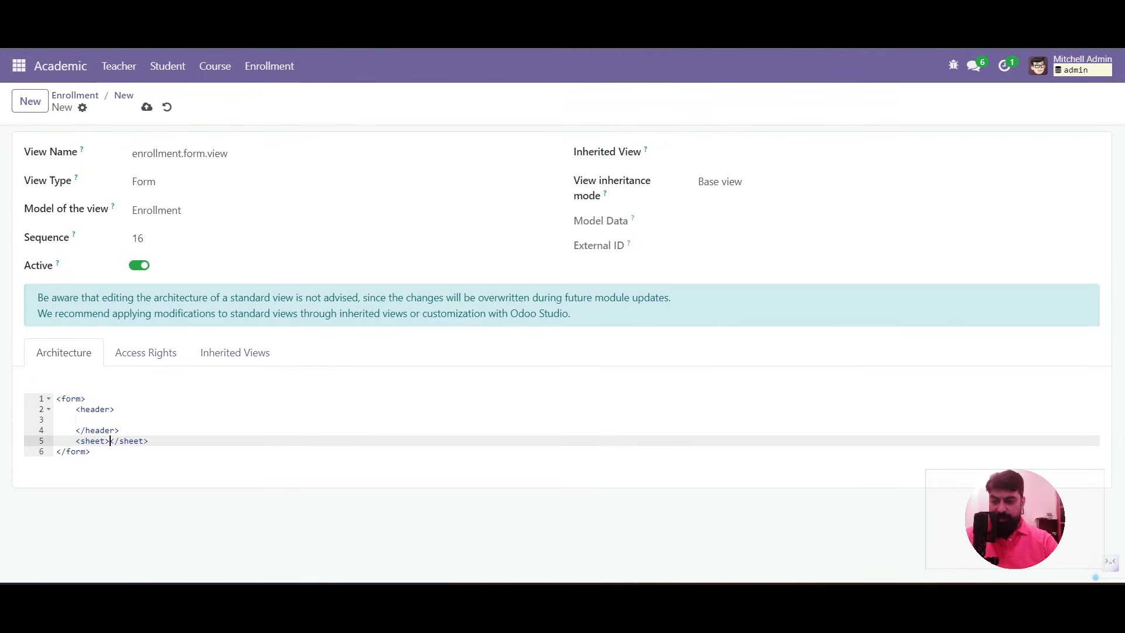
key(Return)
key(Up)
key(Up)
key(Up)
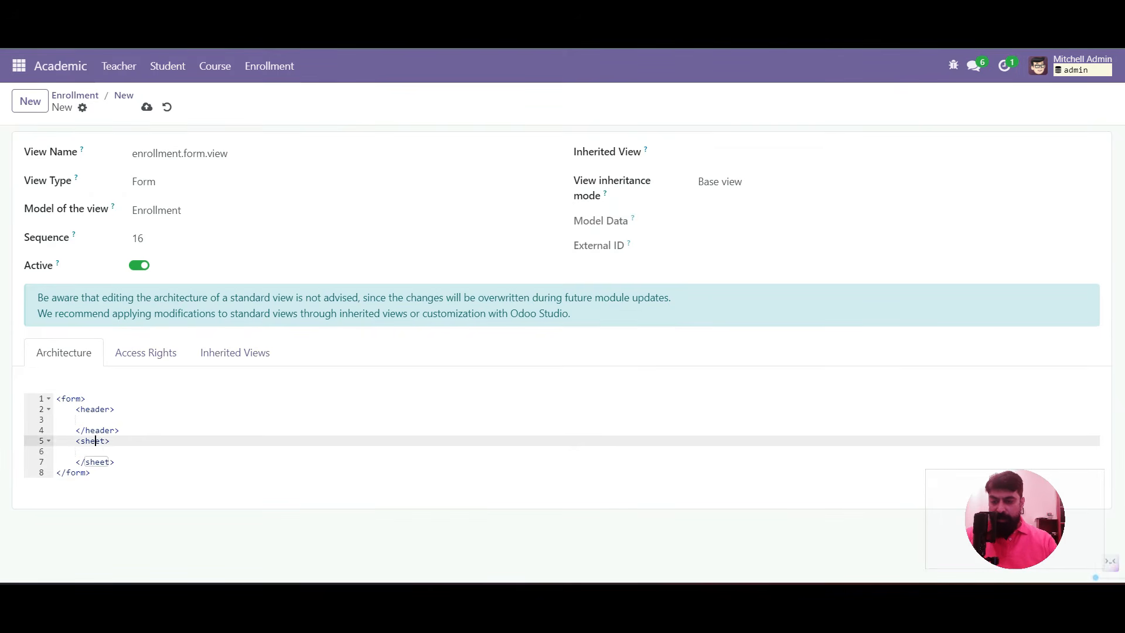
Add a state statusbar field in the header, visible for draft, process and done
text(<fie)
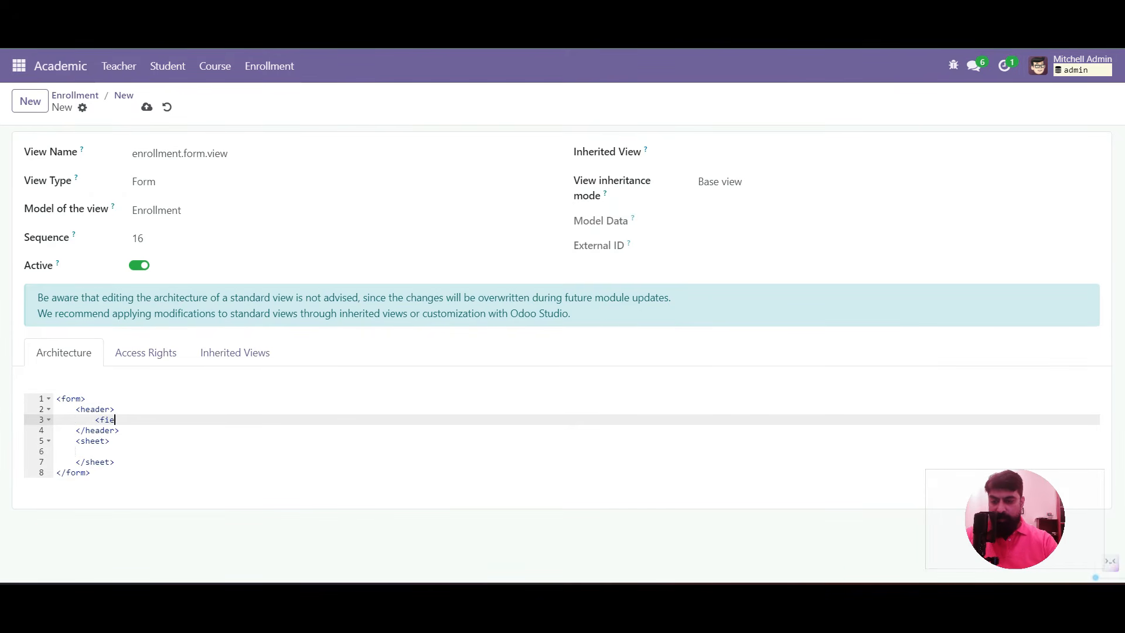
text(ld nam)
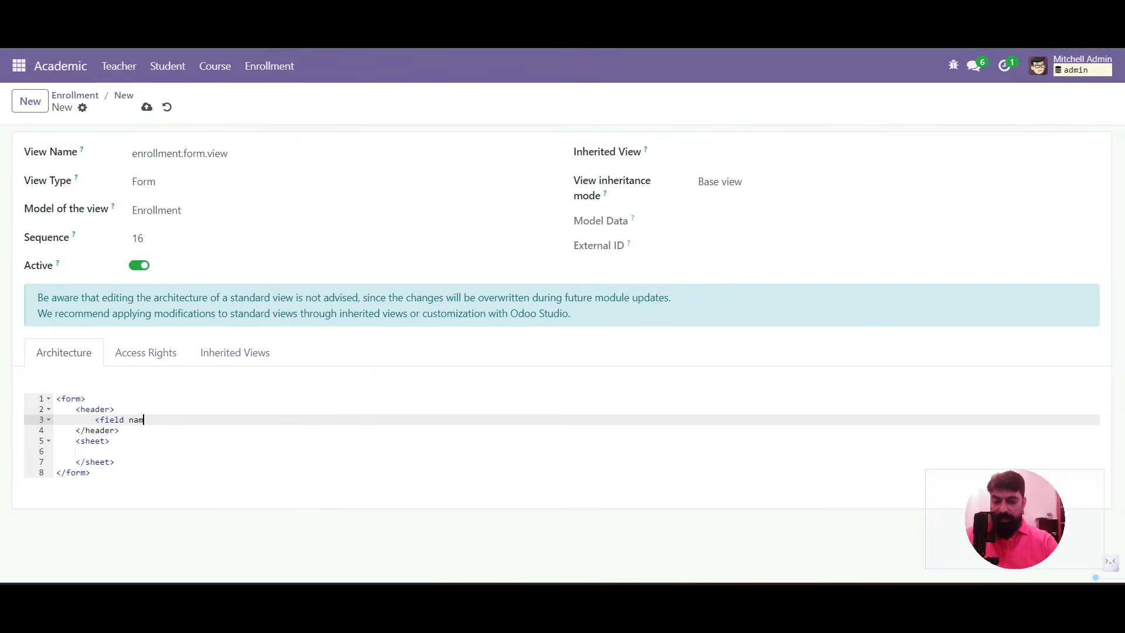
text(e="state)
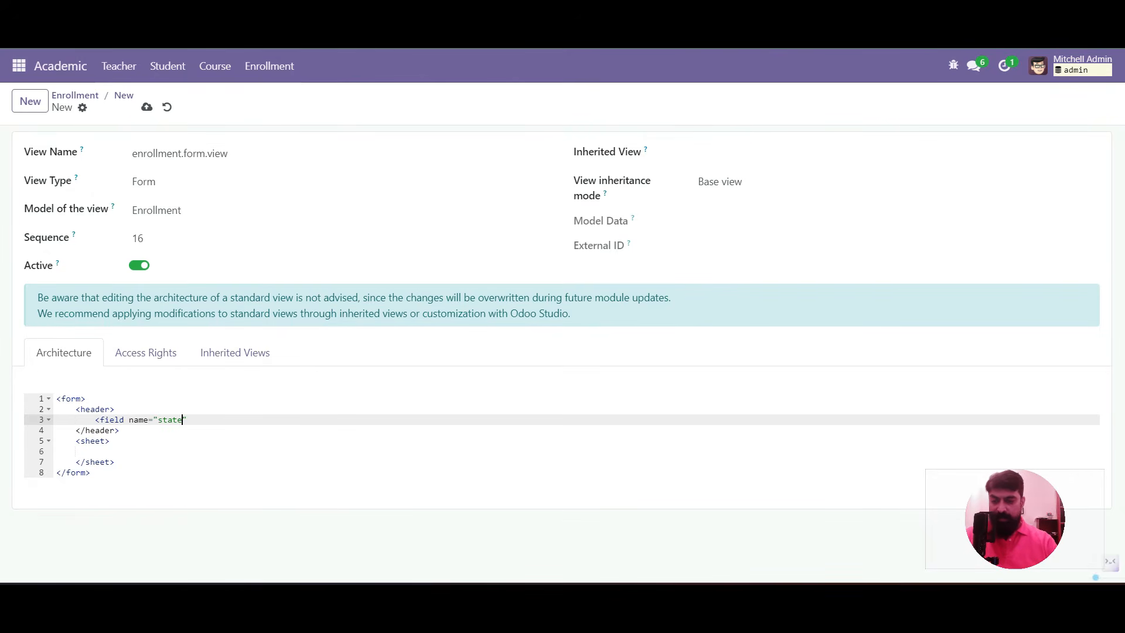
text(x_)
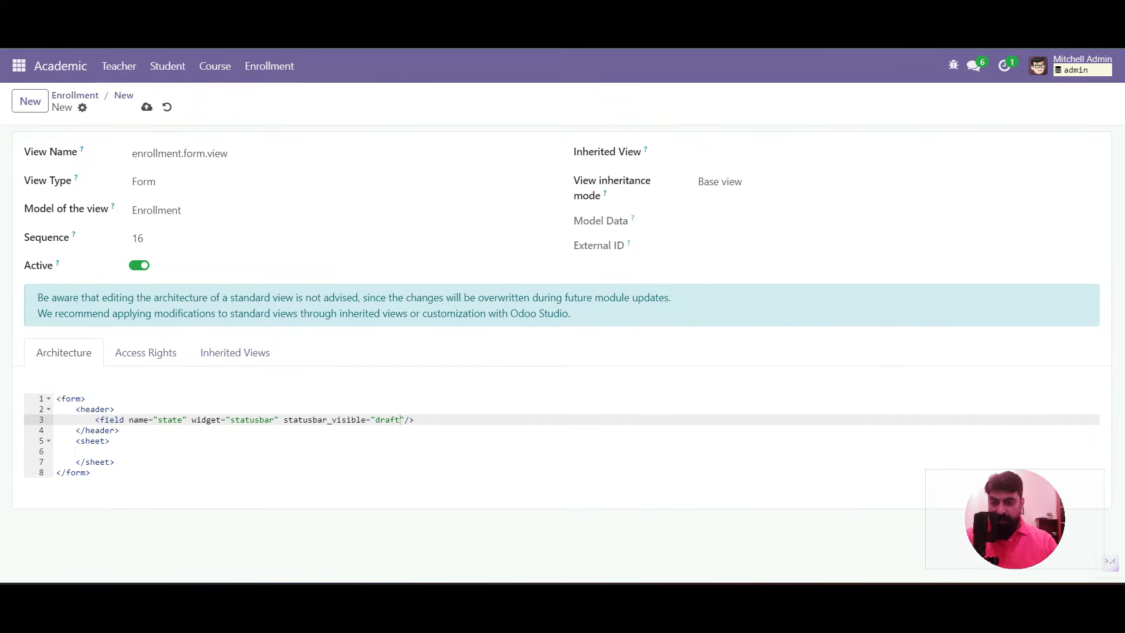
double_click(206, 419)
double_click(273, 419)
double_click(284, 420)
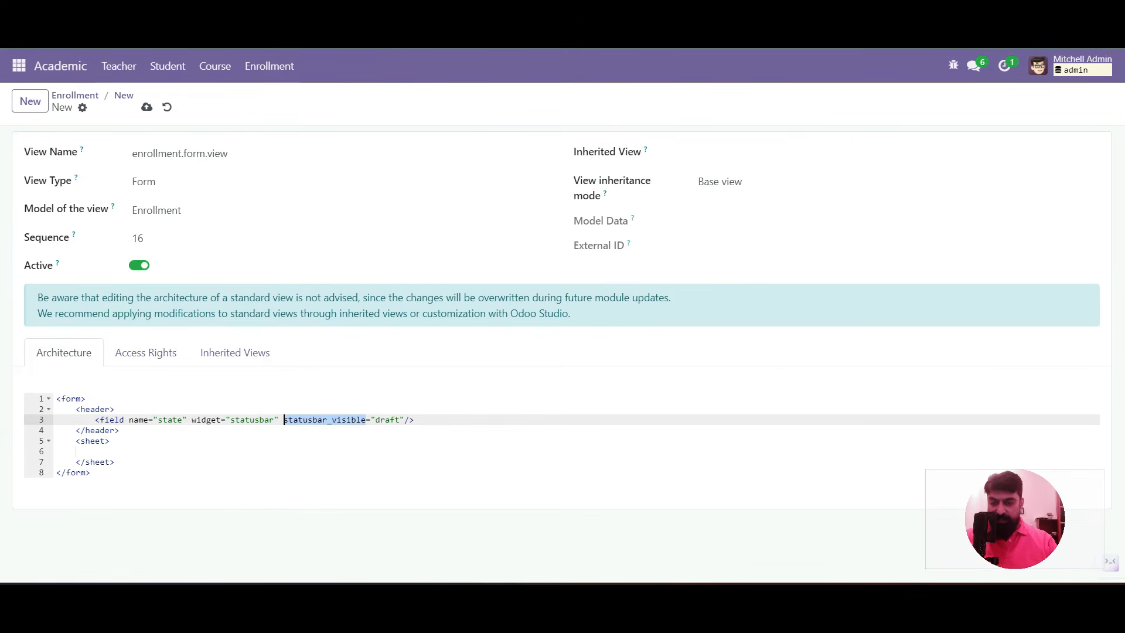
double_click(387, 419)
click(401, 420)
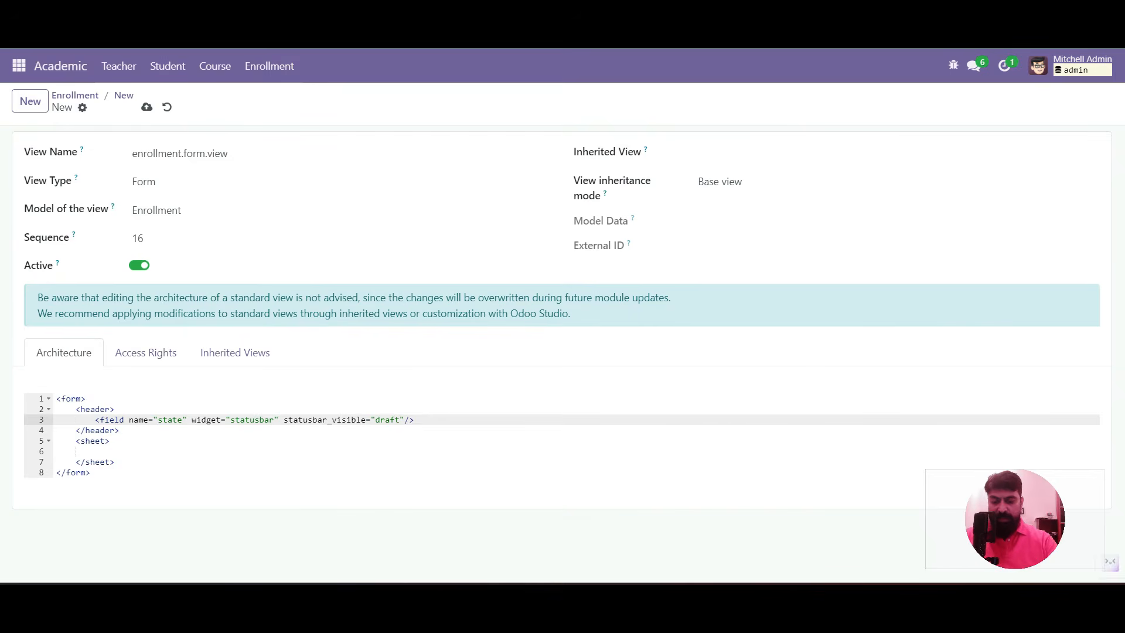
text(,process,)
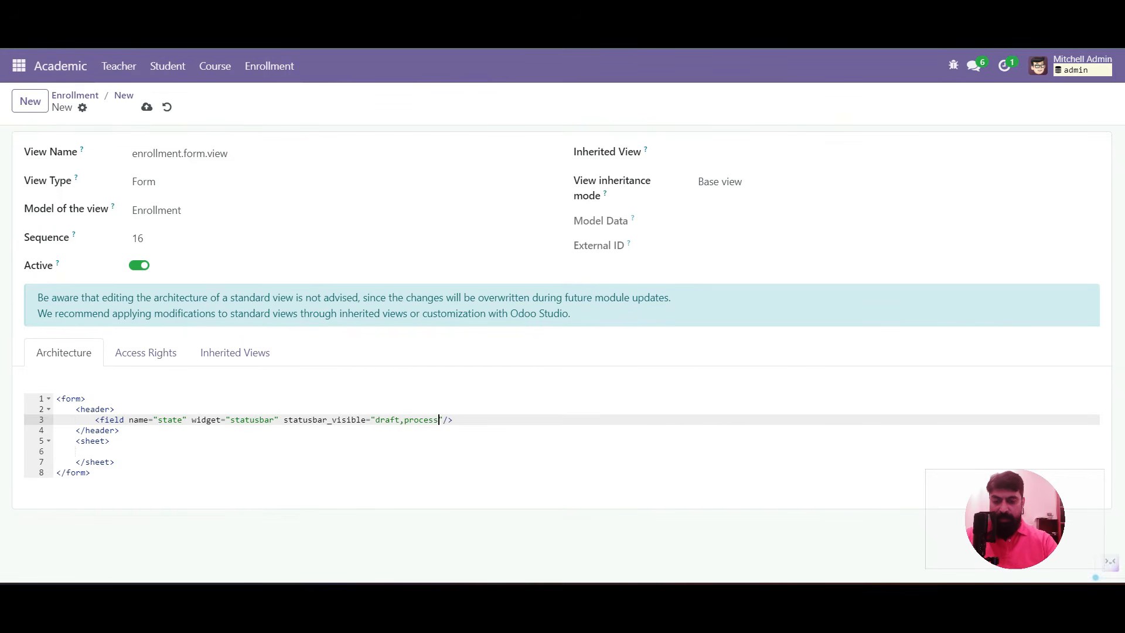
text(done)
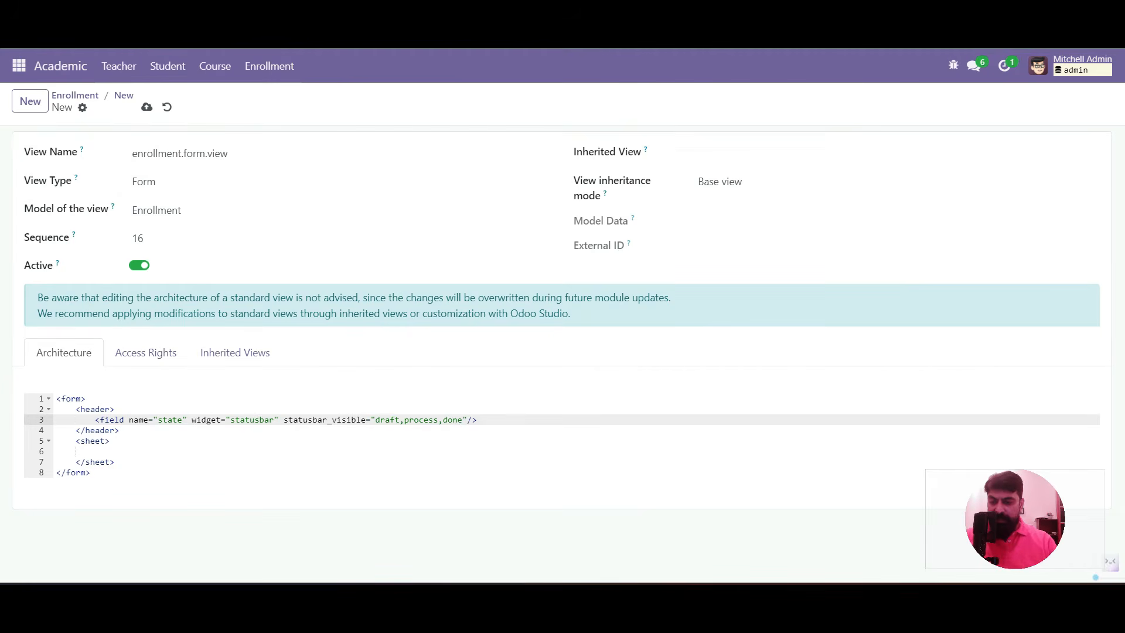
Add an outer <group> holding two inner groups inside the sheet
key(Down)
key(Down)
key(Down)
key(Down)
key(Up)
key(Up)
key(Down)
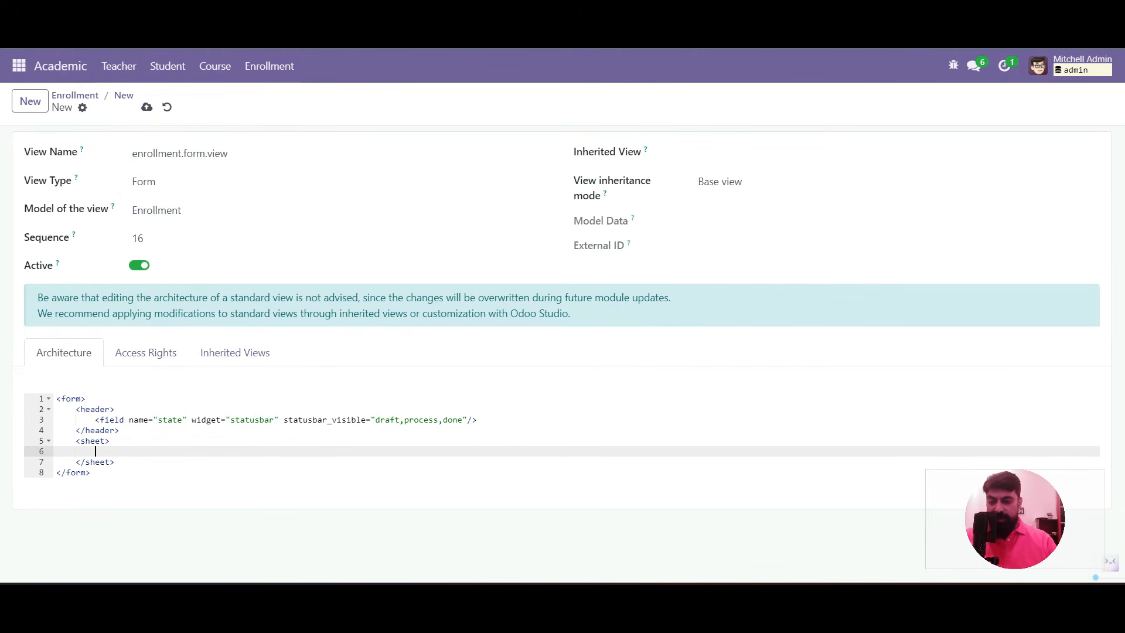
text(<group>)
key(Return)
text(<group>)
key(Return)
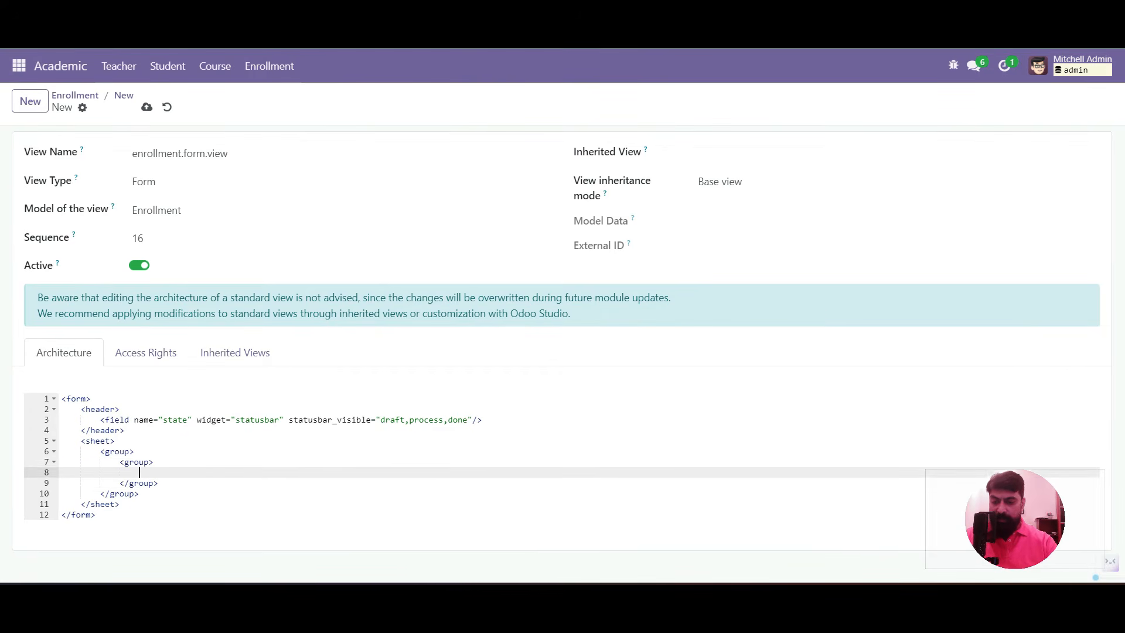
key(Down)
key(End)
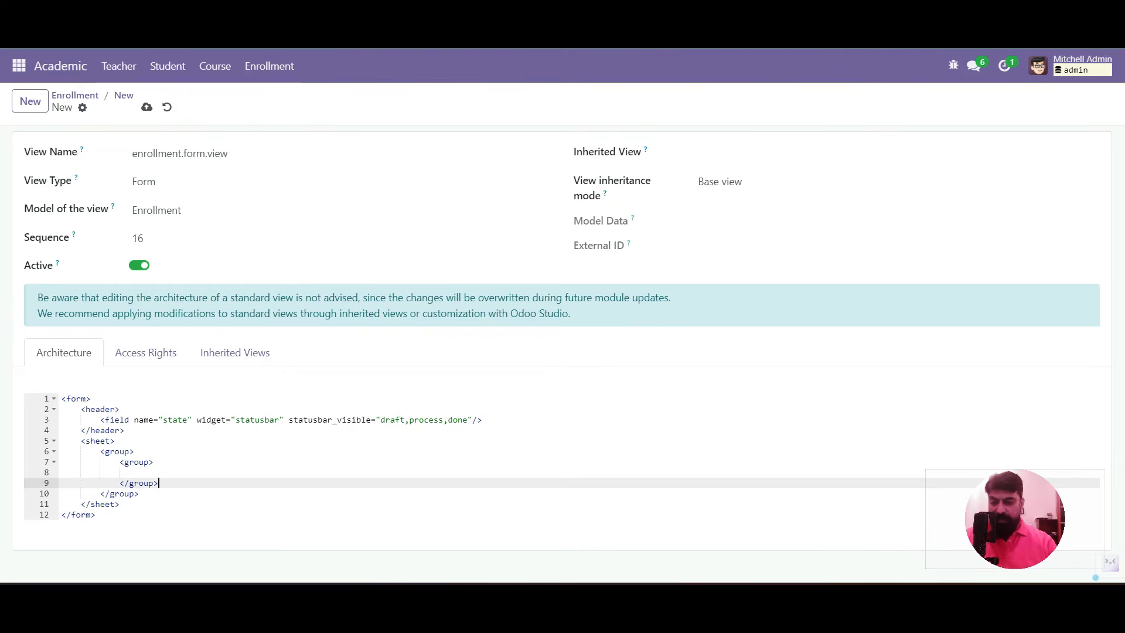
key(Return)
text(<group></group>)
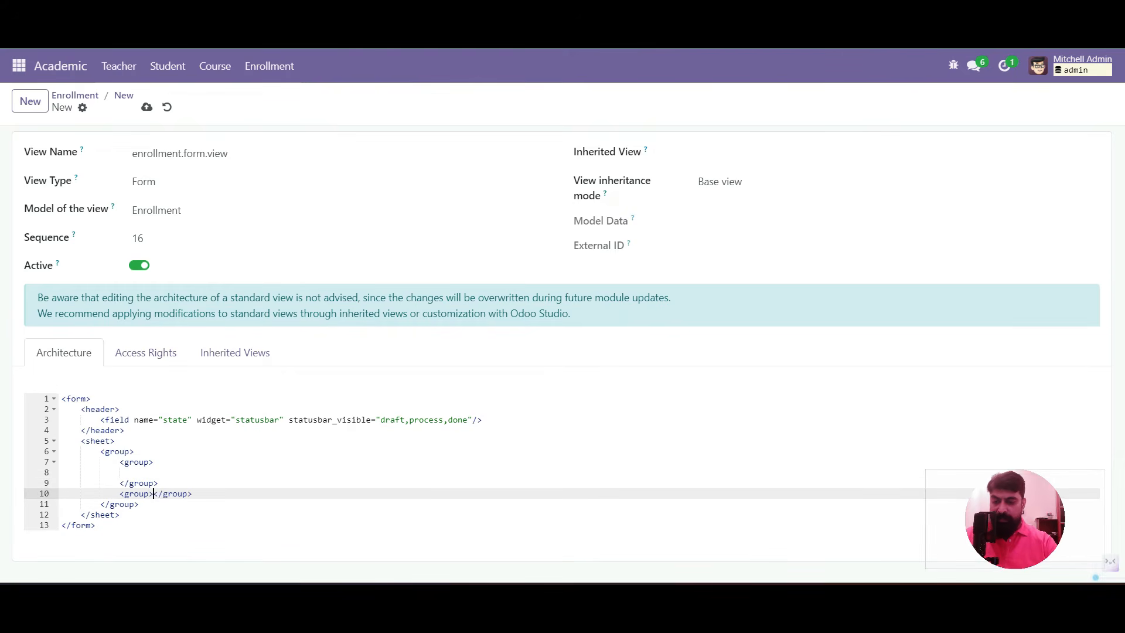
key(Return)
key(Up)
key(Up)
key(Up)
Put x_date_enrollment and x_student_id in the first group, x_course_id in the second, and save
text(<field )
text(name)
text(=")
text(x_date_enr)
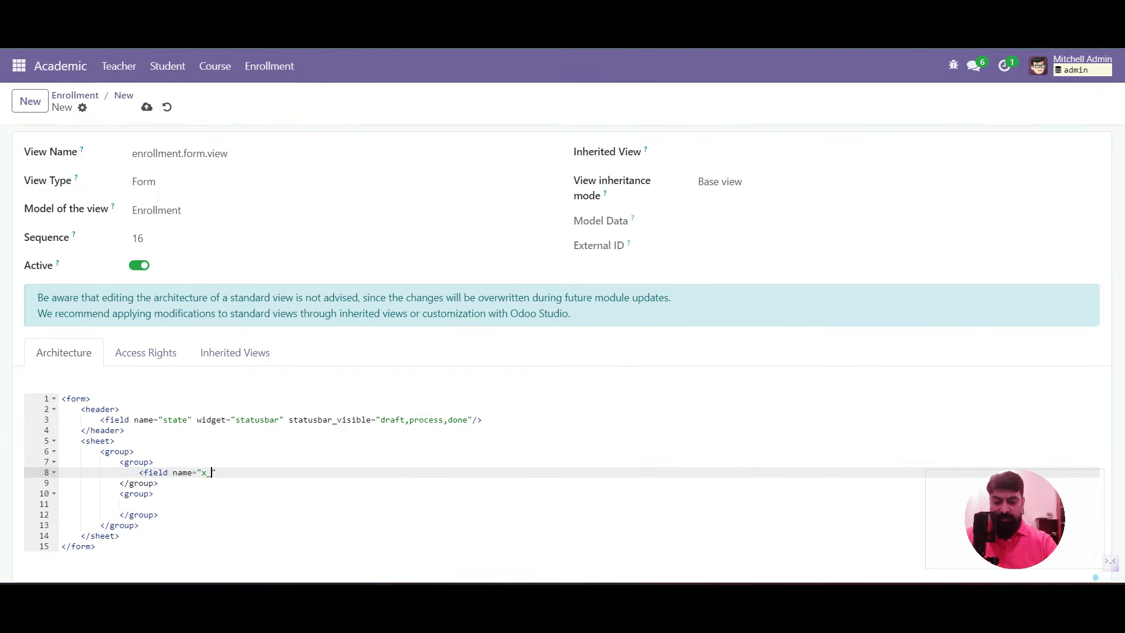
text(ollment" />)
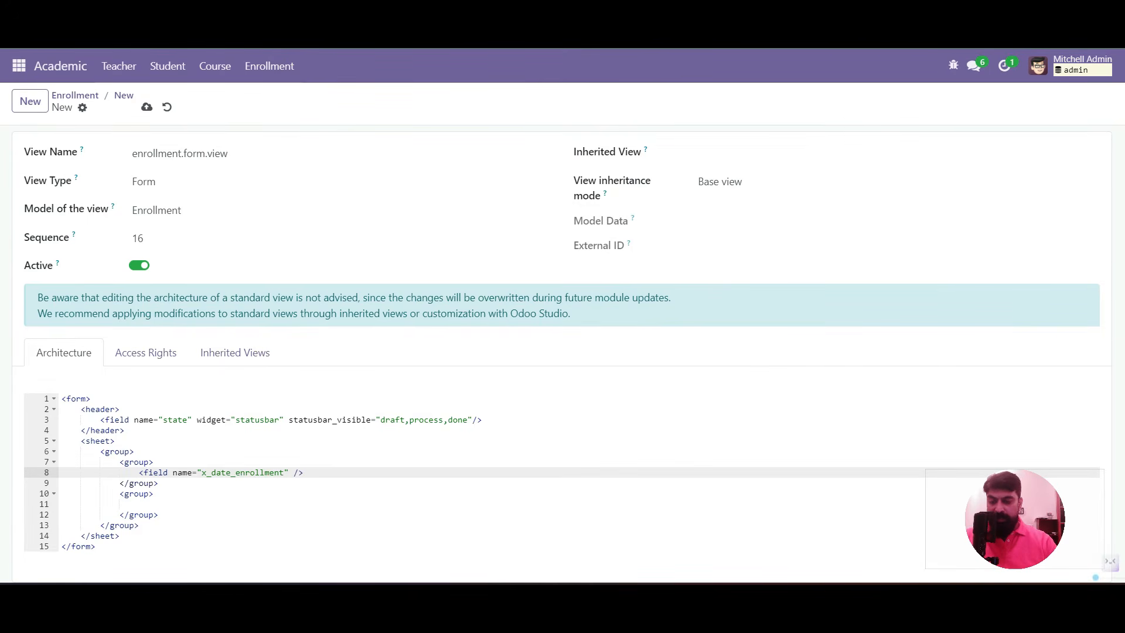
key(Return)
text(<field name=")
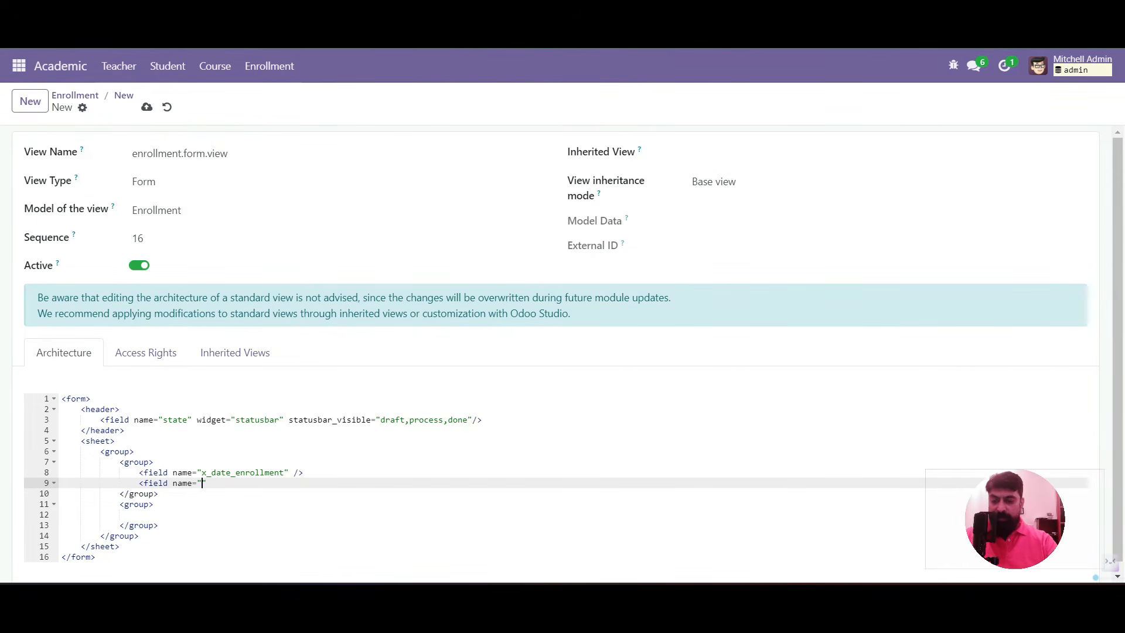
text(x_student_i)
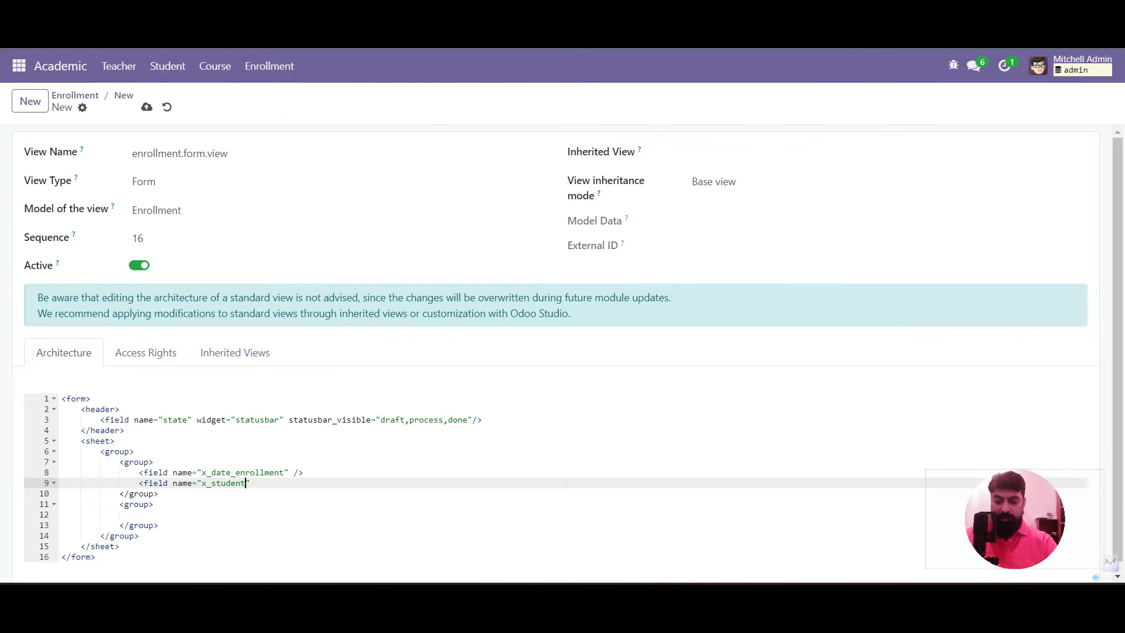
text(d" />)
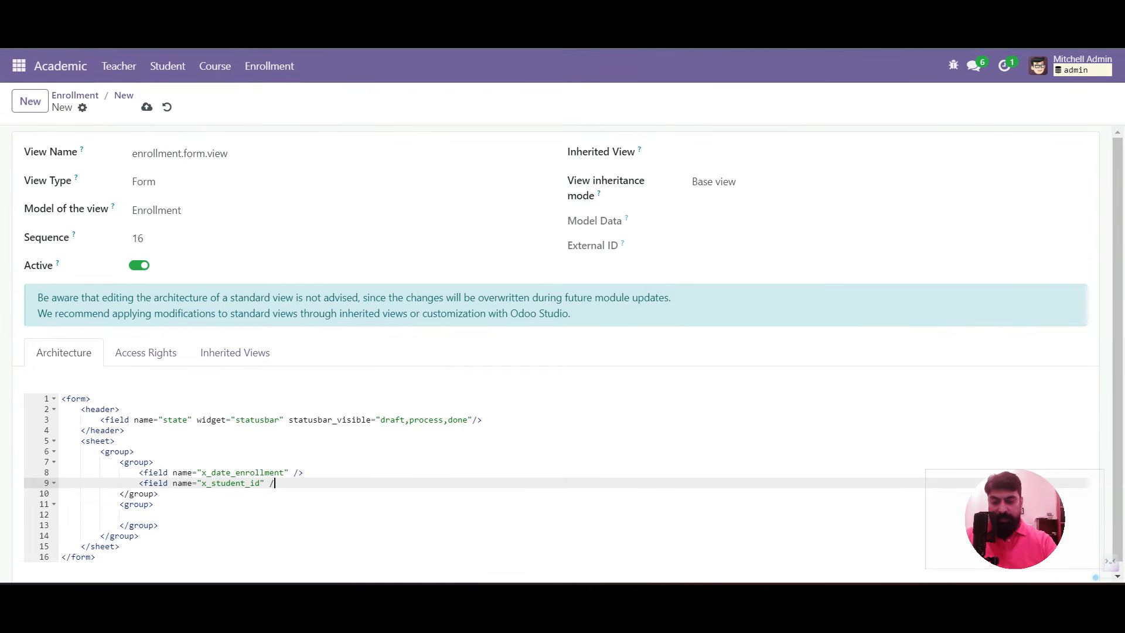
key(Down)
key(Down)
key(Down)
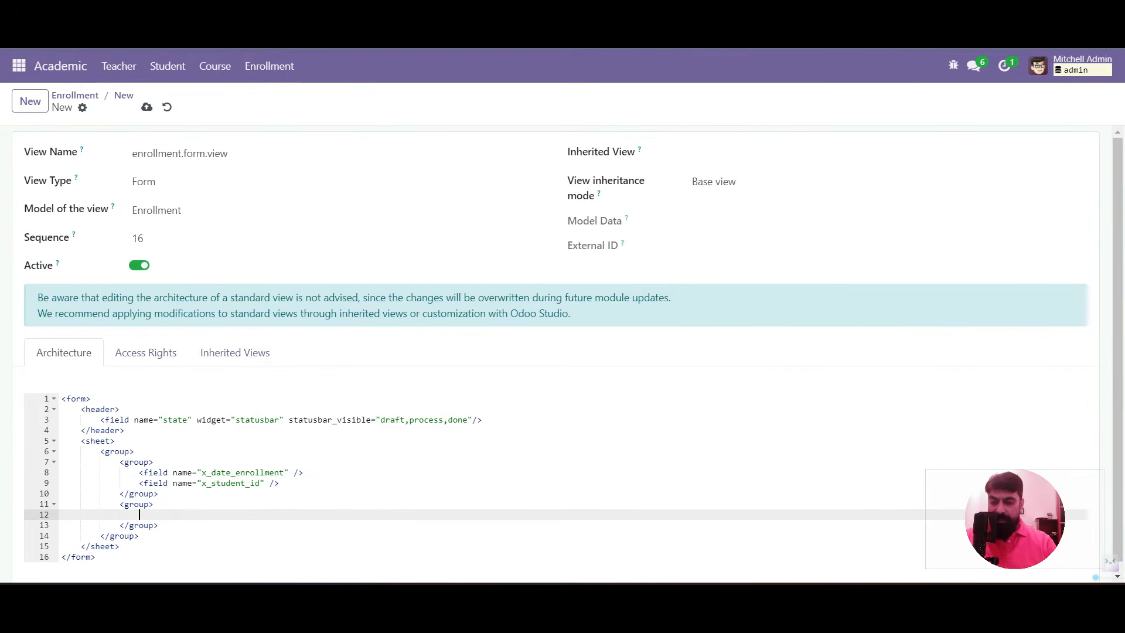
text(<field )
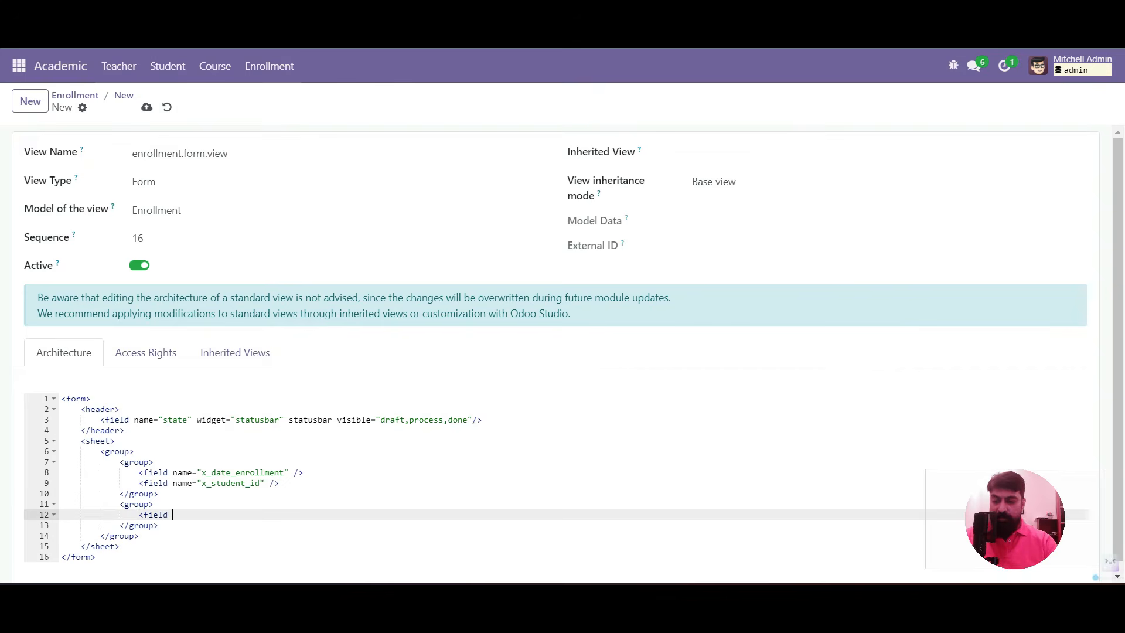
text(name="x_course_id")
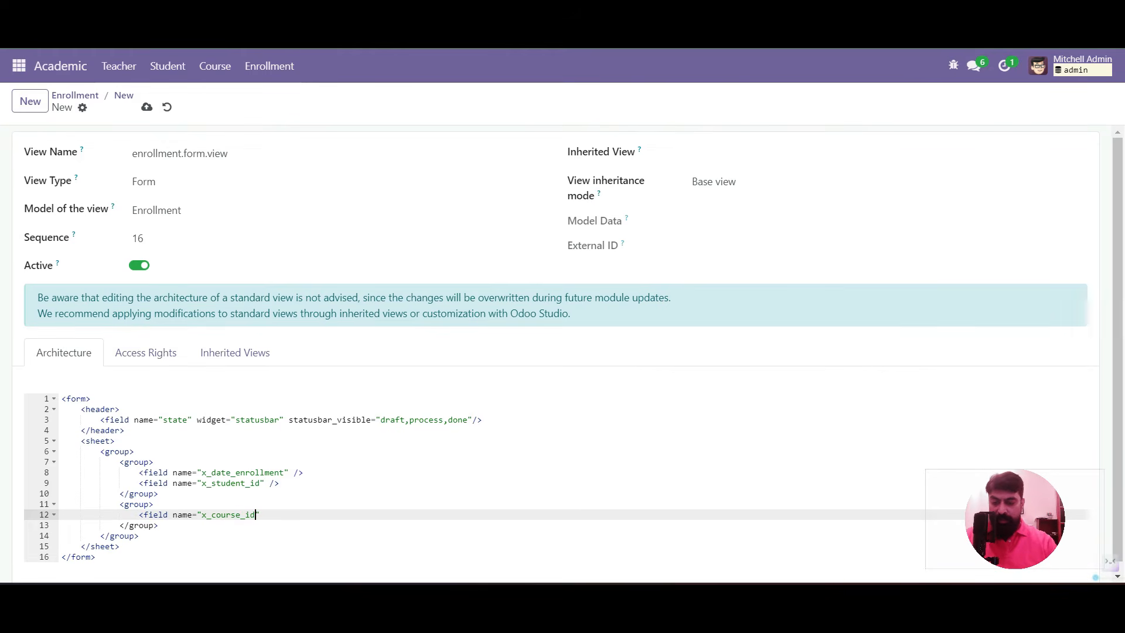
text( /<>)
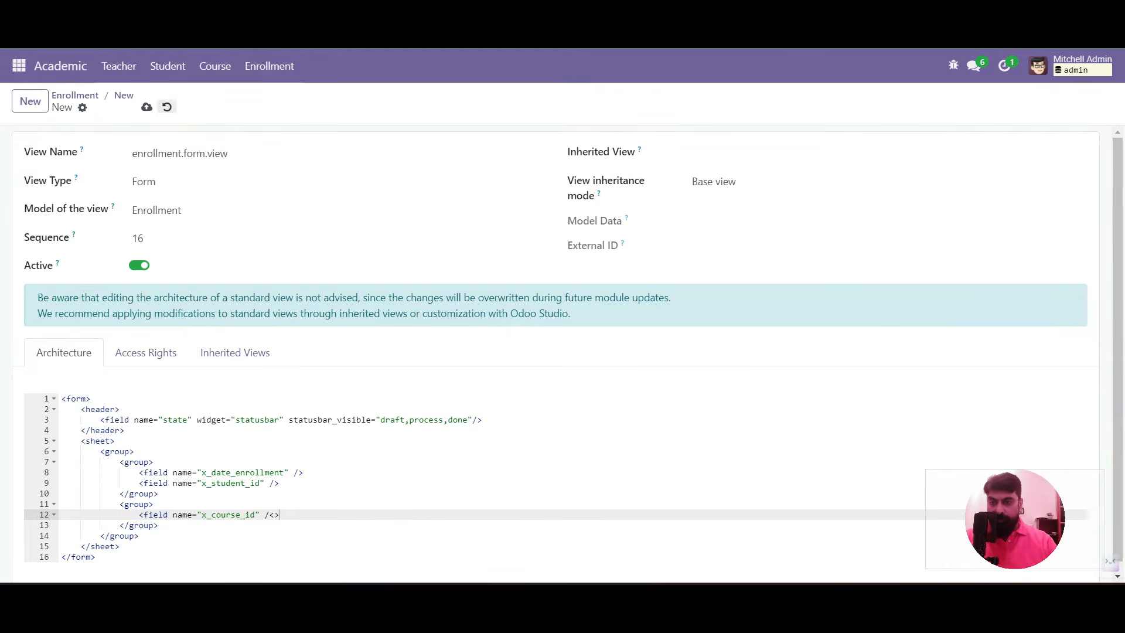
click(147, 107)
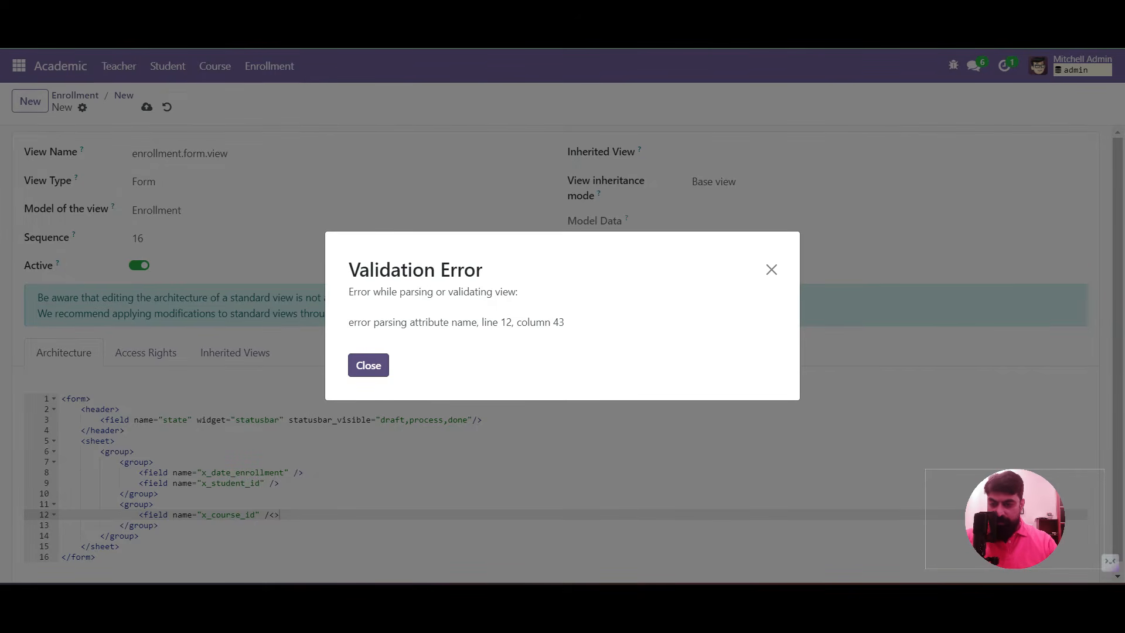
Fix the malformed x_course_id closing tag on line 12 and save again
key(Escape)
click(159, 526)
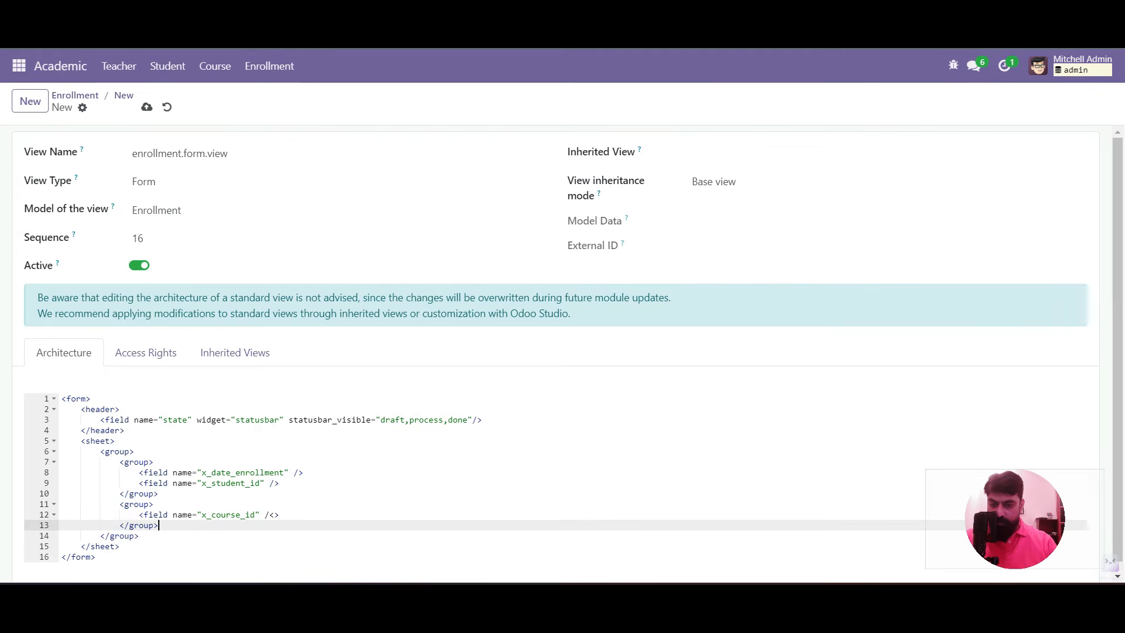
click(280, 516)
key(BackSpace)
key(BackSpace)
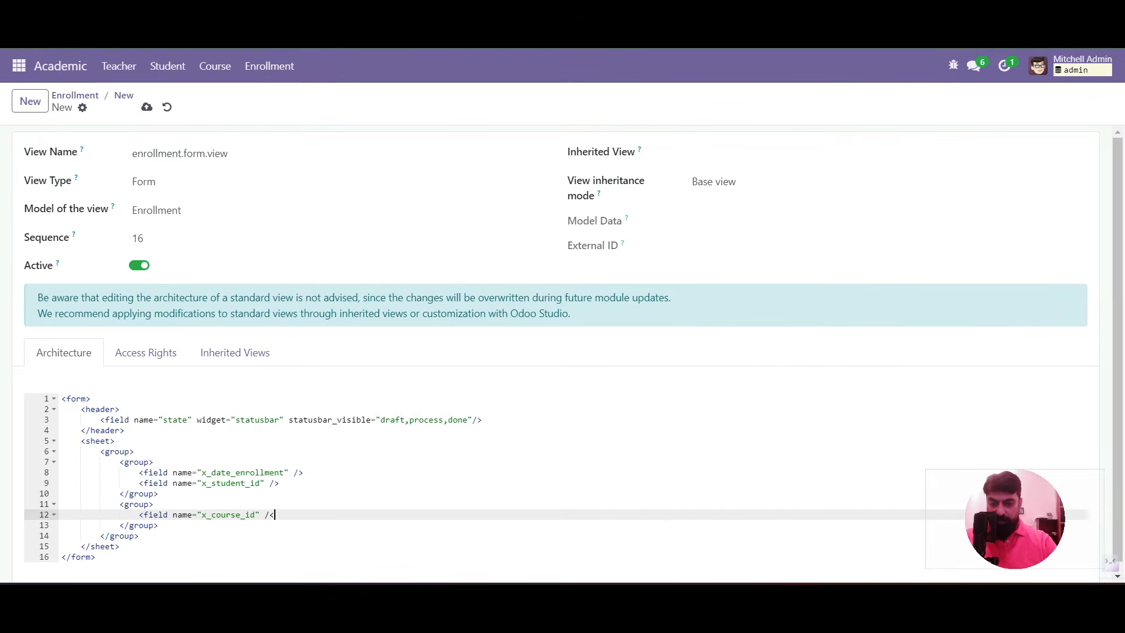
text(>)
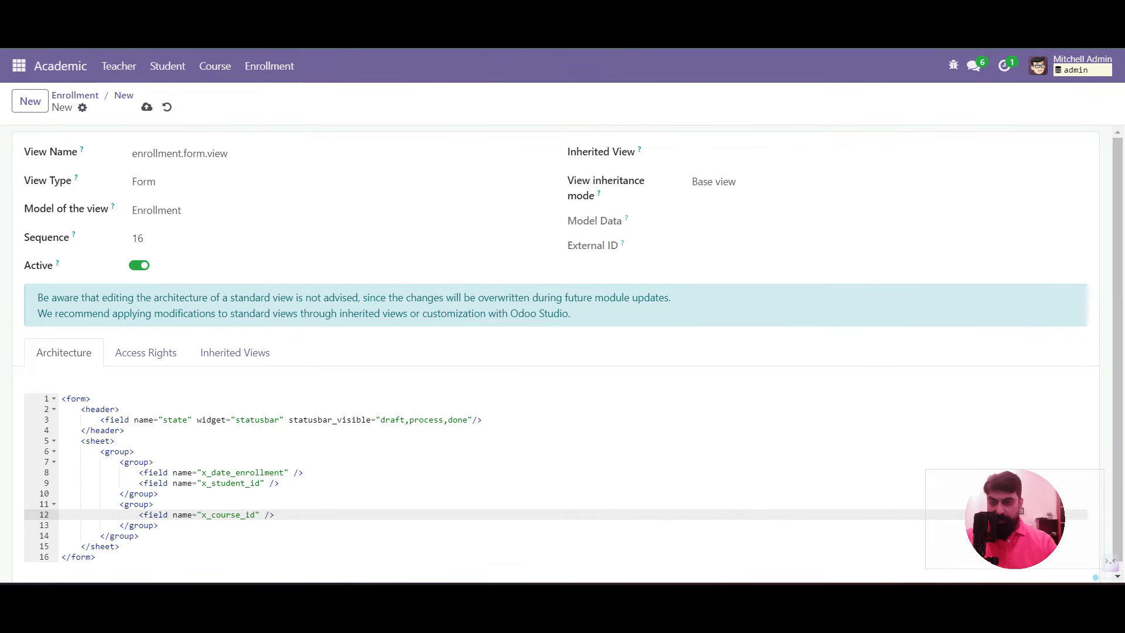
click(147, 107)
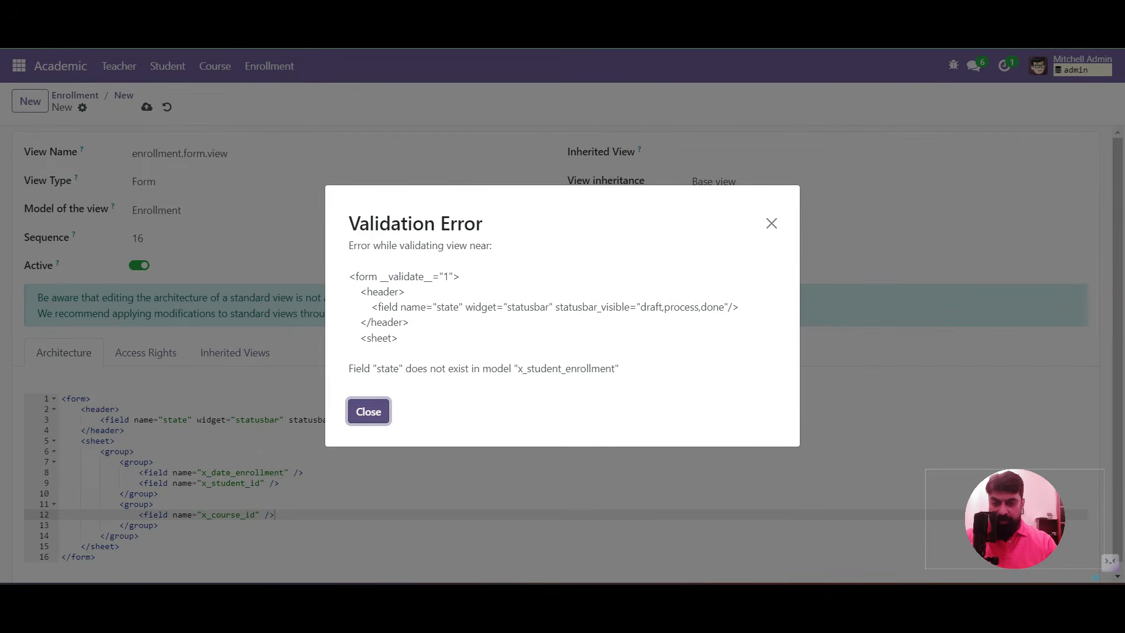
Rename the statusbar field from state to x_state, save, and return to the new form
double_click(388, 368)
click(369, 412)
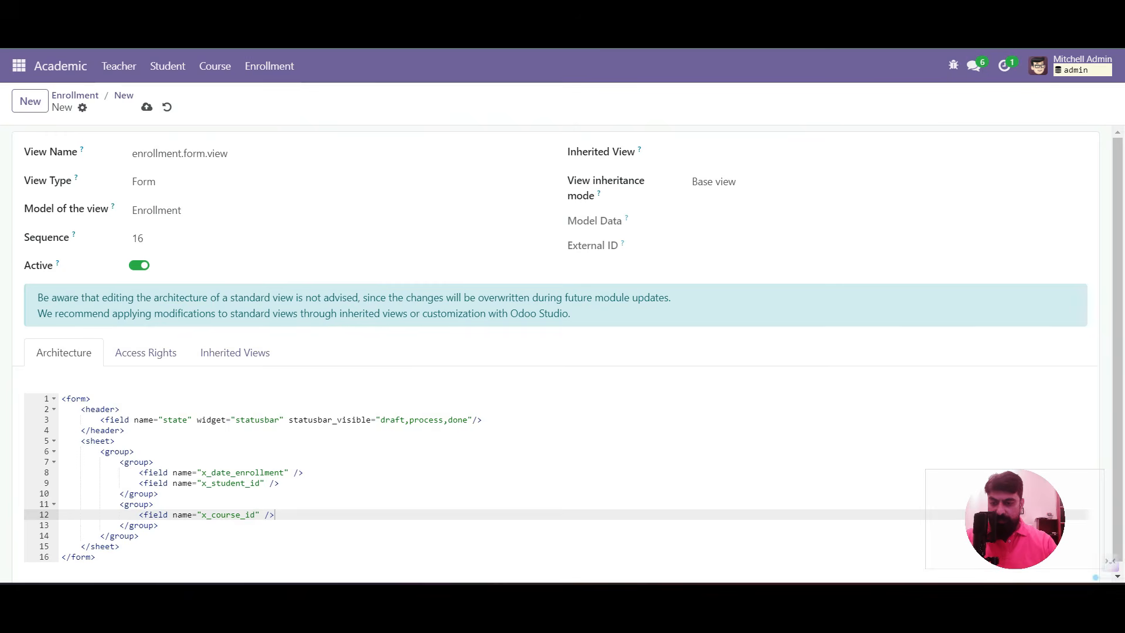
click(163, 421)
text(x_)
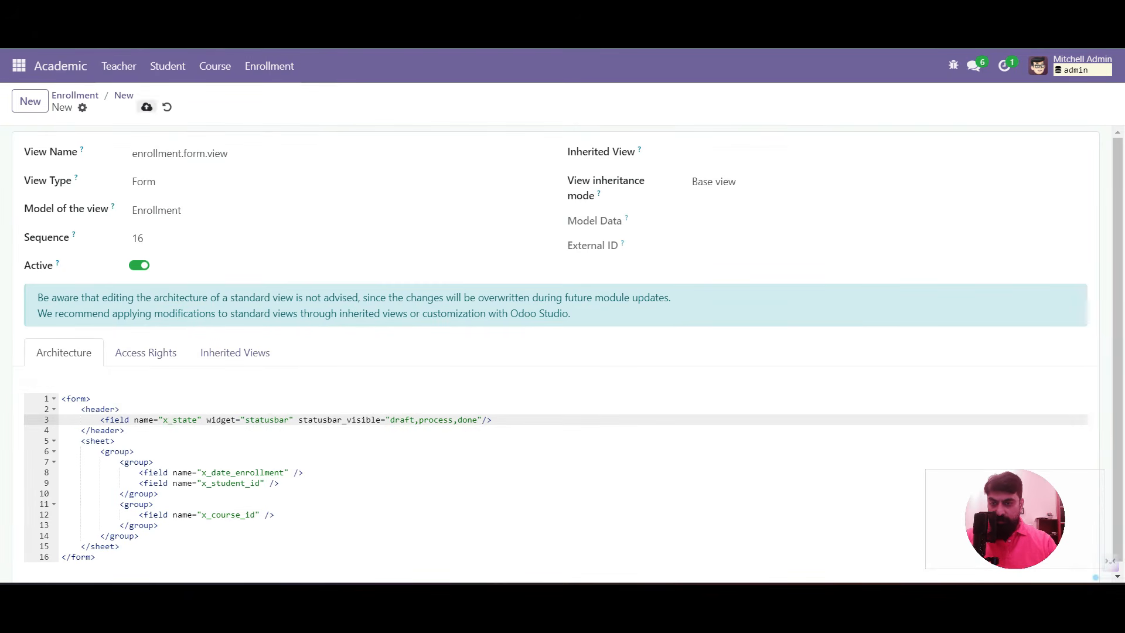
click(147, 106)
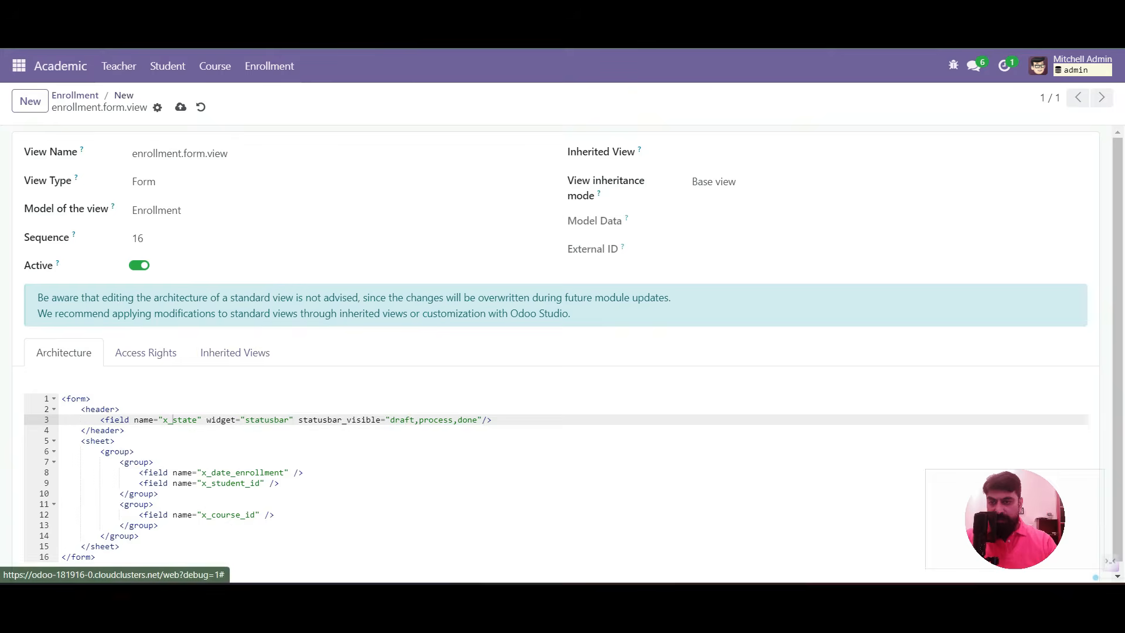
click(124, 96)
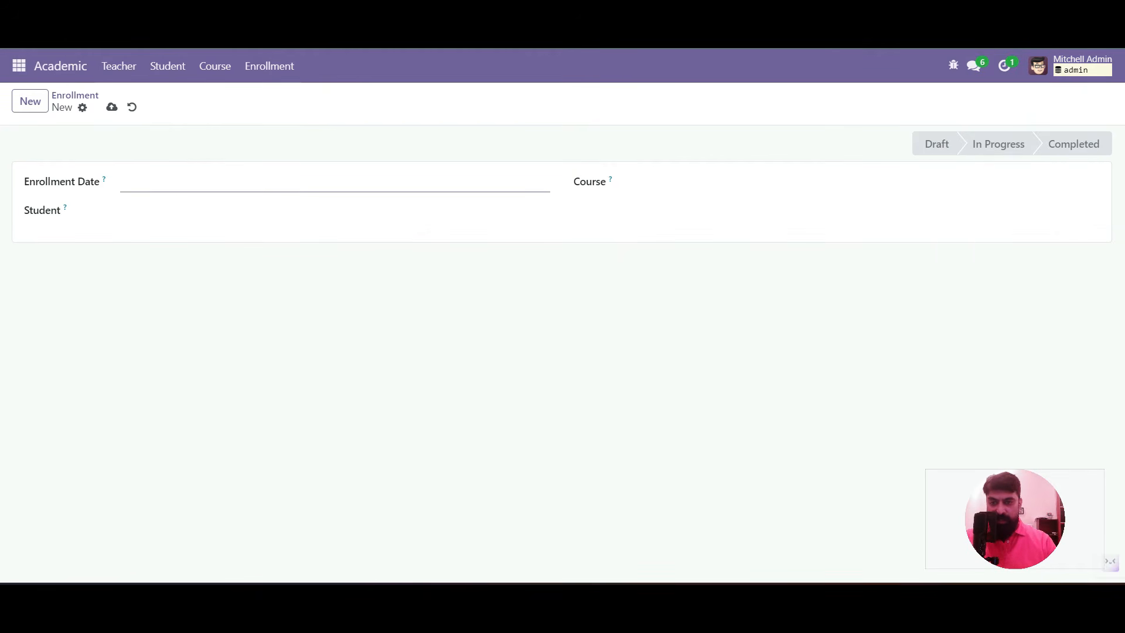
Fill a trial enrollment dated August 24 with a student and the MBA course, then discard it
click(335, 182)
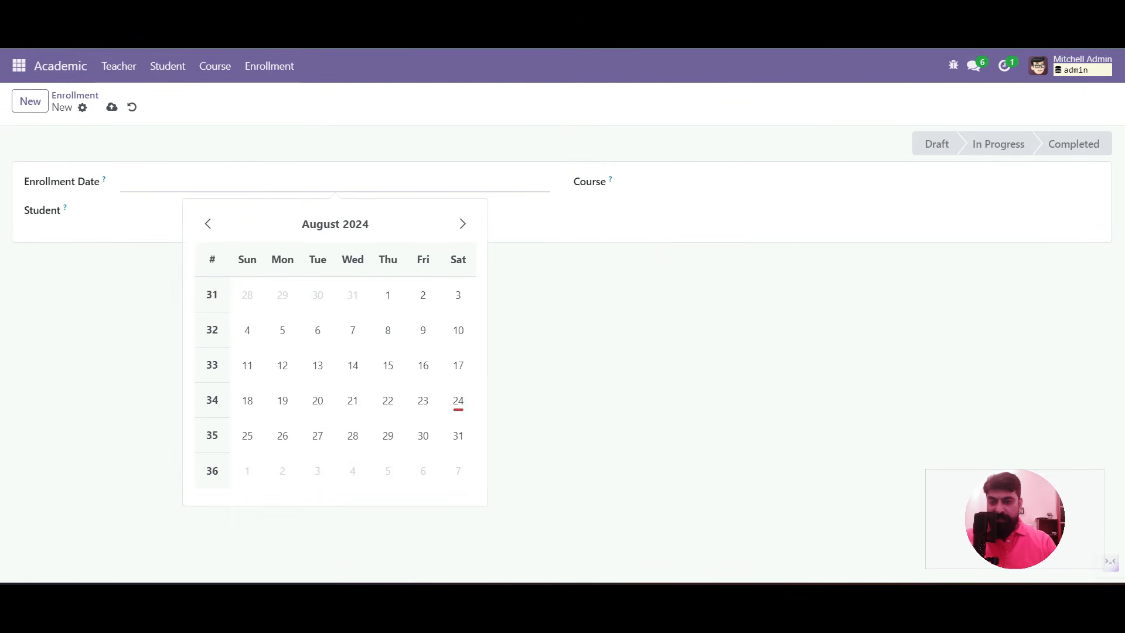
click(459, 401)
click(332, 212)
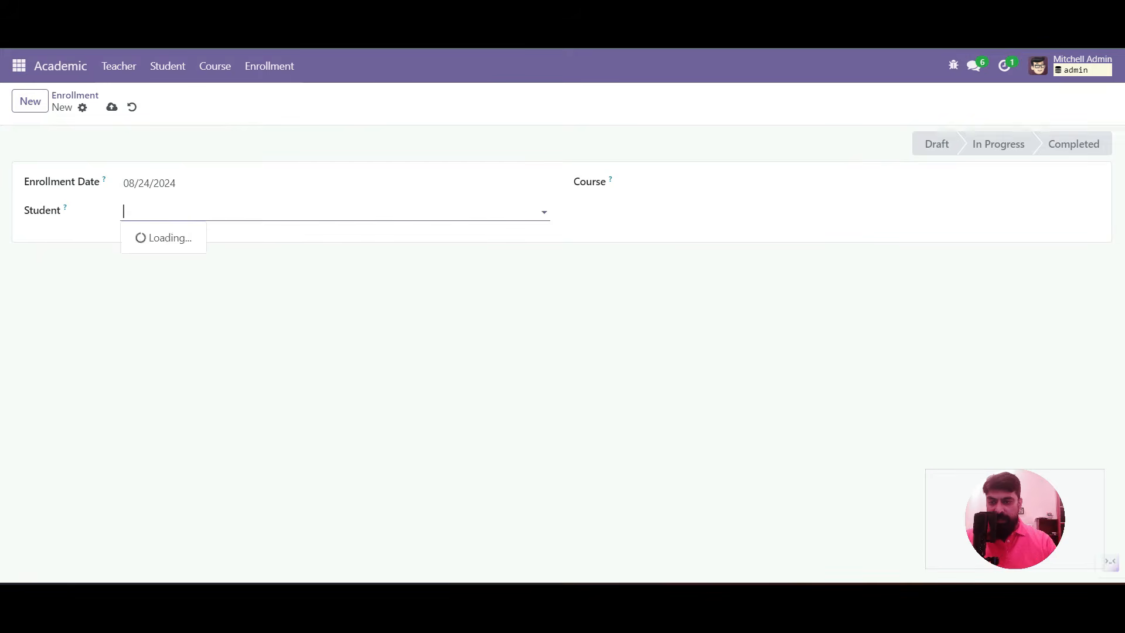
click(153, 238)
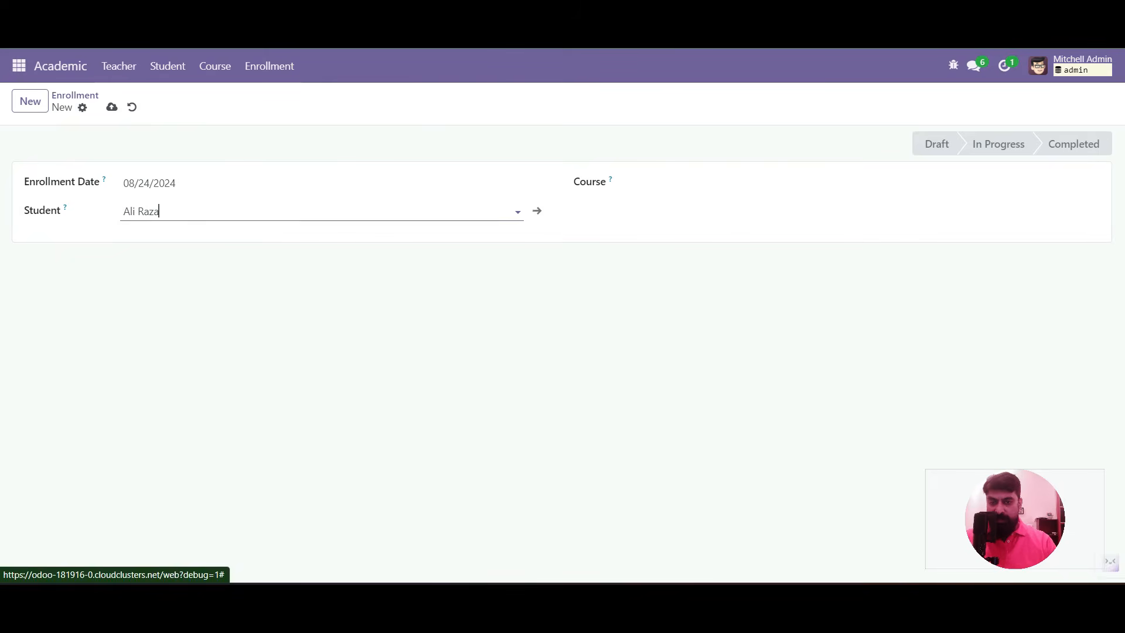
click(859, 184)
click(718, 209)
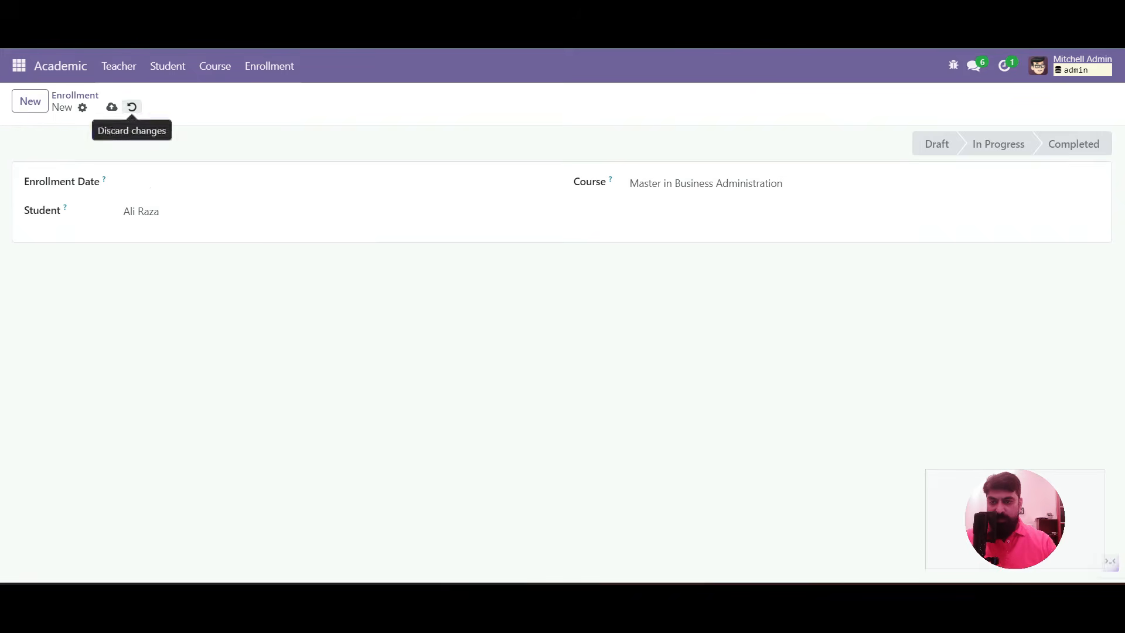
click(132, 106)
click(954, 66)
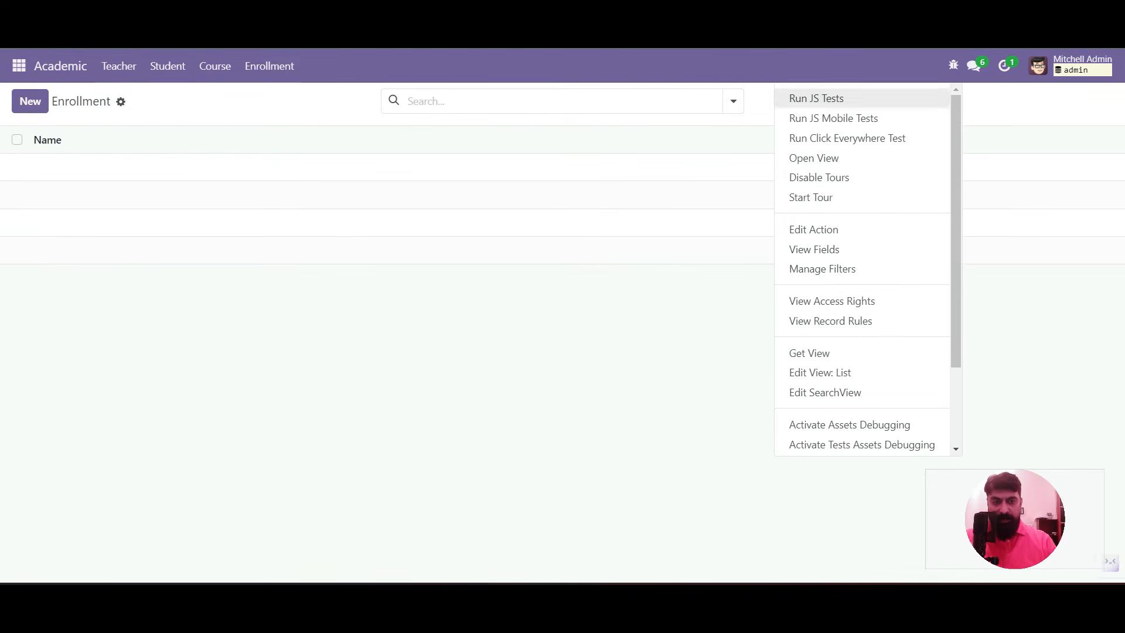
Review the x_state field's selection options Draft, In Progress, Completed and Cancel
click(814, 249)
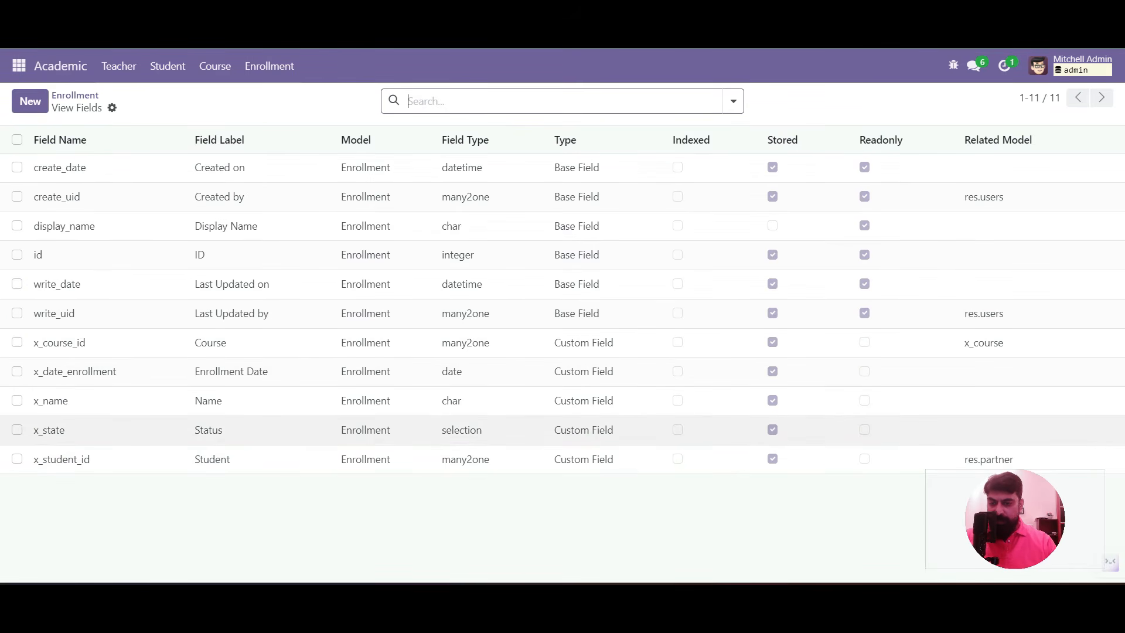
click(88, 431)
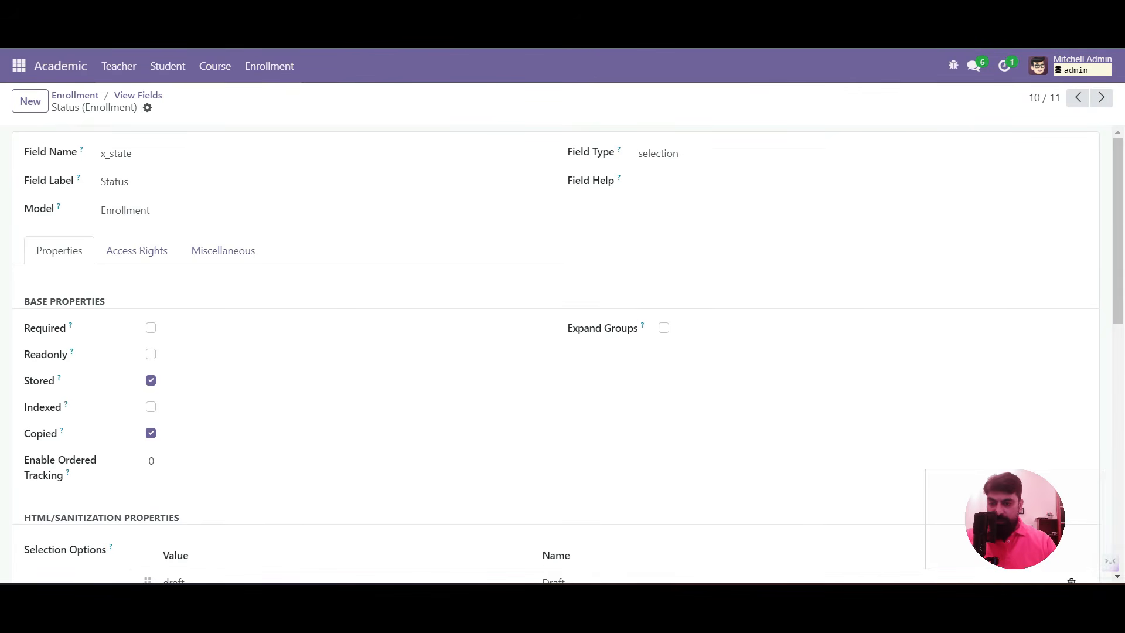
scroll(567, 355, down, 1)
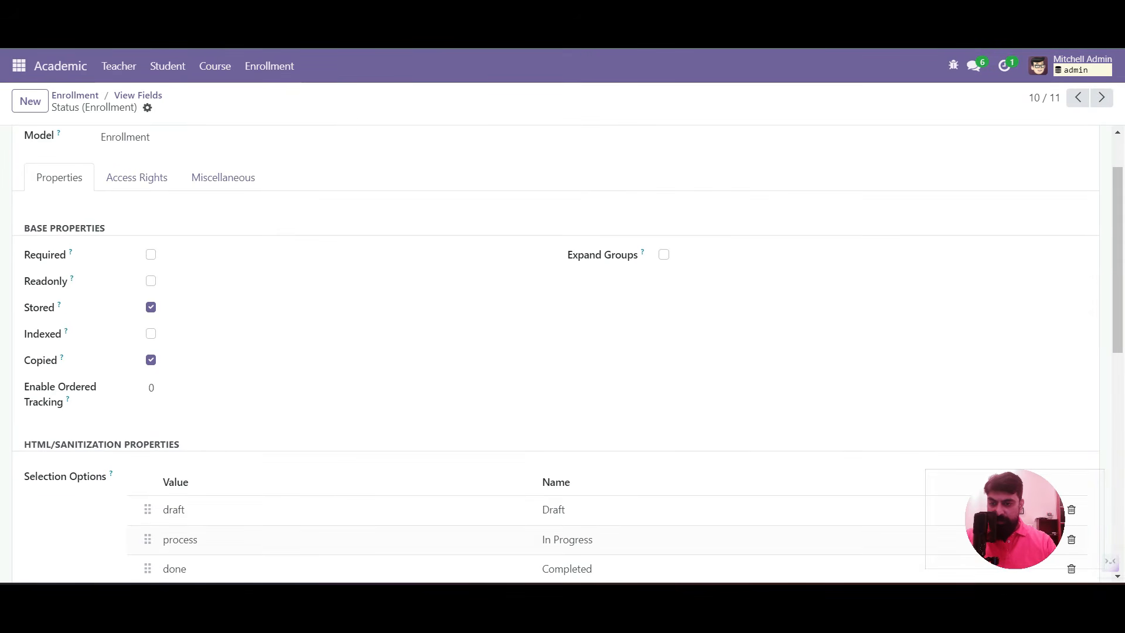
scroll(568, 349, down, 4)
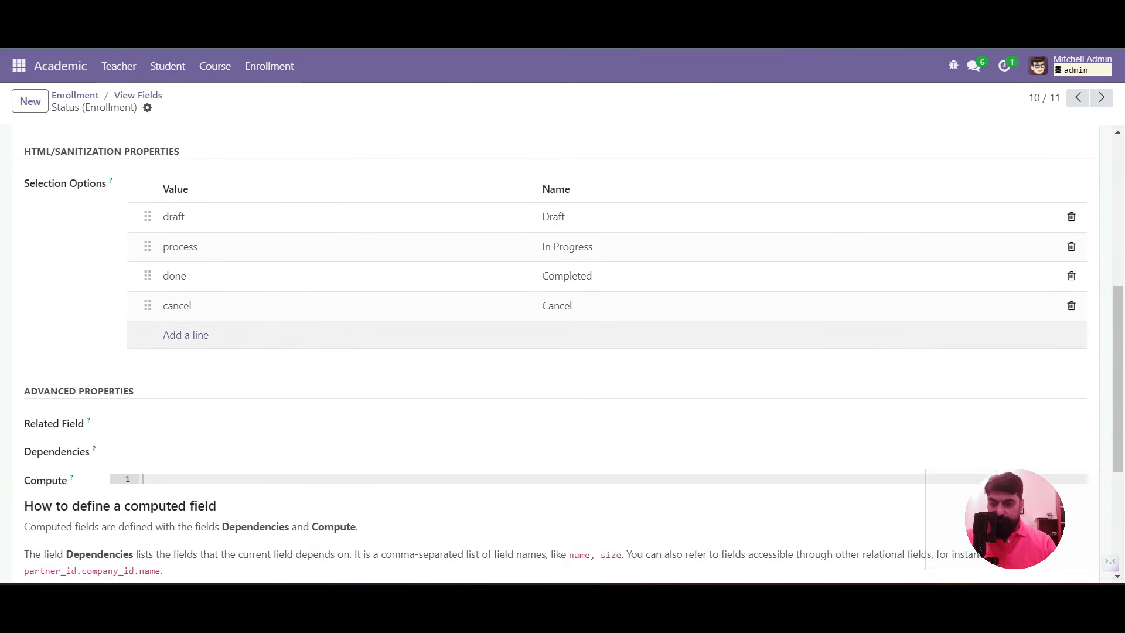
scroll(568, 352, down, 4)
scroll(568, 352, up, 8)
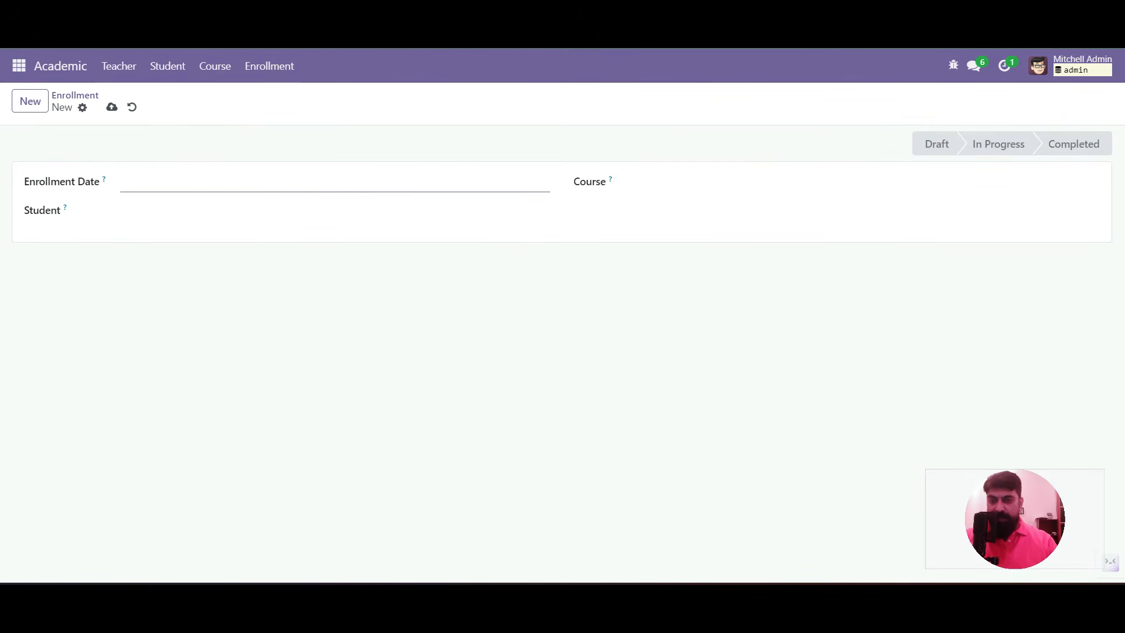
Add a div with an h1 x_name field, placeholder 'Admission No', at the top of the sheet
click(953, 66)
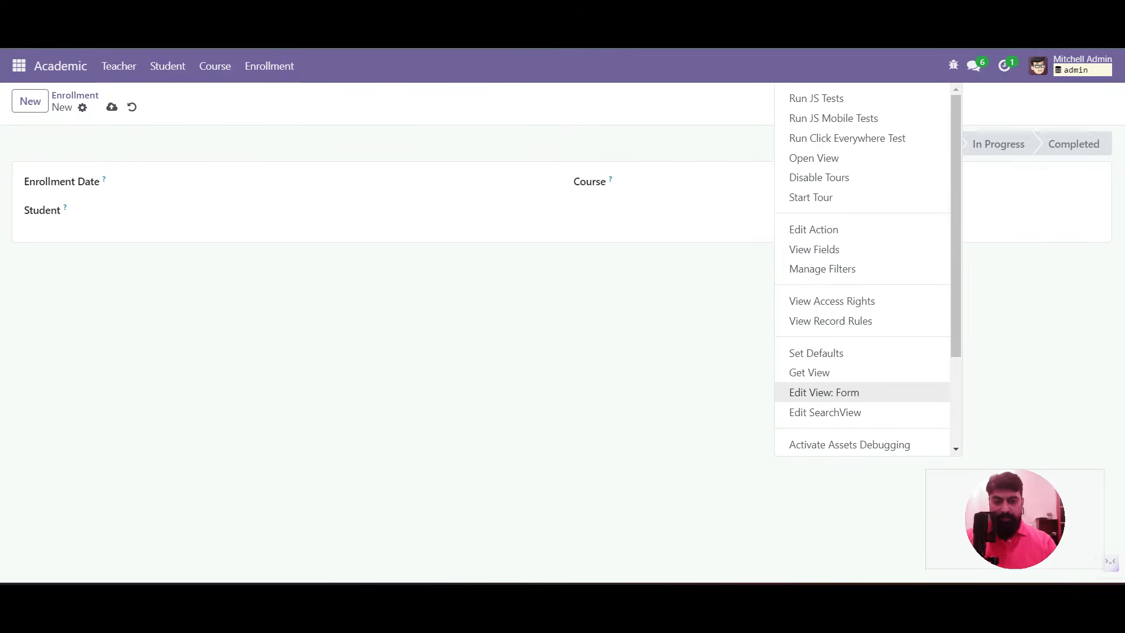
click(824, 392)
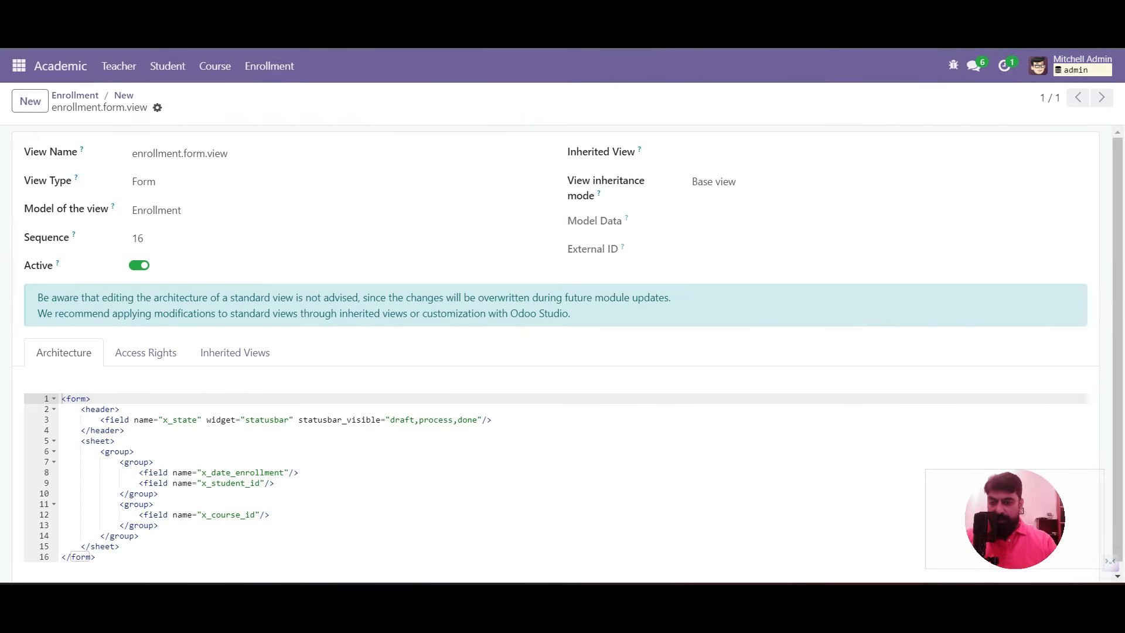
click(121, 409)
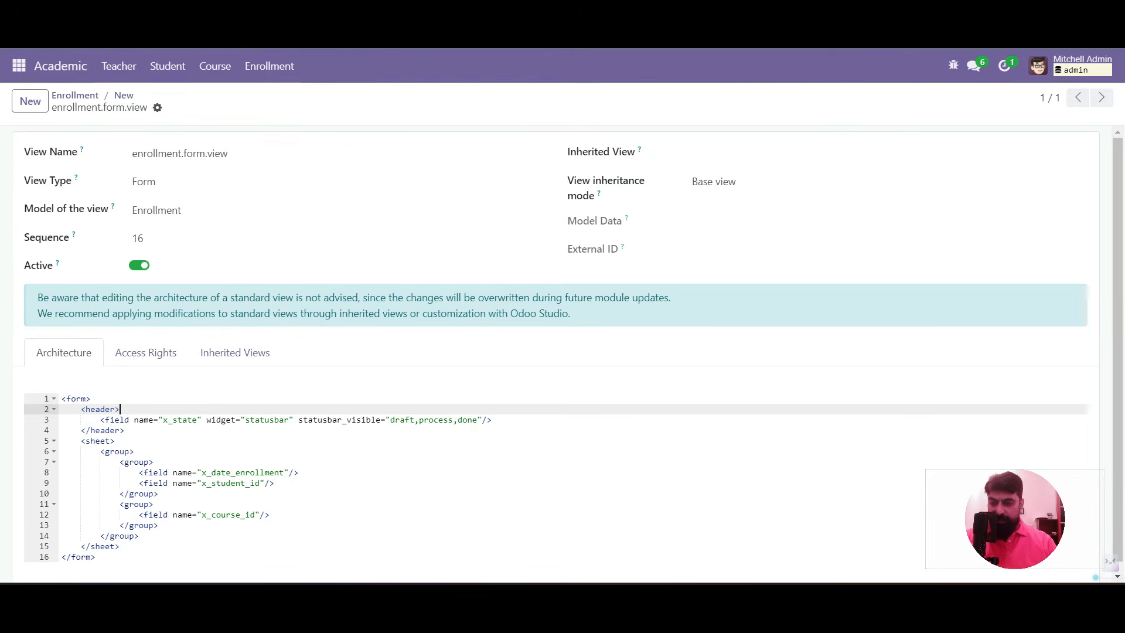
click(116, 441)
key(Return)
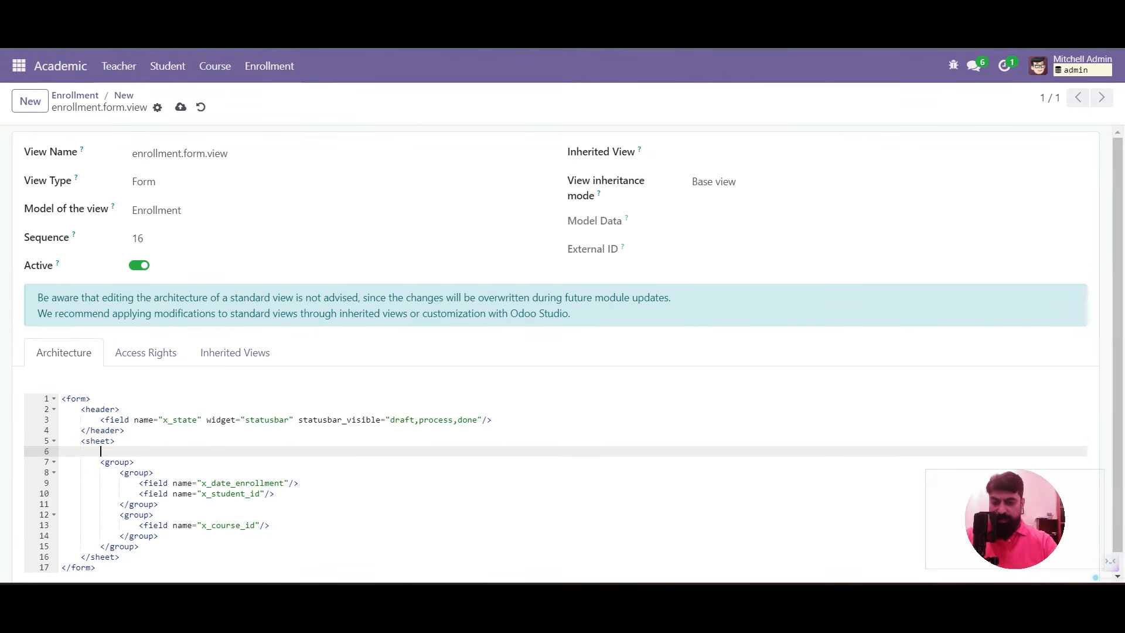
text(<div>)
key(Return)
text(<h1></h1>)
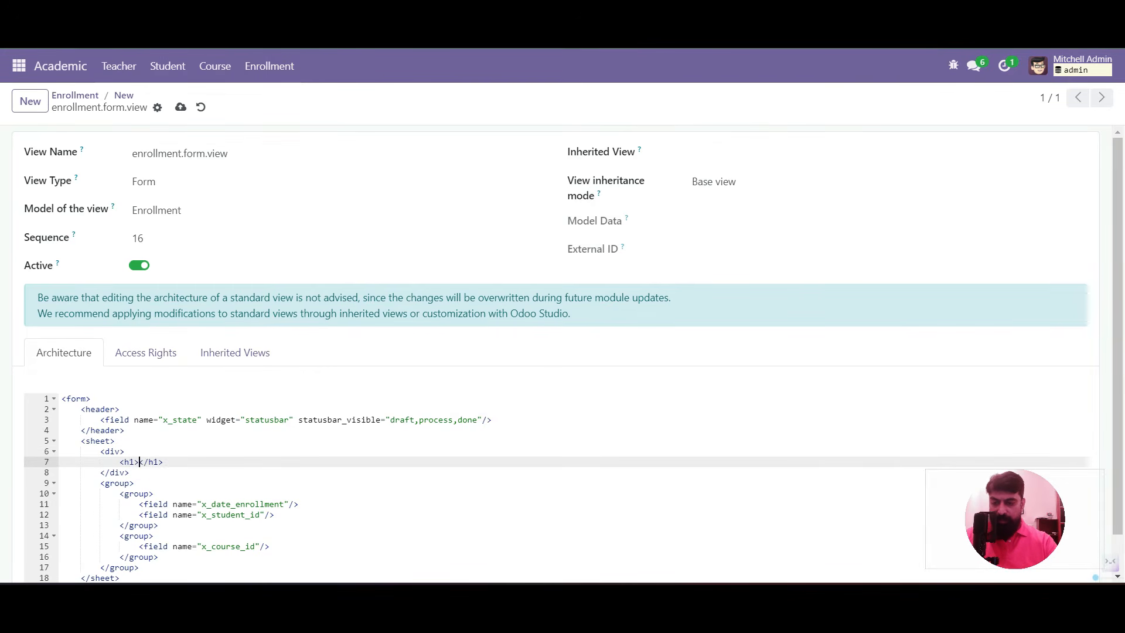
key(Return)
text(<field name="x)
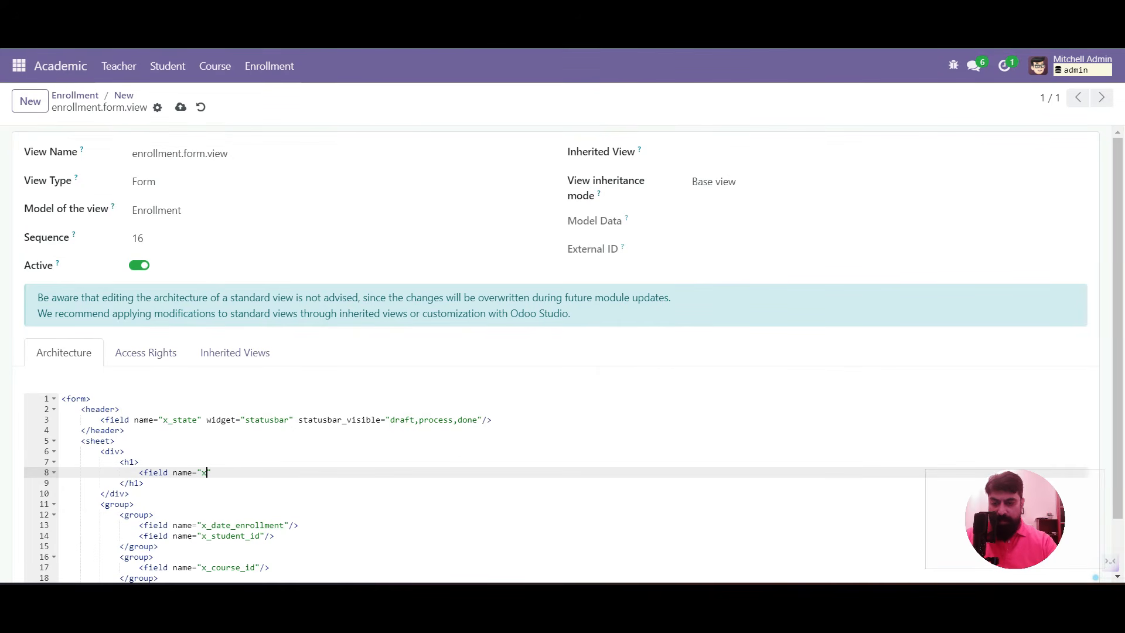
text(_name" placeholder)
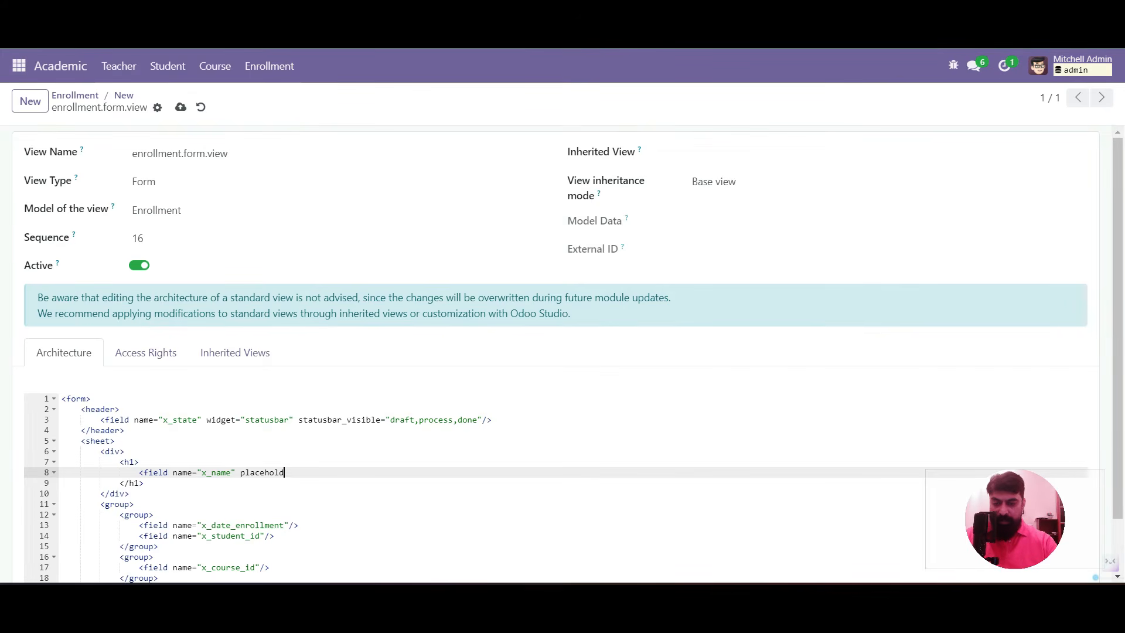
text(" placeholder=")
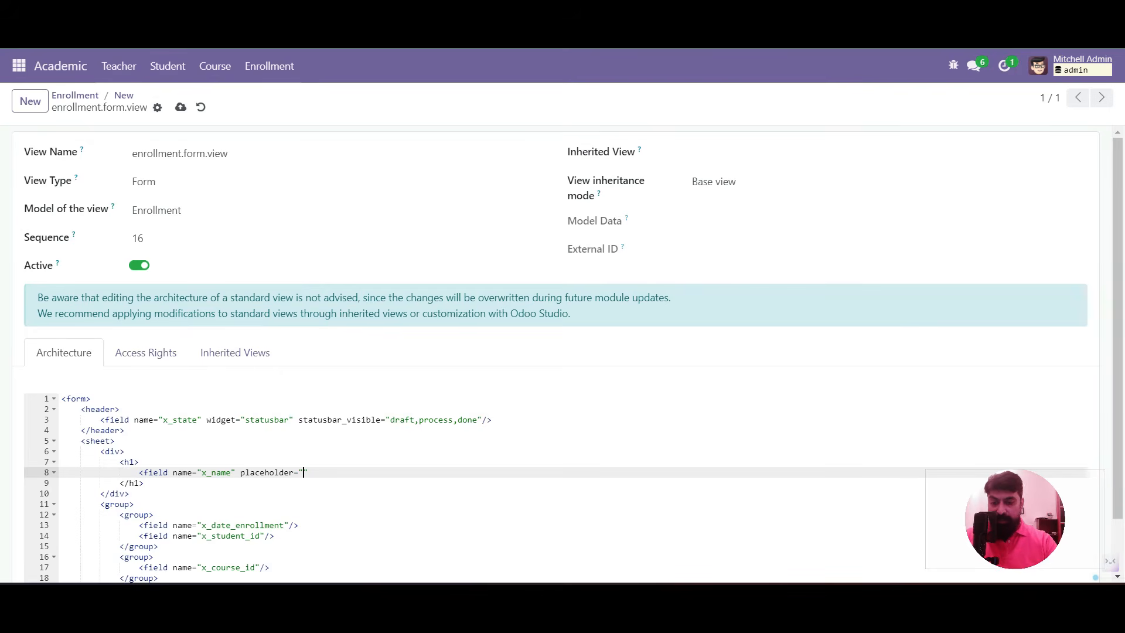
text(A)
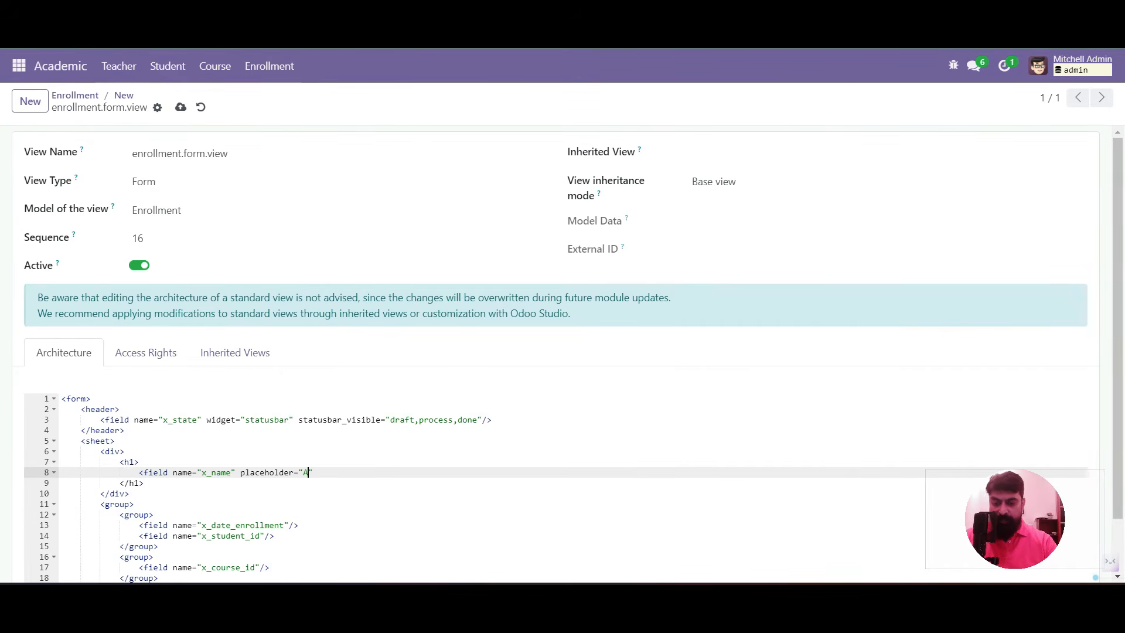
text(dmission No" />)
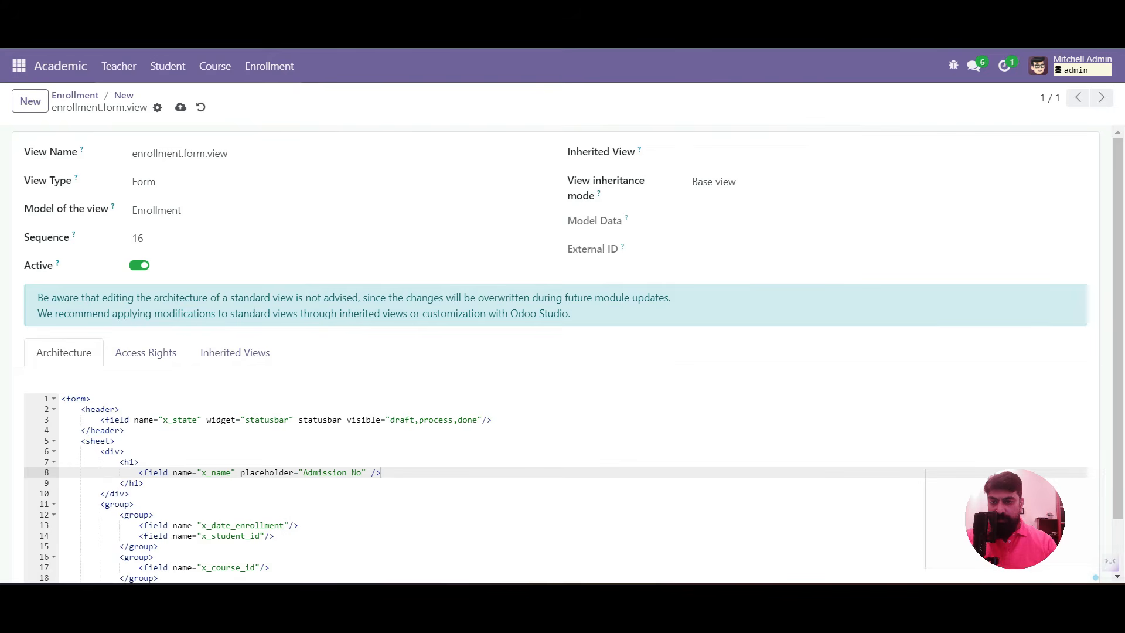
click(124, 95)
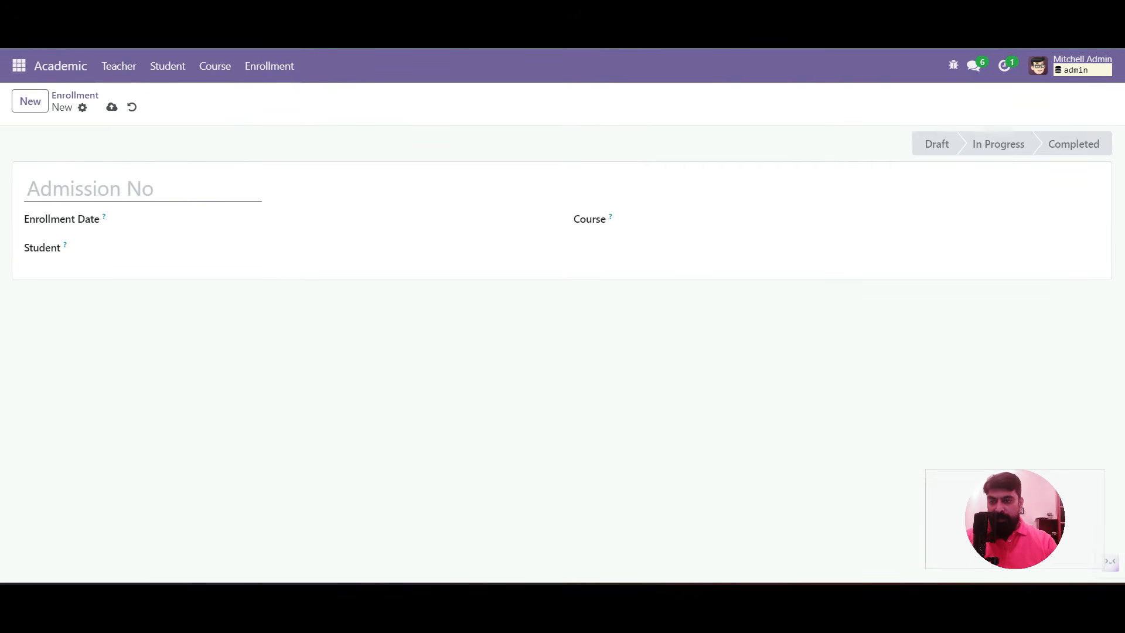
Save enrollment ADM/0001 dated 08/24/2024 with a student and Master in Business Administration
text(ADM)
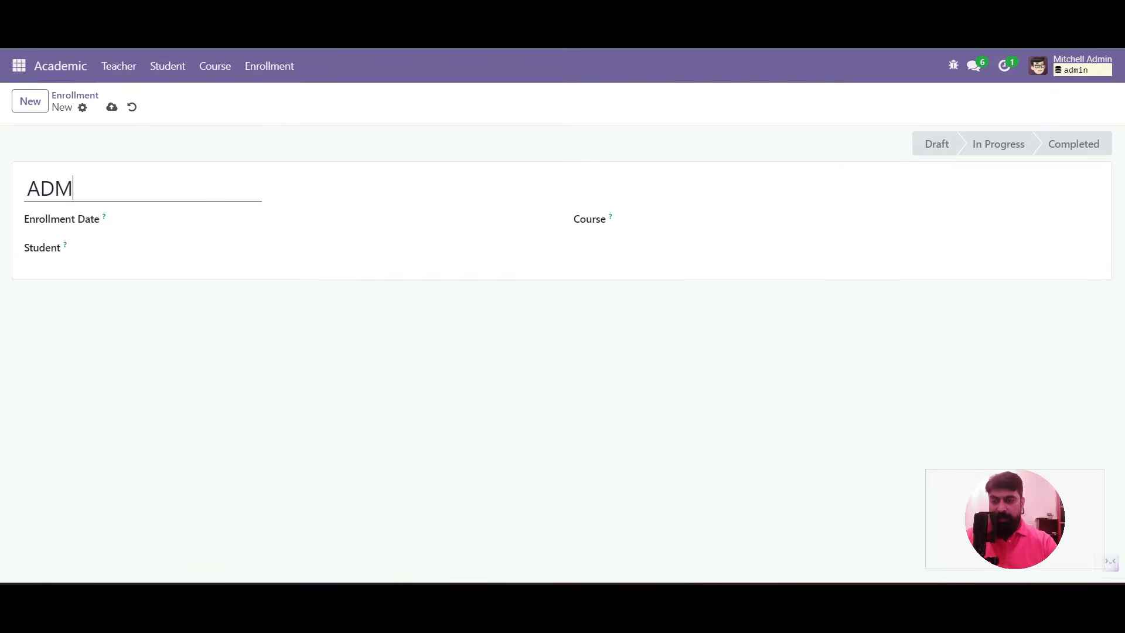
text(/0001)
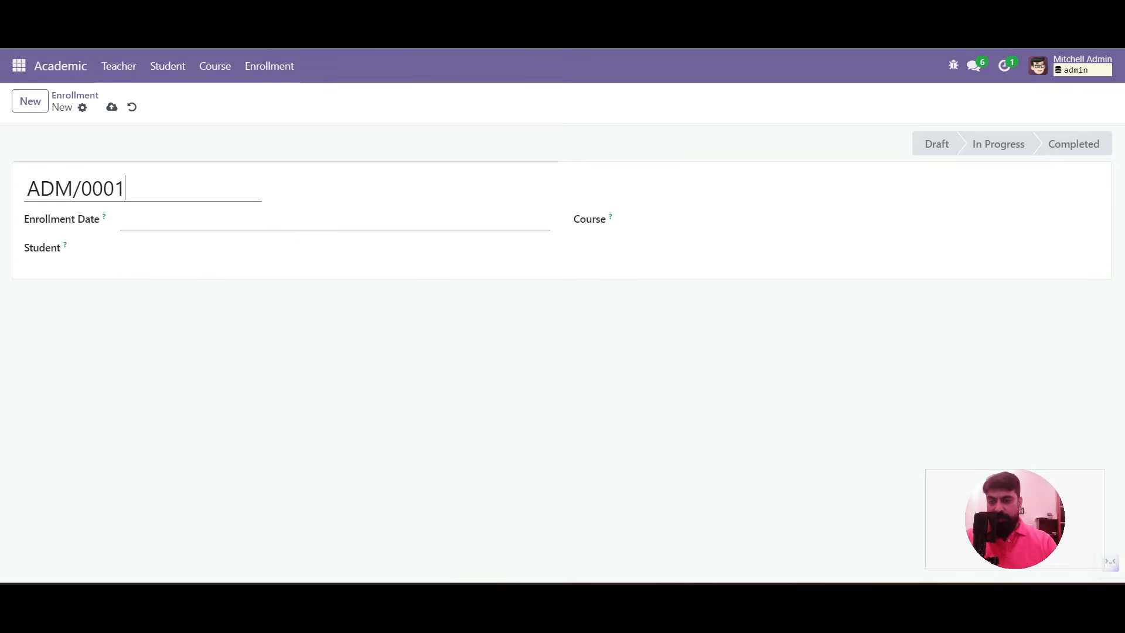
click(335, 220)
click(458, 438)
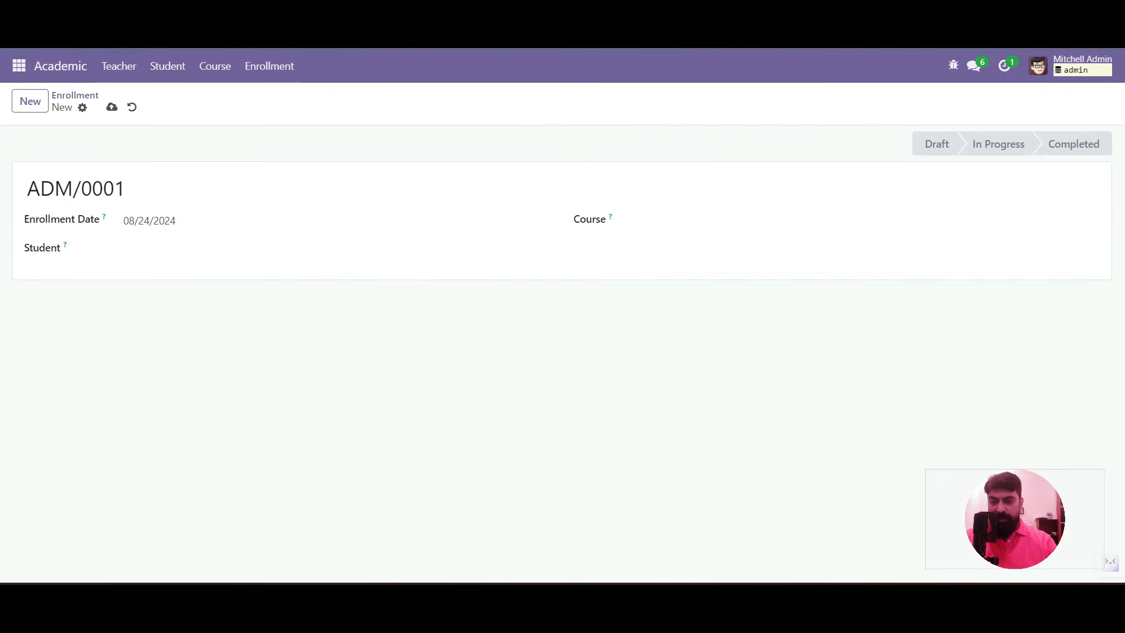
click(328, 251)
click(154, 275)
click(718, 221)
click(719, 247)
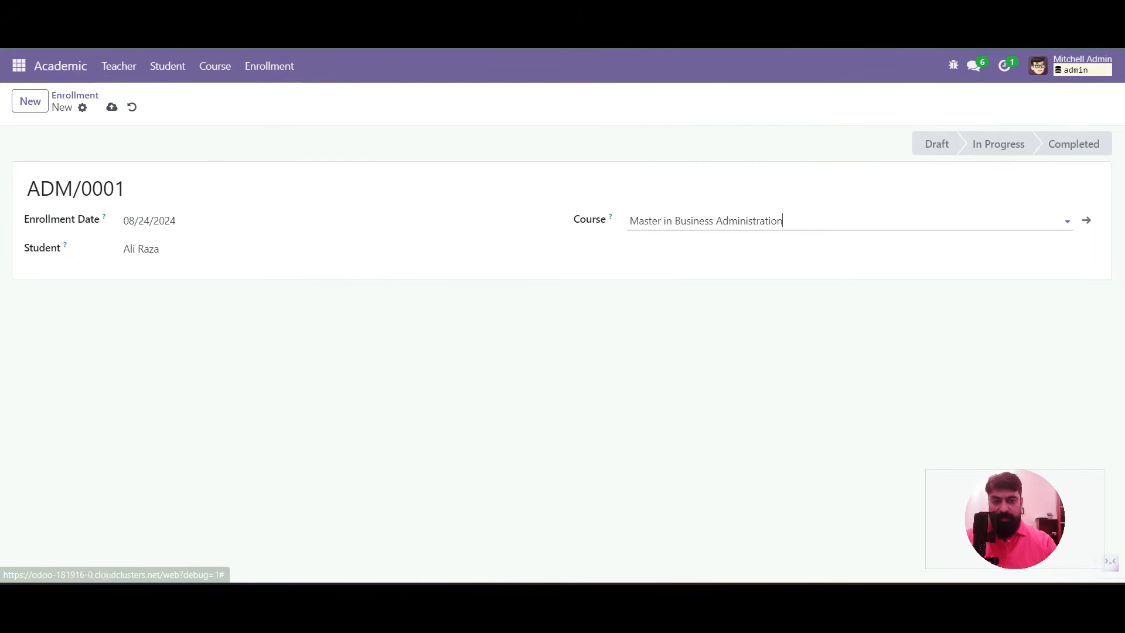
click(657, 345)
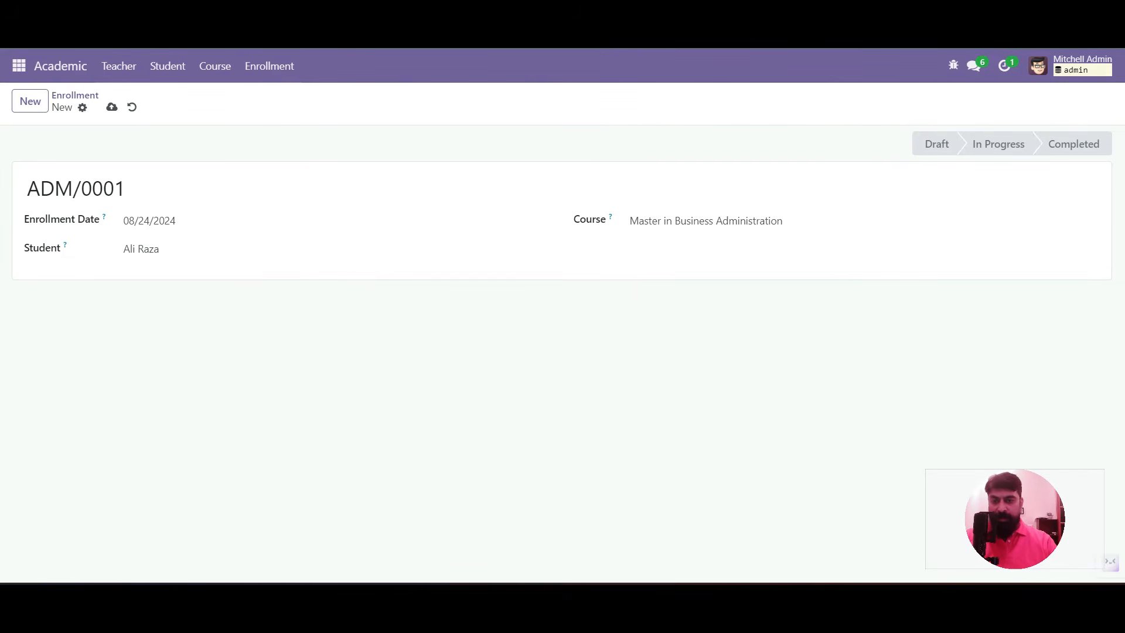
click(111, 106)
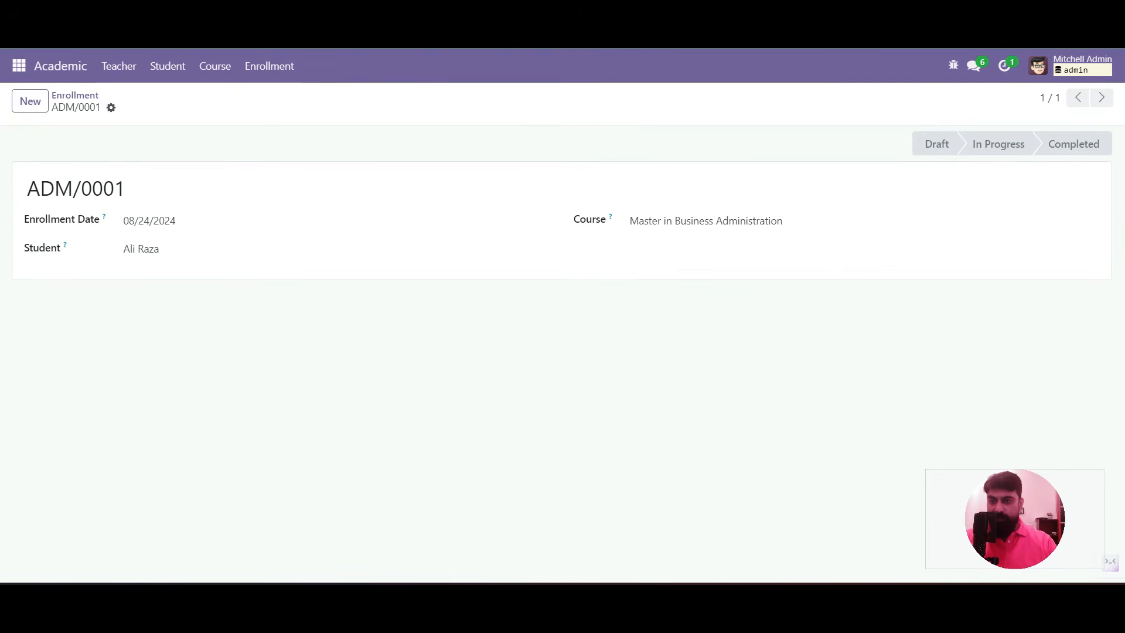
click(18, 65)
Search the Apps catalogue for 'auto' modules with the Apps-only filter removed
click(33, 256)
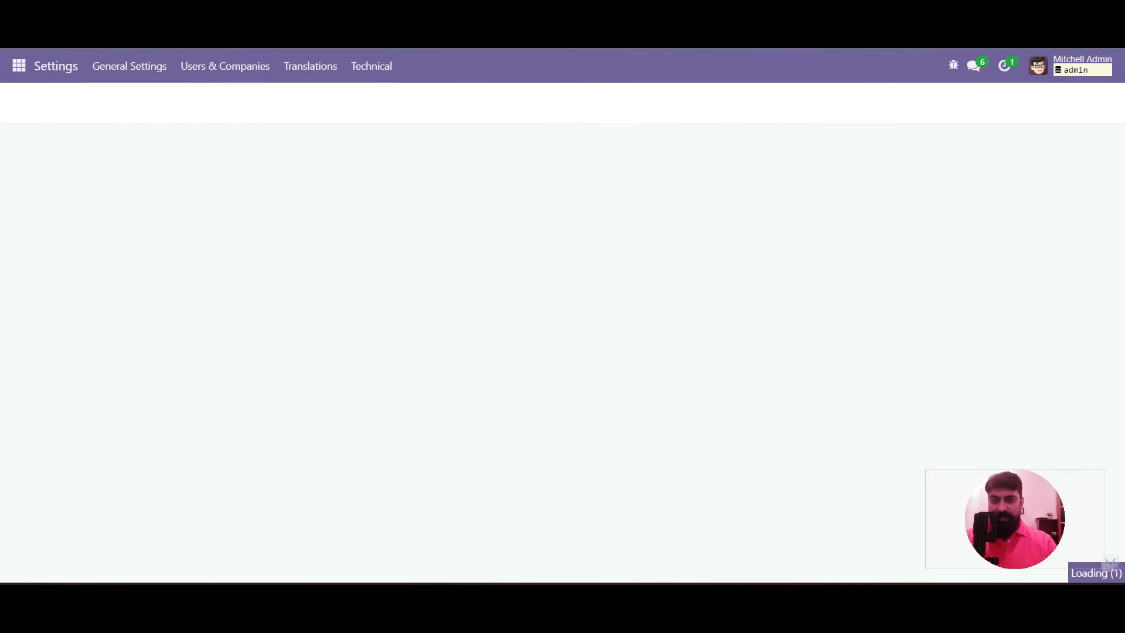
click(372, 66)
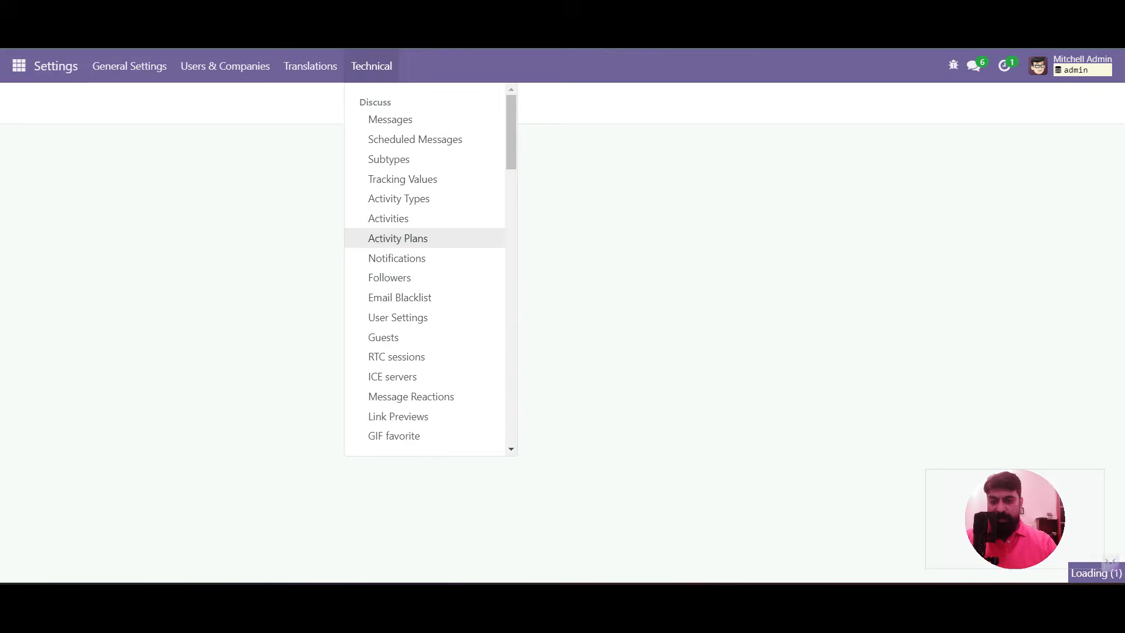
scroll(398, 236, down, 2)
click(18, 66)
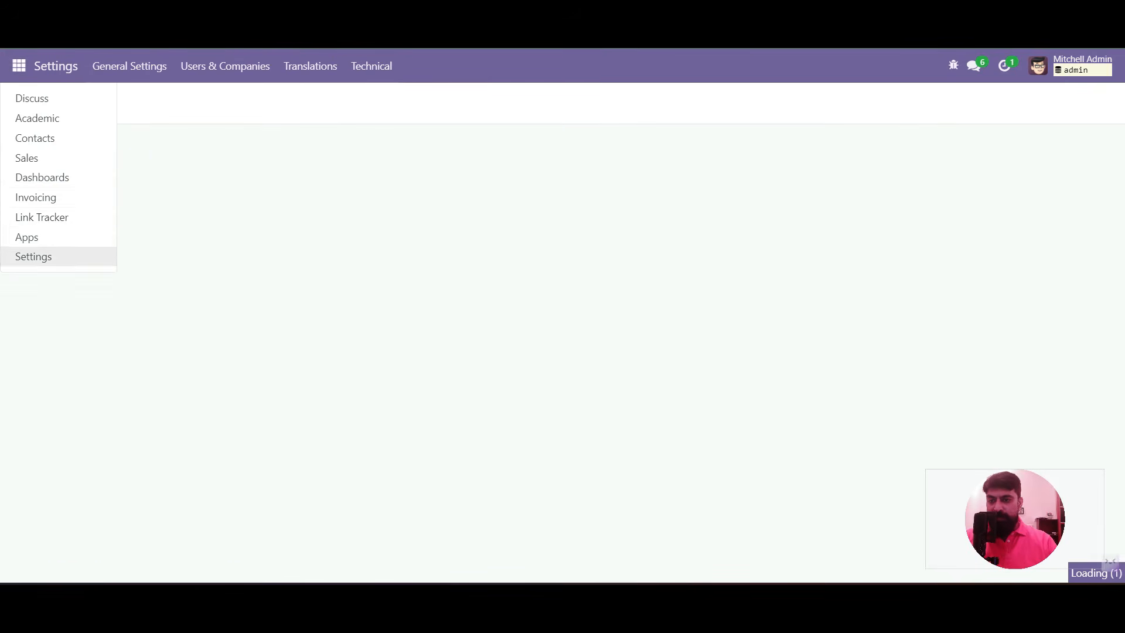
key(Return)
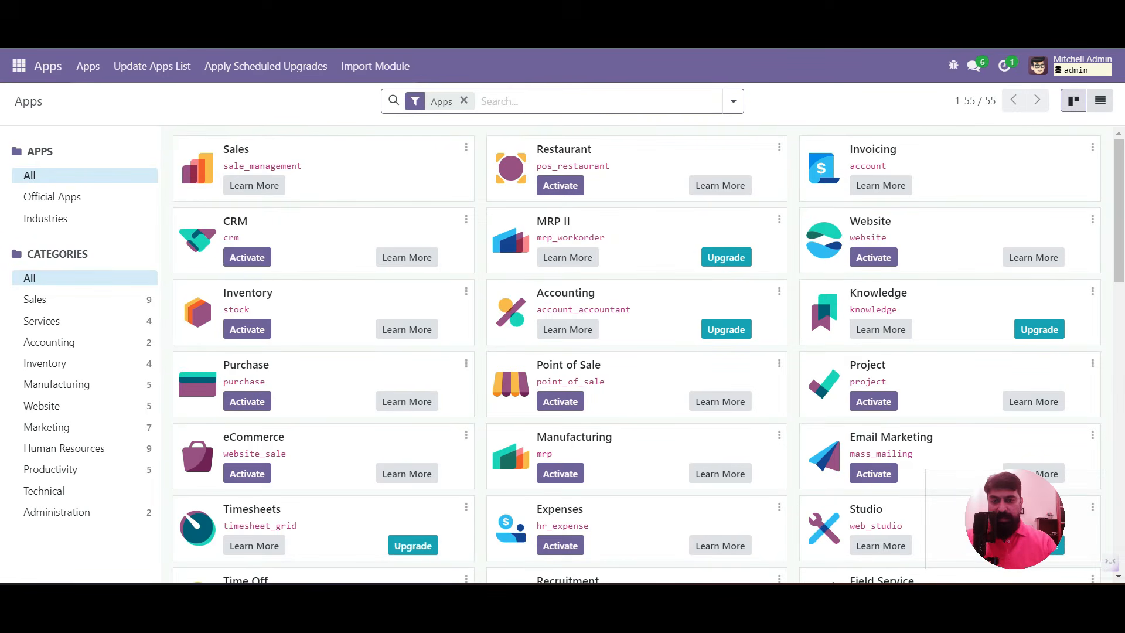
text(auto)
key(Return)
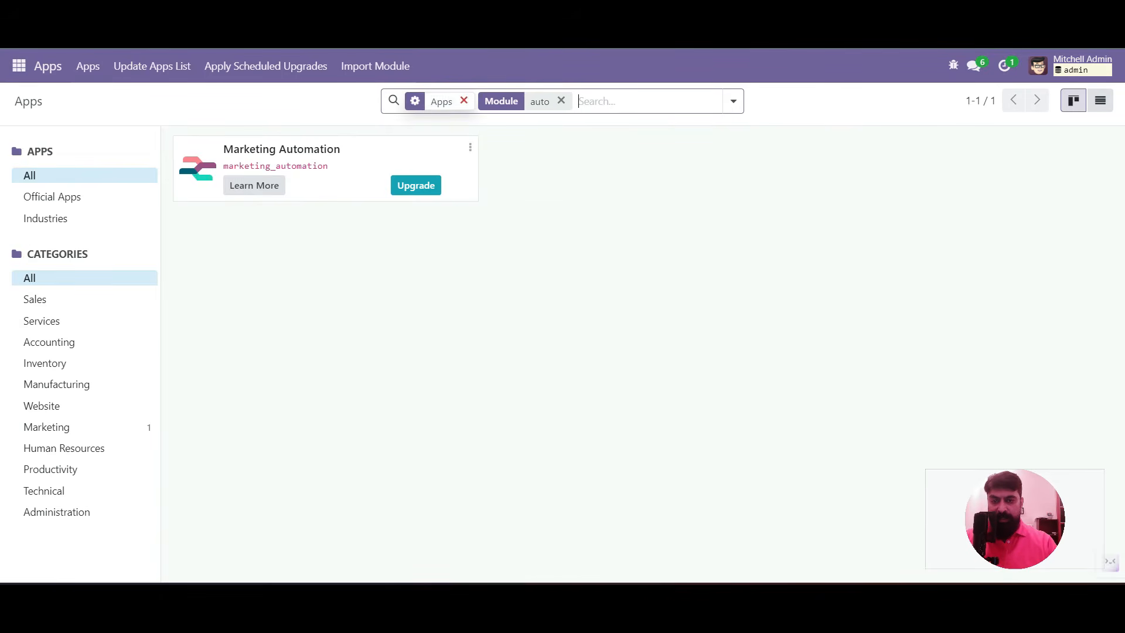
click(464, 101)
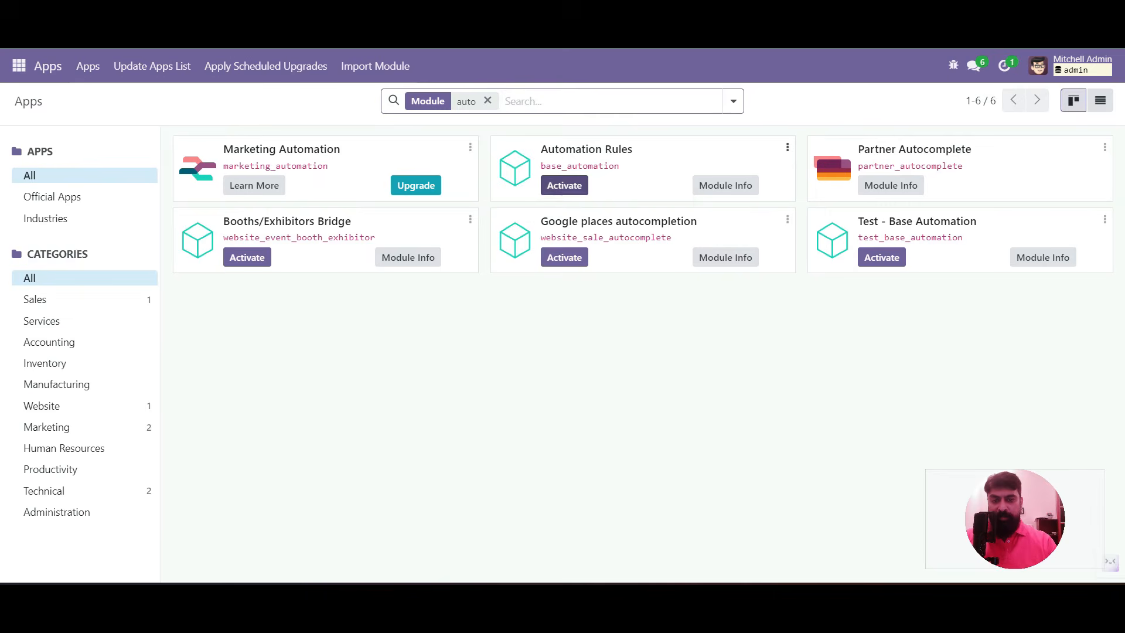
Activate the Automation Rules module and let Odoo reload into the Discuss inbox
click(564, 185)
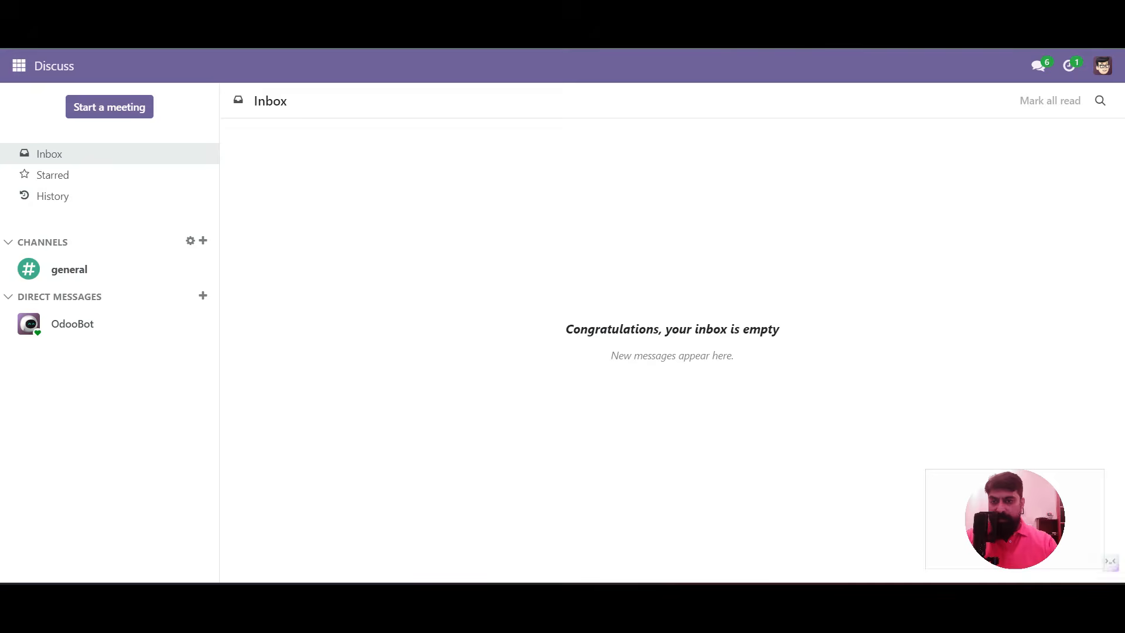
click(19, 66)
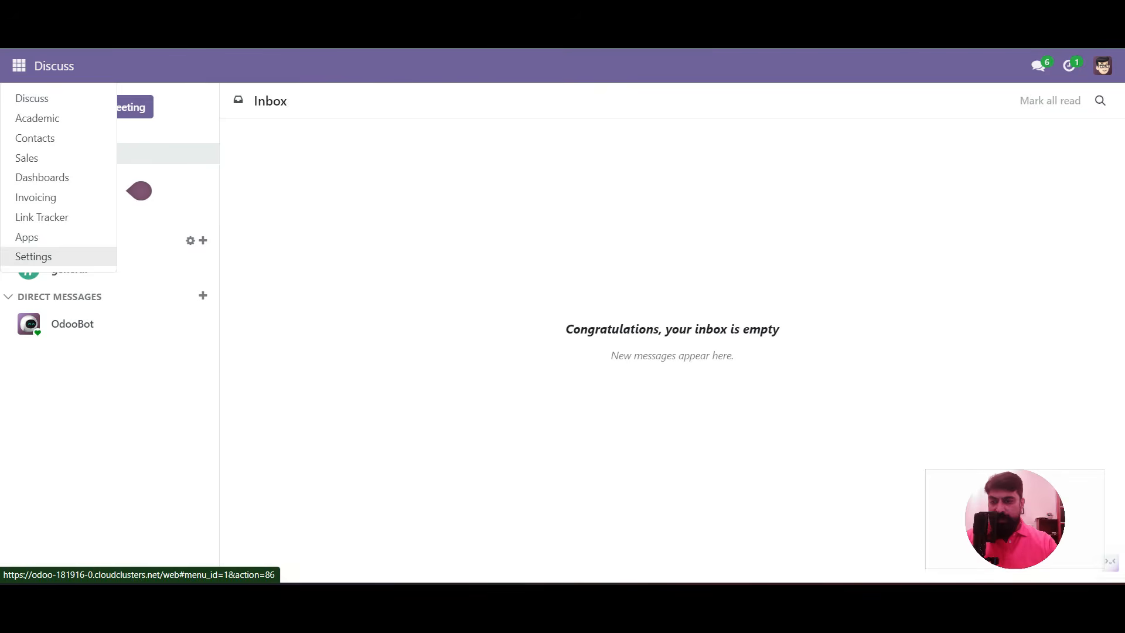
Go to Settings > Technical > Automation > Automation Rules
click(33, 256)
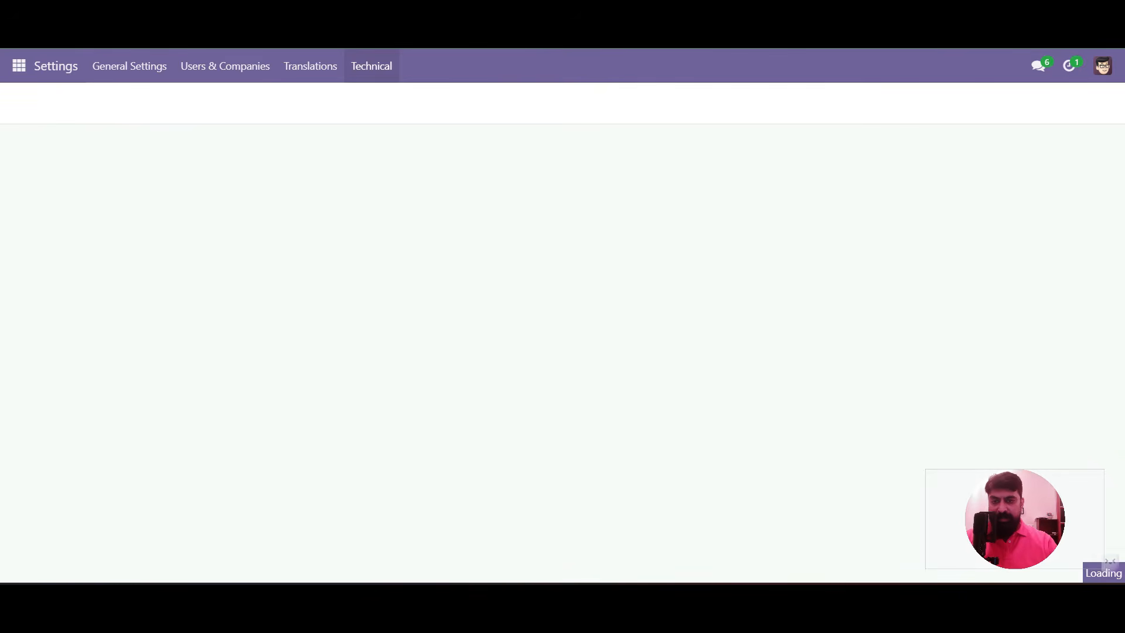
click(371, 66)
scroll(425, 258, down, 8)
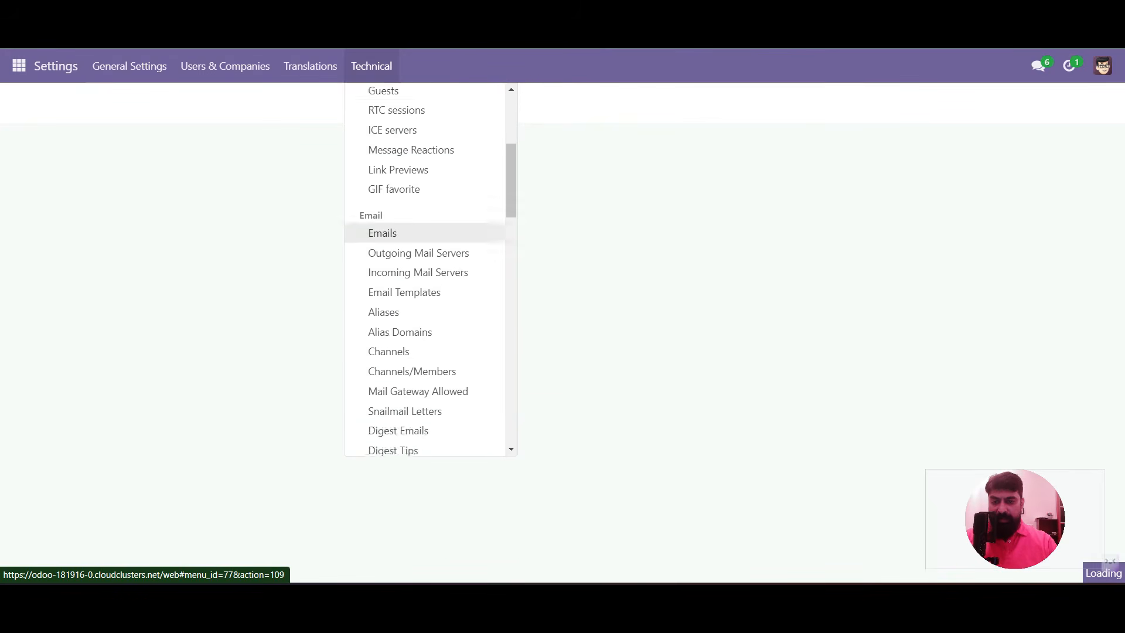
scroll(410, 258, down, 3)
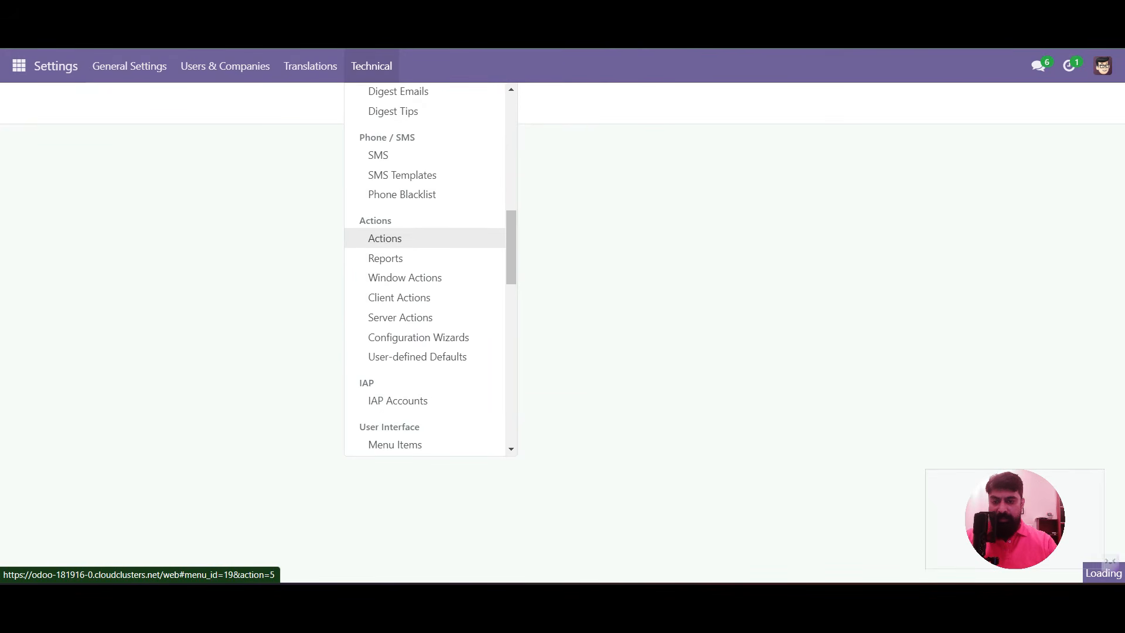
scroll(411, 297, down, 5)
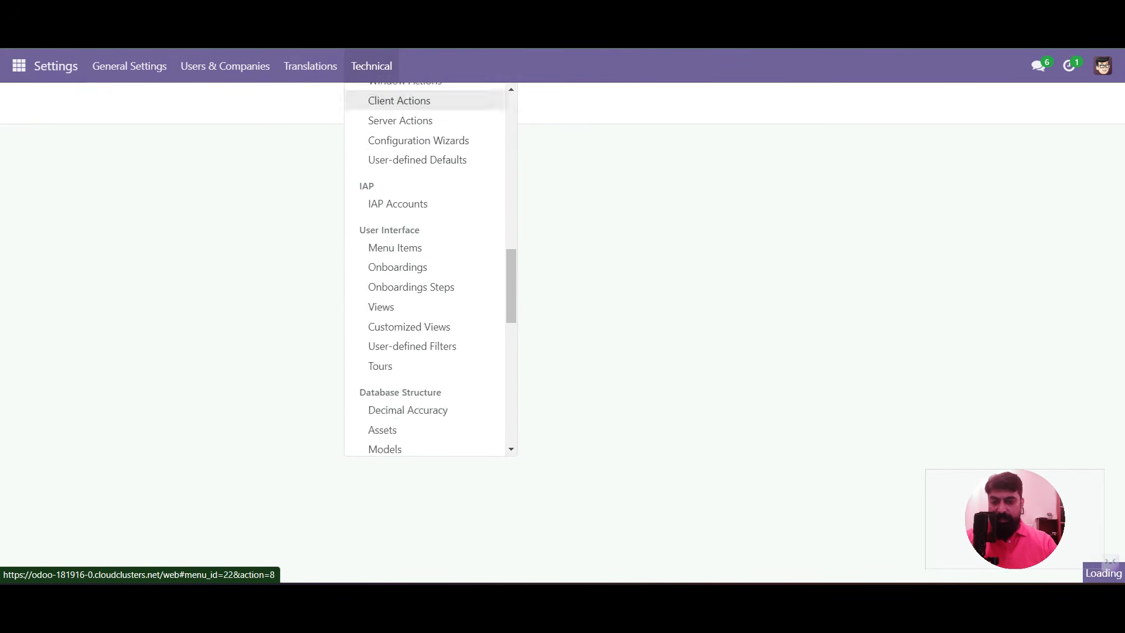
scroll(410, 211, down, 5)
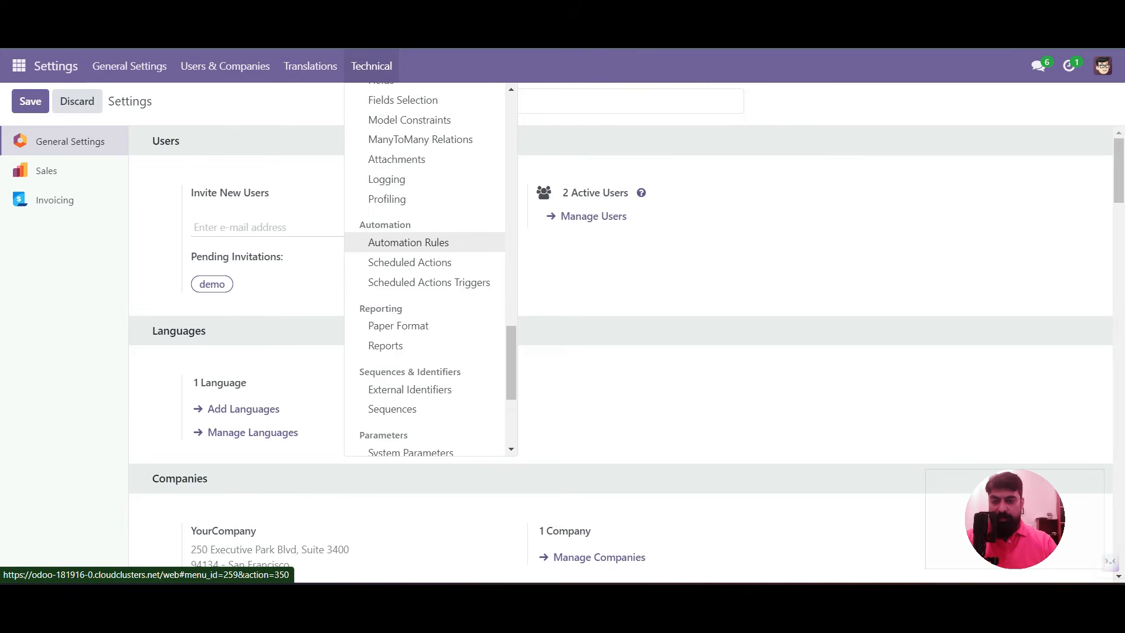
click(408, 242)
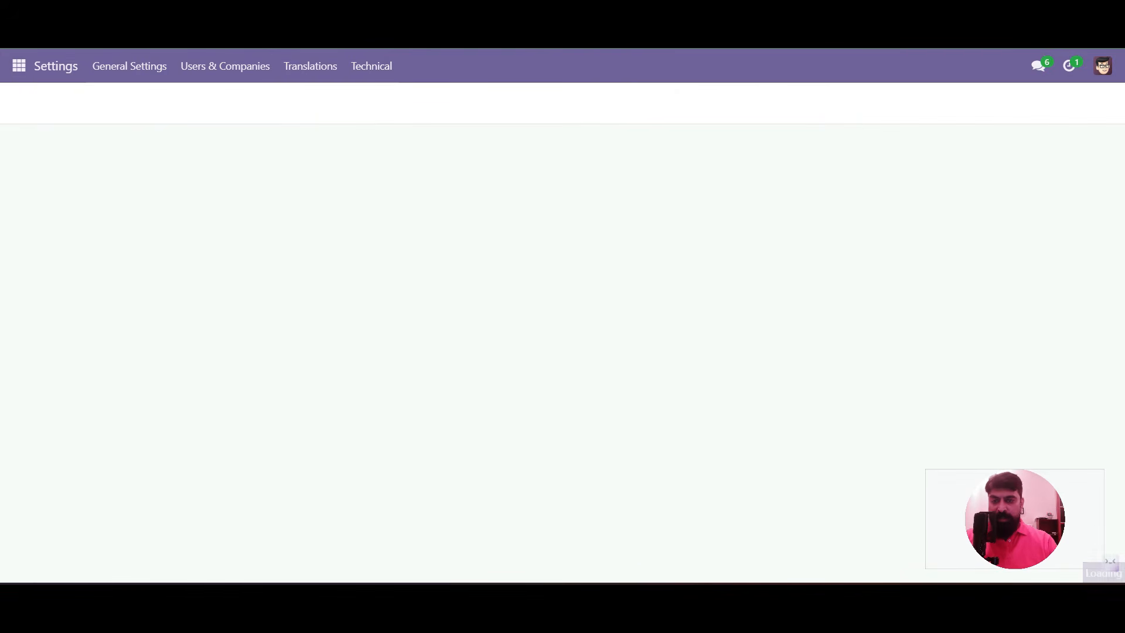
Create a new automation rule named 'Default Enrollment State'
click(564, 296)
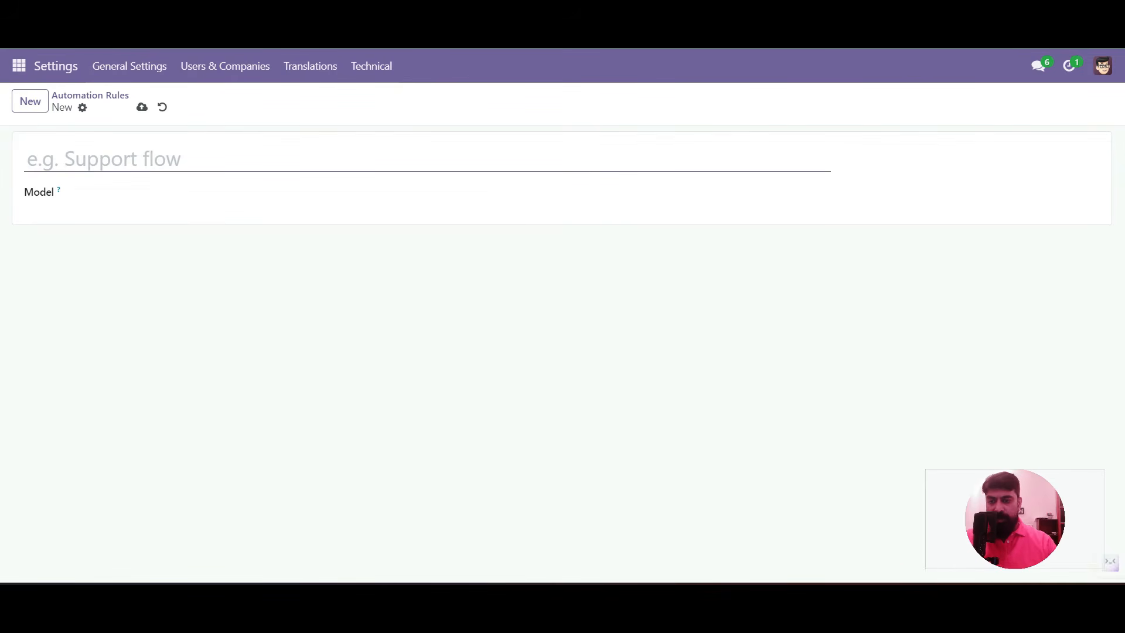
text(Default Enrollment State)
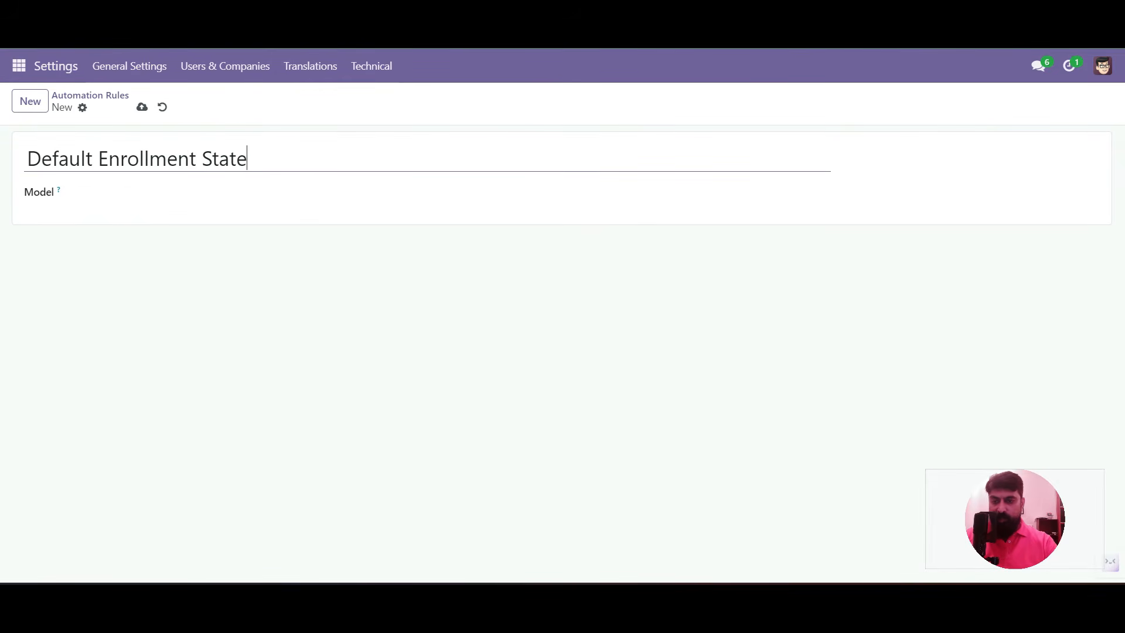
Set the rule's model to Enrollment and its trigger to On save
click(117, 194)
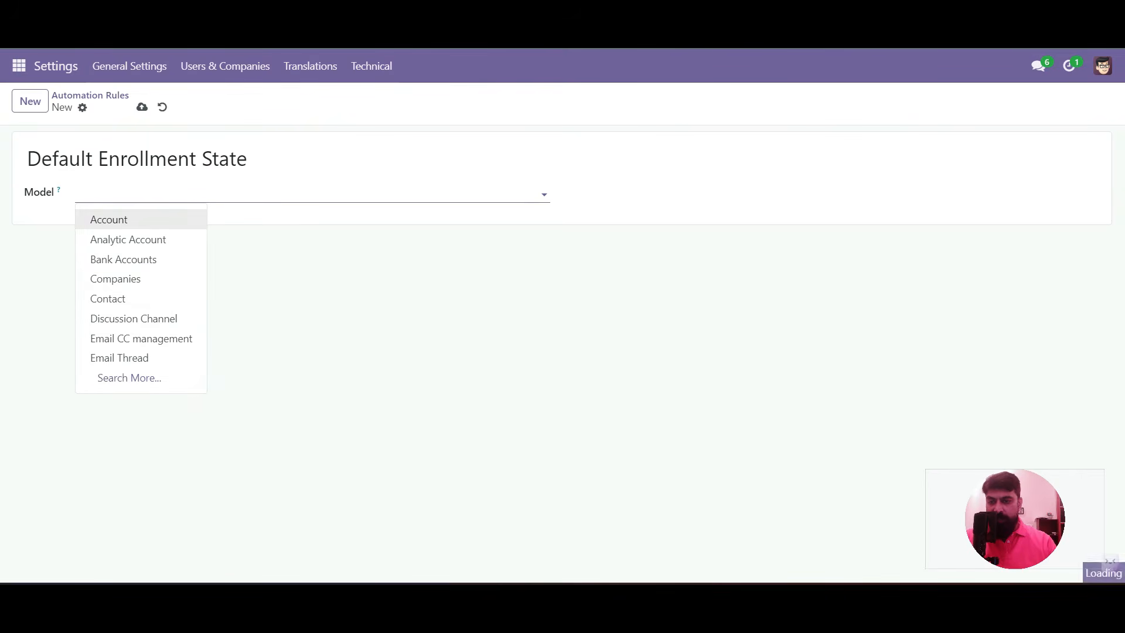
text(enro)
key(ctrl+a)
key(BackSpace)
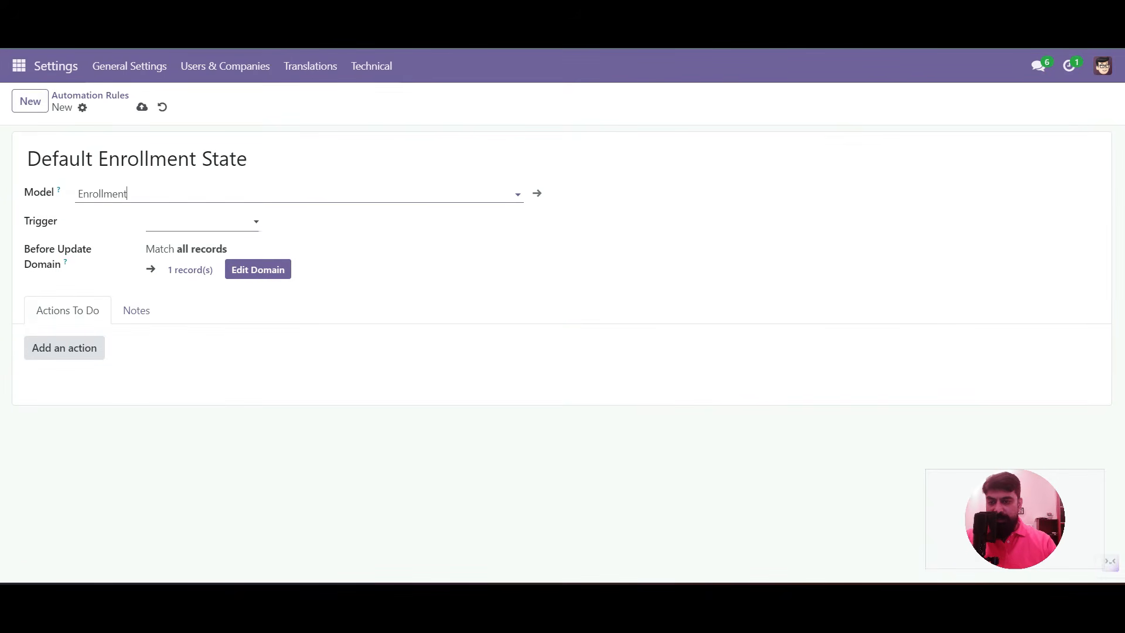
click(202, 222)
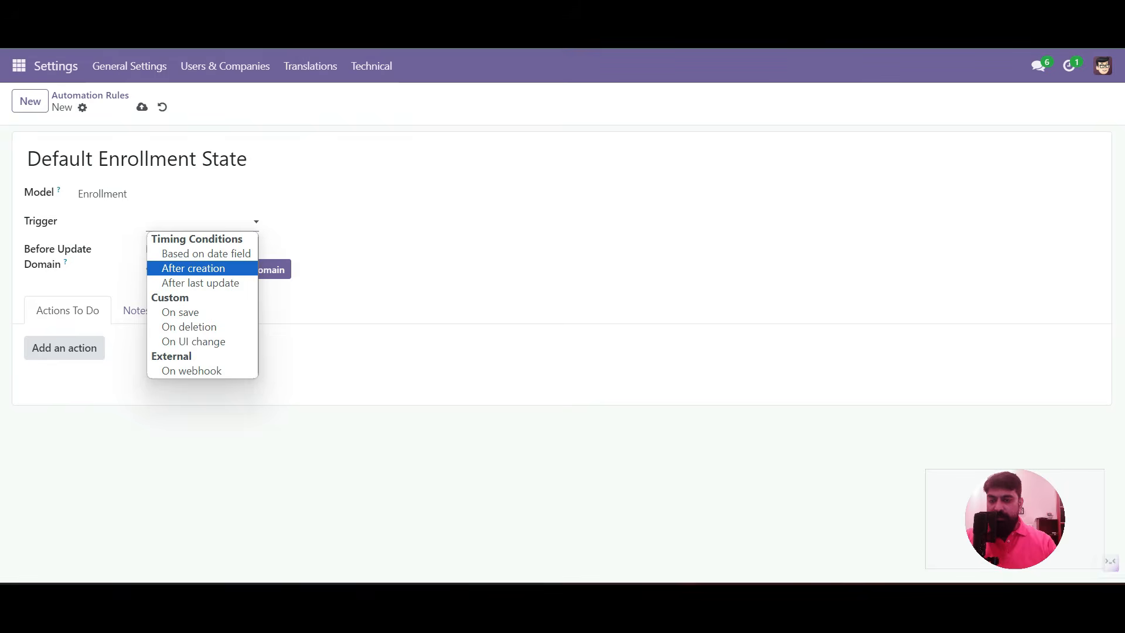
key(Return)
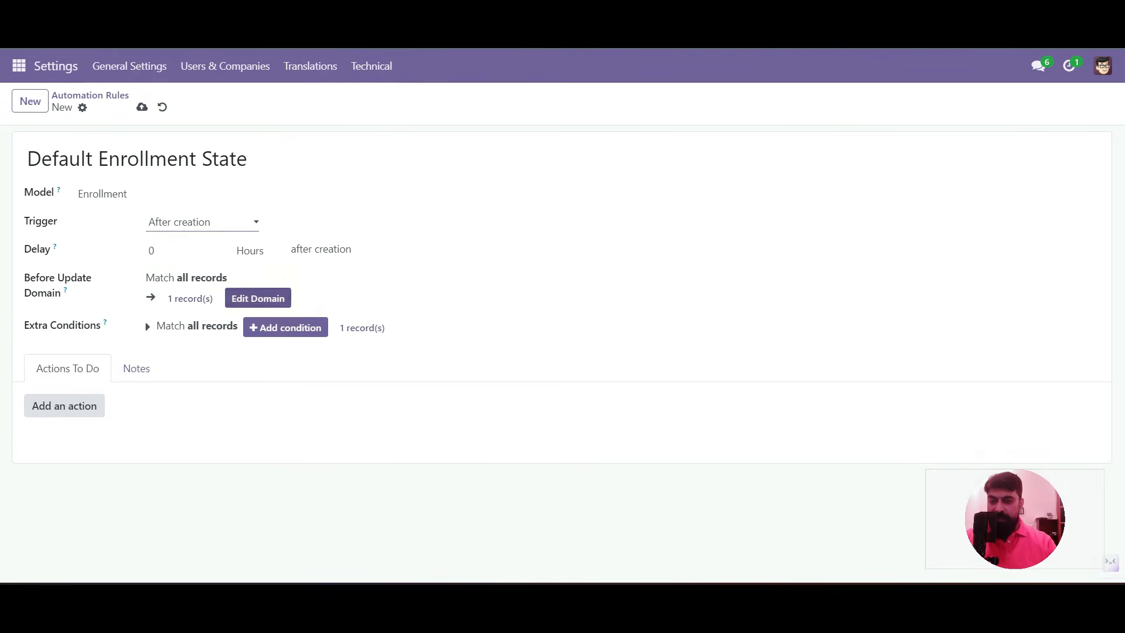
click(214, 222)
key(Down)
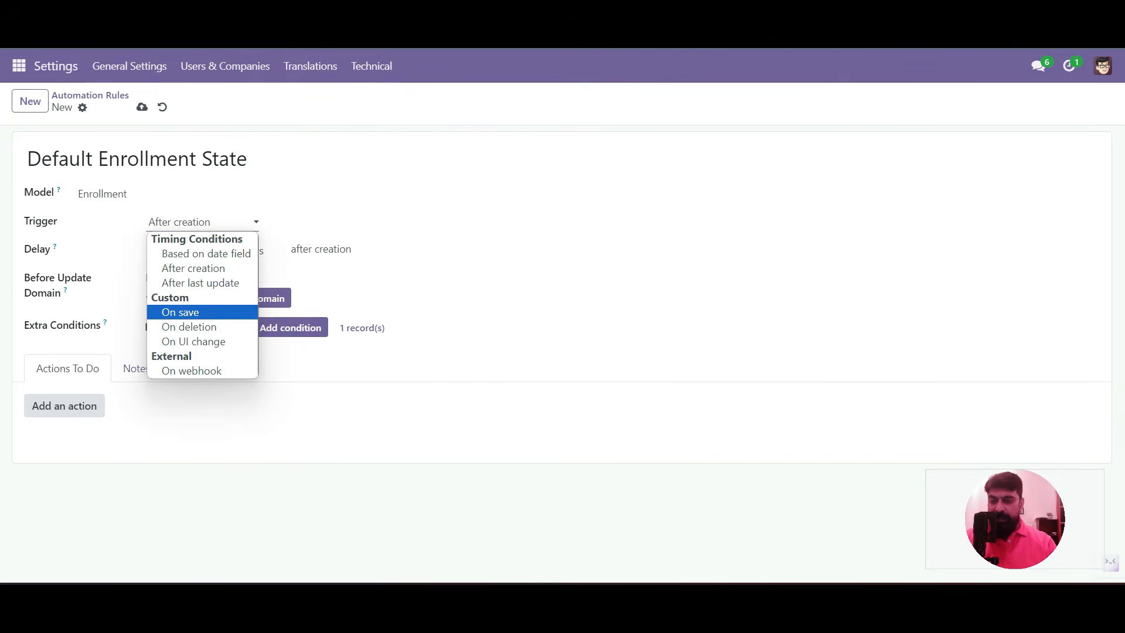
key(Return)
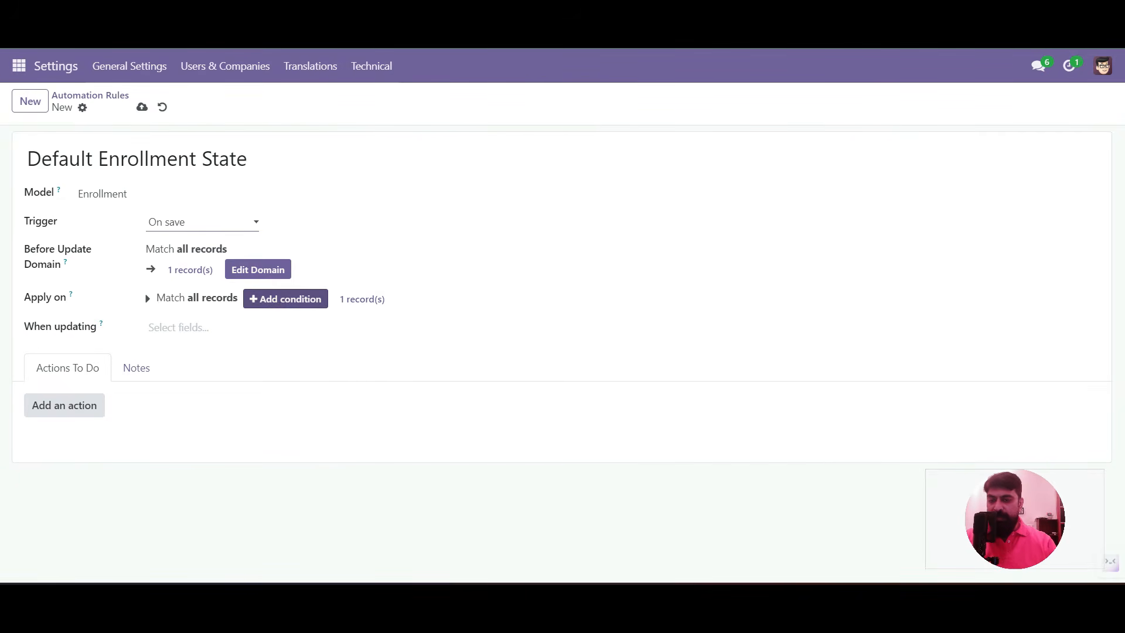
Remove the default ID = 1 condition, leave When updating empty, and start a new action
click(286, 299)
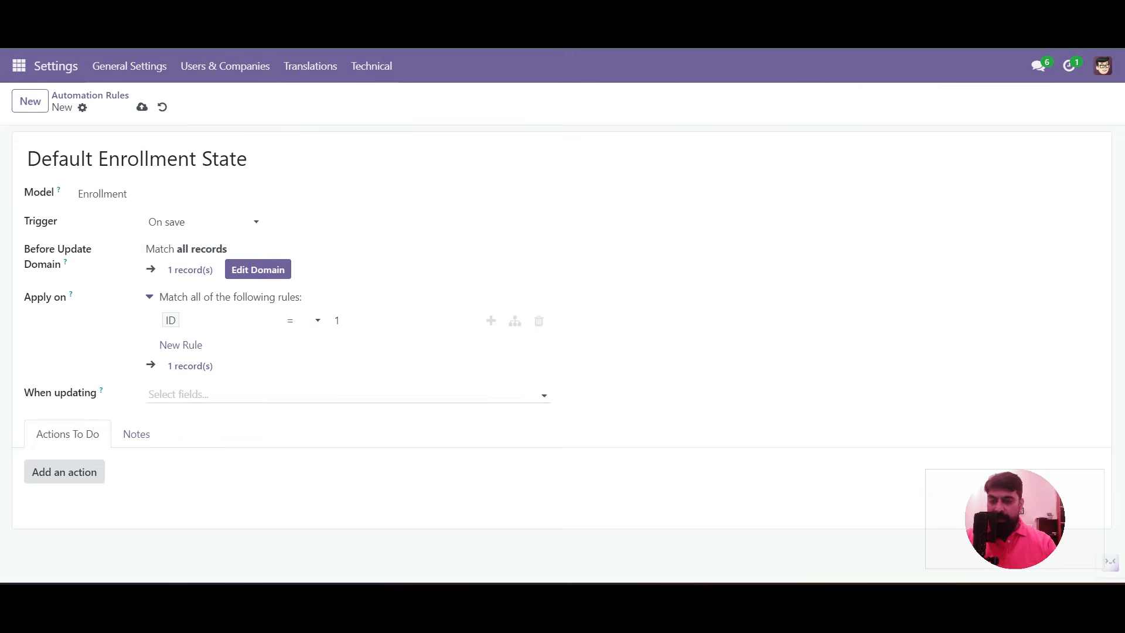
click(539, 320)
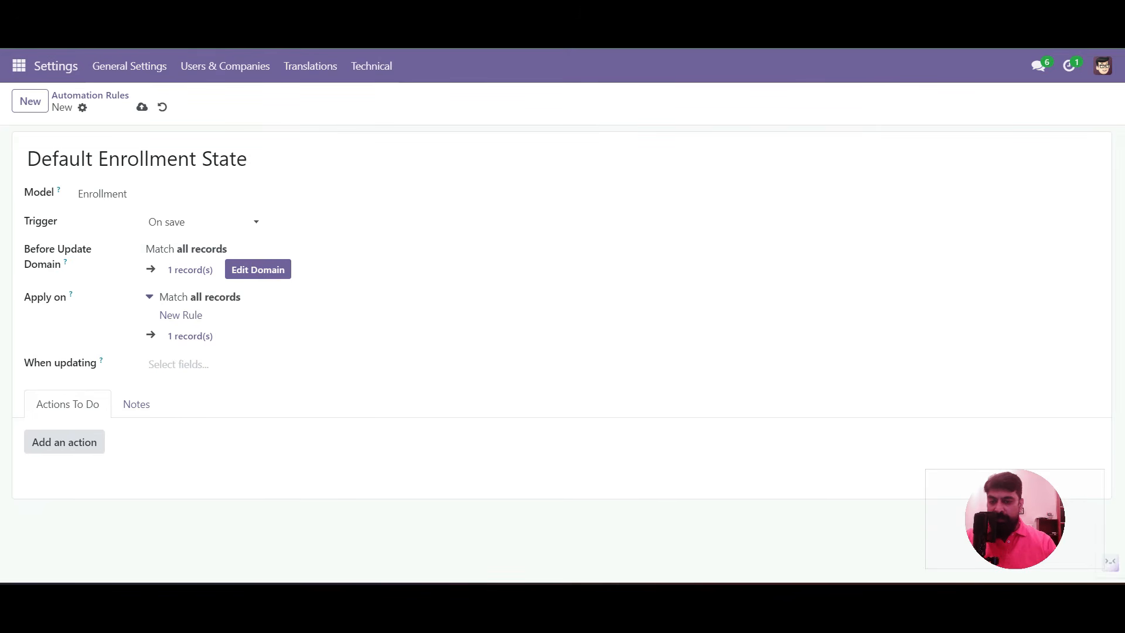
click(246, 365)
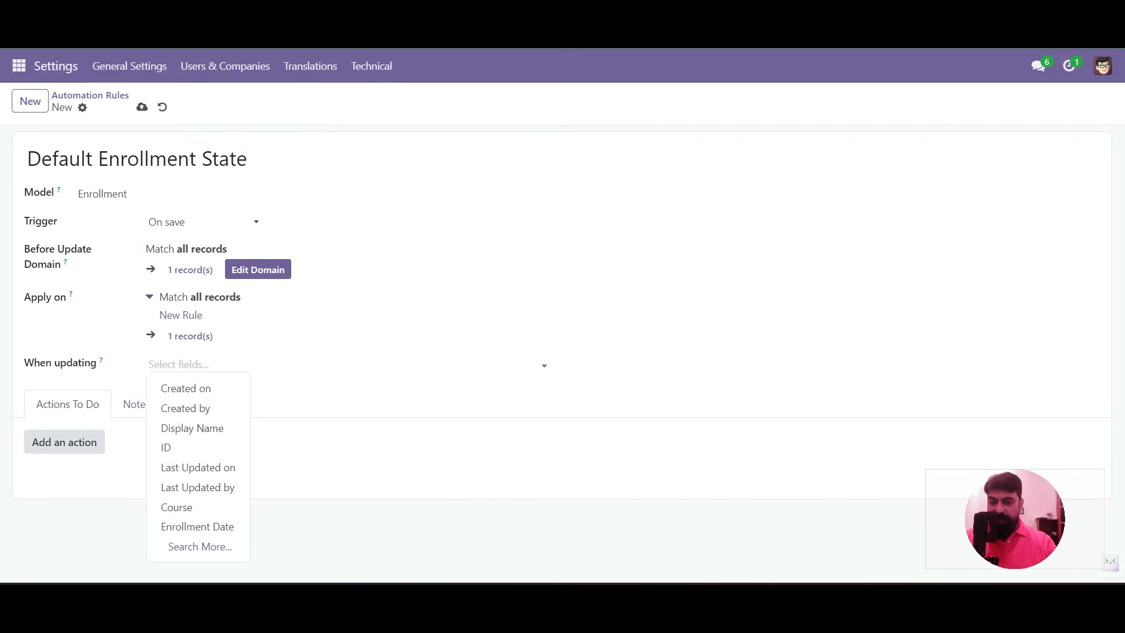
click(328, 463)
click(64, 443)
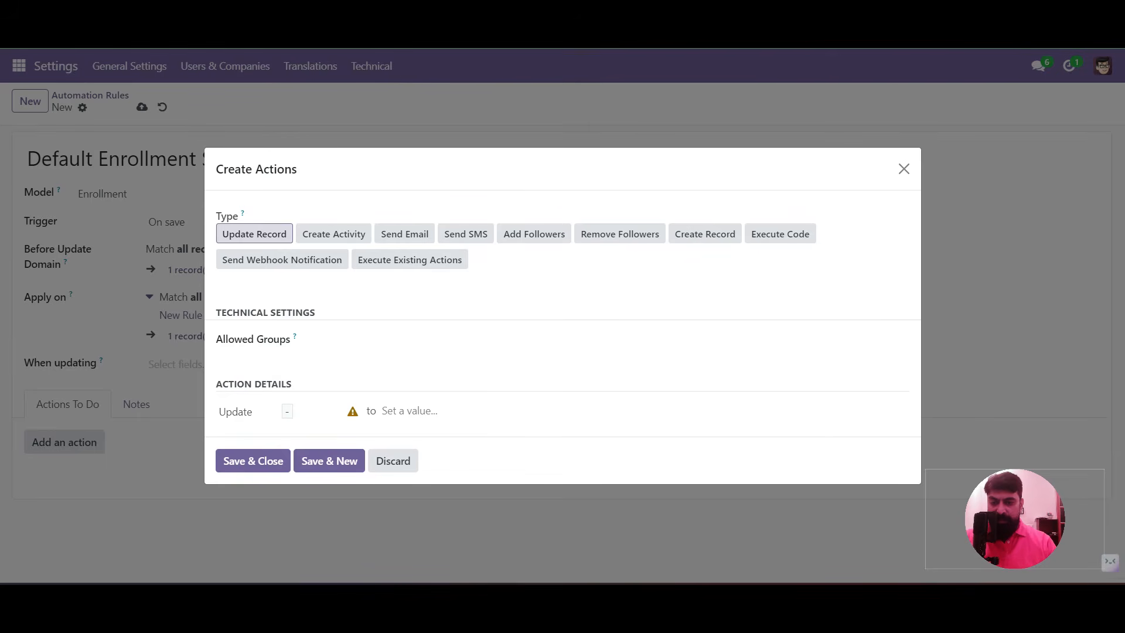
Make the Update Record action set the Status field to Draft, then save it
click(311, 409)
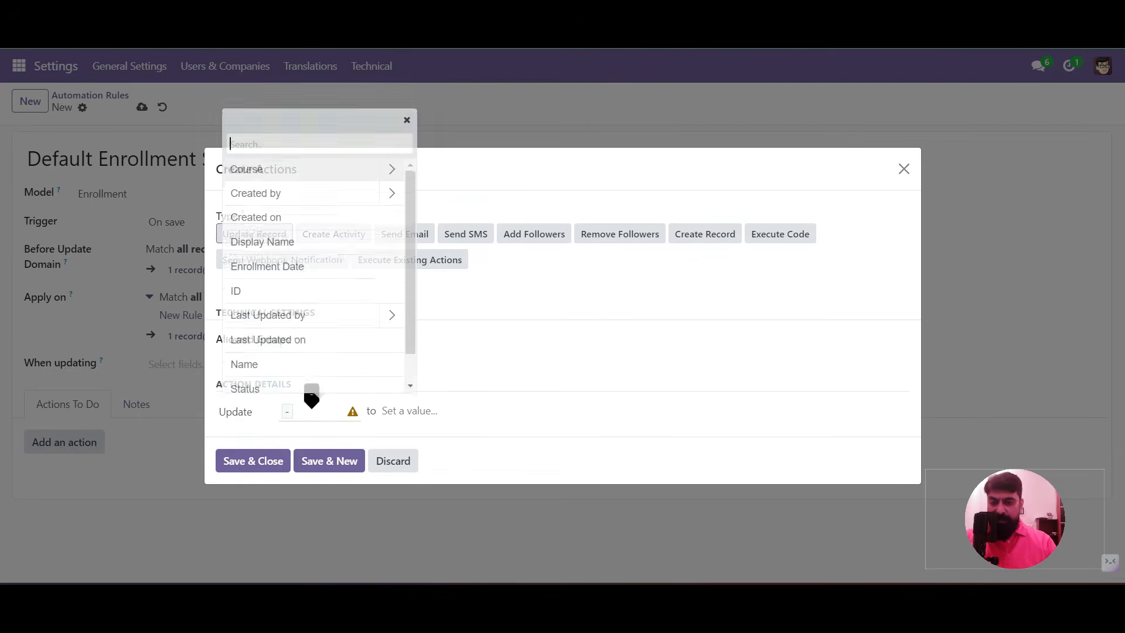
text(st)
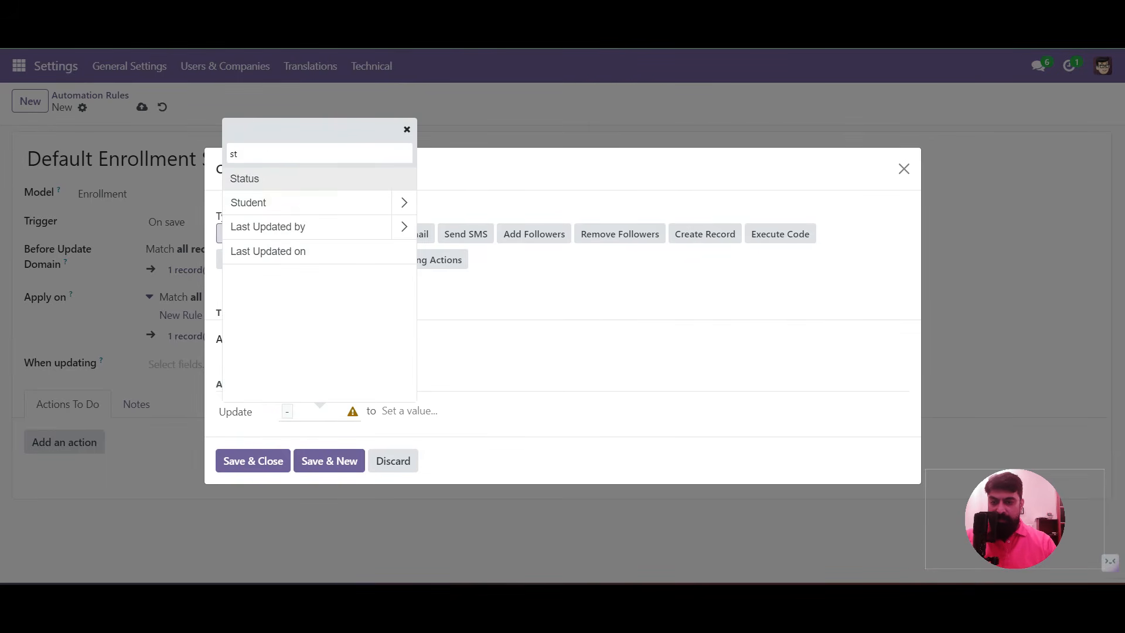
key(Return)
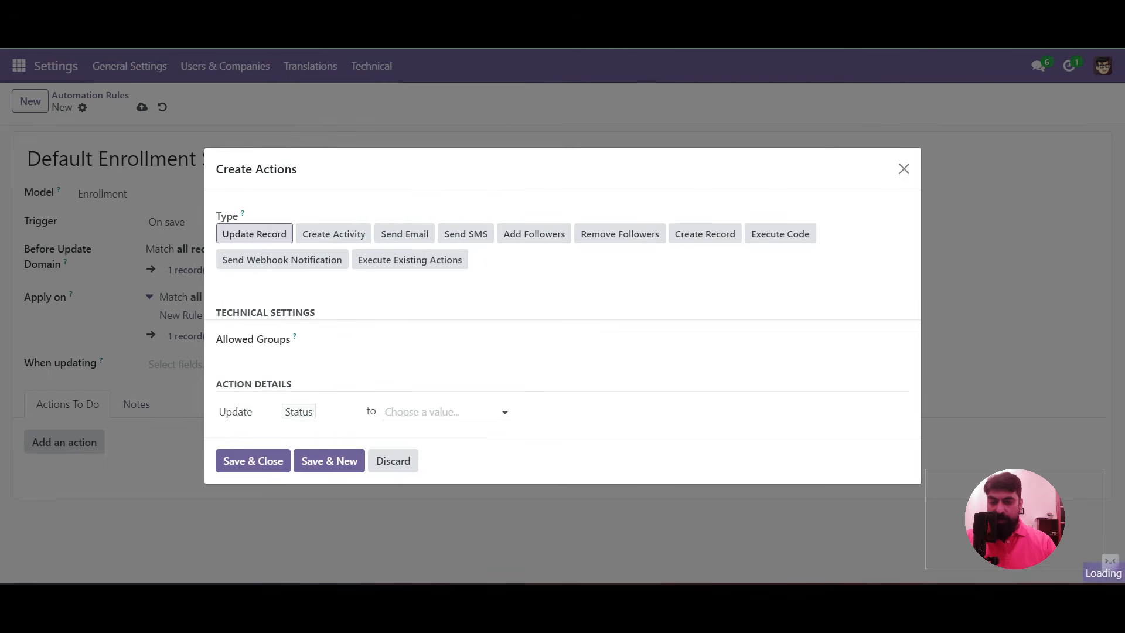
key(Return)
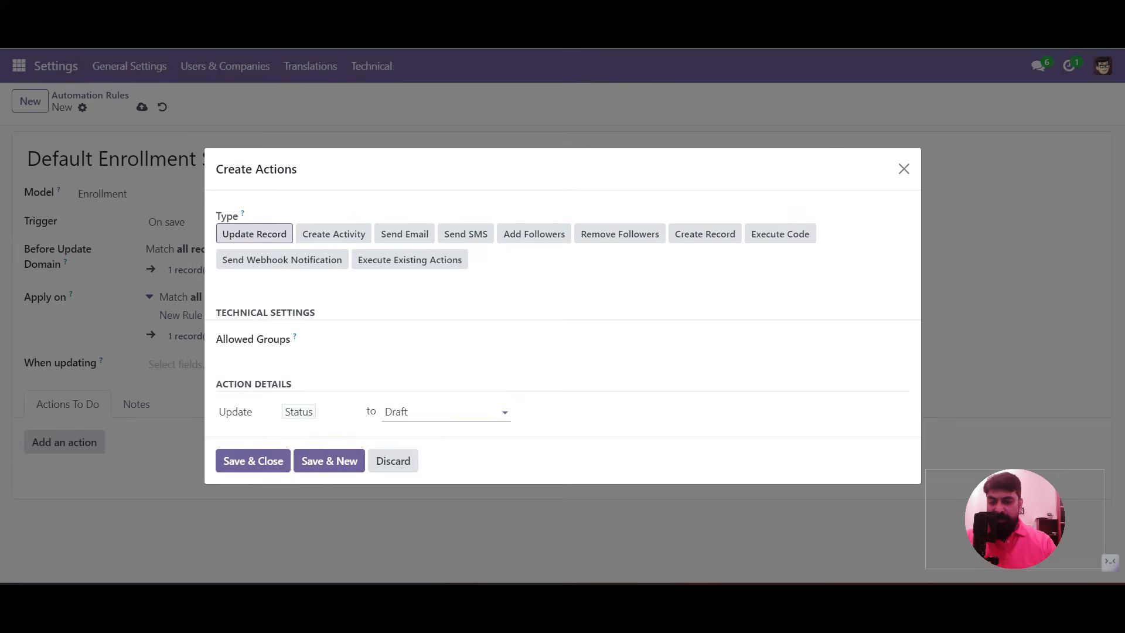
click(253, 461)
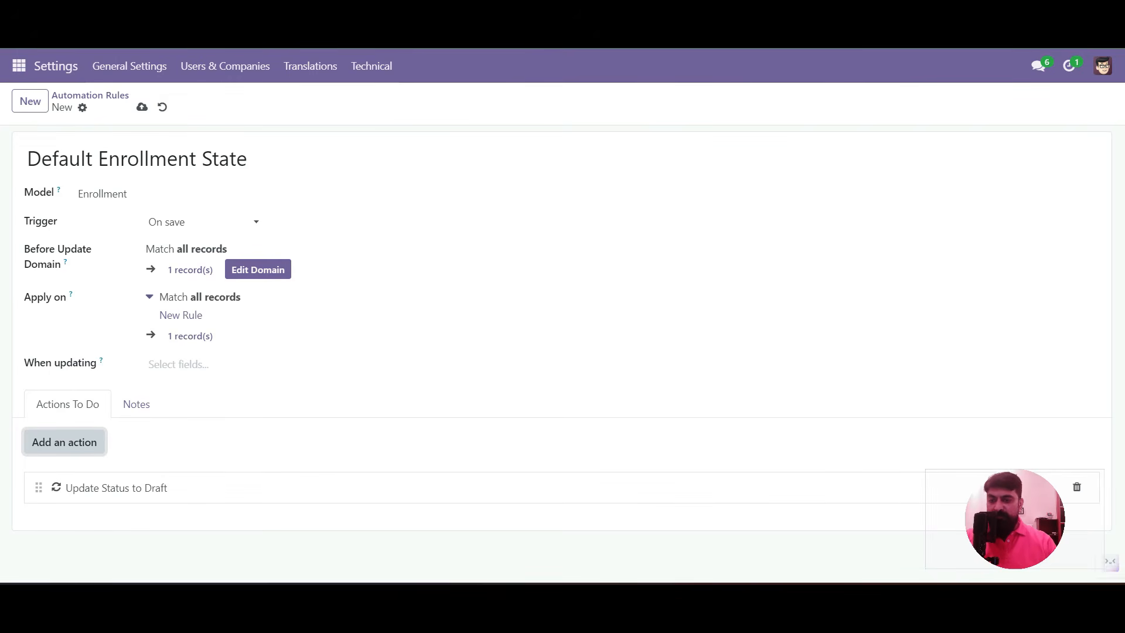
Set the rule's Before Update Domain to Status is not set
click(258, 269)
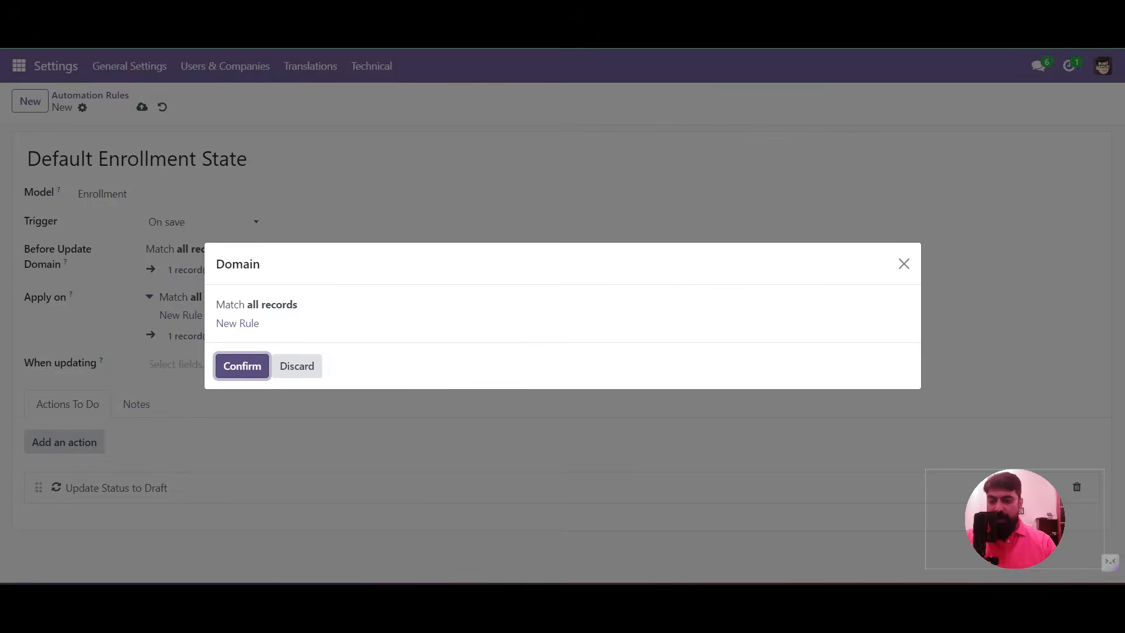
click(238, 323)
click(319, 313)
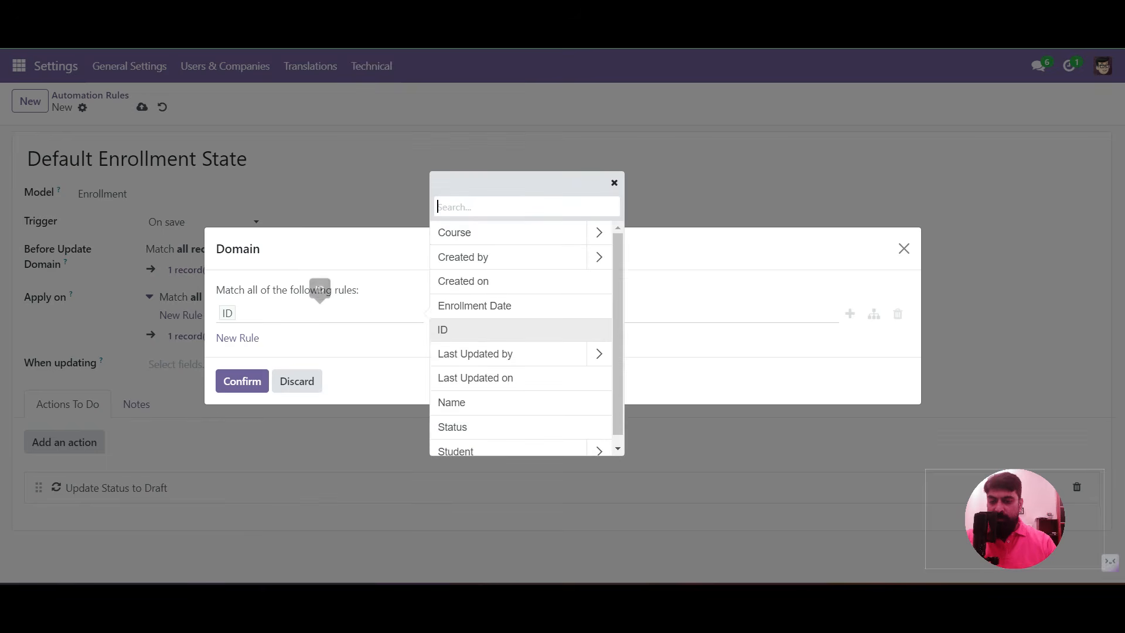
text(st)
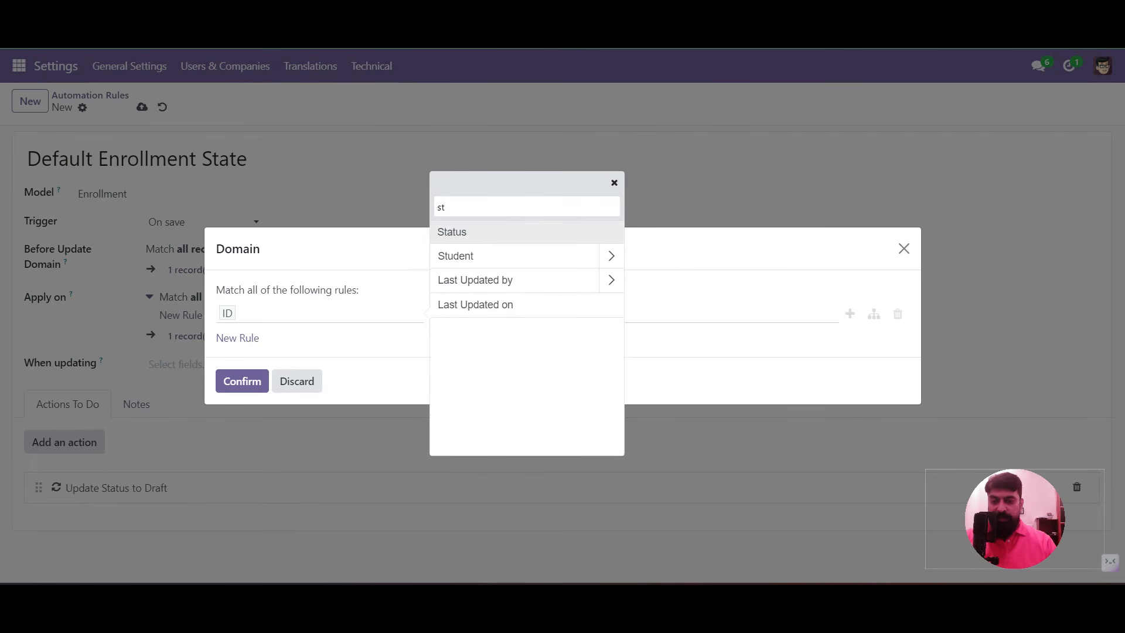
key(Return)
click(482, 314)
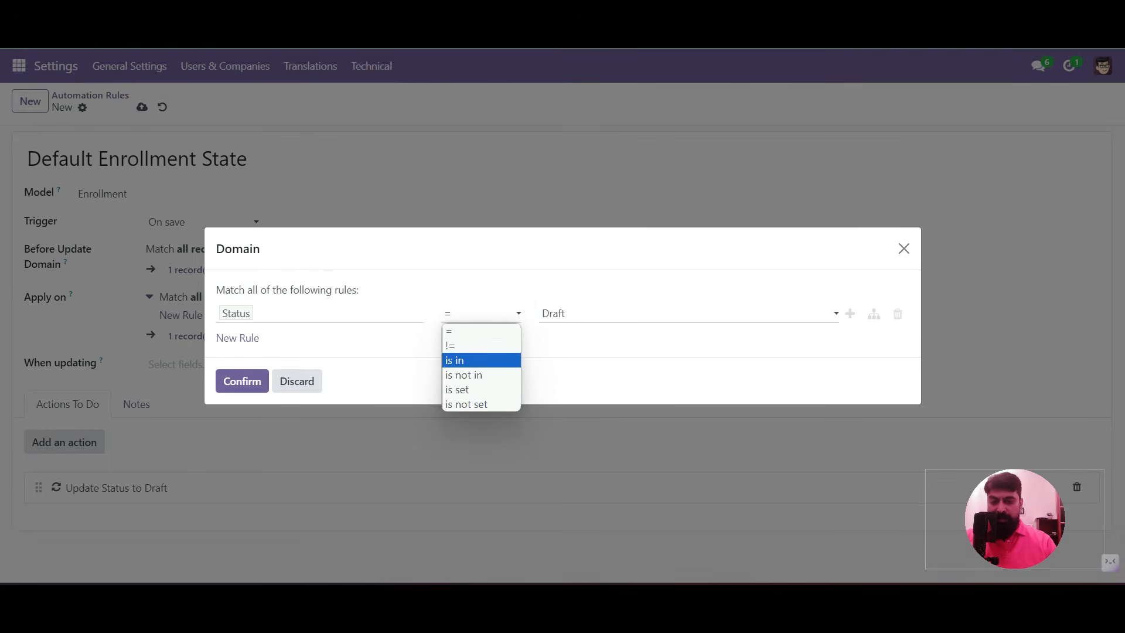
key(Return)
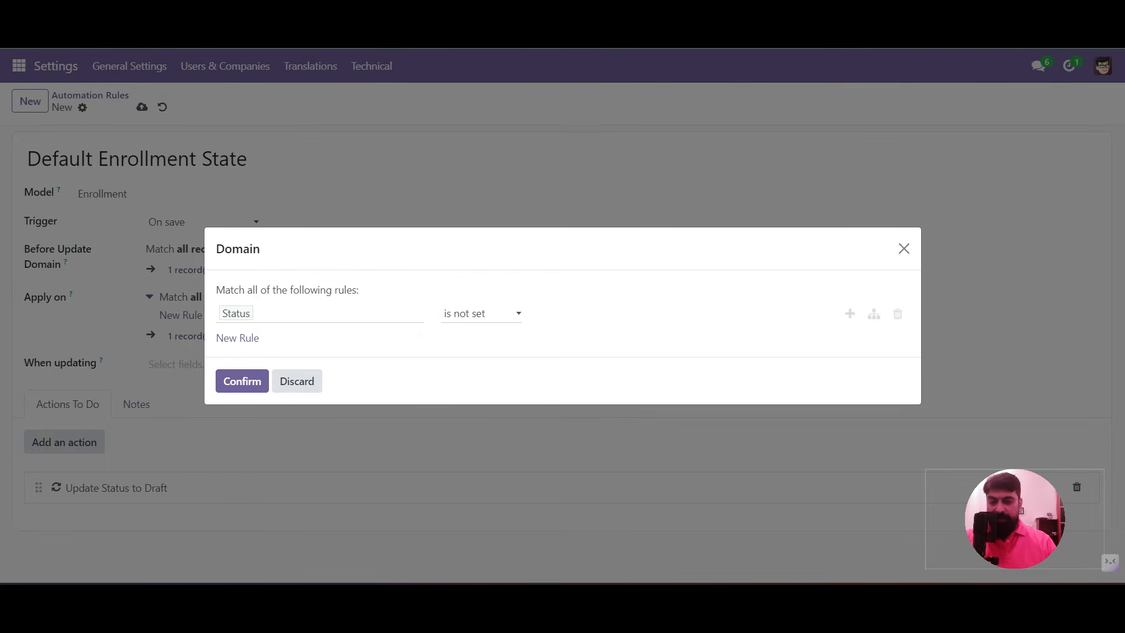
click(242, 381)
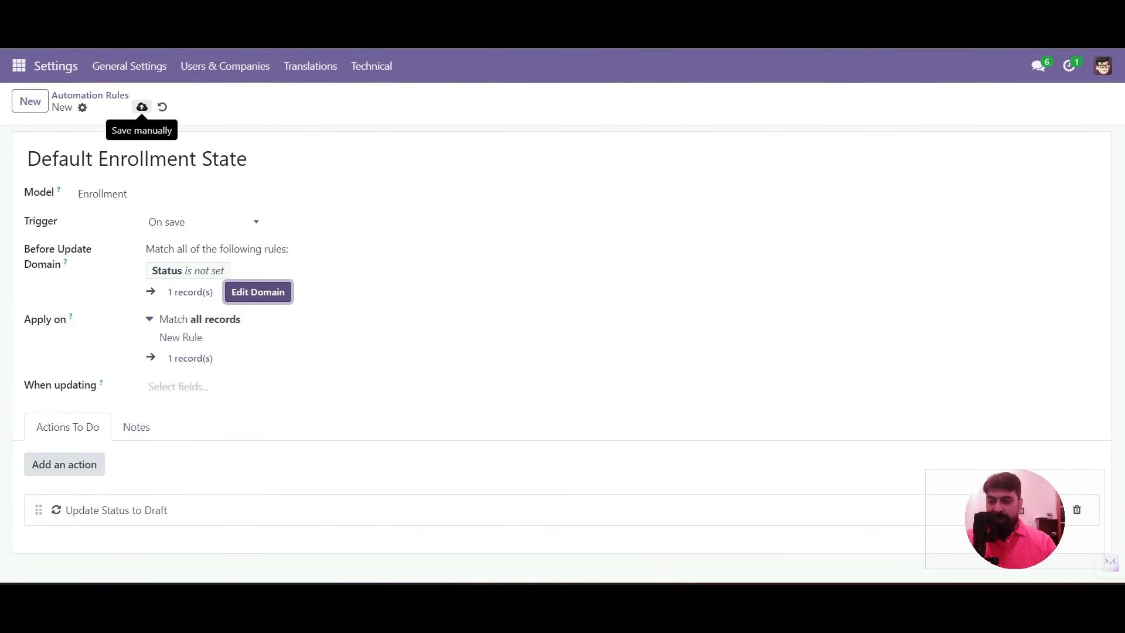
Save the Default Enrollment State automation rule
click(142, 107)
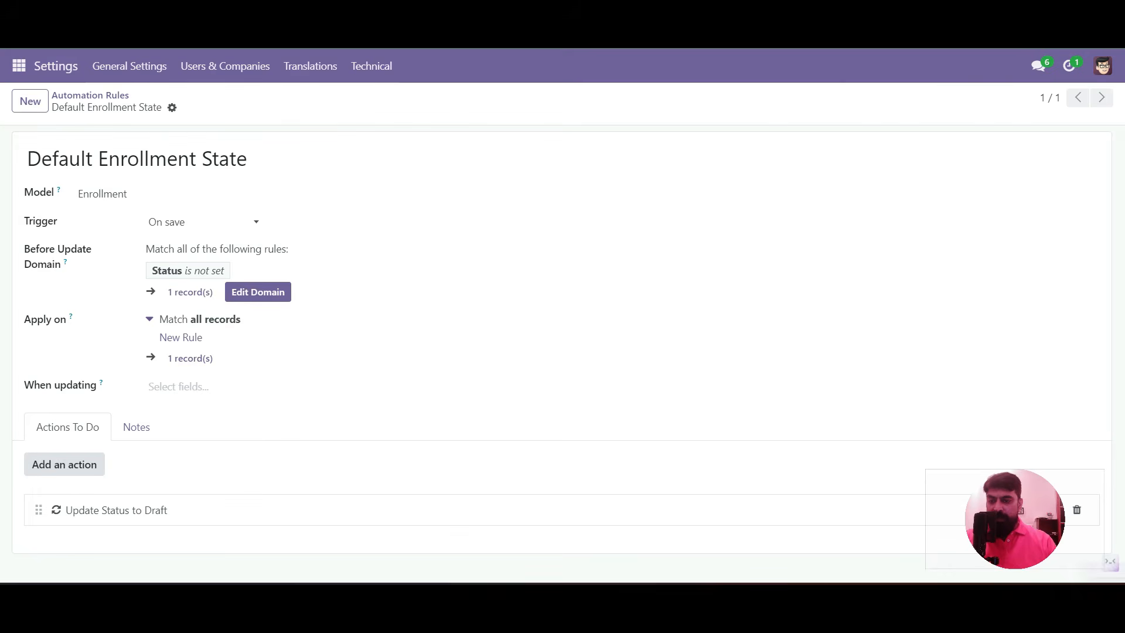
mouse_move(71, 317)
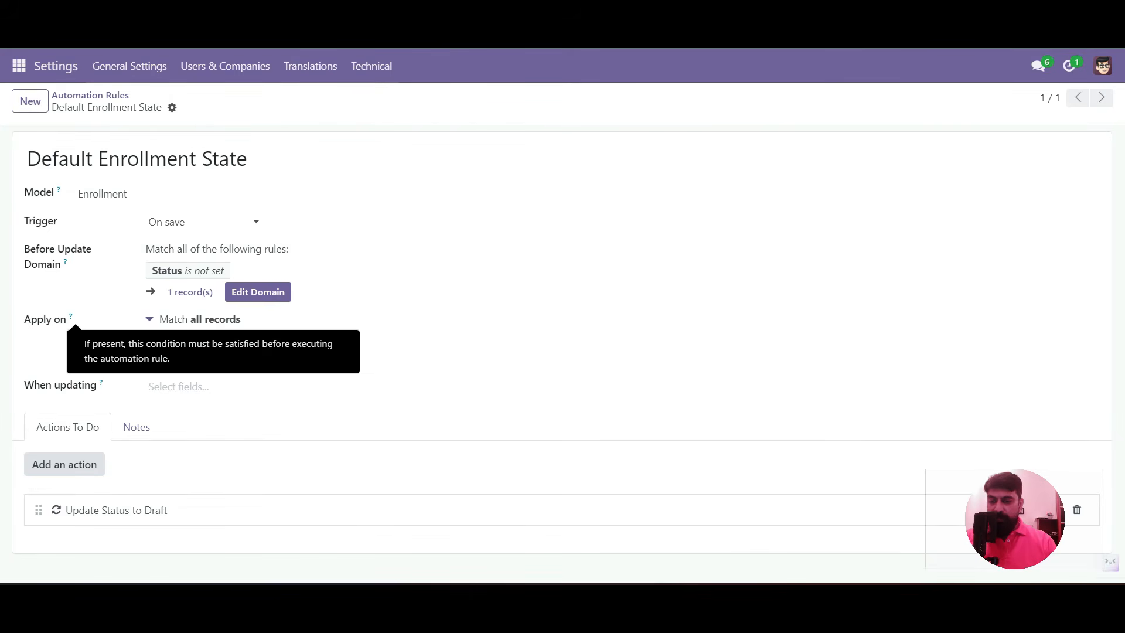
mouse_move(65, 262)
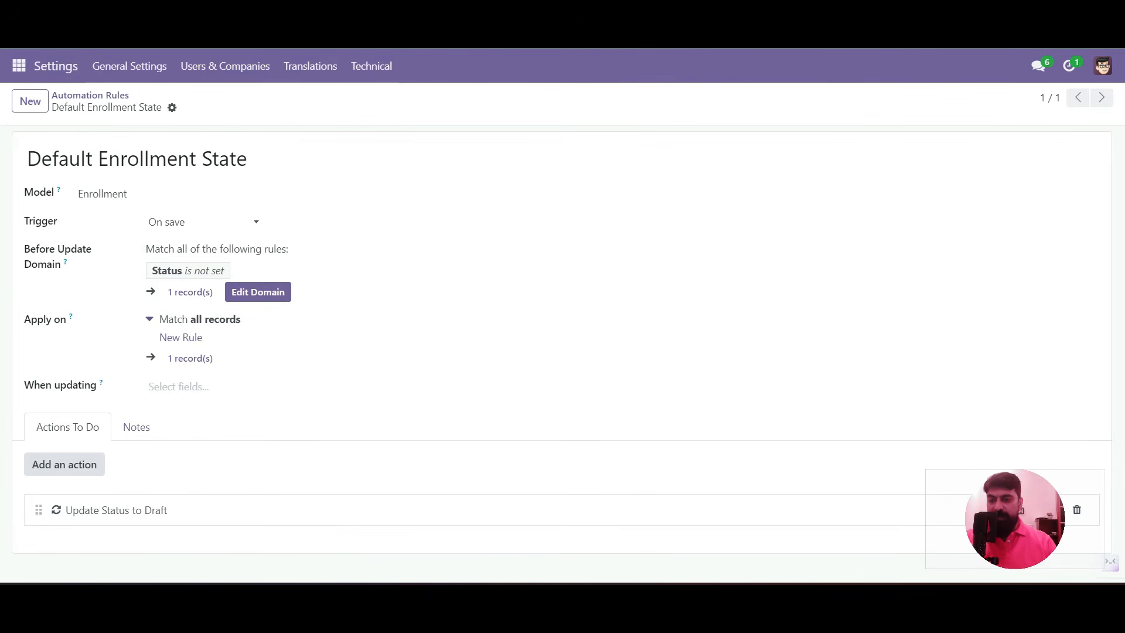
click(19, 66)
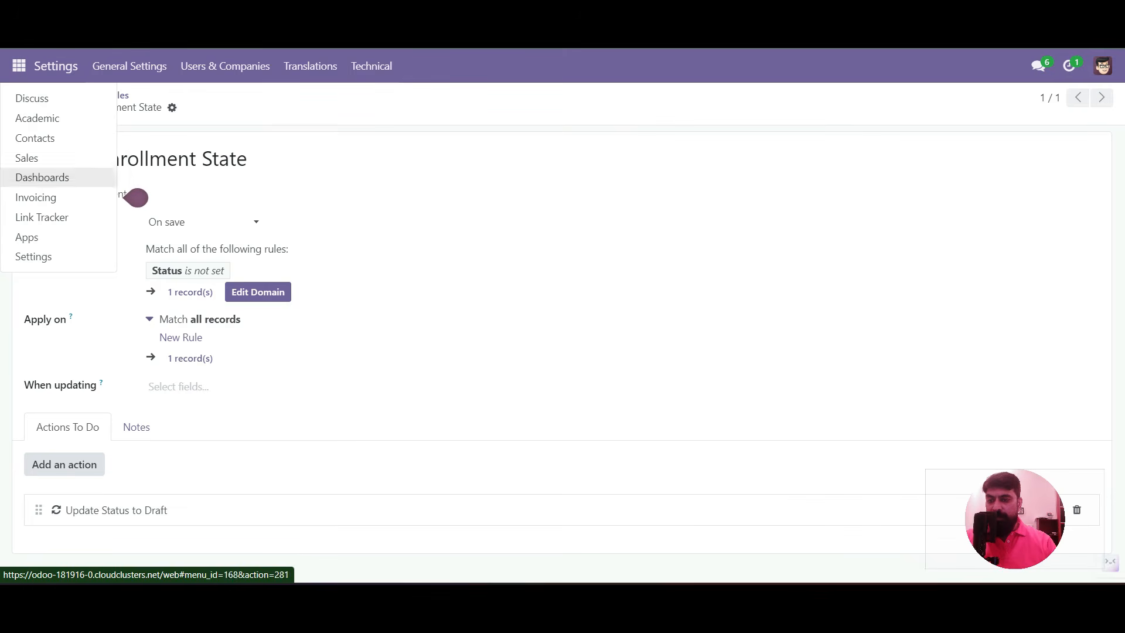
Delete enrollment ADM/0001 from the Academic app's Enrollment list
click(37, 117)
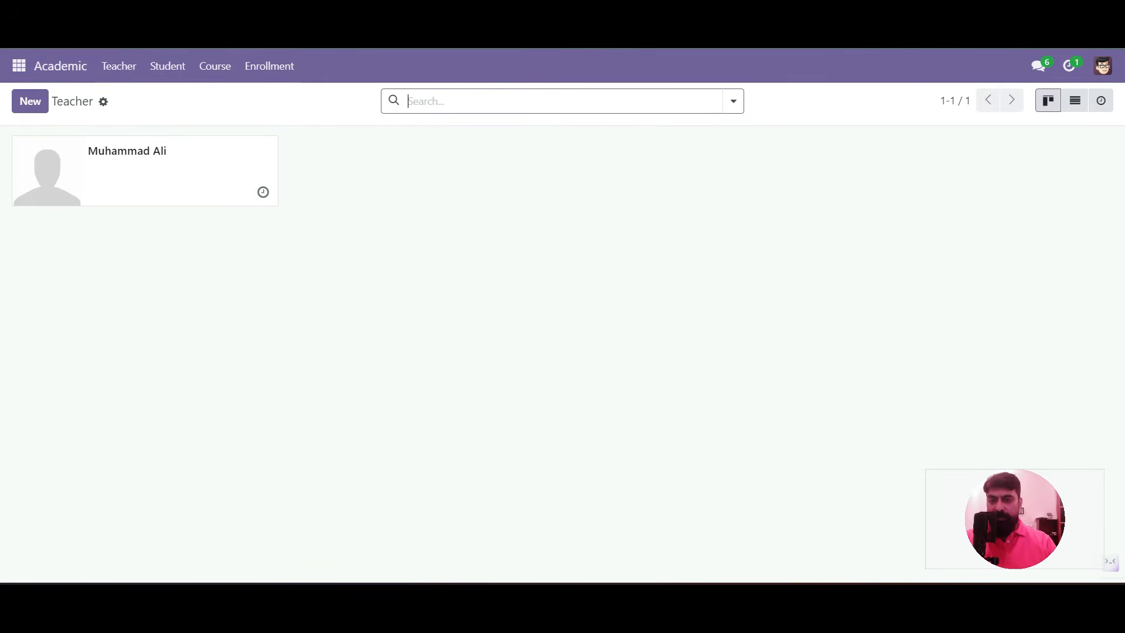
click(269, 66)
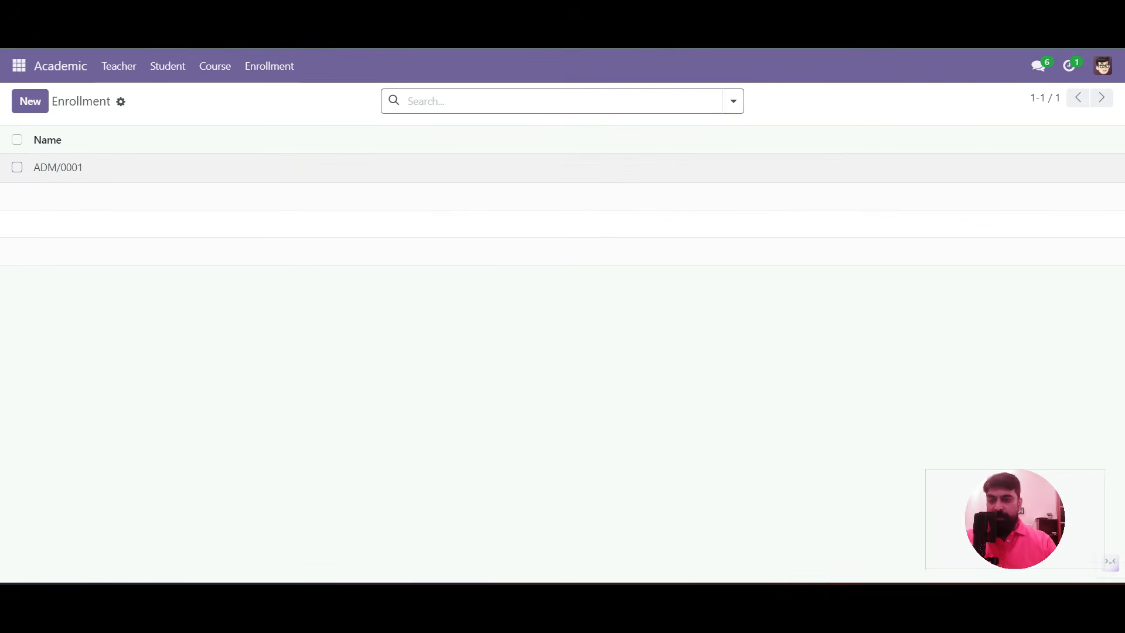
click(17, 167)
click(604, 100)
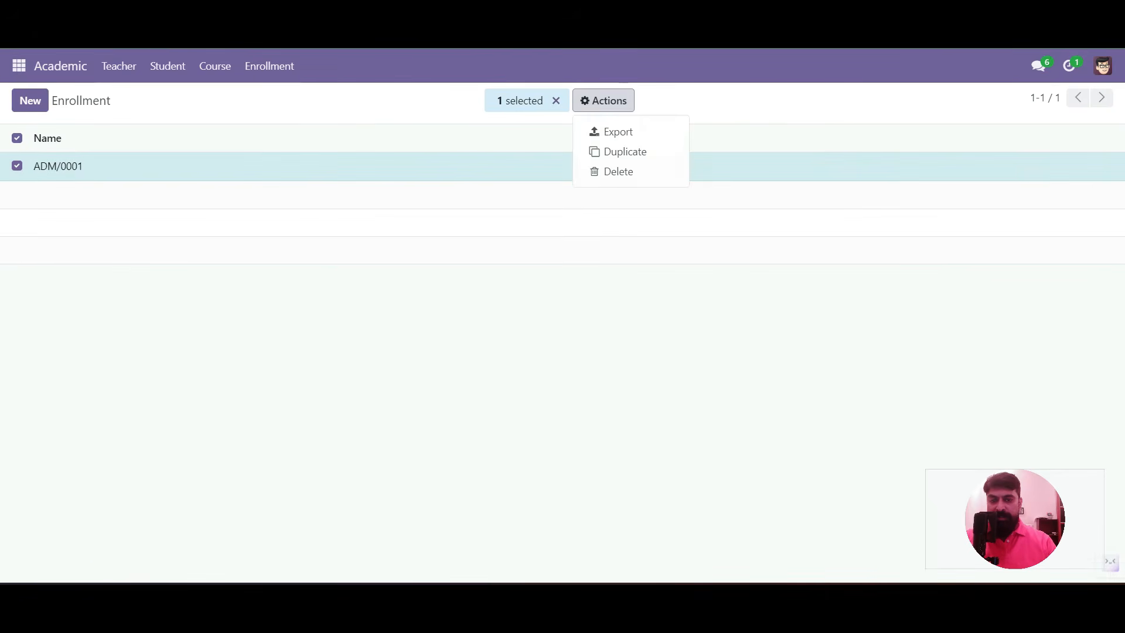
click(619, 171)
click(359, 386)
click(30, 101)
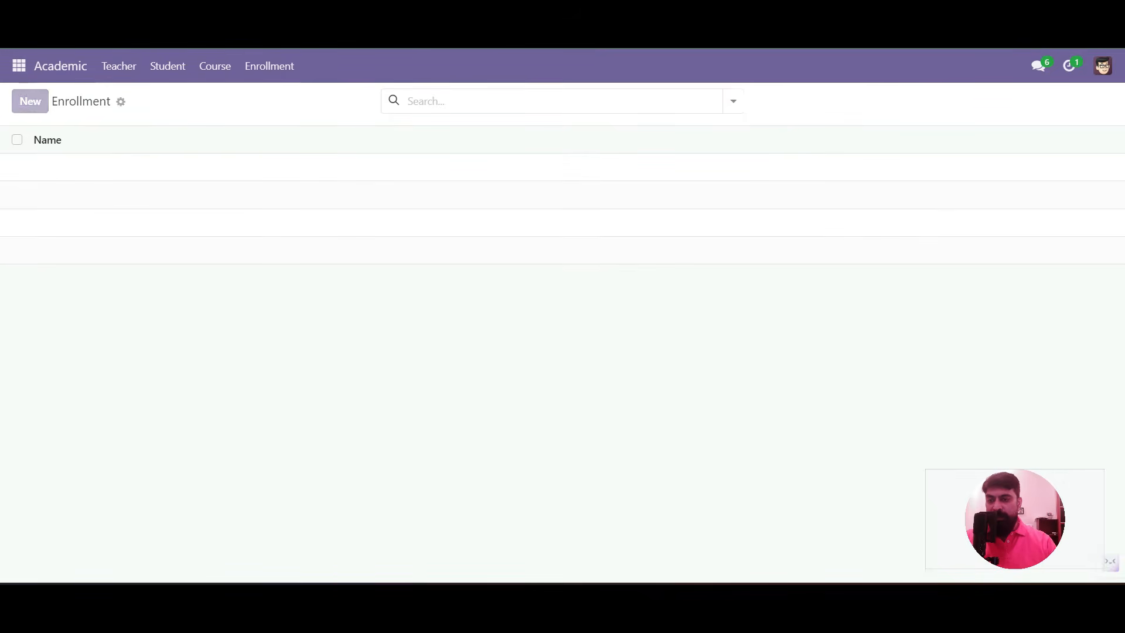
Save enrollment ADM/0001 dated 08/01/2024 with a student and Master in Business Administration course
text(AD)
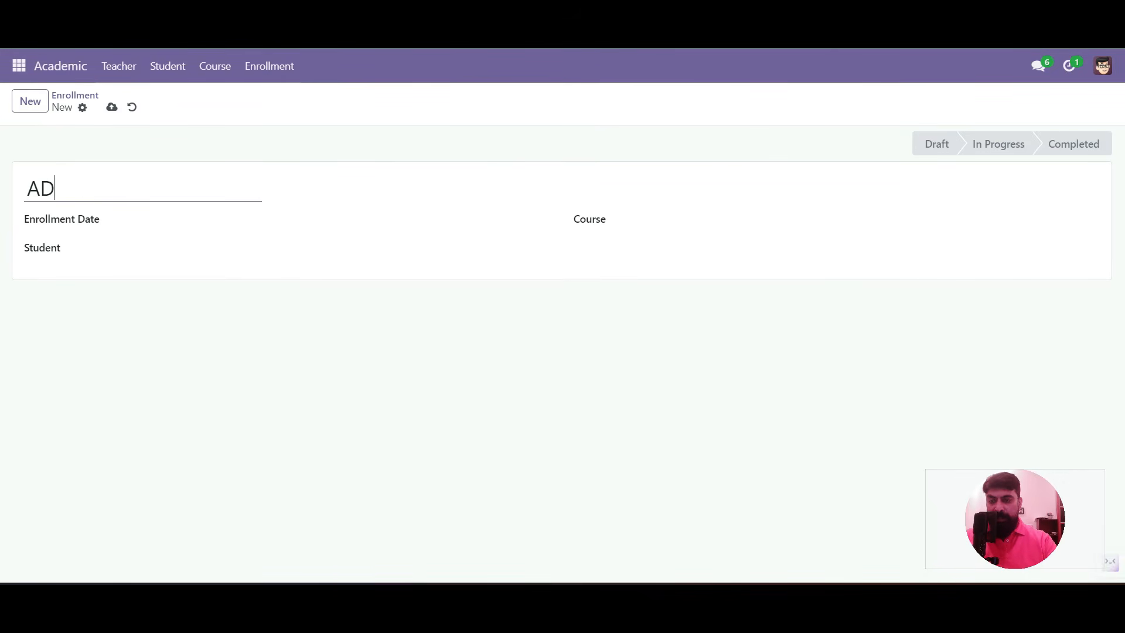
text(M/0001)
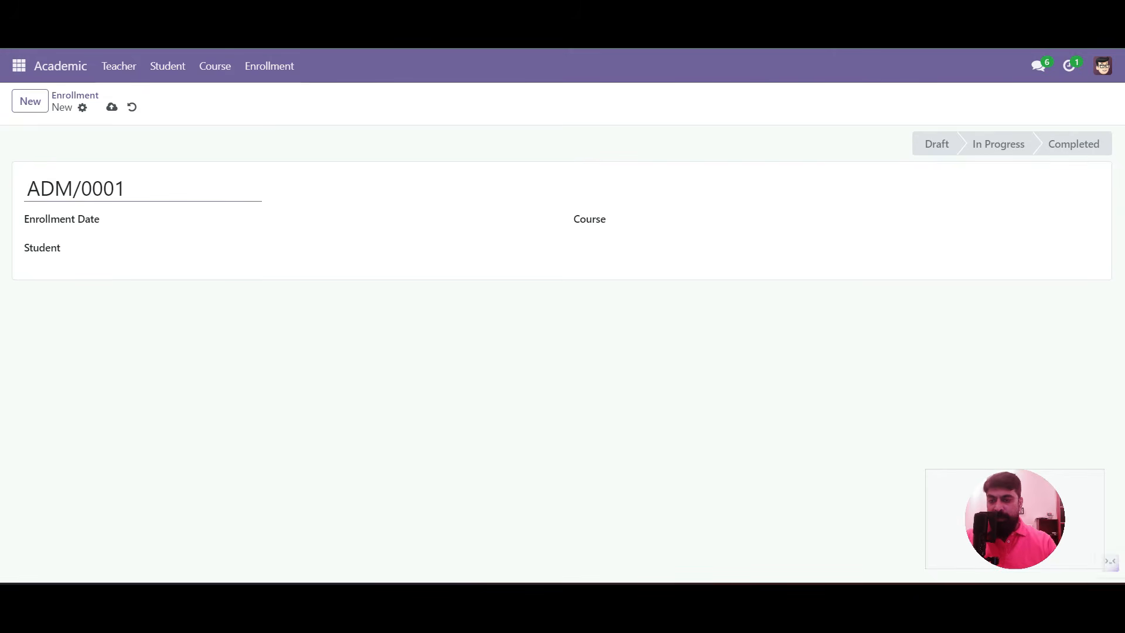
key(Tab)
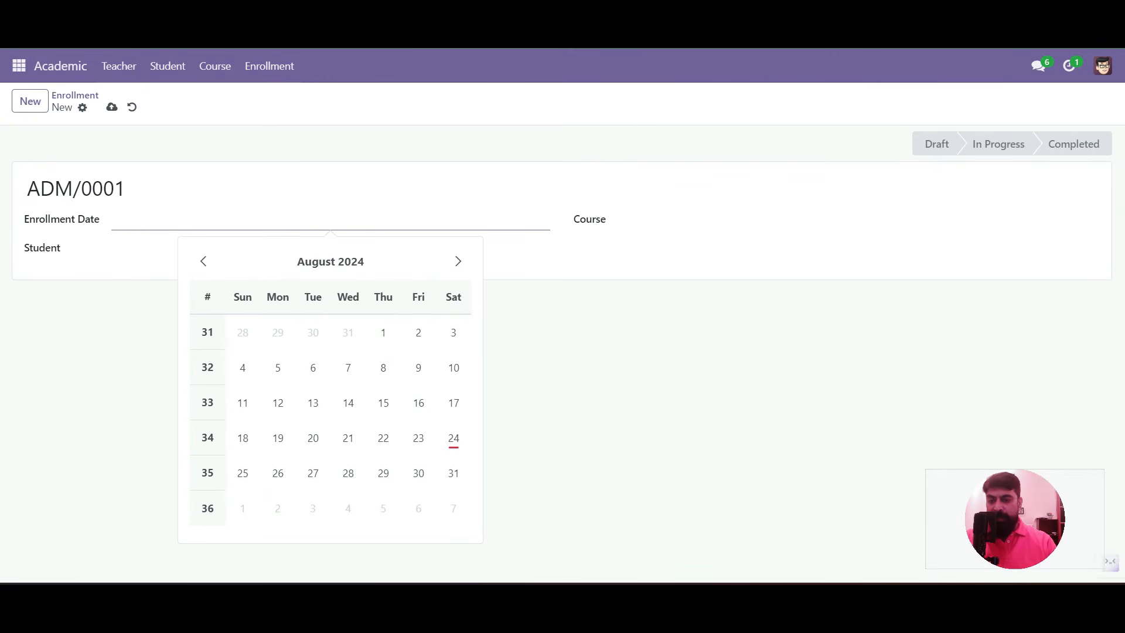
key(Tab)
click(164, 249)
click(145, 275)
click(674, 222)
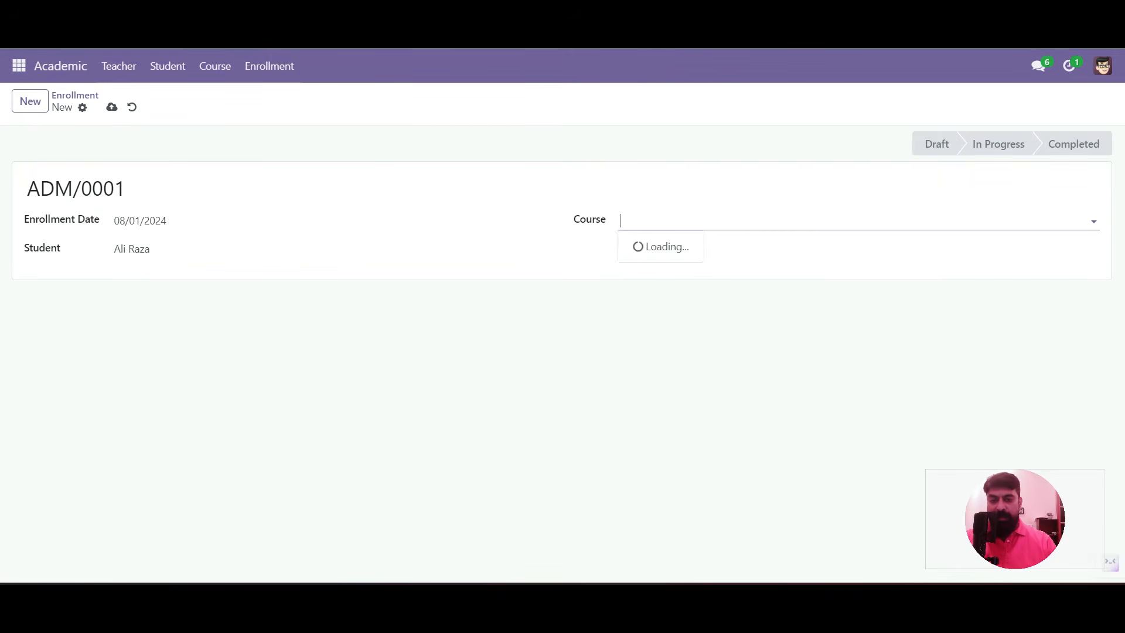
click(674, 246)
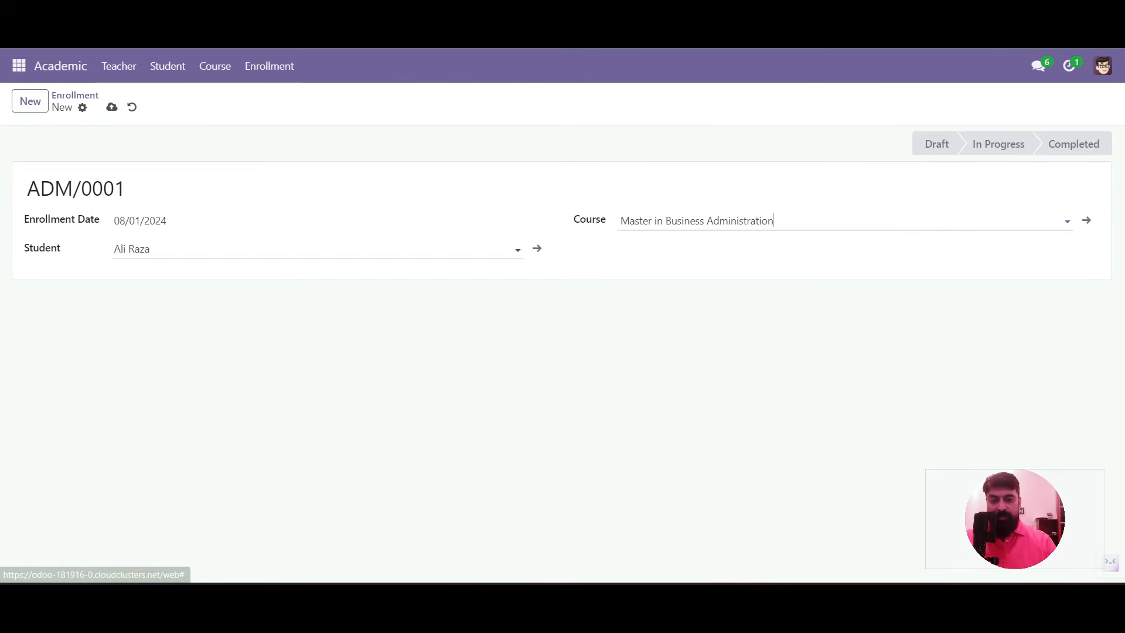
click(111, 106)
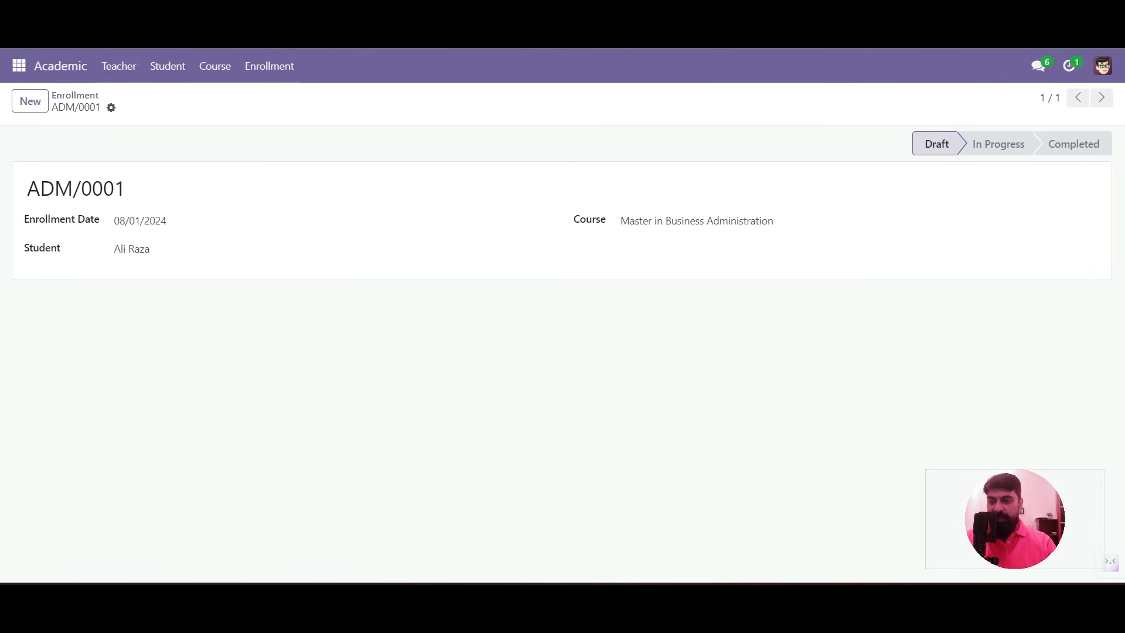
click(19, 66)
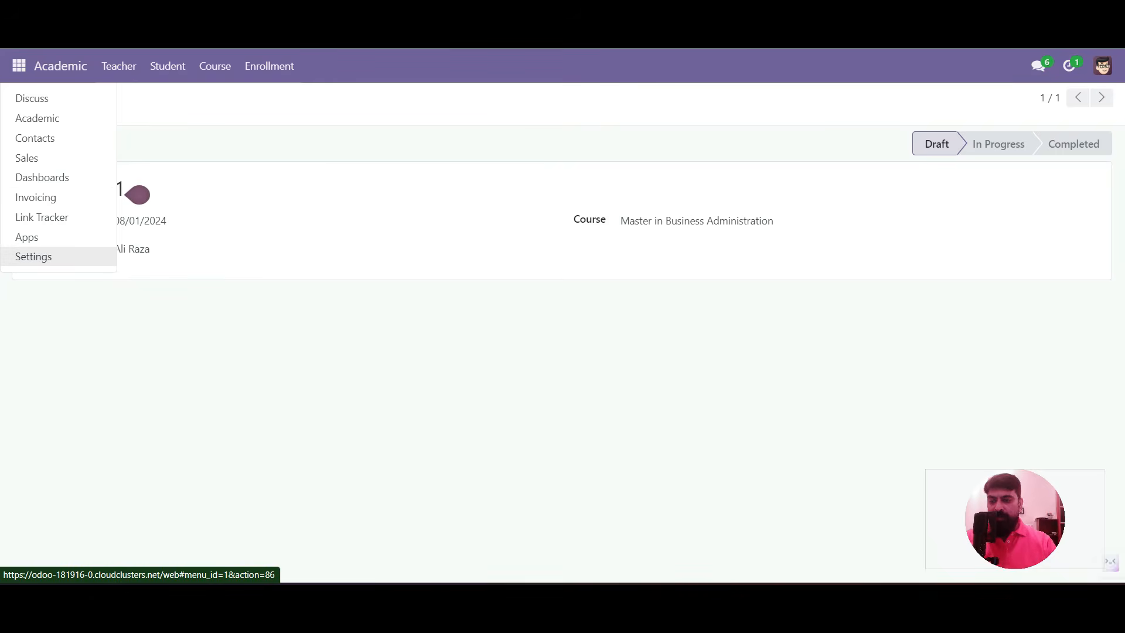
Go to Settings > Technical > Database Structure > Models
click(33, 256)
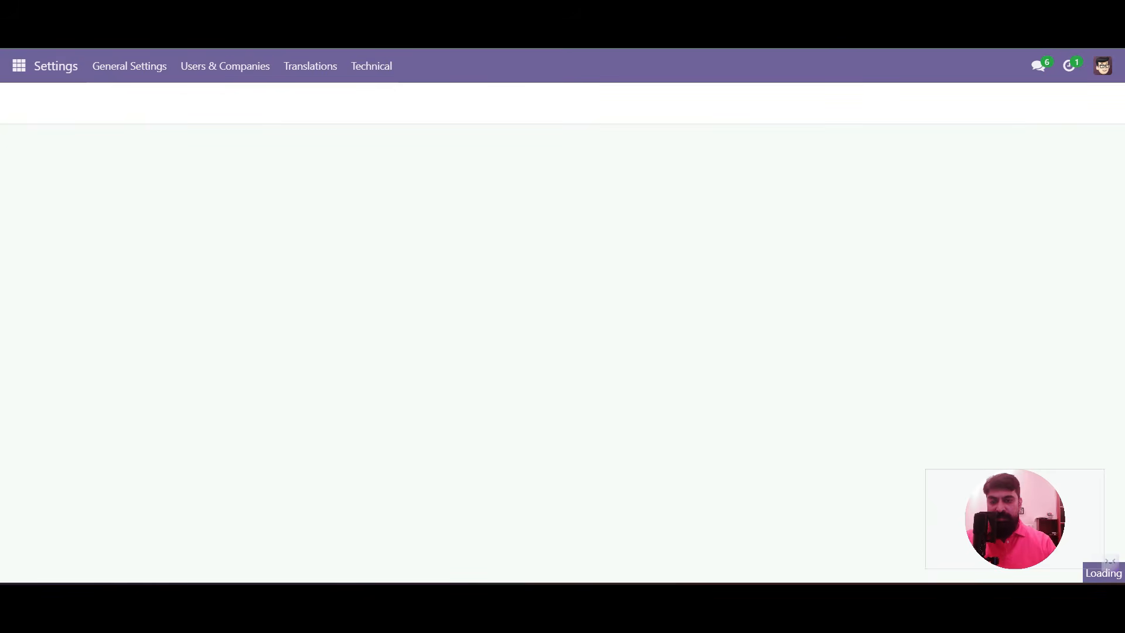
click(372, 66)
scroll(405, 278, down, 5)
scroll(405, 284, down, 6)
scroll(404, 285, down, 5)
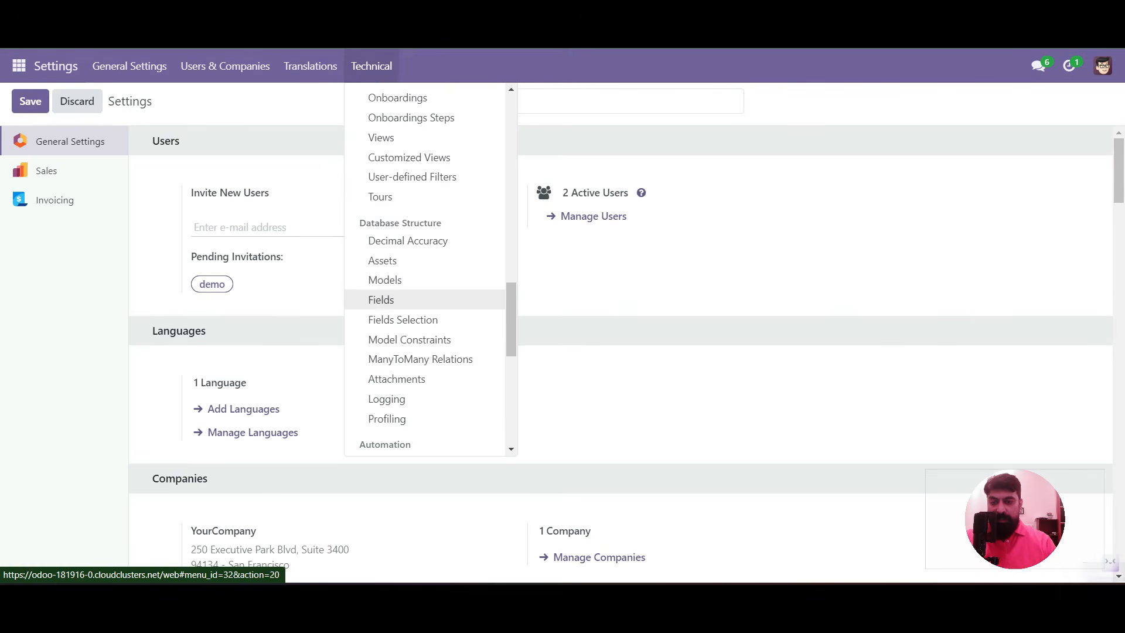
click(384, 353)
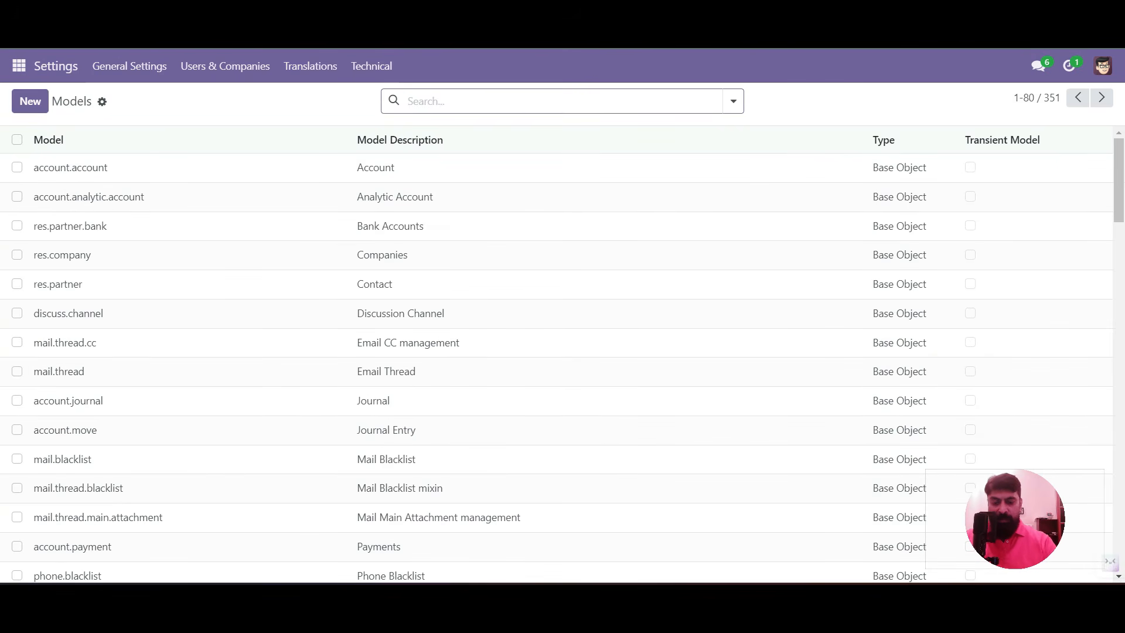
Enable Has Mail Thread and Has Mail Activity on x_student_enrollment and save the model
text(enrollment)
key(Return)
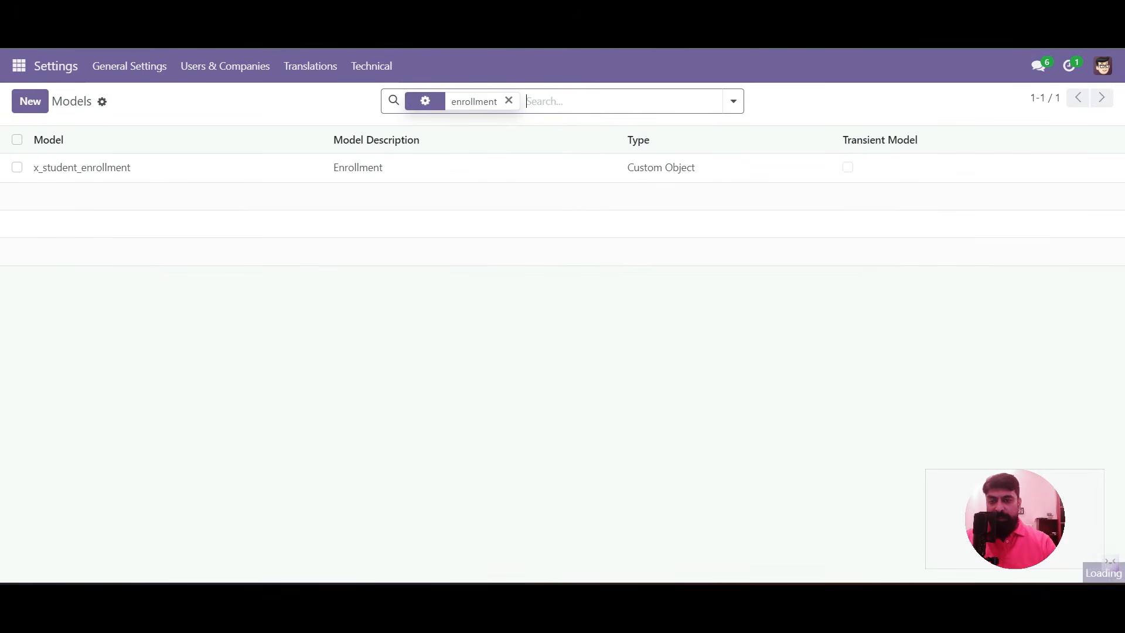
click(434, 167)
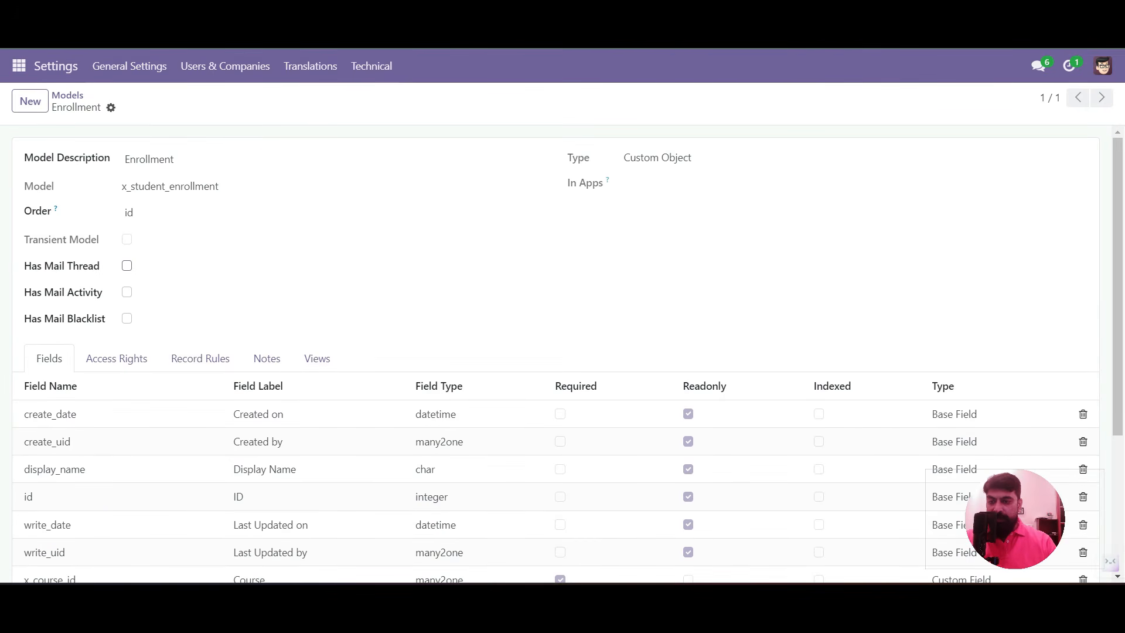
click(127, 265)
click(126, 292)
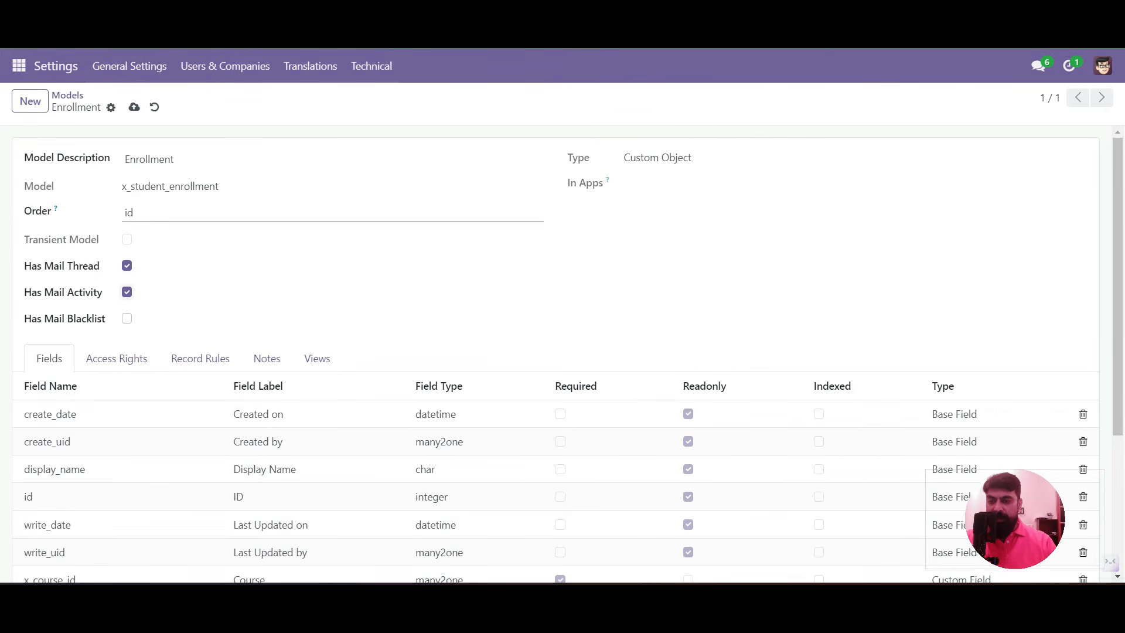
click(134, 107)
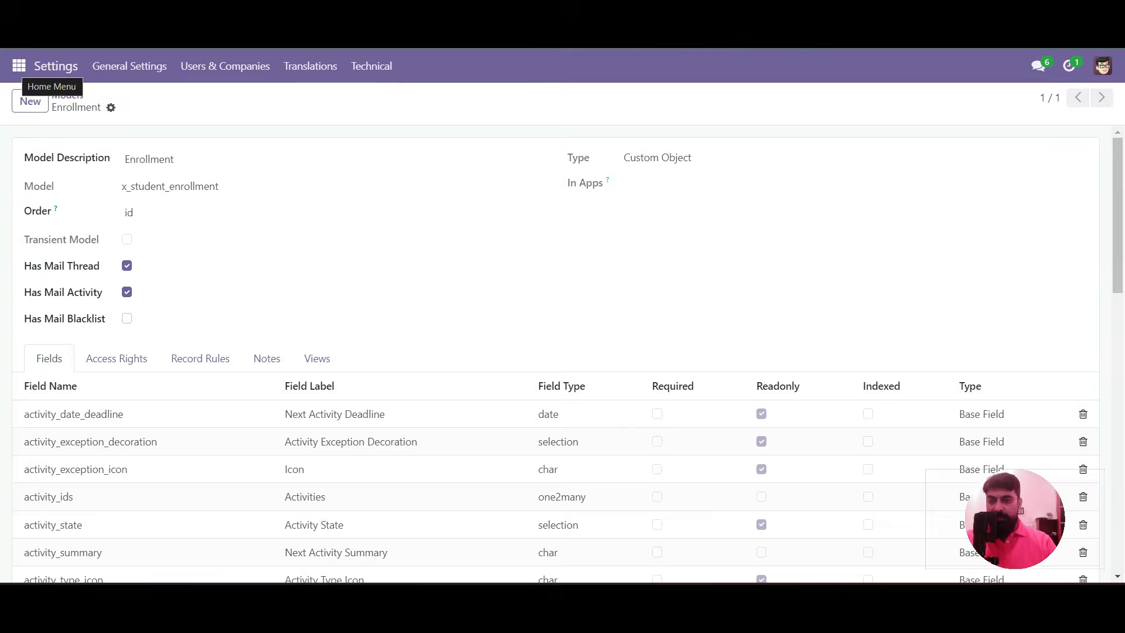
click(18, 65)
Open the ADM/0001 enrollment from the Academic app's enrollment list
click(37, 118)
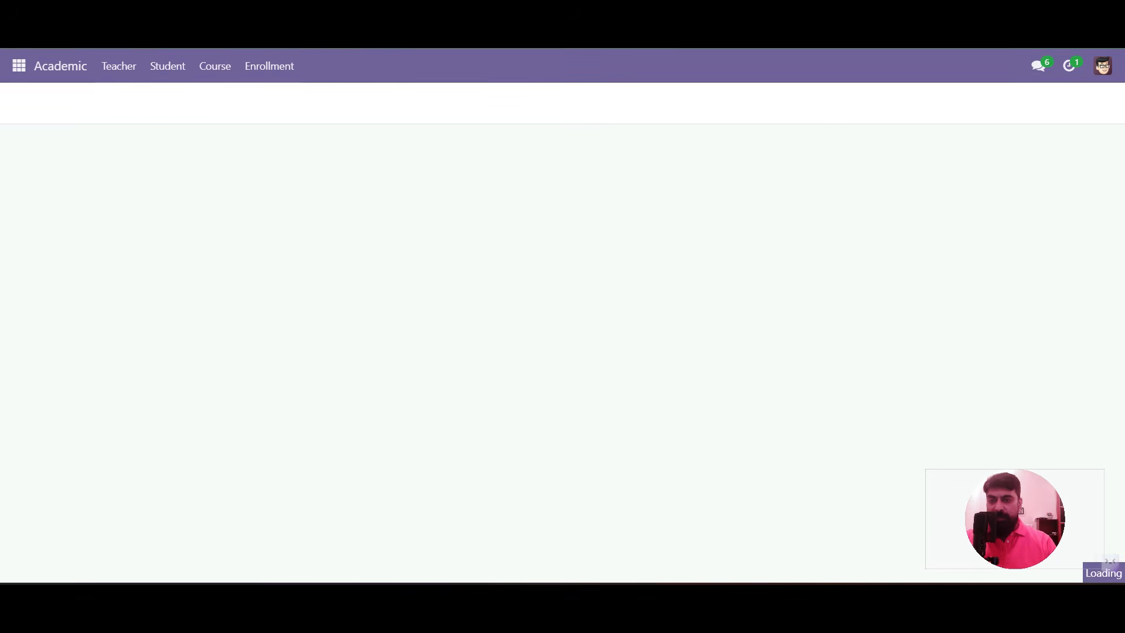
click(269, 65)
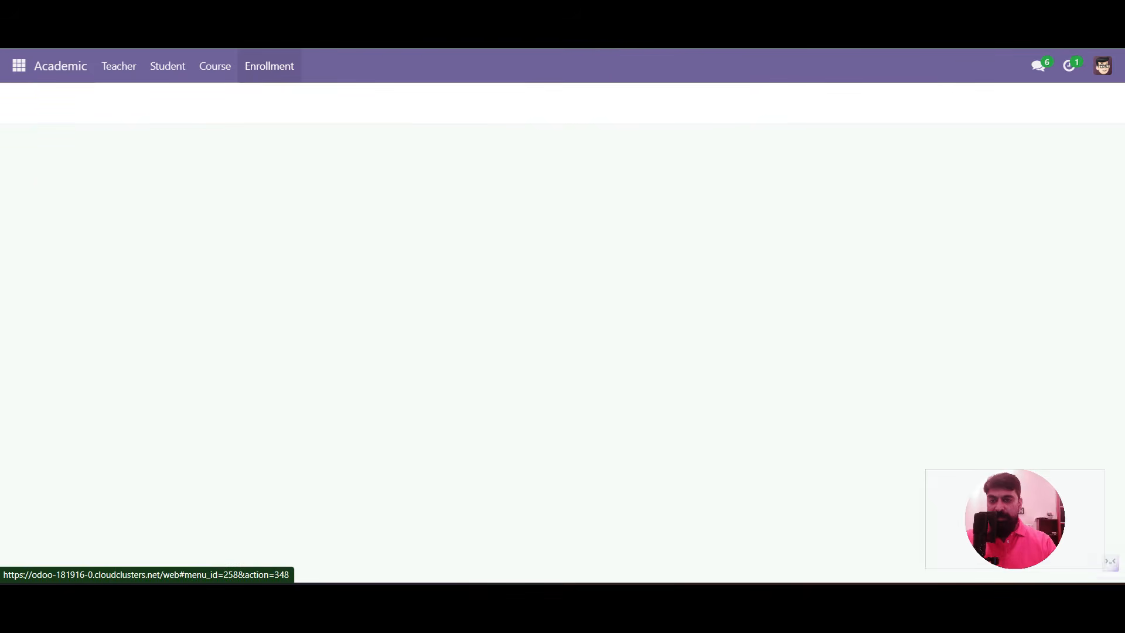
click(58, 168)
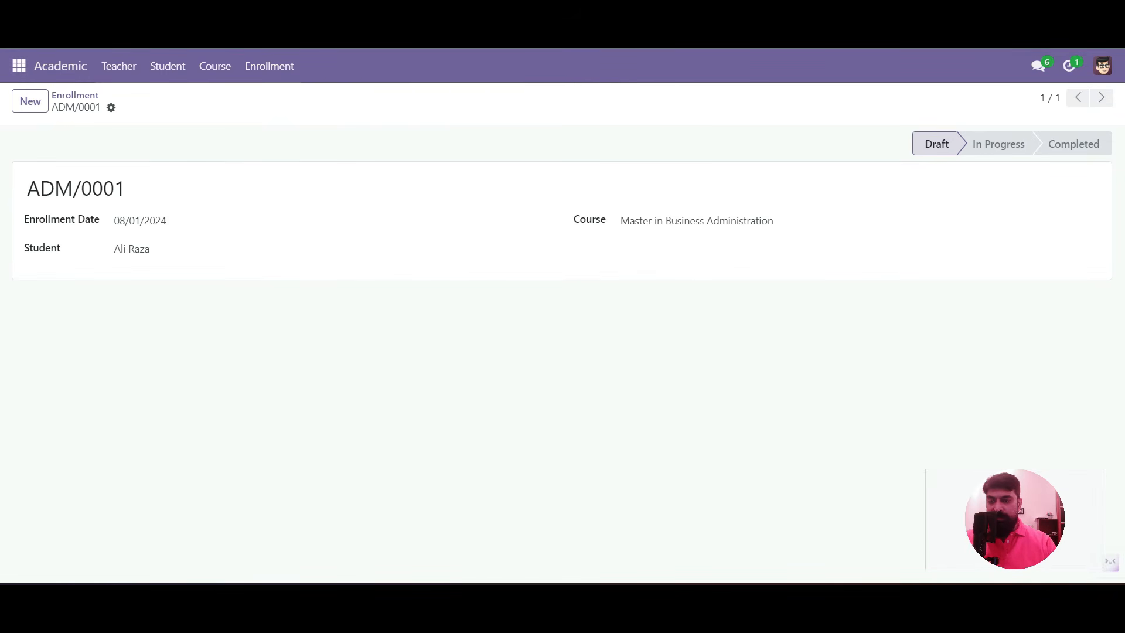
Activate developer mode from the Developer Tools section of General Settings
click(19, 66)
click(33, 256)
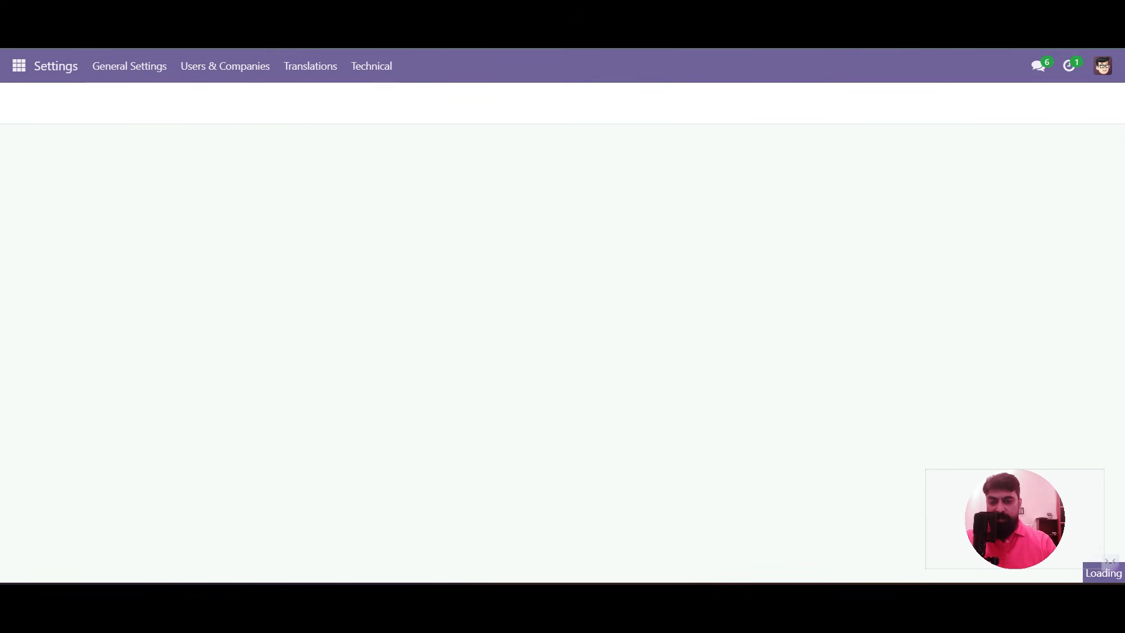
scroll(621, 351, down, 20)
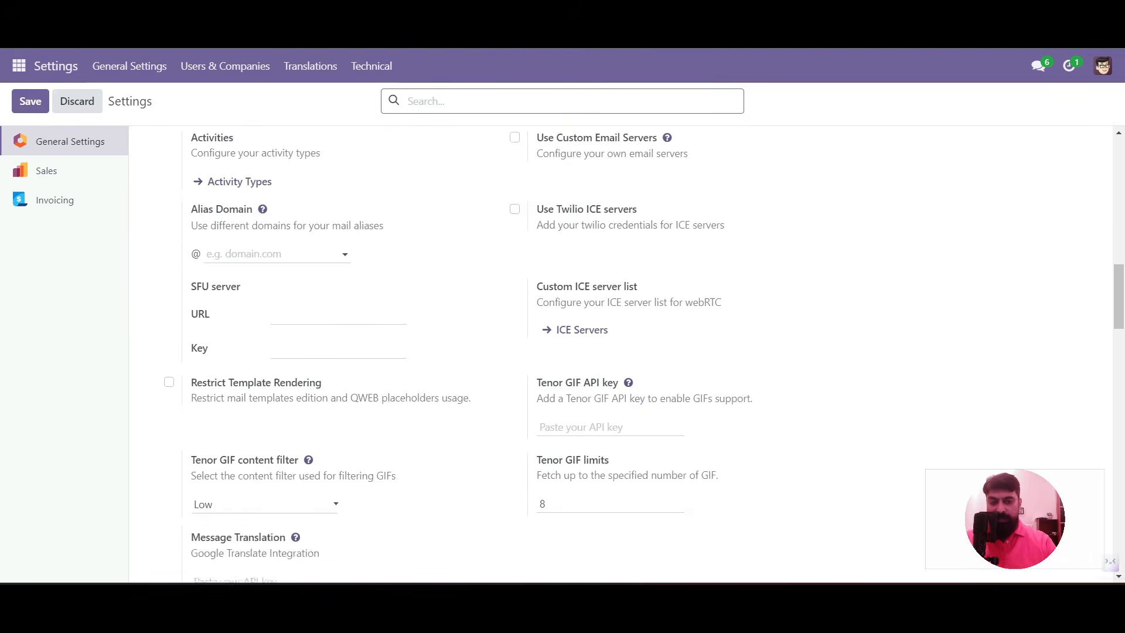
scroll(621, 352, down, 15)
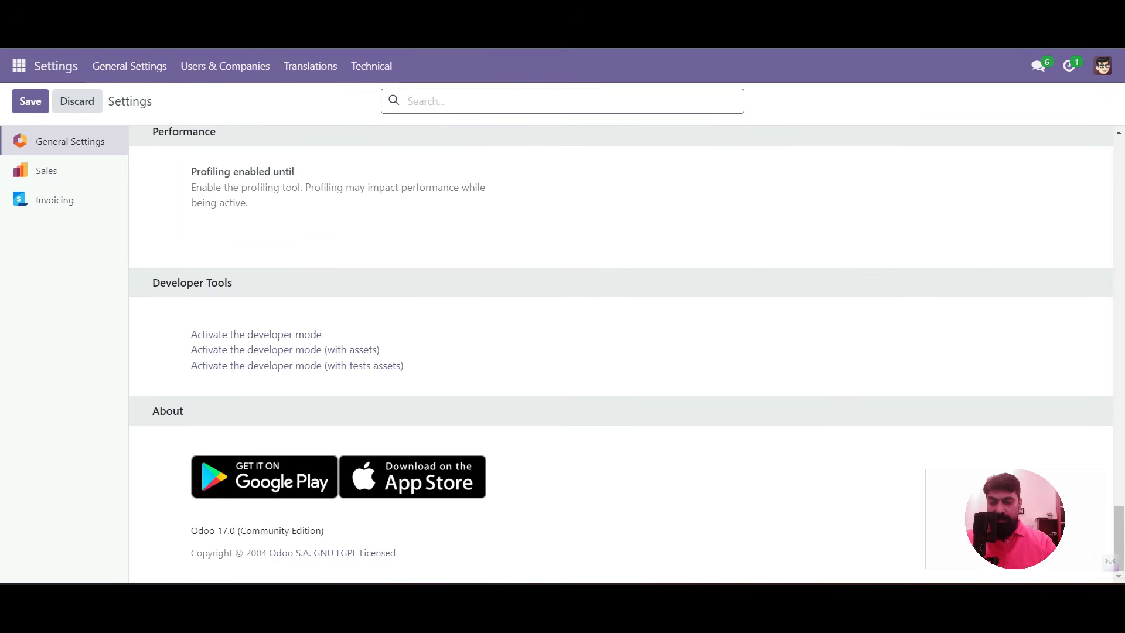
click(256, 334)
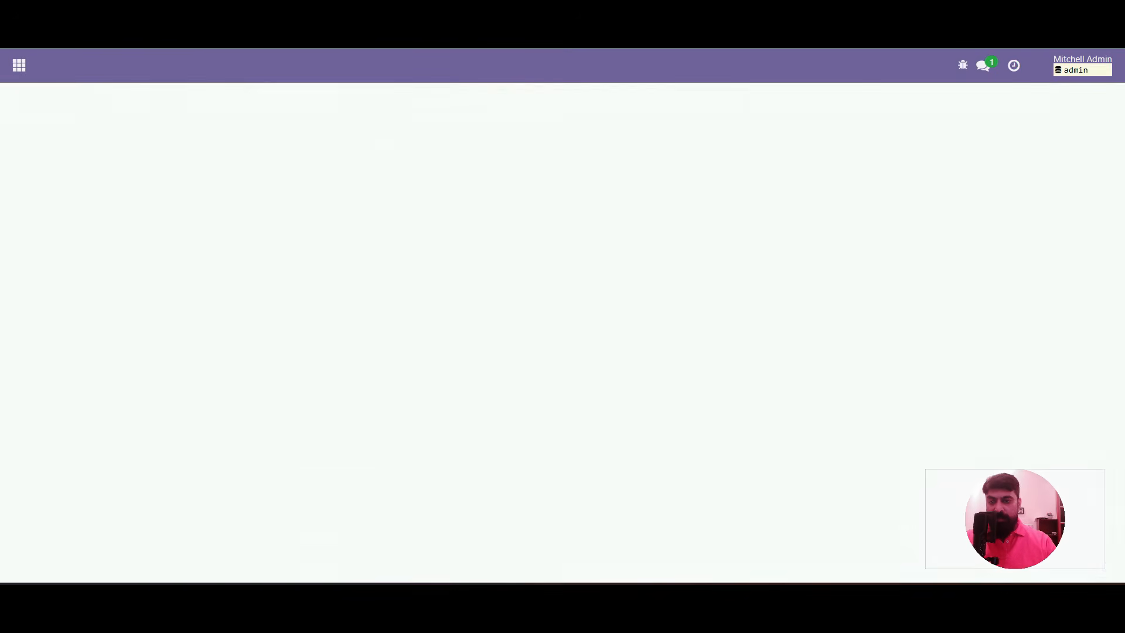
Navigate to the ADM/0001 enrollment record in the Academic app
click(19, 66)
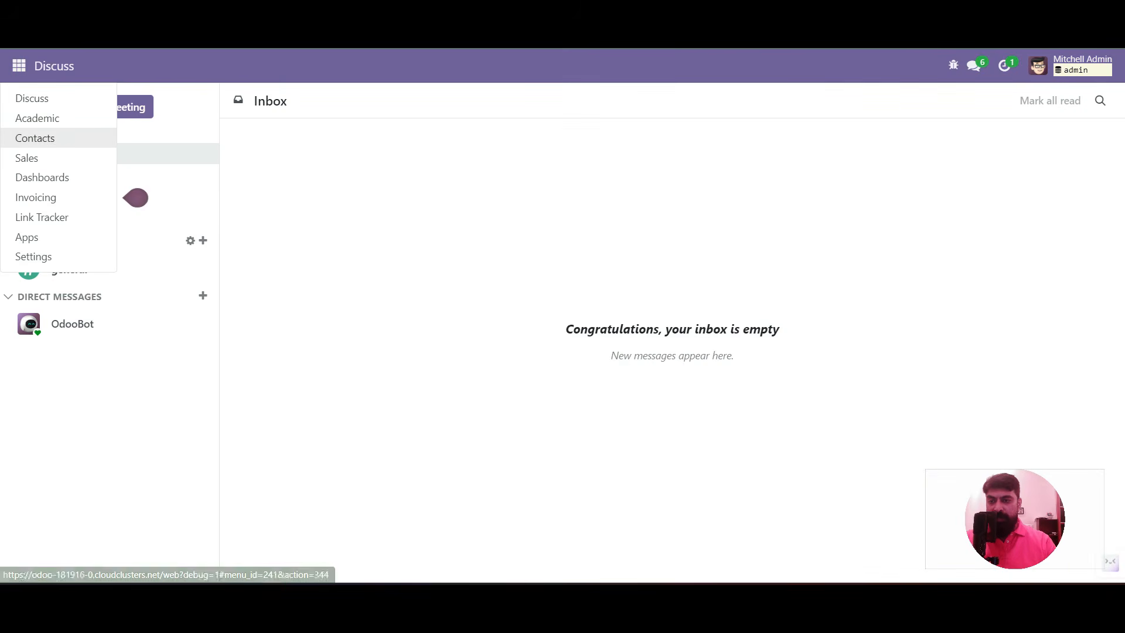
click(39, 118)
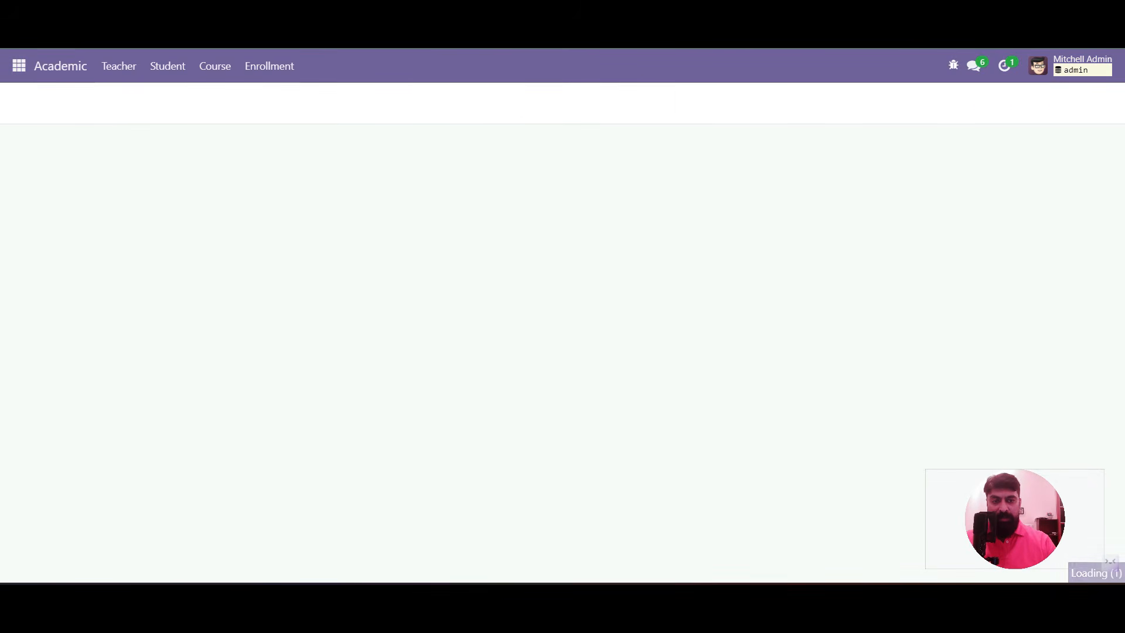
click(145, 171)
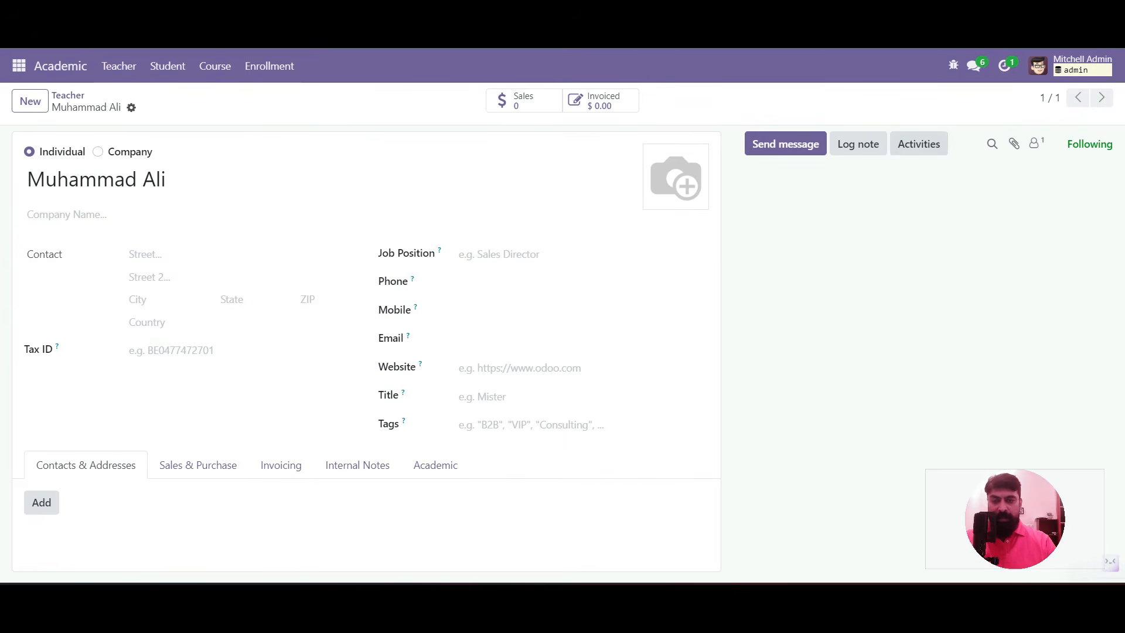
click(270, 66)
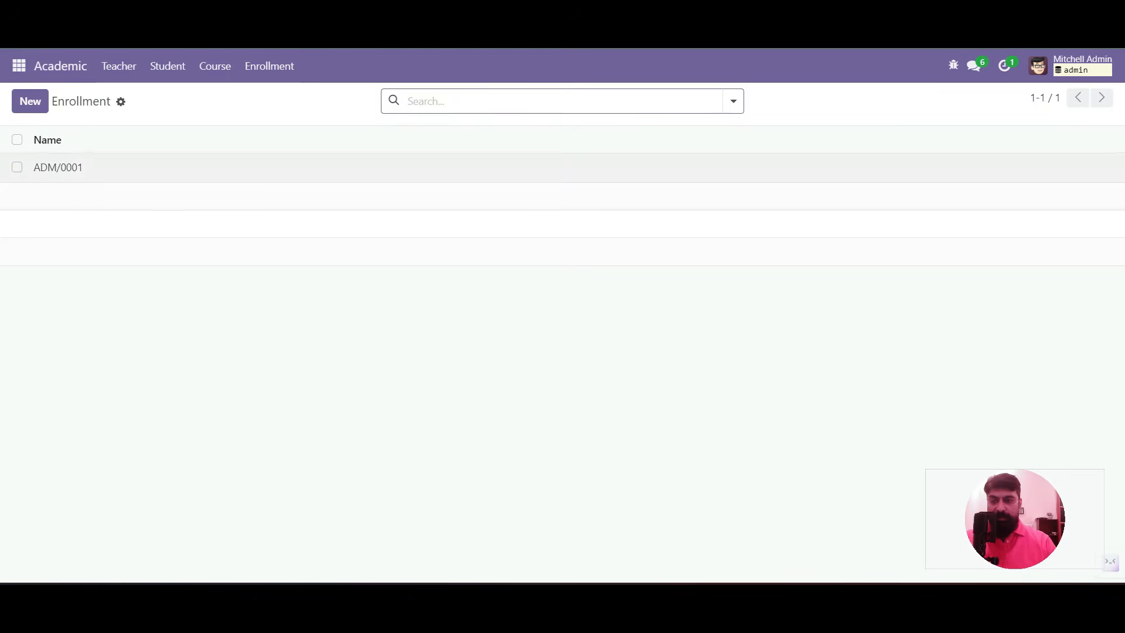
click(55, 166)
Paste an oe_chatter block (followers, activities, messages) after </sheet> in the form view and save
click(954, 65)
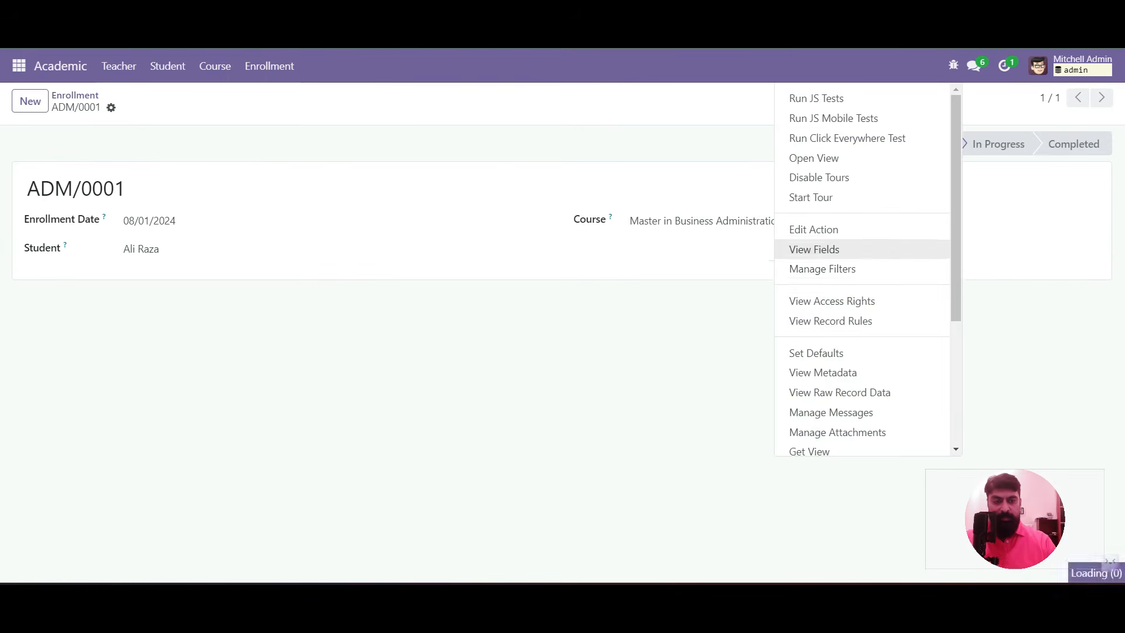
scroll(861, 329, down, 1)
scroll(862, 330, down, 2)
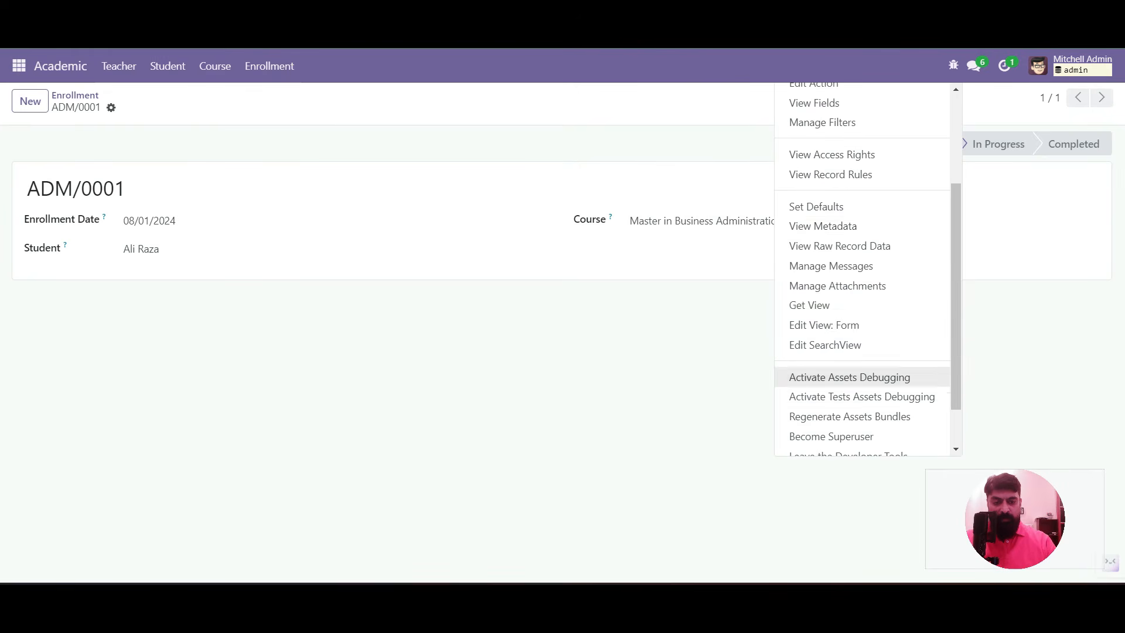
click(827, 324)
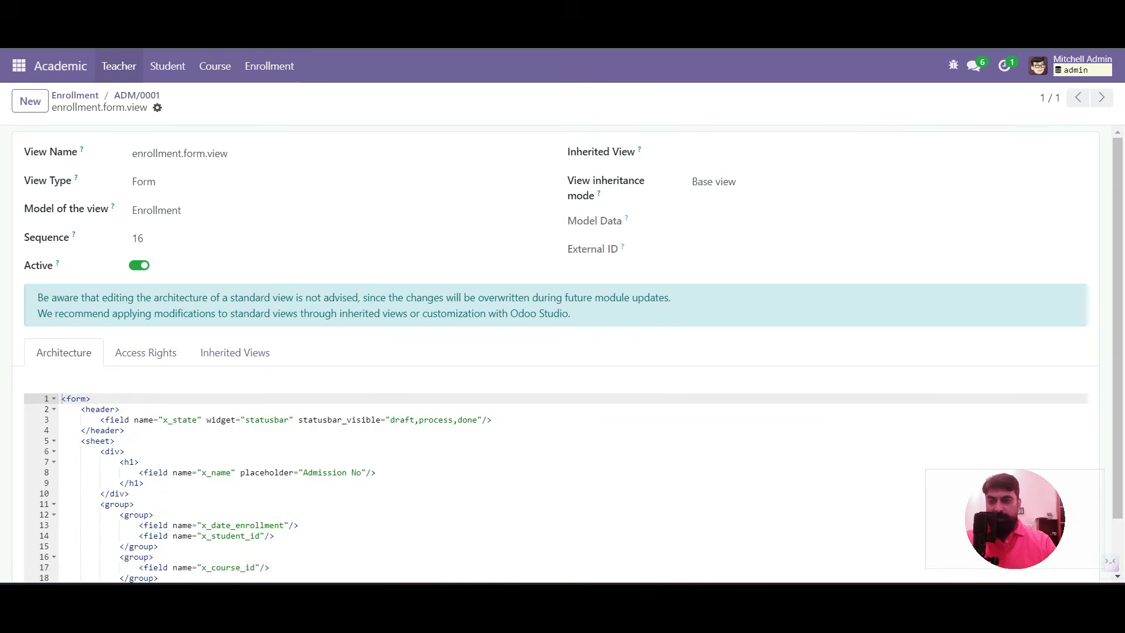
scroll(562, 351, down, 1)
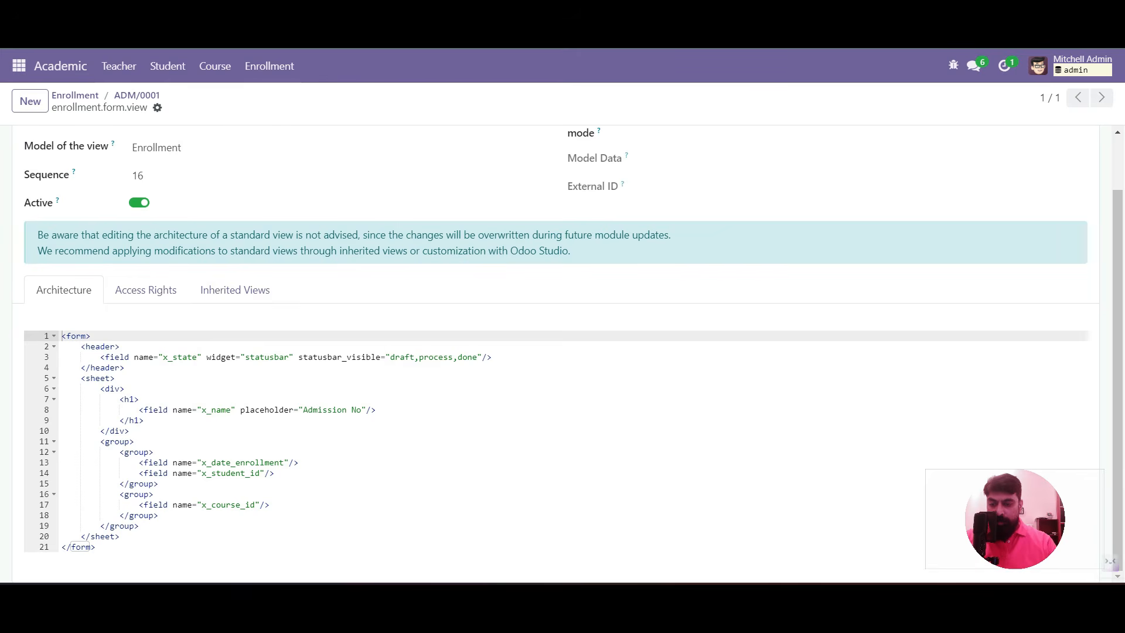
click(120, 537)
key(Return)
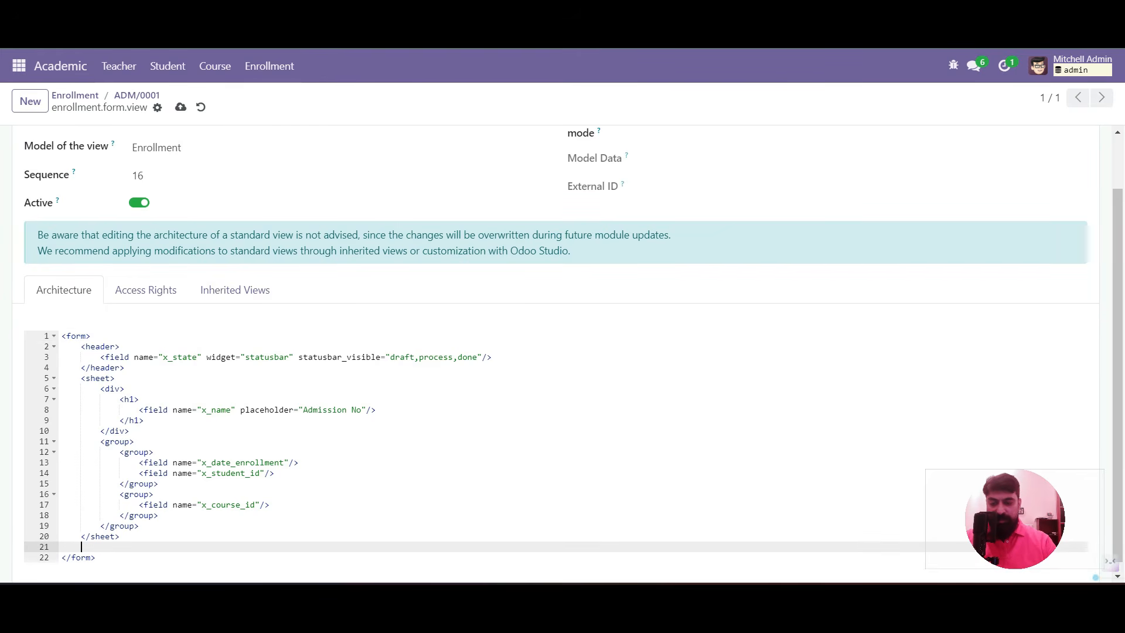
key(ctrl+v)
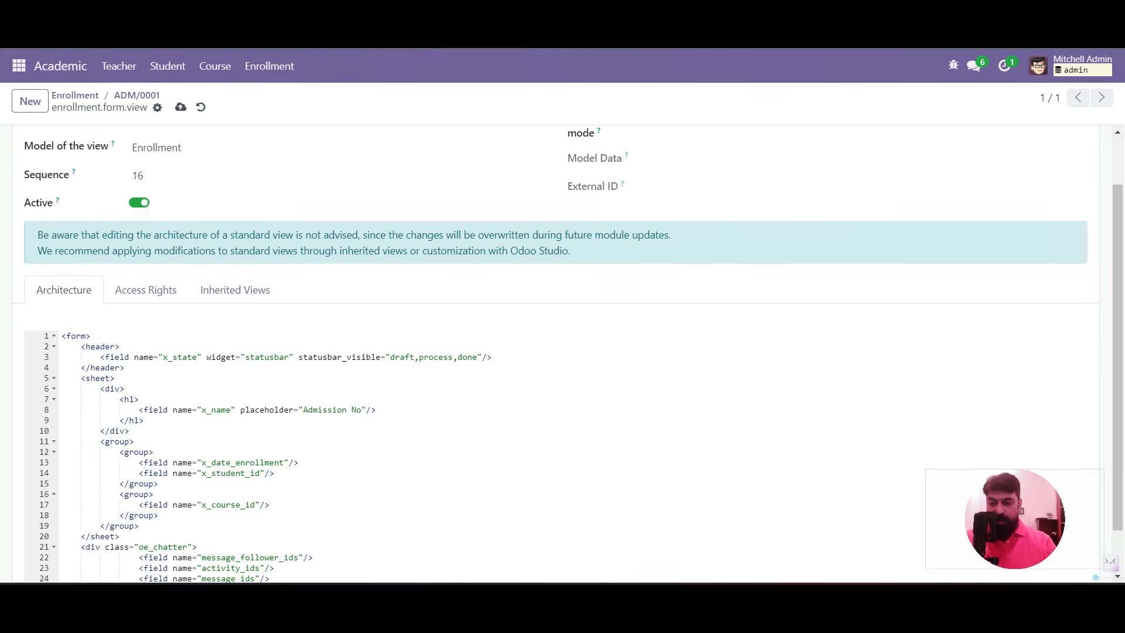
scroll(563, 351, down, 1)
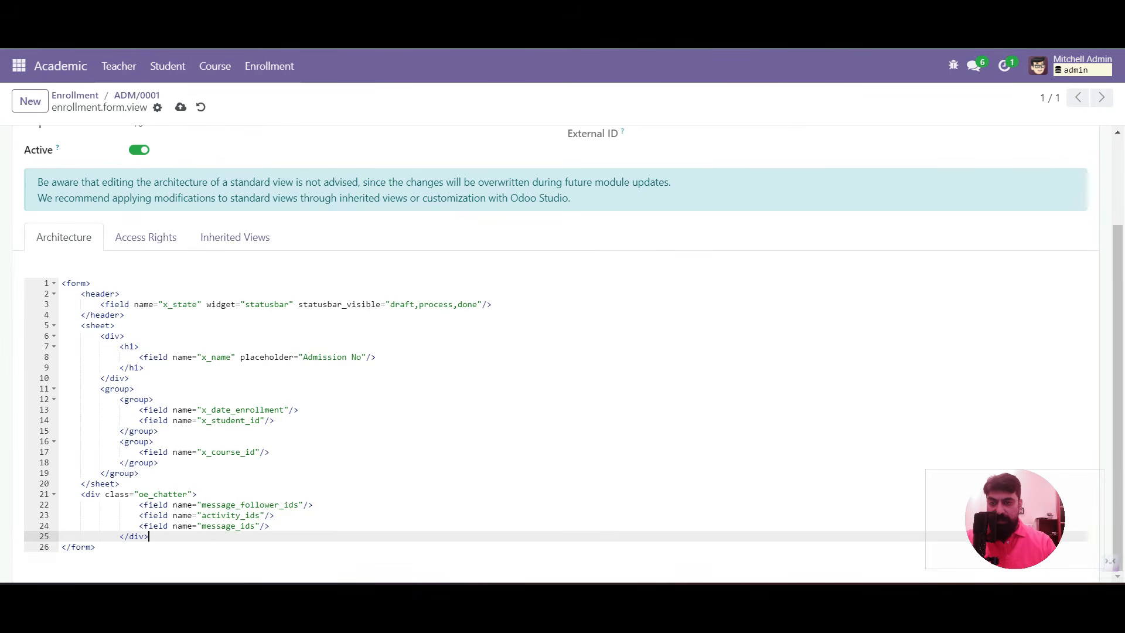
click(181, 107)
click(137, 97)
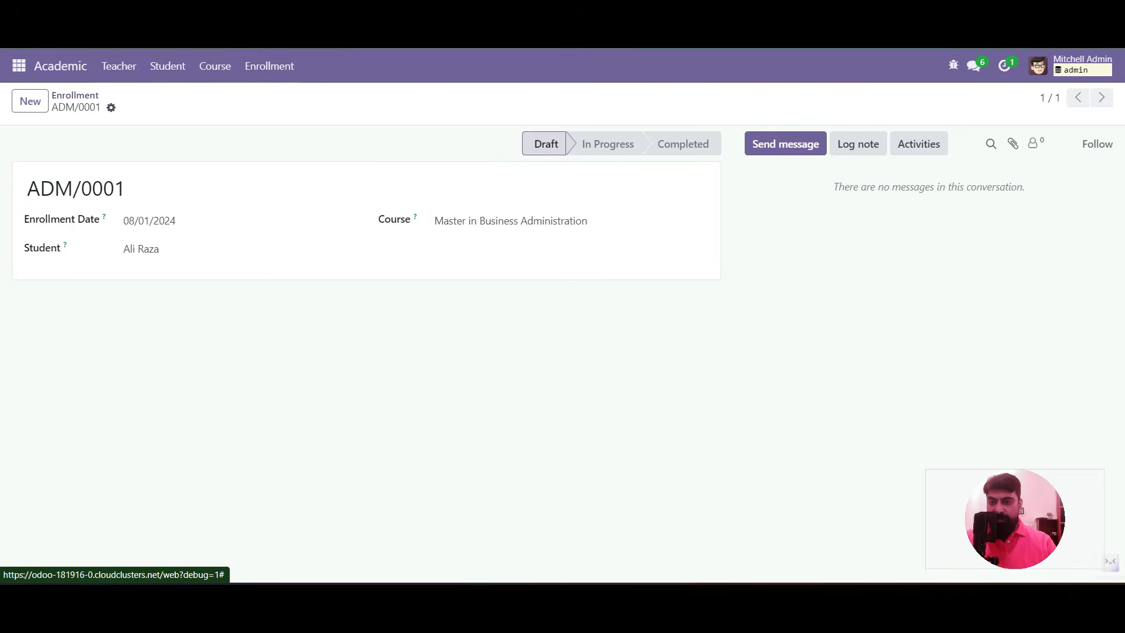
Reload the enrollment list and reopen ADM/0001 to confirm the chatter panel appears
click(75, 95)
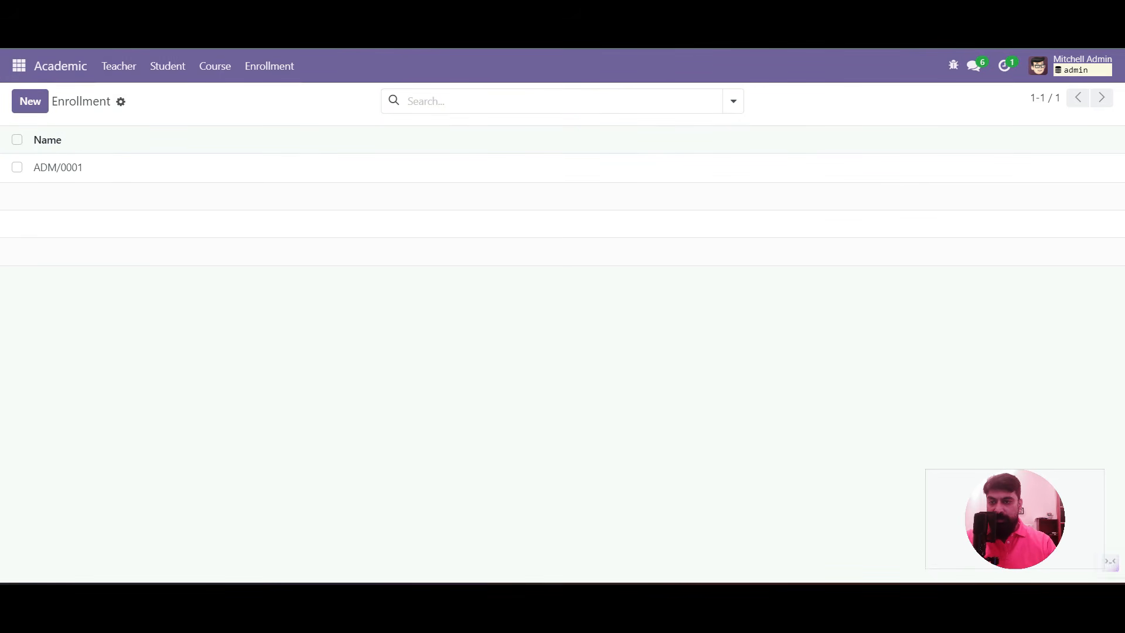
key(F5)
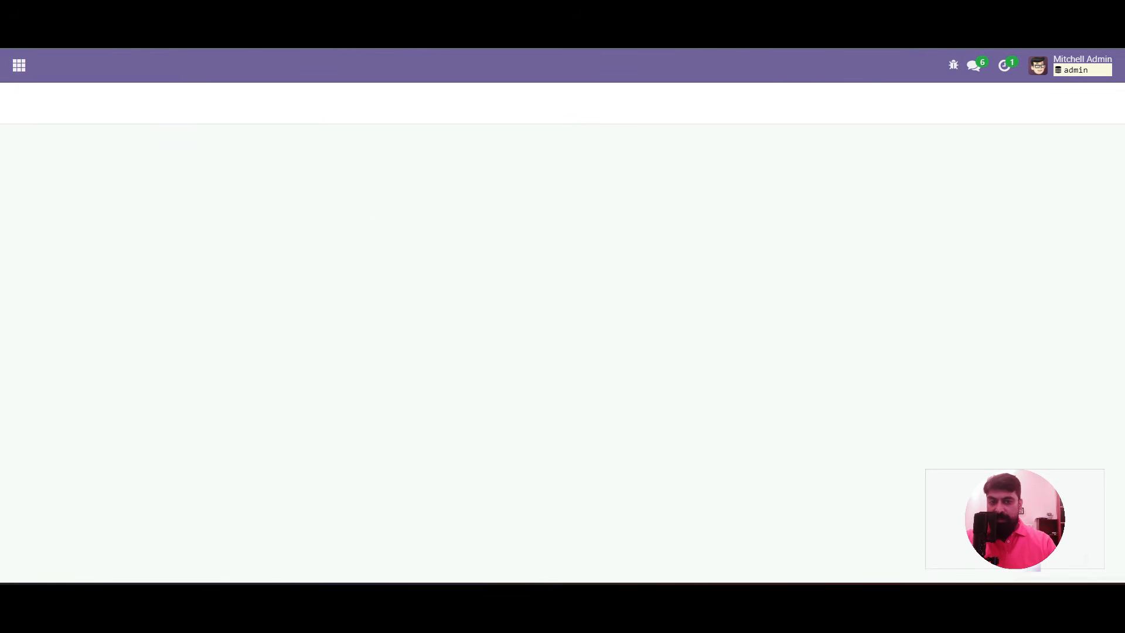
click(577, 173)
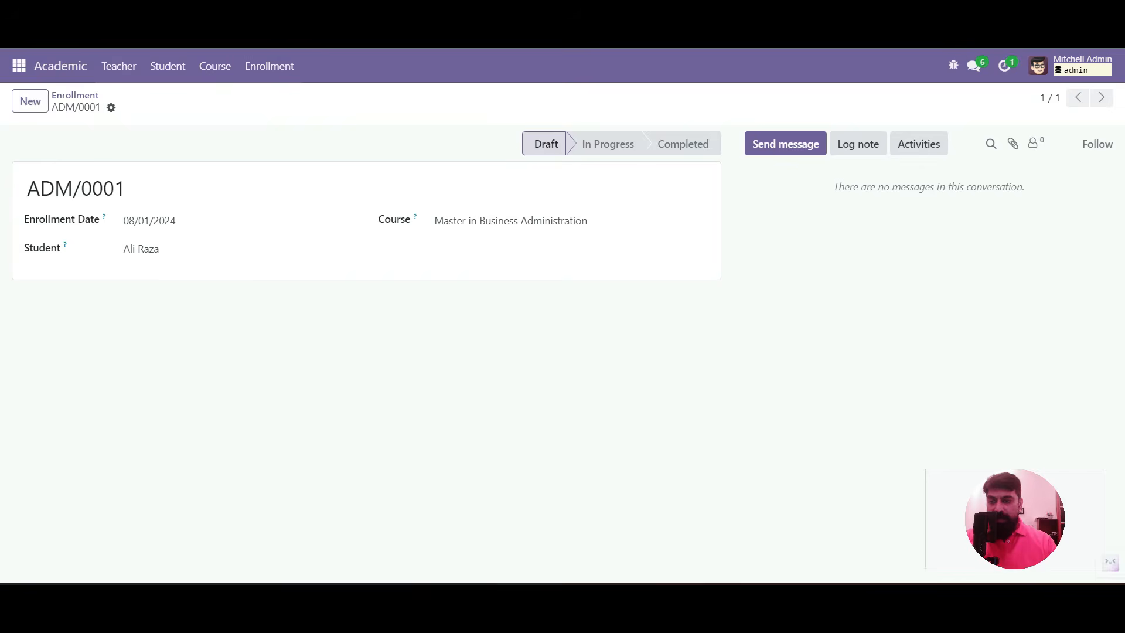
click(19, 66)
click(34, 256)
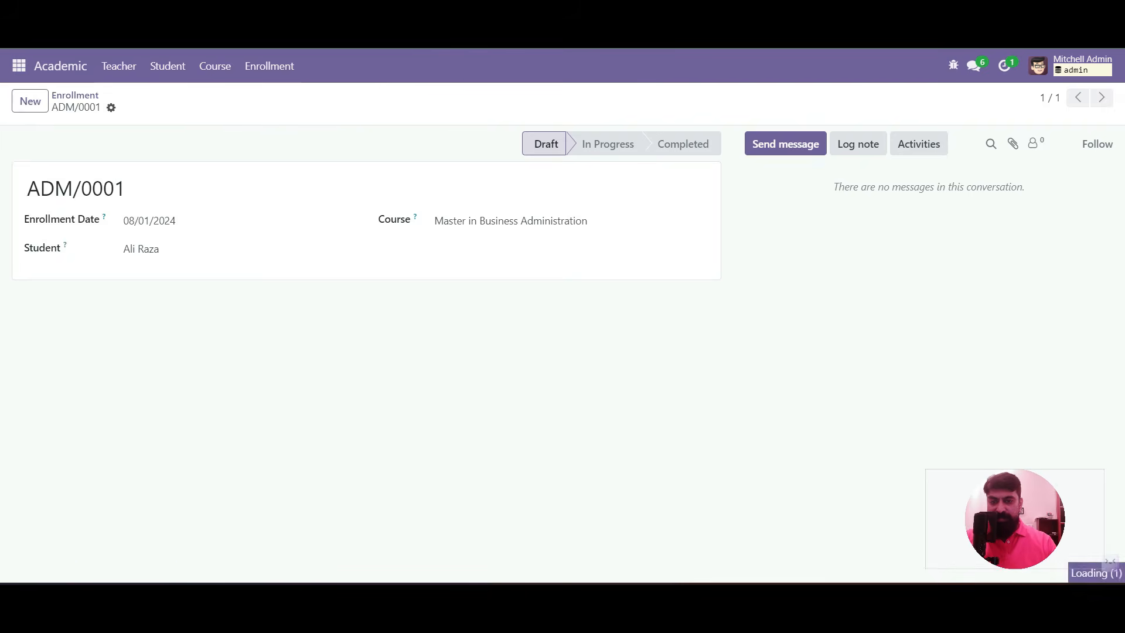
Create a new server action named 'Enrollment - In Progress'
click(372, 66)
scroll(399, 200, down, 9)
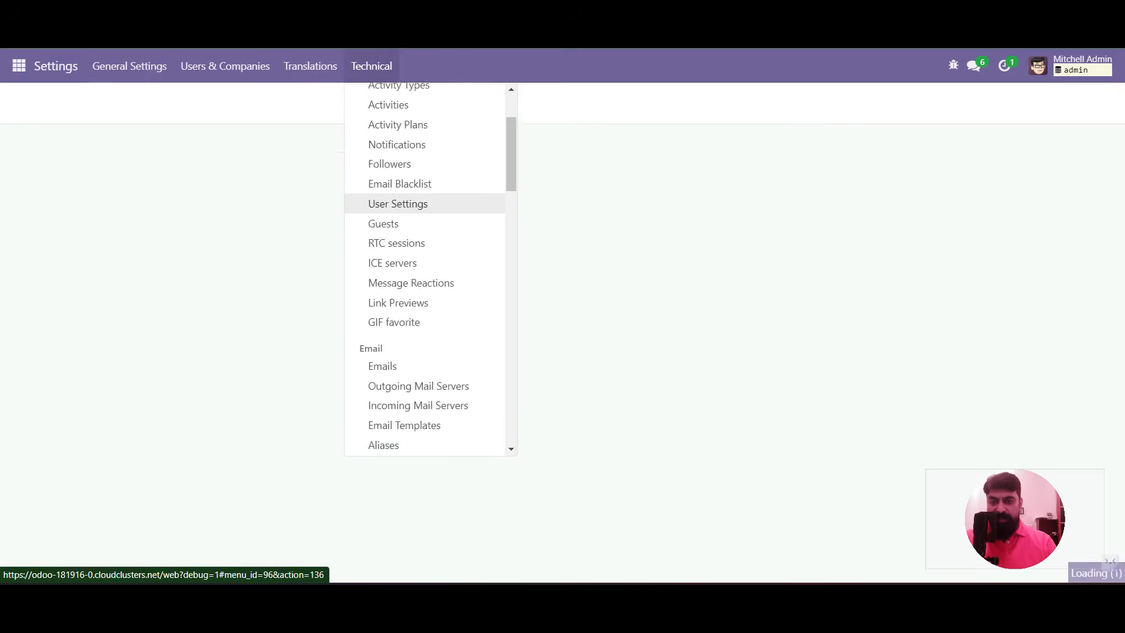
scroll(410, 194, down, 3)
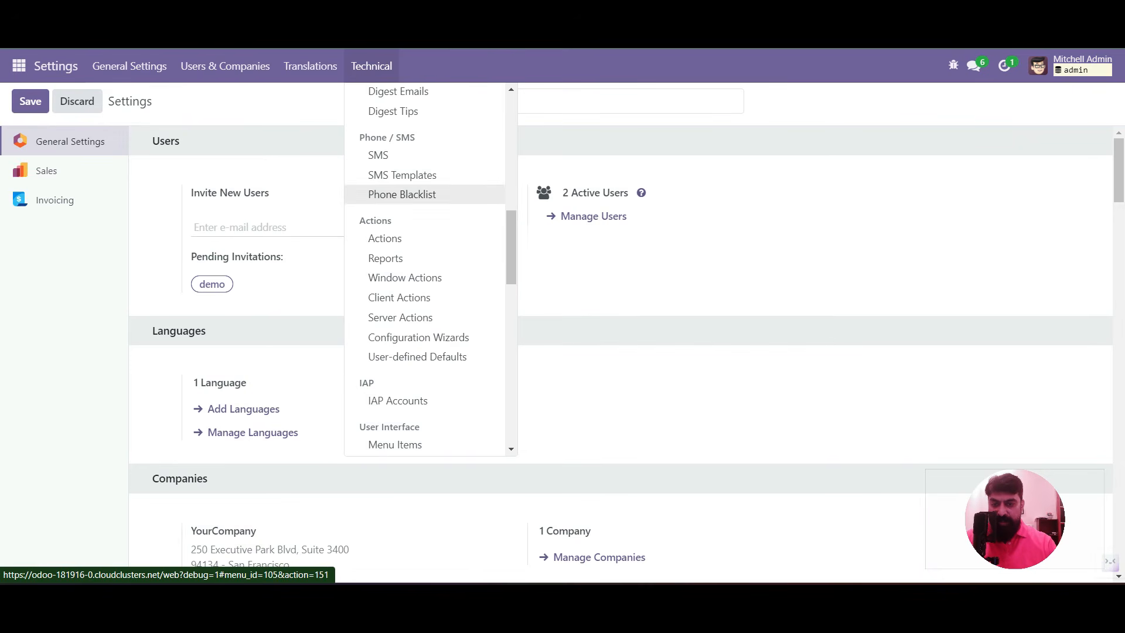
click(401, 317)
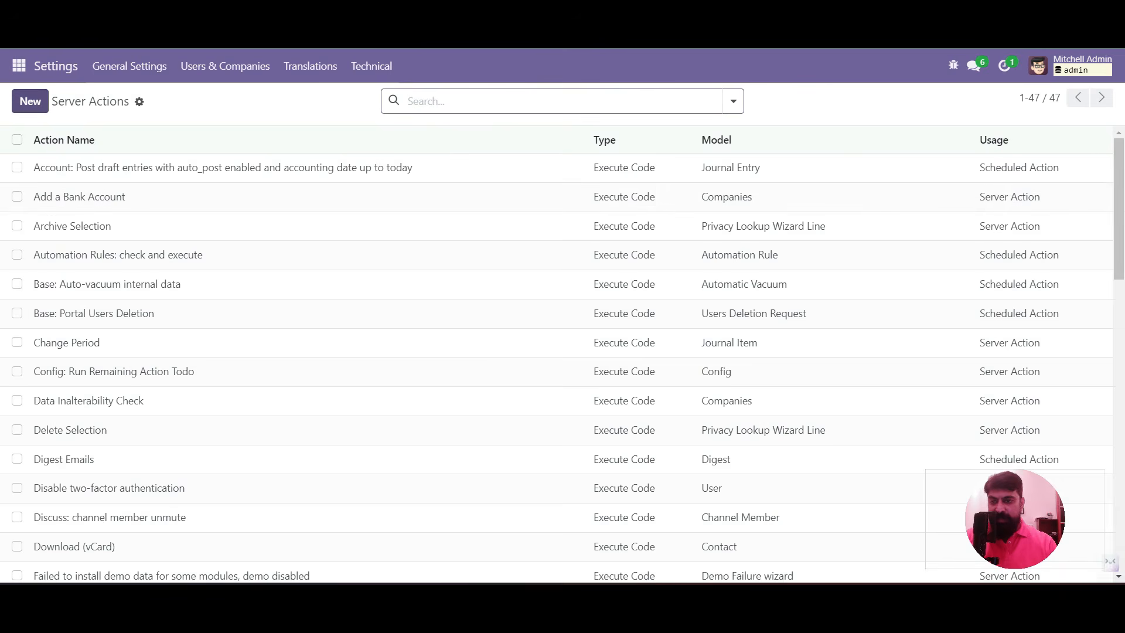
click(30, 102)
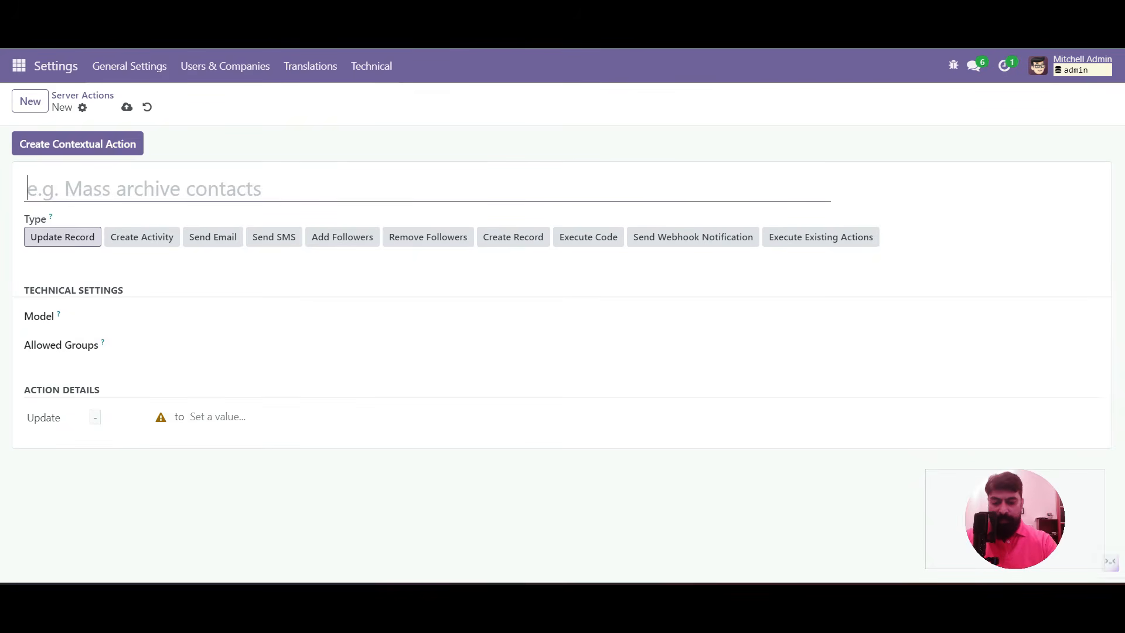
text(Enrollment - In Prog)
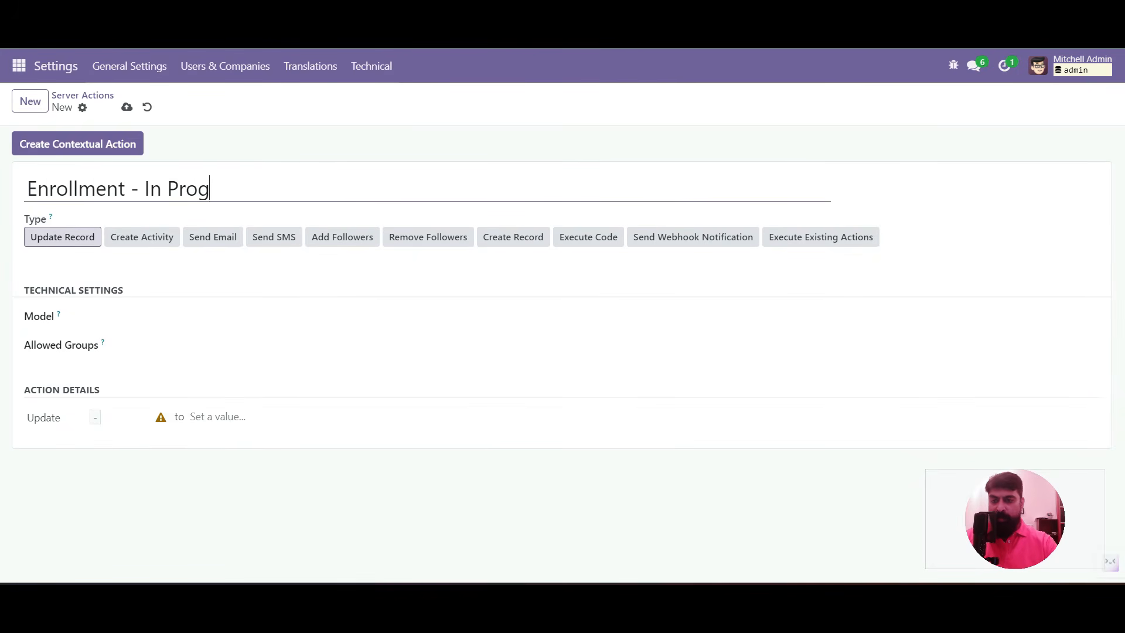
text(ress)
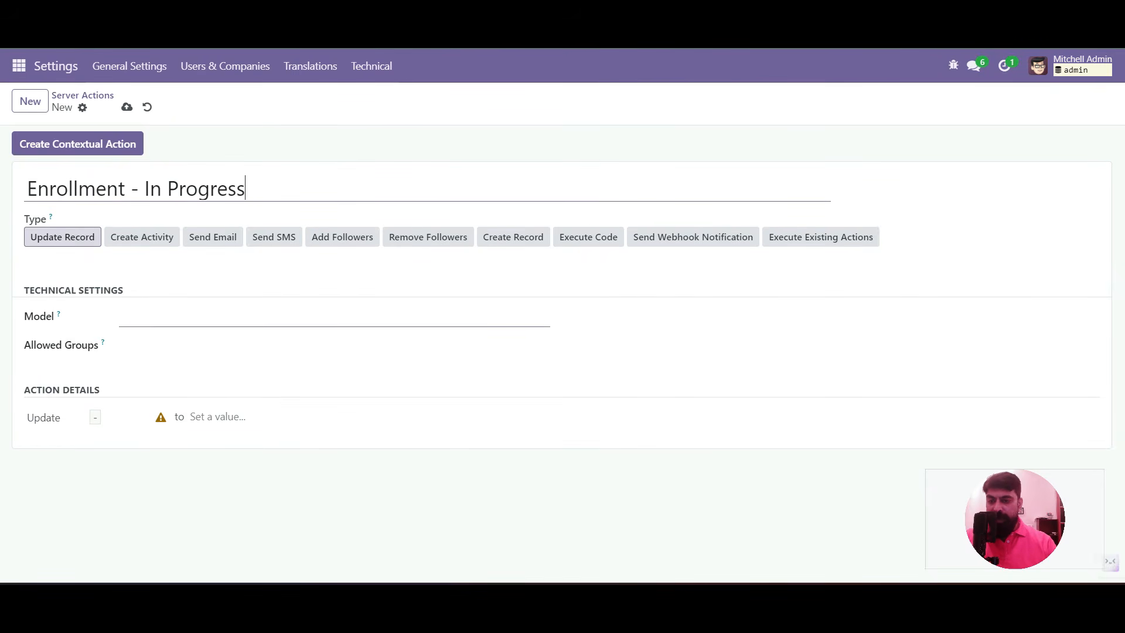
Apply it to the Enrollment model, updating Status (state) to In Progress, and save
click(187, 318)
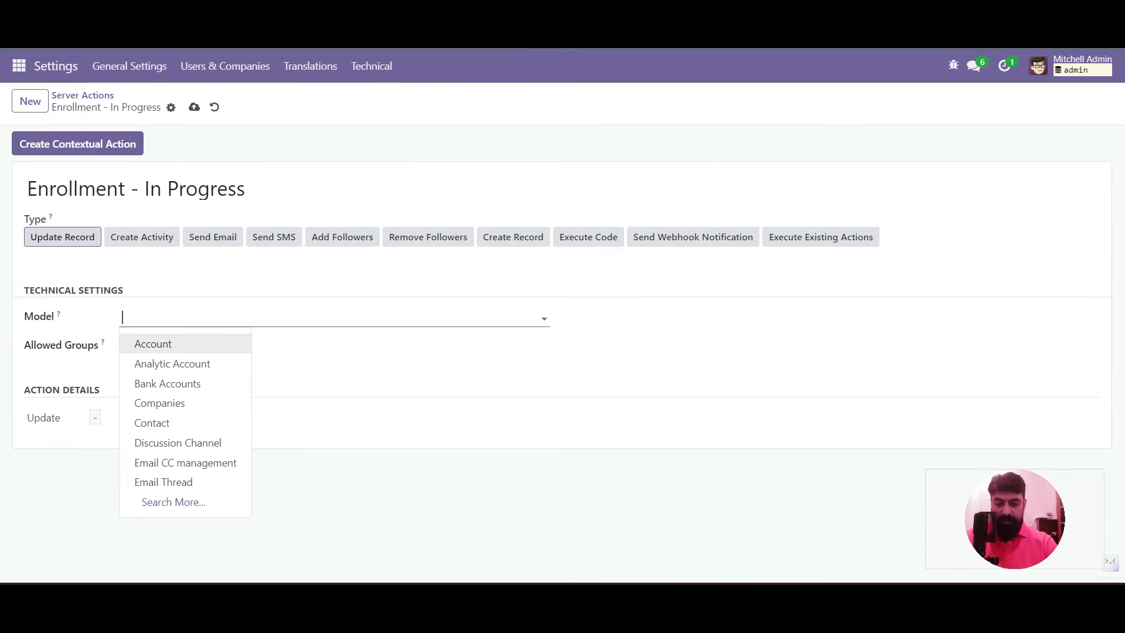
text(enroll)
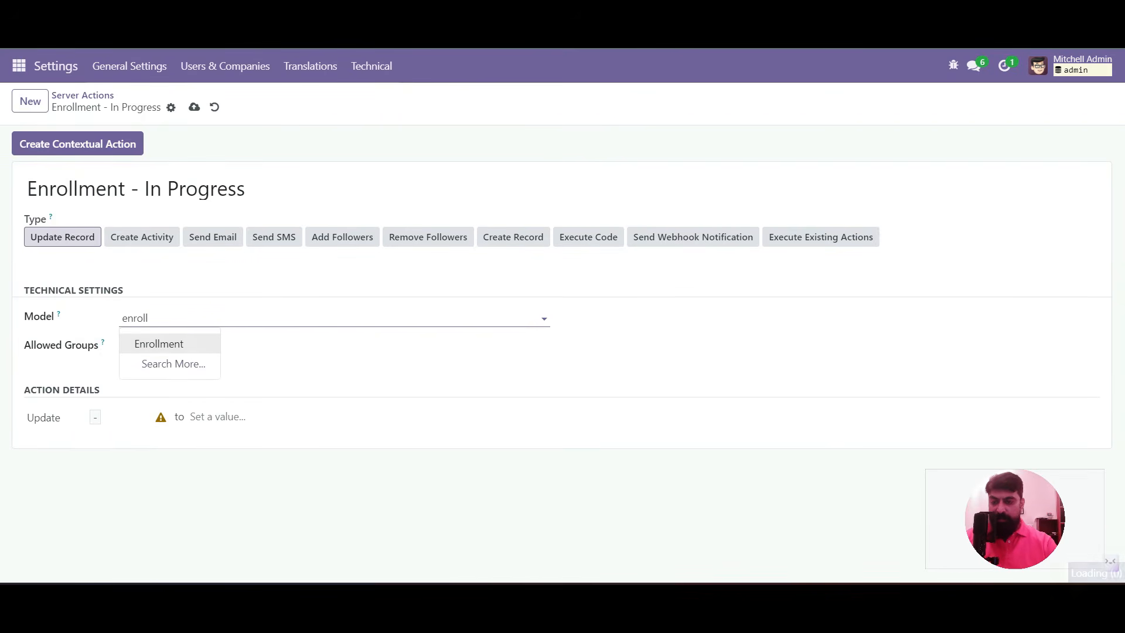
click(159, 343)
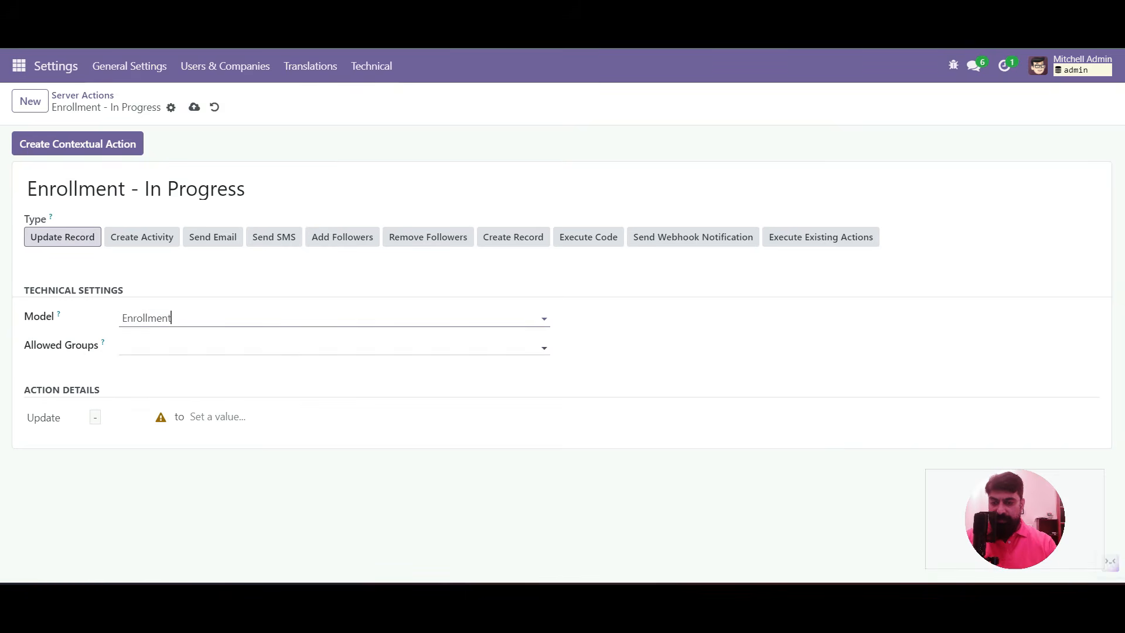
click(120, 417)
text(state)
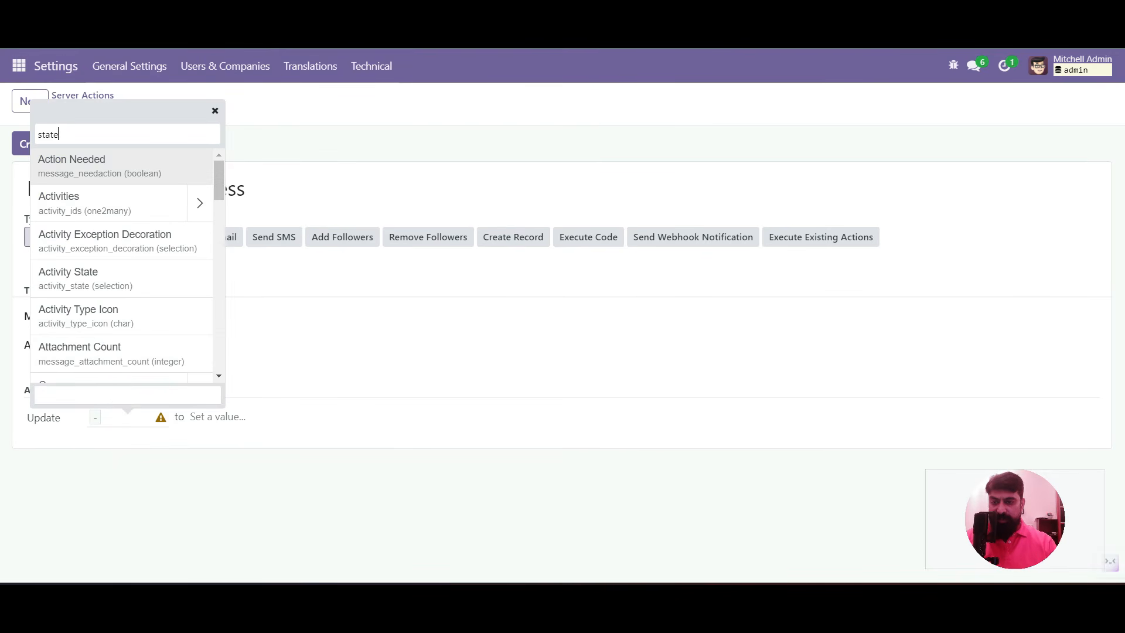
key(Return)
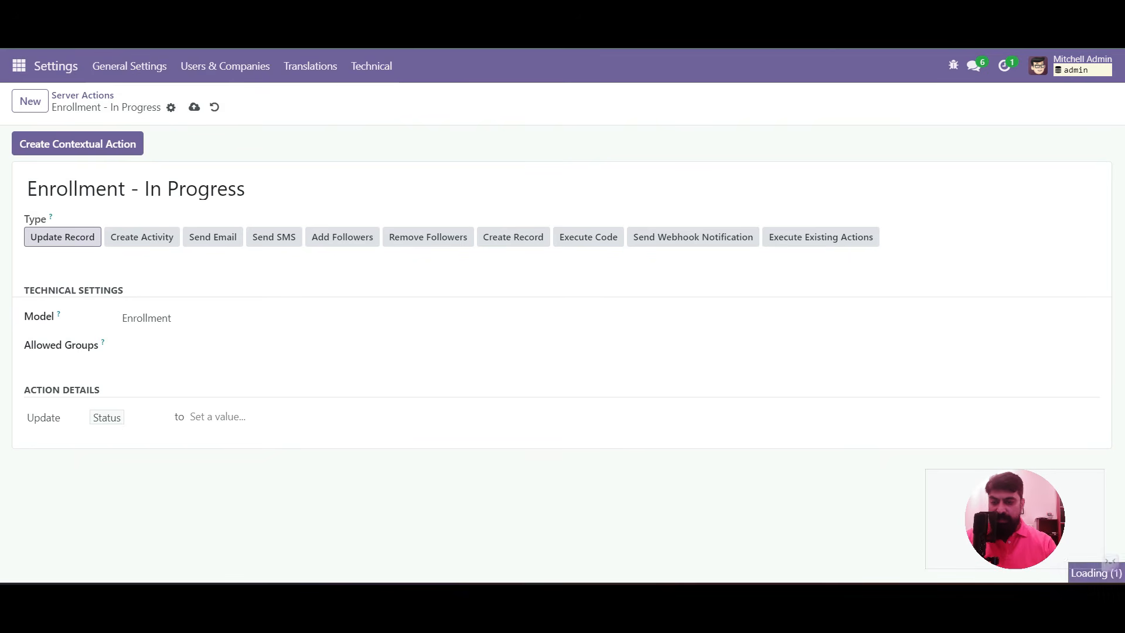
click(231, 462)
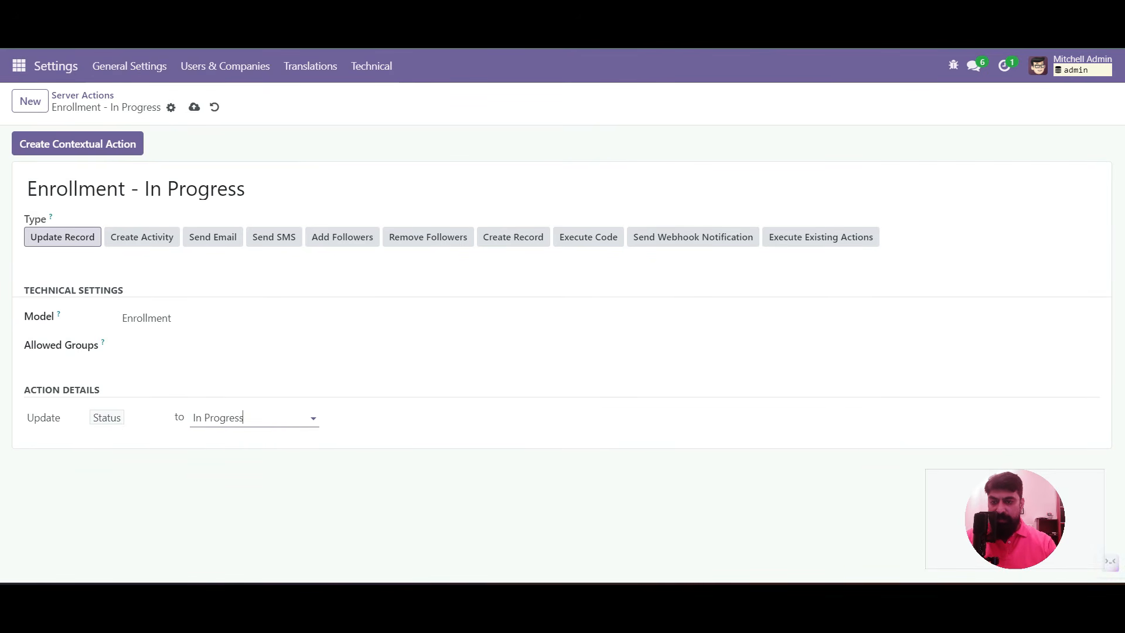
click(194, 107)
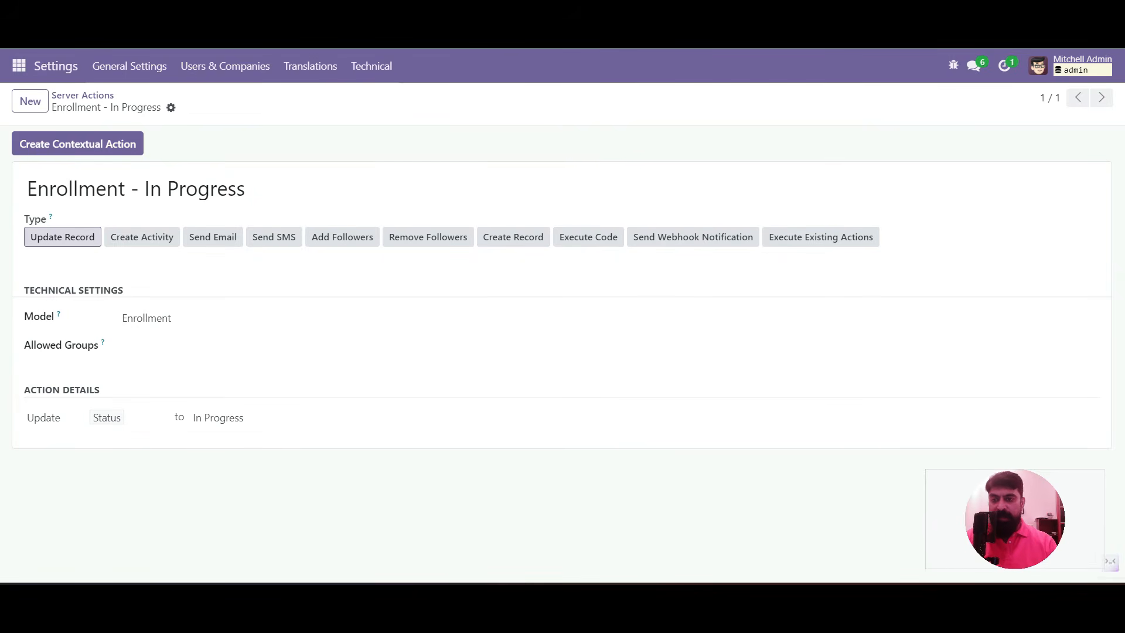
Open enrollment ADM/0001 from the Academic app
click(19, 65)
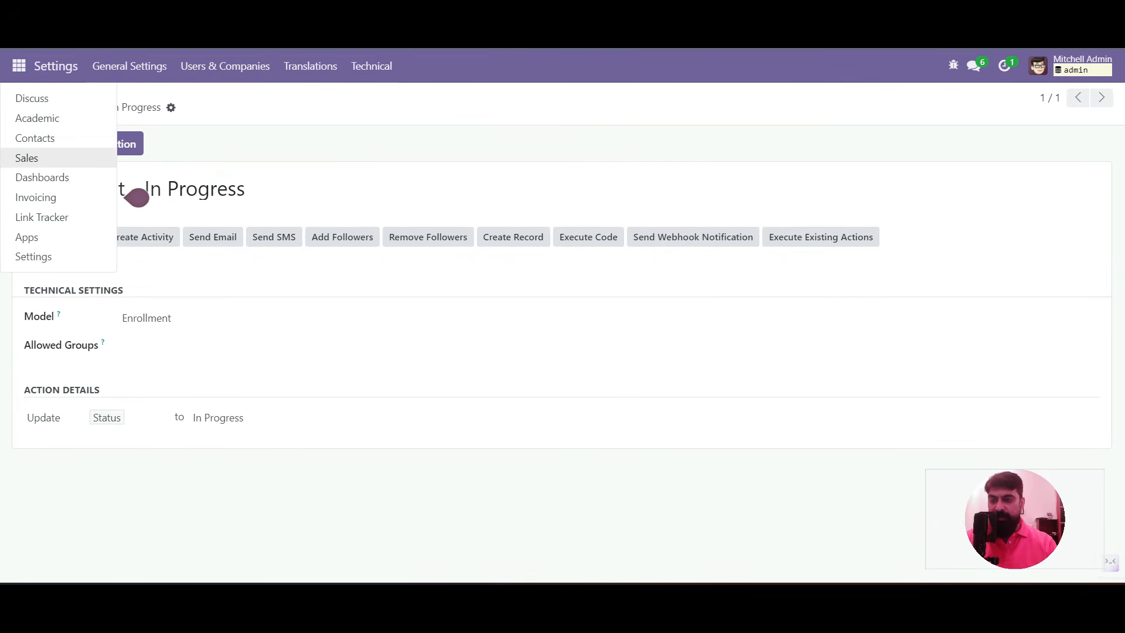
click(37, 118)
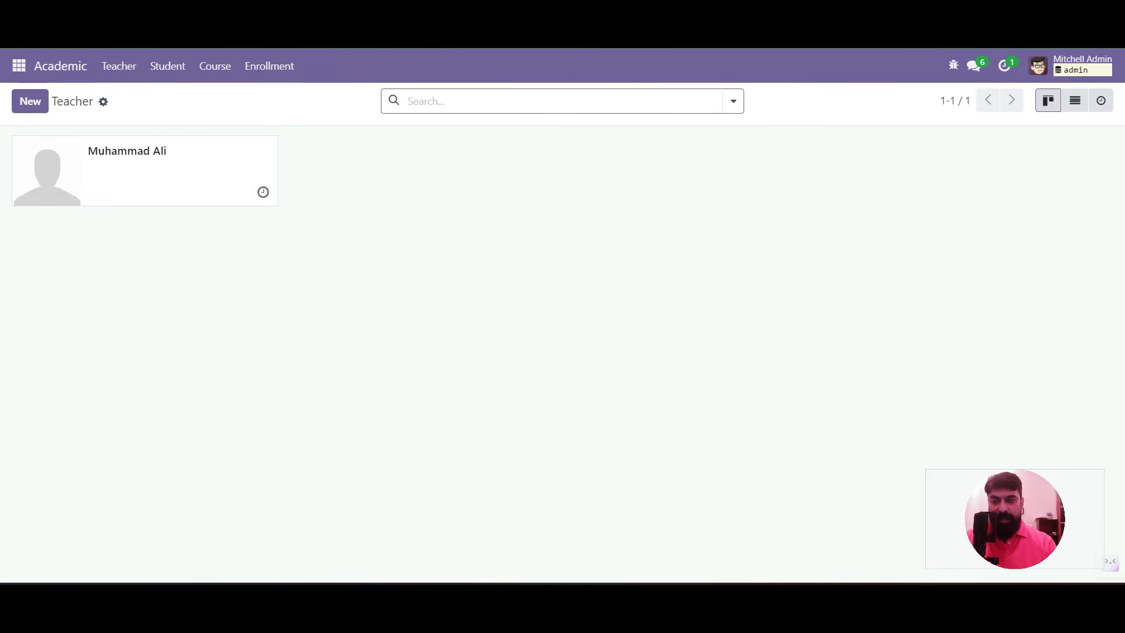
click(270, 66)
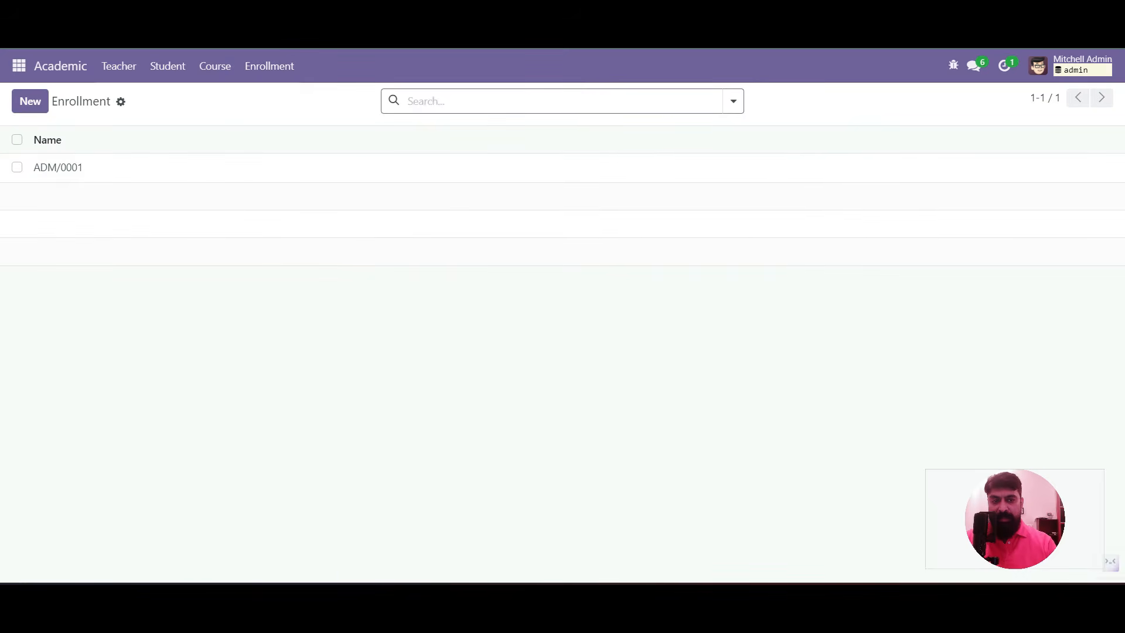
click(57, 167)
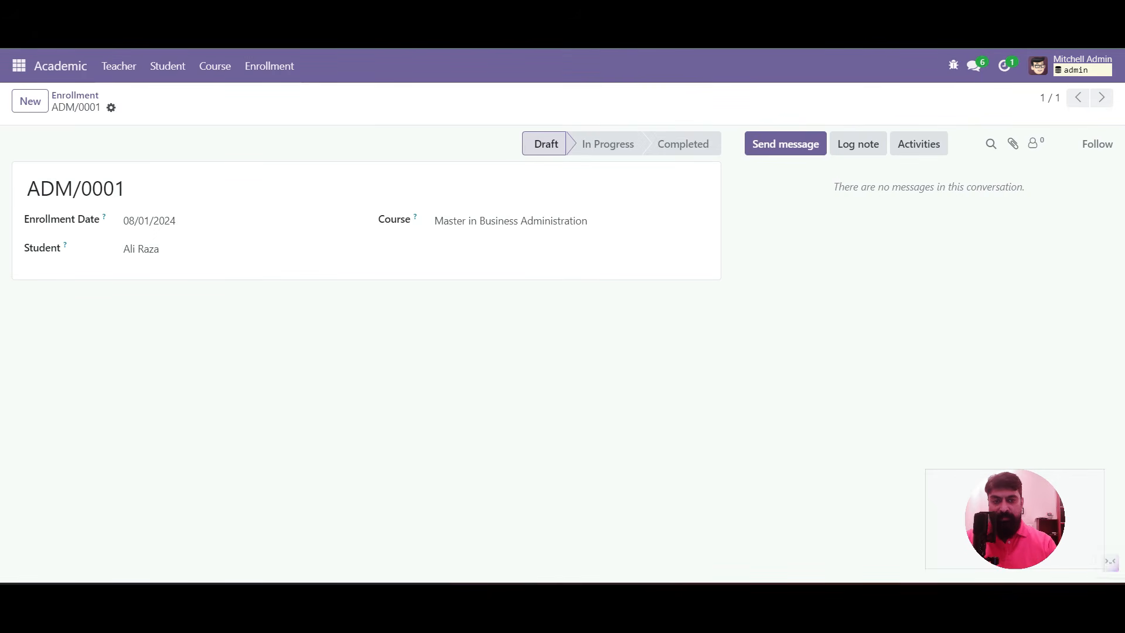
Add a <button name="352" type="action" string="Accept"/> line inside the form view's header
click(953, 65)
scroll(868, 375, down, 4)
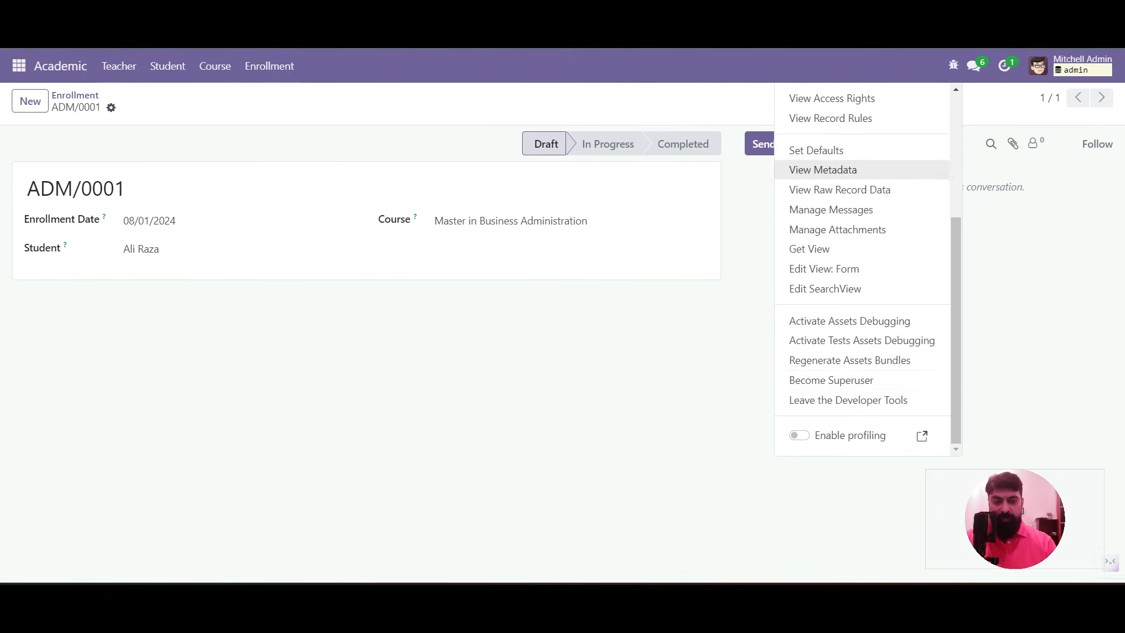
click(824, 268)
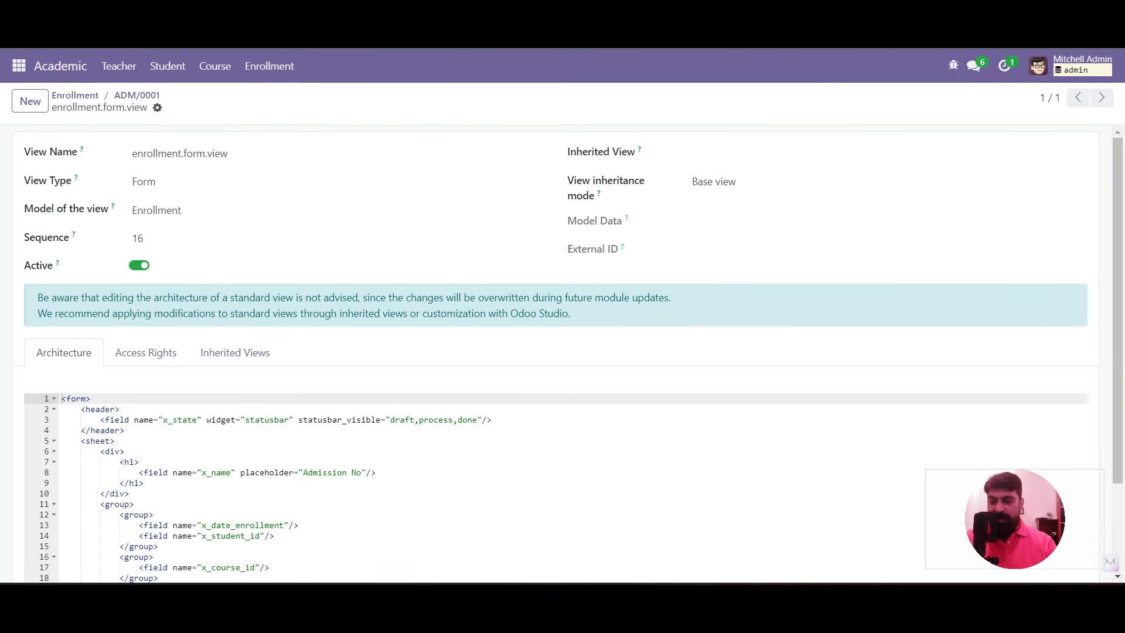
click(120, 410)
key(Return)
text(<)
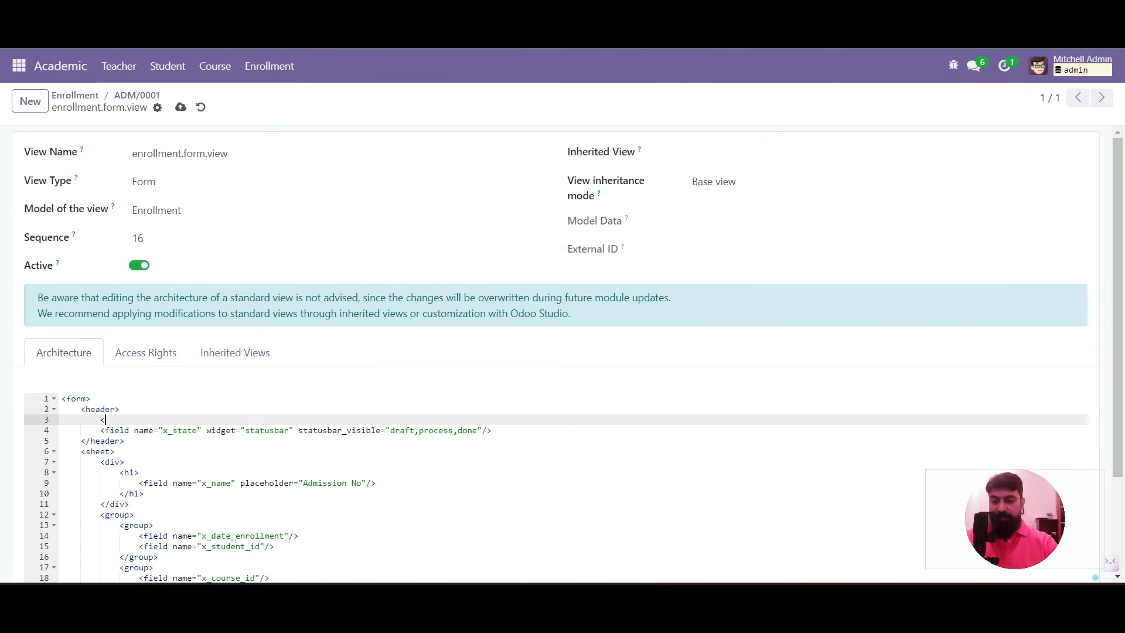
text(button)
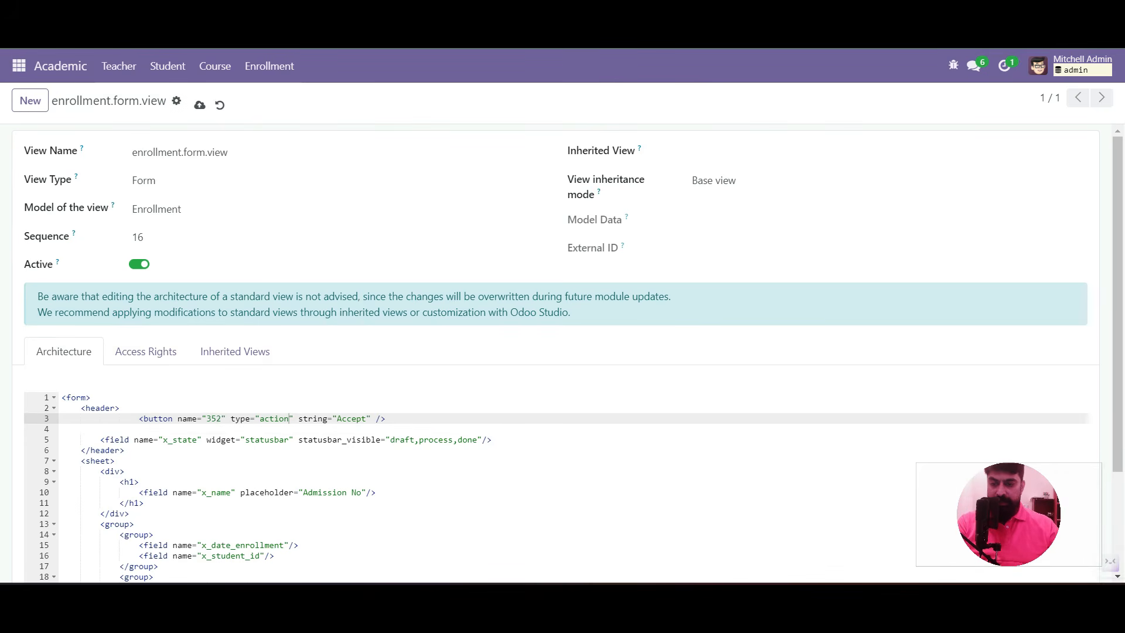
Check the button's 352 id, action type and Accept label, then return to ADM/0001
double_click(214, 419)
triple_click(240, 418)
double_click(274, 419)
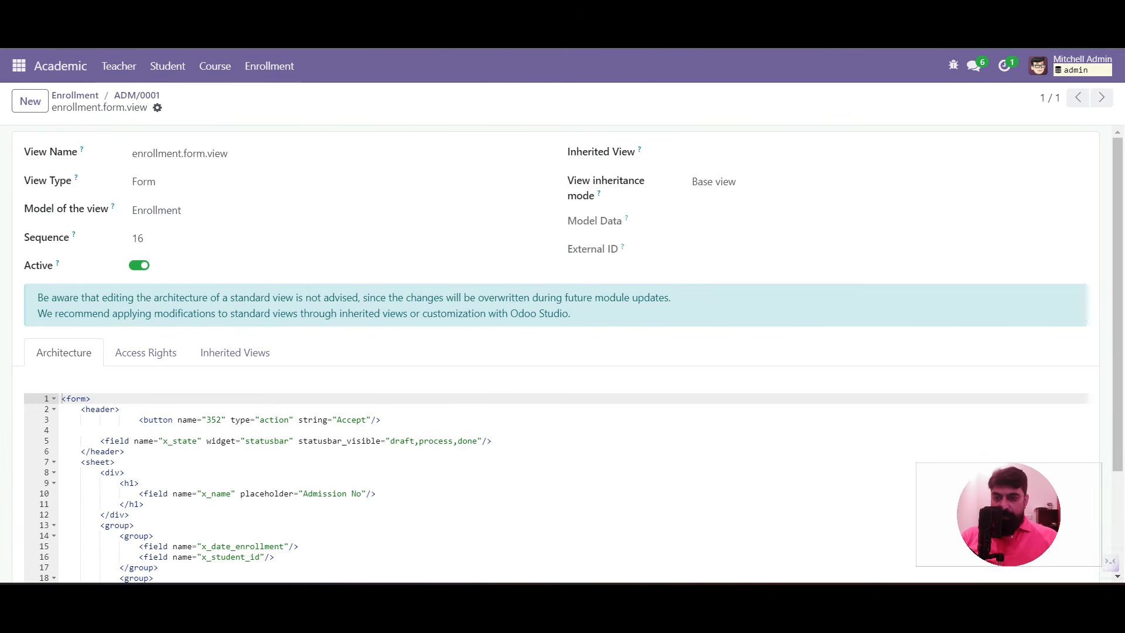
double_click(214, 420)
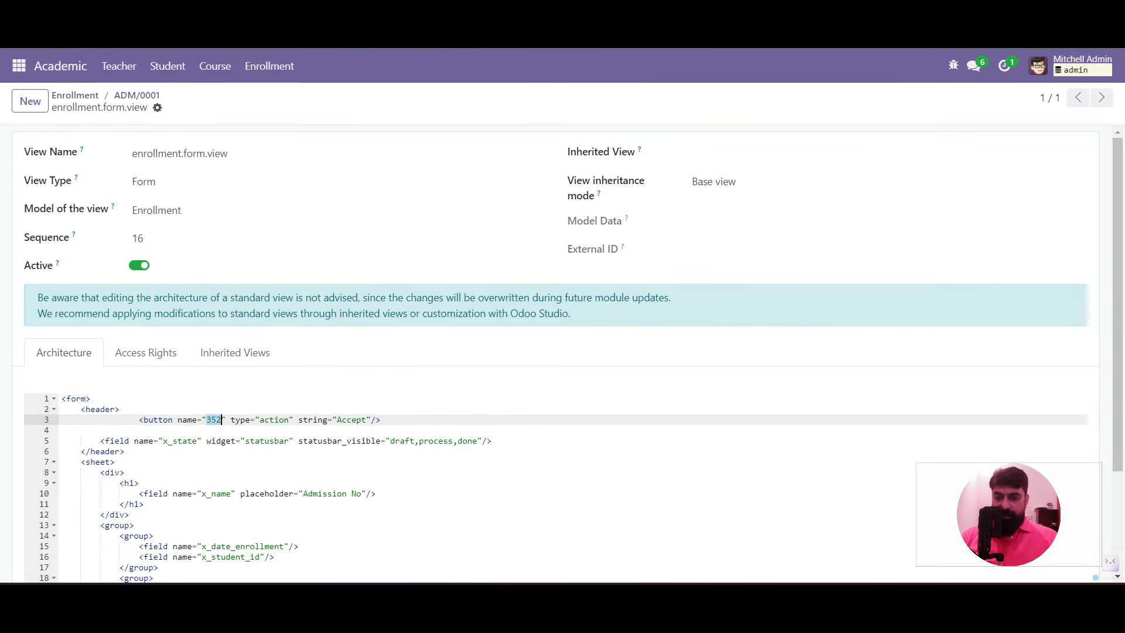
double_click(241, 420)
triple_click(267, 420)
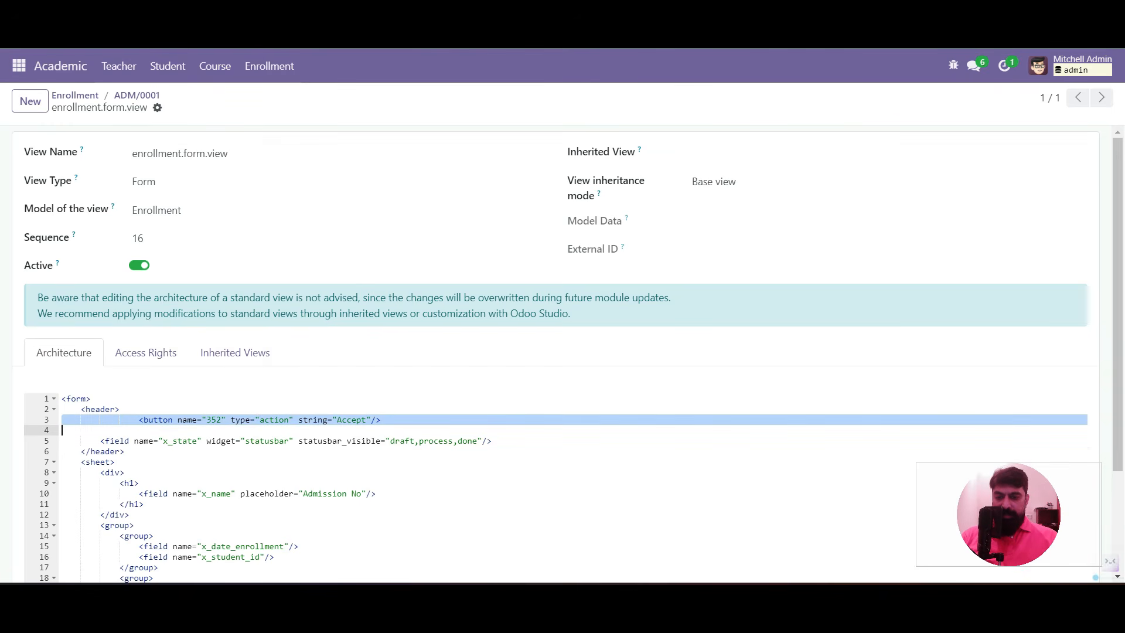
double_click(354, 420)
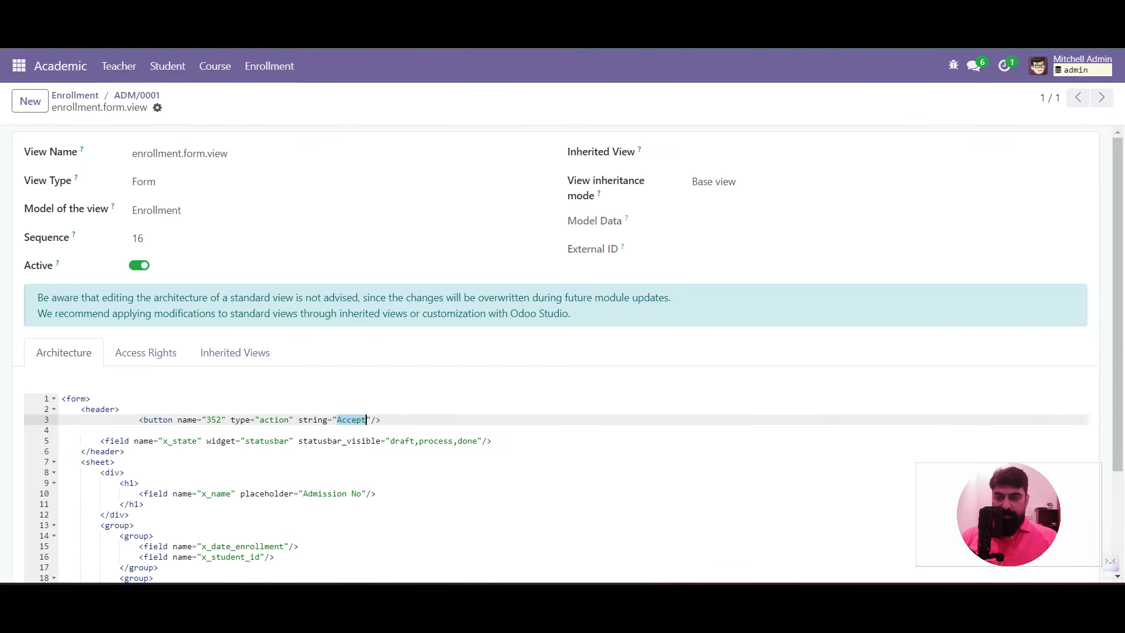
click(137, 95)
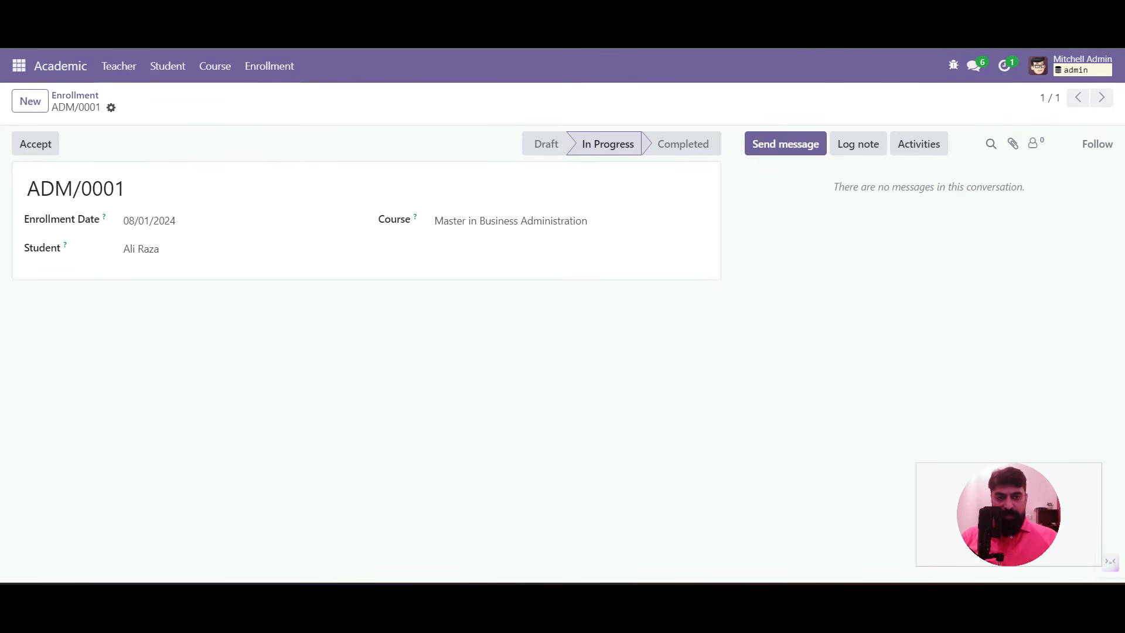
Set Enable Ordered Tracking to 3 on the Enrollment Status field x_state and return to ADM/0001
click(954, 66)
click(815, 249)
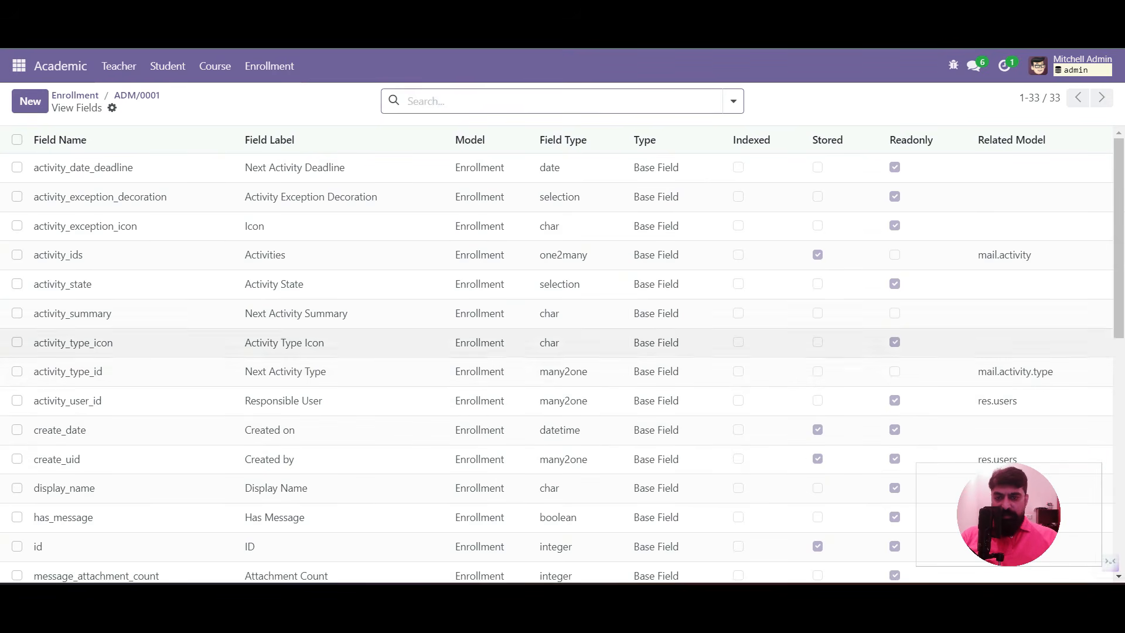
text(sta)
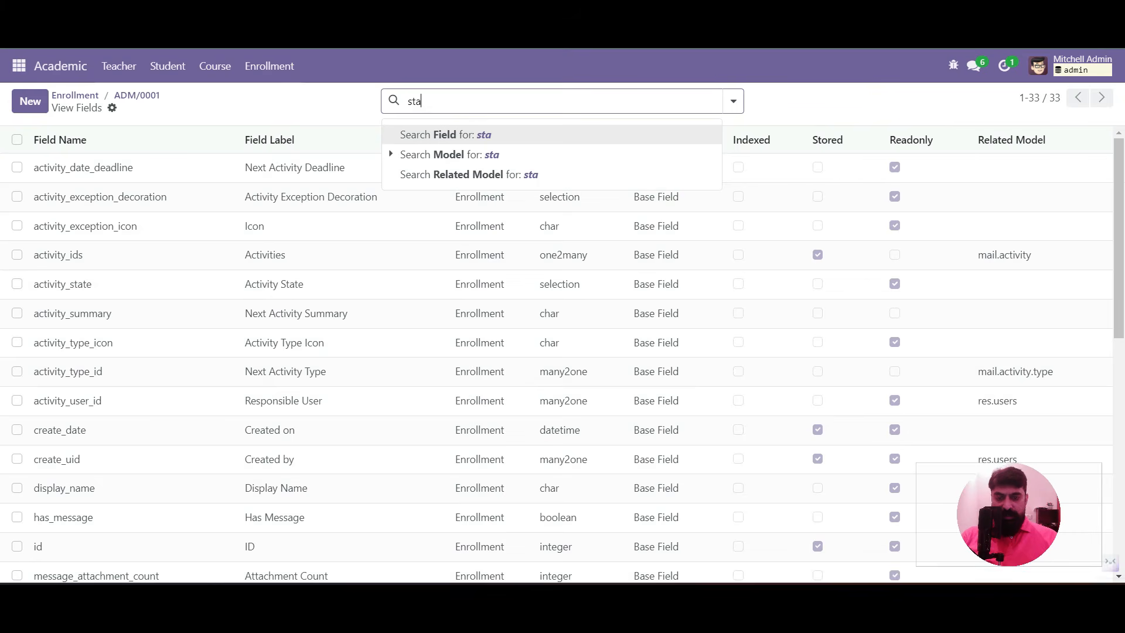
key(Return)
click(178, 197)
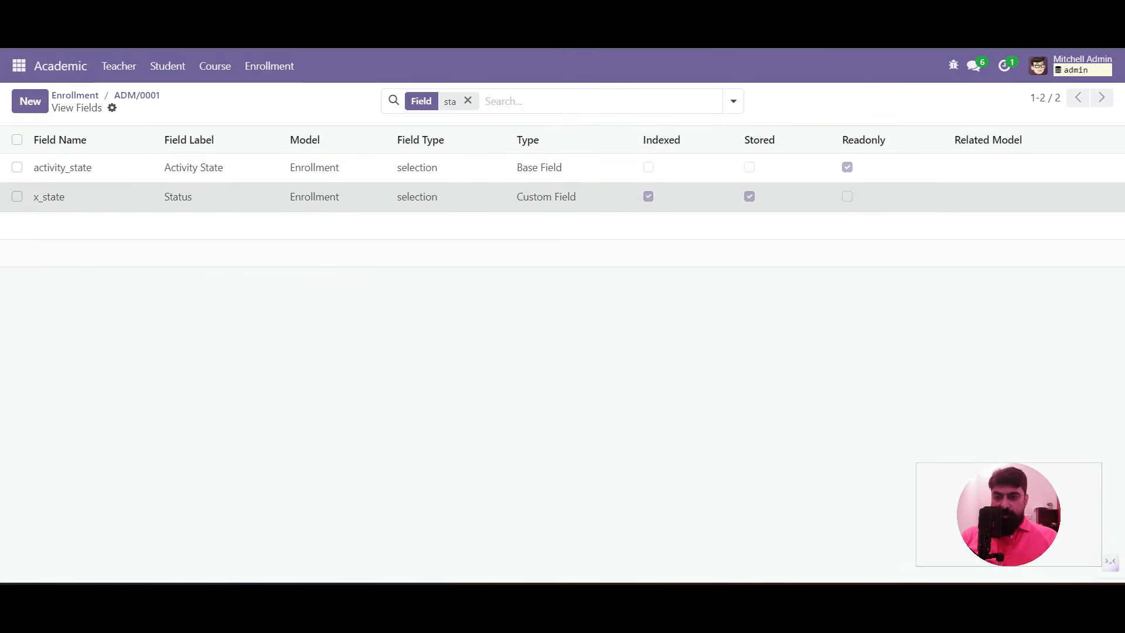
double_click(152, 465)
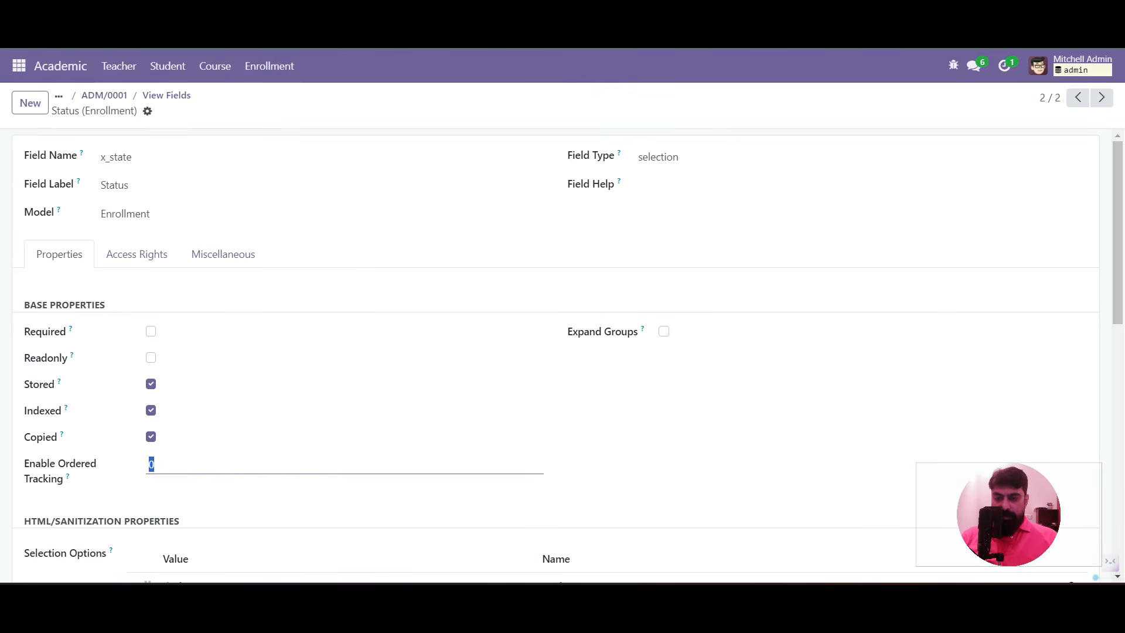
text(3)
click(204, 110)
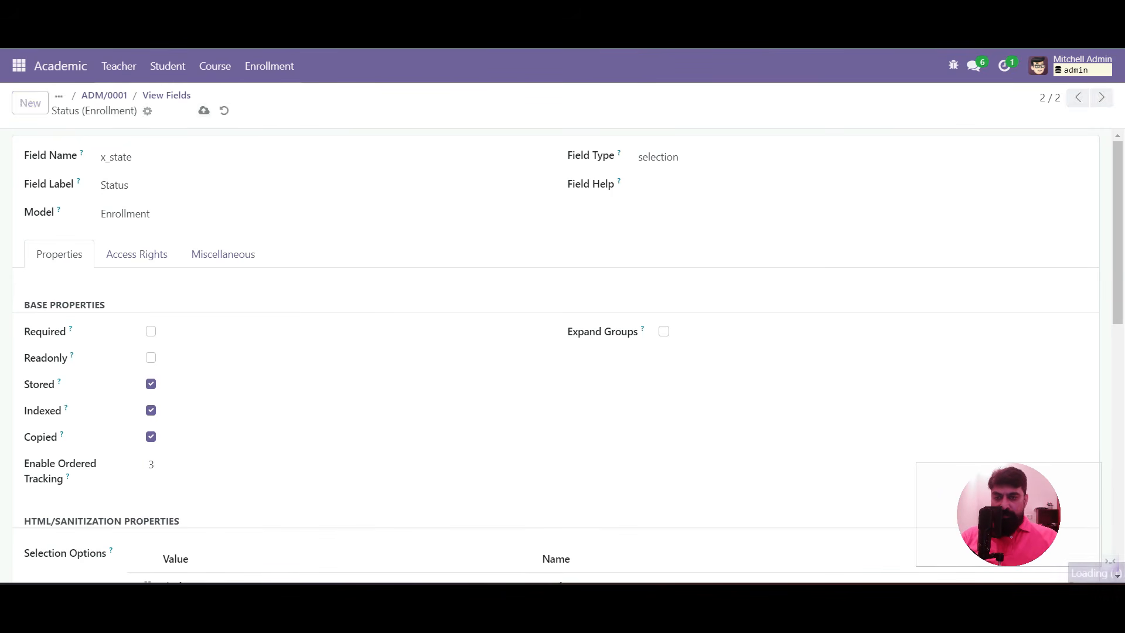
click(104, 96)
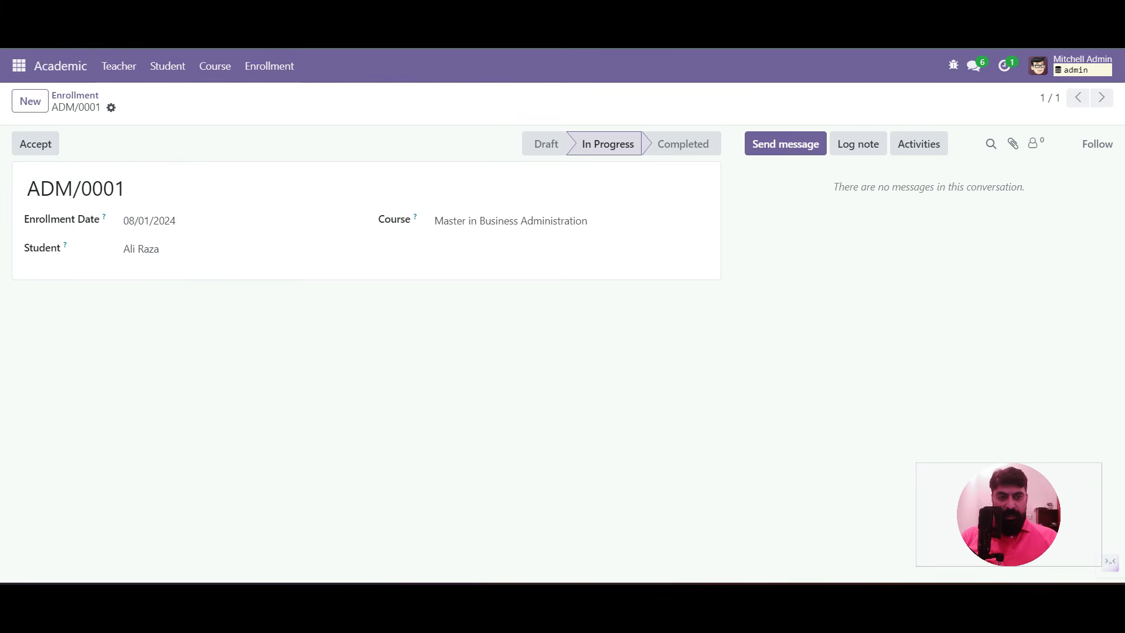
View the Enrollment model's field list and return to the ADM/0001 form
click(954, 65)
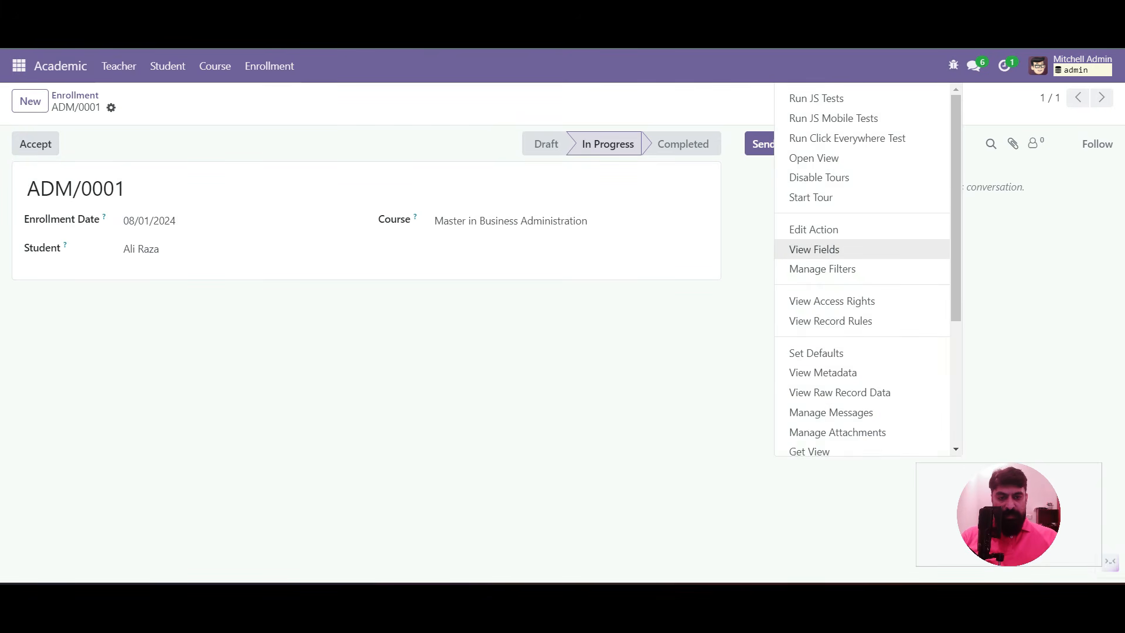
click(815, 250)
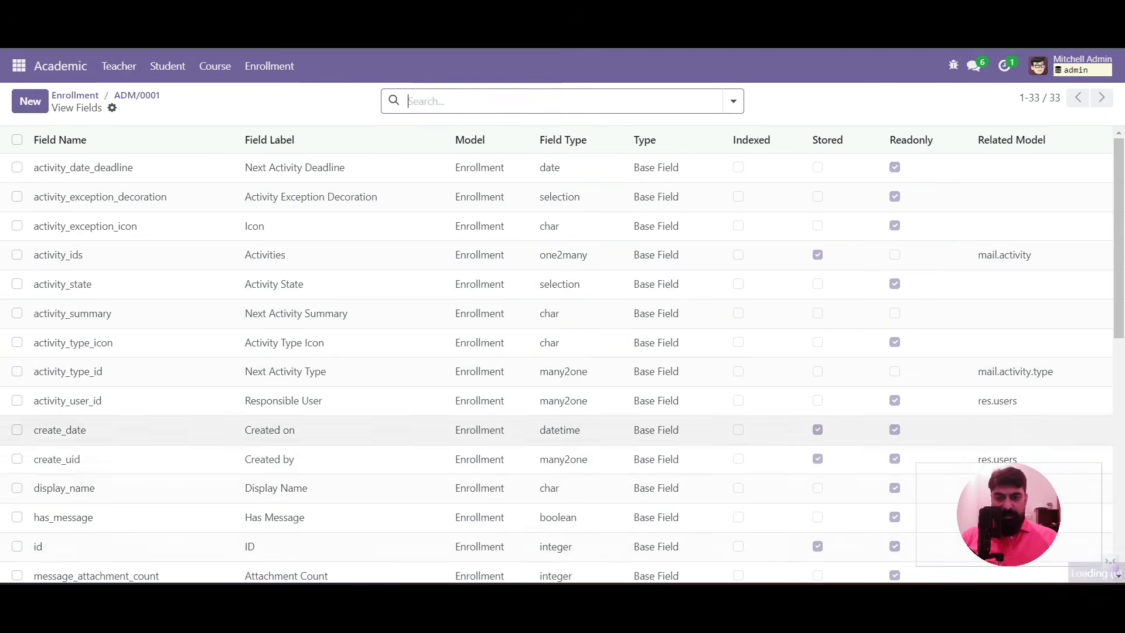
click(136, 96)
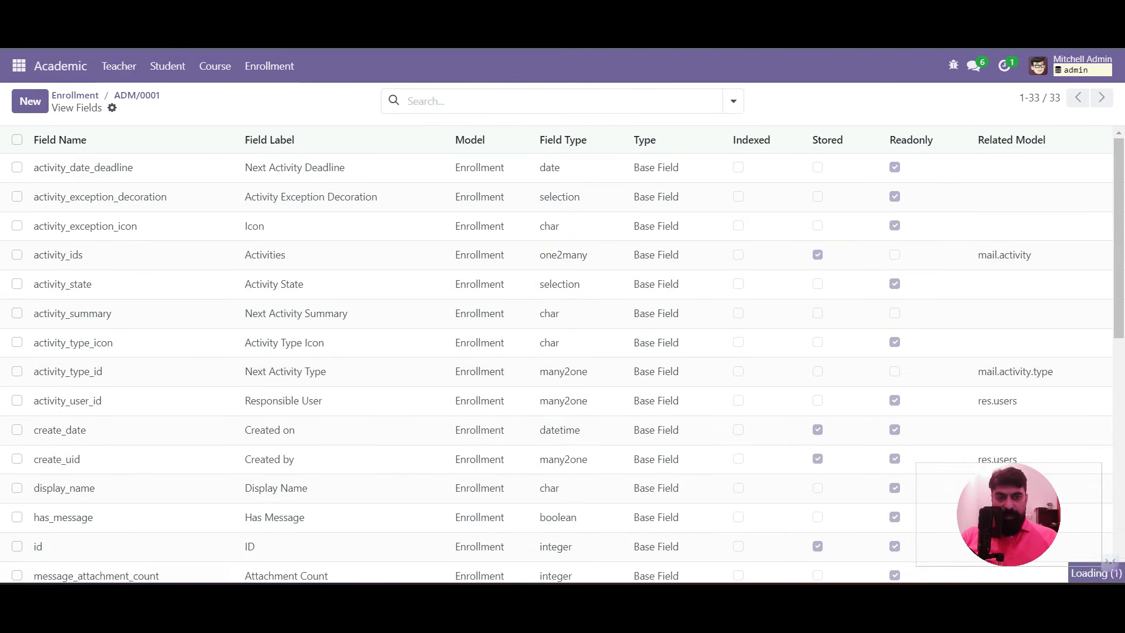
Give the Accept button invisible="x_state != 'process'" in the form view and save
click(954, 64)
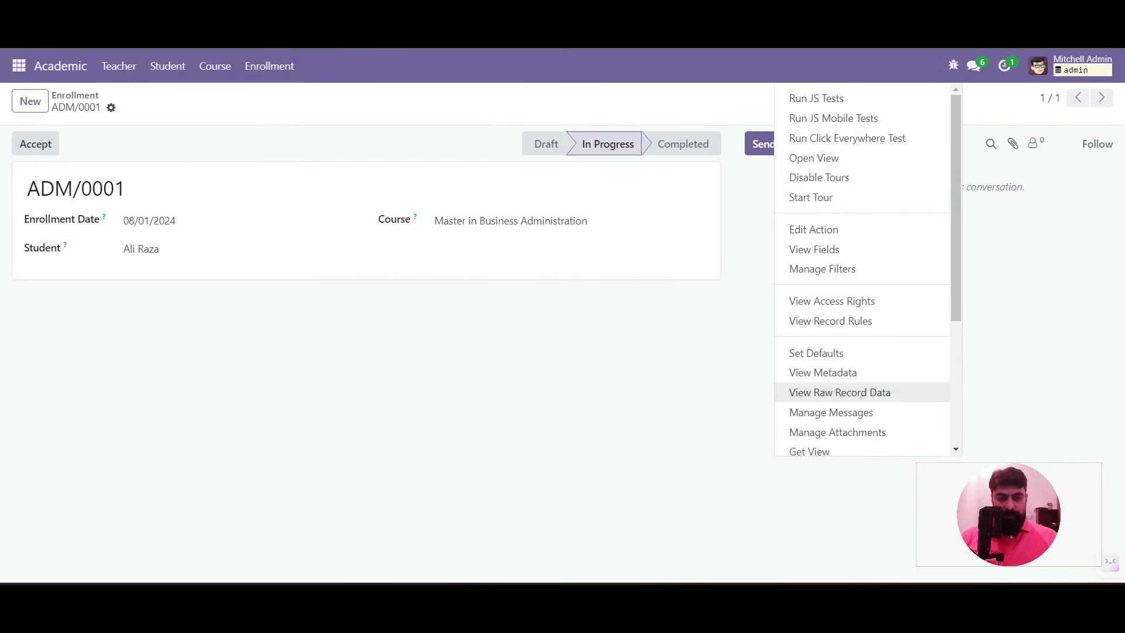
scroll(838, 345, down, 3)
click(825, 324)
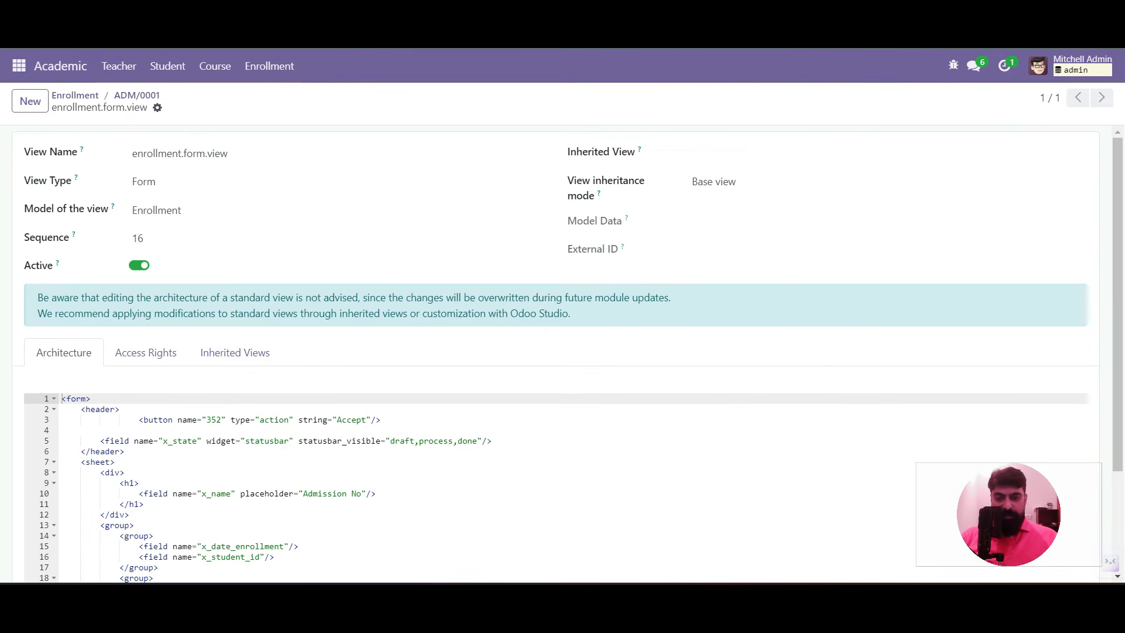
click(372, 420)
text(invisible=")
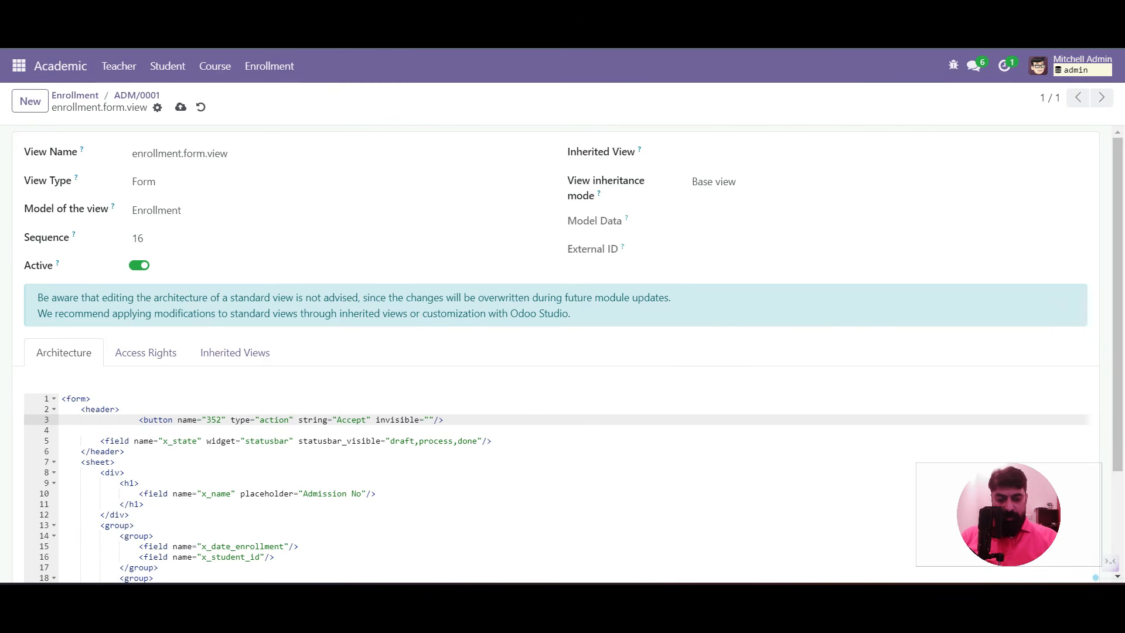
text(state)
key(BackSpace)
key(BackSpace)
key(BackSpace)
key(BackSpace)
key(BackSpace)
text(x_state != 'process')
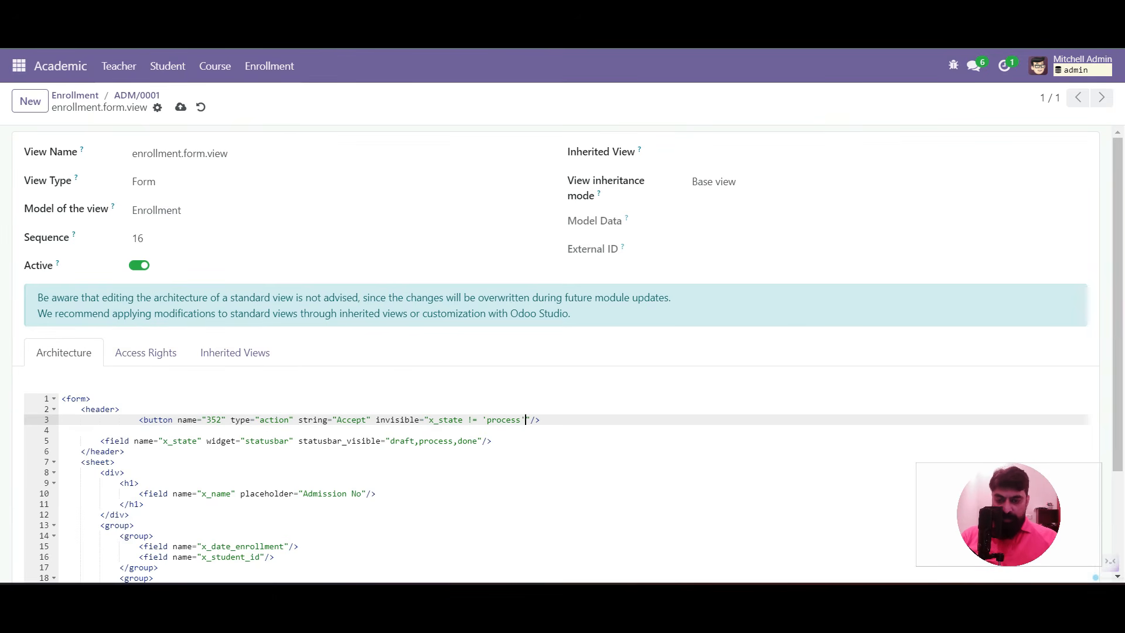
click(180, 107)
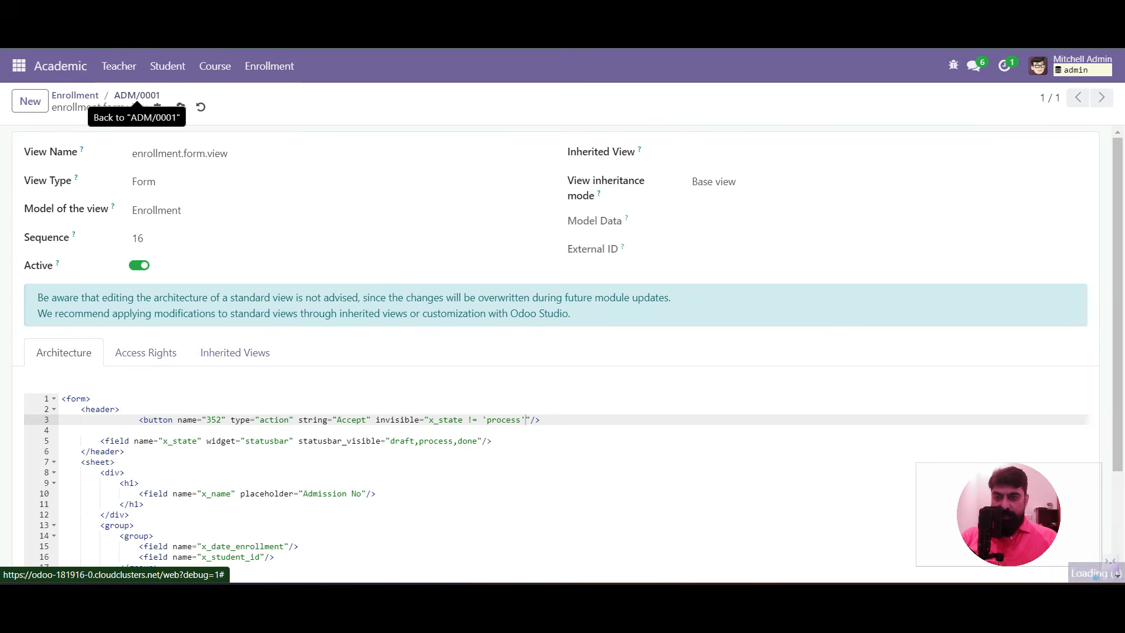
click(137, 95)
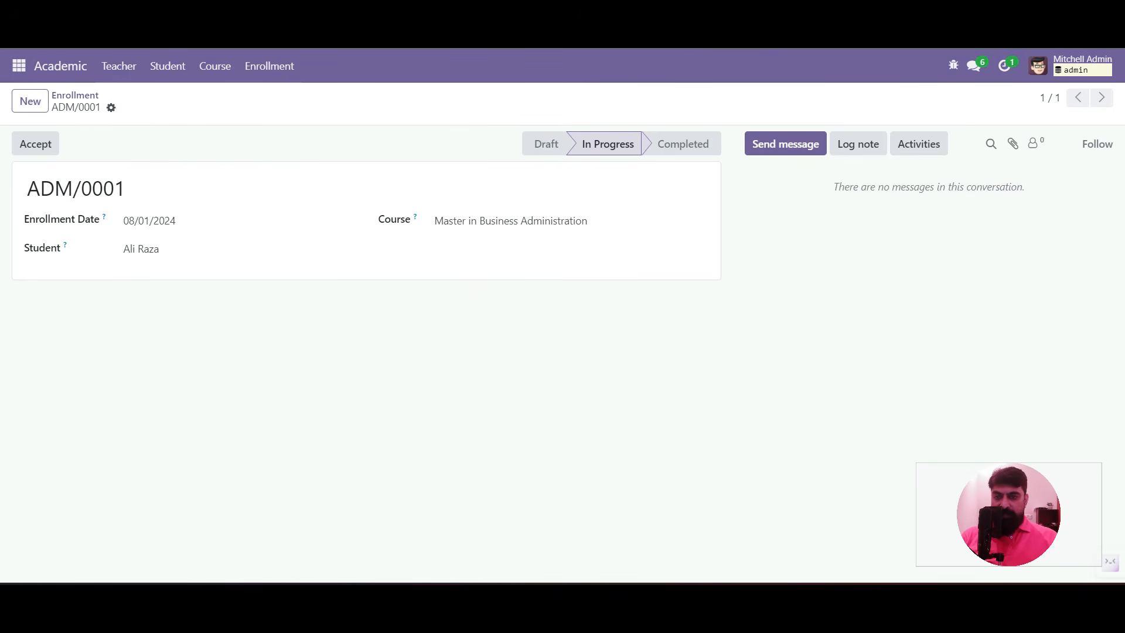
key(F5)
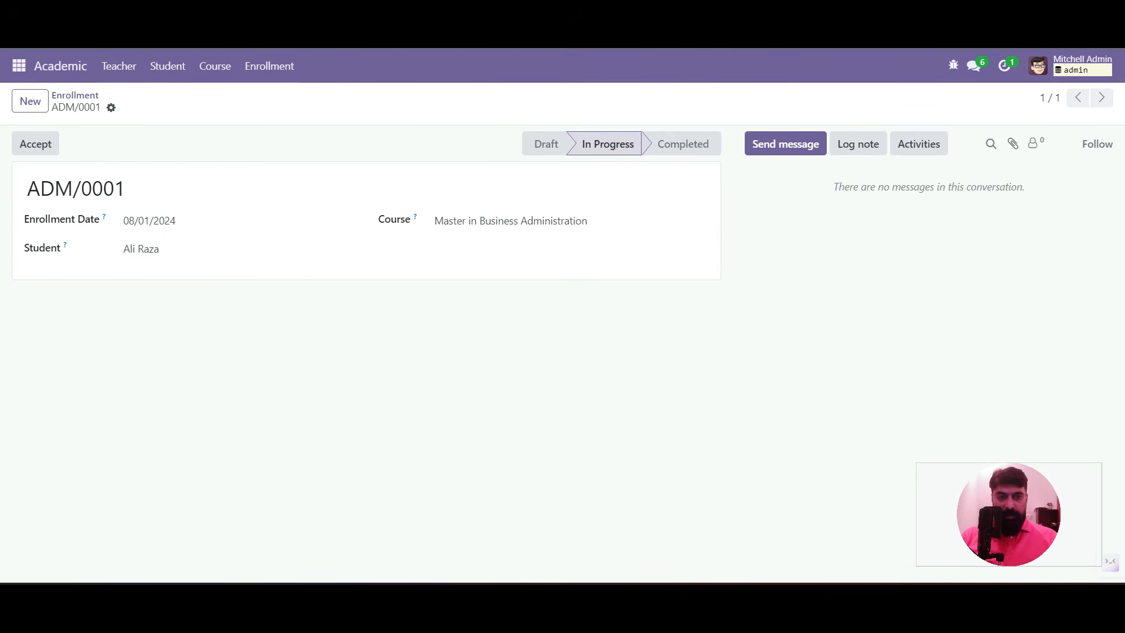
click(953, 65)
scroll(832, 412, down, 1)
click(826, 394)
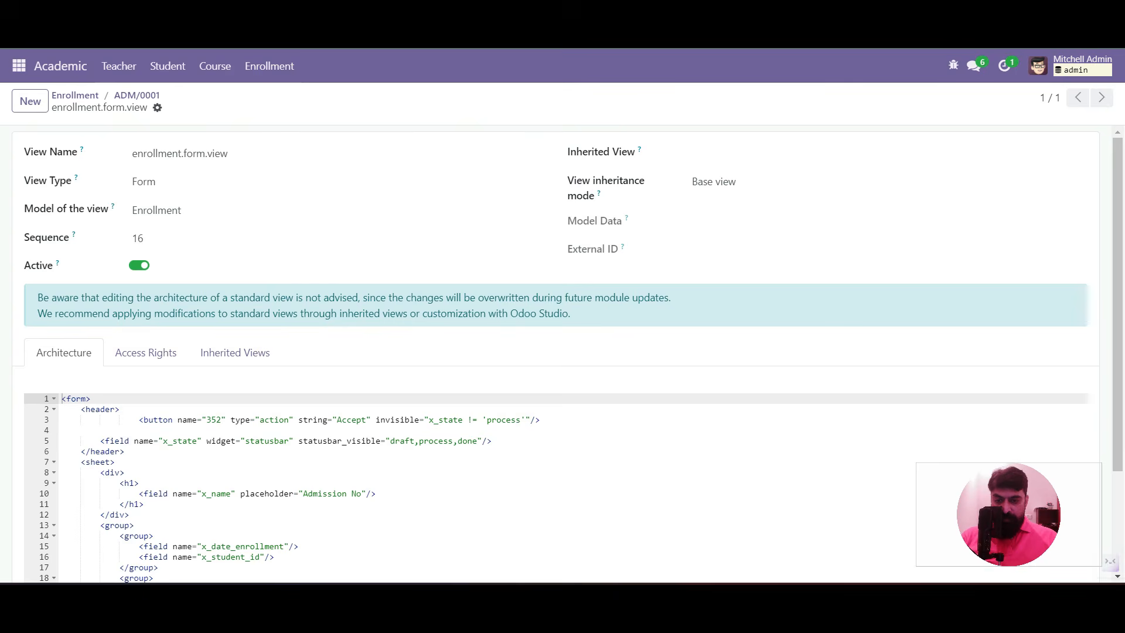
double_click(420, 420)
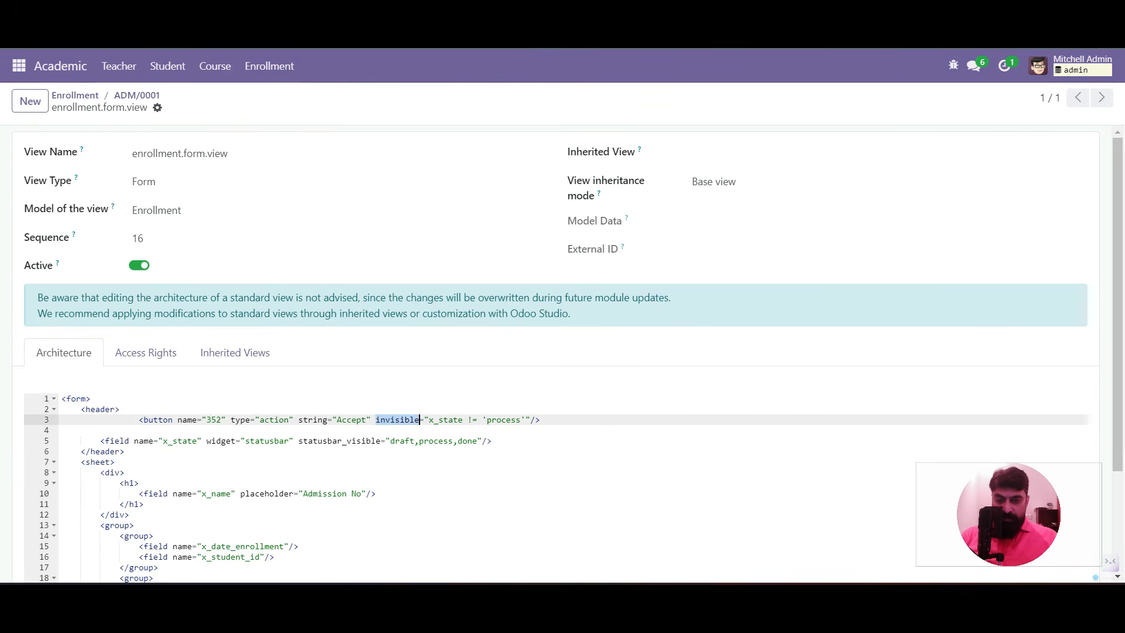
click(420, 440)
double_click(430, 419)
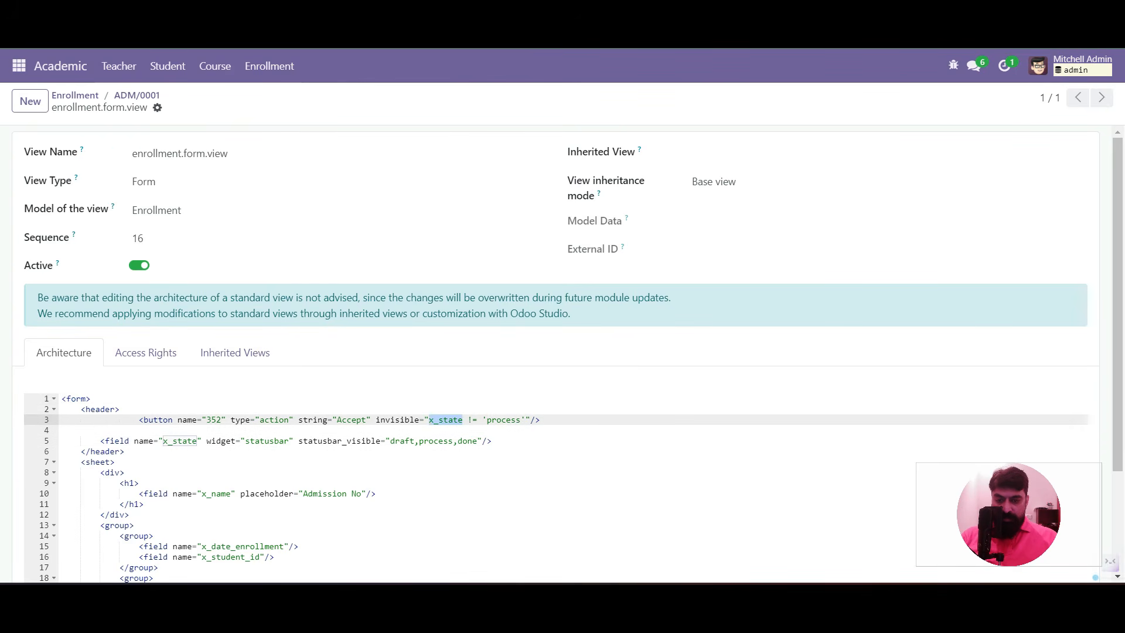
drag(486, 420, 463, 420)
double_click(503, 419)
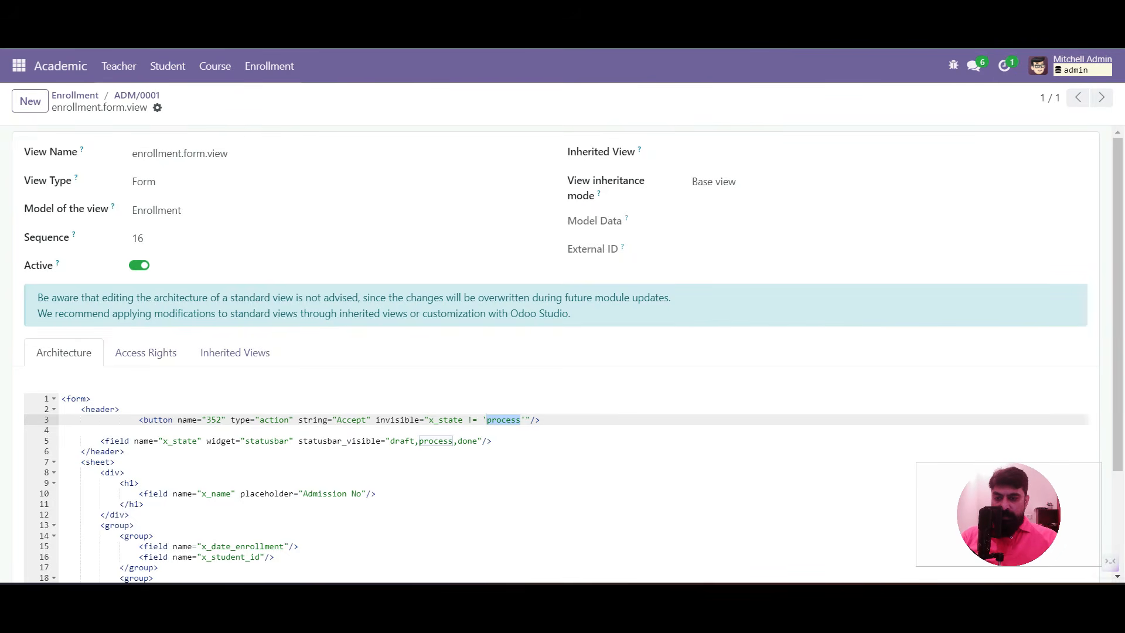
click(137, 95)
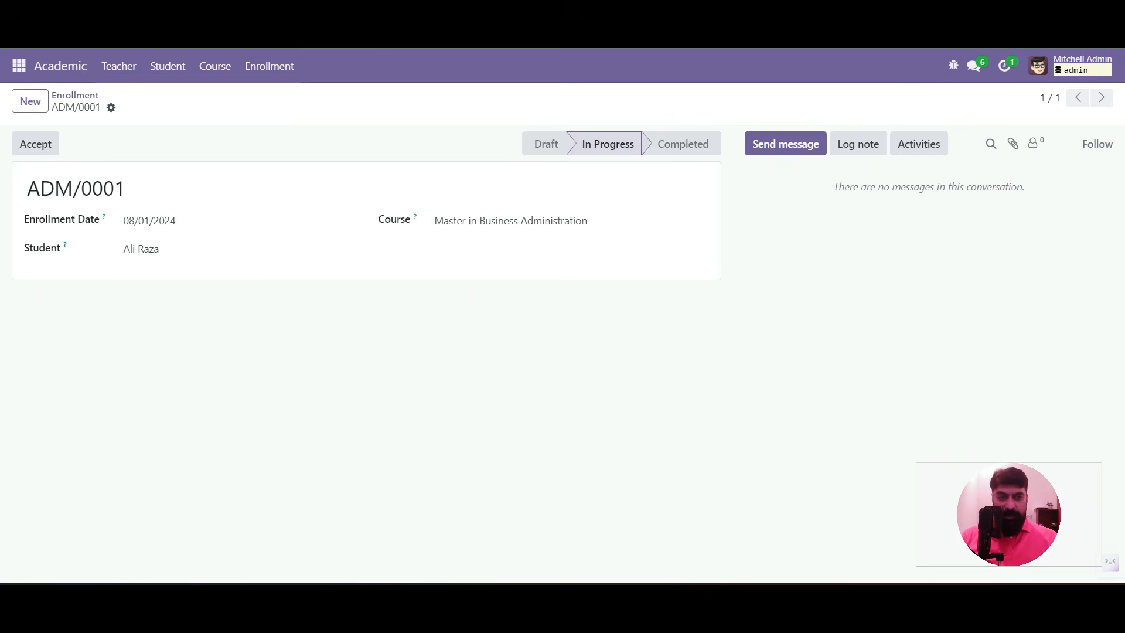
click(954, 65)
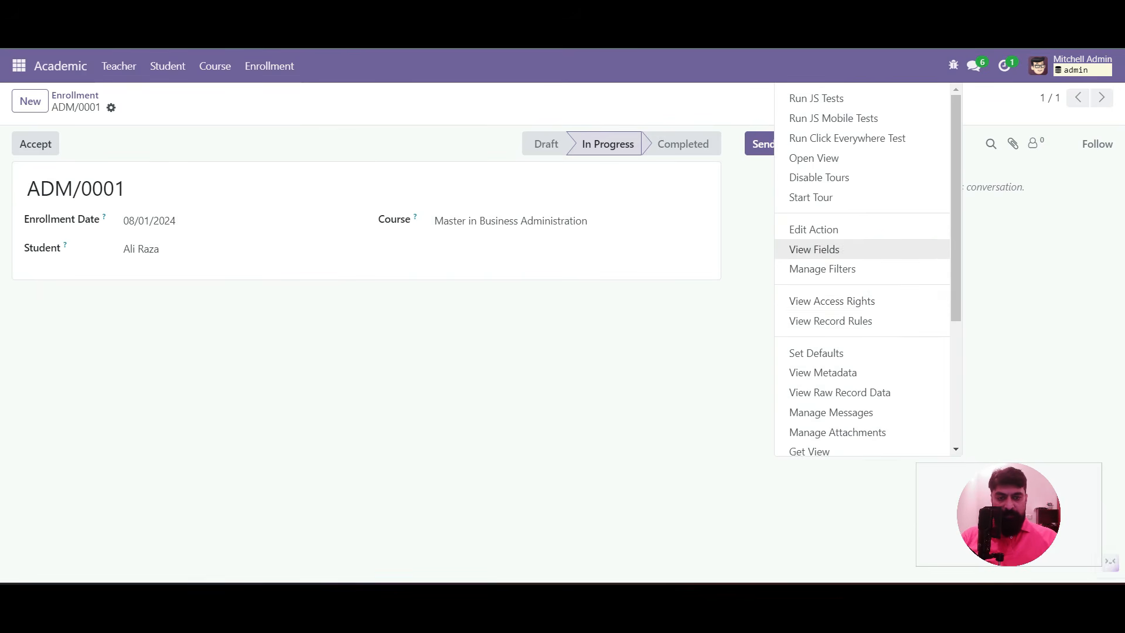
click(816, 249)
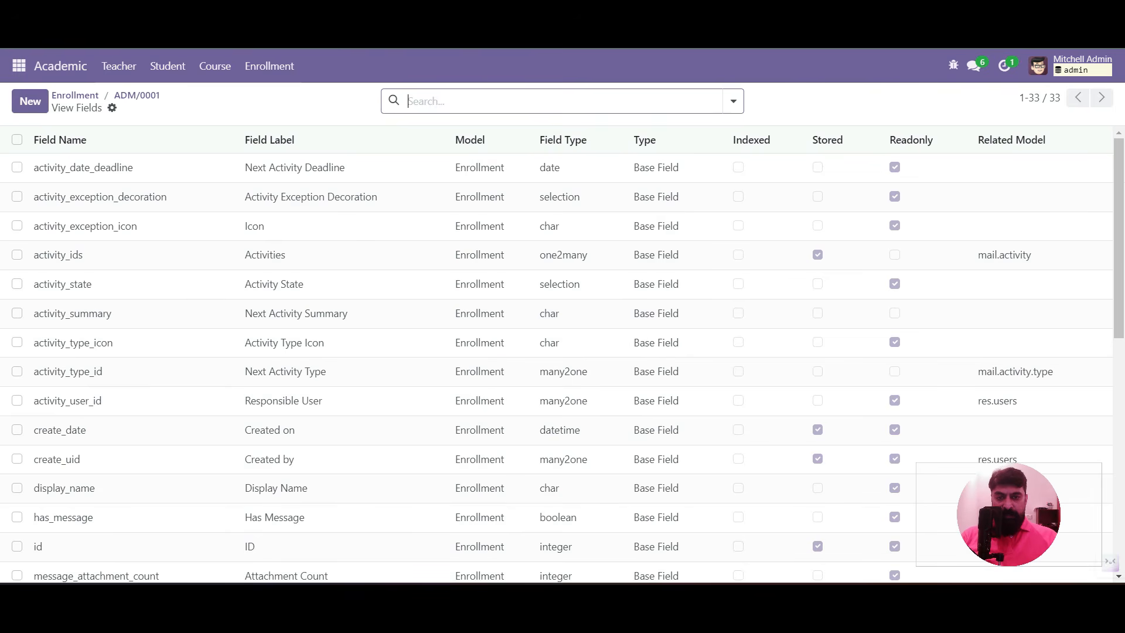
text(state)
key(Return)
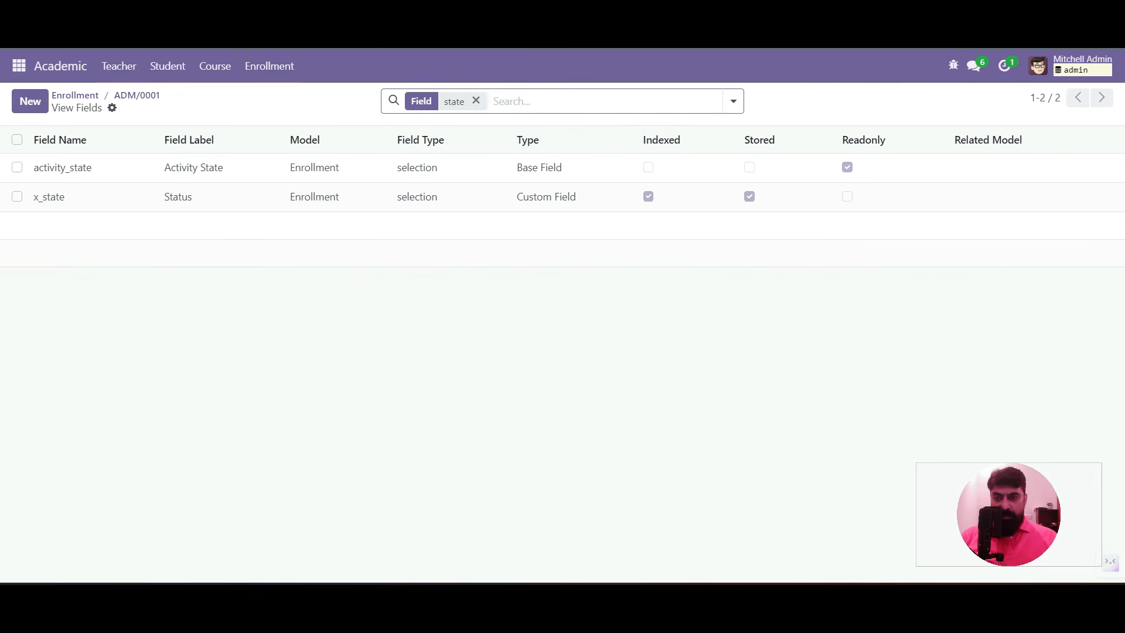
click(188, 197)
scroll(555, 355, down, 8)
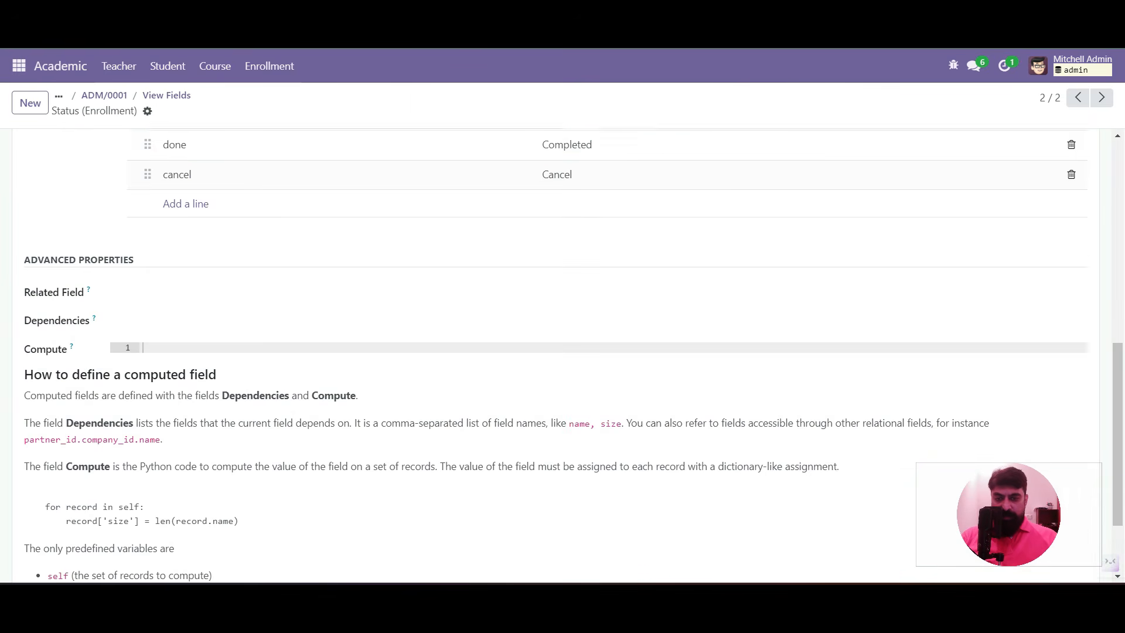
scroll(556, 355, up, 1)
scroll(556, 355, up, 4)
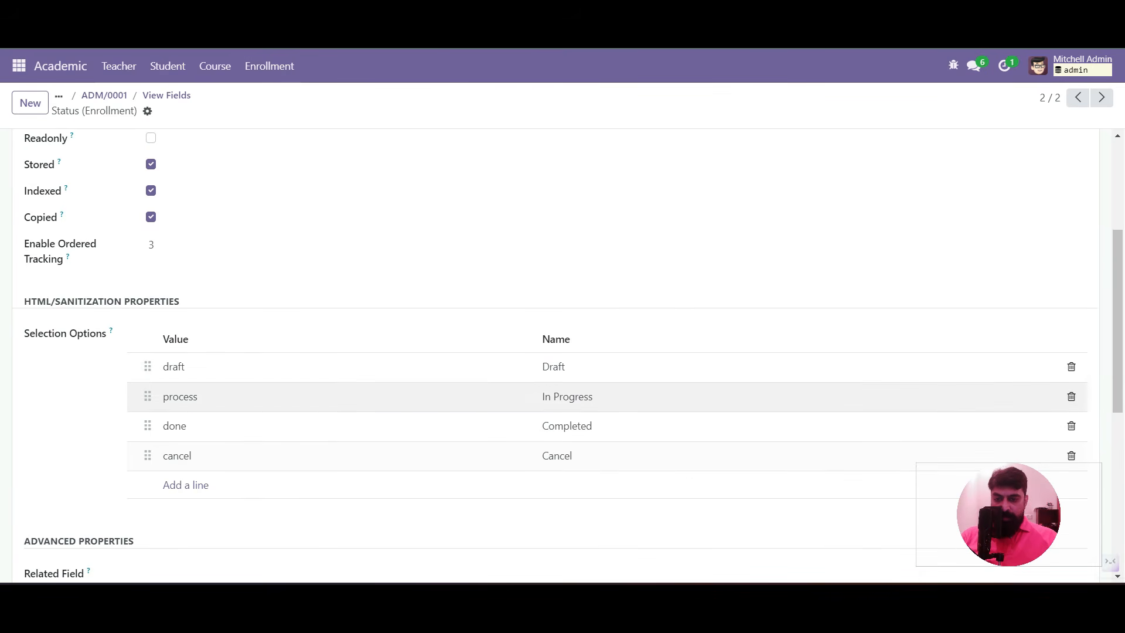
click(181, 397)
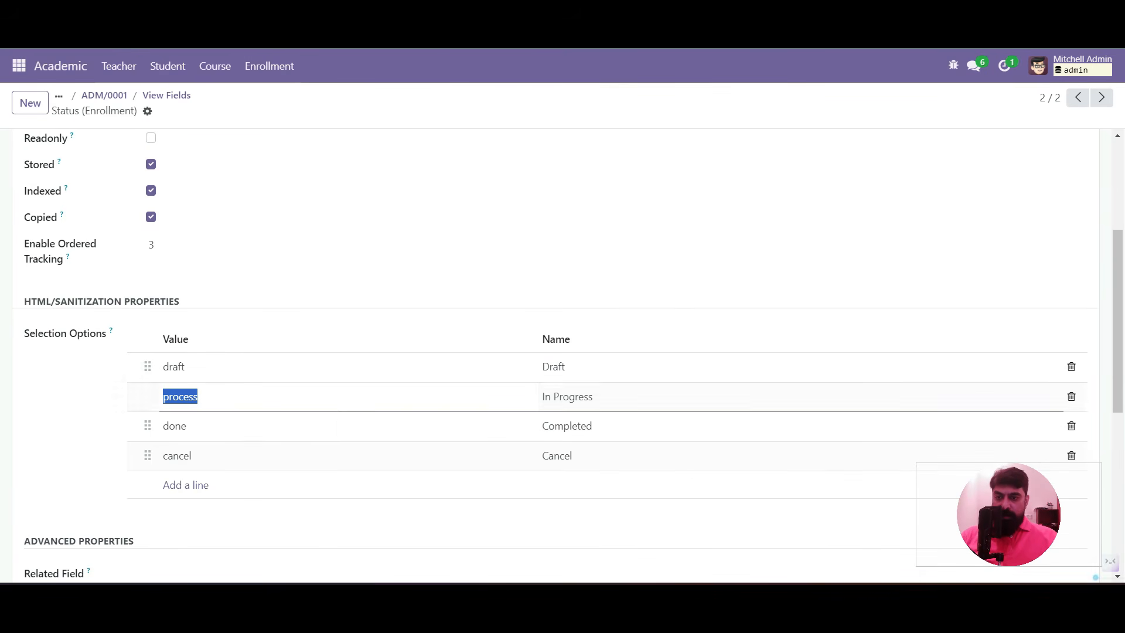
scroll(555, 355, up, 5)
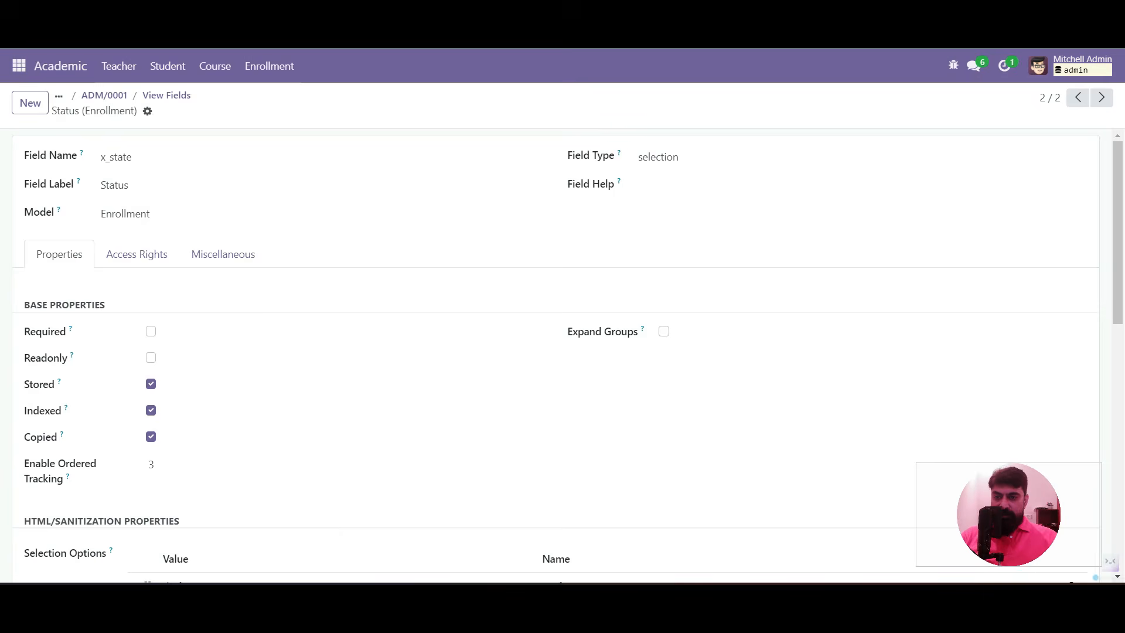
click(105, 96)
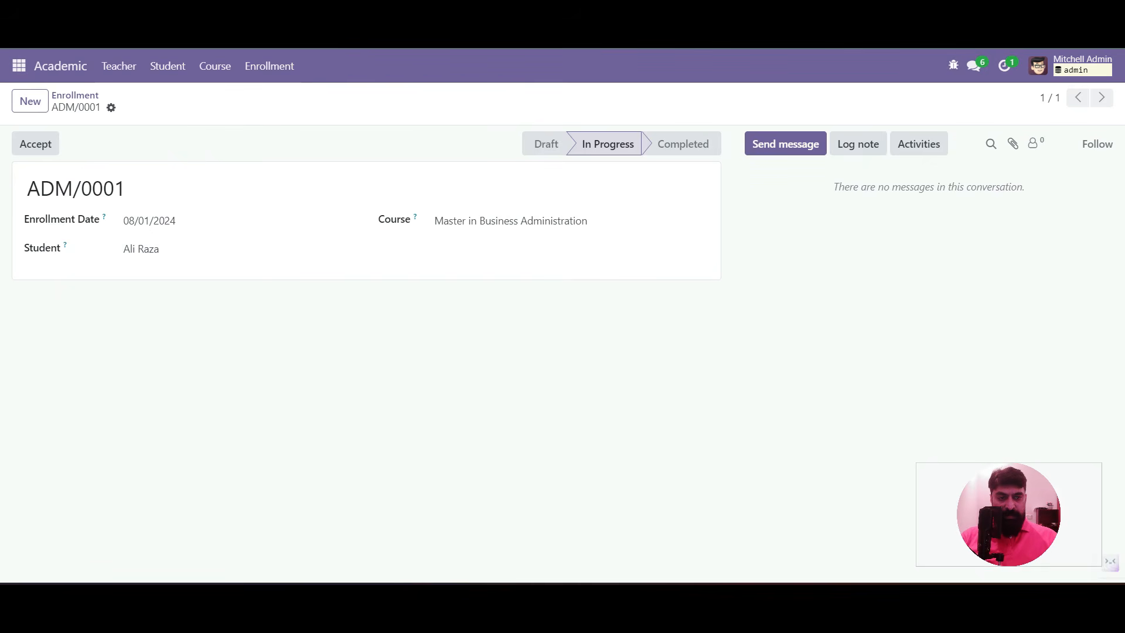
Change the Accept button's condition from x_state != 'process' to x_state == 'process'
click(953, 65)
scroll(862, 392, down, 1)
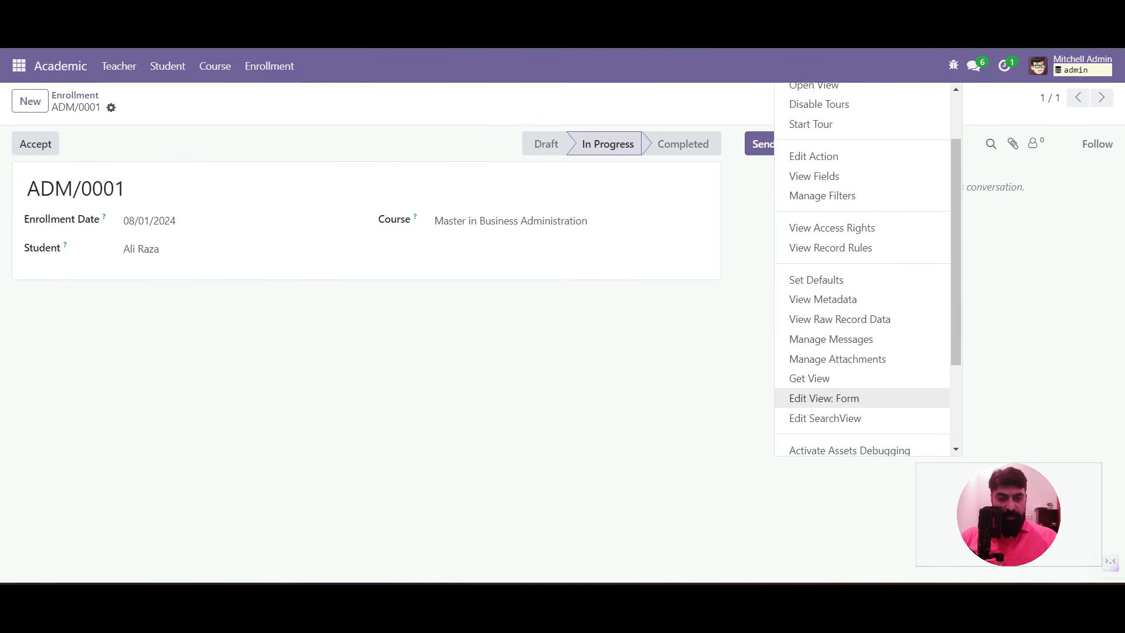
click(824, 398)
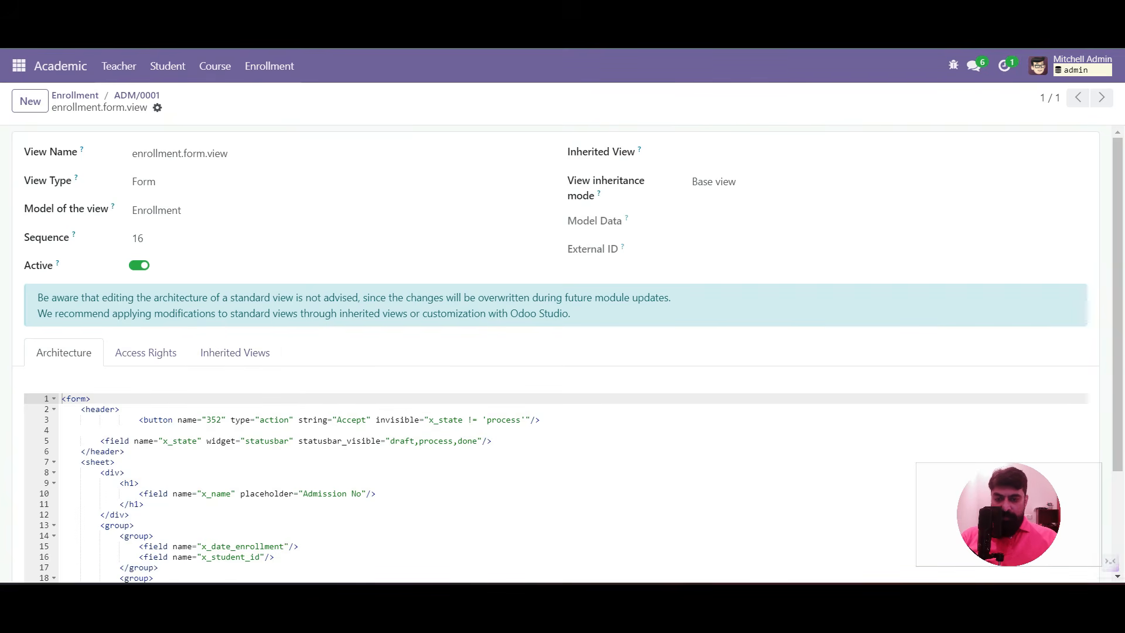
double_click(446, 420)
double_click(488, 419)
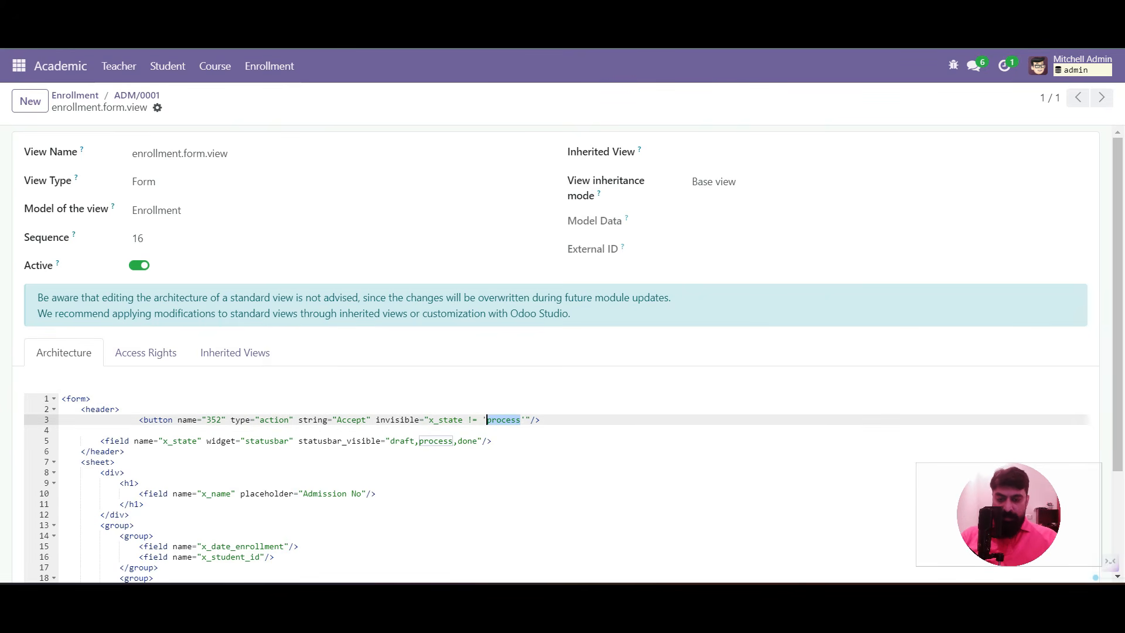
click(521, 420)
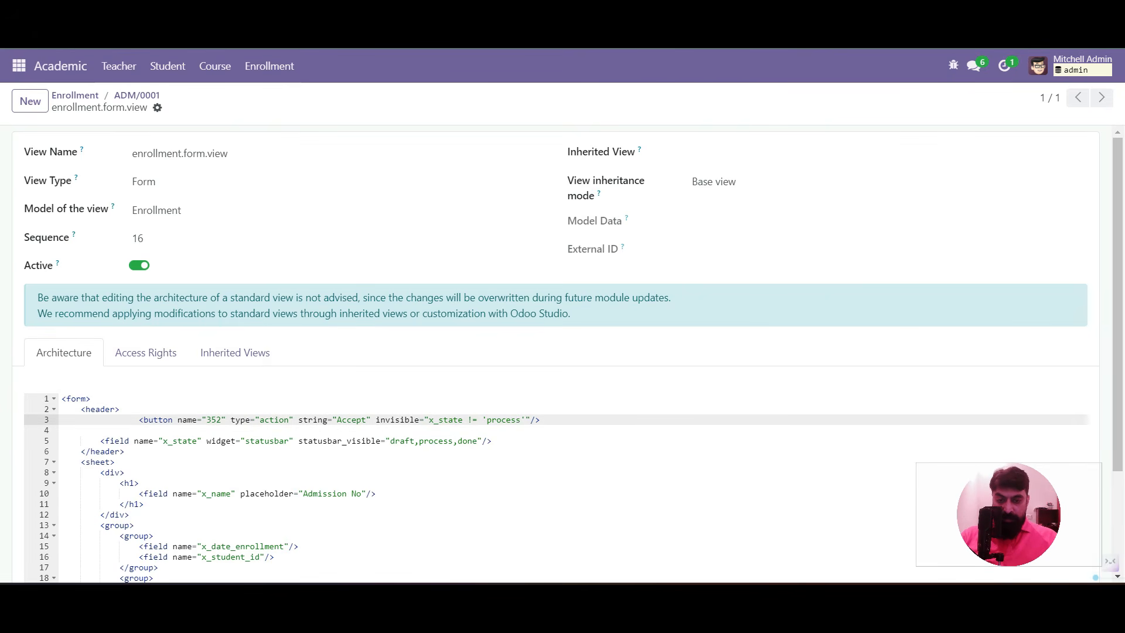
triple_click(448, 419)
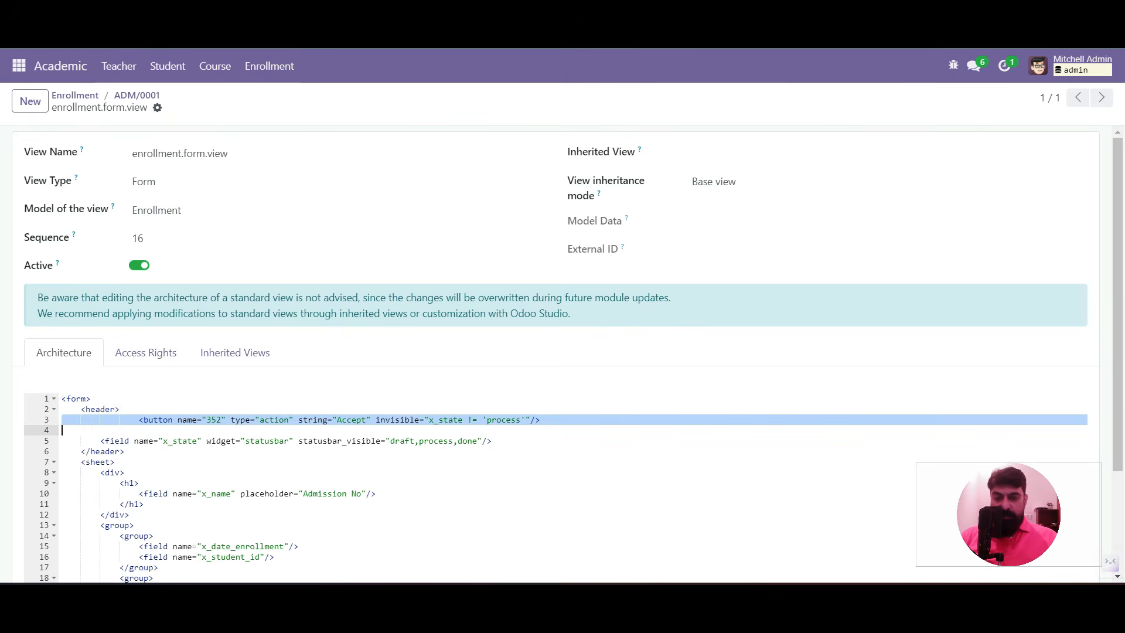
key(Right)
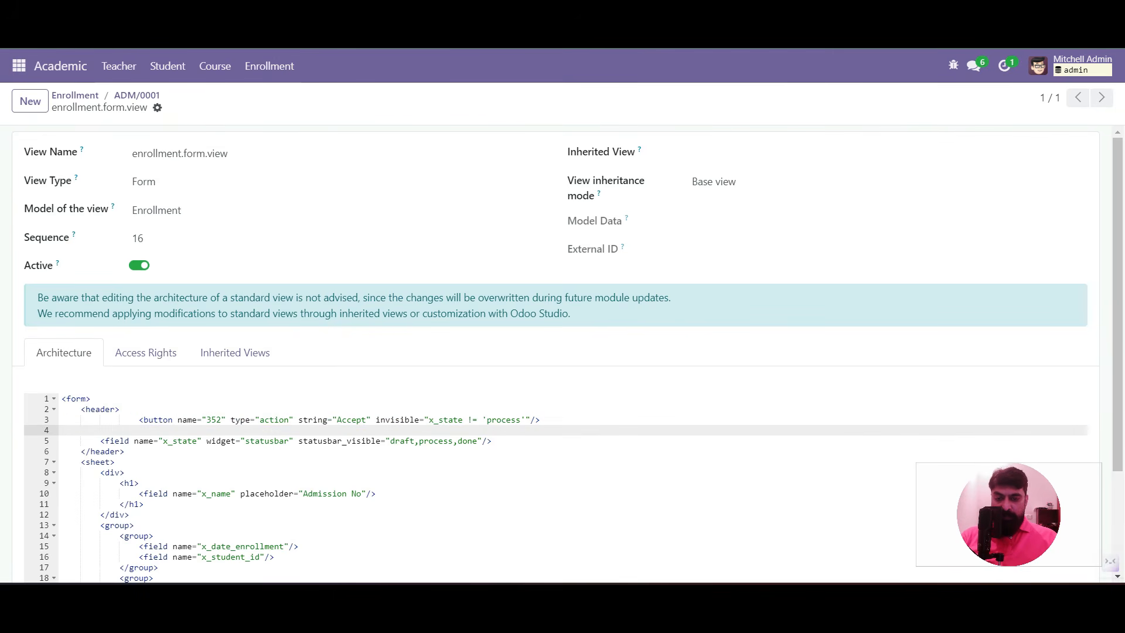
double_click(398, 420)
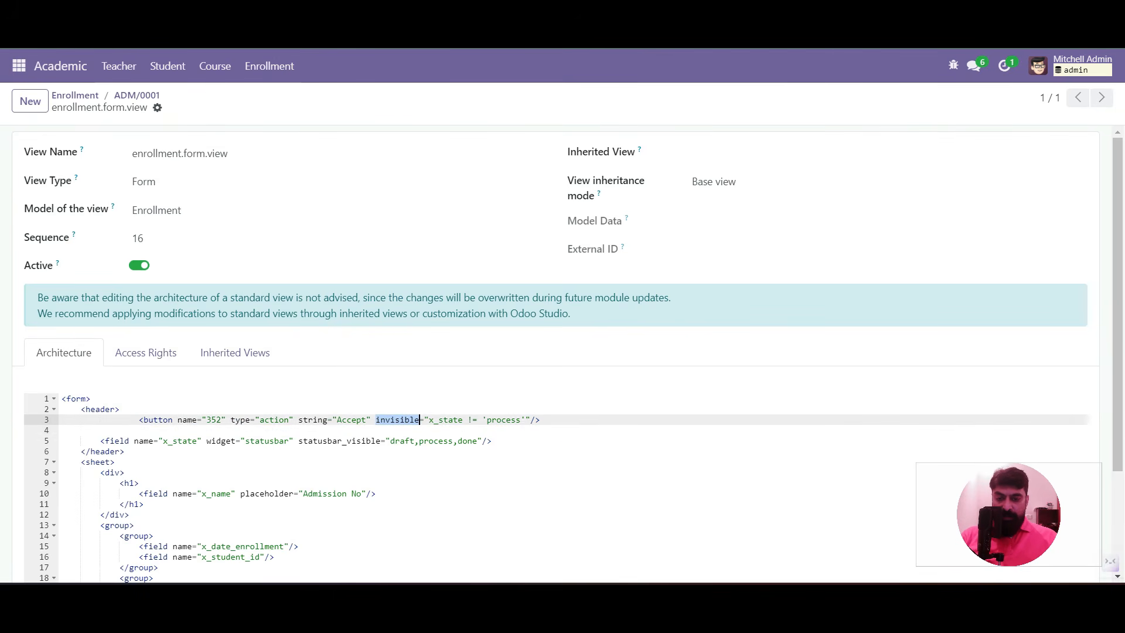
click(473, 419)
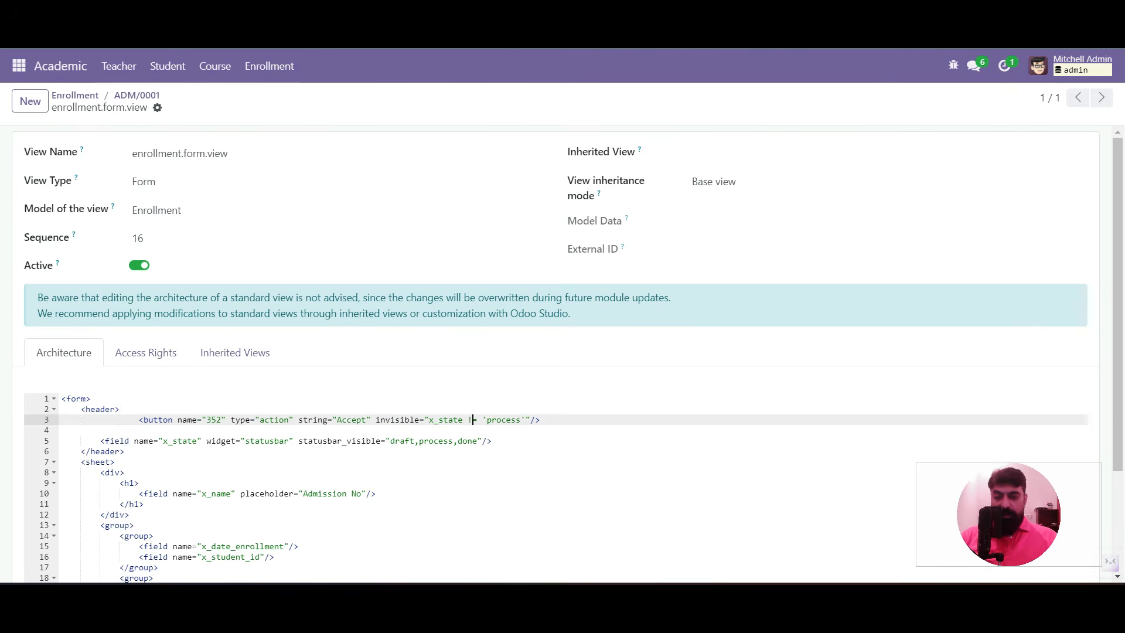
key(BackSpace)
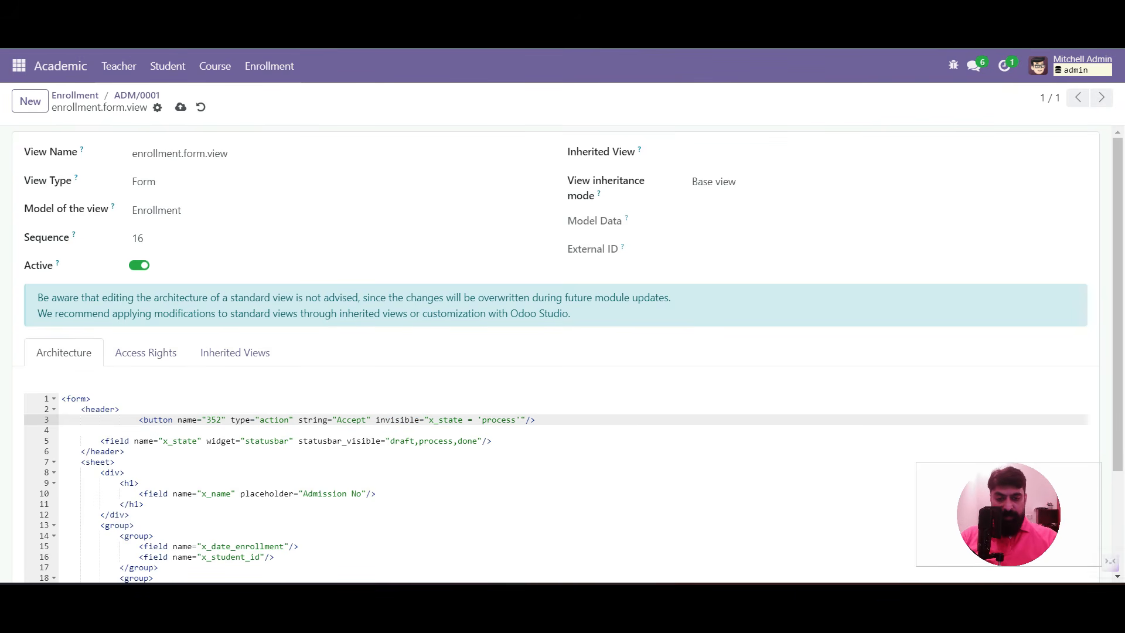
text(=)
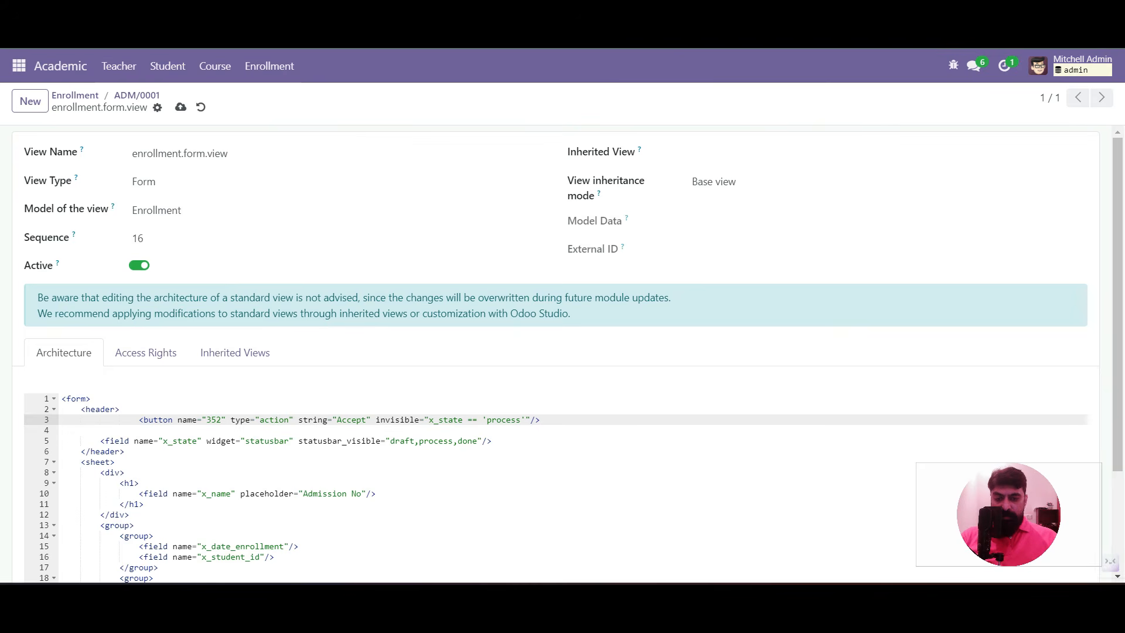
Change the Accept button's condition to x_state != 'draft', save, and switch to the Settings app
key(BackSpace)
text(!)
key(Right)
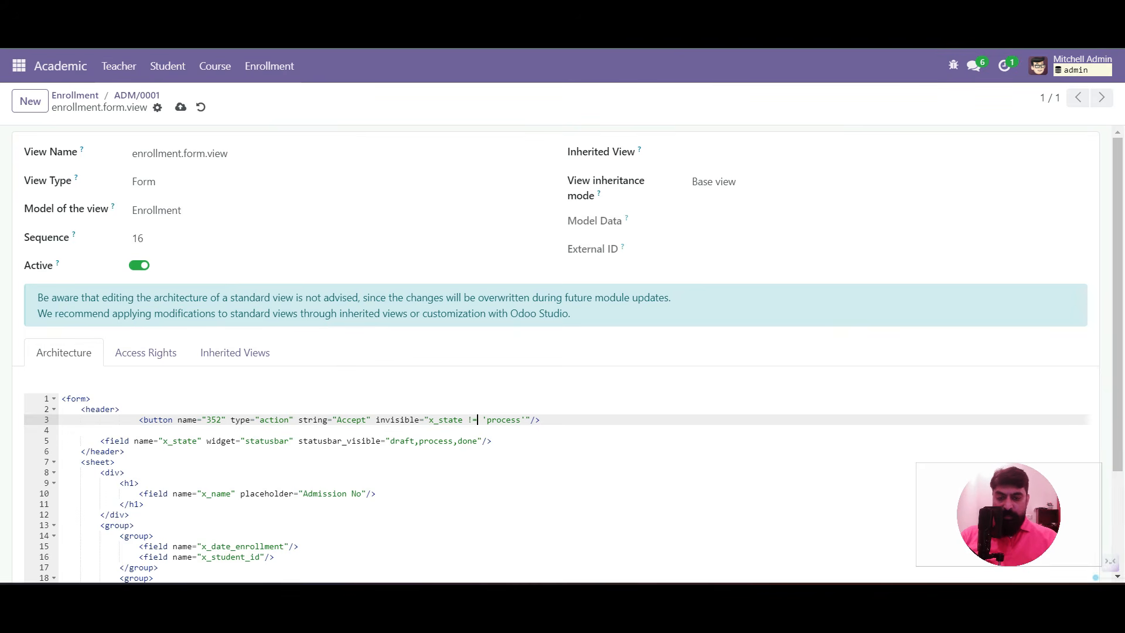
key(shift+Right)
key(shift+Right)
key(shift+Right)
key(shift+Right)
key(shift+Right)
key(shift+Right)
key(shift+Right)
key(shift+Right)
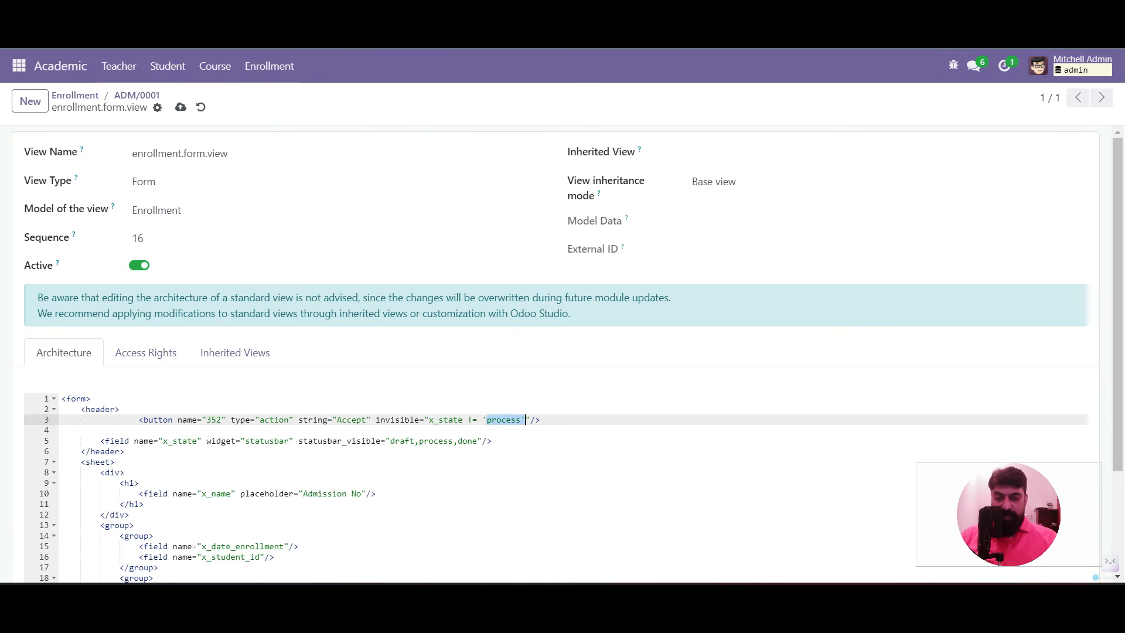
text(da)
text(aft)
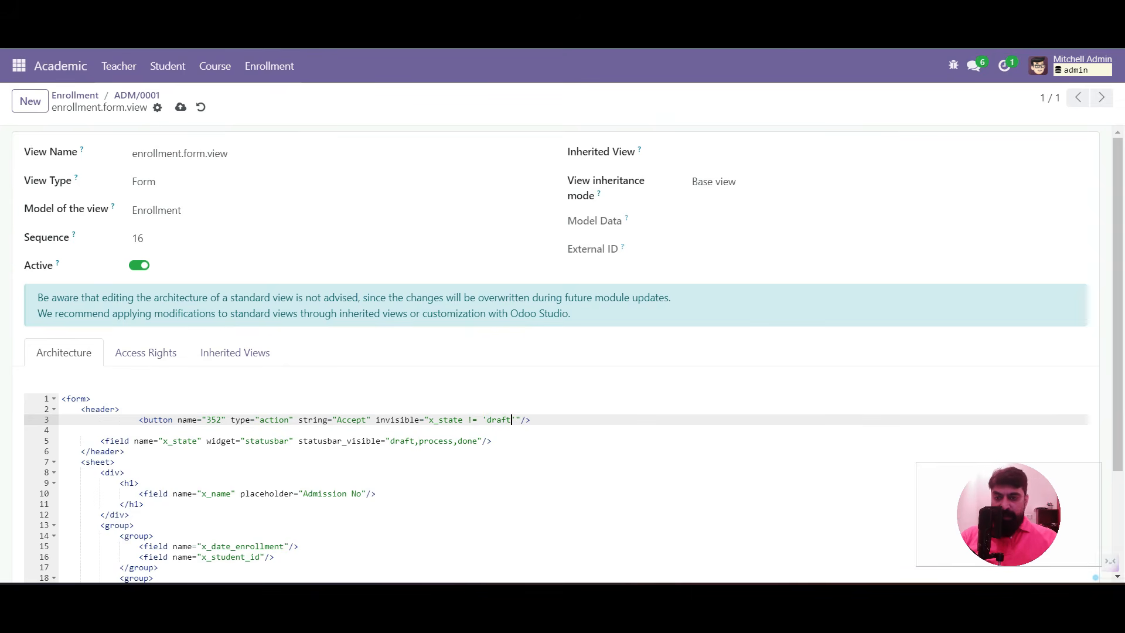
click(136, 96)
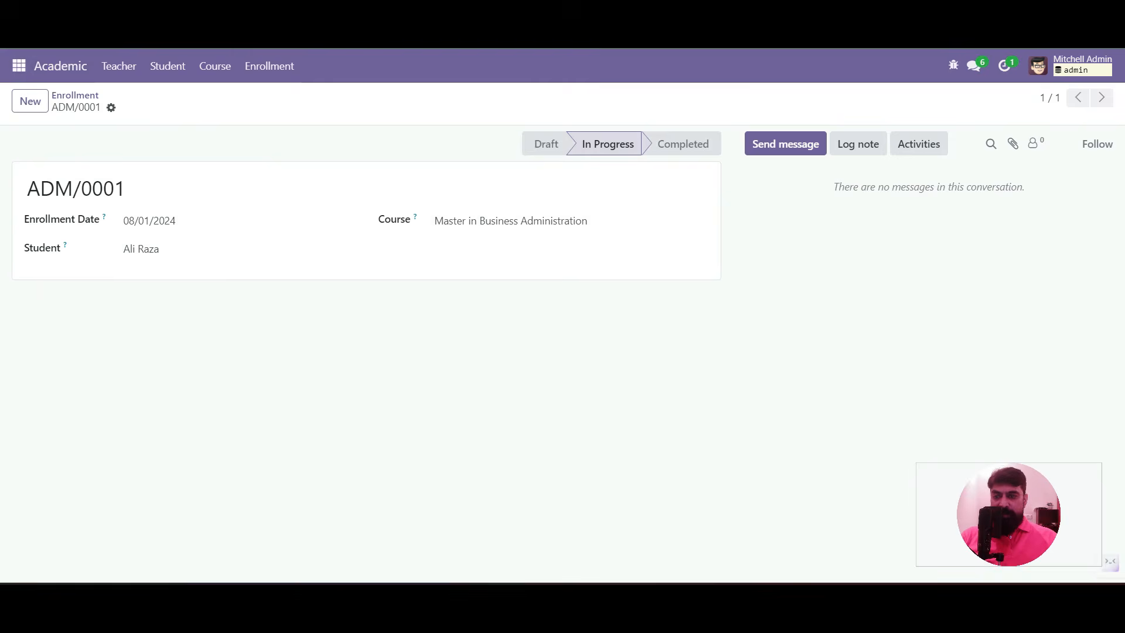
click(18, 65)
click(34, 256)
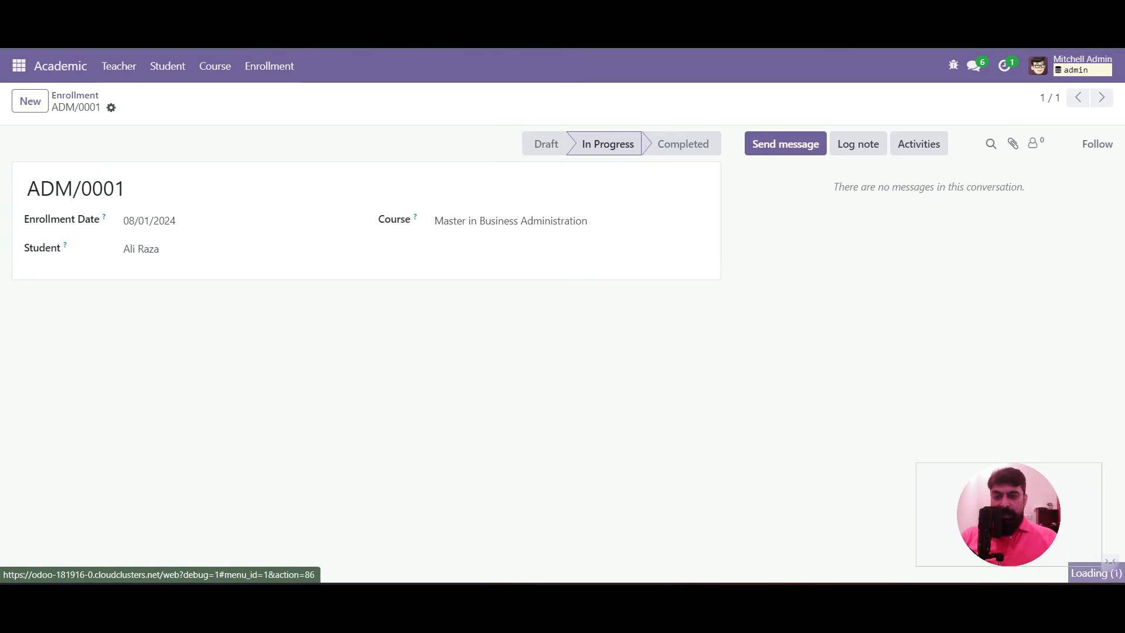
Search Technical > Server Actions for 'enrol' and open Enrollment - In Progress
click(372, 65)
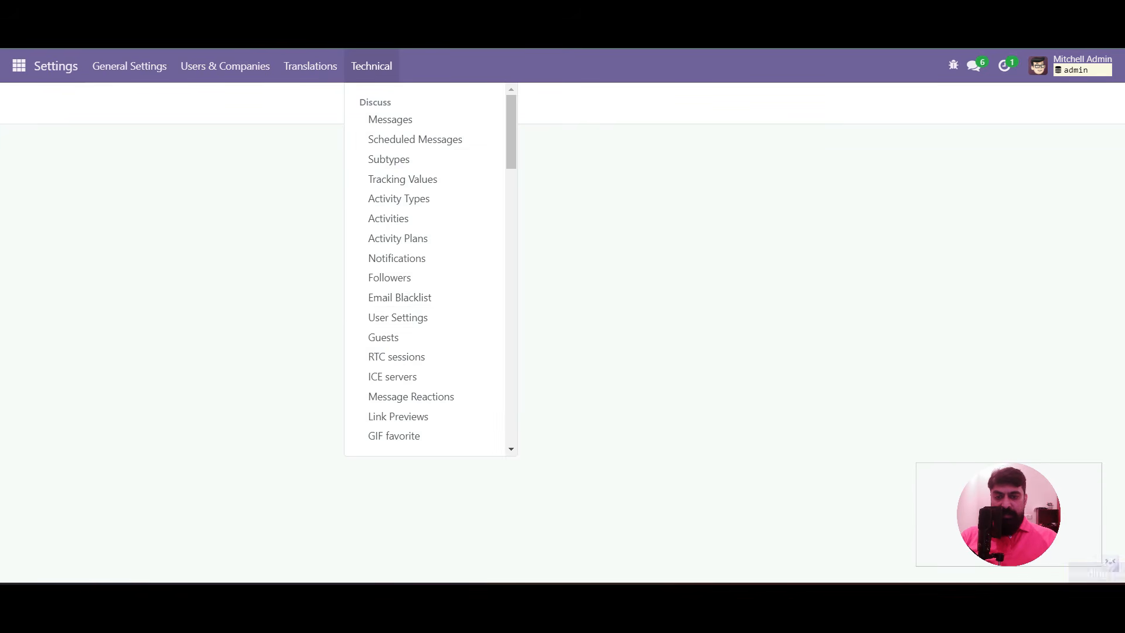
scroll(399, 316, down, 15)
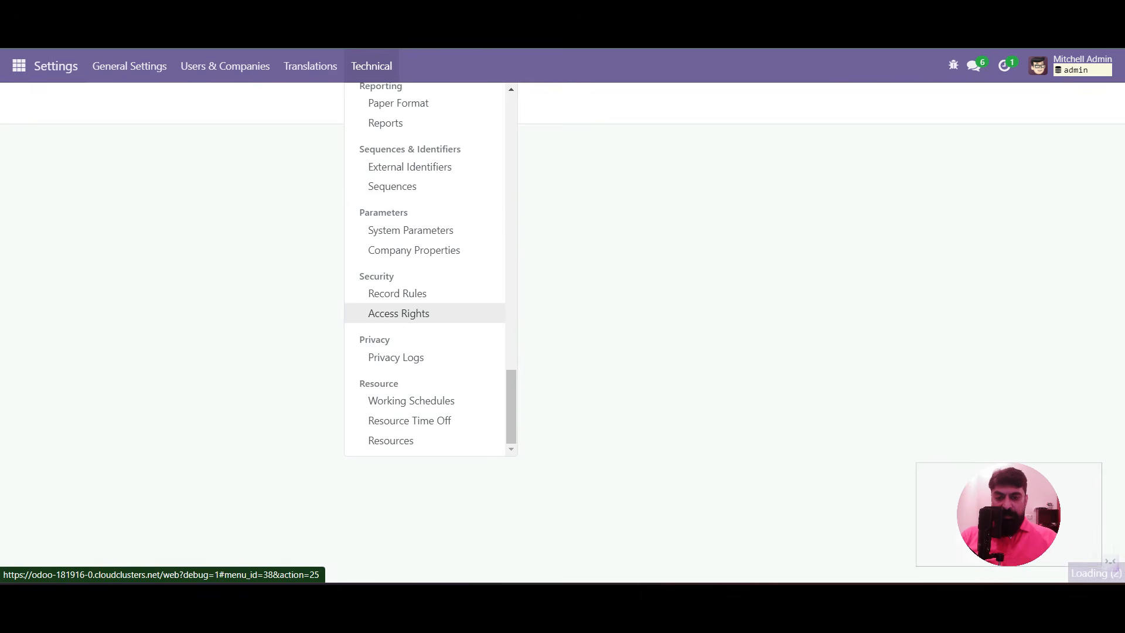
scroll(399, 317, up, 4)
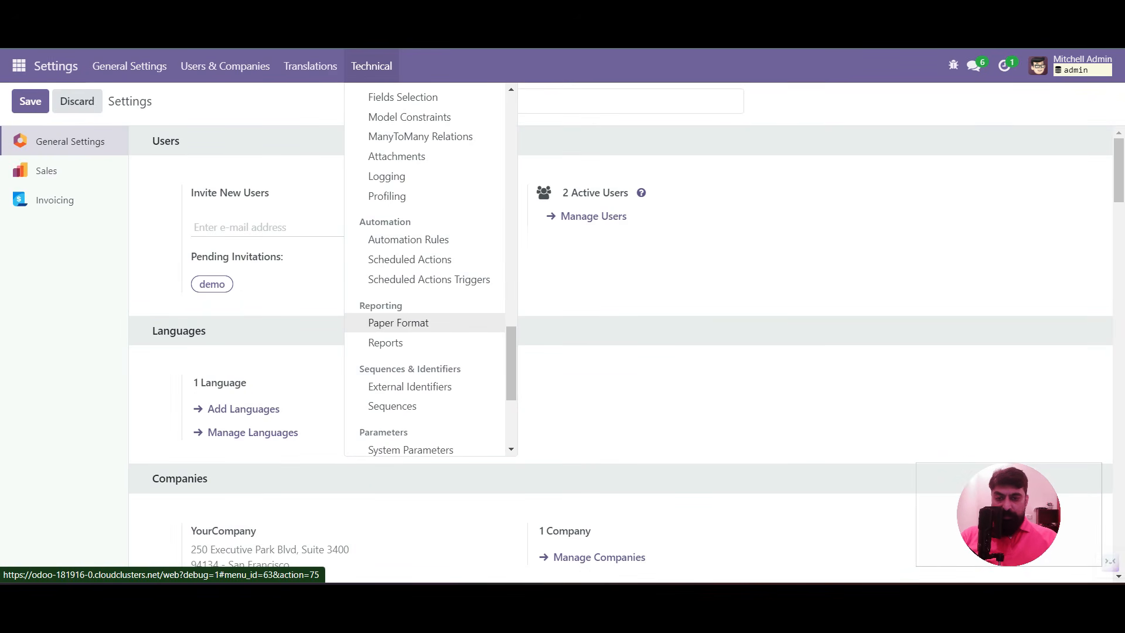
scroll(428, 279, up, 5)
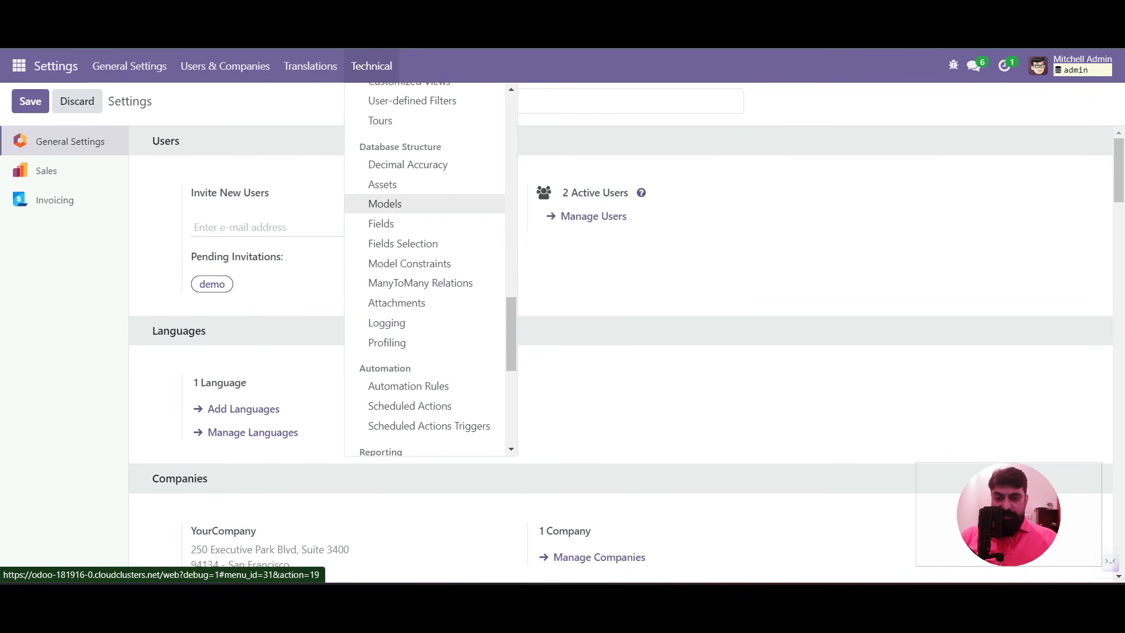
scroll(417, 328, up, 8)
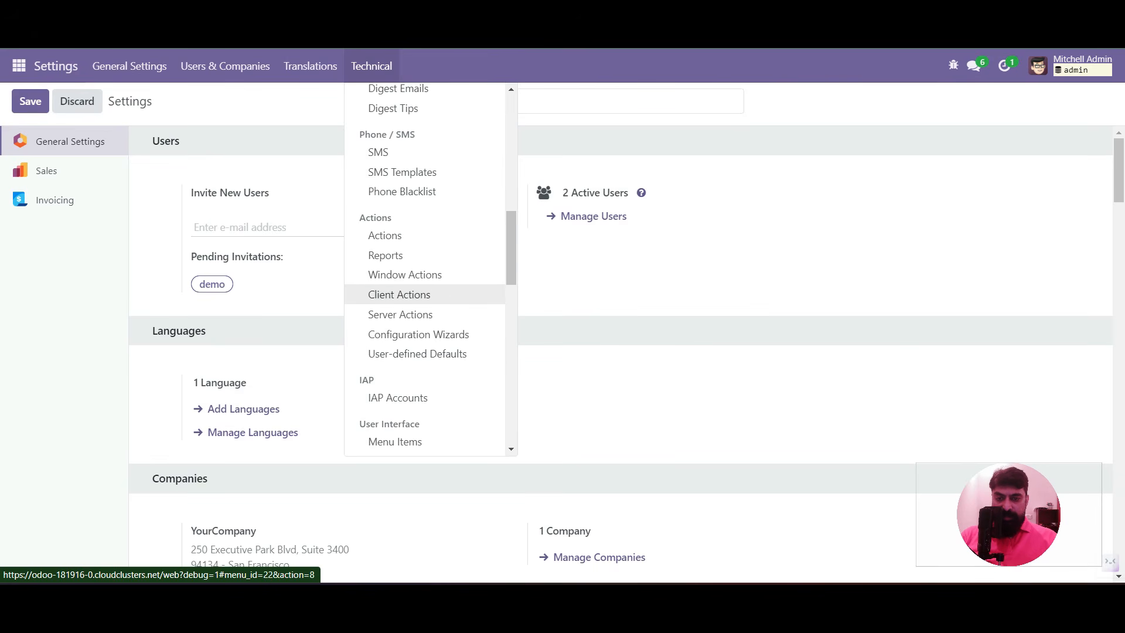
click(400, 314)
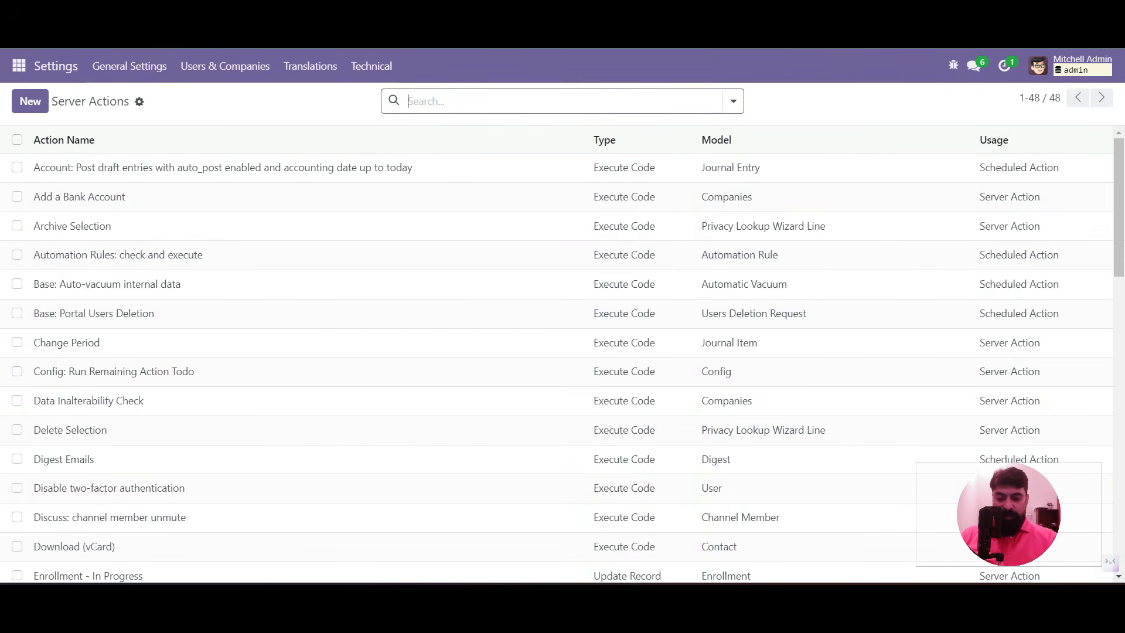
text(enrol)
key(Return)
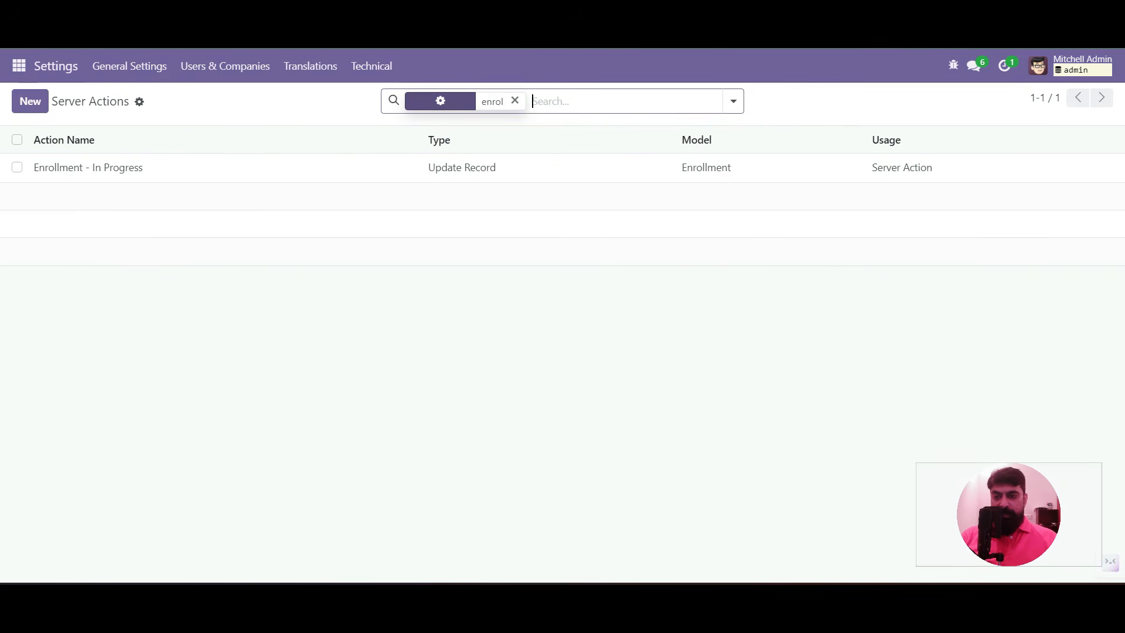
click(229, 169)
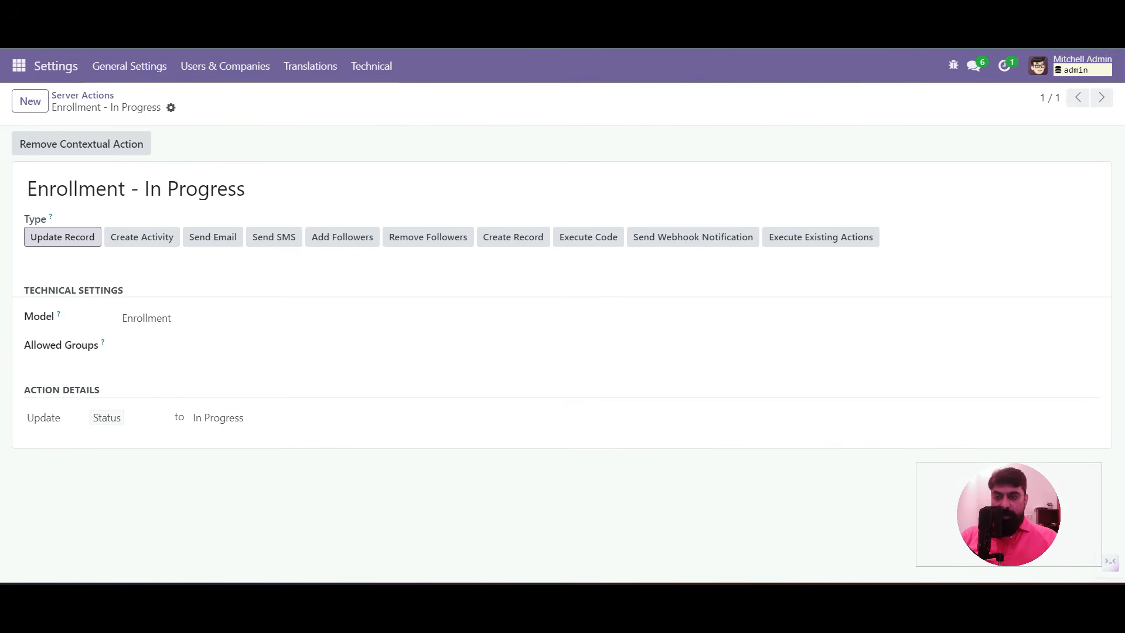
Duplicate the In Progress server action and retitle the copy Enrollment - Confirm
click(172, 108)
click(217, 133)
double_click(163, 188)
double_click(151, 189)
key(ctrl+shift+Right)
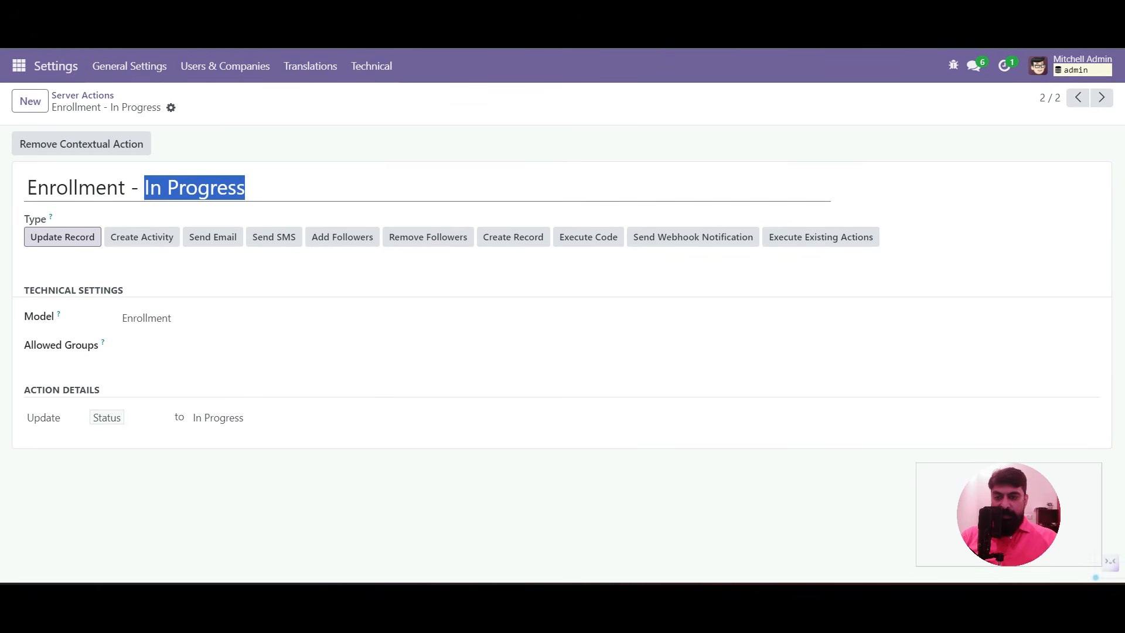
text(Confirm)
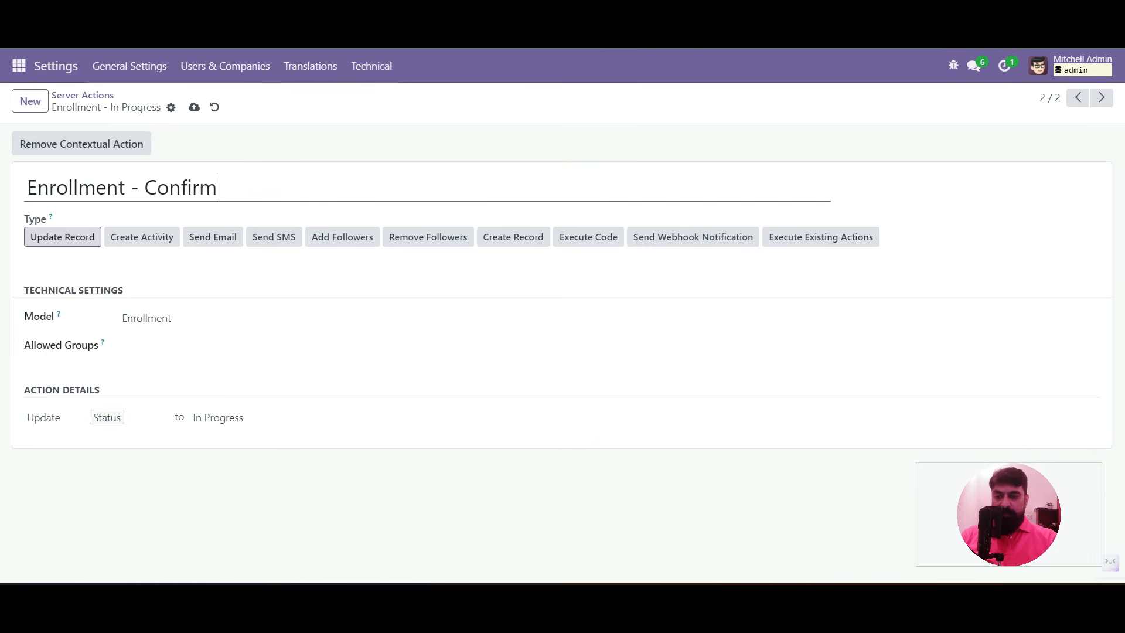
Make the action set the enrollment Status to Completed and save it
click(234, 418)
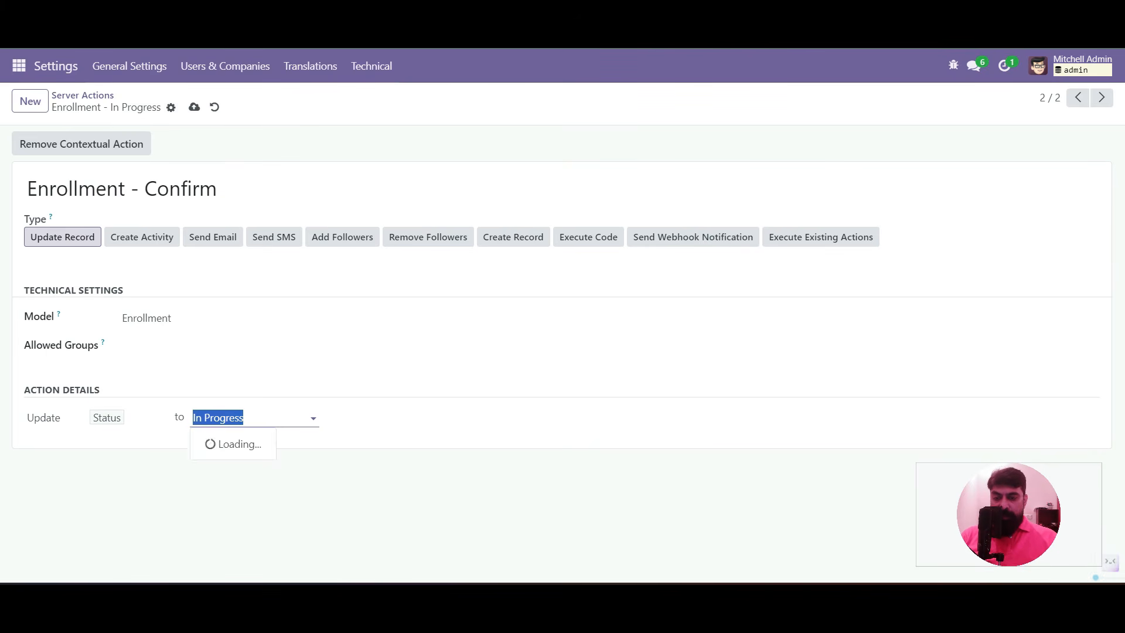
click(230, 483)
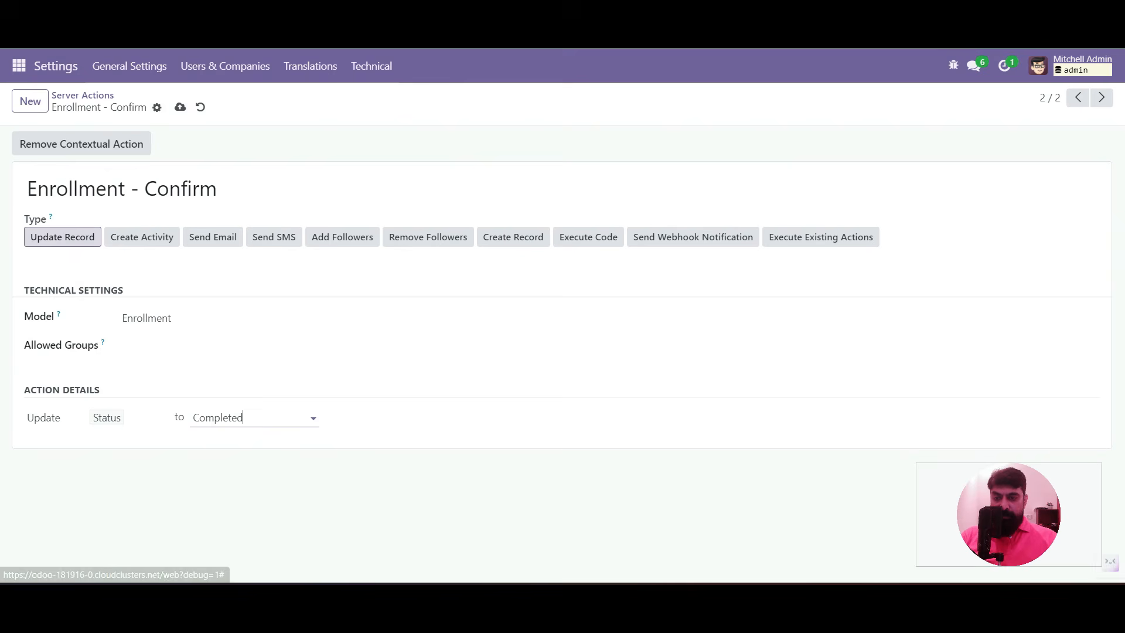
click(180, 108)
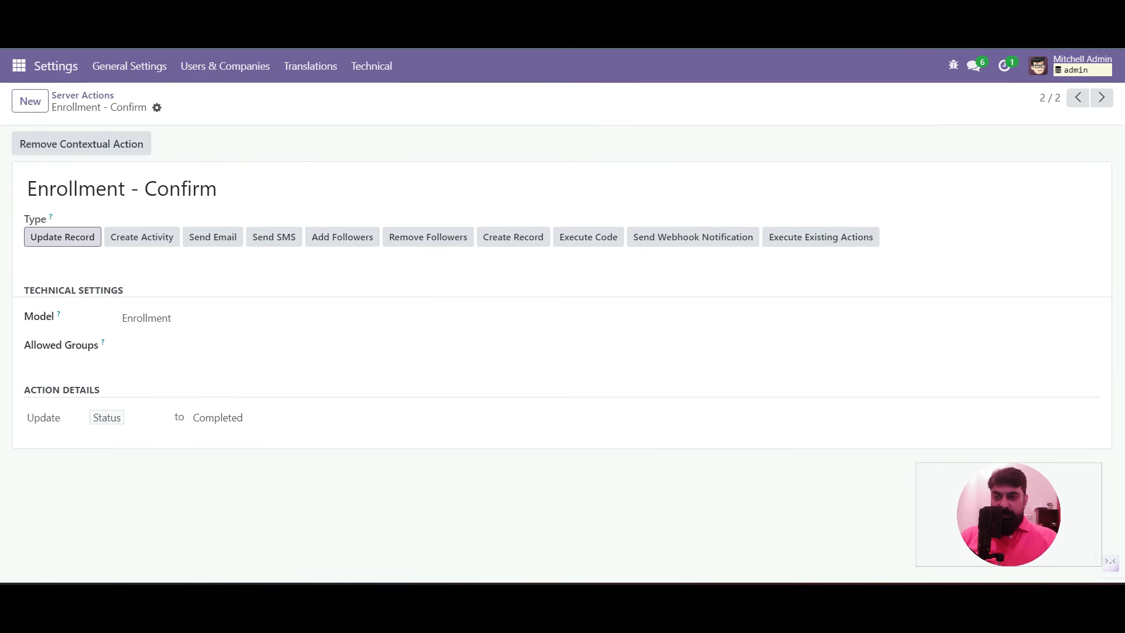
click(19, 66)
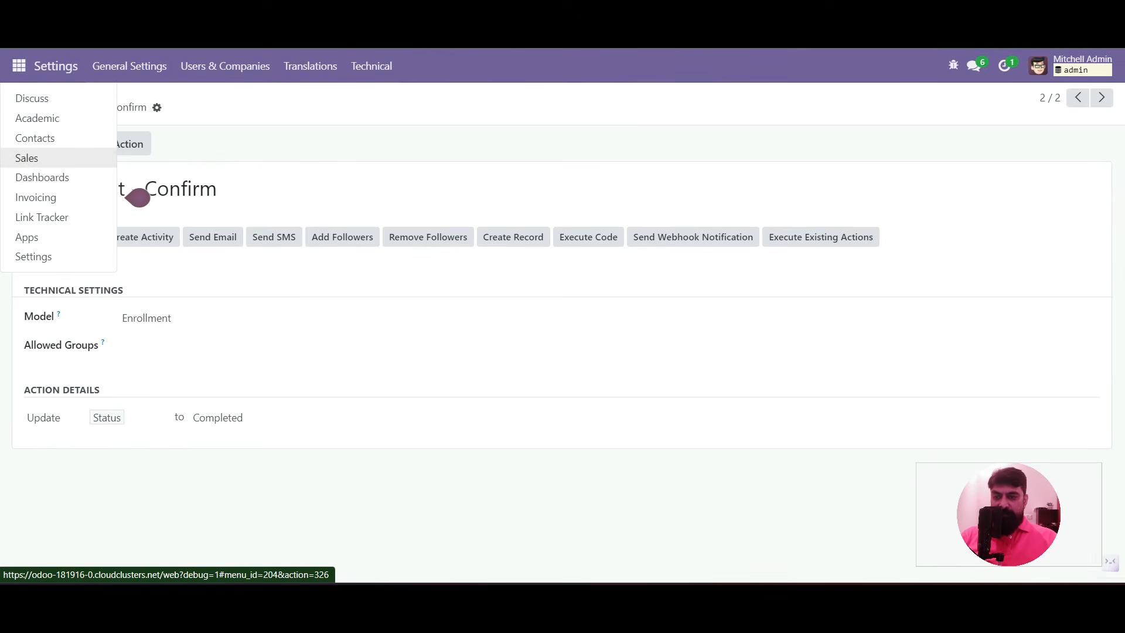
Open enrollment ADM/0001 in the Academic app and bring up its form view architecture
click(37, 118)
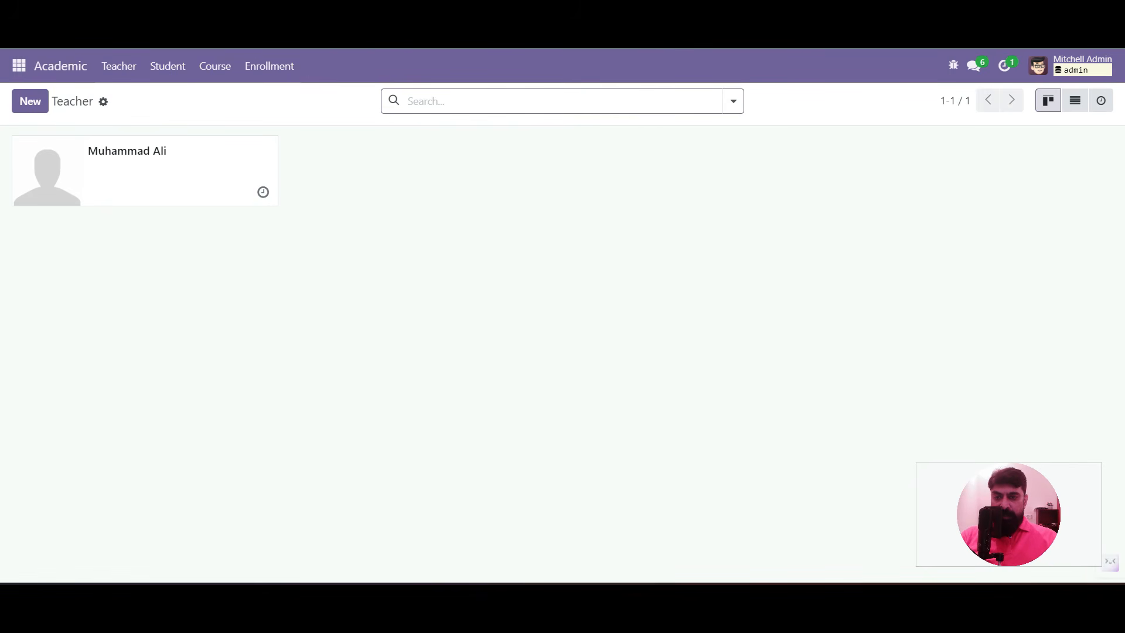
click(269, 65)
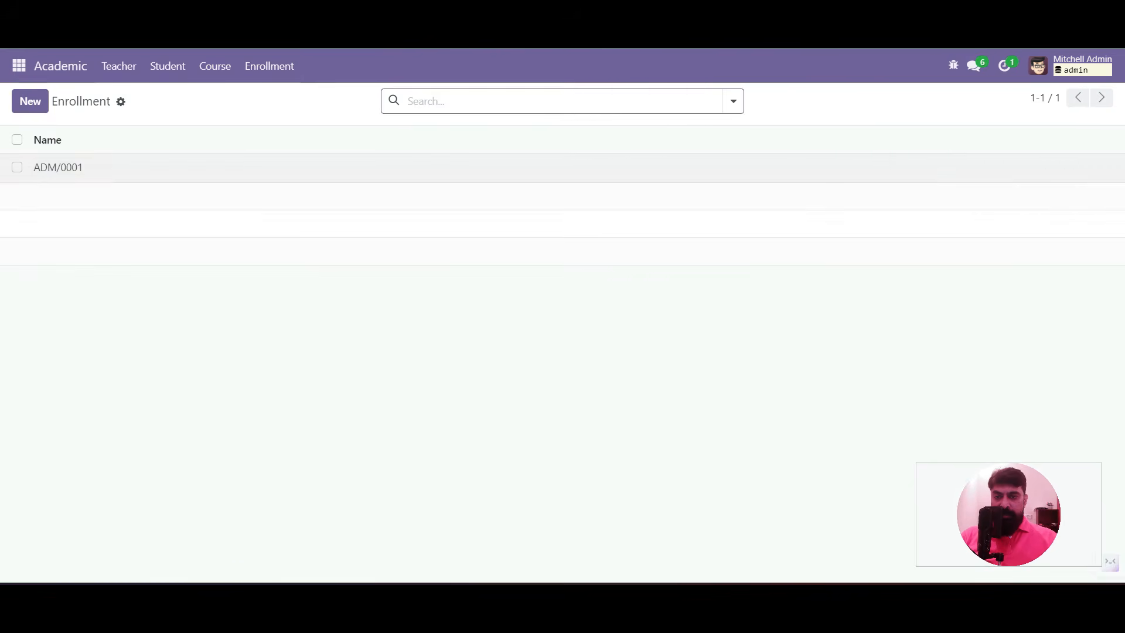
click(58, 166)
click(954, 66)
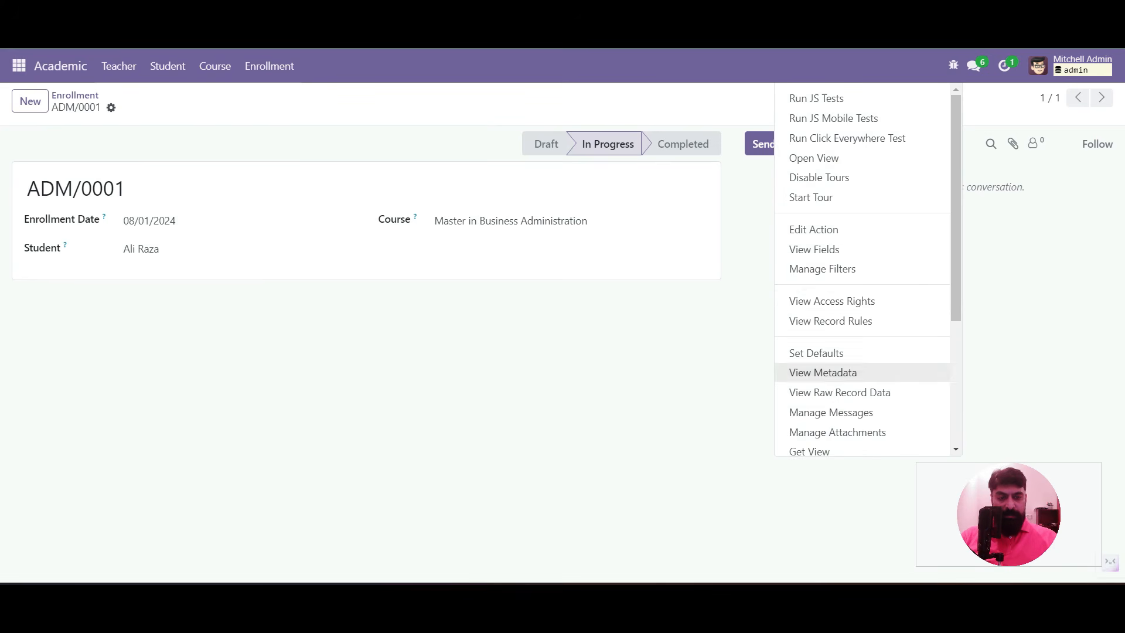
scroll(868, 353, down, 1)
click(821, 378)
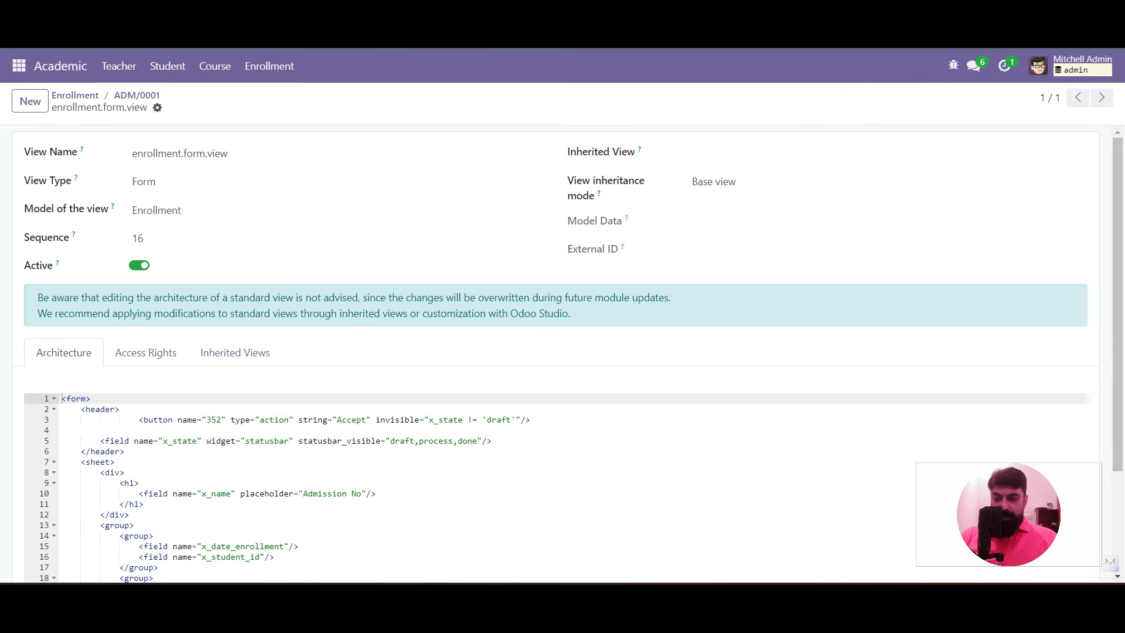
Copy the Accept button line below itself, changing its condition to x_state != 'process'
drag(139, 419, 531, 420)
key(ctrl+c)
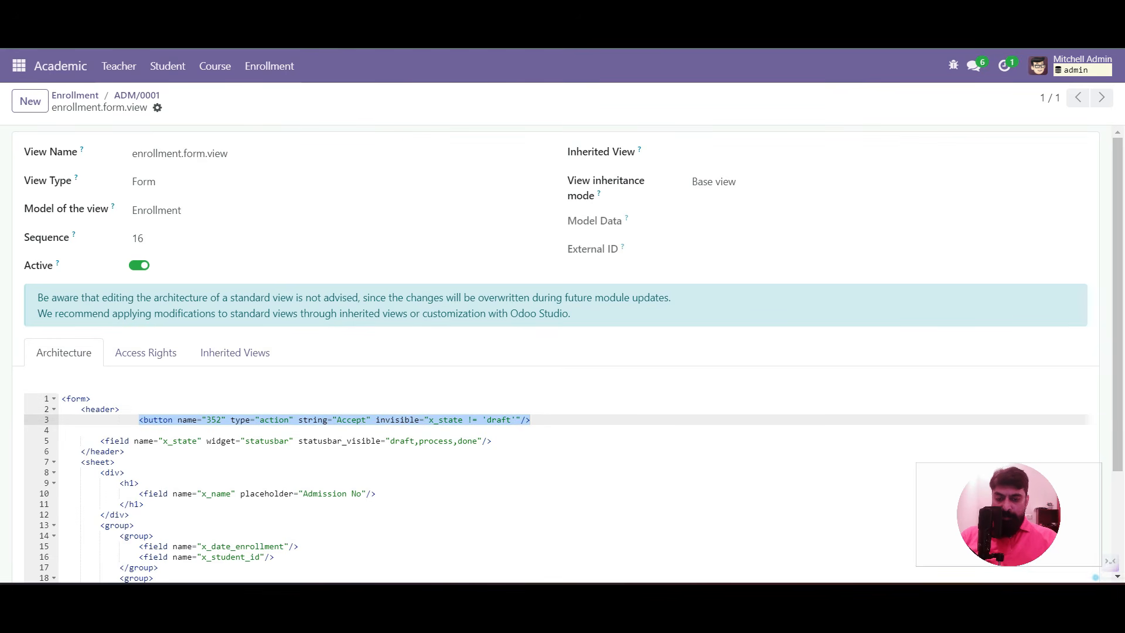
key(Right)
key(Return)
key(ctrl+v)
key(ctrl+Left)
key(ctrl+shift+Left)
text(process)
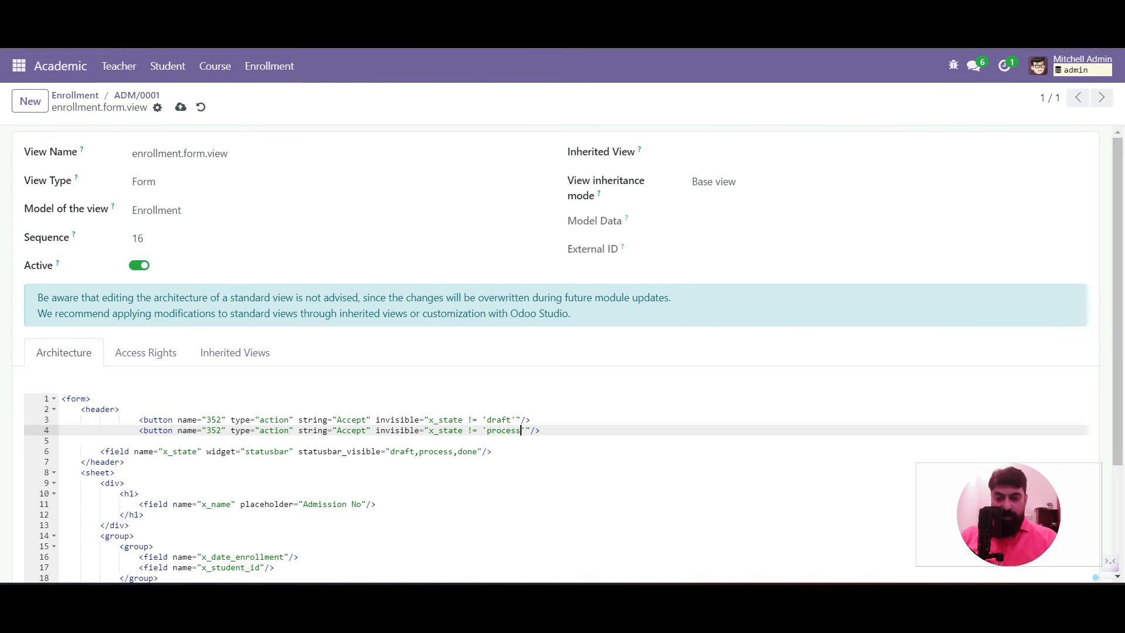
Rename the copied button to Confirm, link it to action 353, and save
double_click(357, 430)
text(Confirm)
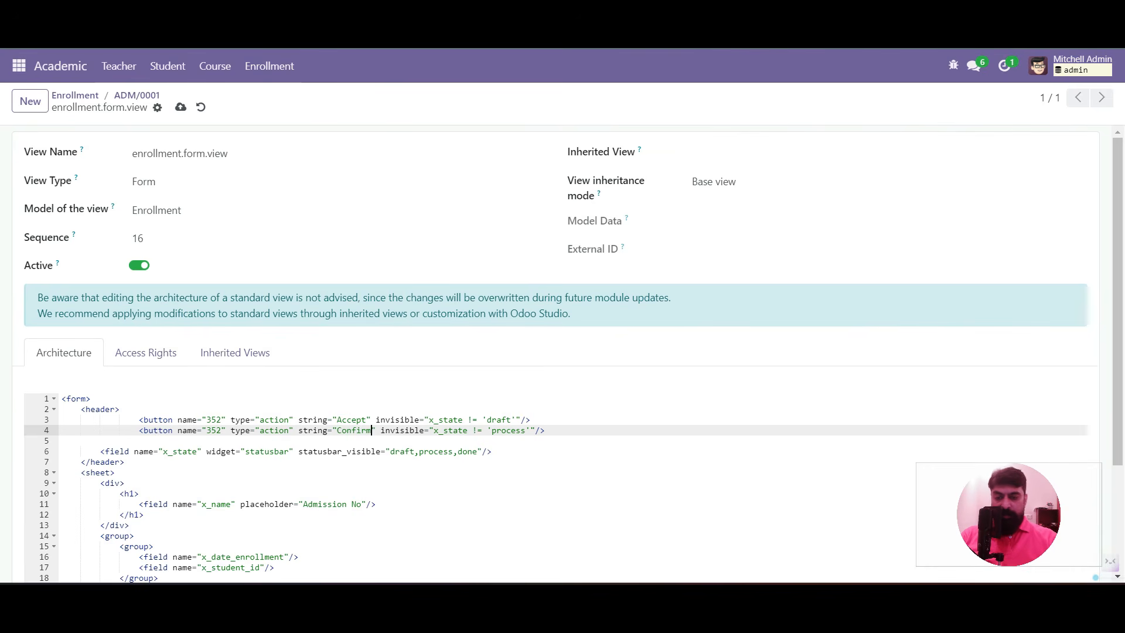
click(217, 430)
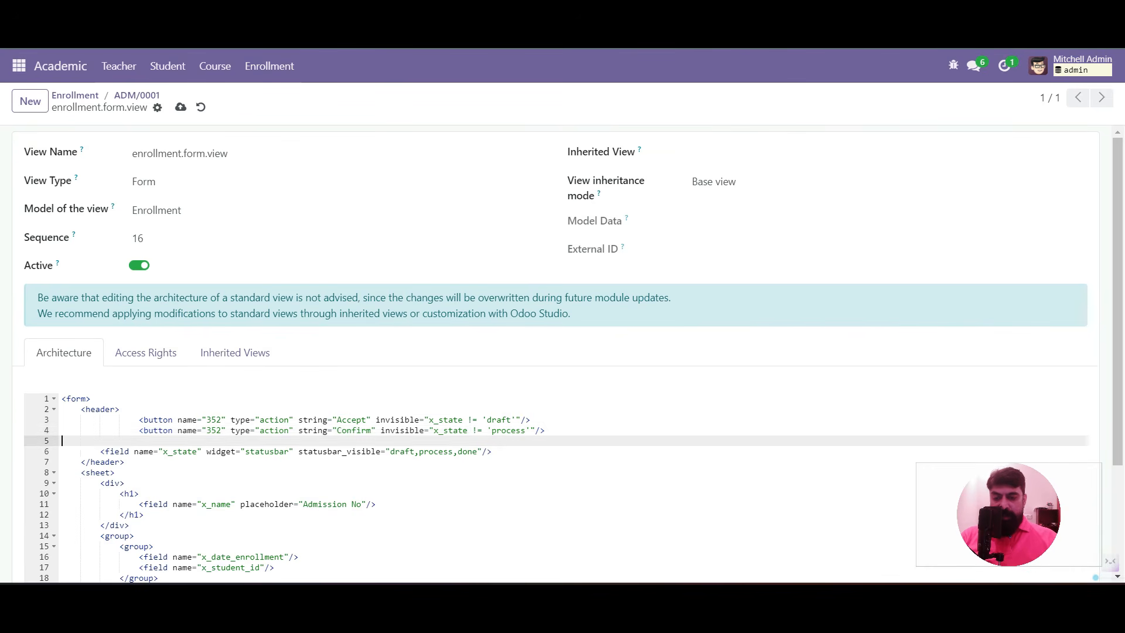
key(BackSpace)
text(3)
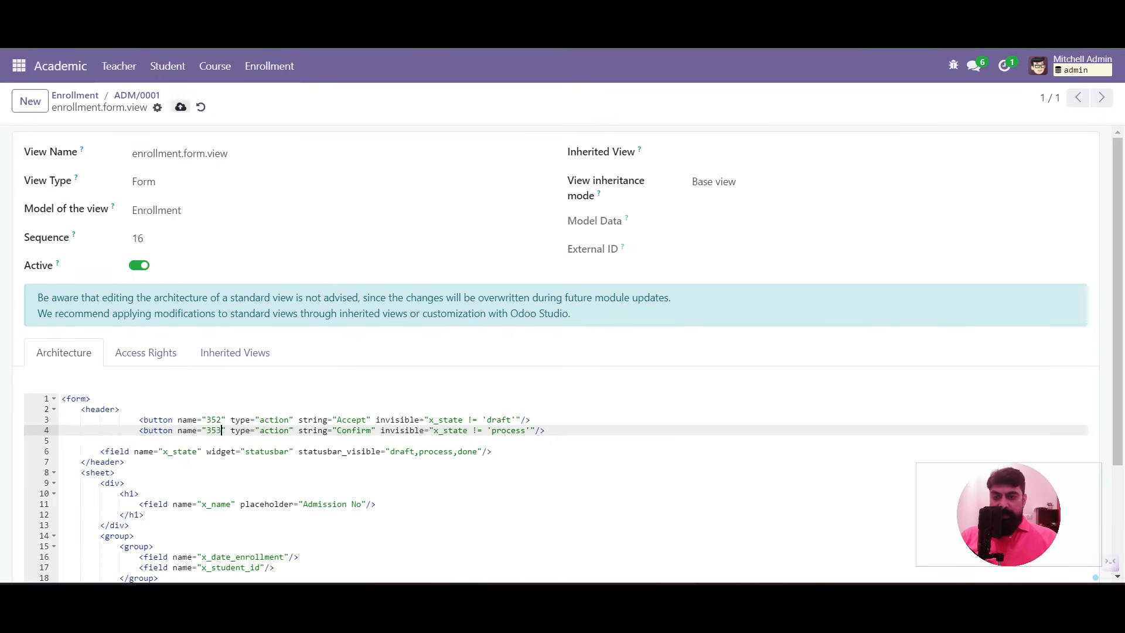
click(136, 97)
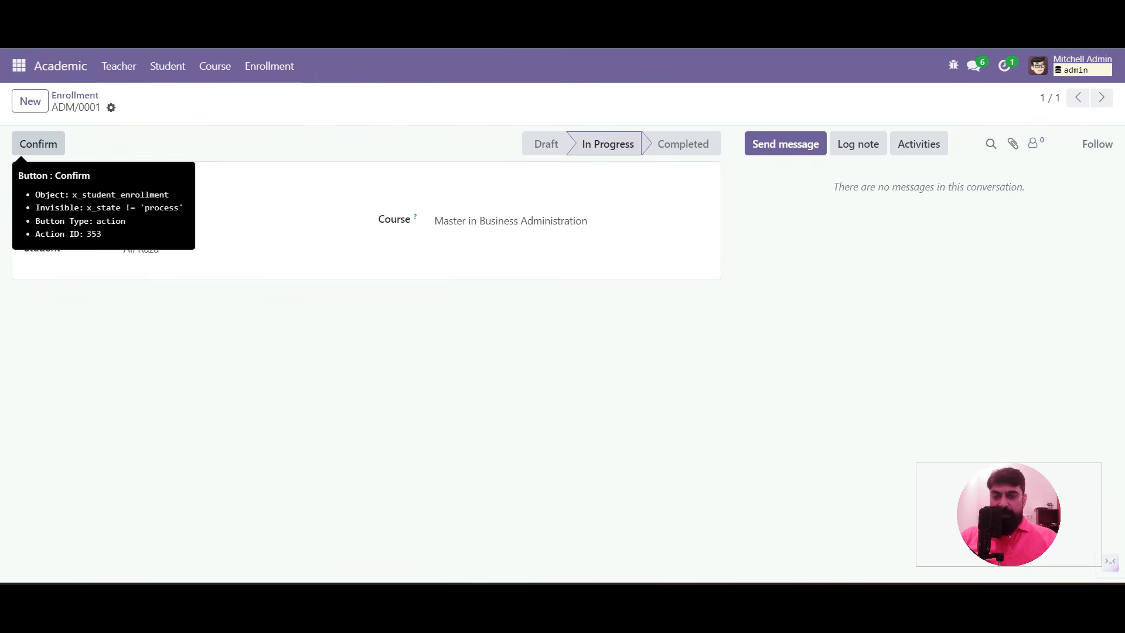
Confirm enrollment ADM/0001 to Completed and check whether its course and date remain editable
click(38, 144)
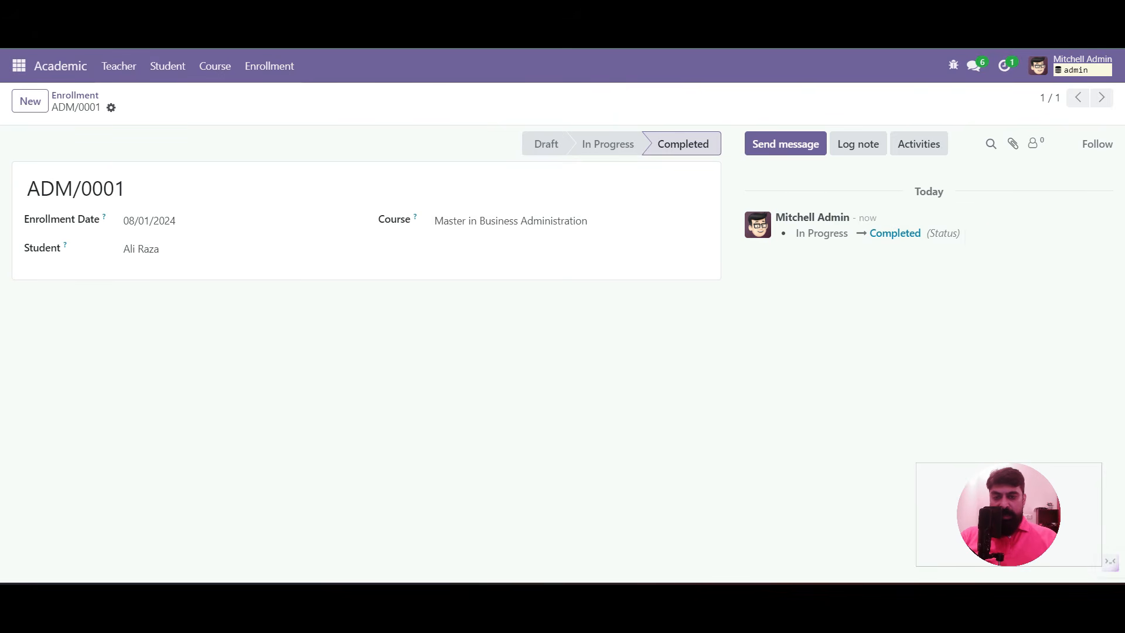
click(511, 221)
click(352, 189)
click(222, 221)
click(352, 189)
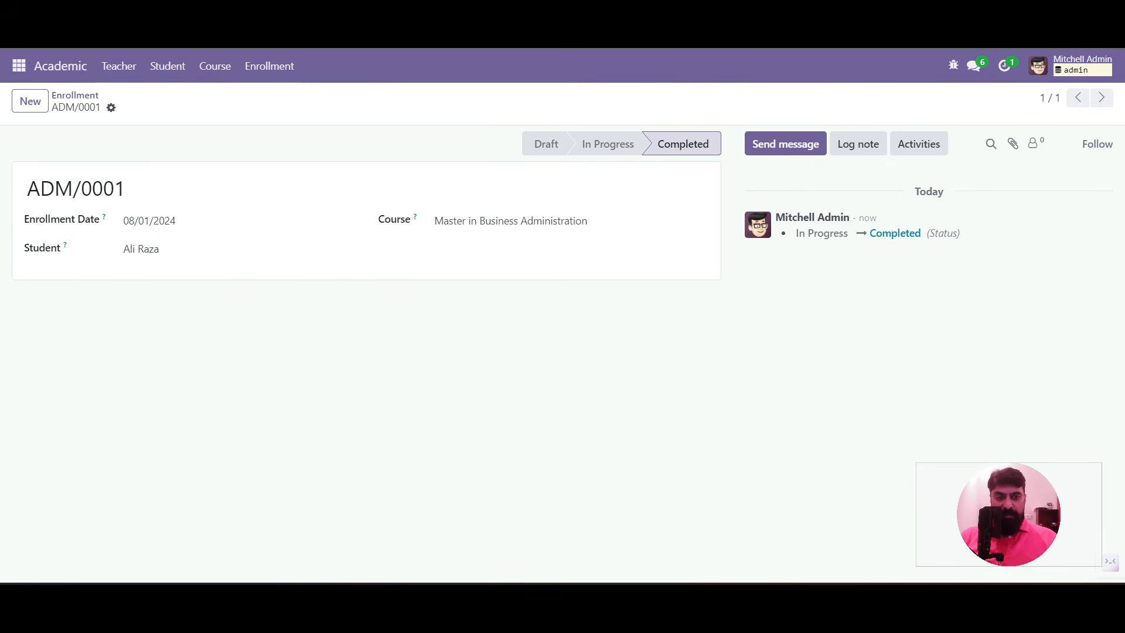
click(954, 66)
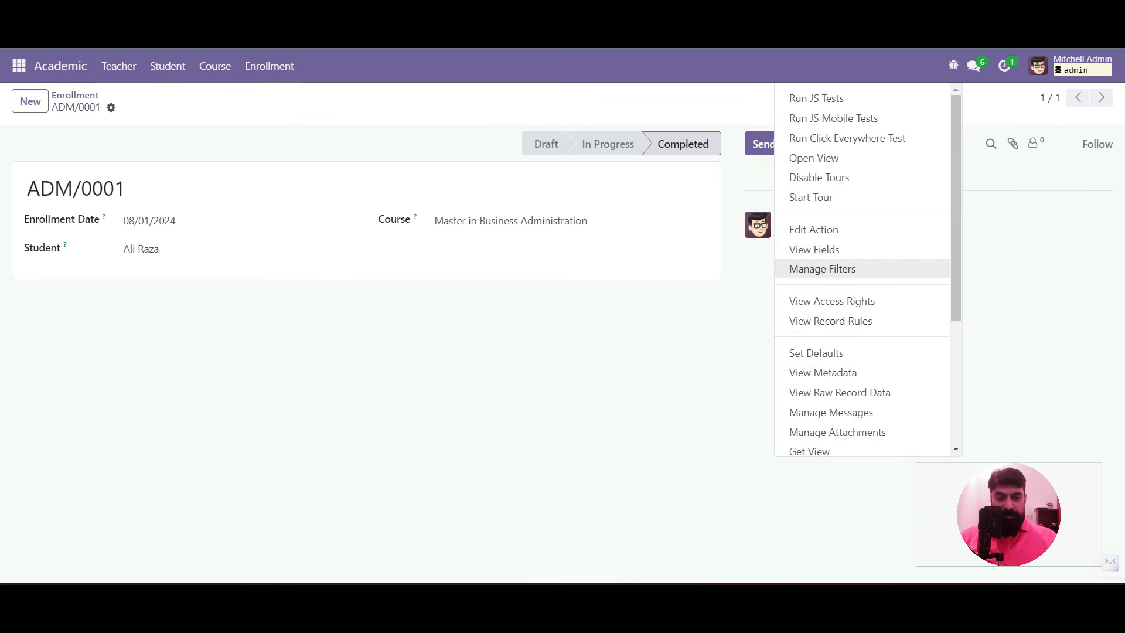
Add readonly="state != 'draft'" to the name field in the enrollment form view
scroll(850, 269, down, 1)
click(839, 397)
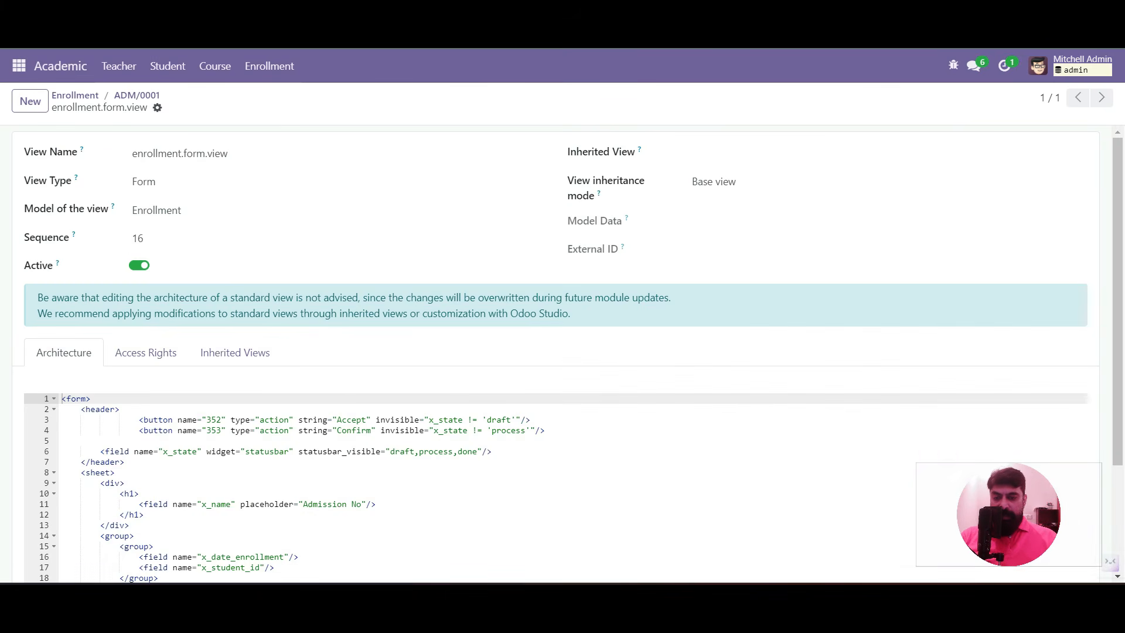
scroll(563, 352, down, 3)
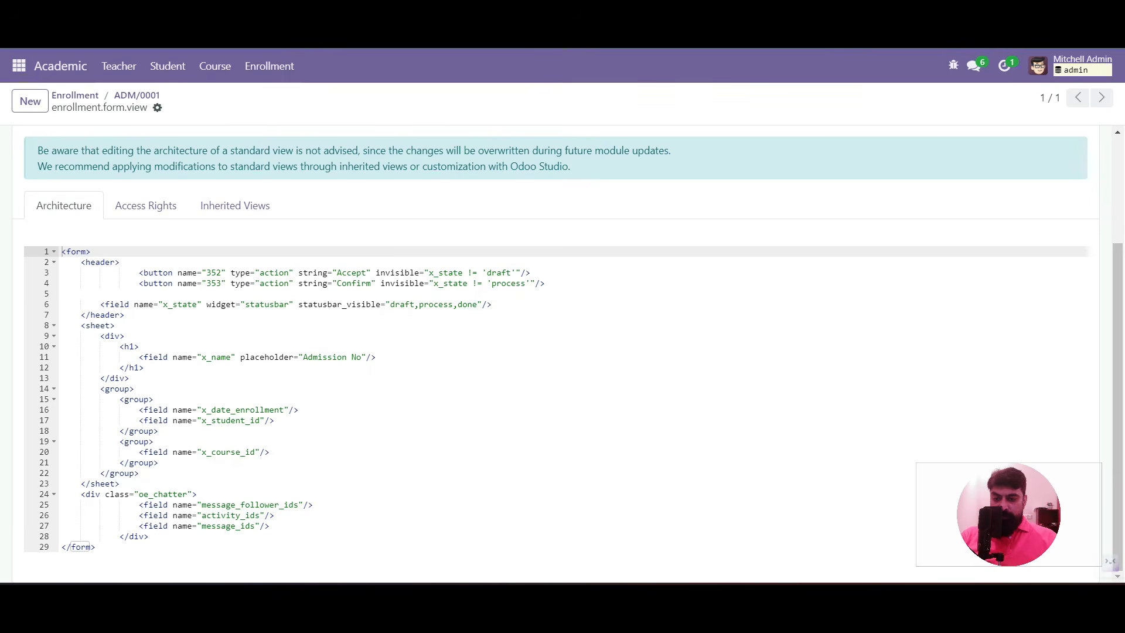
click(371, 357)
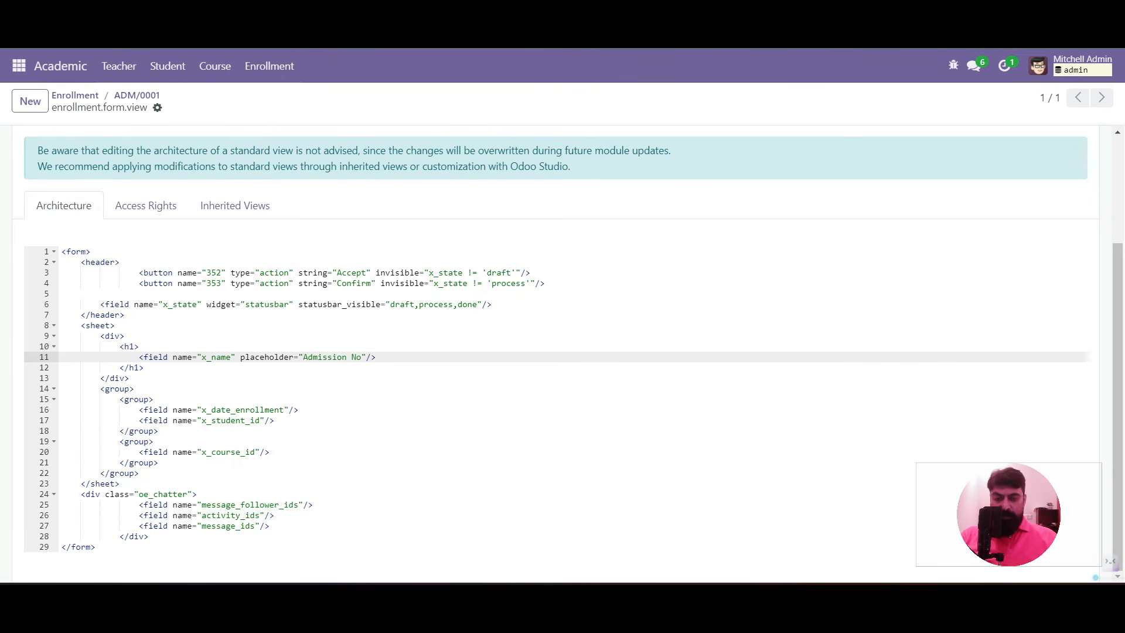
text(reado)
text(nly=)
text("state)
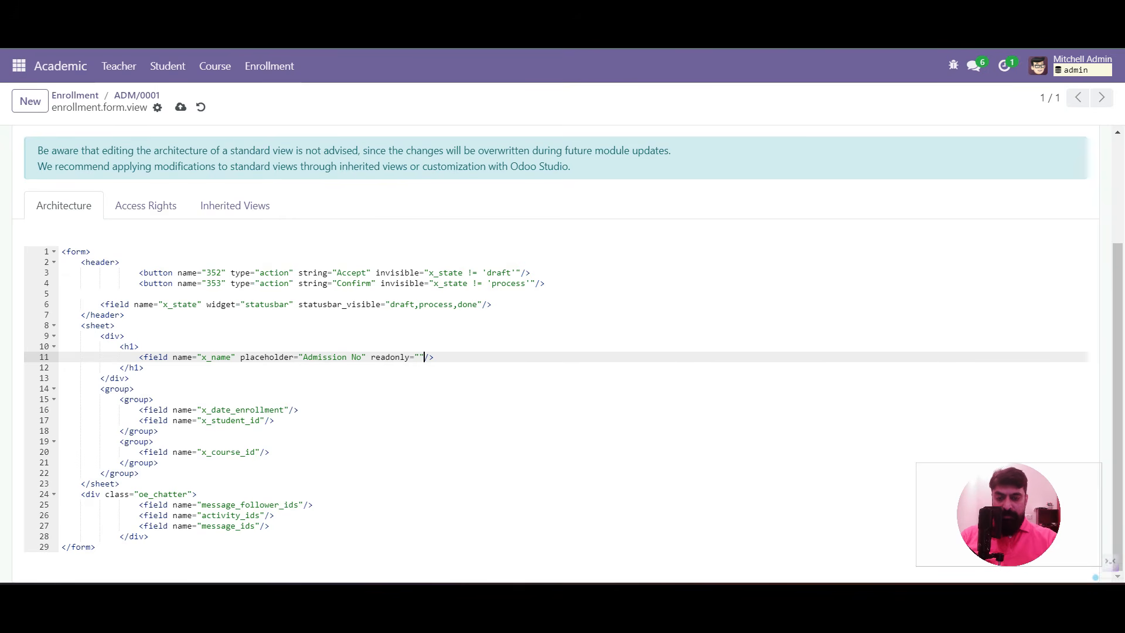
text( != )
text('draft')
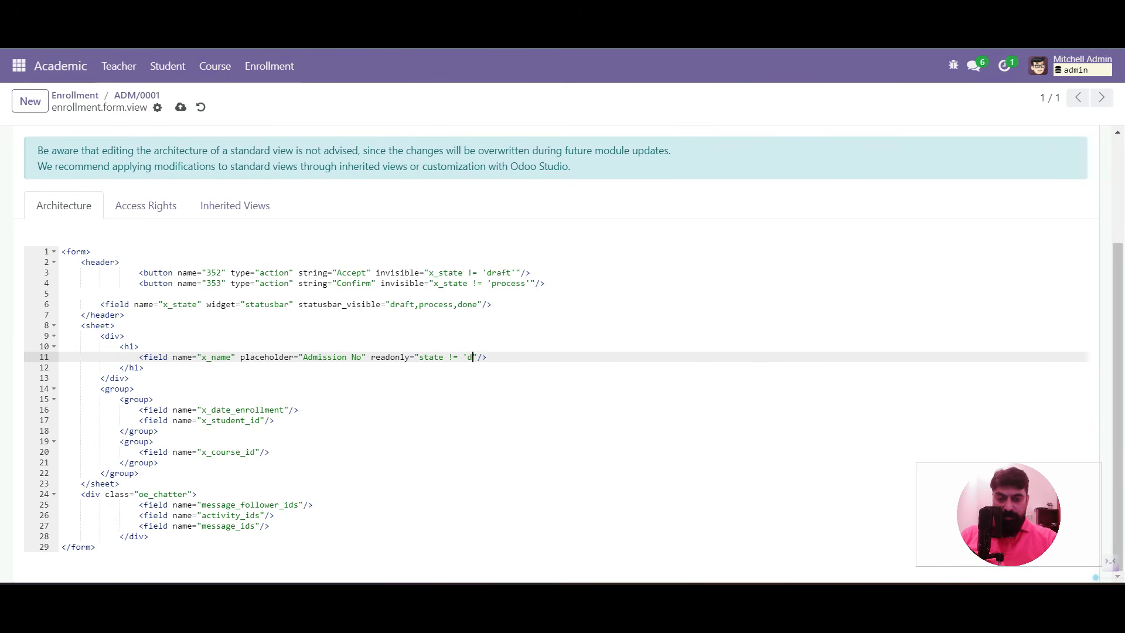
key(shift+Left)
key(shift+Left)
key(shift+Left)
key(shift+Left)
key(shift+Left)
key(shift+Left)
key(shift+Left)
key(shift+Left)
key(shift+Left)
key(shift+Left)
key(shift+Left)
key(shift+Left)
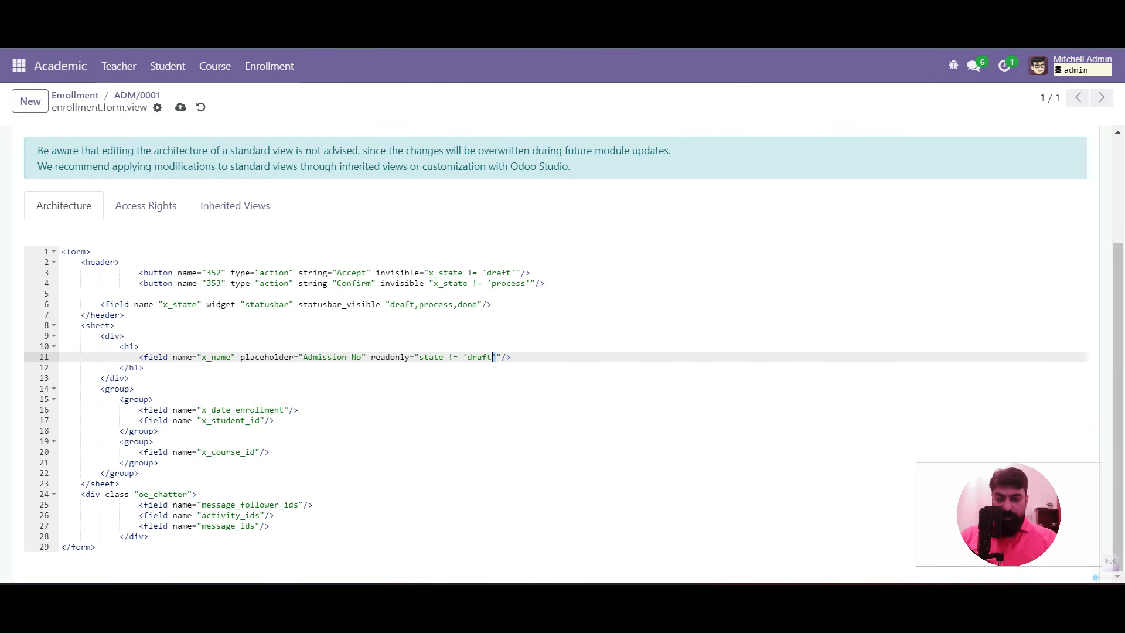
drag(434, 357, 371, 357)
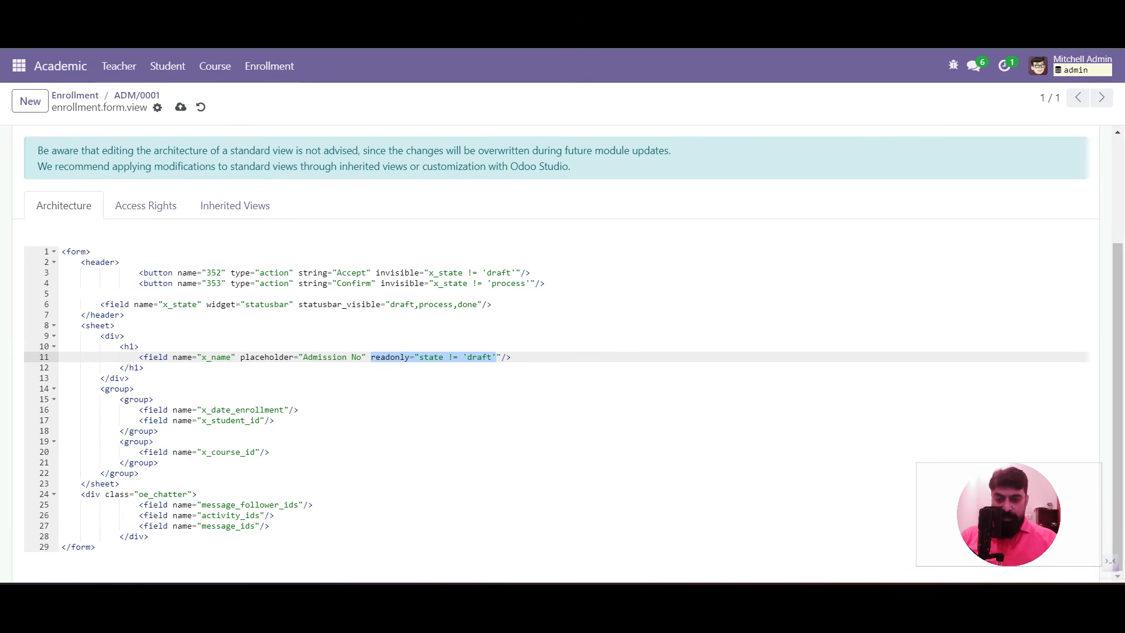
click(371, 357)
drag(371, 357, 502, 357)
key(ctrl+c)
Apply the same readonly condition to the date, student and course fields and save
click(289, 411)
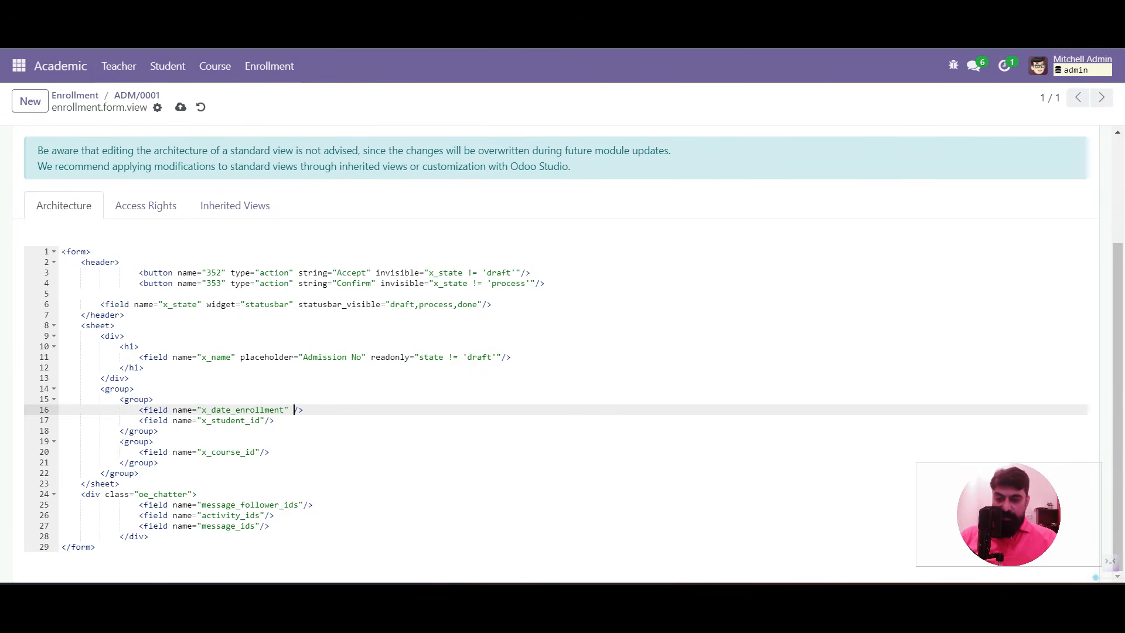
key(ctrl+v)
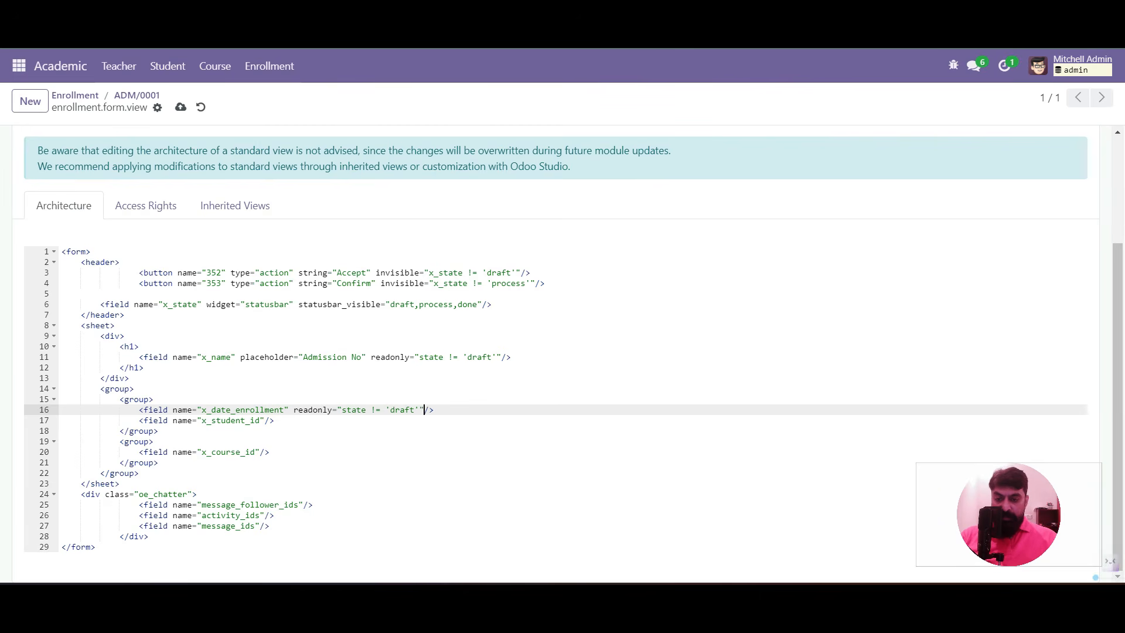
click(264, 421)
key(ctrl+v)
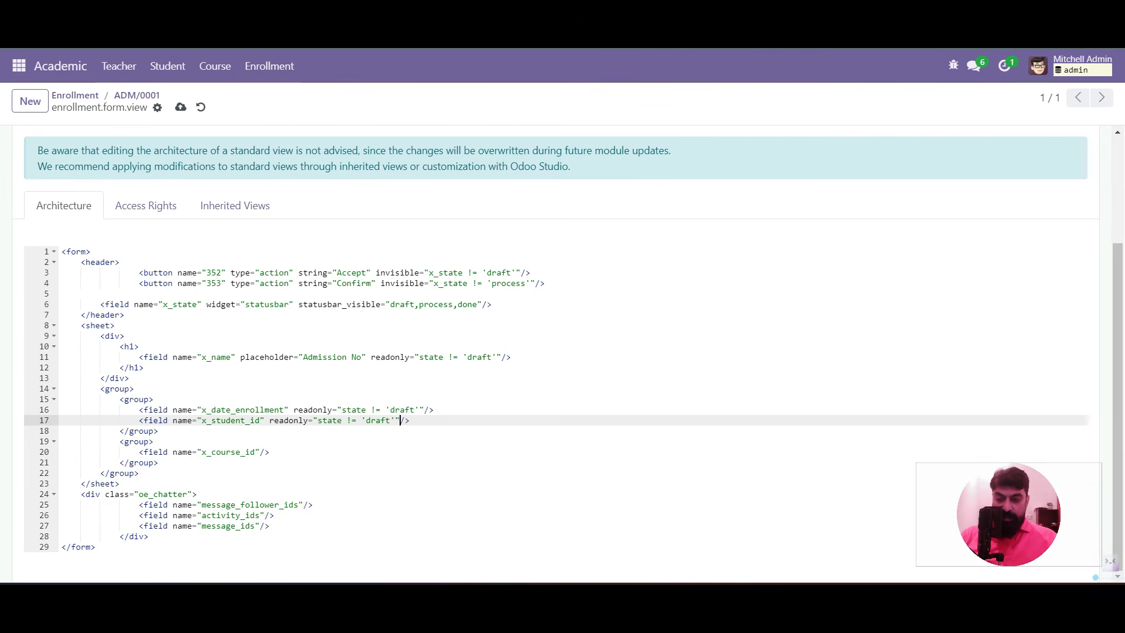
click(260, 452)
key(ctrl+v)
click(181, 107)
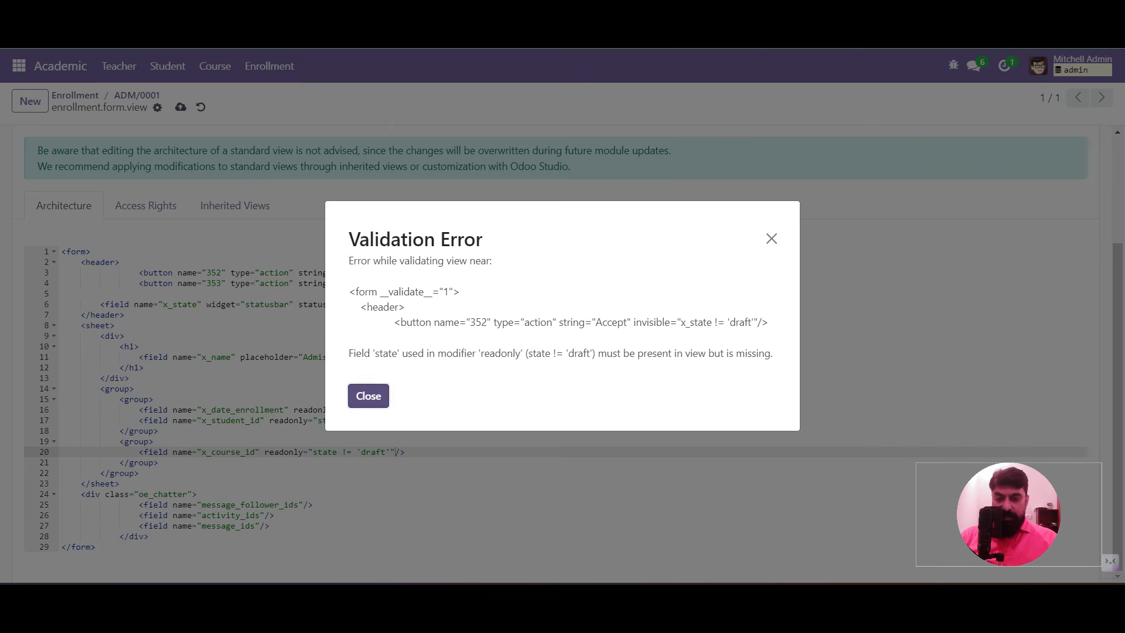
Dismiss the missing 'state' field validation error and discard a half-typed field line
double_click(500, 354)
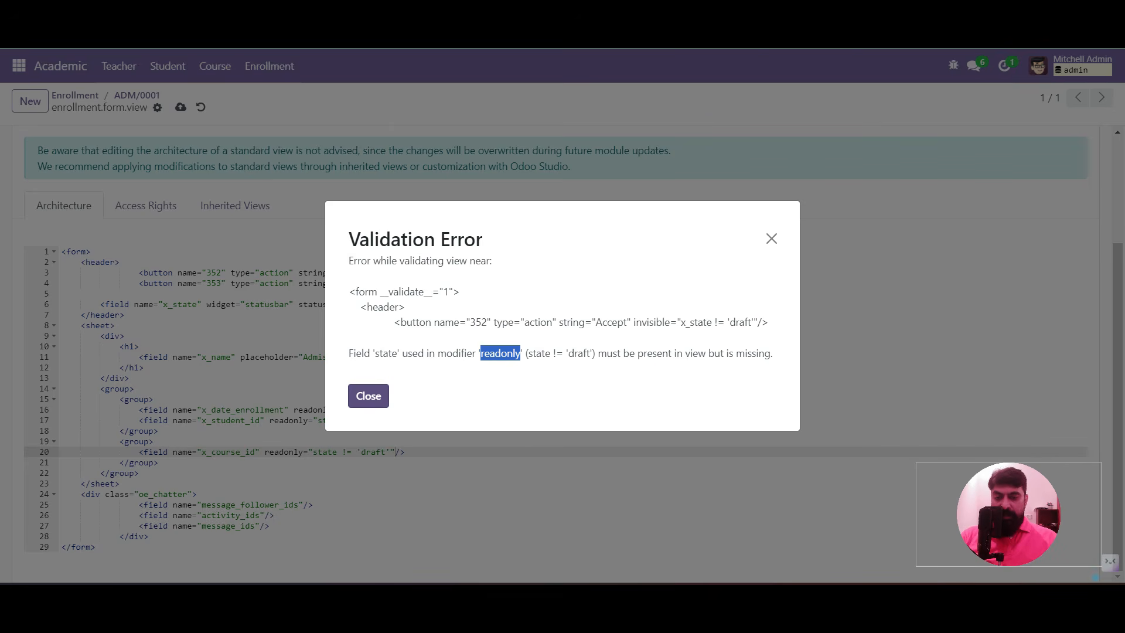
click(369, 396)
key(Up)
key(Up)
key(Up)
key(Up)
key(Up)
key(Up)
key(Up)
key(Up)
key(Up)
key(Up)
key(Up)
key(Up)
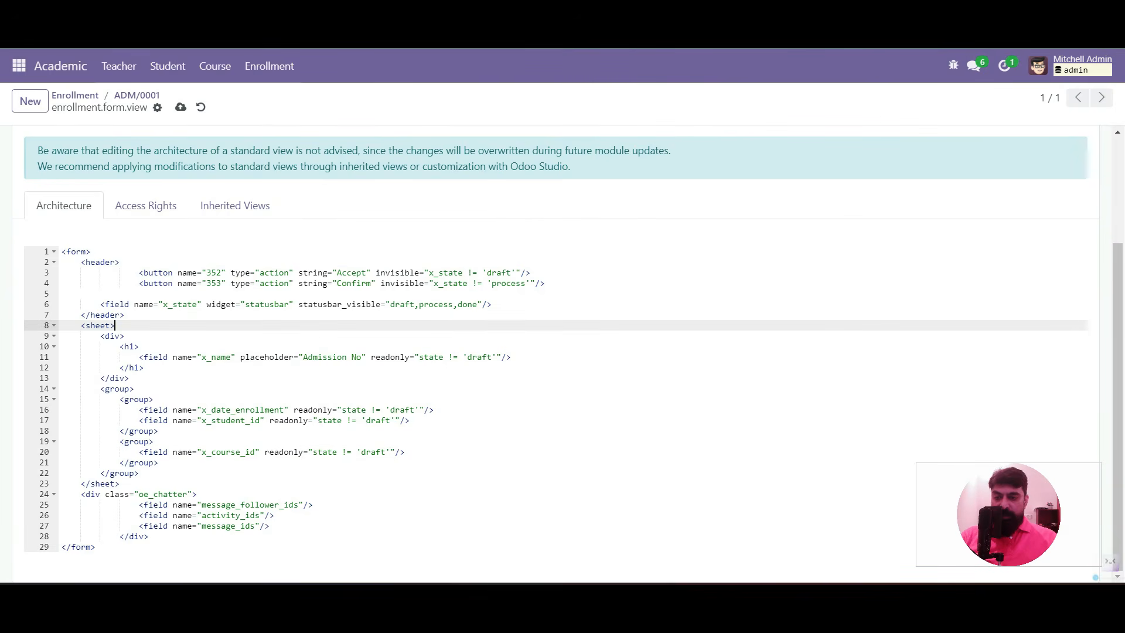
key(Return)
text(<field )
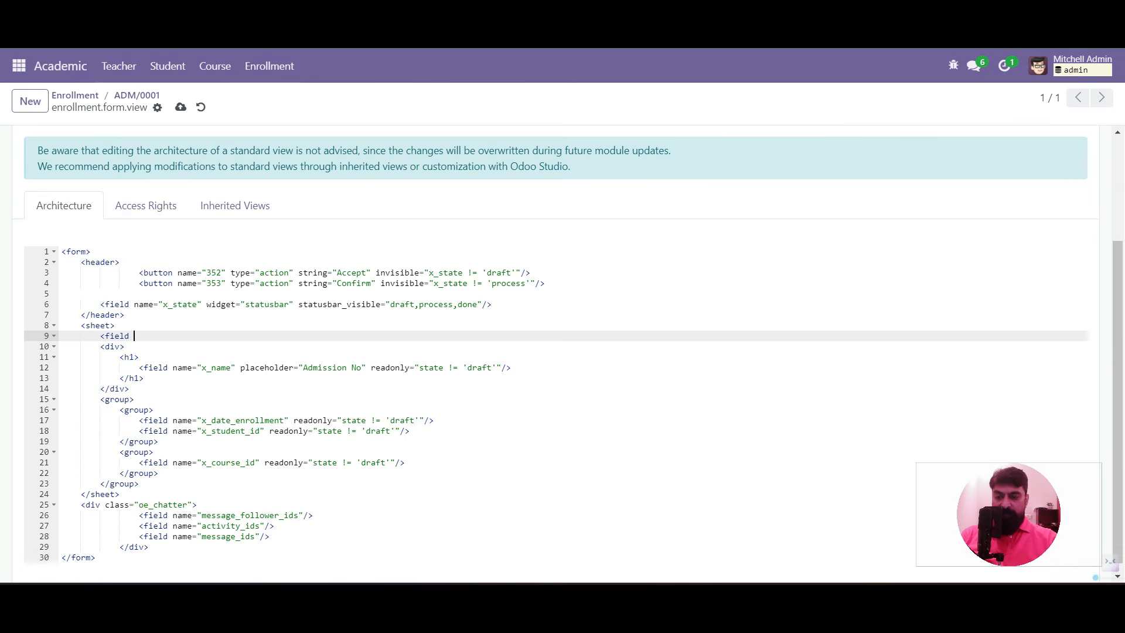
text(name="x)
key(BackSpace)
key(BackSpace)
key(BackSpace)
key(BackSpace)
key(BackSpace)
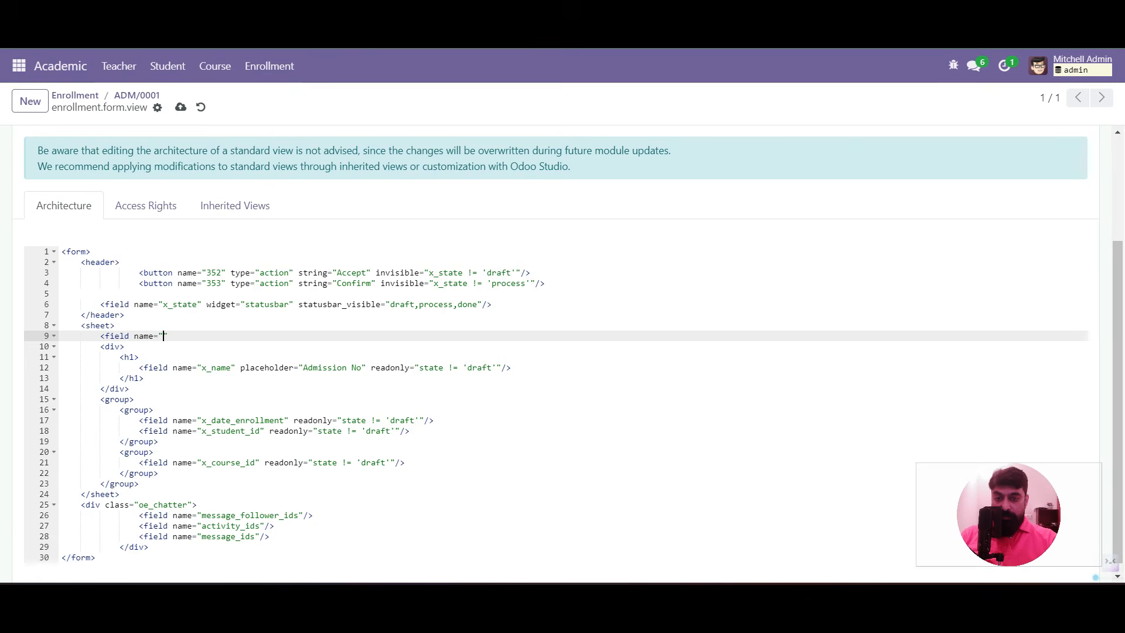
key(BackSpace)
key(BackSpace)
key(BackSpace)
key(BackSpace)
key(BackSpace)
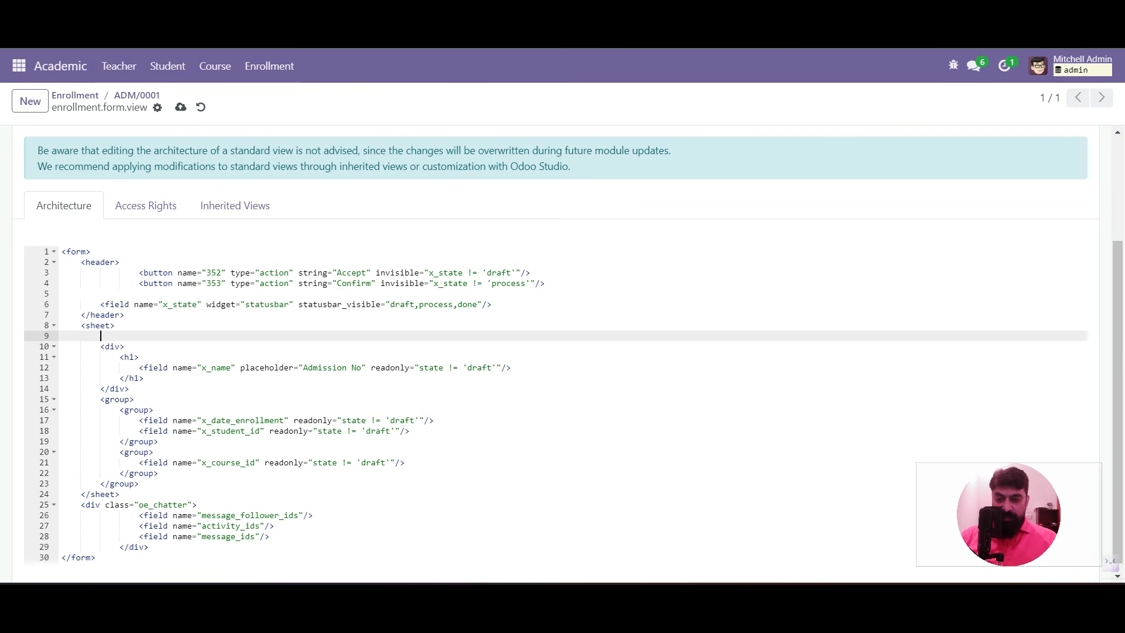
Change all four readonly conditions to reference x_state instead of state
click(420, 367)
text(x_)
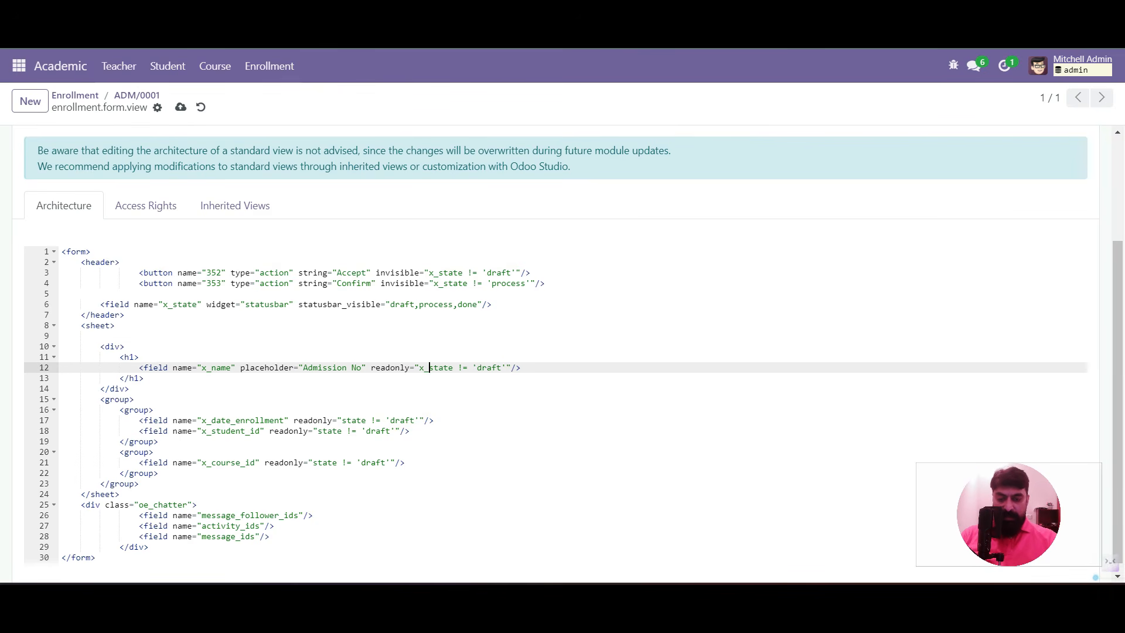
click(341, 420)
text(x_)
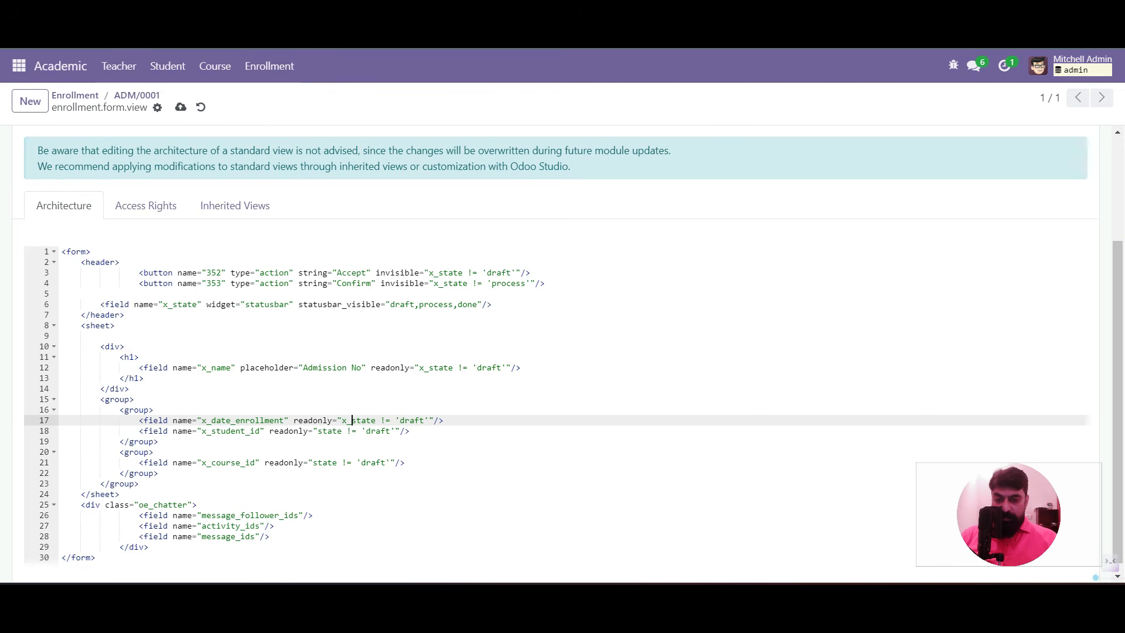
click(318, 431)
text(x_)
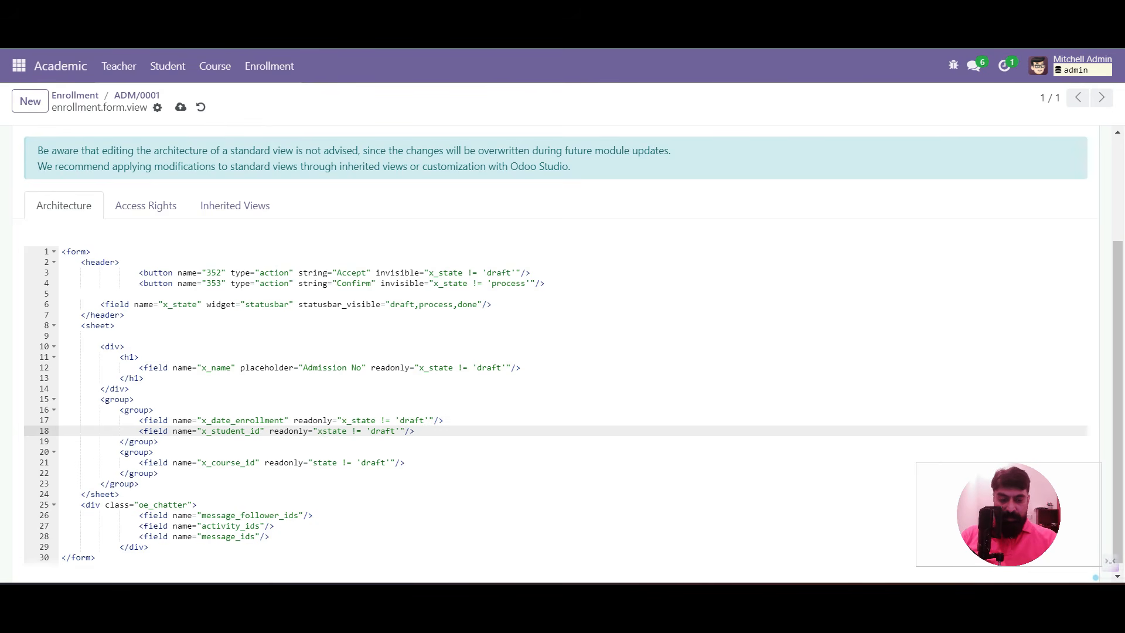
click(313, 463)
text(x_)
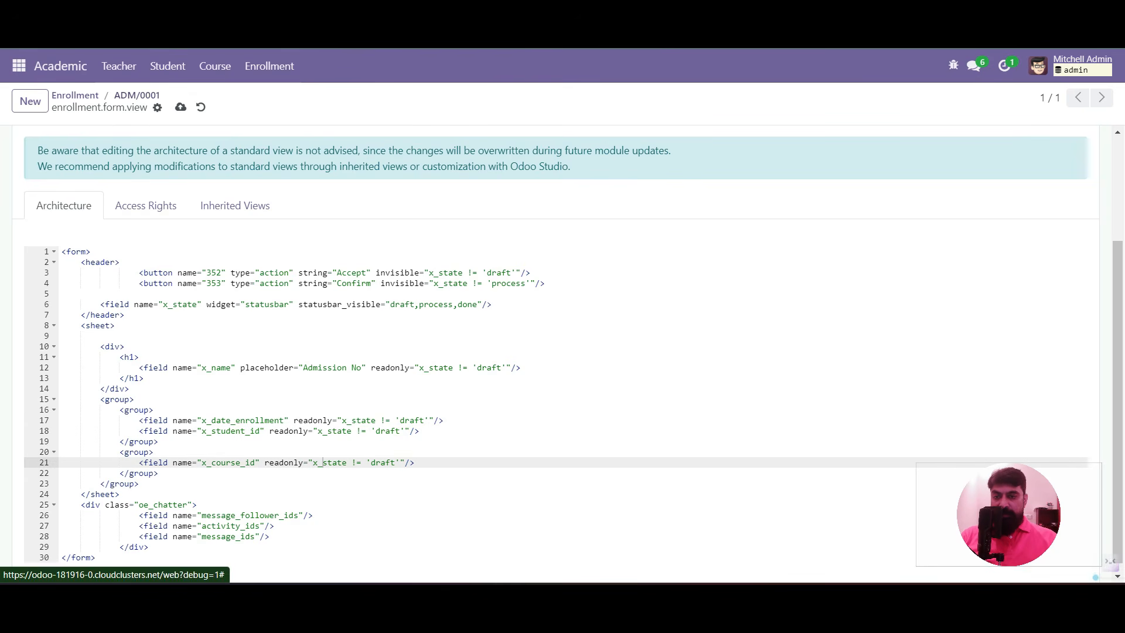
Verify ADM/0001's title and date are now read-only, then open the Master in Business Administration course
click(136, 95)
triple_click(89, 216)
triple_click(101, 187)
click(100, 187)
double_click(140, 215)
click(138, 241)
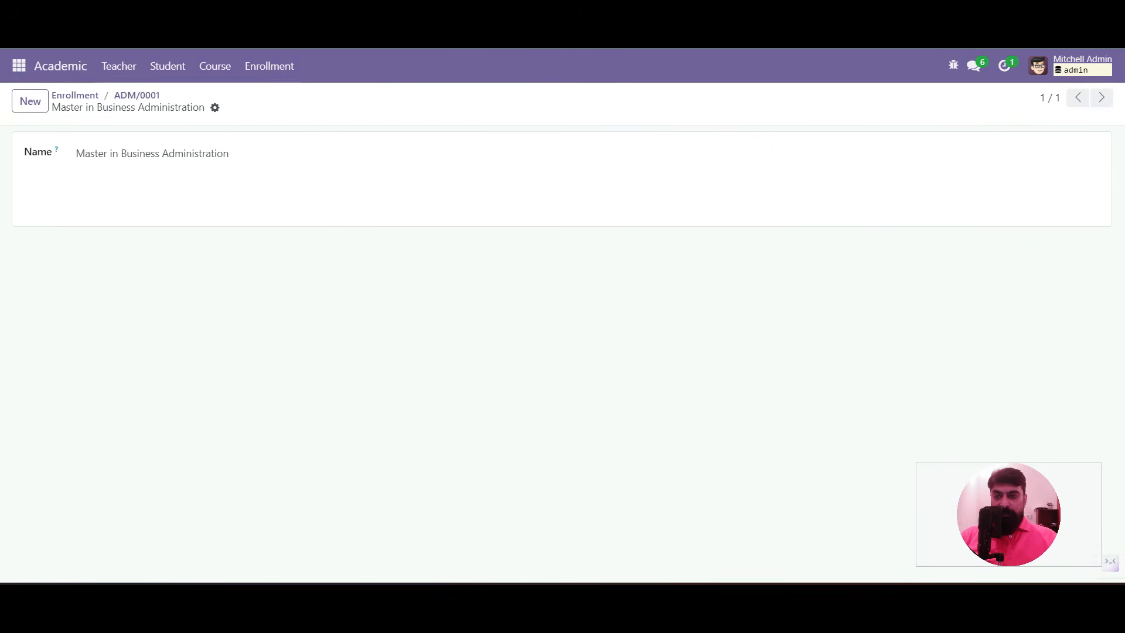
Return via ADM/0001 to the Enrollment list and start a new list view with Edit View: List
click(136, 96)
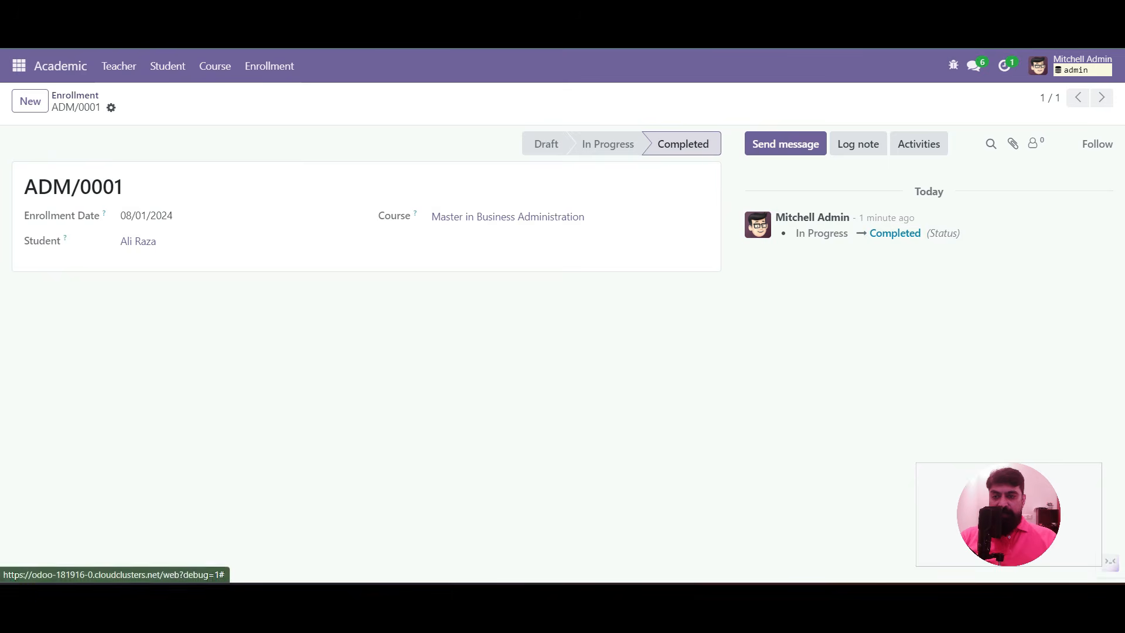
click(75, 95)
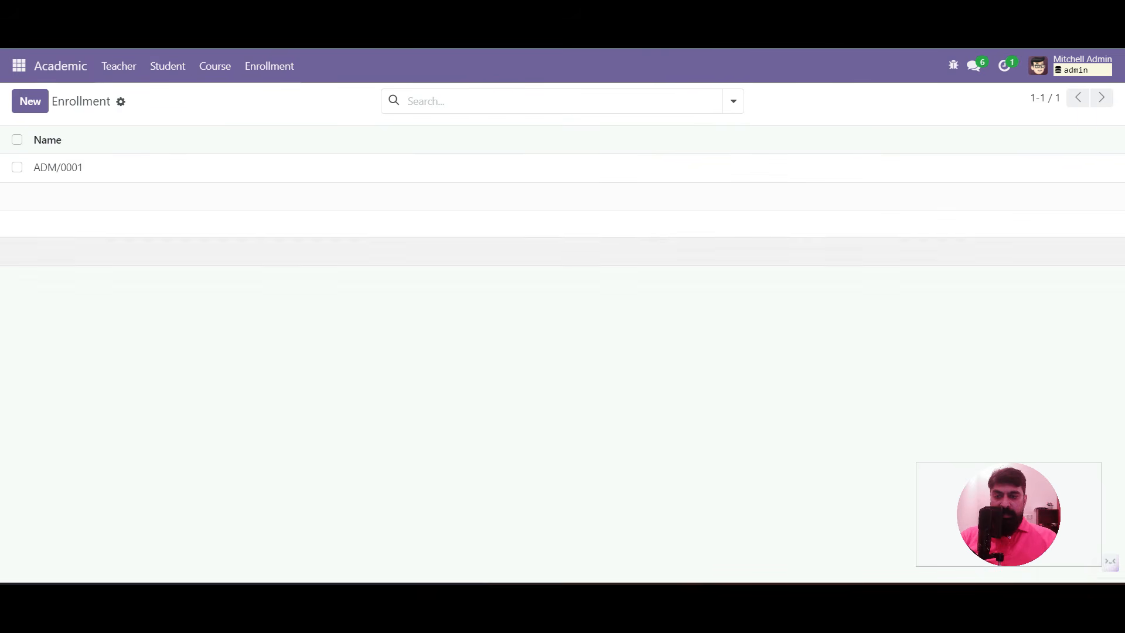
click(954, 65)
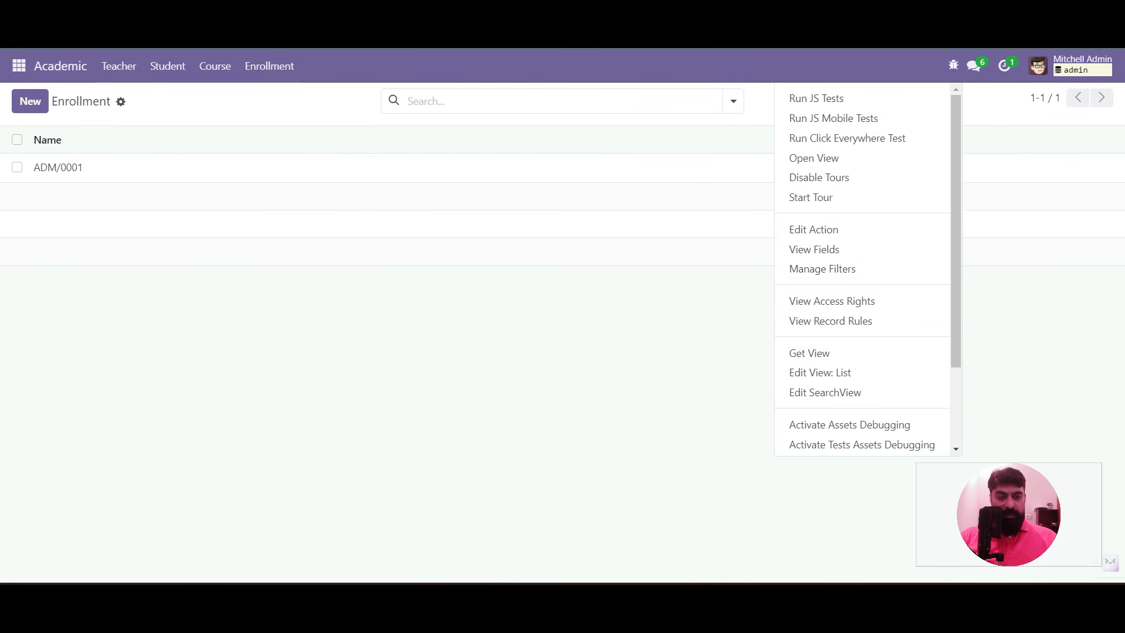
click(820, 373)
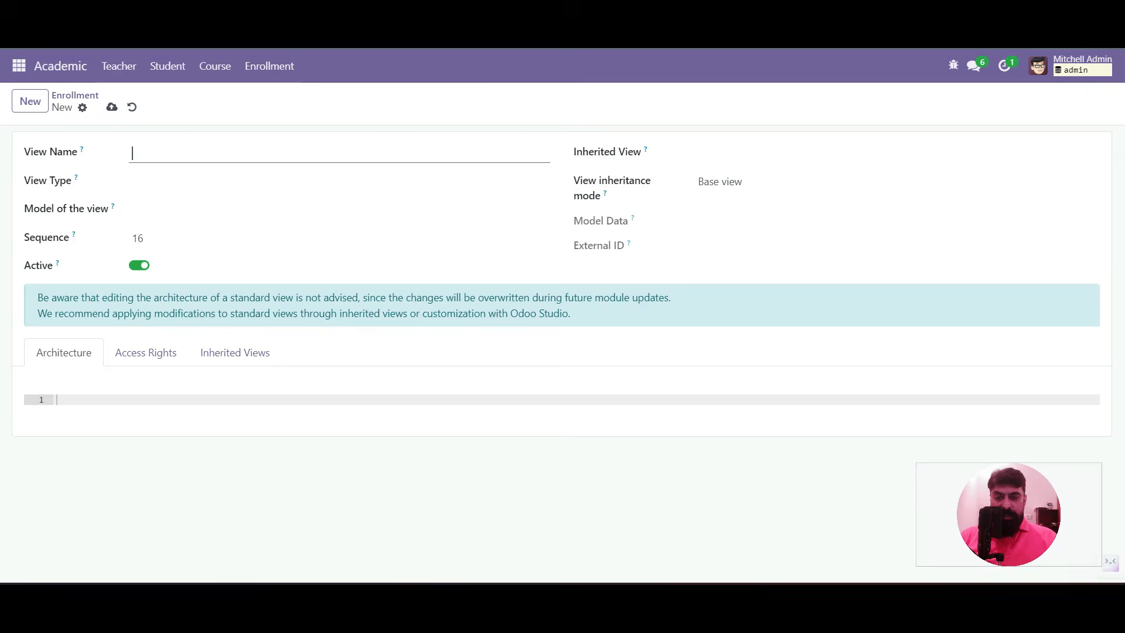
Write a <tree> architecture listing x_name, x_studnet_id, x_course_id and x_state fields
click(57, 400)
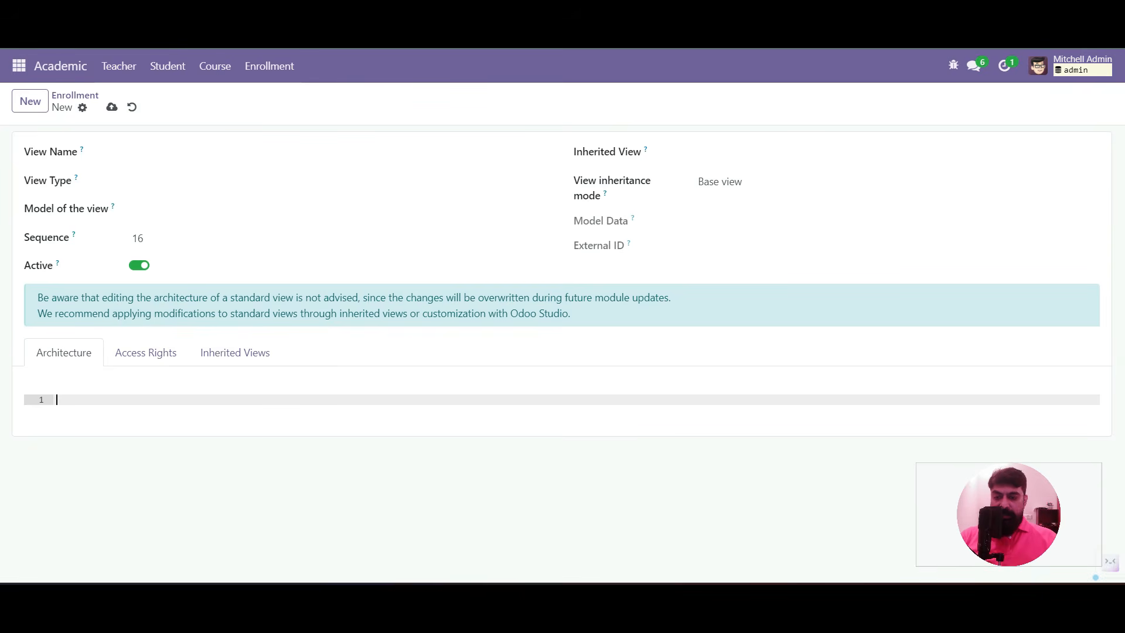
text(<tree></tree>)
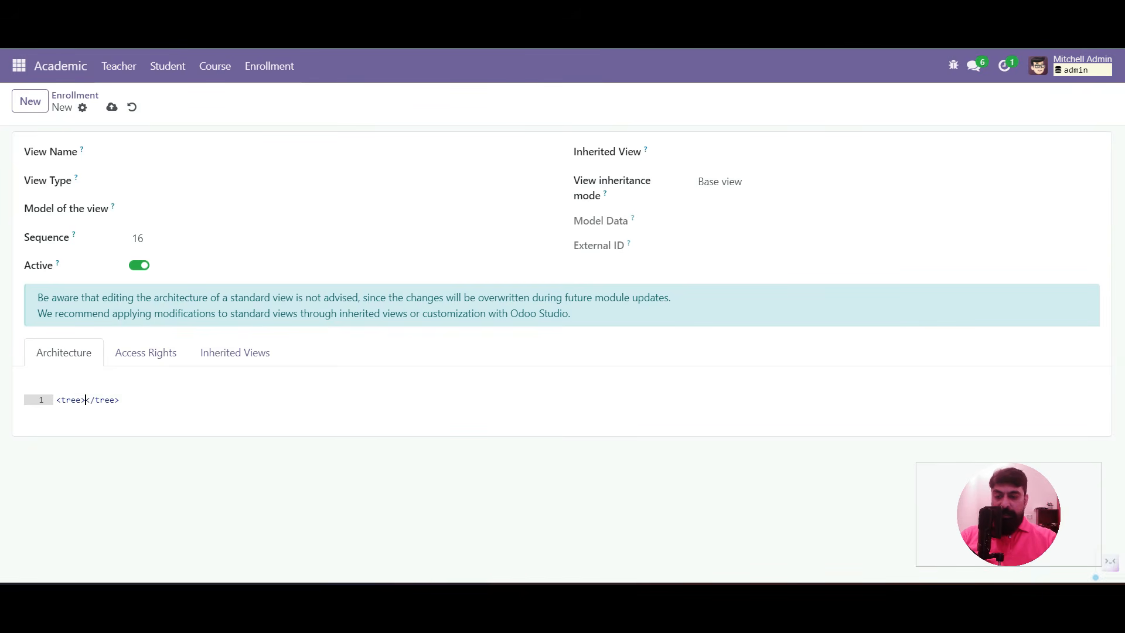
key(Return)
text(<field)
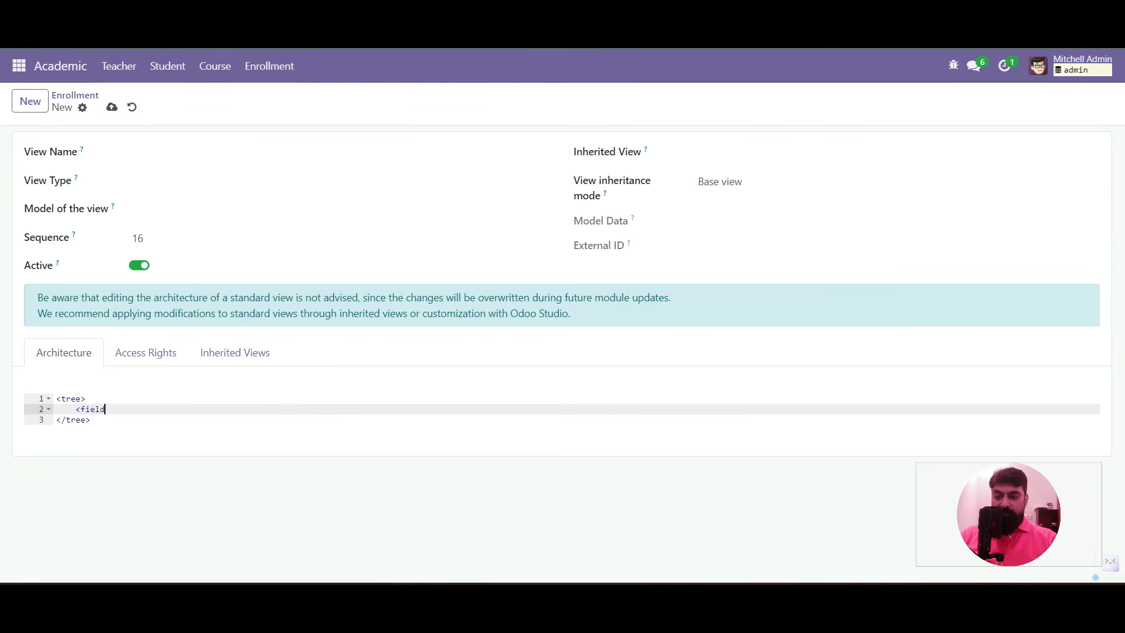
text( name="x_name" />)
key(Return)
text(<field name="x_studnet_id" )
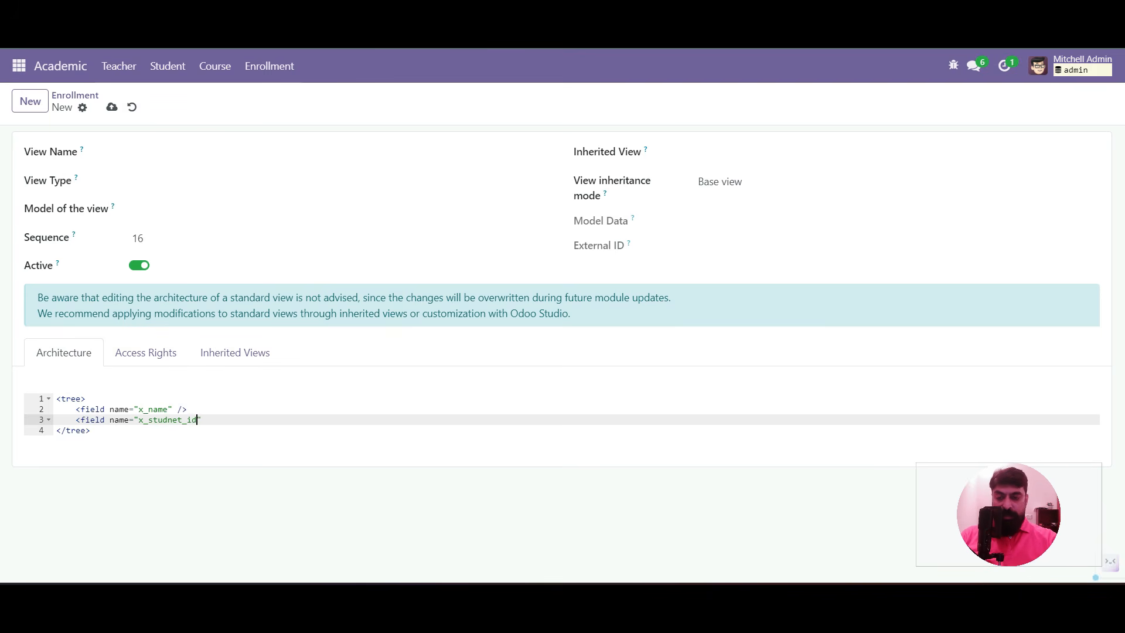
text(/>)
key(Return)
text(<field name="x)
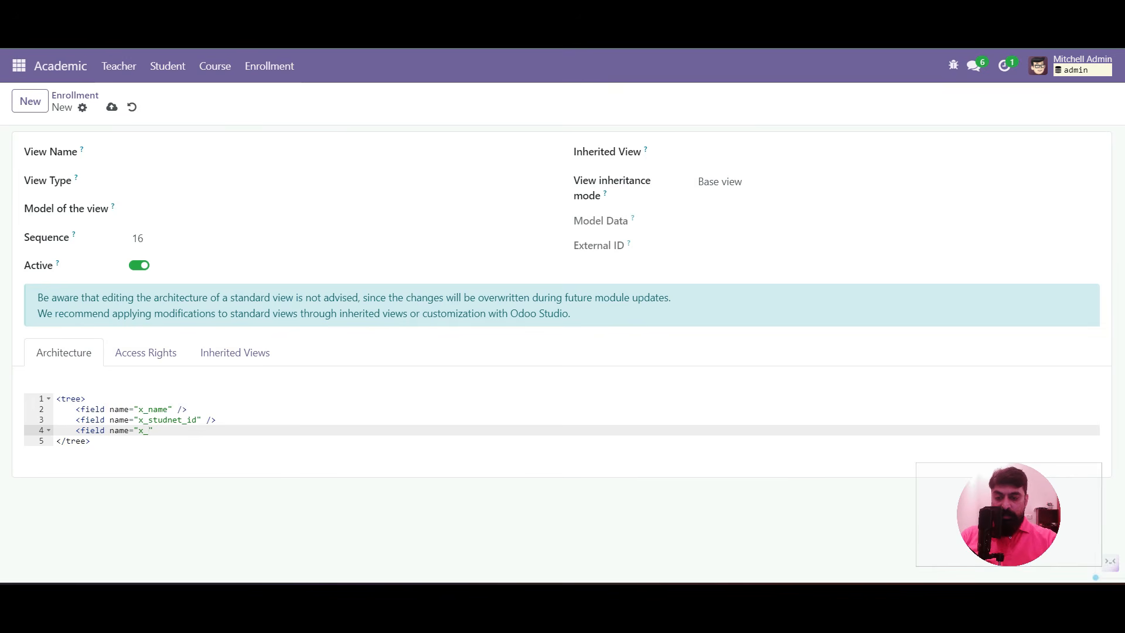
text(_course_id)
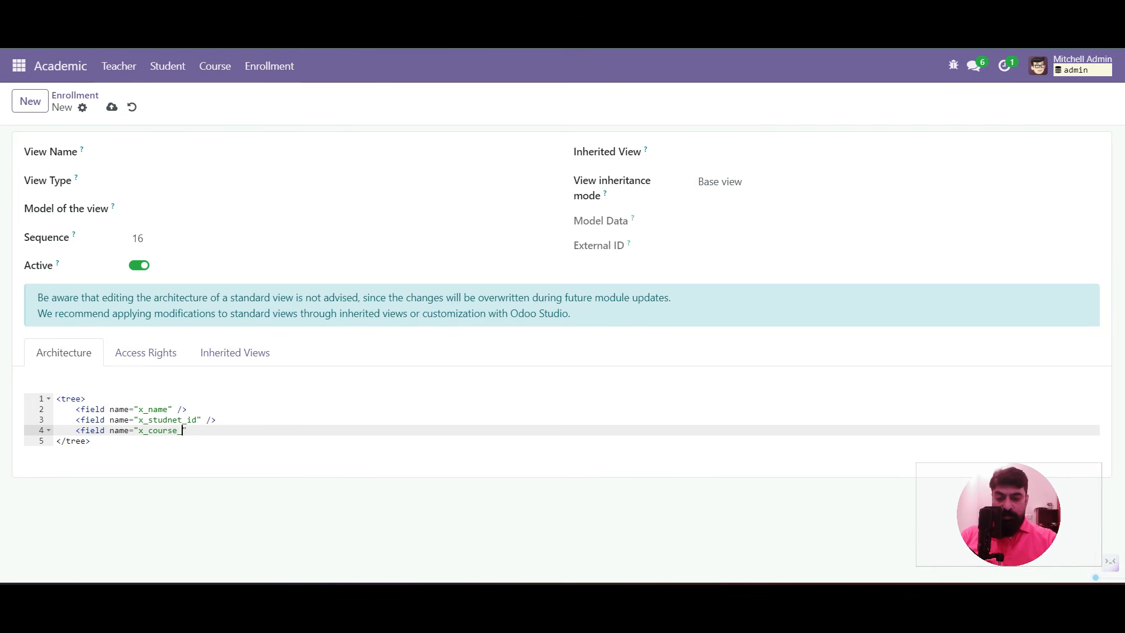
text(" />)
key(Return)
text(<field name="x_state" />)
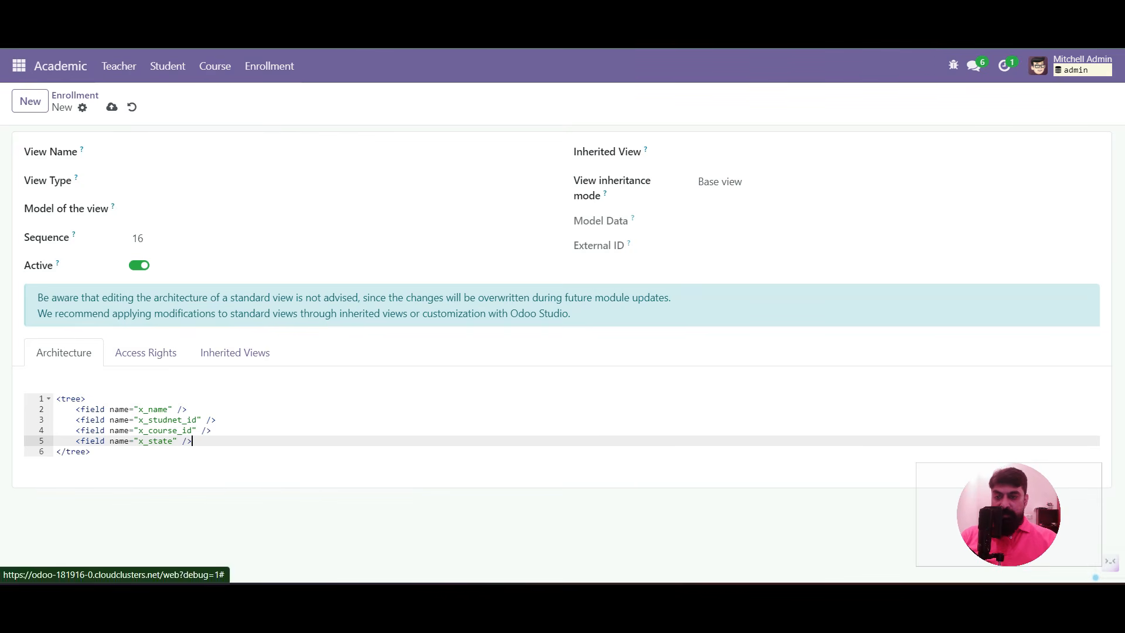
click(135, 153)
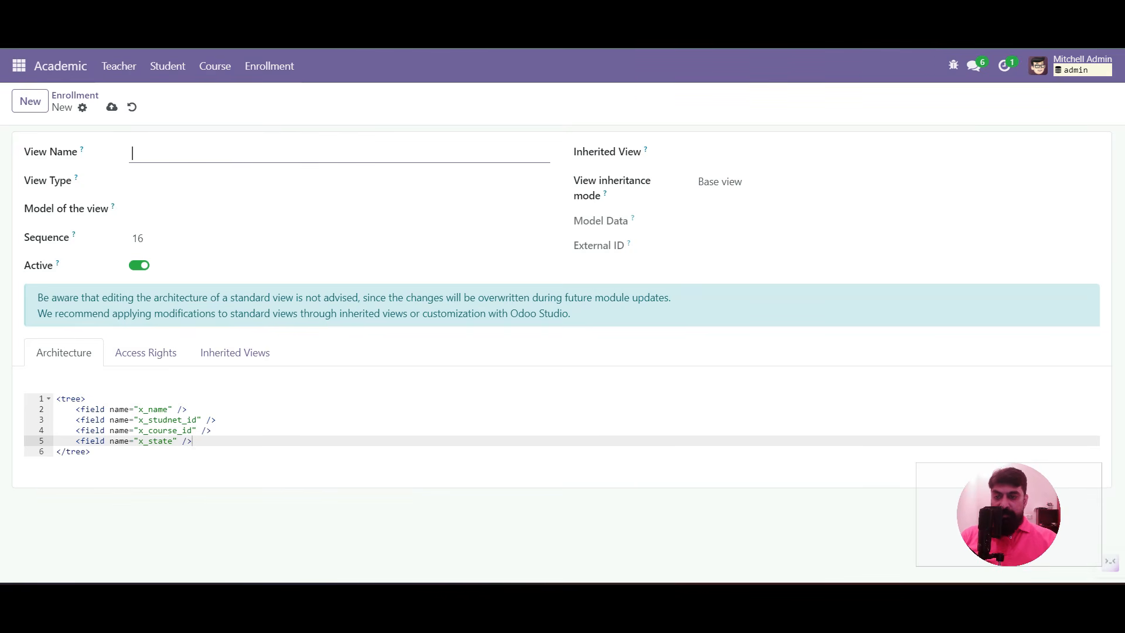
Name the view enrollment.tree.view, set type Tree and model Enrollment, and save it
text(enroll)
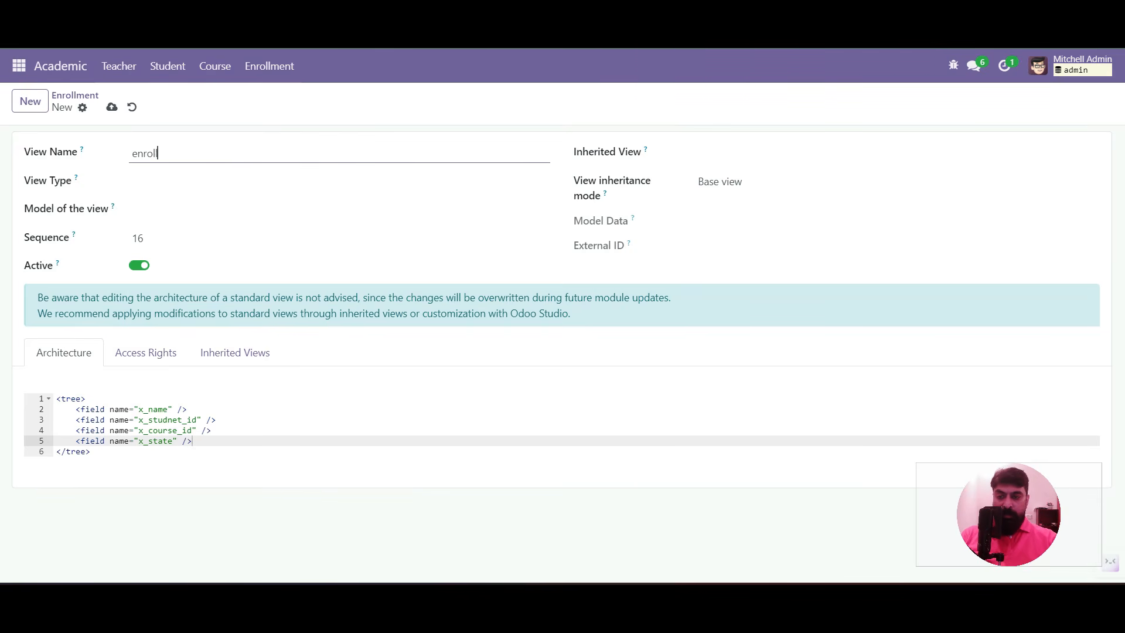
text(ment.tree.view)
key(Tab)
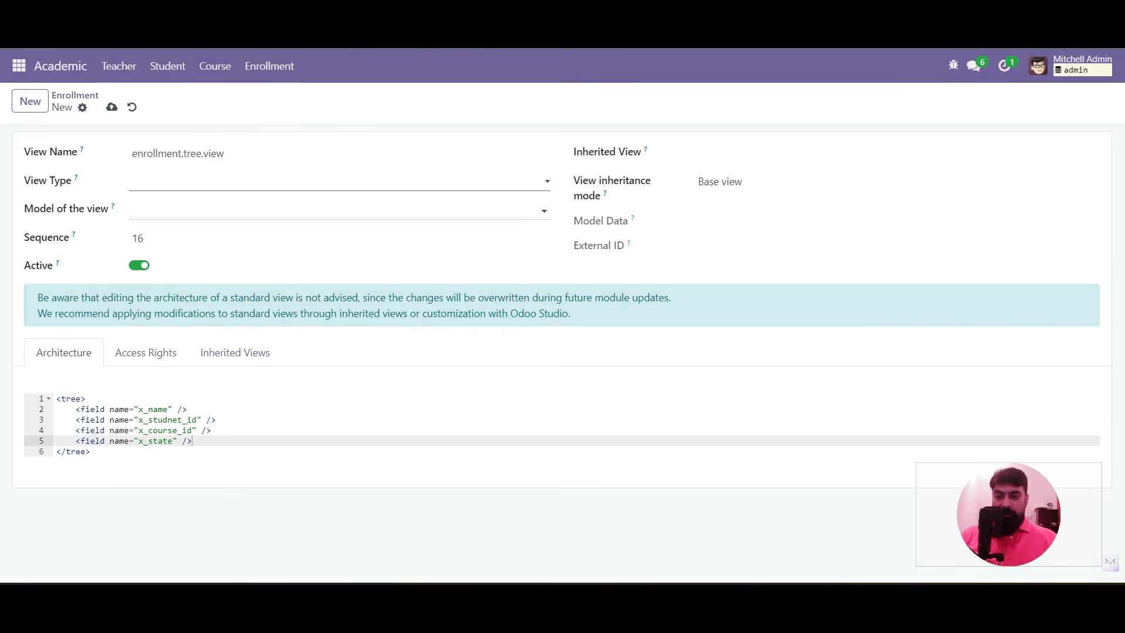
click(339, 182)
click(317, 213)
click(317, 211)
text(enro)
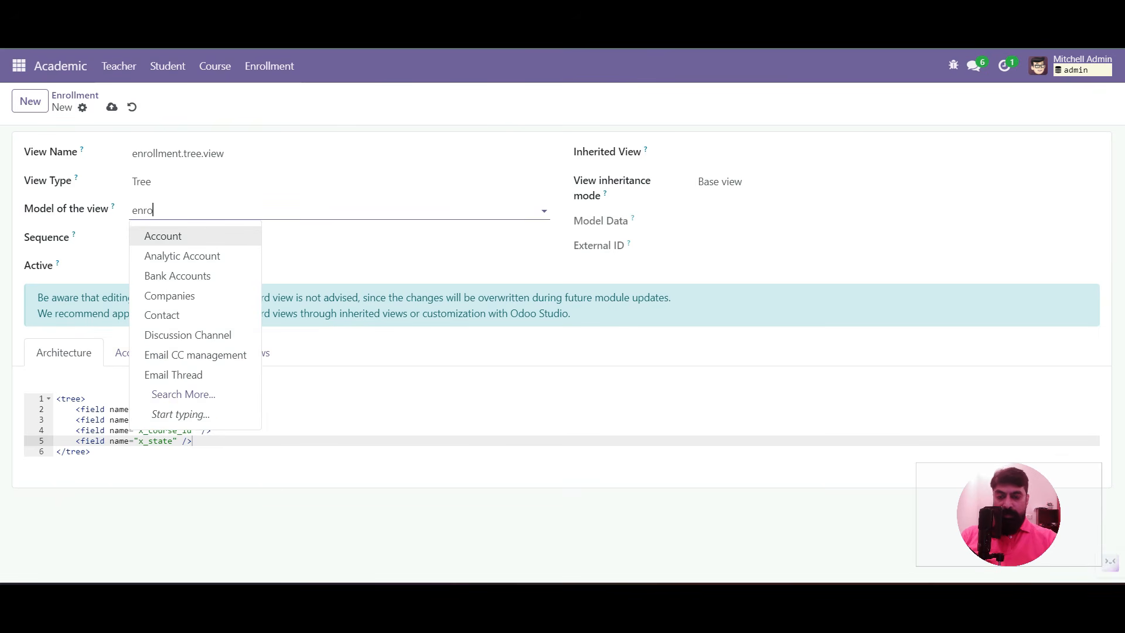
click(168, 236)
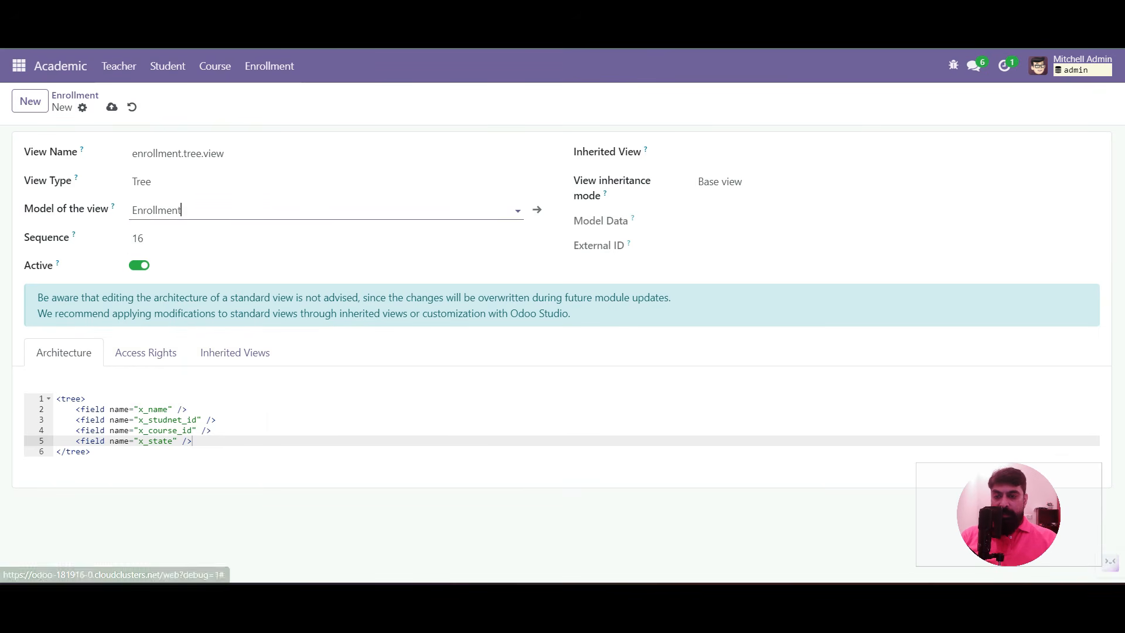
click(111, 107)
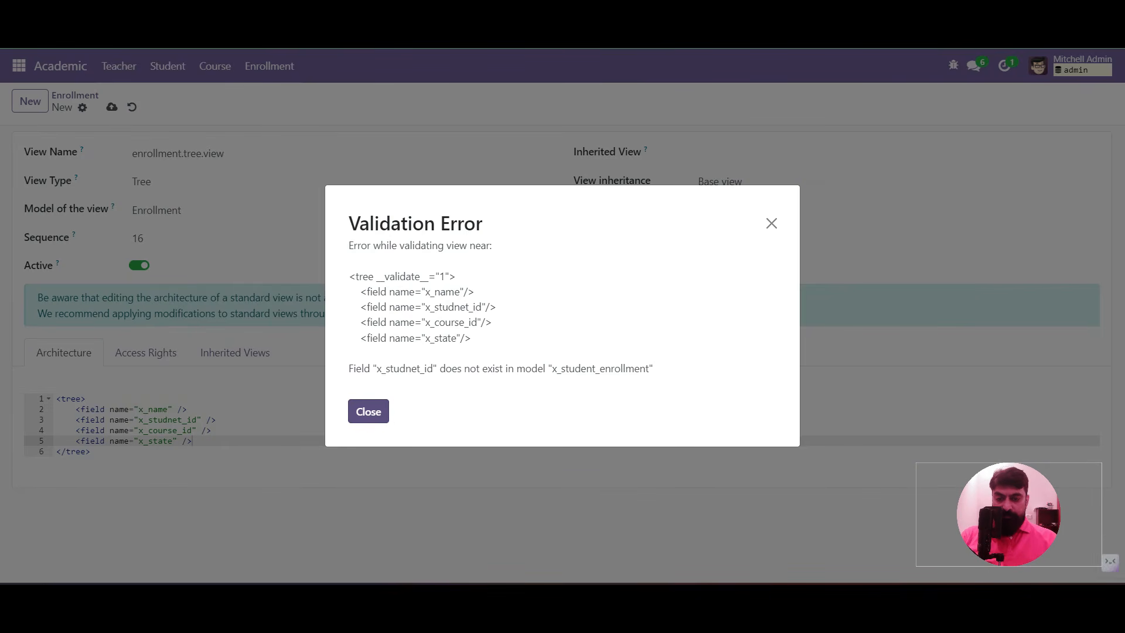
Correct the misspelled x_studnet_id to x_student_id in the tree view and save it
double_click(405, 369)
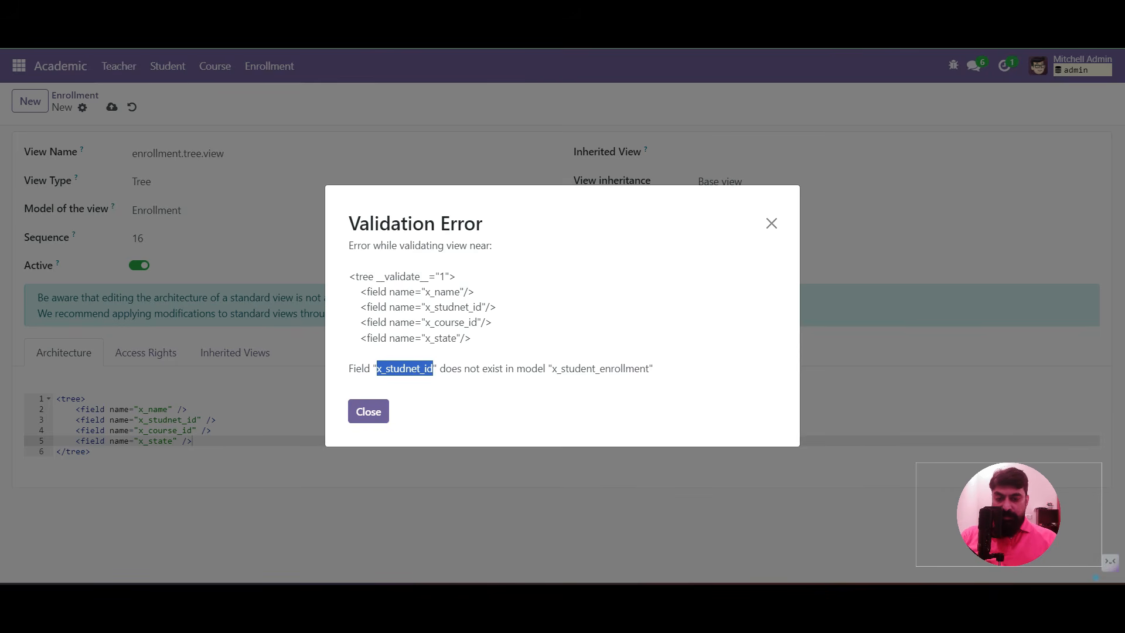
click(368, 412)
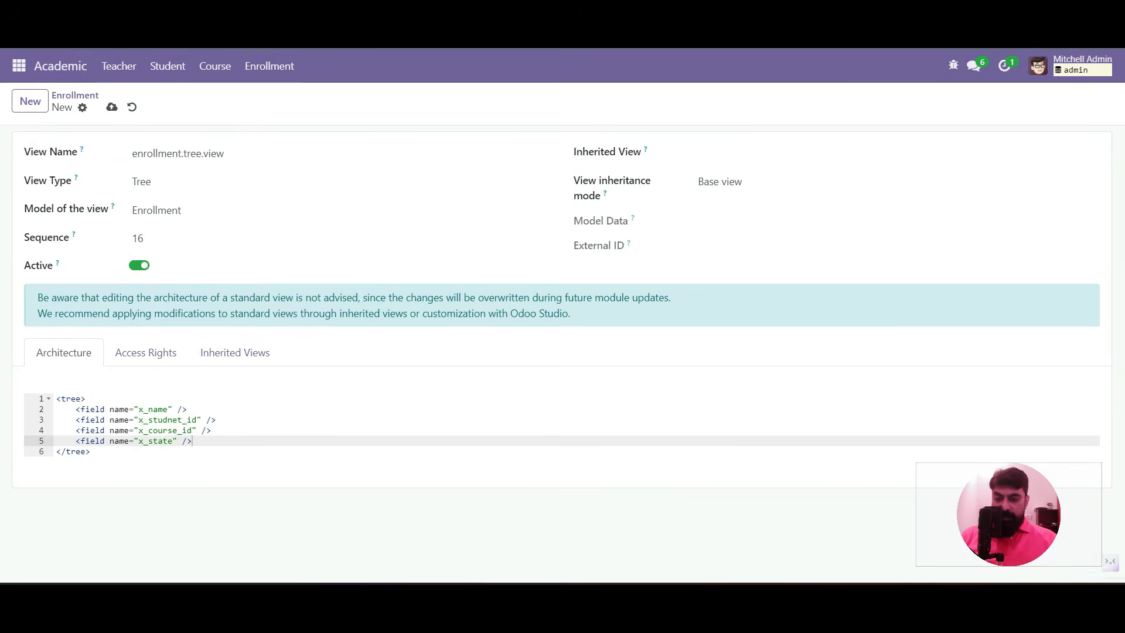
double_click(139, 419)
text(x_studen)
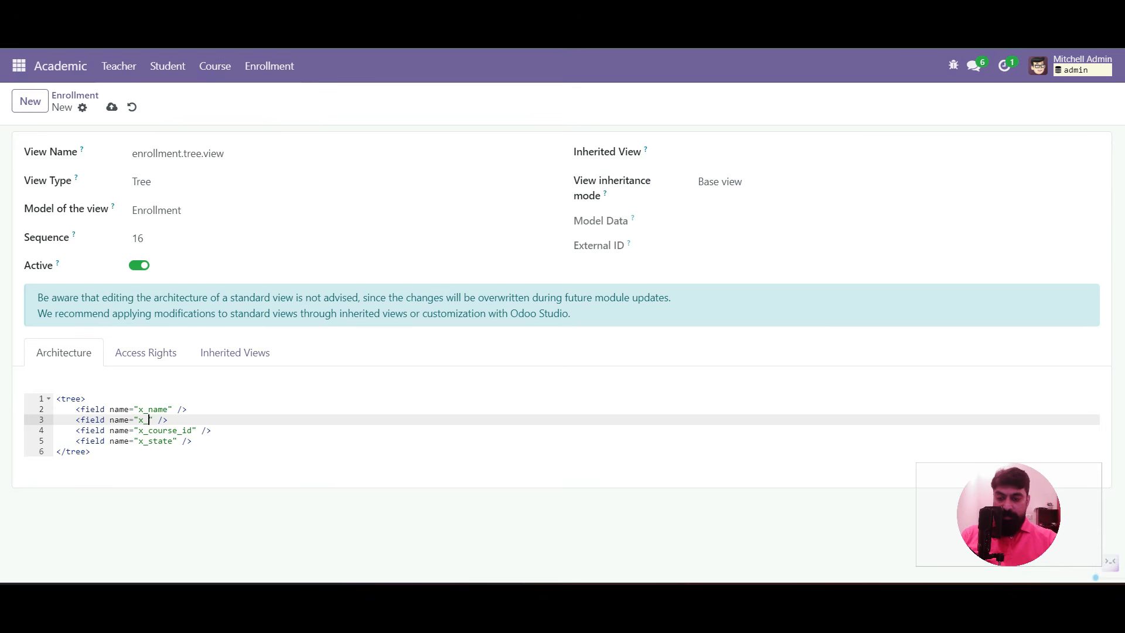
text(t_id)
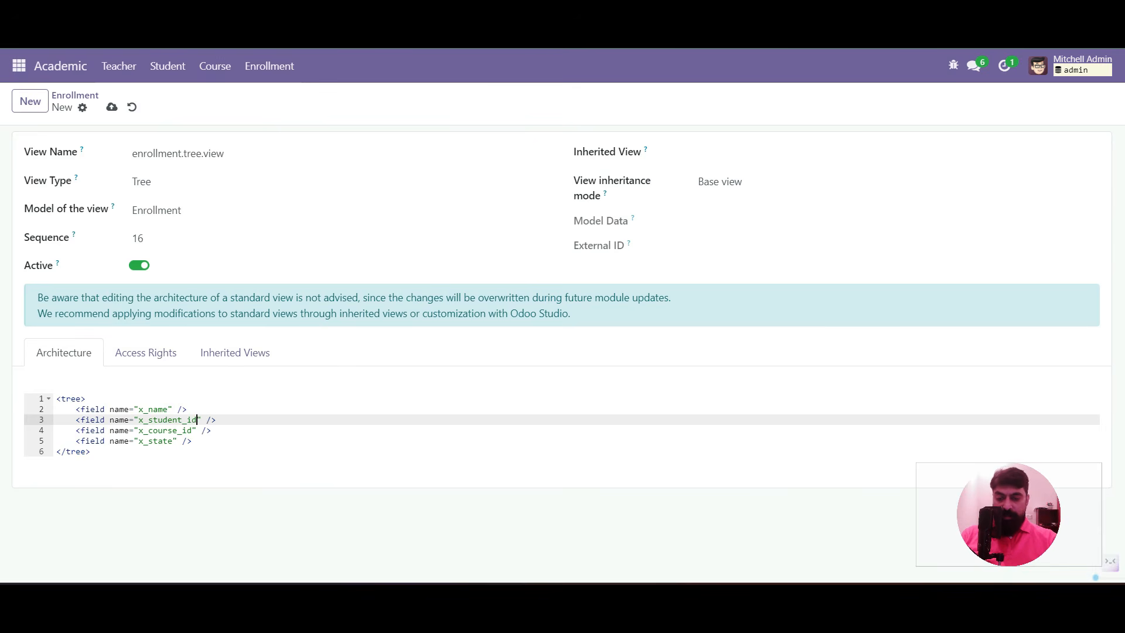
click(112, 107)
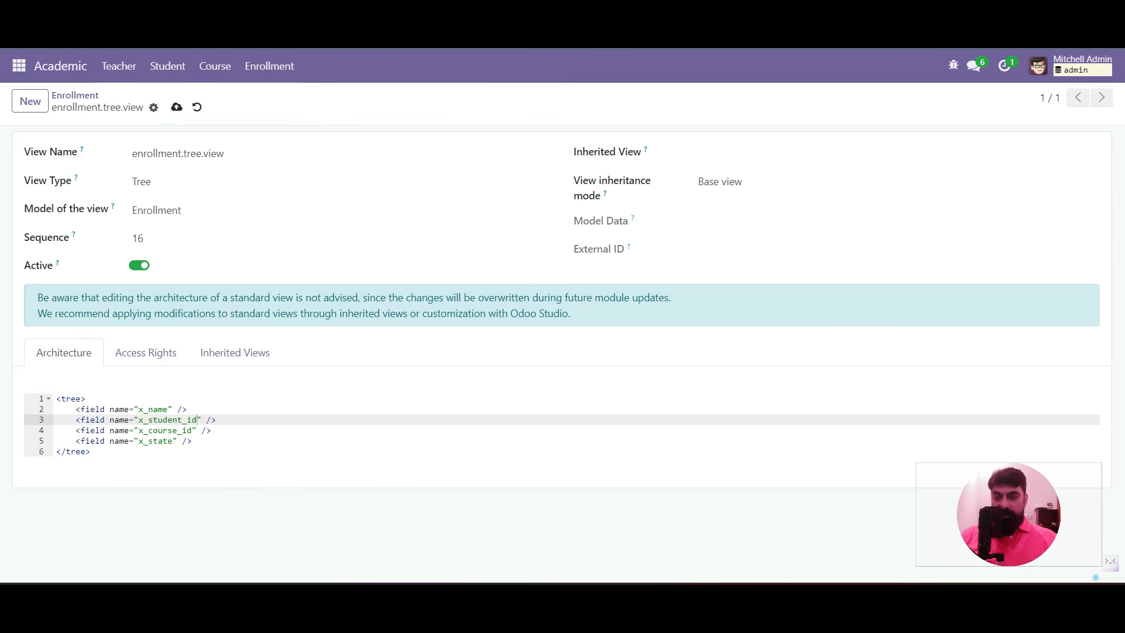
click(75, 95)
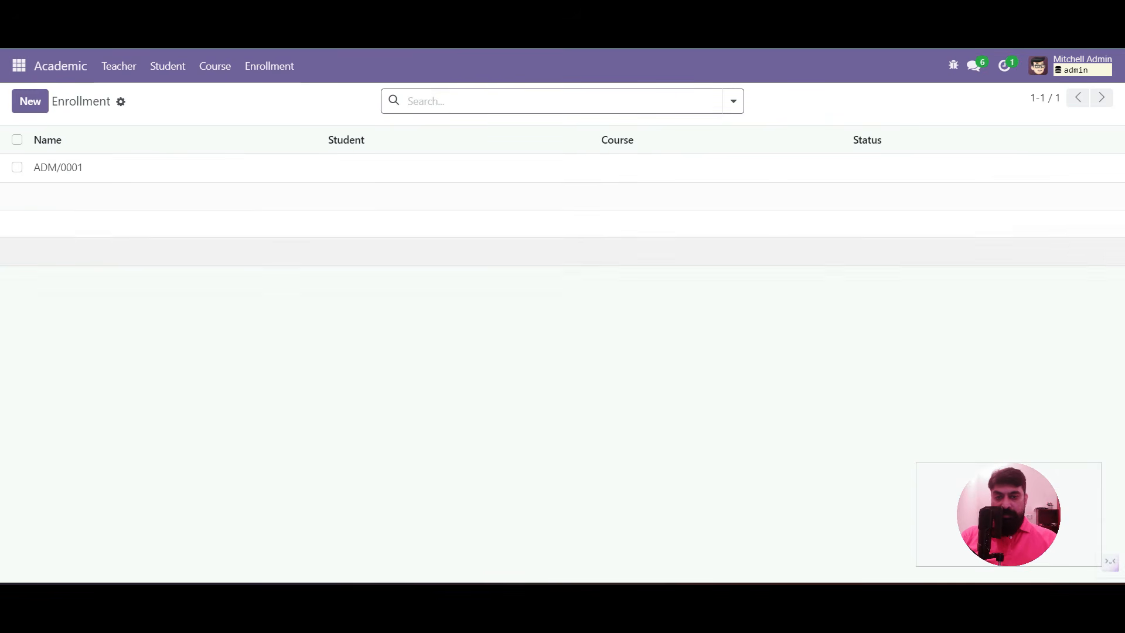
Inspect the ADM/0001 enrollment record and the list's search options, then bring up the debug menu
click(75, 168)
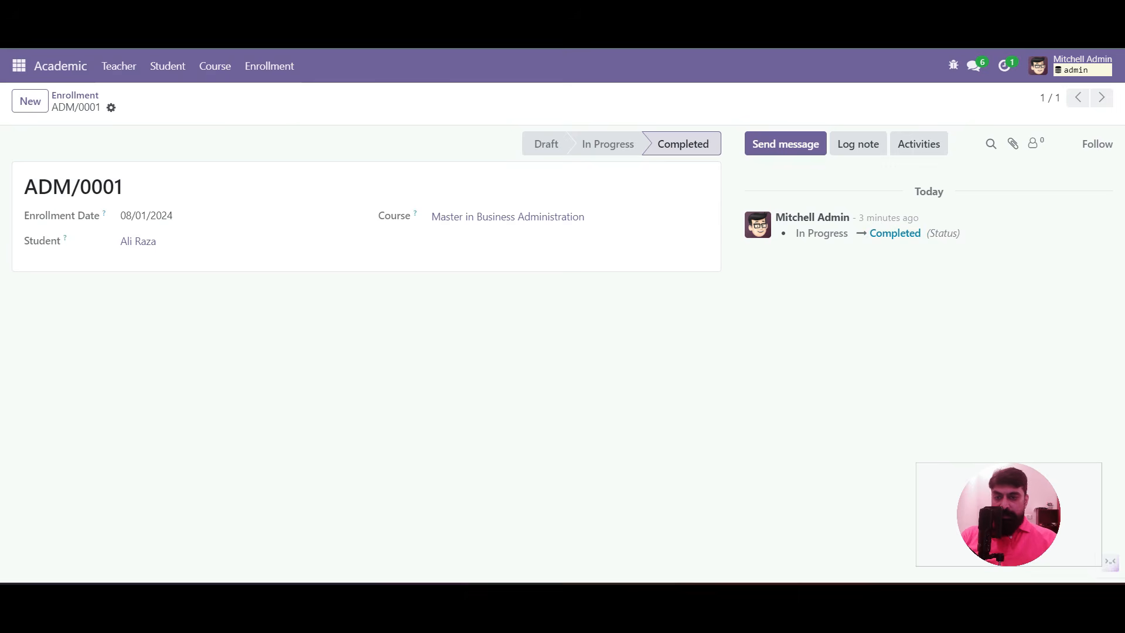
click(75, 95)
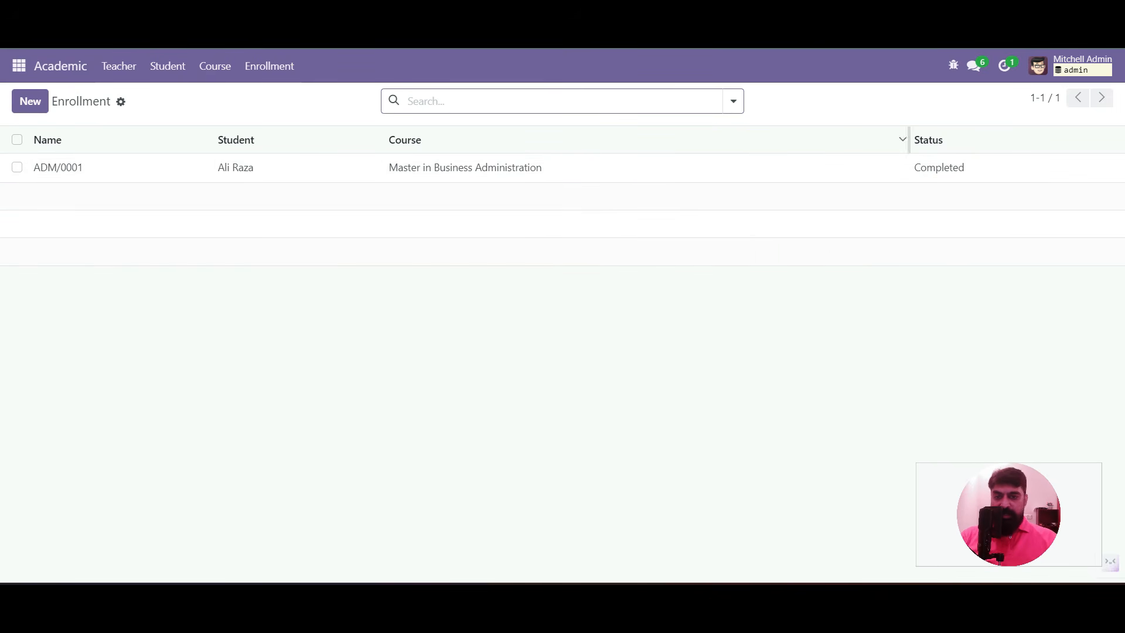
click(733, 101)
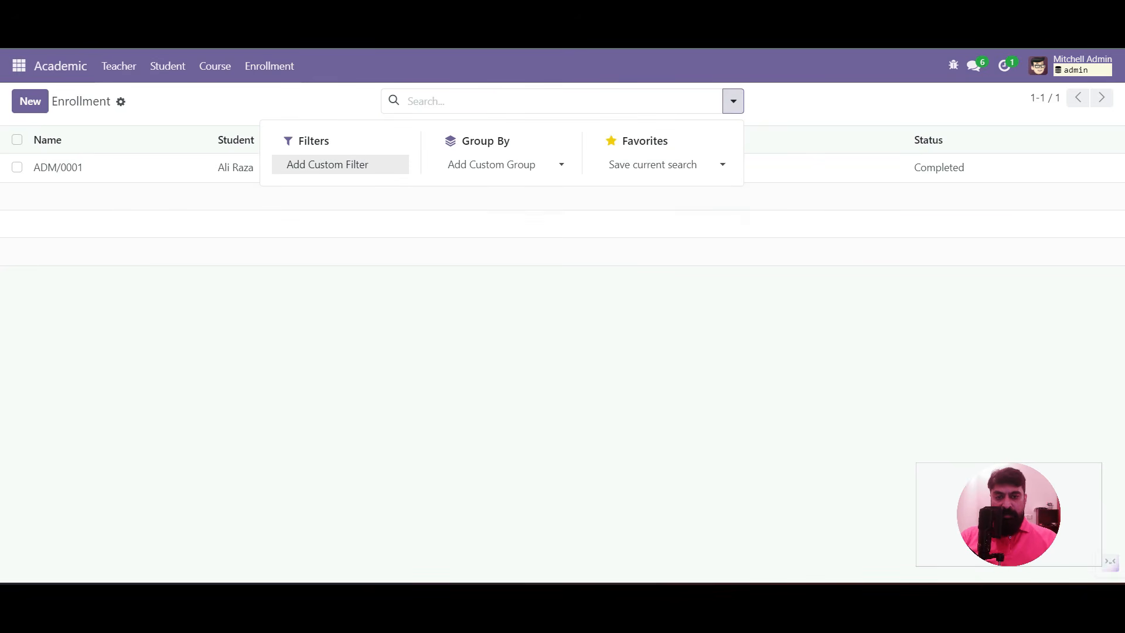
click(733, 101)
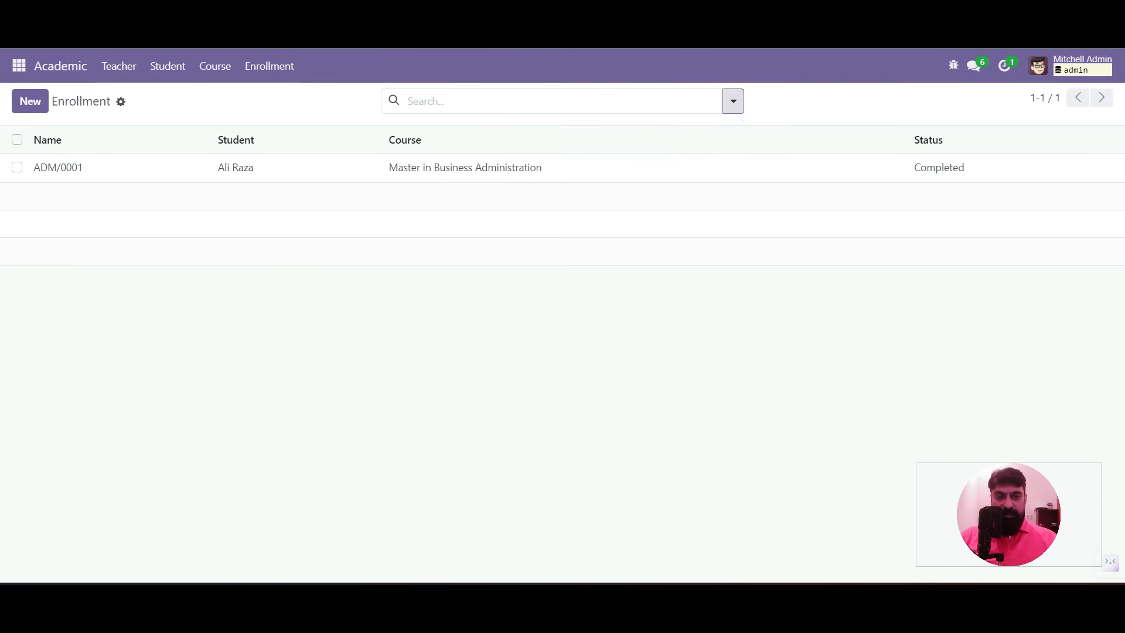
click(953, 65)
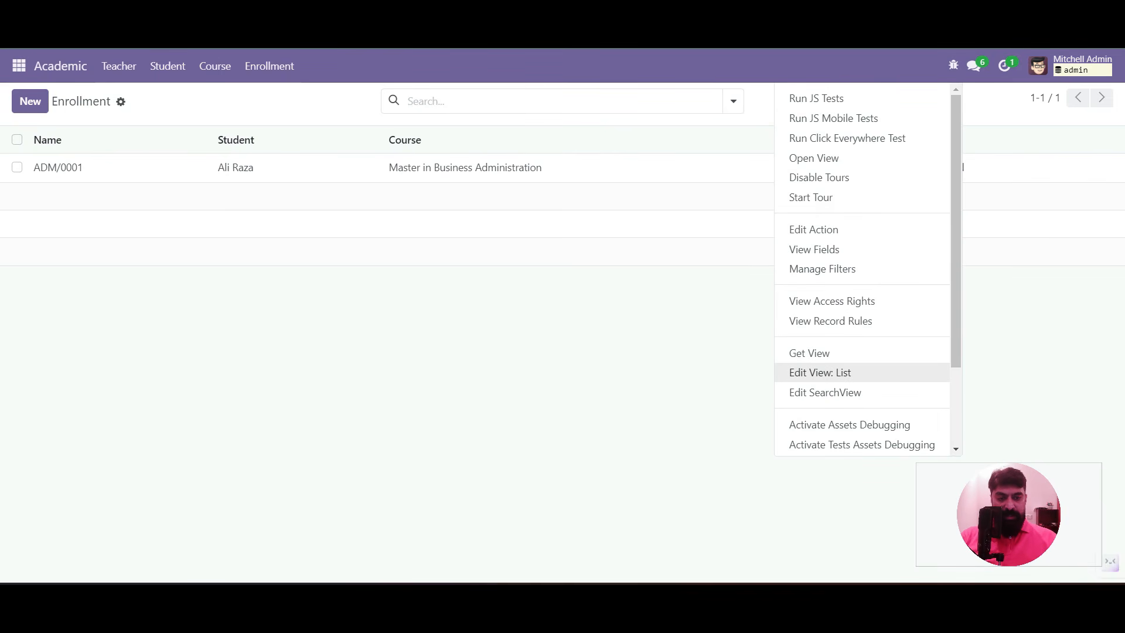
Create a Search-type view named enrollment.search.view for the Enrollment model
click(825, 392)
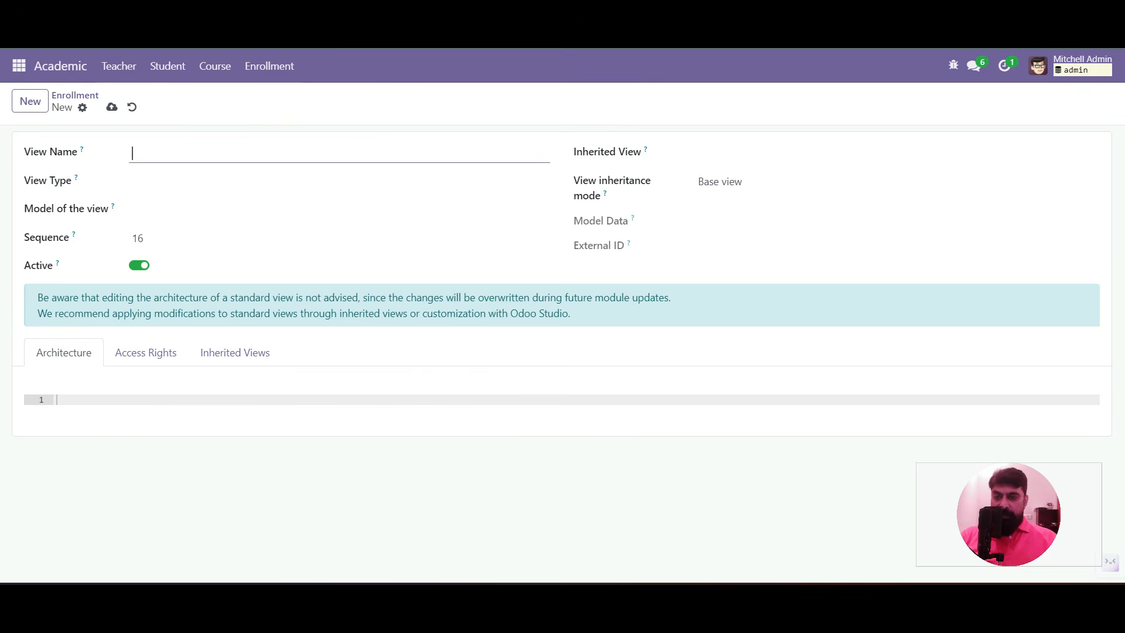
text(enrollme)
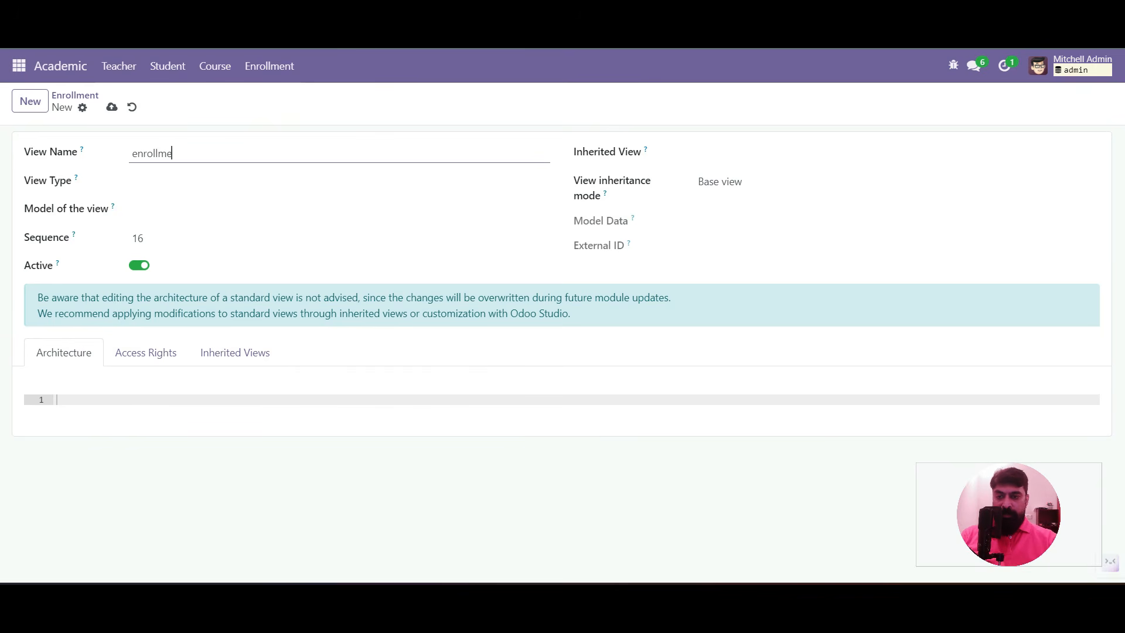
text(nt.search.view)
click(339, 182)
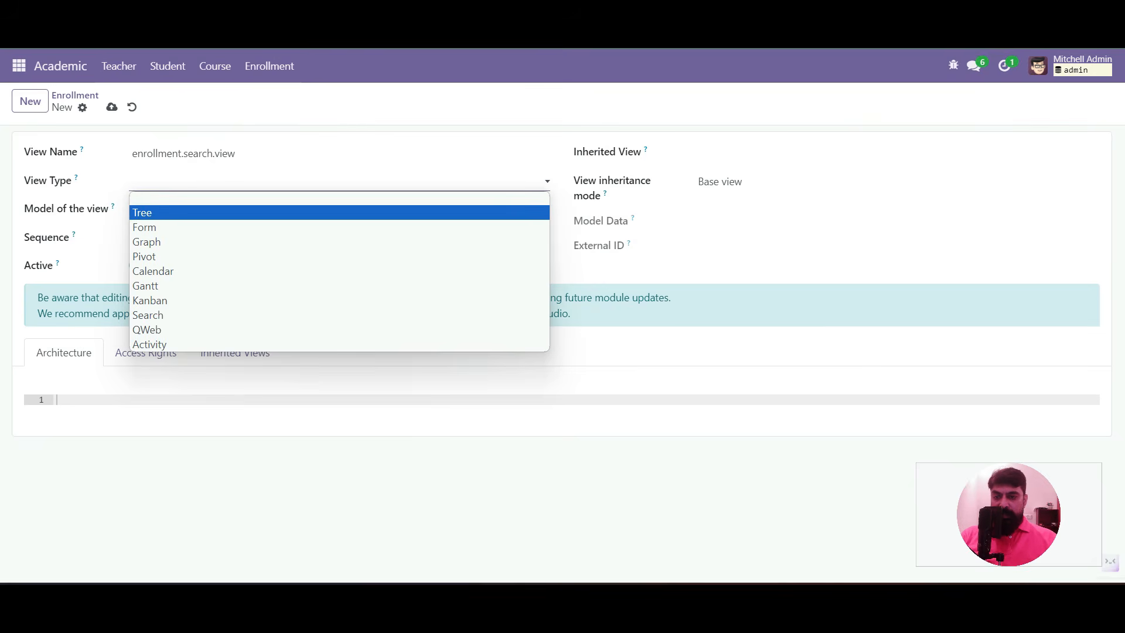
key(Down)
key(Down)
key(Down)
key(Down)
key(Down)
key(Return)
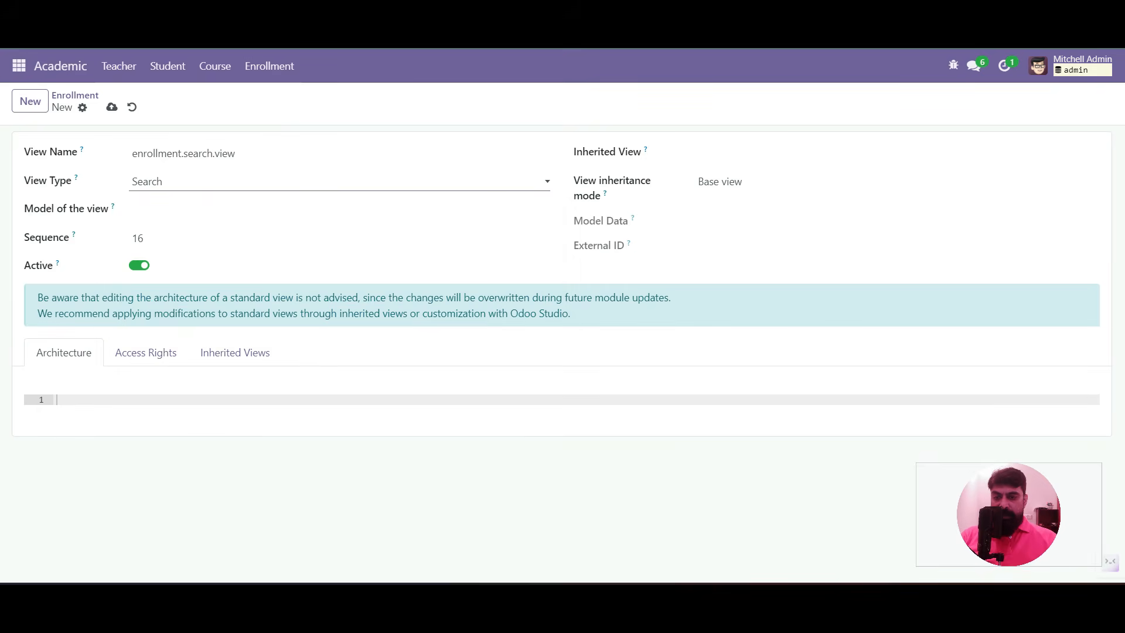
key(Tab)
text(enrol)
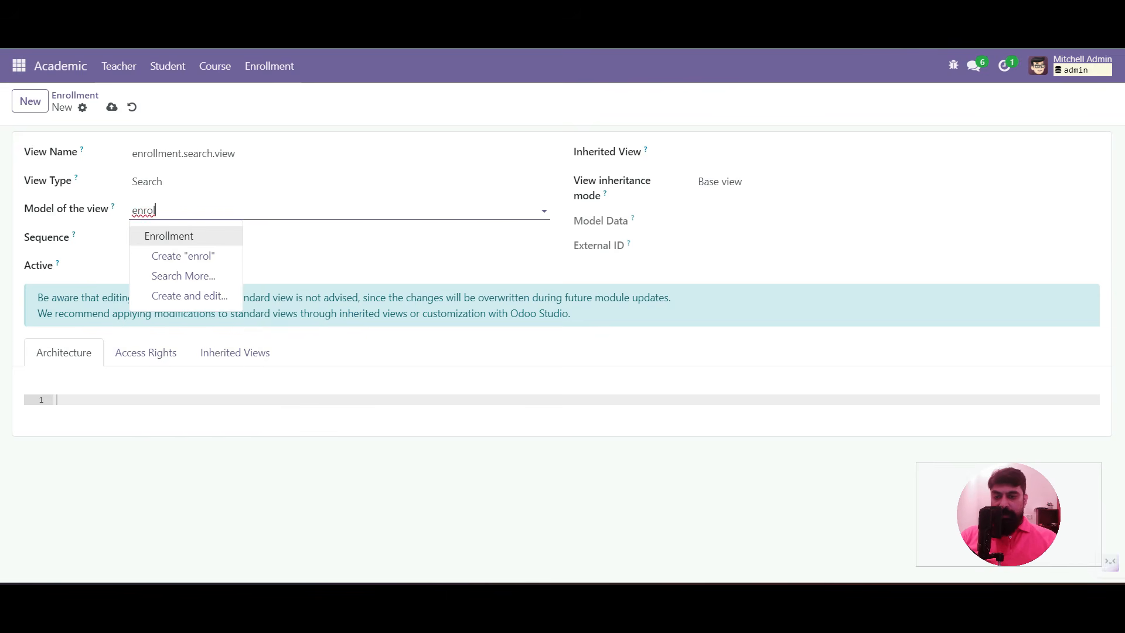
key(Return)
click(111, 108)
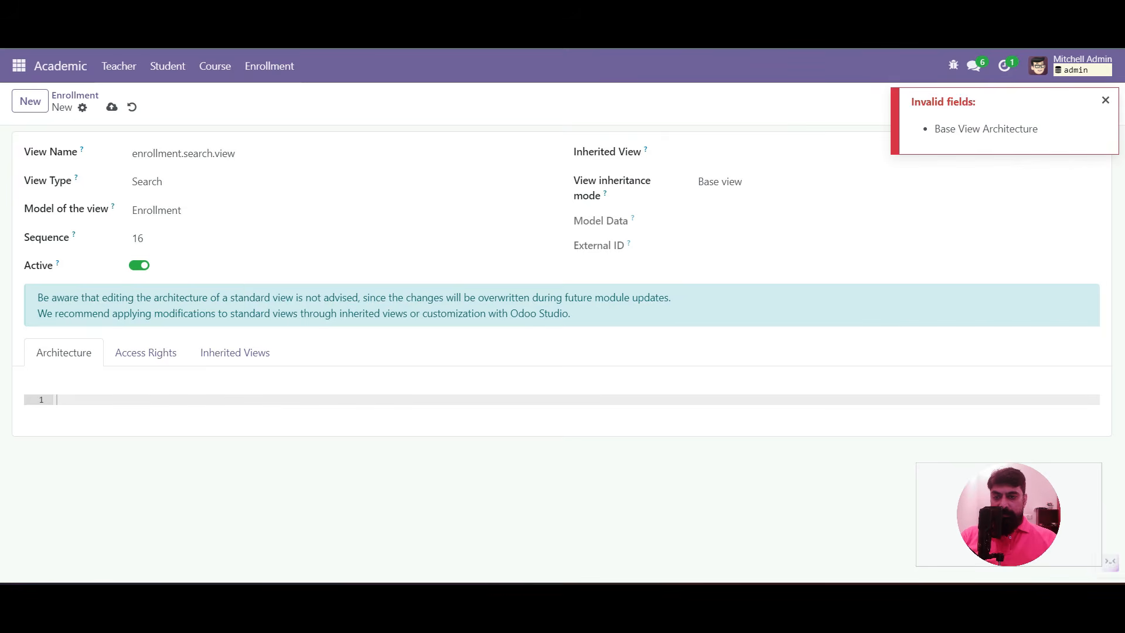
click(57, 400)
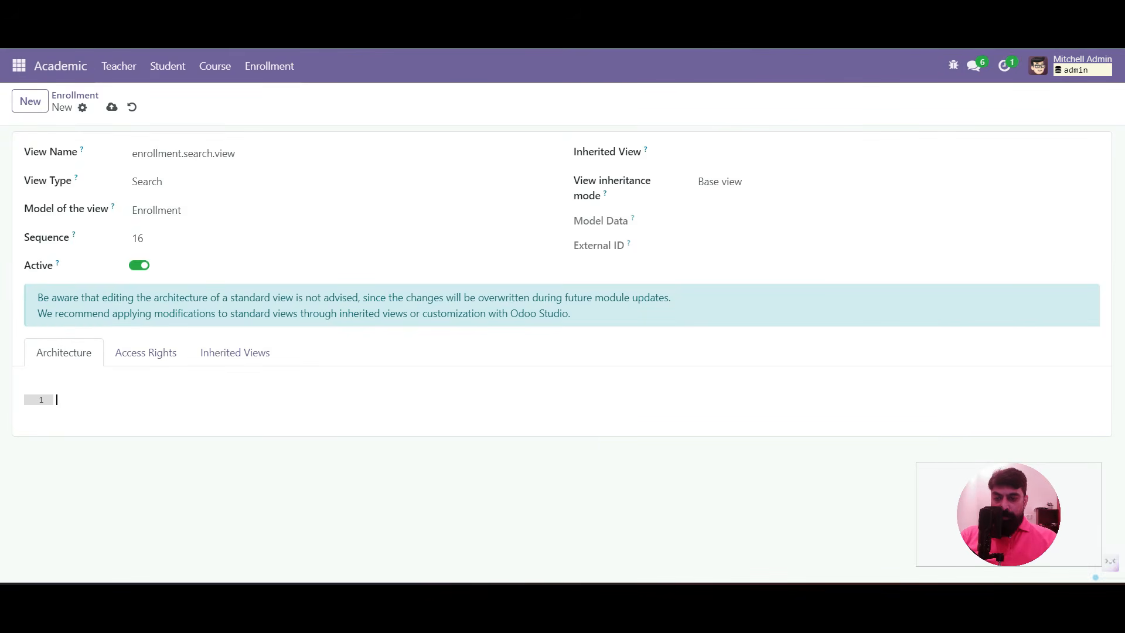
Write the search architecture with x_name, x_student_id and x_course_id fields and save it
text(<search></search>)
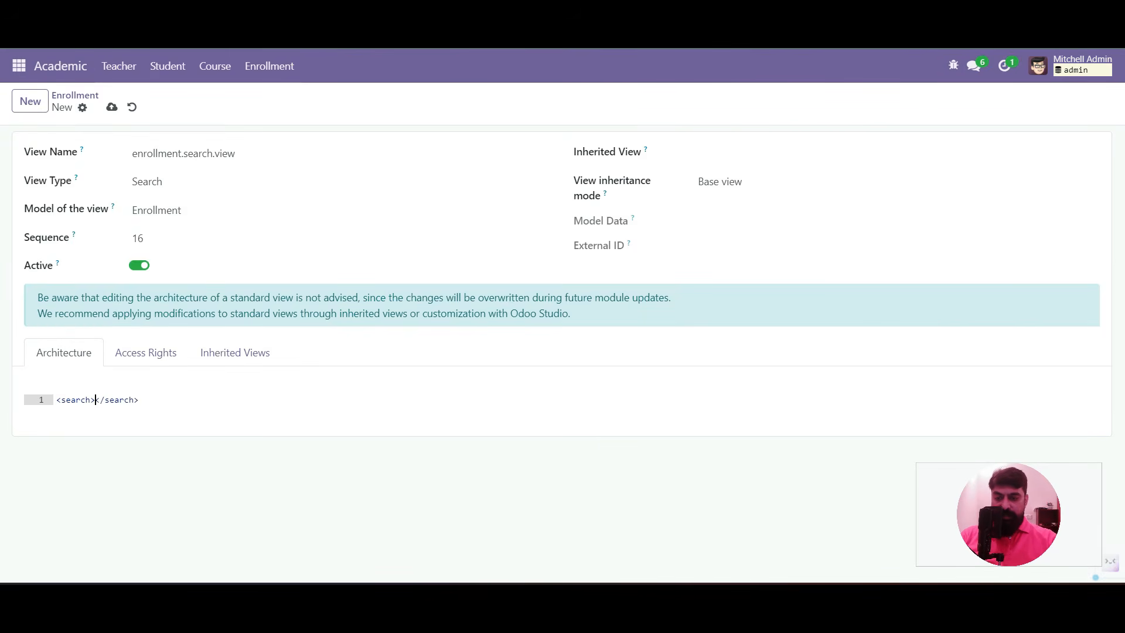
key(Return)
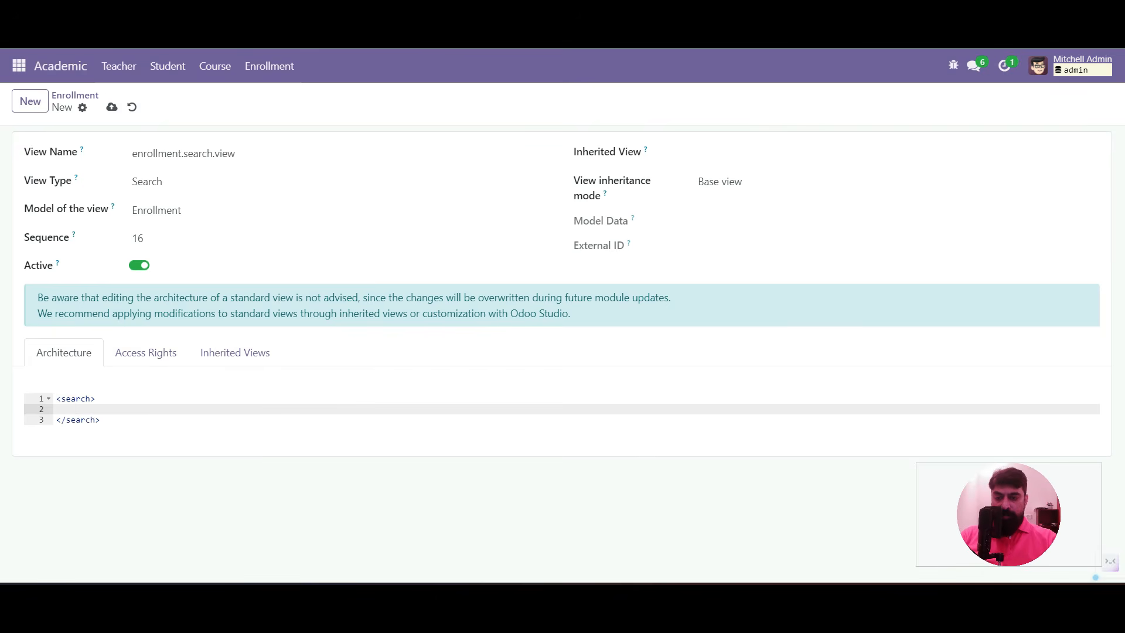
text(<field name="x_name")
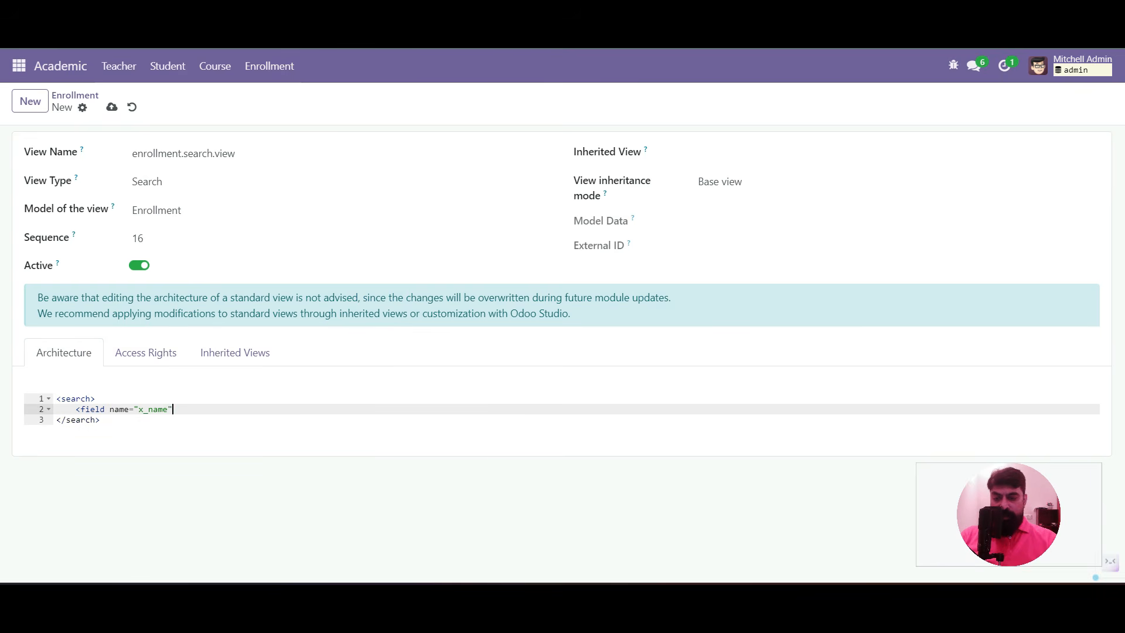
text( />)
key(Return)
text(<)
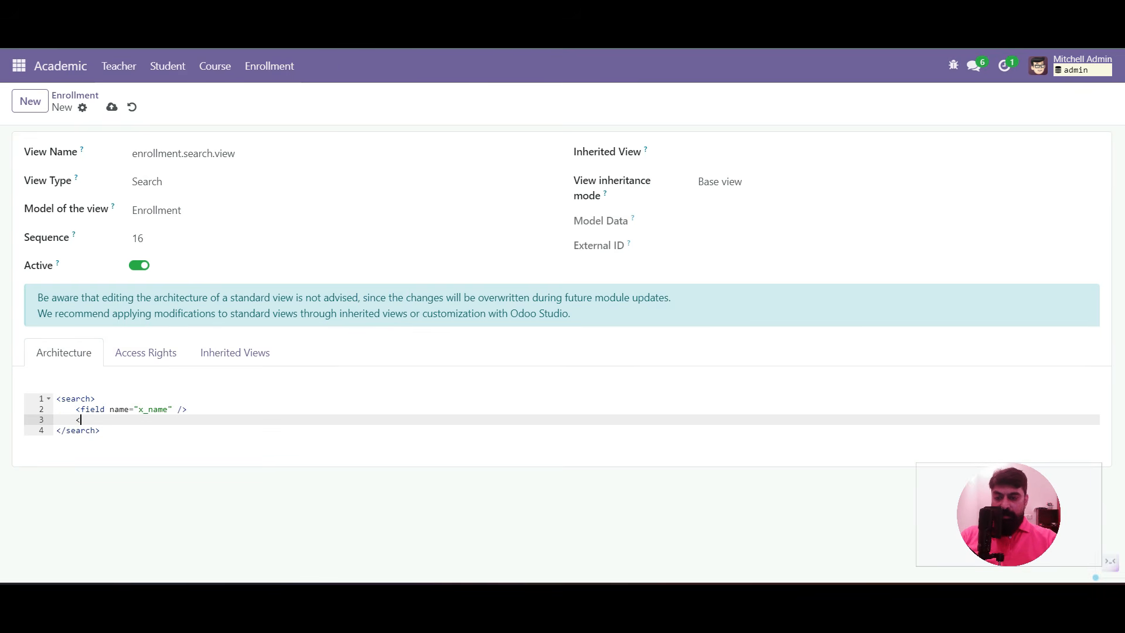
text(field name="x_student_id")
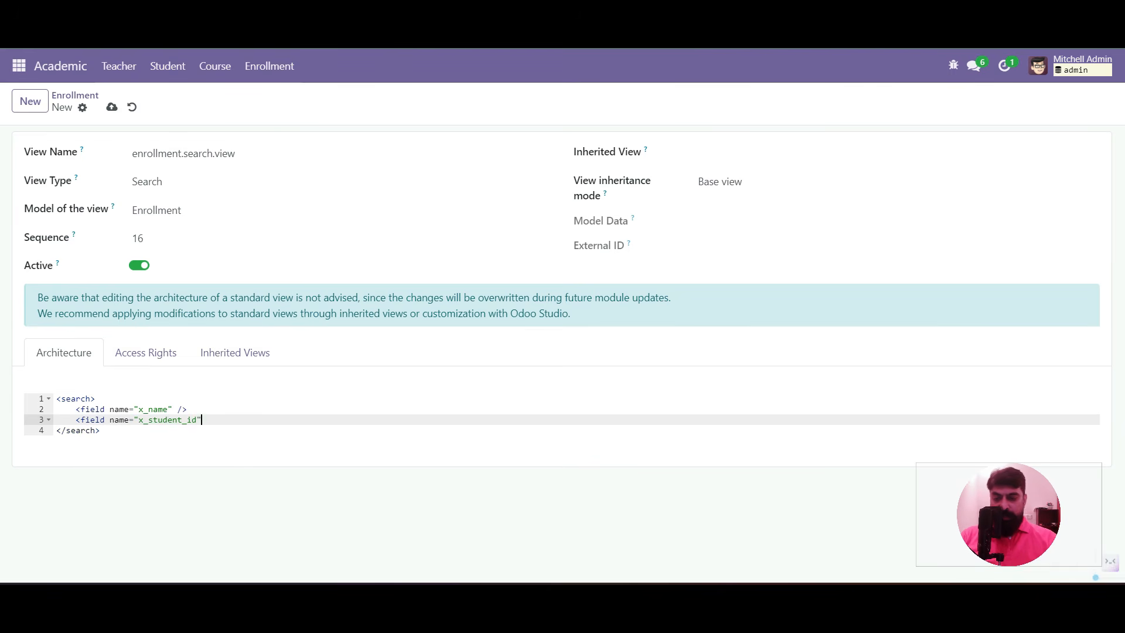
text( />)
key(Return)
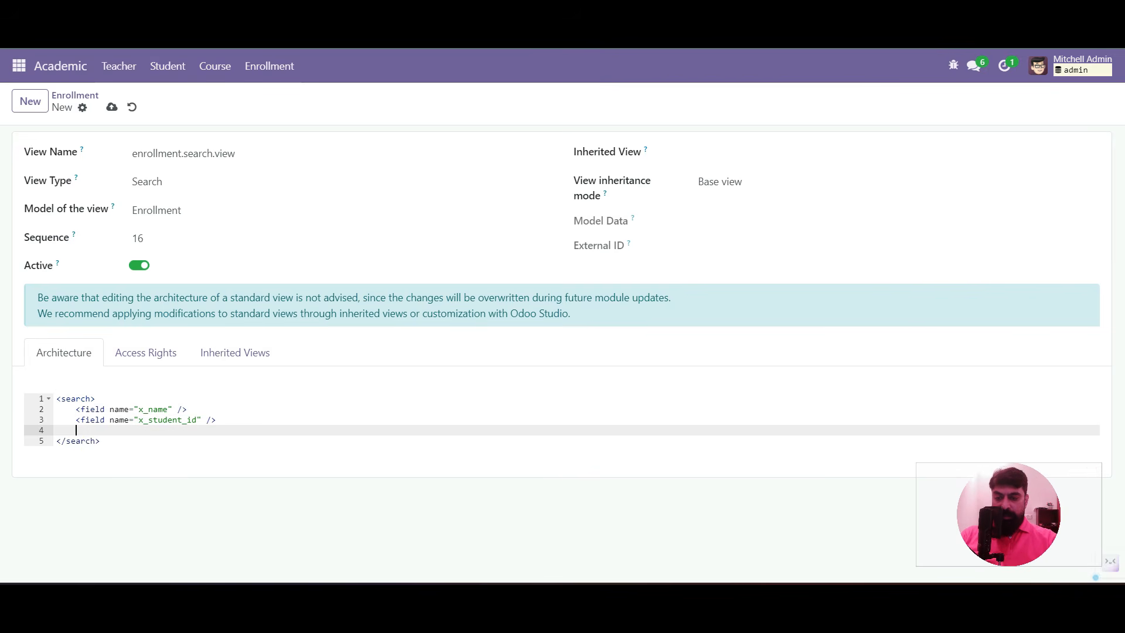
text(<field name)
text(=")
text(_course_id")
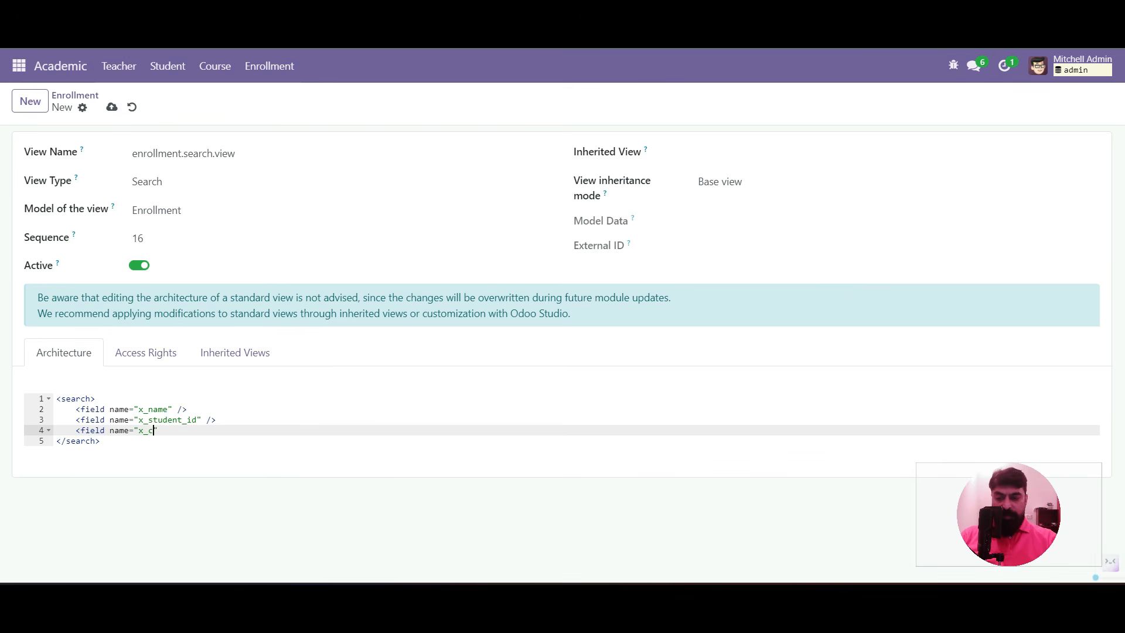
text( />)
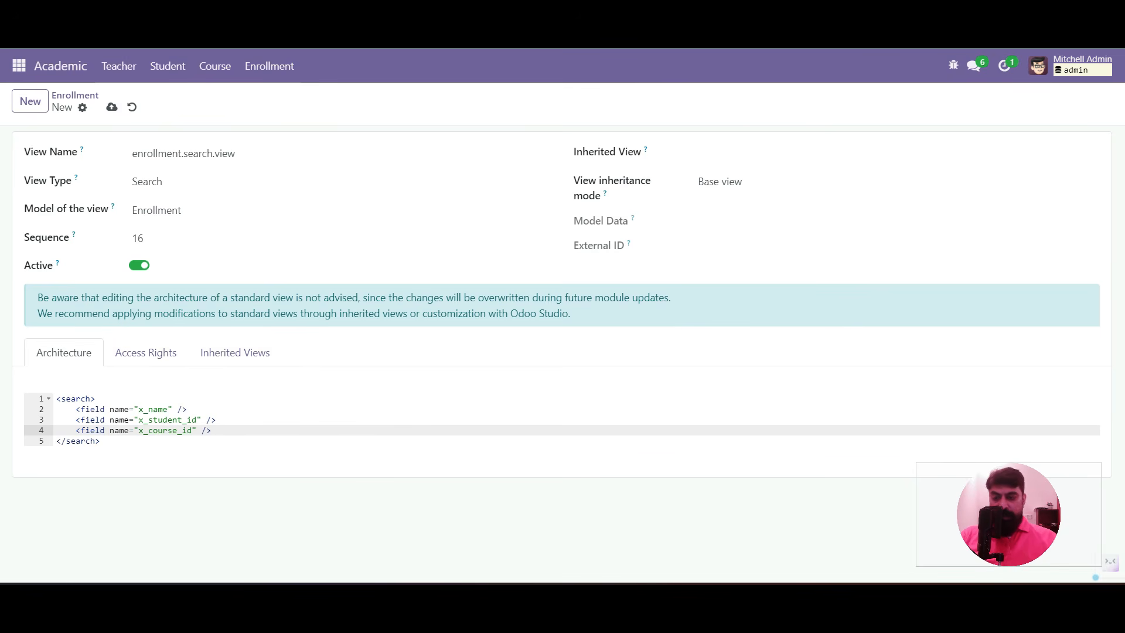
key(ctrl+s)
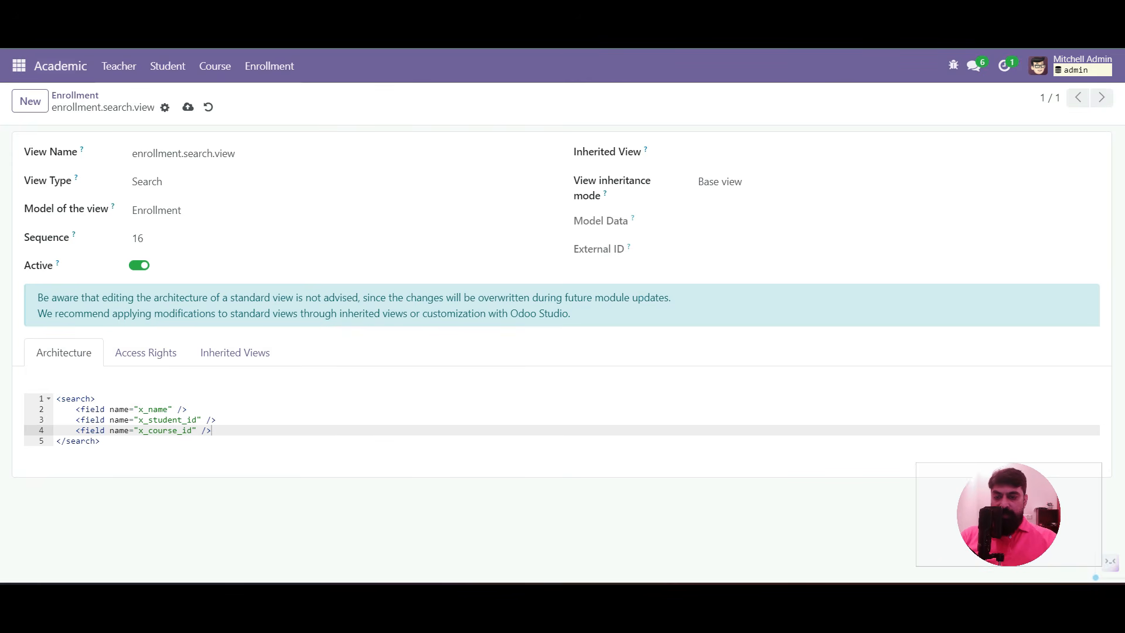
click(75, 95)
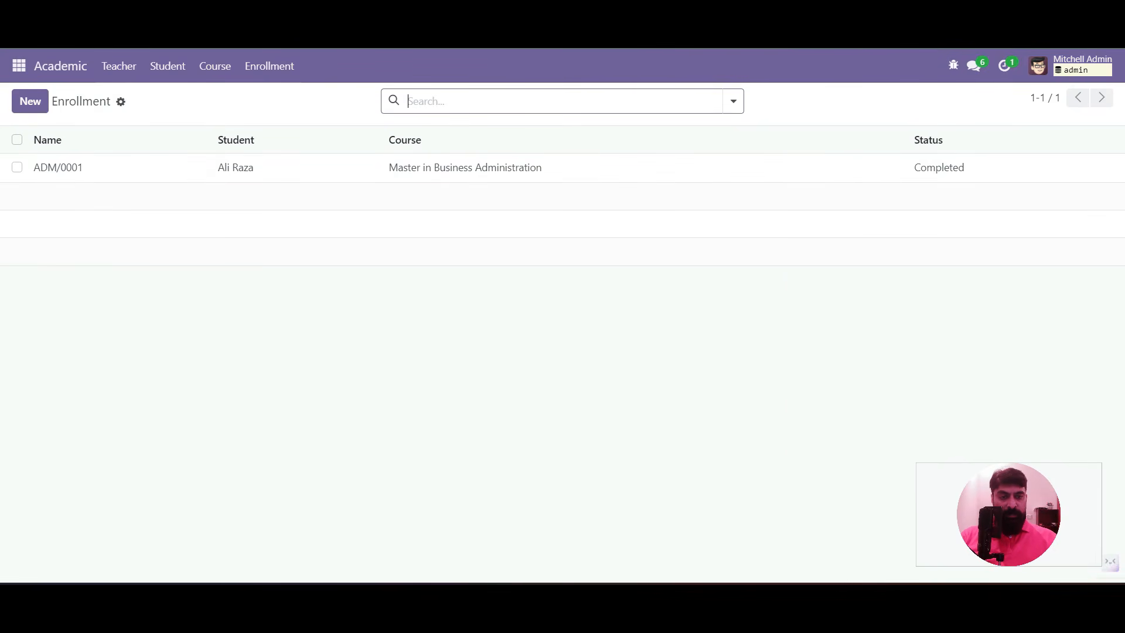
Add an x_date_enrollment field after x_name in the Enrollment list view definition
click(953, 65)
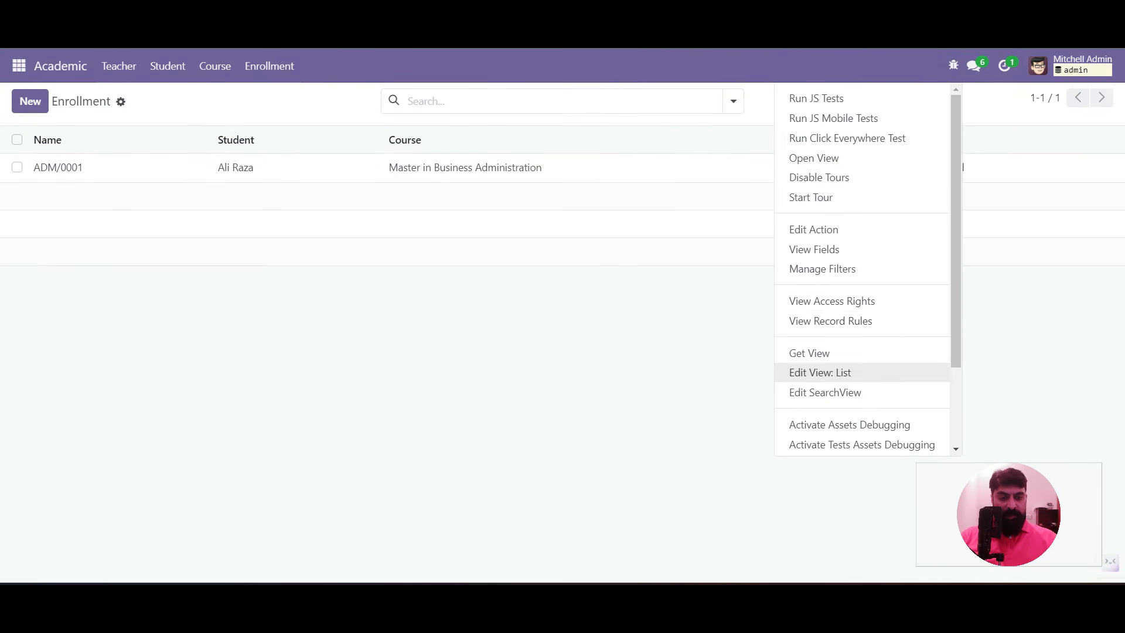
click(820, 372)
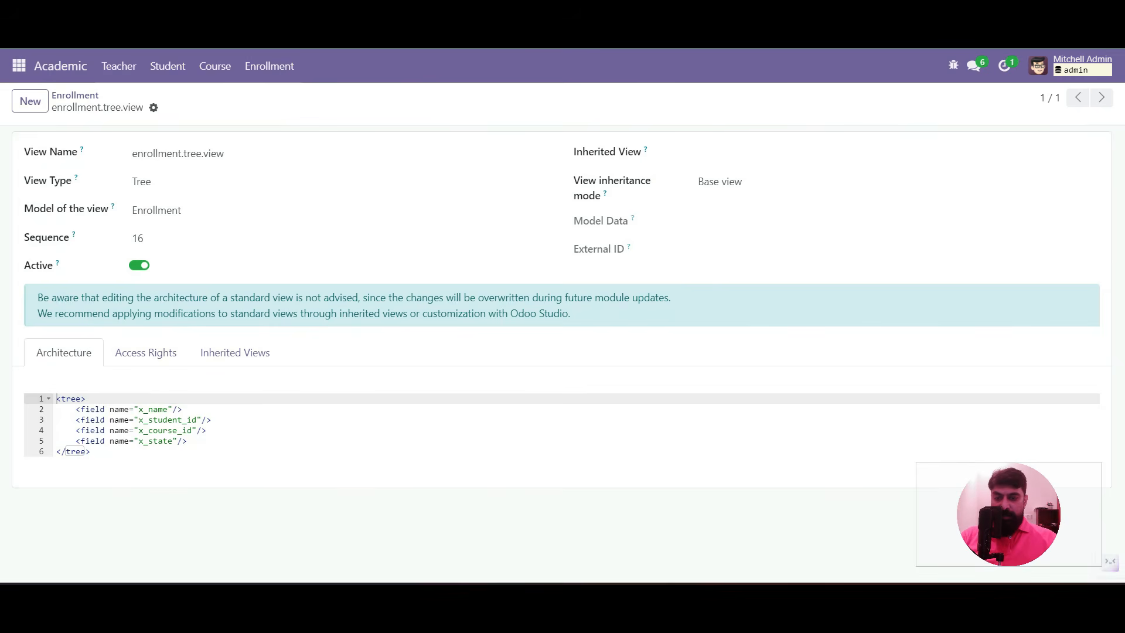
click(183, 409)
key(Return)
text(<)
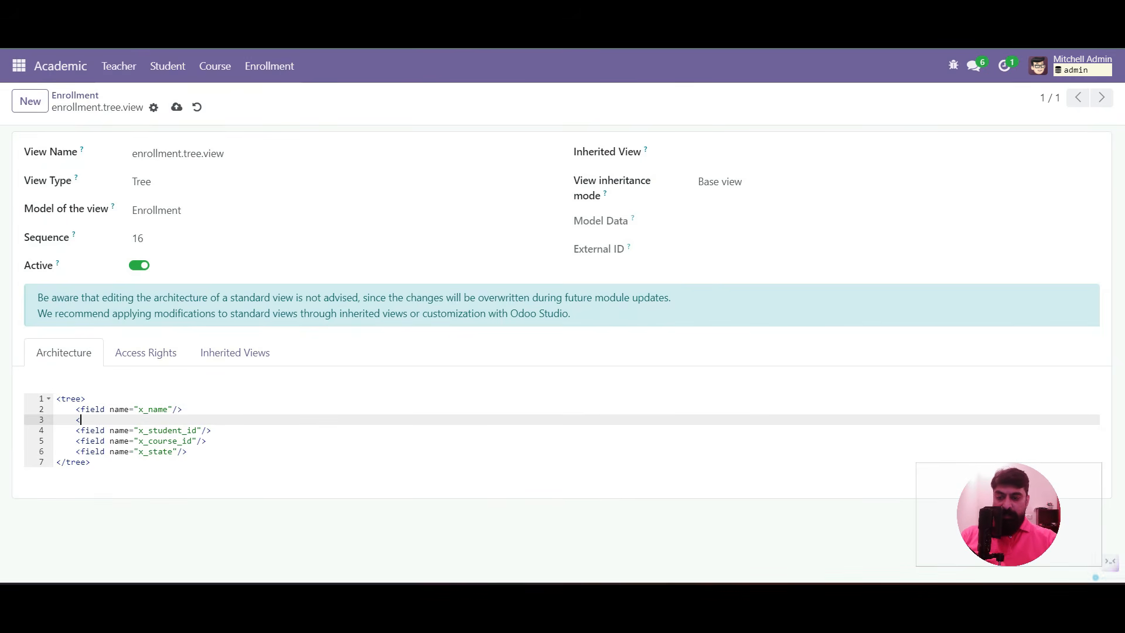
text(field name="x_date_enrollment")
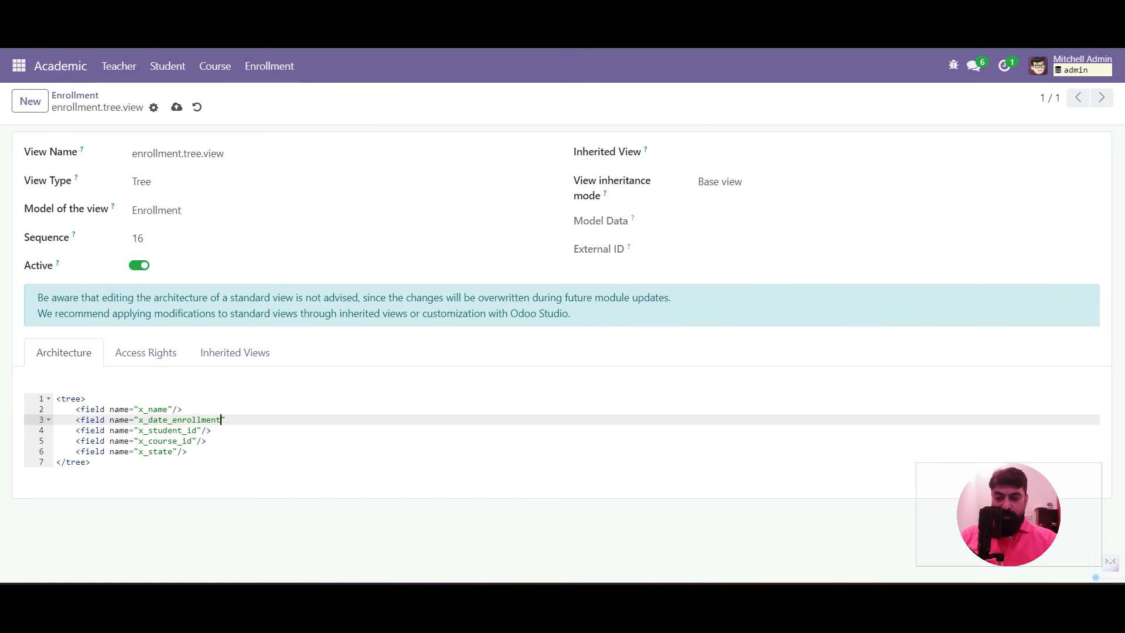
text( />)
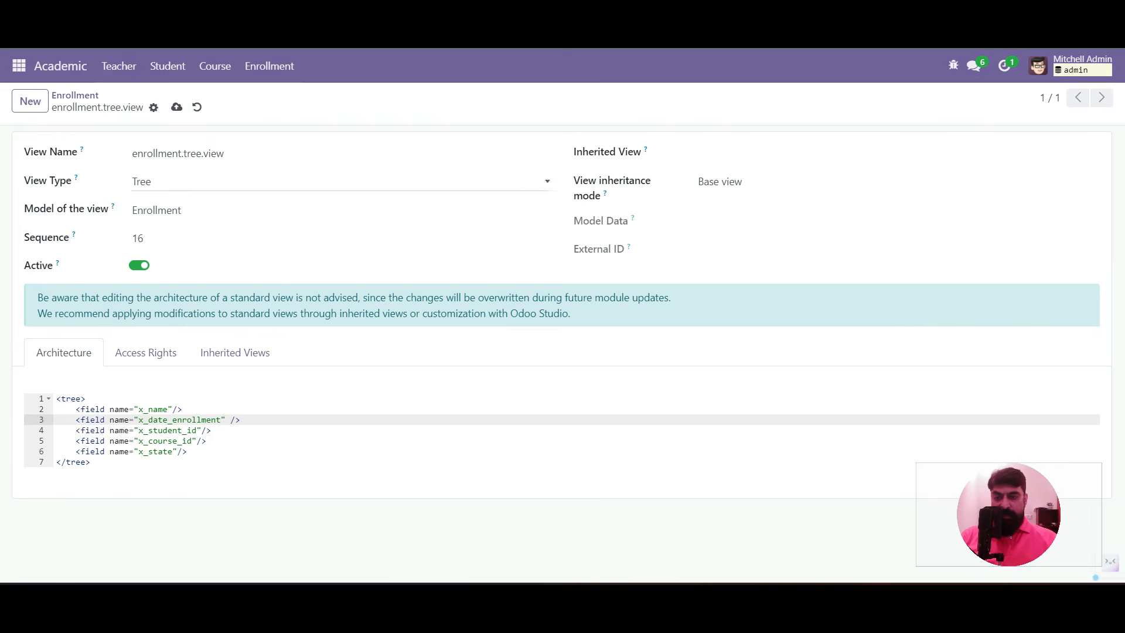
click(75, 96)
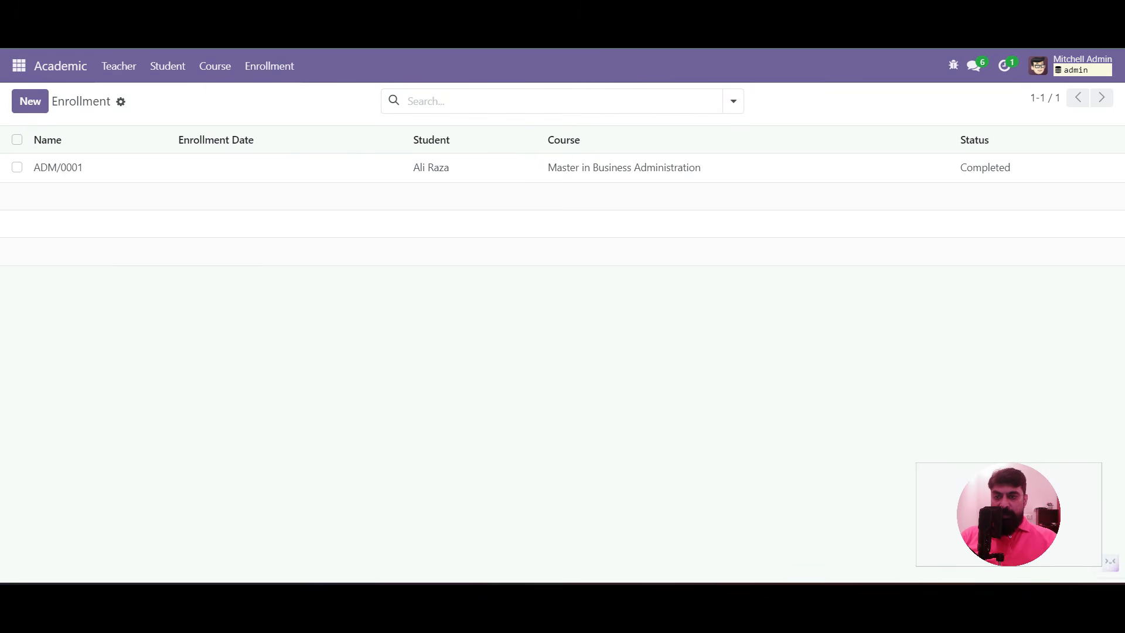
Reload the list and test-search 'adm' to confirm Name, Student and Course search options
key(F5)
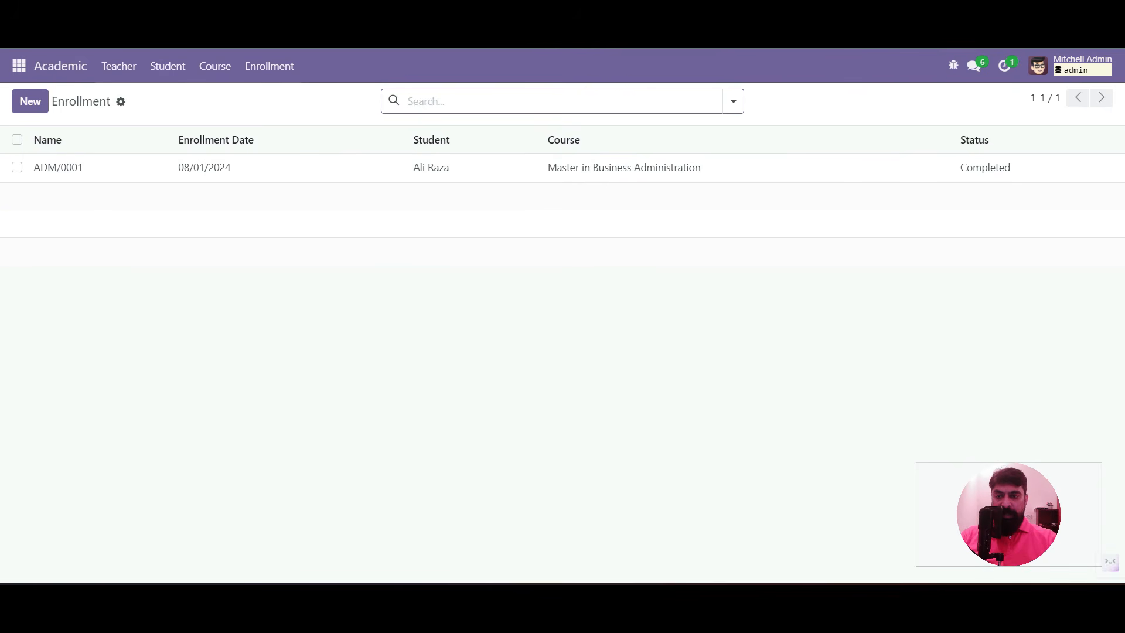
text(adm)
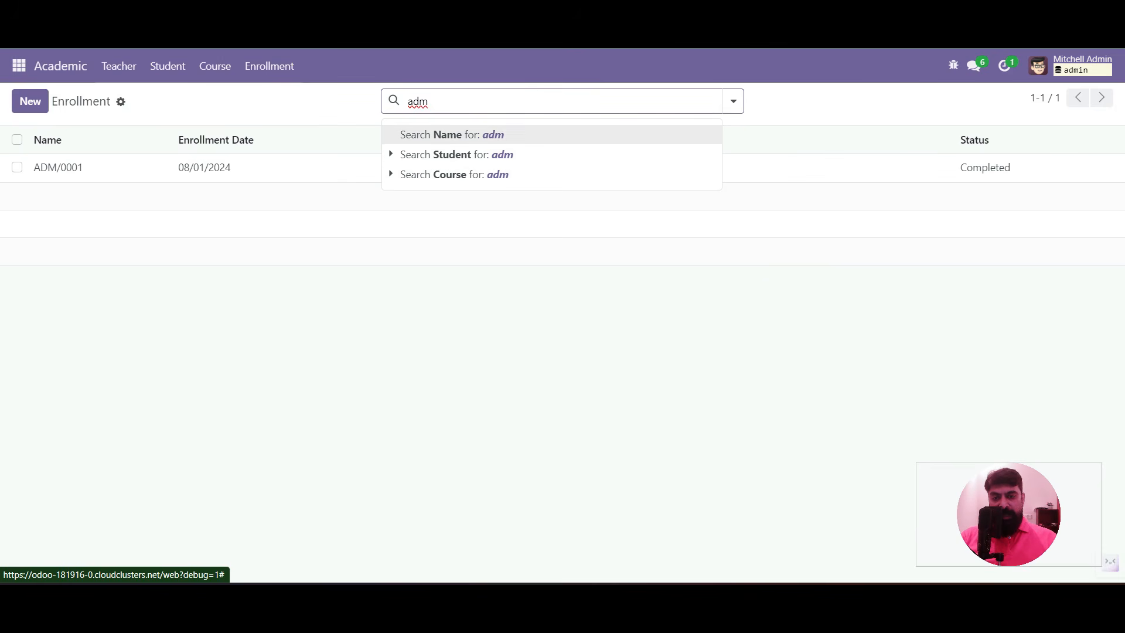
key(BackSpace)
key(BackSpace)
key(BackSpace)
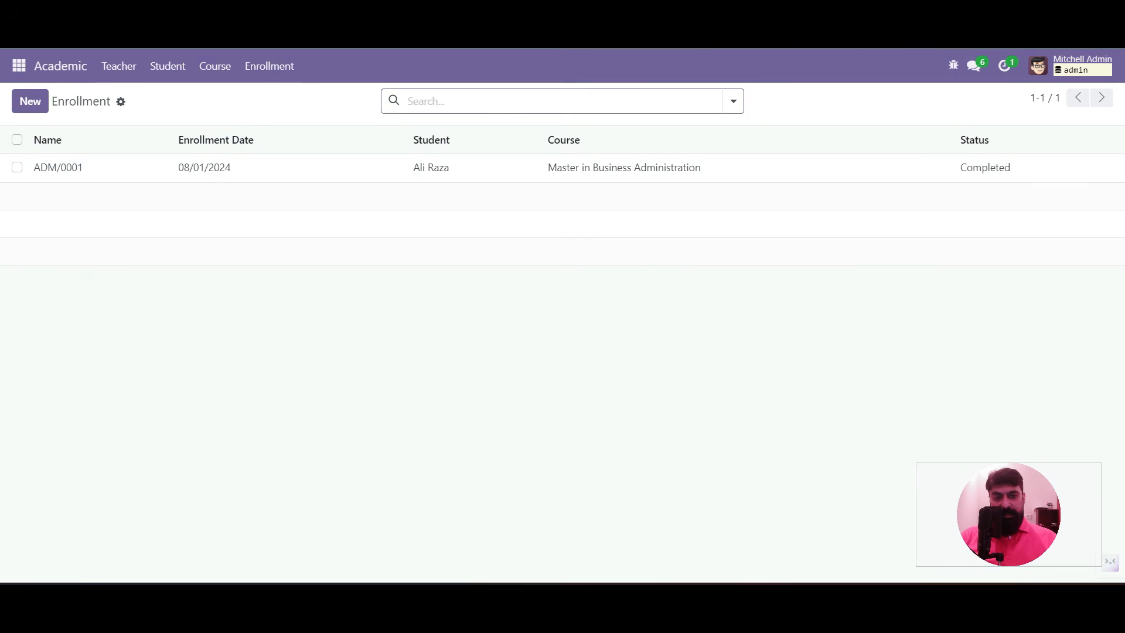
click(733, 101)
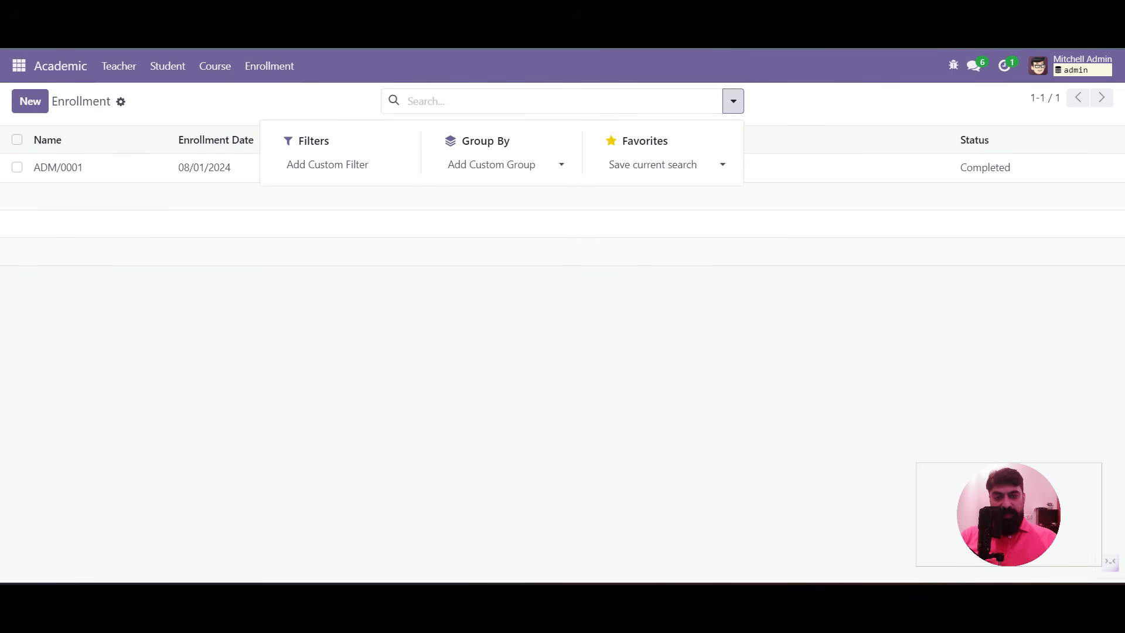
key(Escape)
click(954, 66)
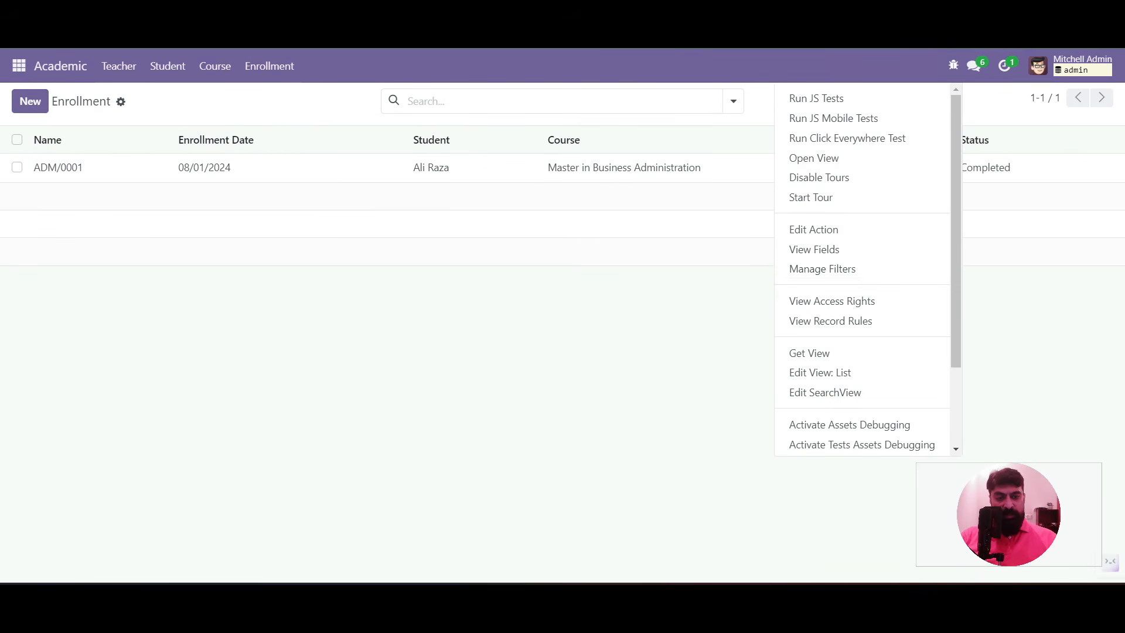
Add a filter_confirmed filter labelled Confirmed with domain x_state = 'done' to the search view
click(825, 393)
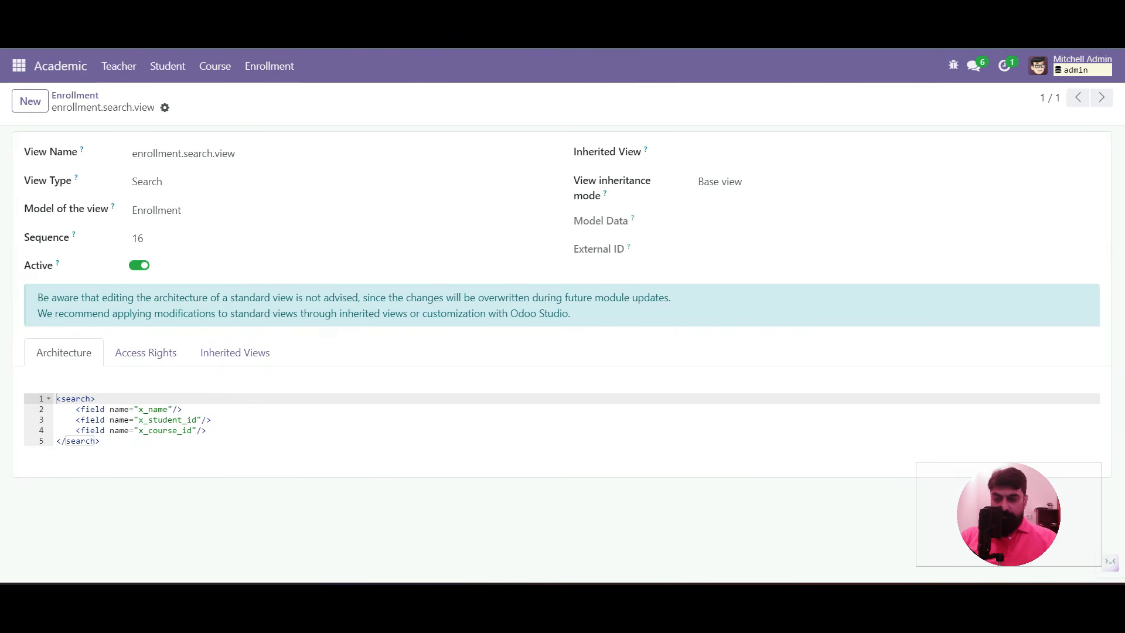
click(208, 431)
key(Return)
key(Return)
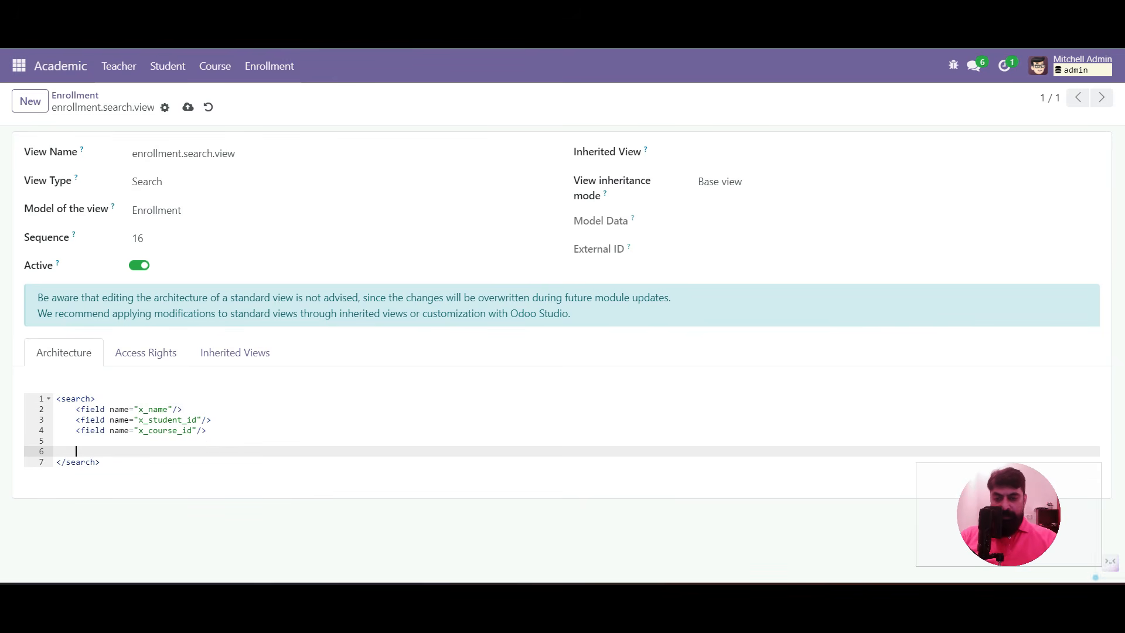
text(<filte)
text(r name)
text(+")
text(=")
text(filter_)
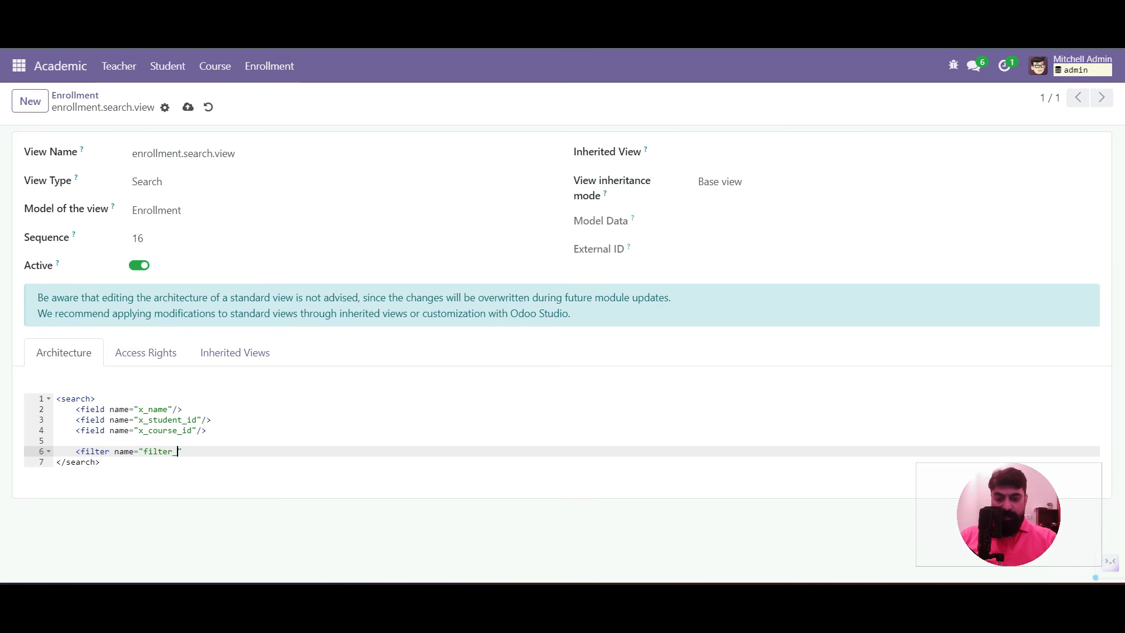
text(confirmed")
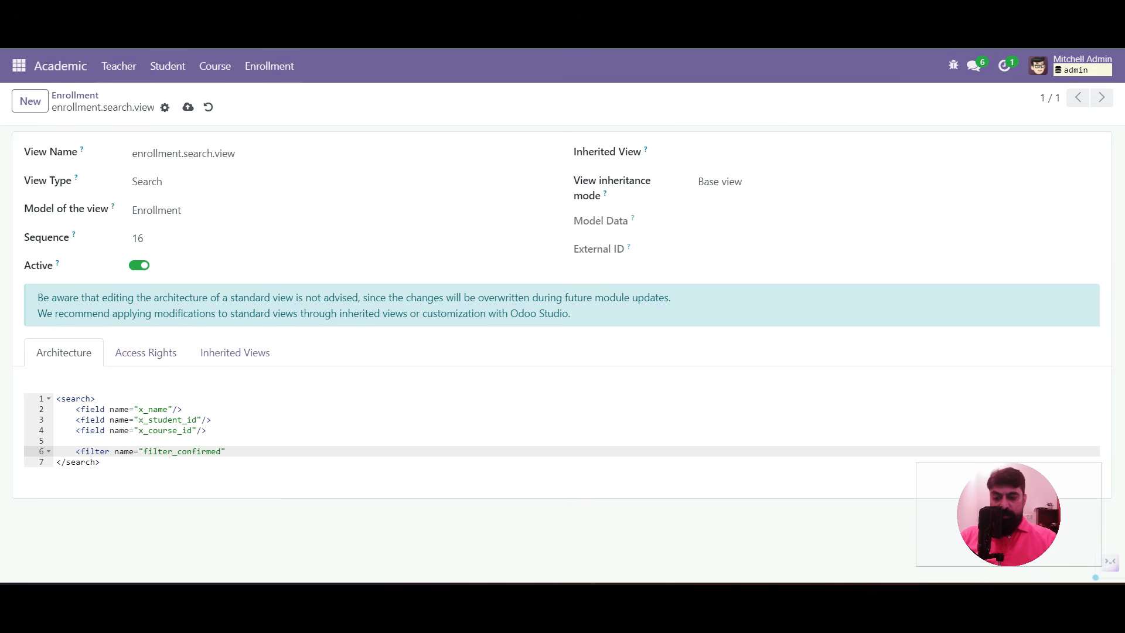
text( string)
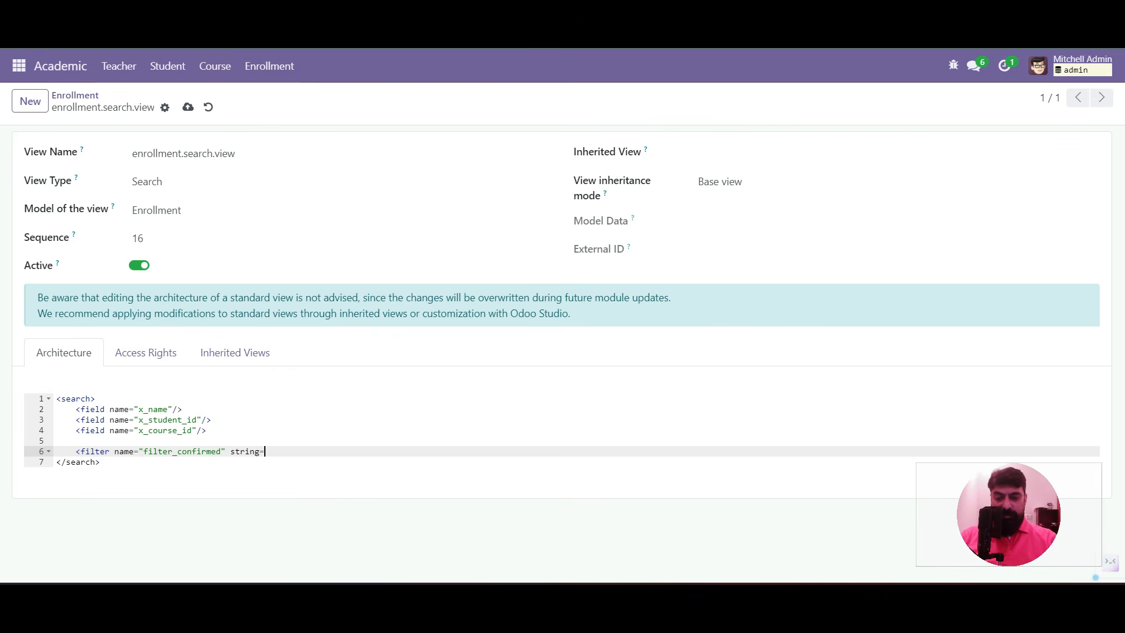
text(="Confirmed)
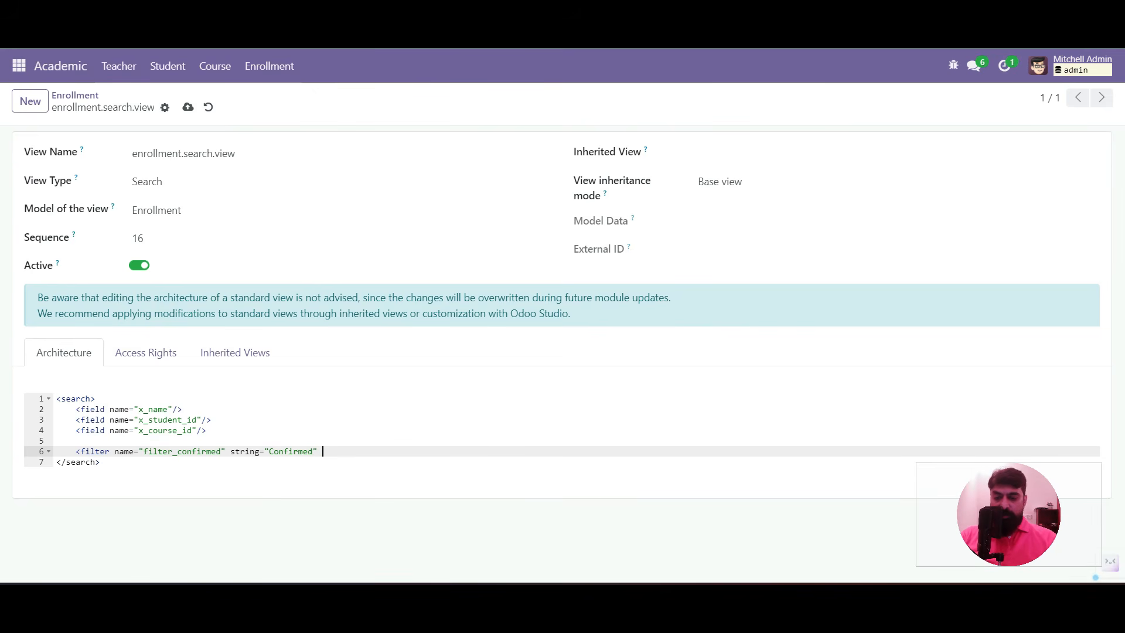
text(" domain)
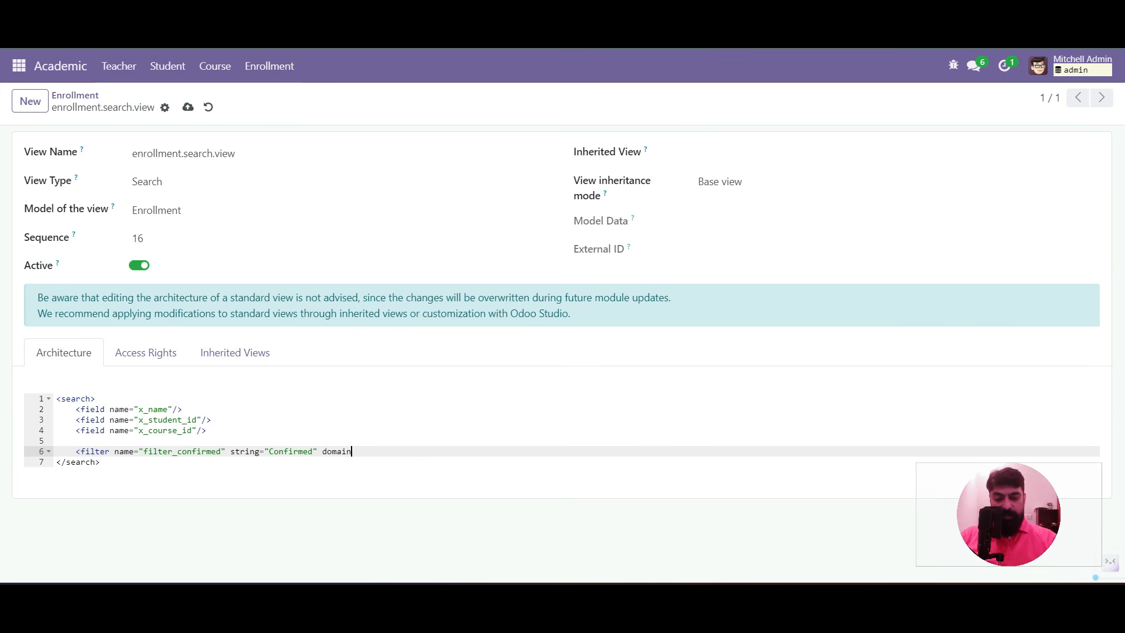
text(="[)
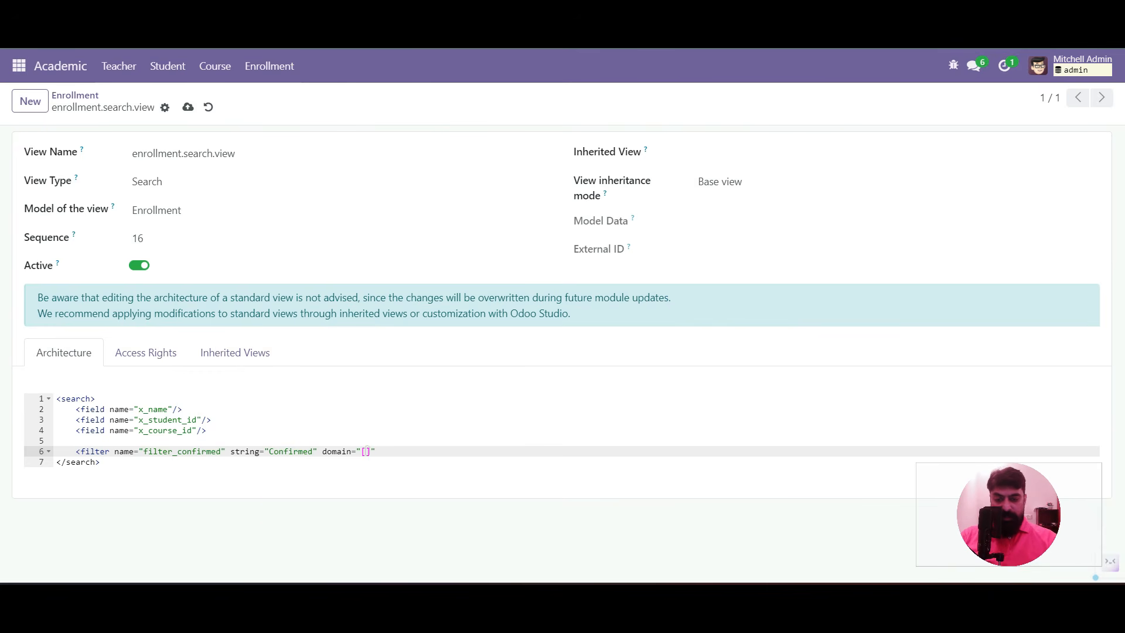
text(()
text('x_stat)
text(e',')
text(=',)
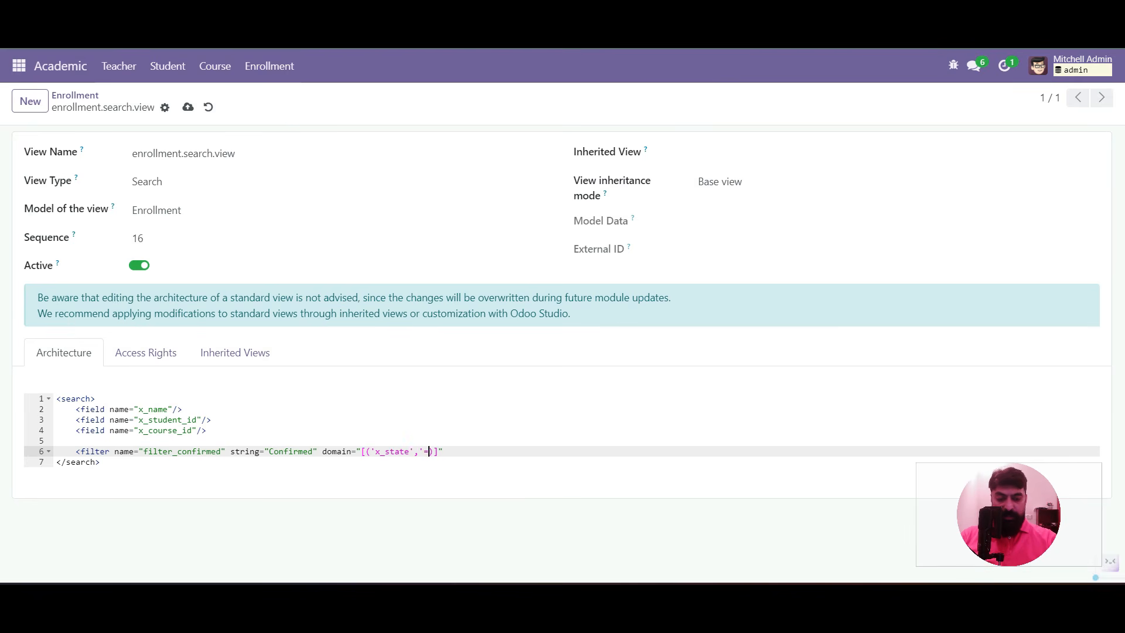
text('done')]" />)
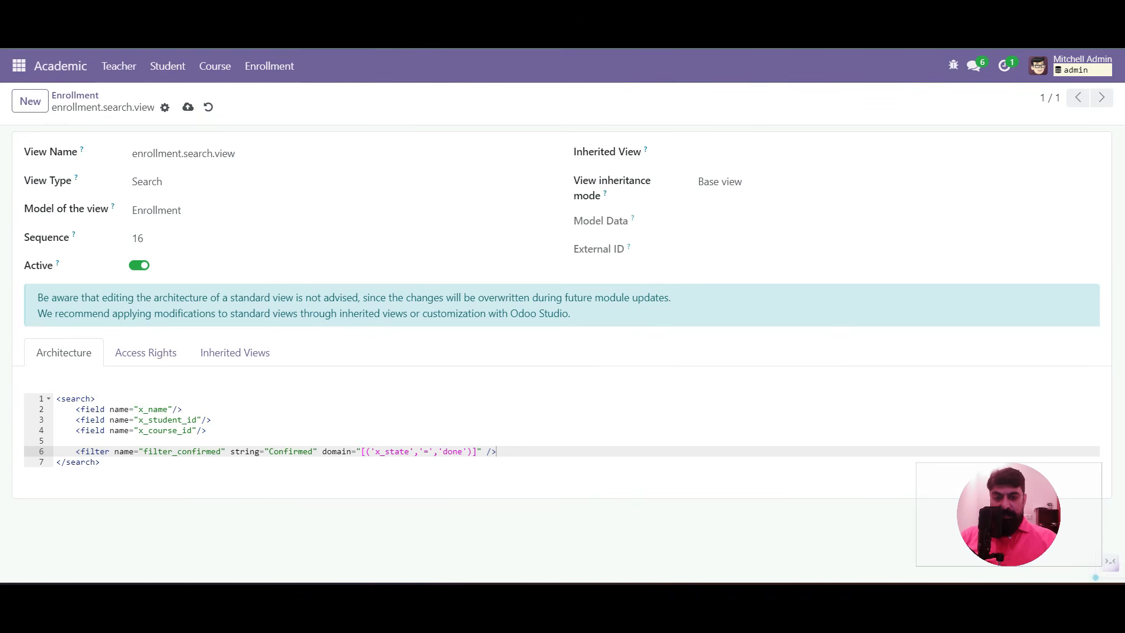
click(75, 96)
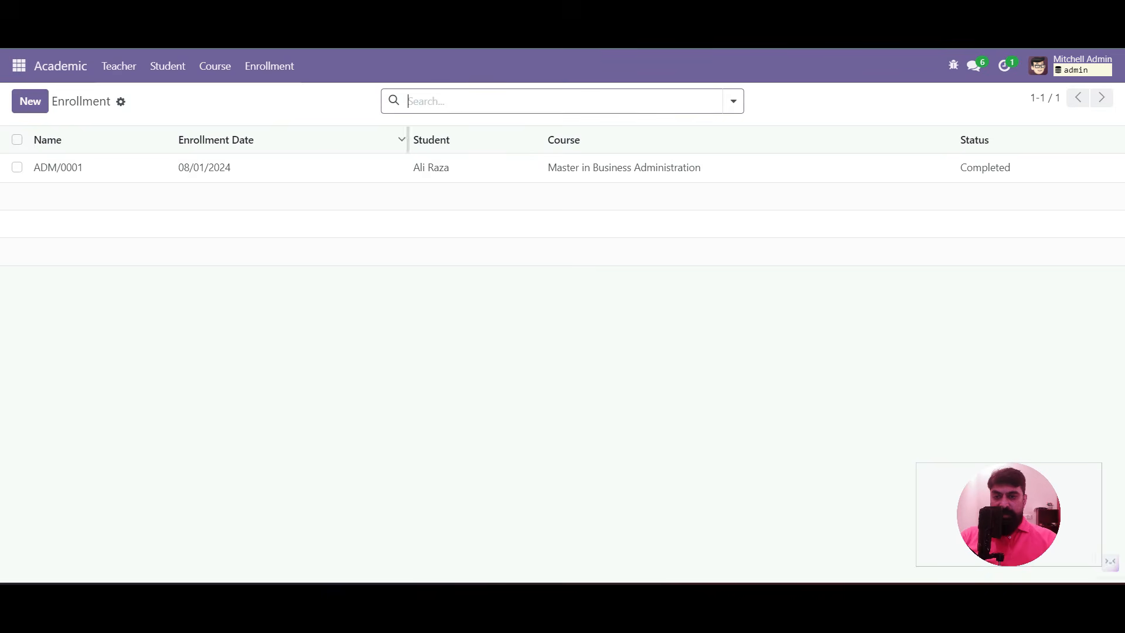
Reload the list and try applying, then clearing, the new Confirmed filter
key(F5)
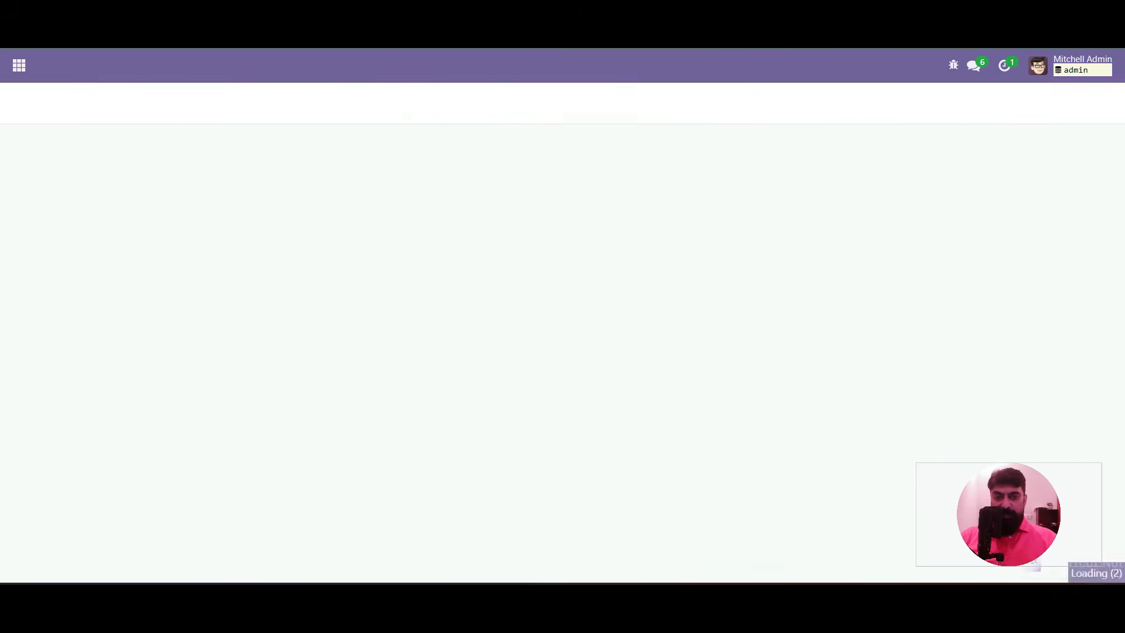
click(733, 101)
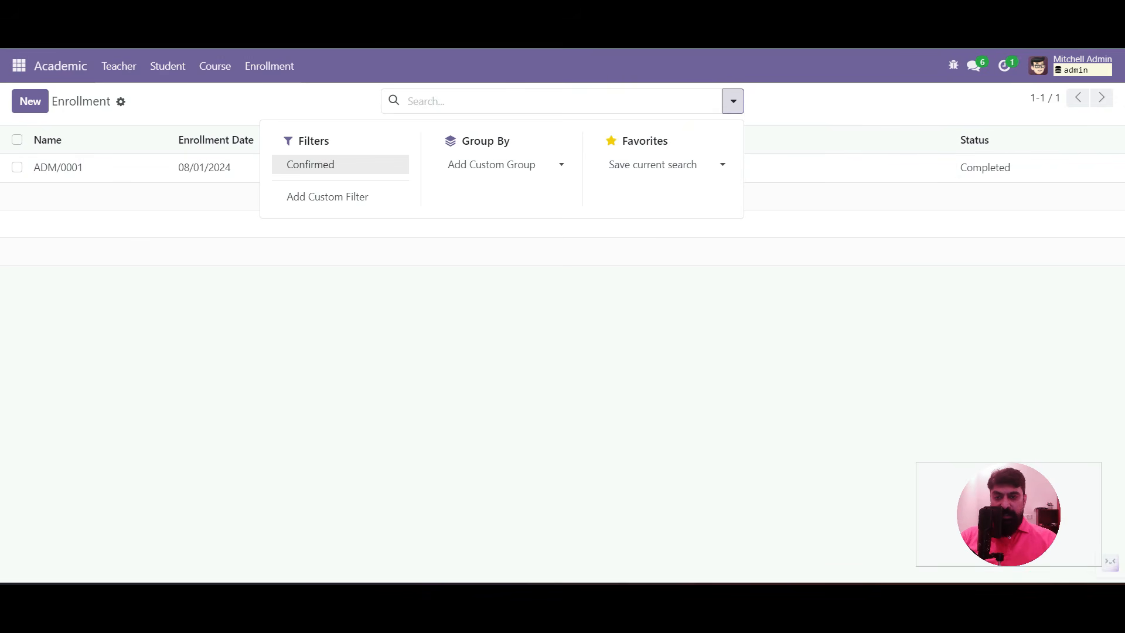
click(310, 165)
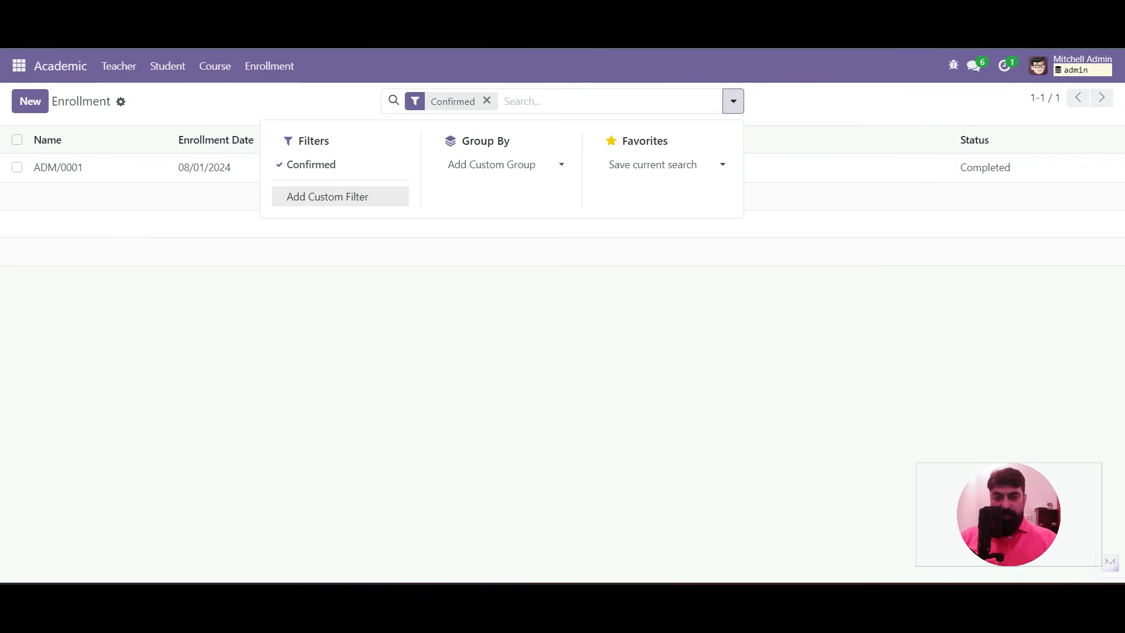
click(311, 164)
click(809, 328)
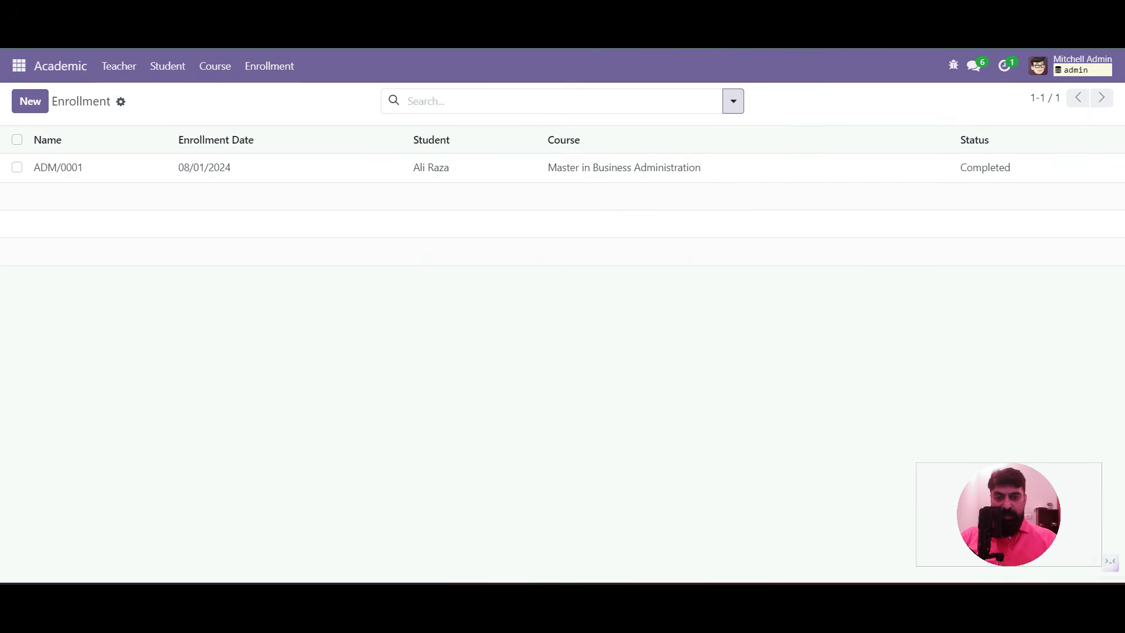
click(953, 66)
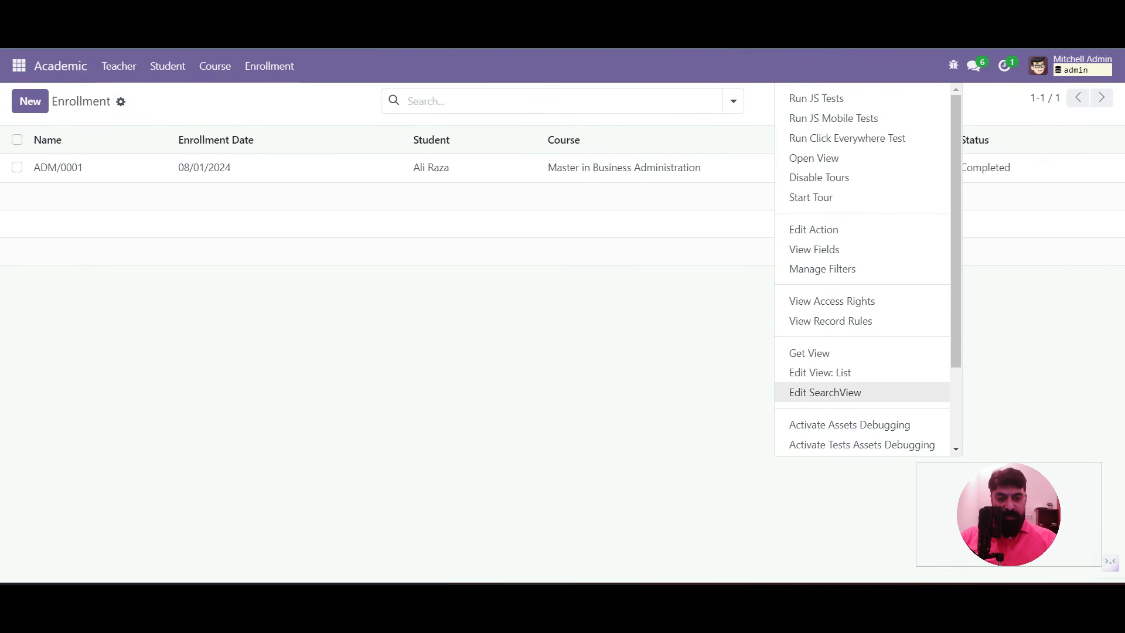
Duplicate the Confirmed filter line twice in the search view definition
click(825, 392)
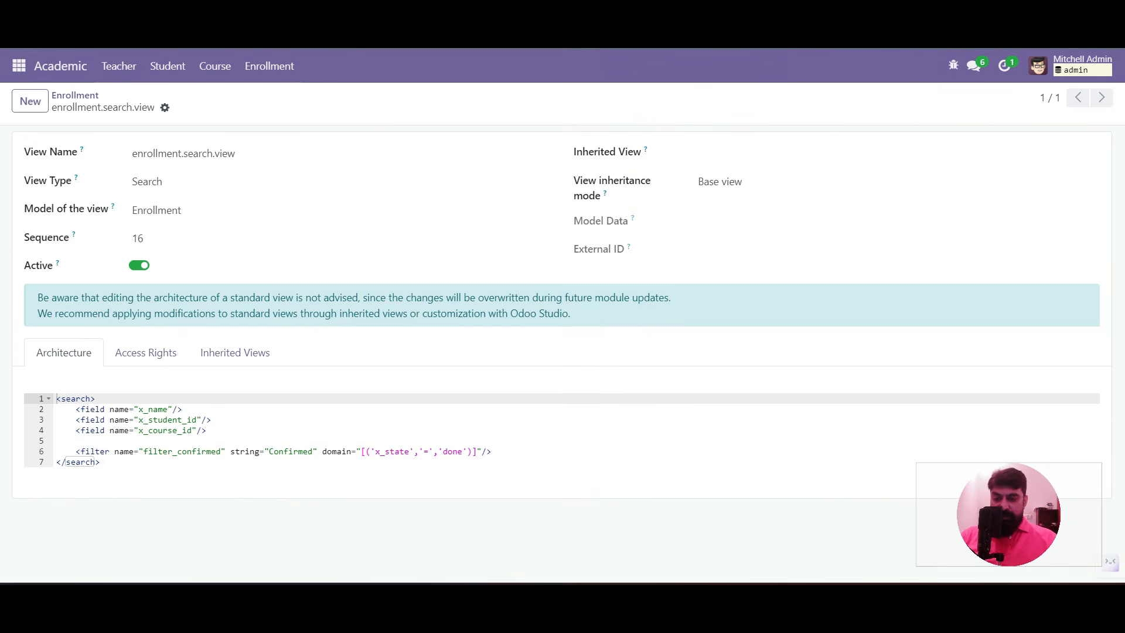
drag(75, 451, 492, 451)
key(ctrl+c)
click(76, 441)
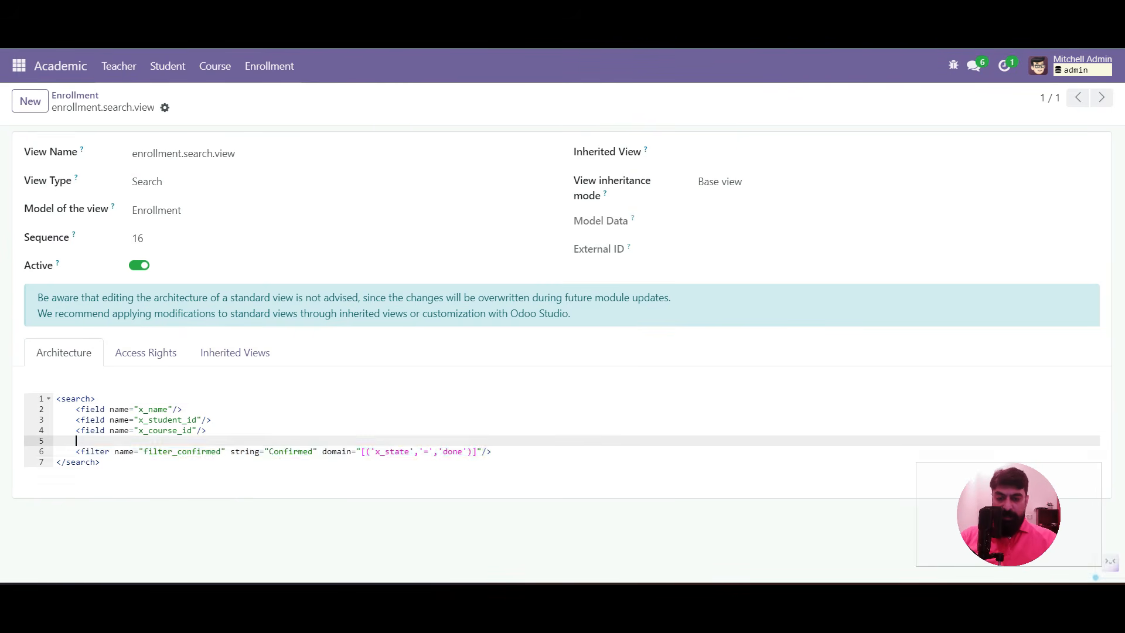
key(Return)
key(ctrl+v)
key(Return)
key(ctrl+v)
Rename both copied filters to filter_draft
click(223, 451)
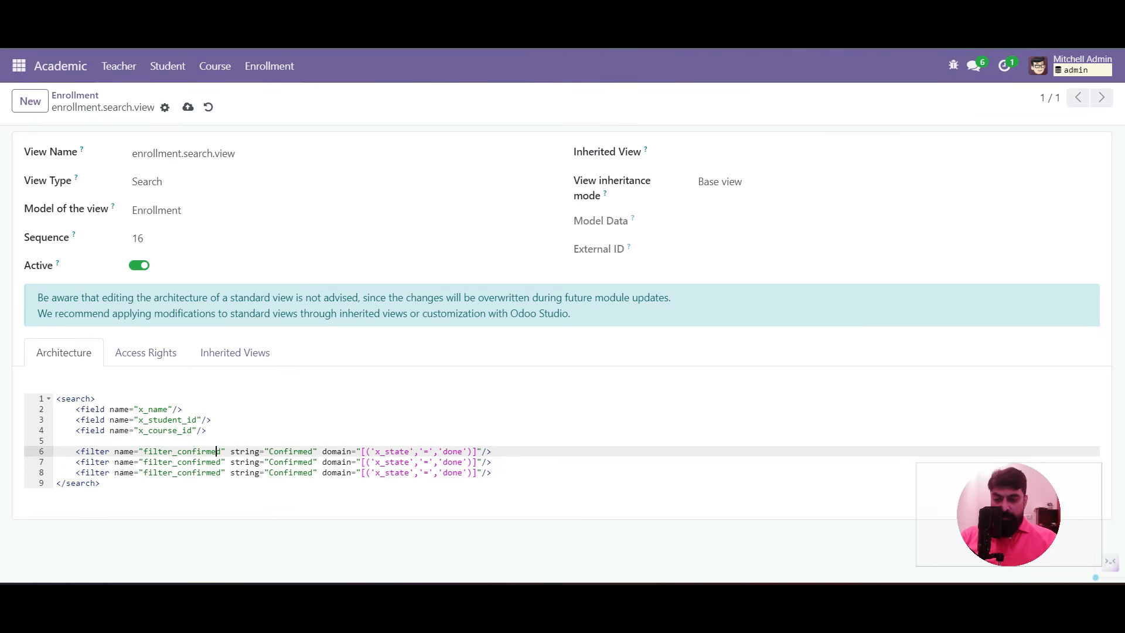
key(BackSpace)
key(BackSpace)
key(BackSpace)
key(BackSpace)
key(BackSpace)
key(BackSpace)
key(BackSpace)
key(BackSpace)
key(BackSpace)
text(draft" st)
key(Down)
key(Left)
key(Left)
text(draft)
key(Delete)
key(Delete)
key(Delete)
key(Delete)
key(Delete)
key(Delete)
key(Delete)
key(Delete)
key(Delete)
Change both copied filters' labels from Confirmed to Draft
key(Up)
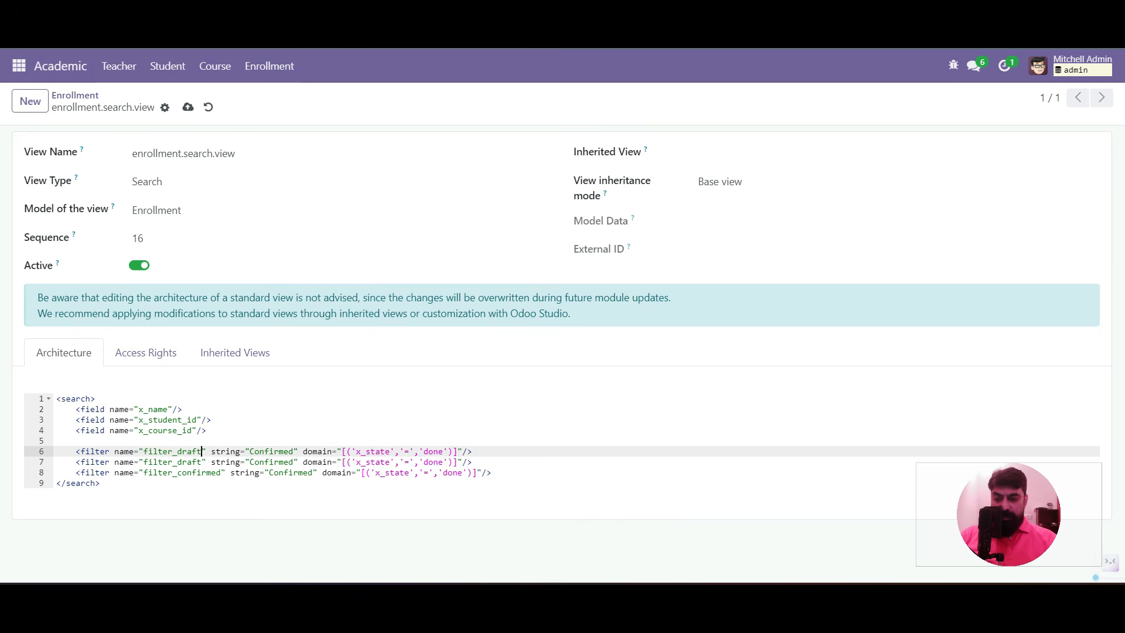
key(Right)
key(Right)
key(Right)
key(Right)
key(Right)
key(Right)
key(shift+Right)
key(shift+Right)
key(shift+Right)
key(shift+Right)
key(shift+Right)
key(shift+Right)
key(shift+Right)
key(shift+Right)
key(shift+Right)
text(Draft)
key(Down)
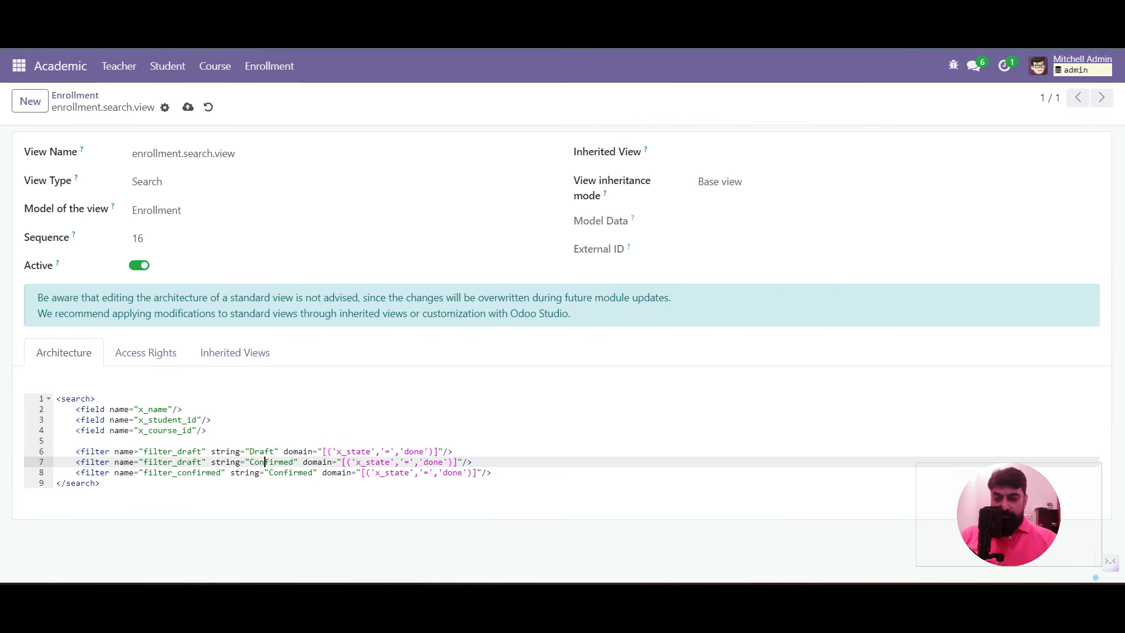
key(shift+Right)
key(shift+Right)
key(shift+Right)
key(shift+Right)
key(shift+Right)
key(shift+Right)
key(shift+Right)
key(shift+Right)
key(shift+Right)
text(Draft)
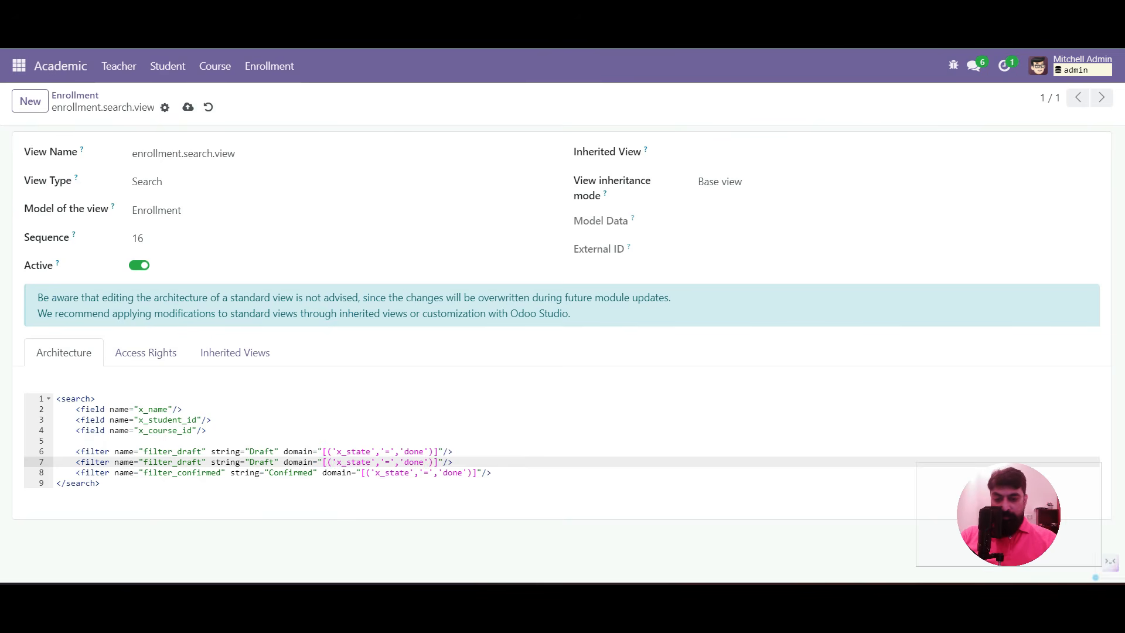
Set the copied filters' domains to 'draft' and 'process', then save the search view
double_click(415, 452)
text(draft)
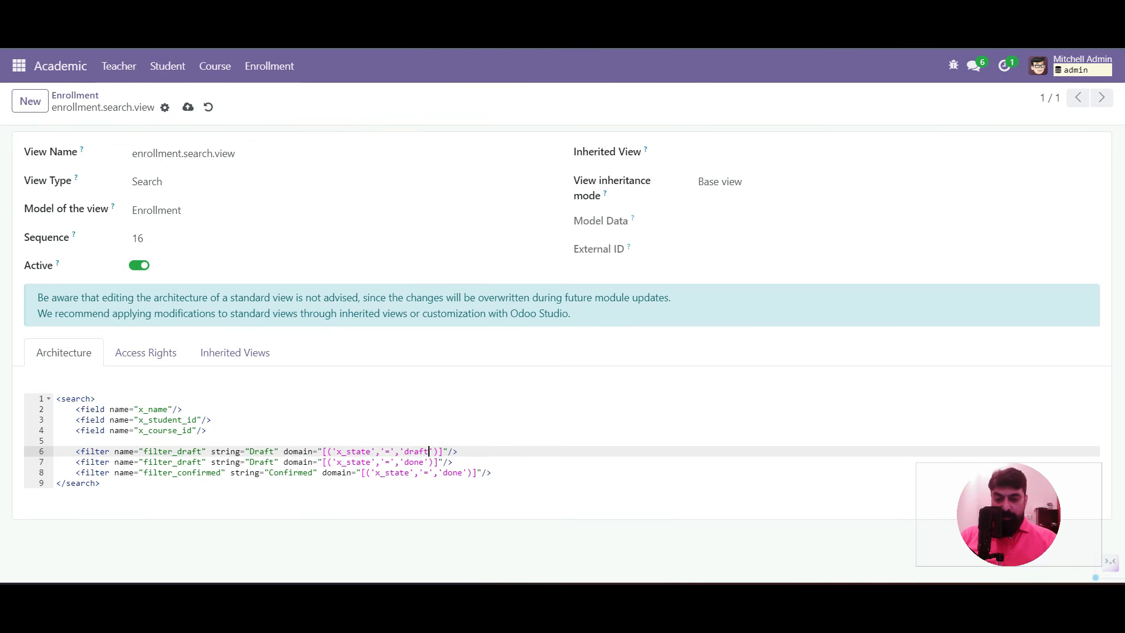
double_click(415, 463)
text(process)
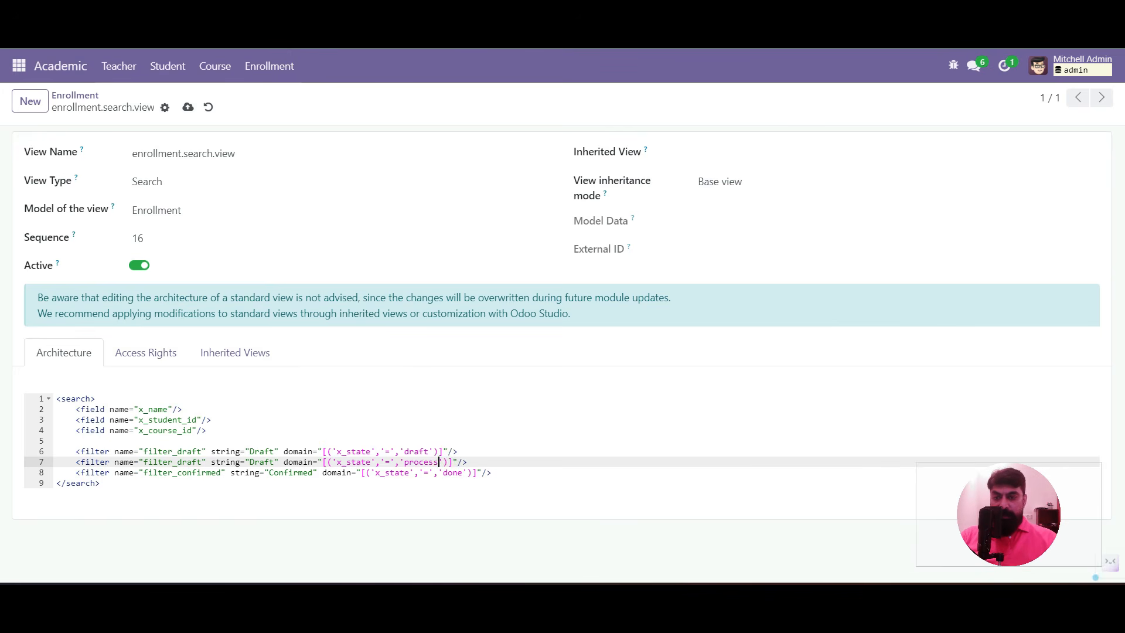
click(188, 107)
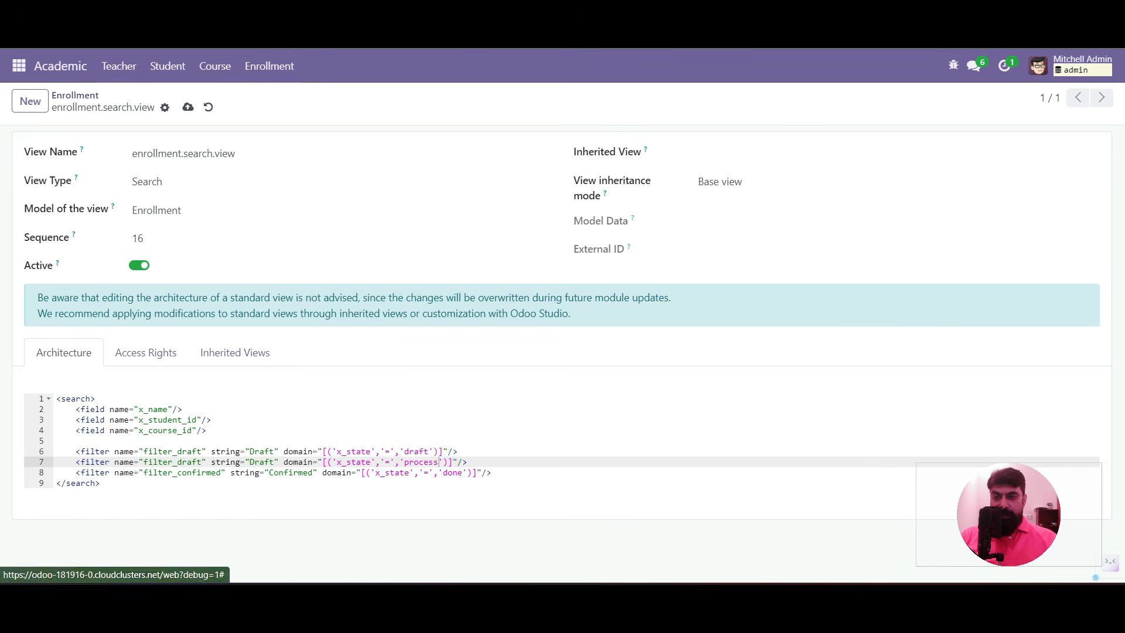
click(75, 95)
click(733, 102)
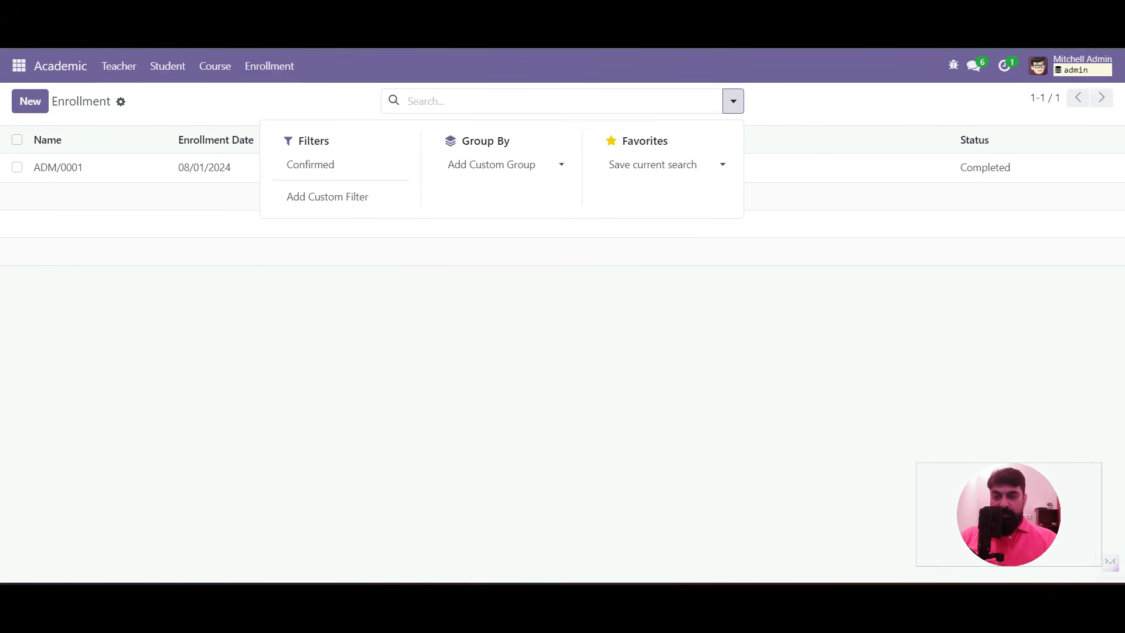
Reload the list, then relabel the second filter 'In Progress' and rename it filter_process
key(F5)
click(733, 101)
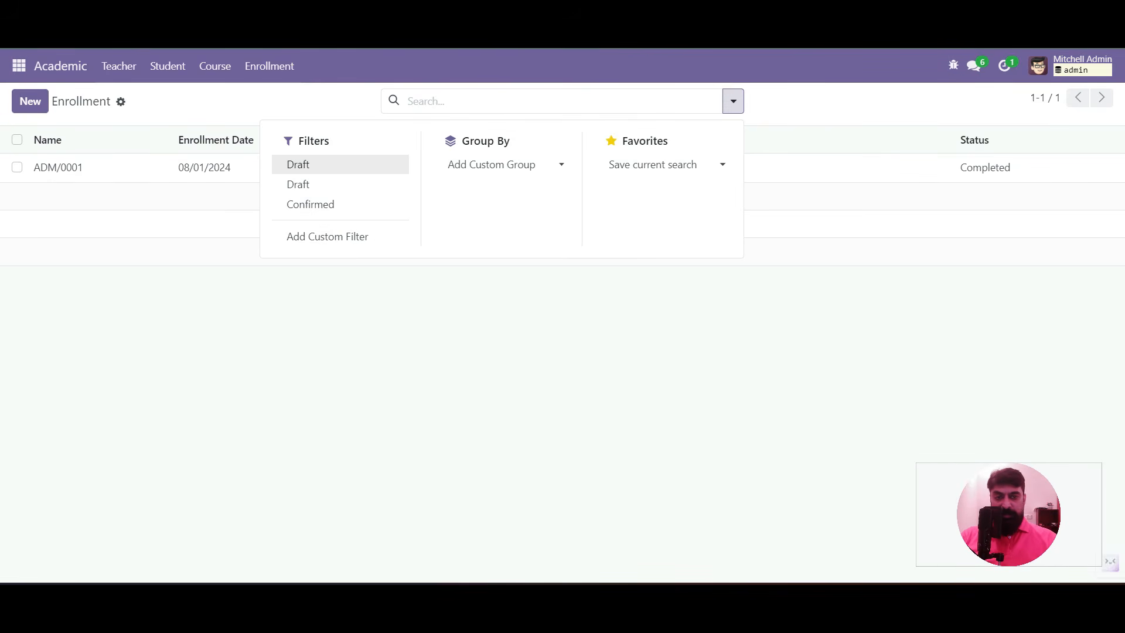
click(954, 64)
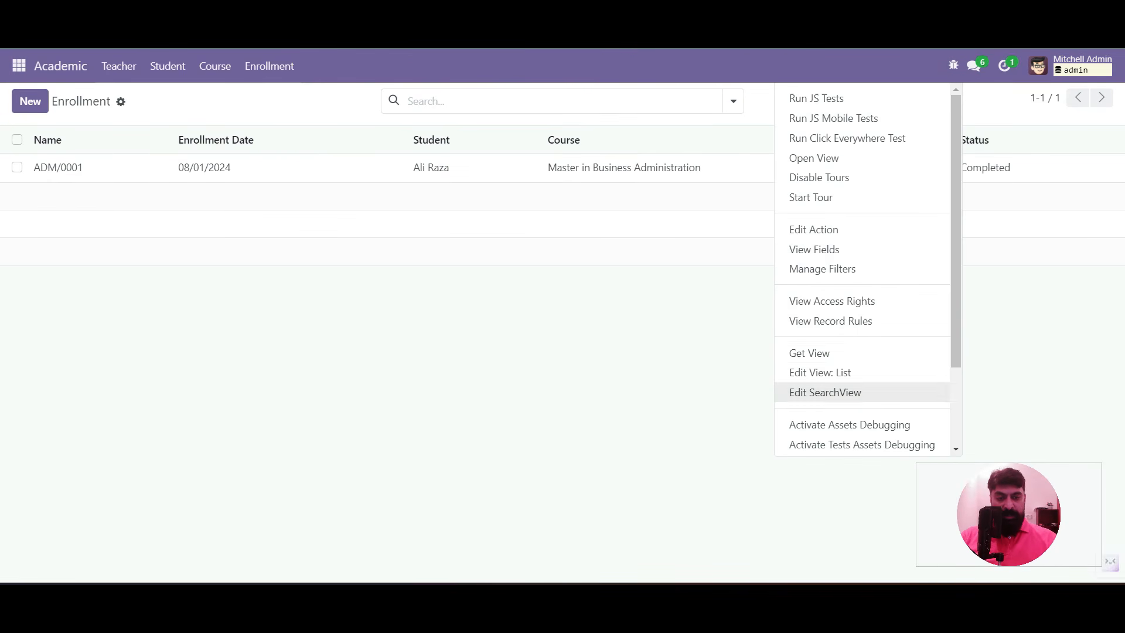
click(825, 392)
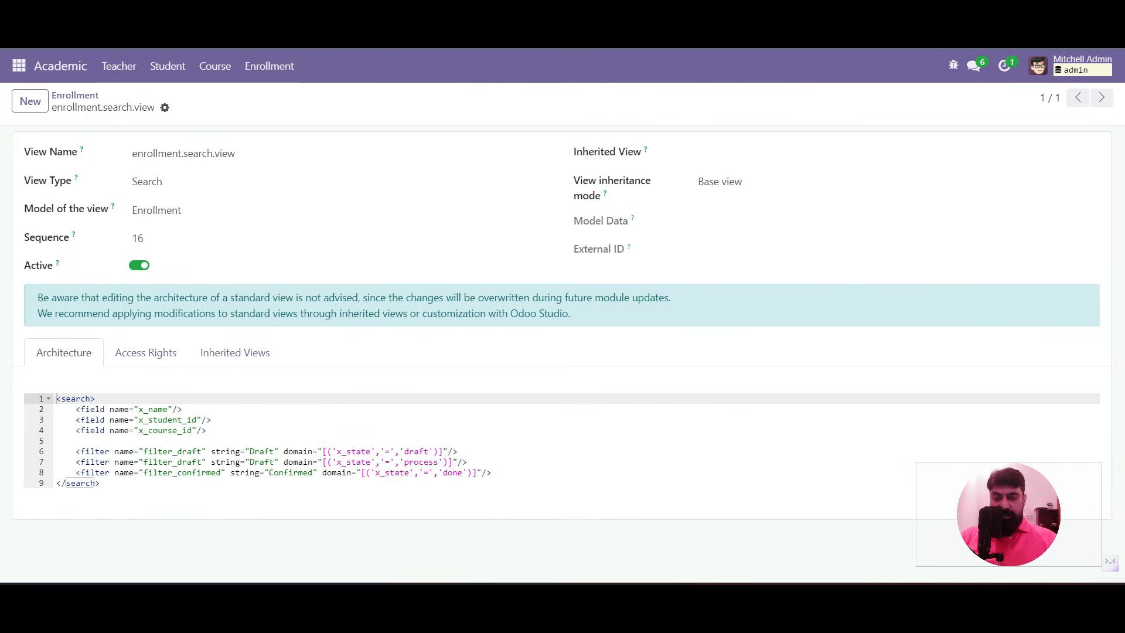
double_click(252, 462)
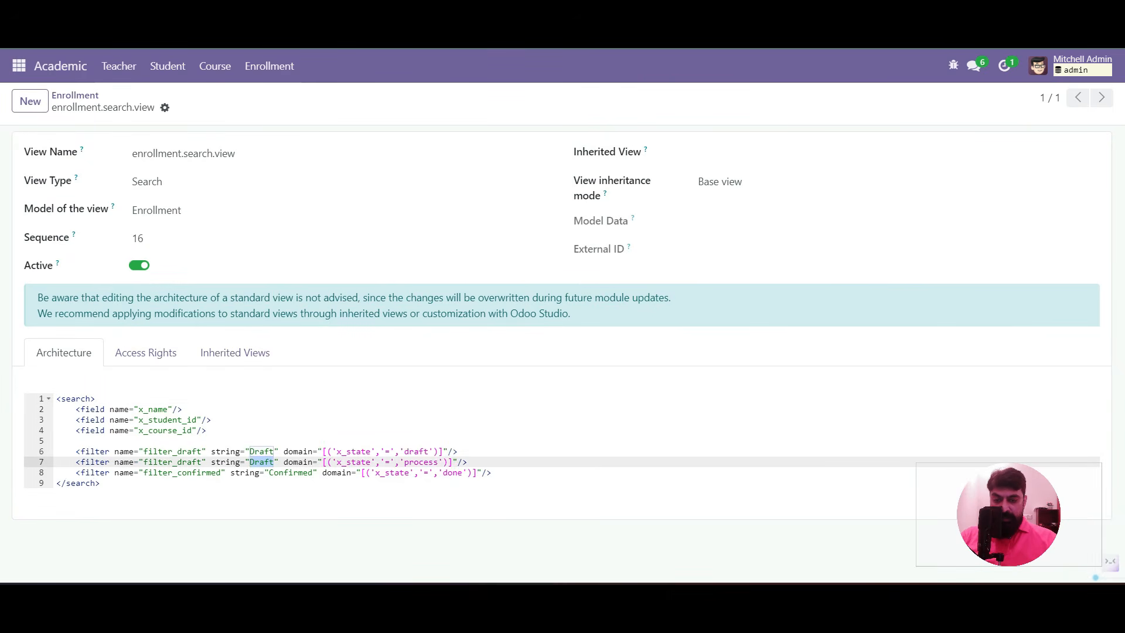
text(In Progress" doma)
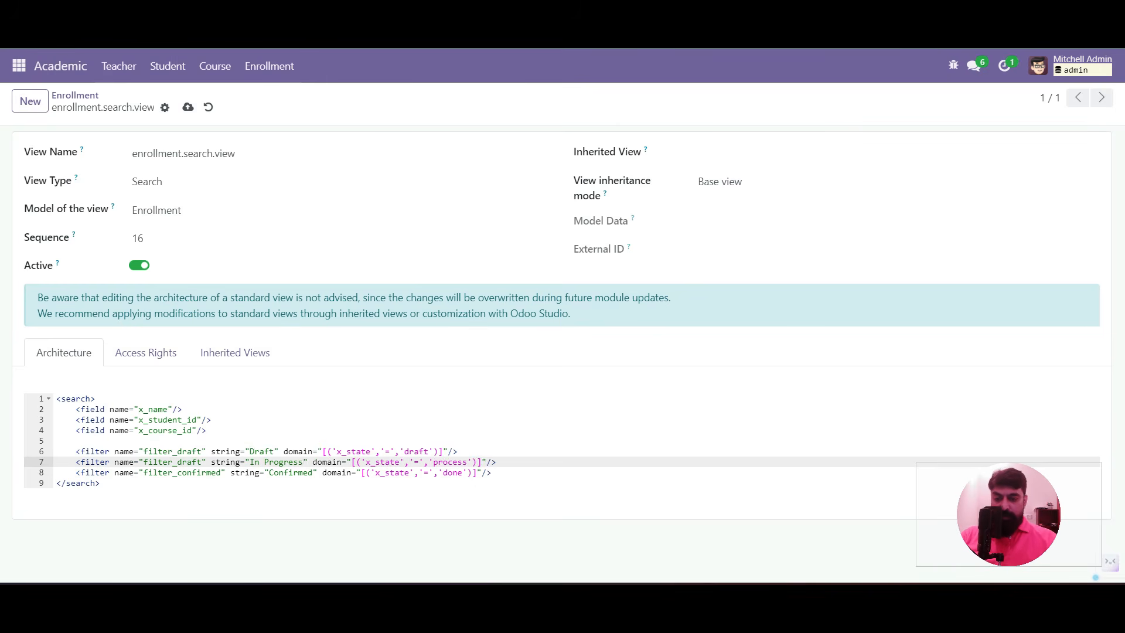
text(in)
key(BackSpace)
key(BackSpace)
text(process)
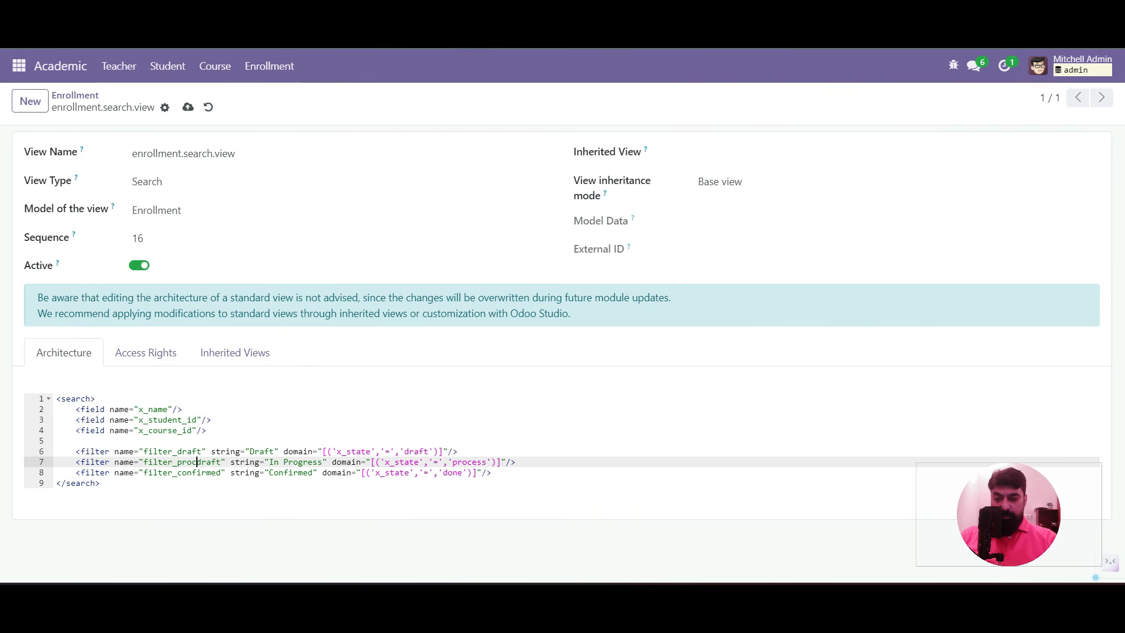
key(Delete)
key(Delete)
key(Delete)
key(Delete)
key(Delete)
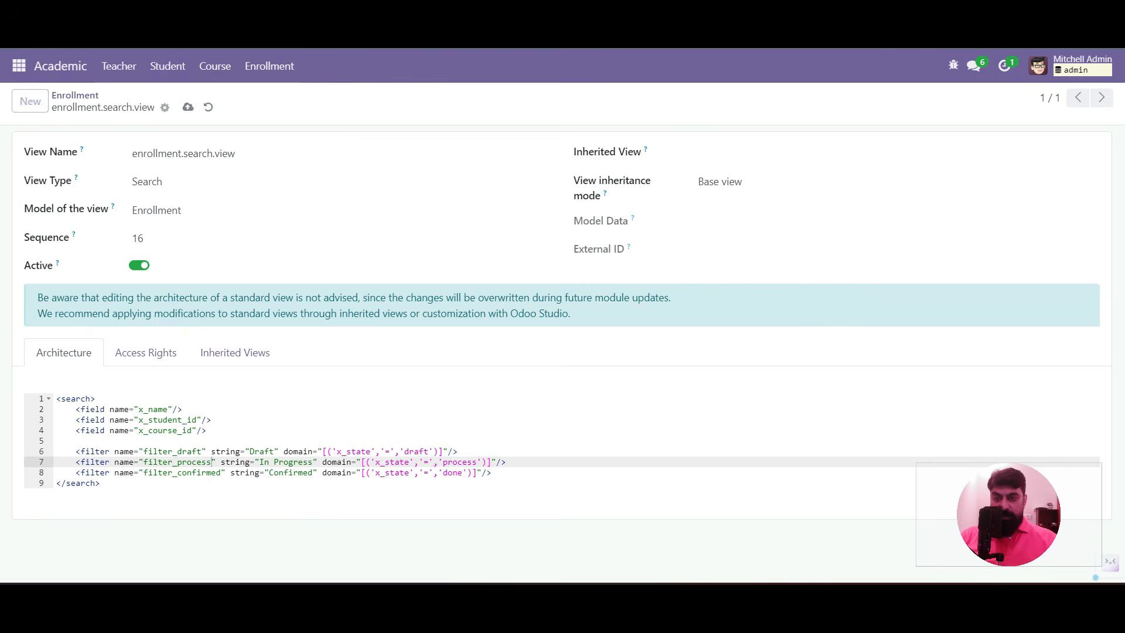
click(75, 95)
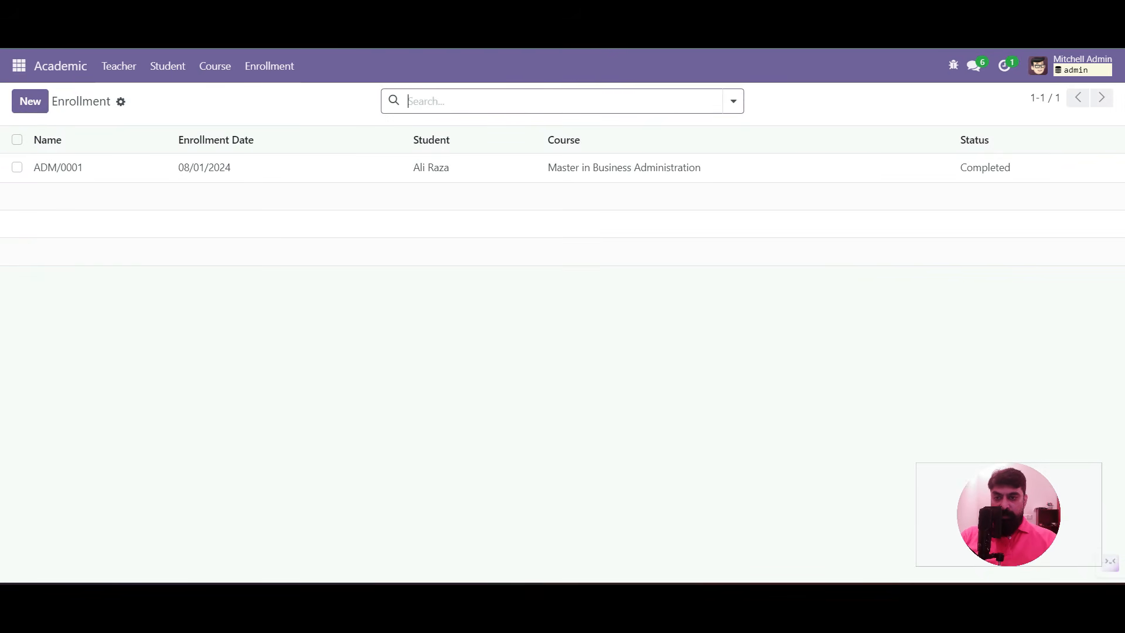
Reload the enrollment list and toggle the Draft, In Progress and Confirmed filters on and off
key(F5)
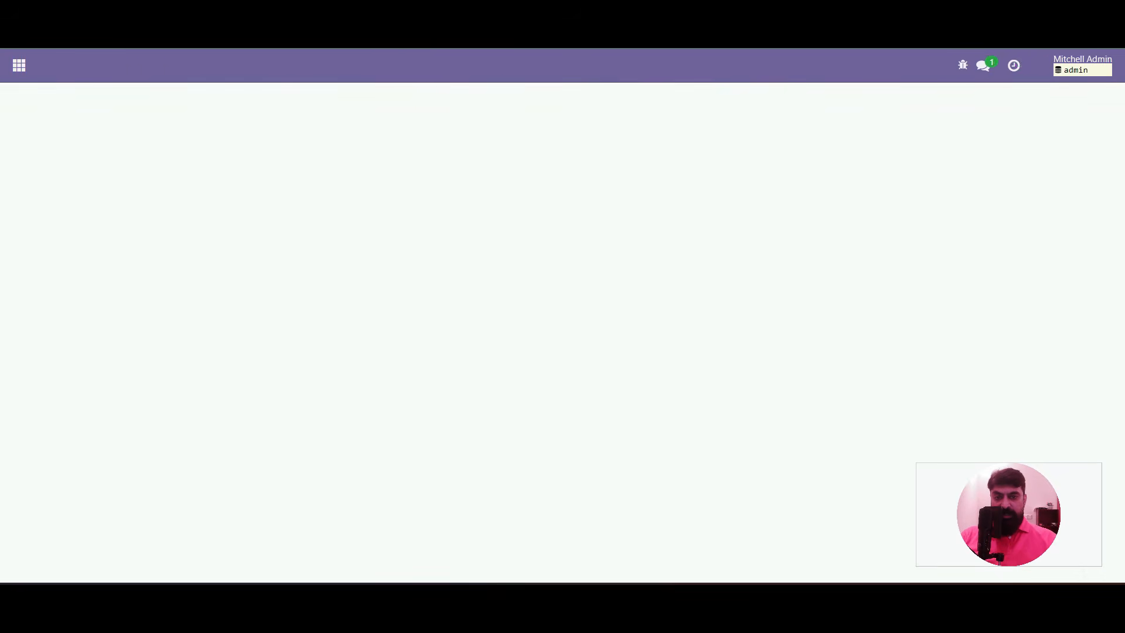
click(734, 101)
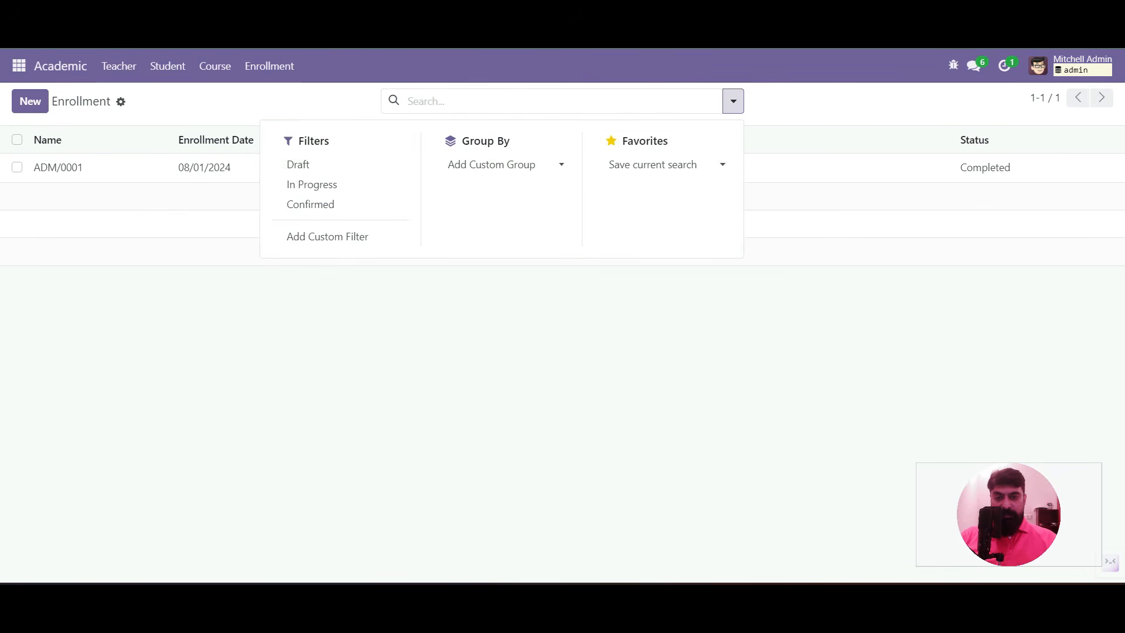
click(299, 164)
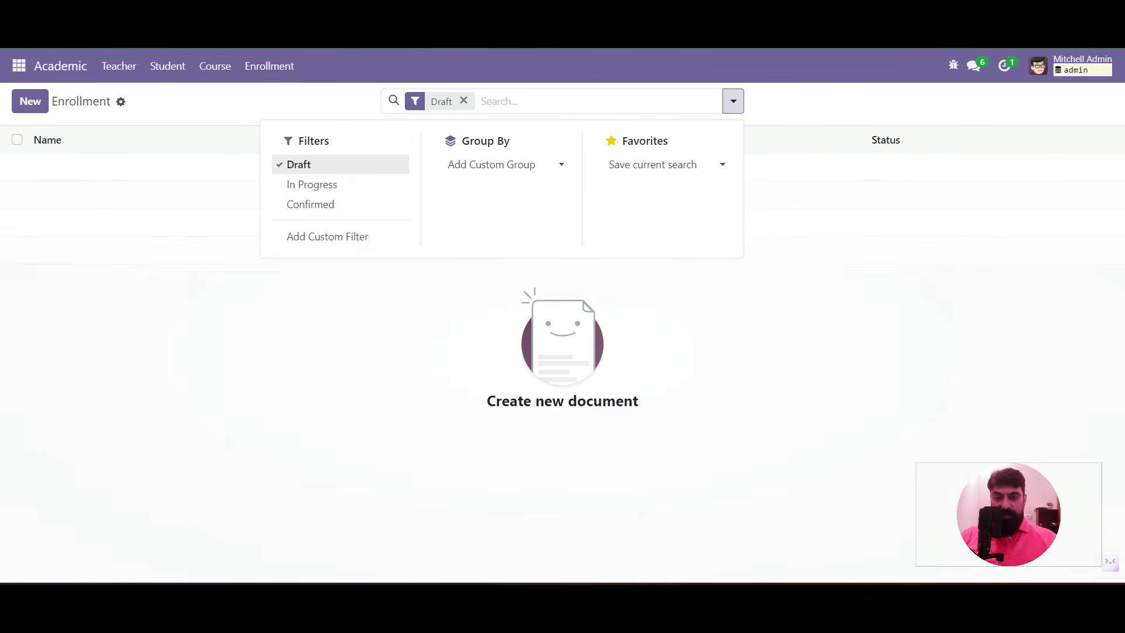
click(299, 164)
click(313, 184)
click(312, 184)
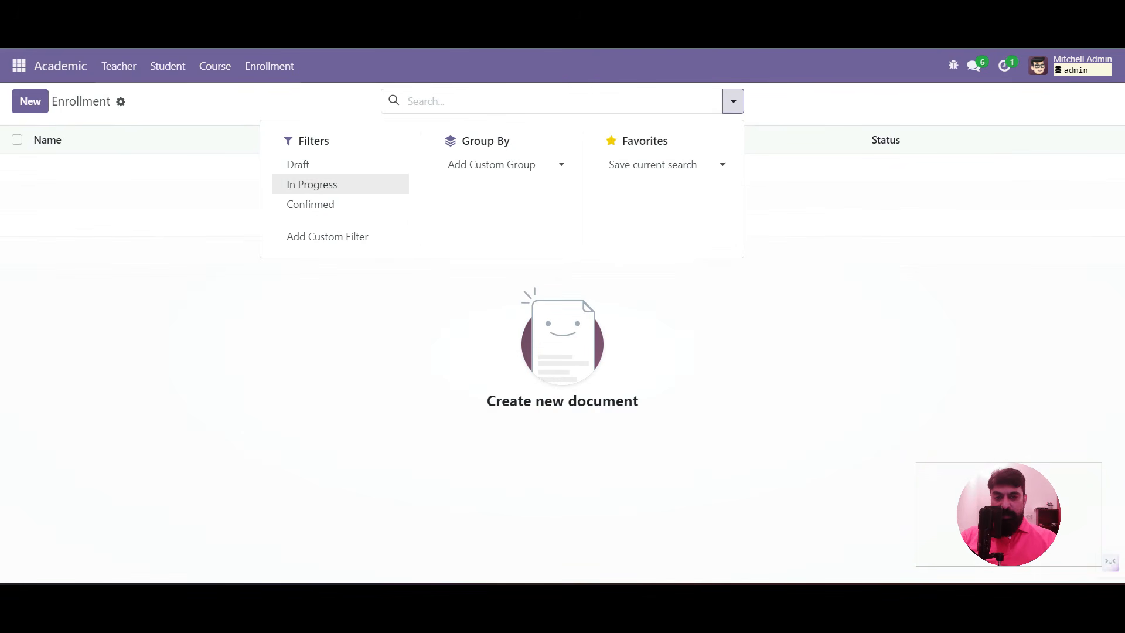
click(310, 204)
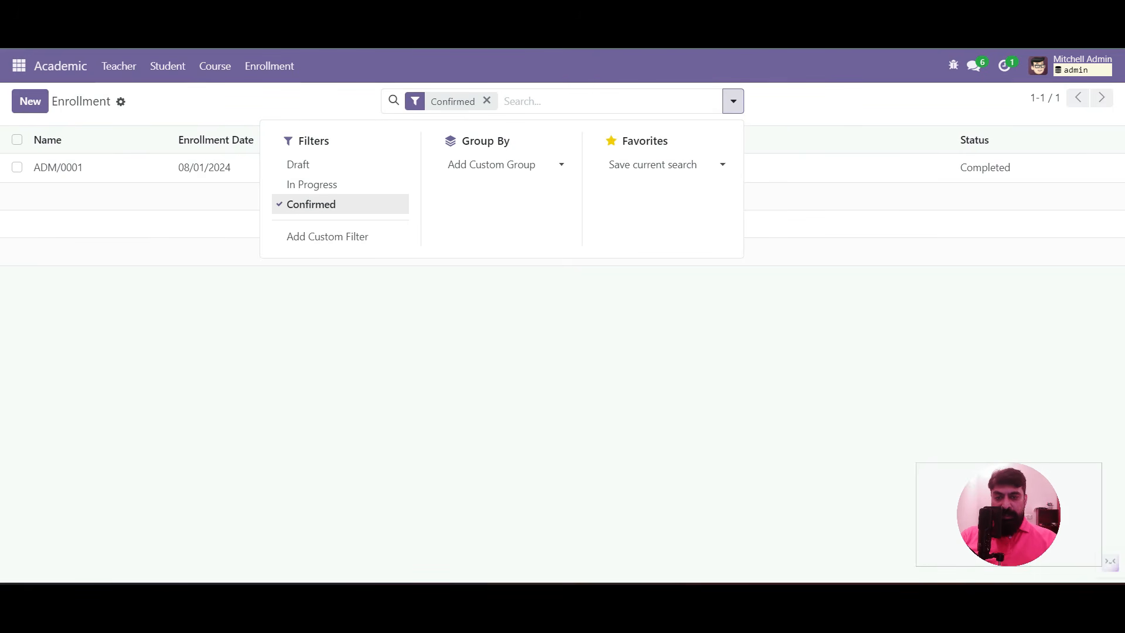
click(310, 204)
key(Escape)
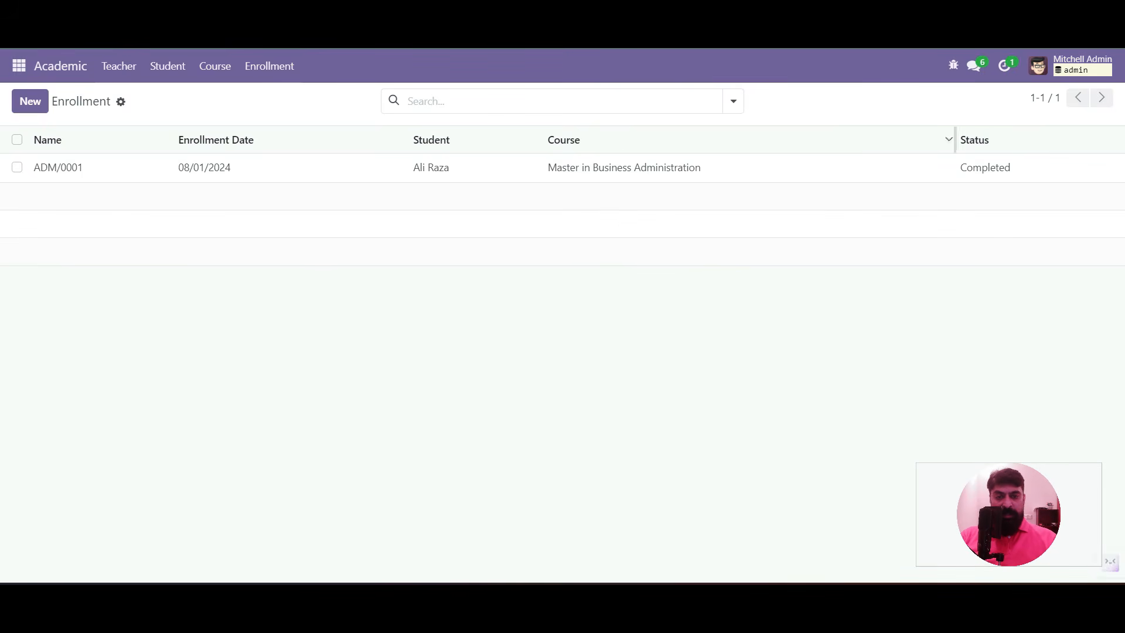
Check the search options again, then open the ADM/0001 enrollment record
click(733, 101)
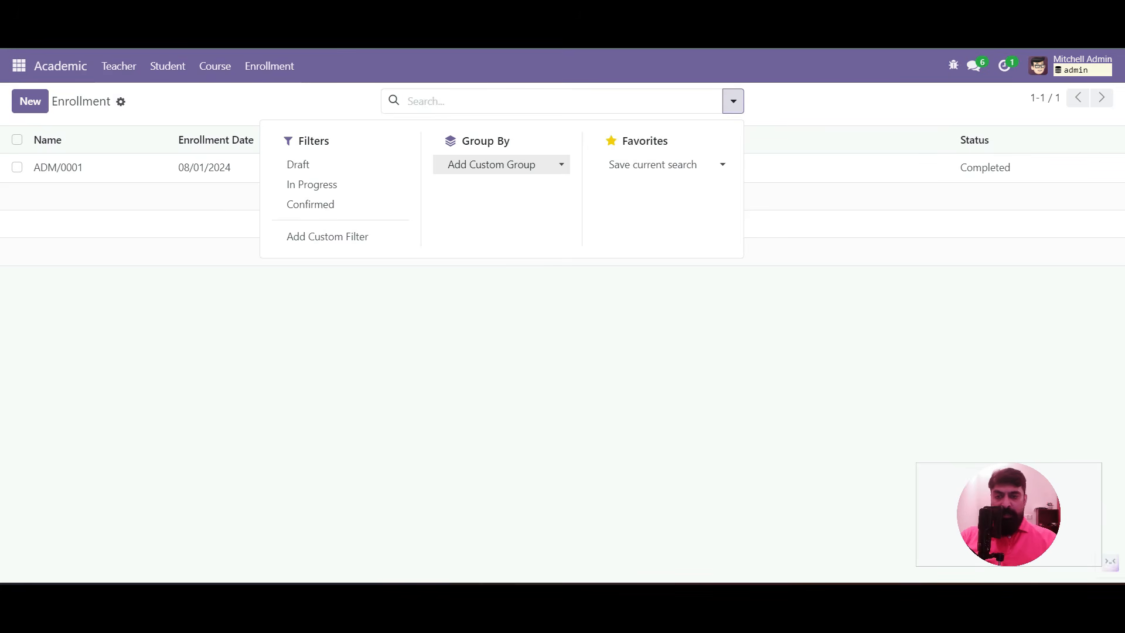
click(508, 320)
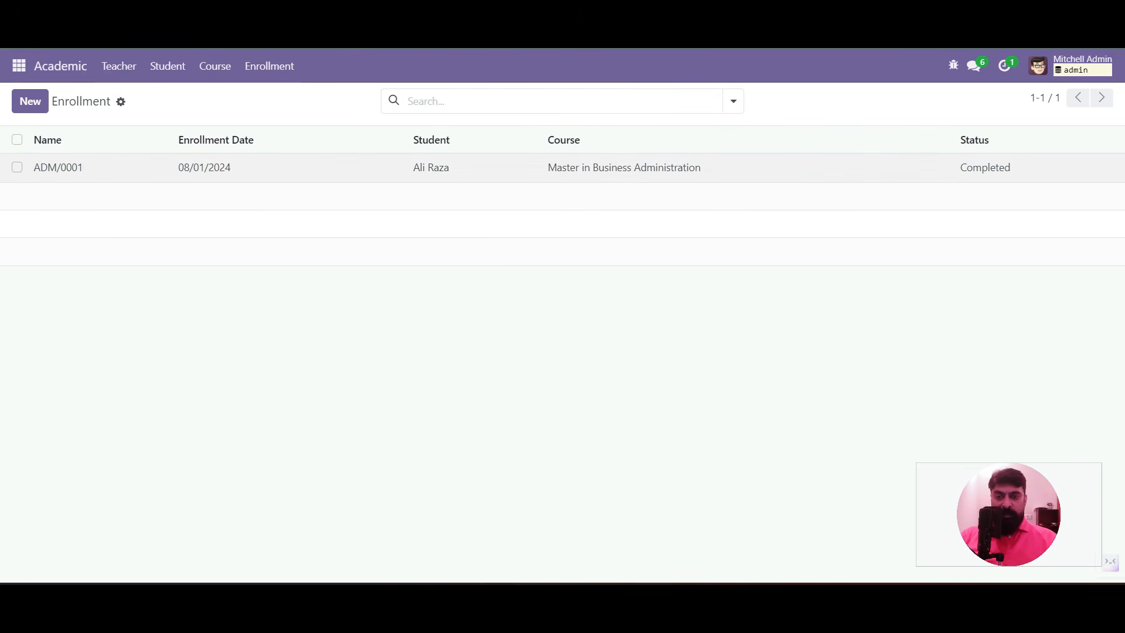
click(82, 168)
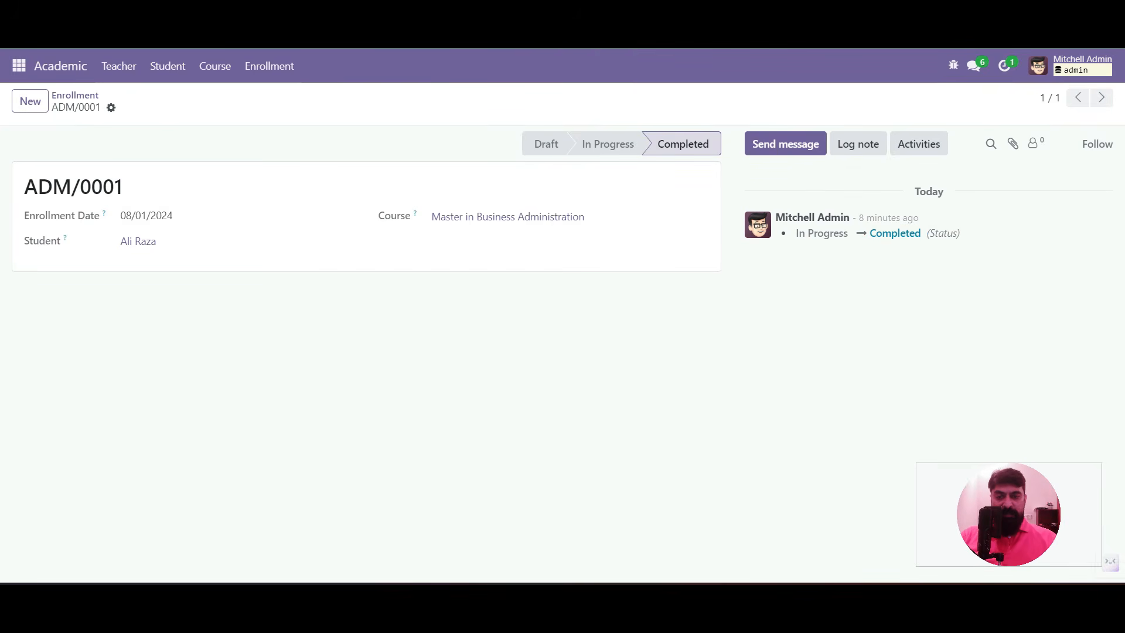